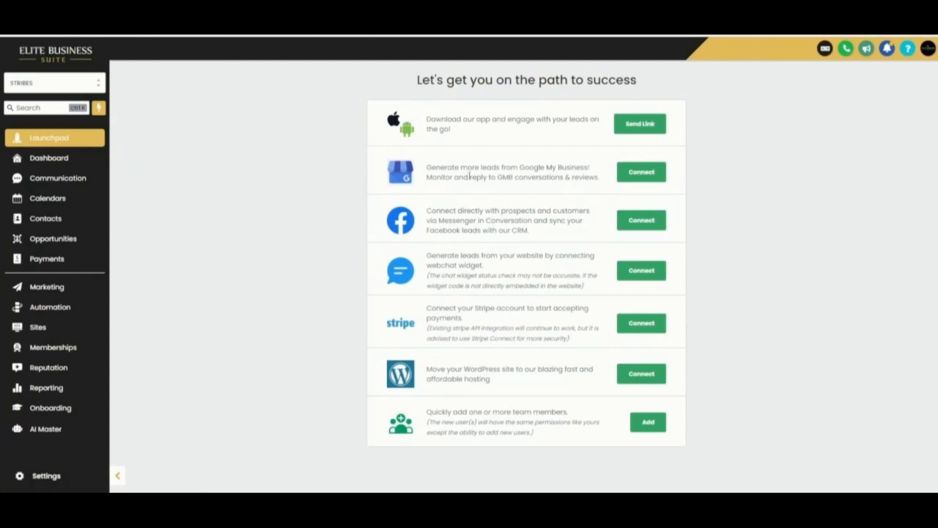
Step: Connect the Facebook account from the Launchpad, acknowledging the notice about turning on all permissions
left_click_drag(519, 169, 586, 169)
left_click(585, 170)
left_click(652, 224)
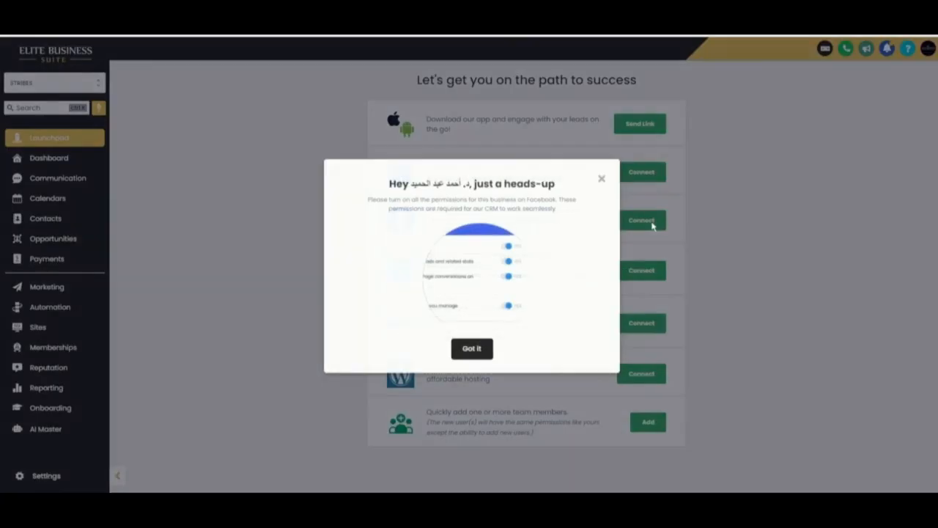
left_click(472, 349)
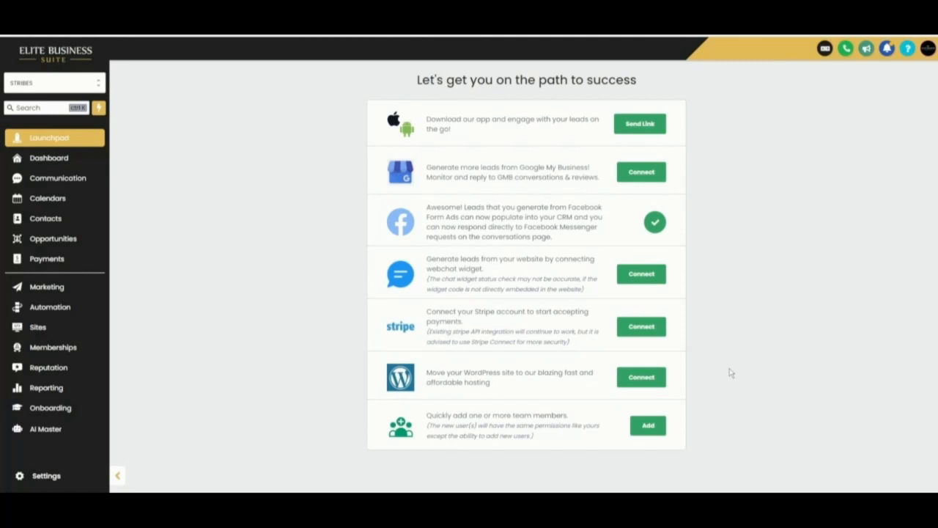
Step: Look at the team member invitation form with its email address field, and close it without sending an invite
left_click(648, 425)
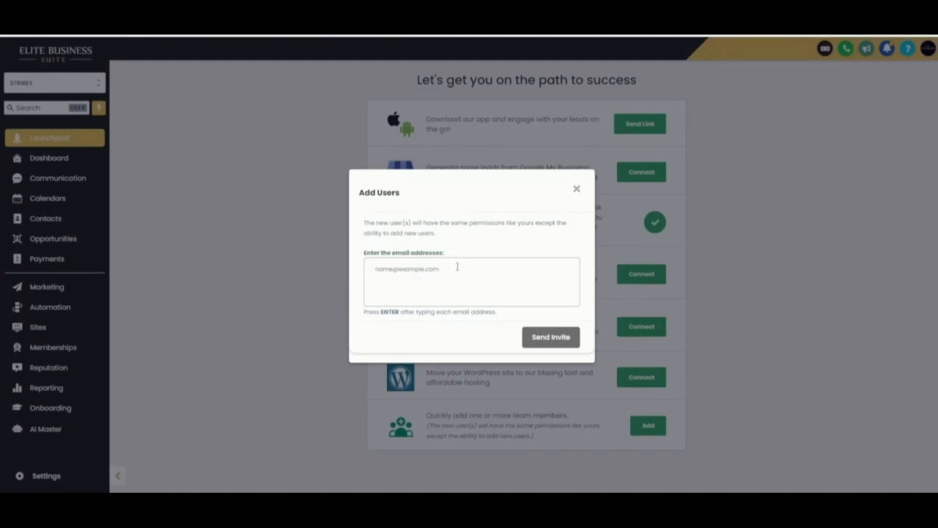
left_click(411, 274)
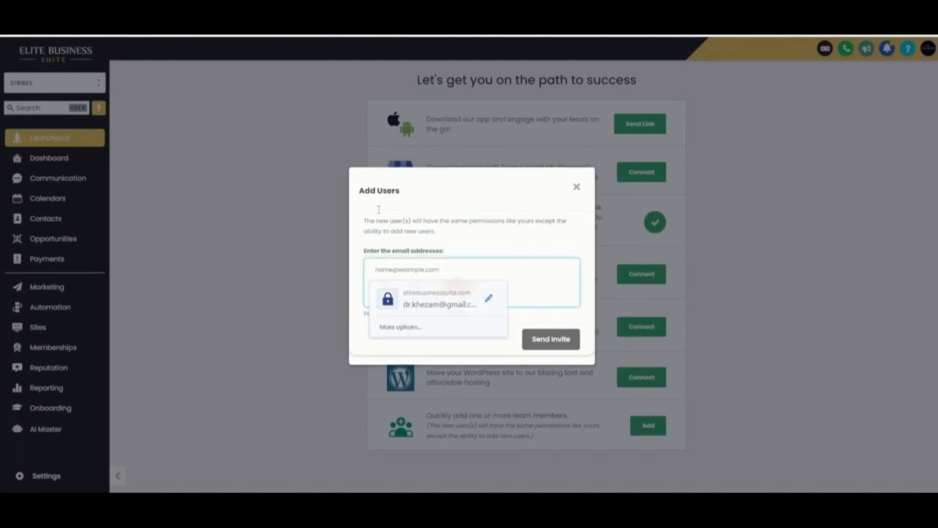
left_click(442, 255)
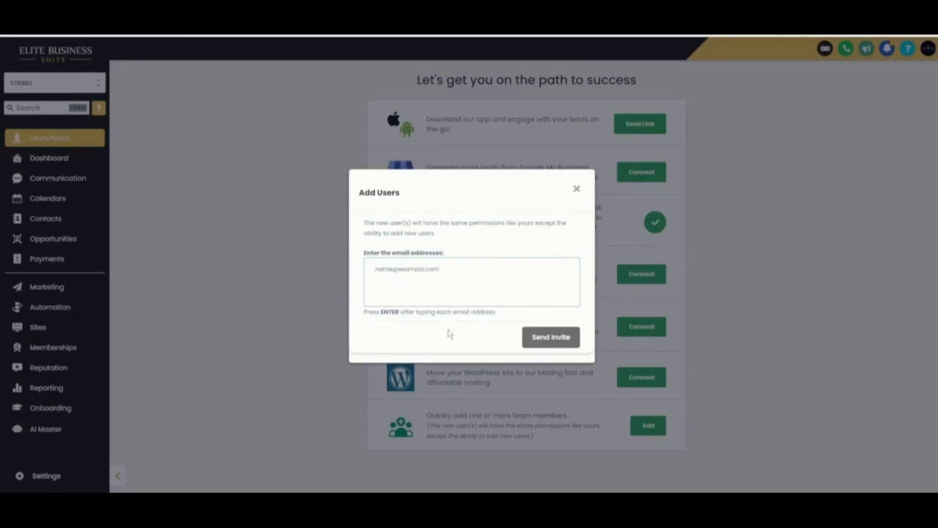
left_click(577, 190)
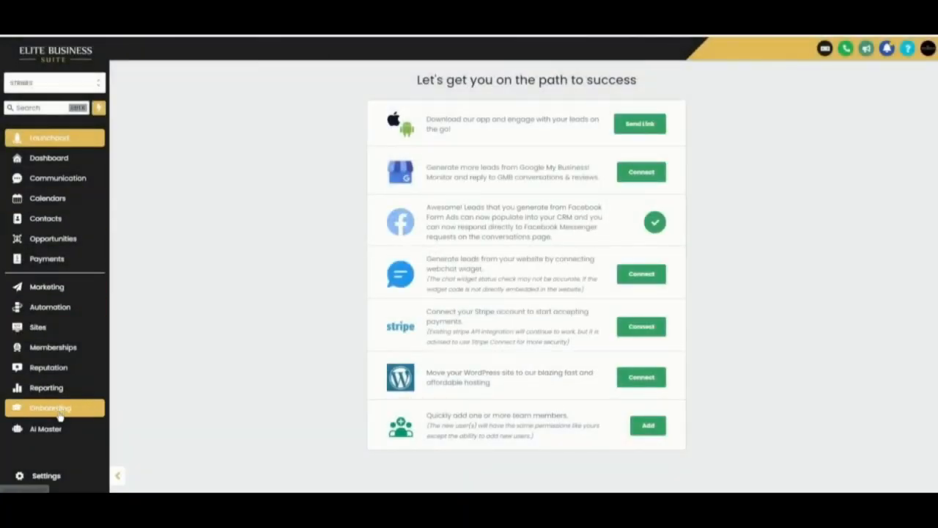
Step: Open the Business Profile settings and examine the general information, address, business information and authorized representative sections
left_click(54, 479)
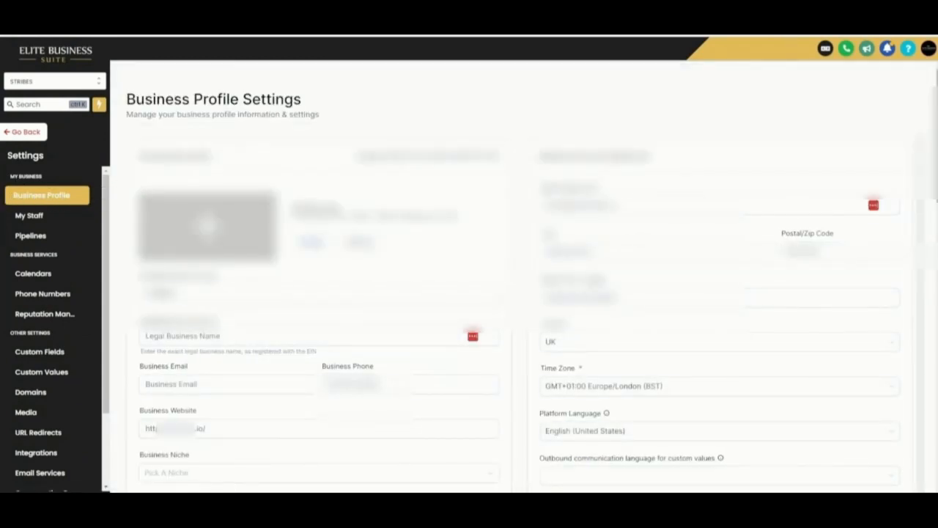
scroll(513, 293, "down", 3)
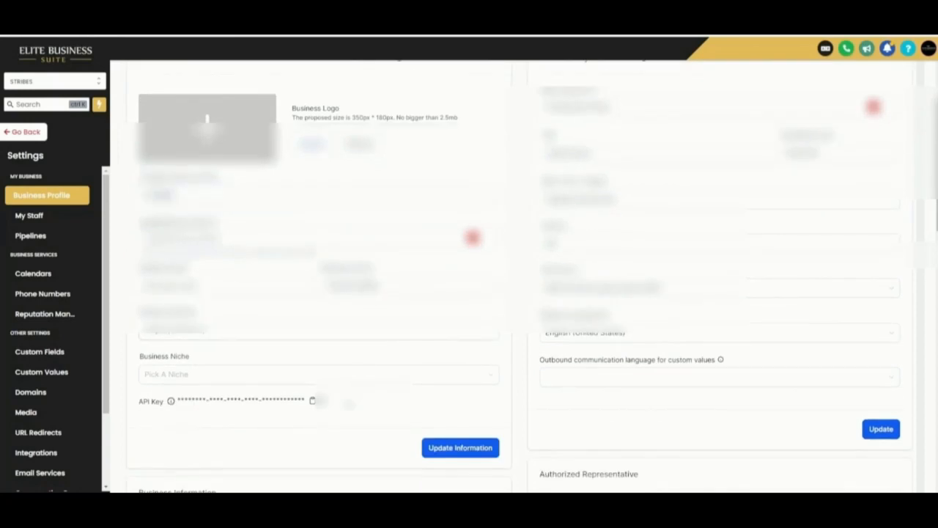
scroll(513, 293, "down", 2)
scroll(513, 293, "up", 2)
scroll(513, 293, "up", 2)
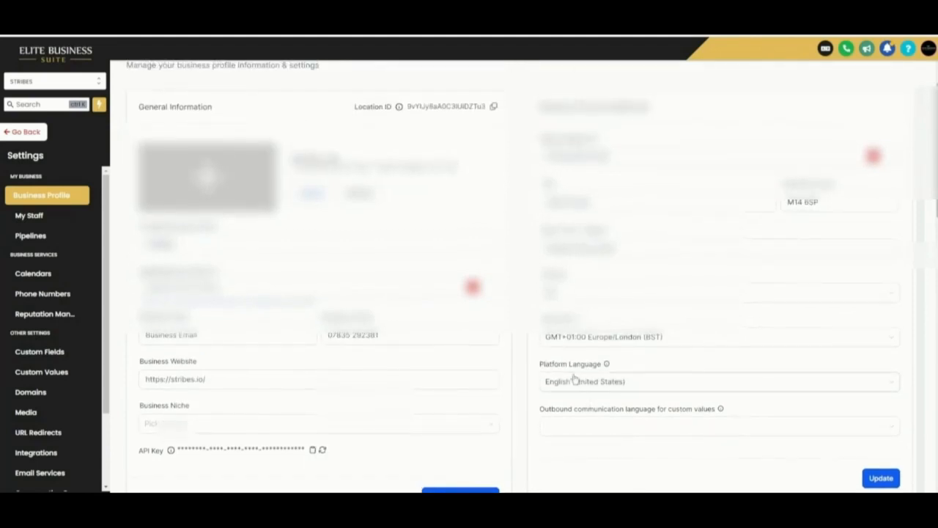
scroll(517, 356, "down", 6)
scroll(393, 323, "down", 4)
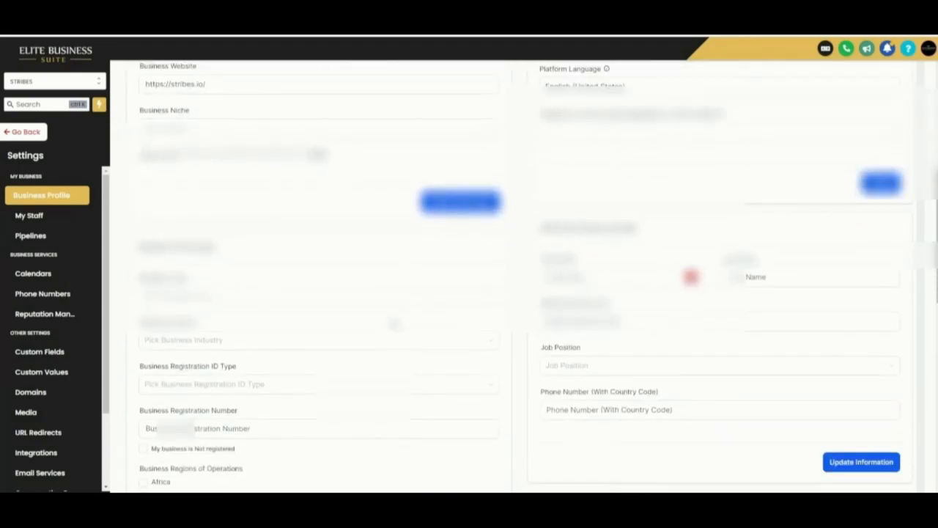
Step: Examine the call and voicemail, general compliance, contact deduplication, deprecated features and missed call settings of the business profile
scroll(278, 390, "down", 3)
scroll(278, 389, "down", 5)
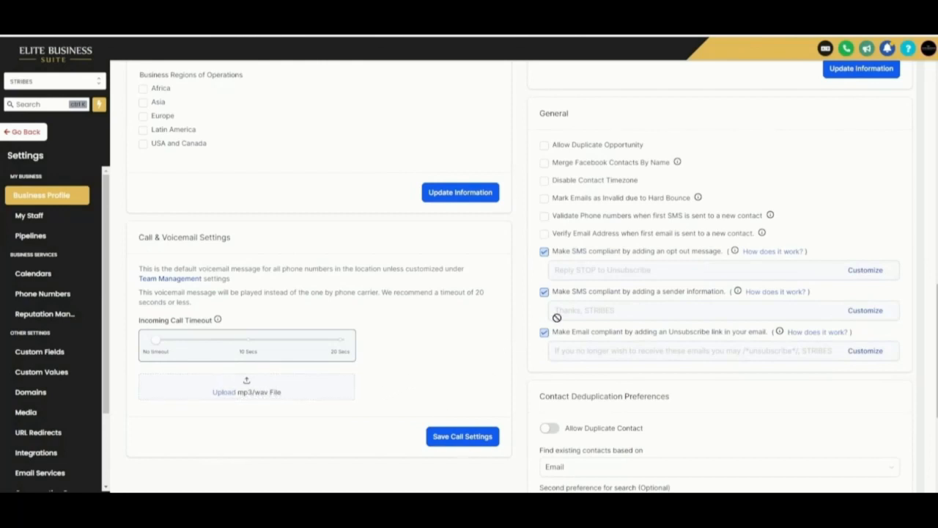
scroll(501, 384, "up", 3)
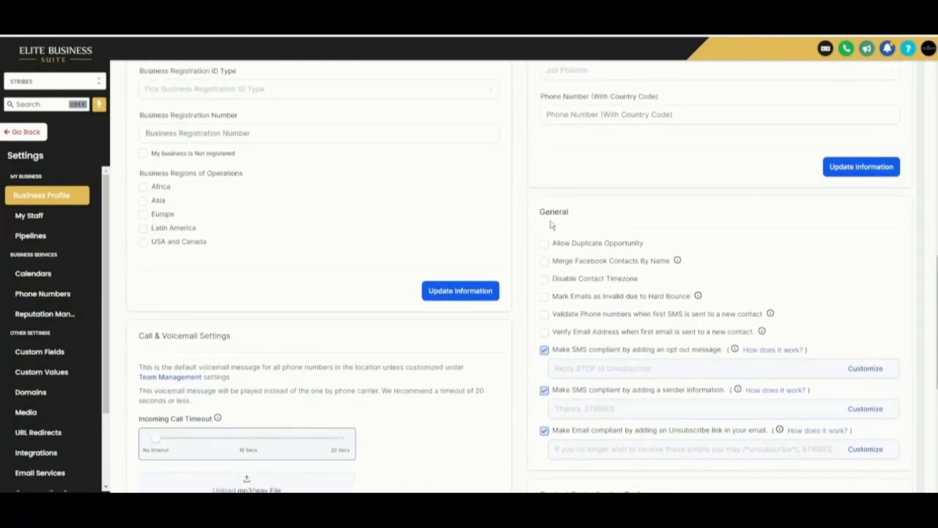
scroll(523, 392, "down", 6)
scroll(523, 394, "down", 3)
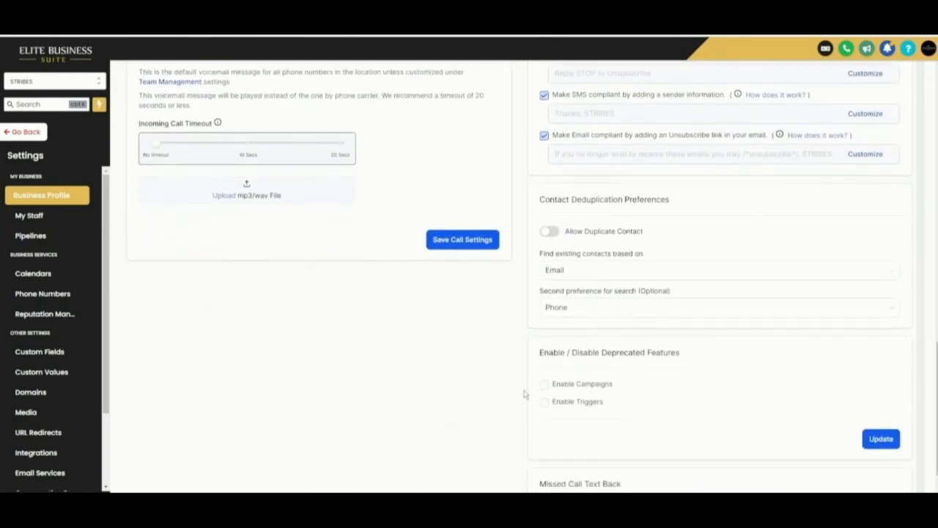
scroll(523, 394, "down", 4)
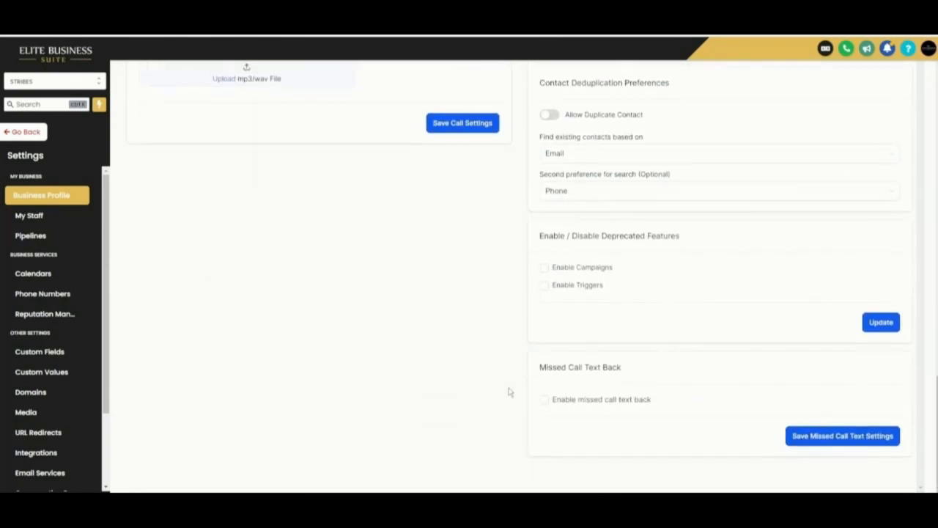
scroll(576, 431, "up", 2)
scroll(623, 416, "down", 2)
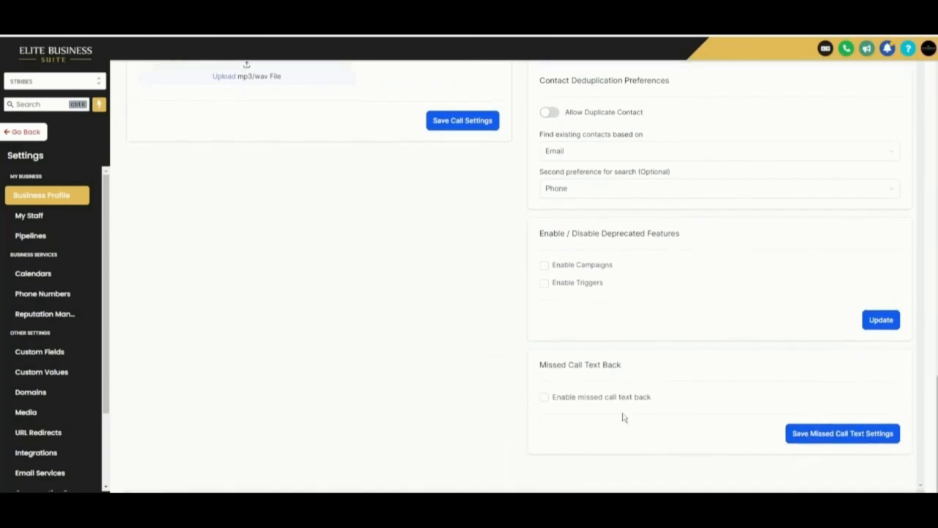
Step: Enable missed call text back and activate the mobile phone number field for the test message
left_click(544, 396)
scroll(586, 403, "down", 2)
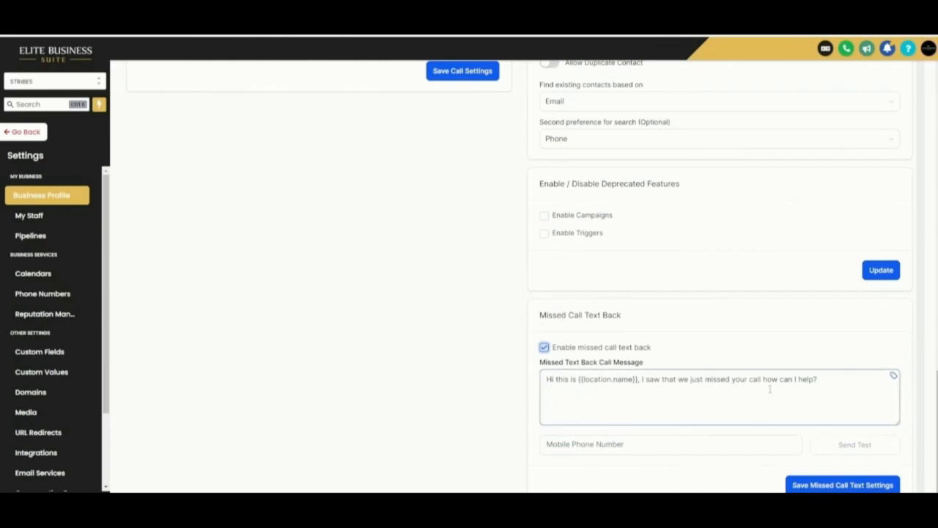
scroll(681, 401, "down", 2)
left_click(614, 396)
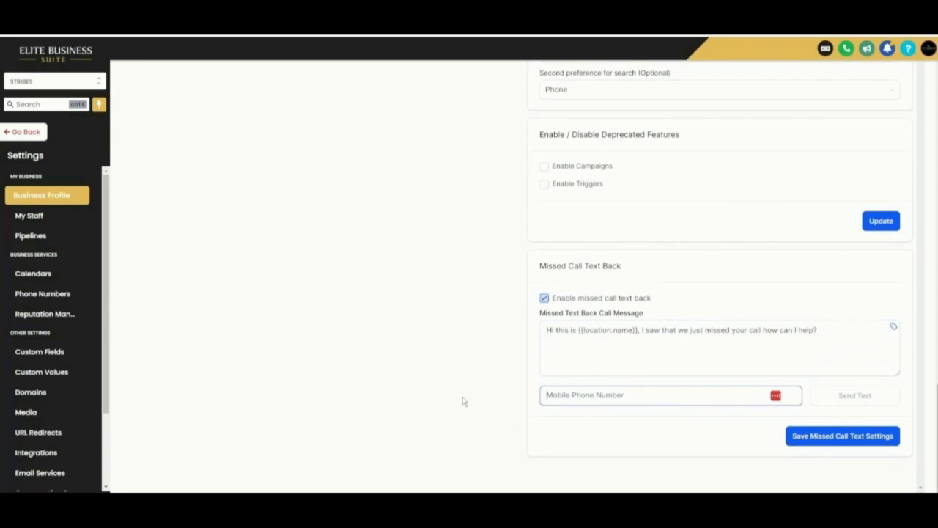
scroll(469, 403, "up", 10)
scroll(358, 356, "up", 5)
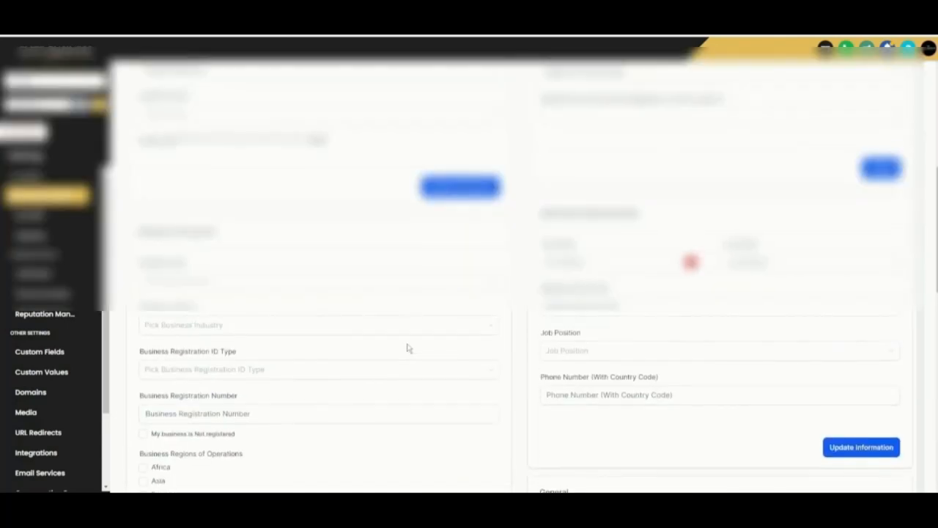
Step: Open the My Staff settings, start adding a new employee and expand the User Info section
left_click(33, 214)
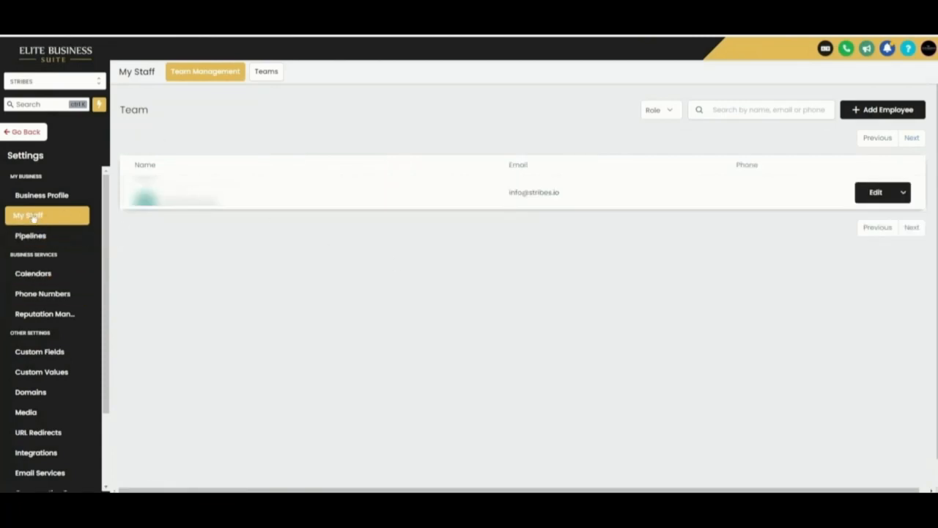
left_click(876, 110)
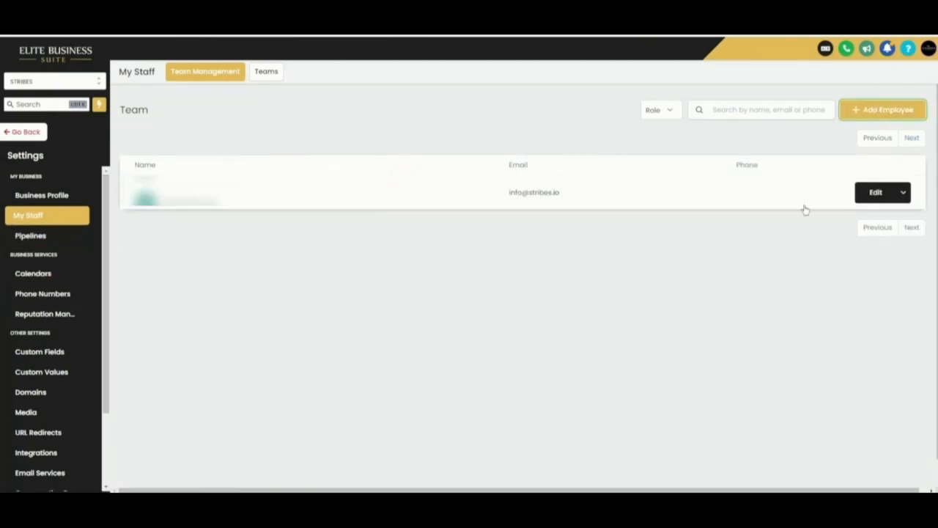
left_click(353, 115)
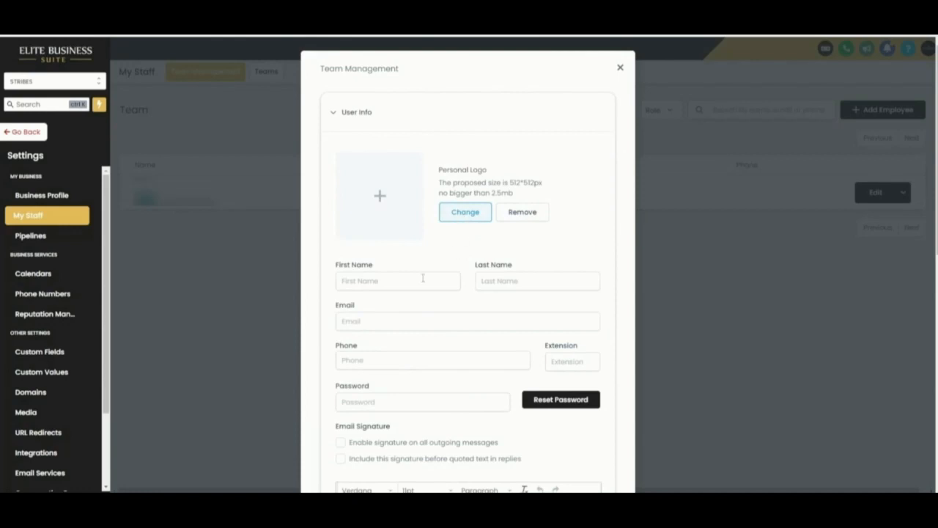
Step: Examine the new employee's name, email, phone, password and email signature fields in User Info
left_click(381, 282)
left_click(532, 283)
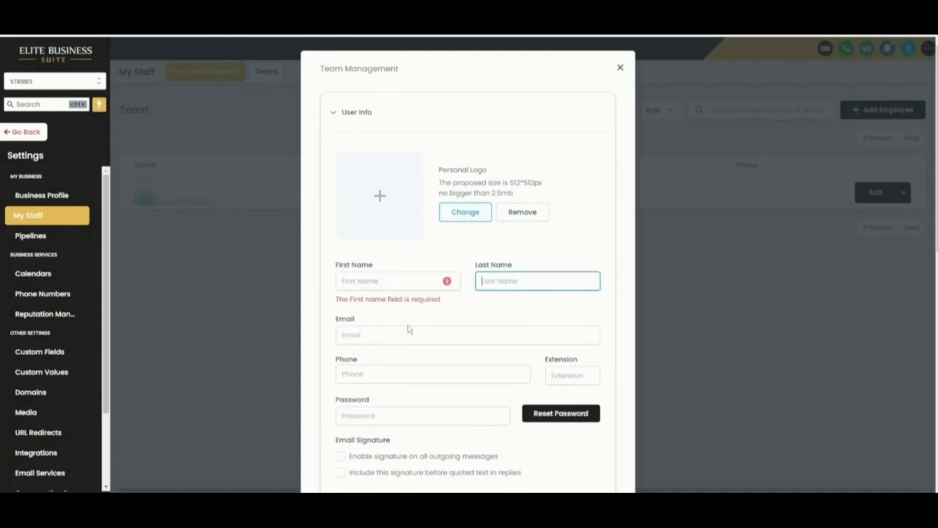
left_click(383, 330)
scroll(382, 331, "down", 1)
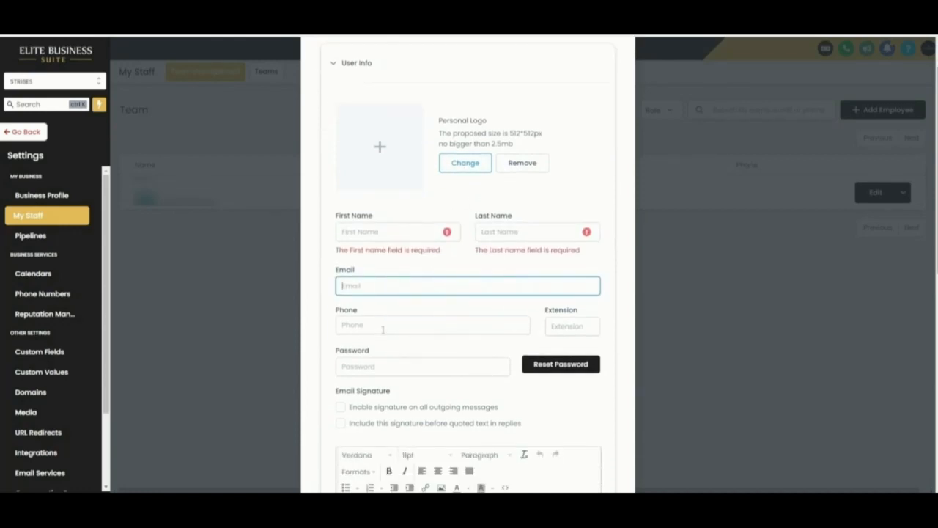
left_click(383, 328)
scroll(444, 335, "down", 2)
left_click(378, 281)
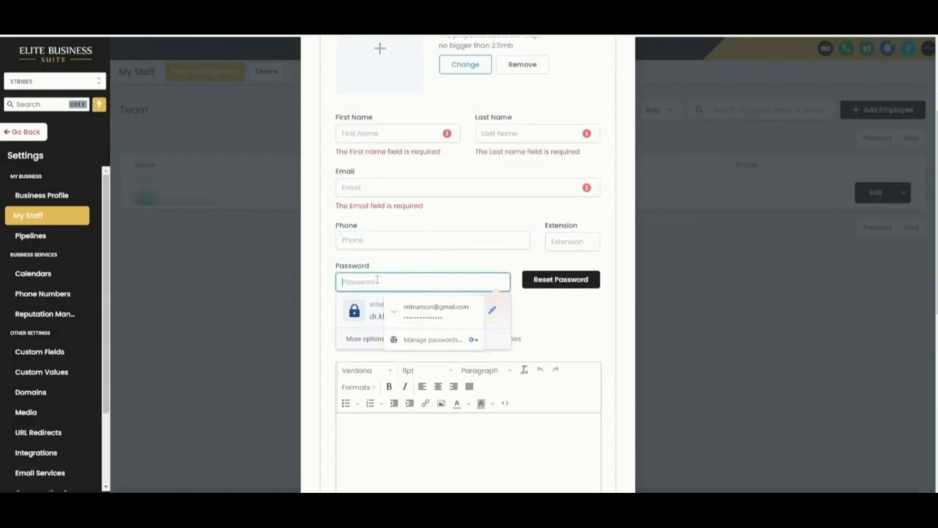
left_click(399, 151)
scroll(470, 313, "down", 2)
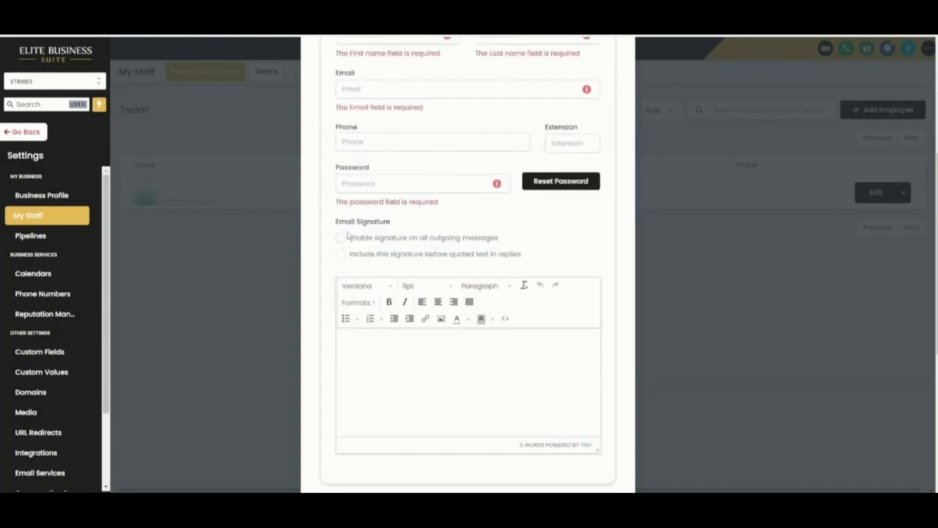
scroll(467, 339, "down", 3)
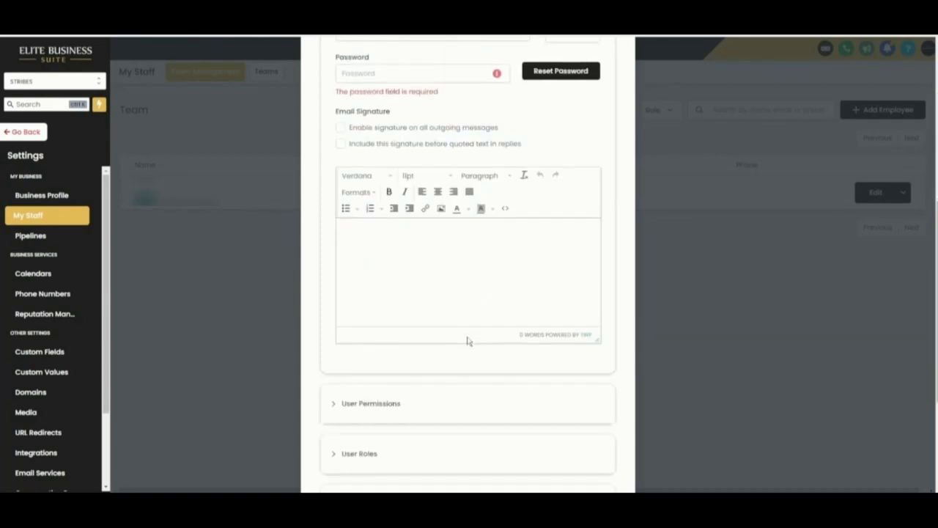
Step: Expand User Permissions for the new employee and examine the individual feature access switches
left_click(373, 368)
scroll(472, 349, "down", 3)
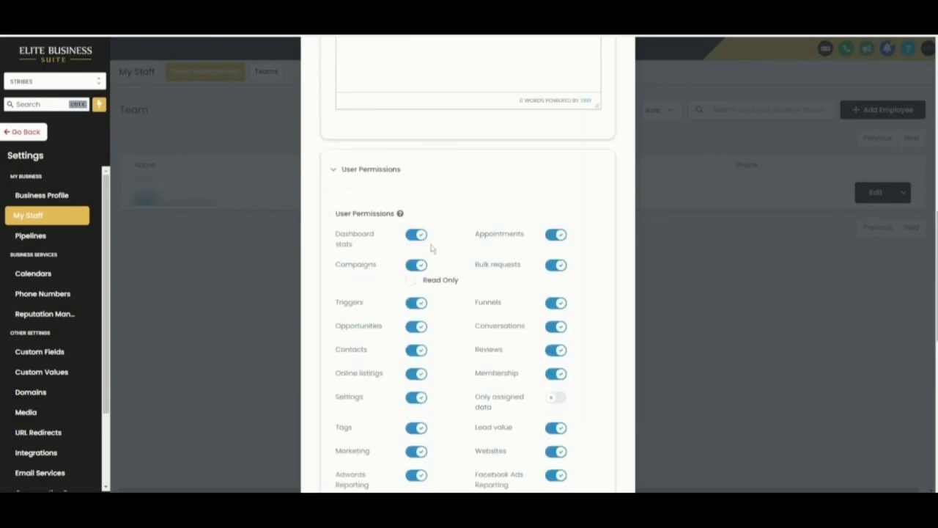
scroll(393, 293, "down", 1)
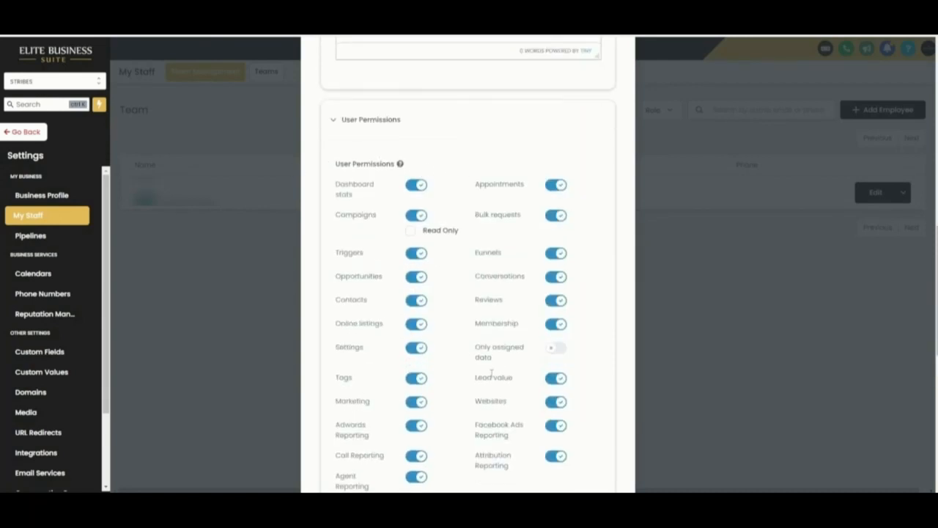
scroll(476, 352, "down", 4)
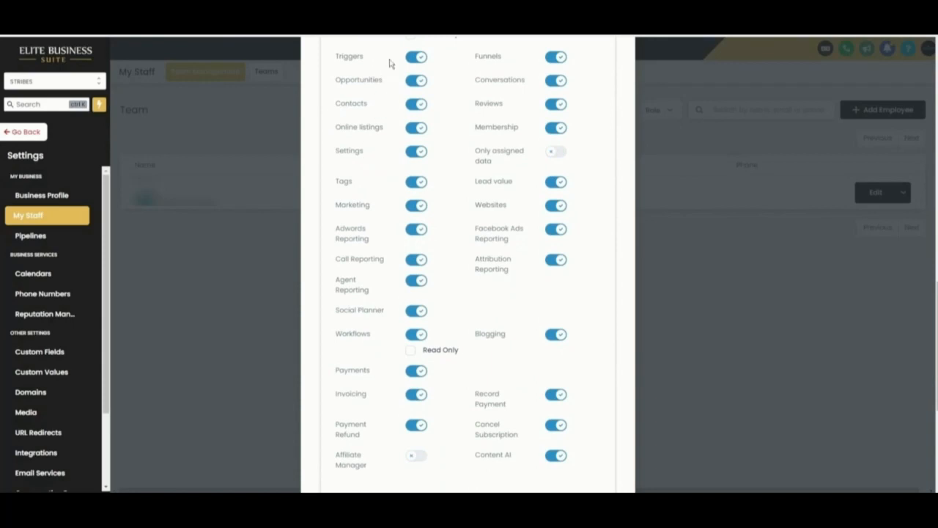
scroll(469, 437, "up", 1)
scroll(467, 437, "up", 2)
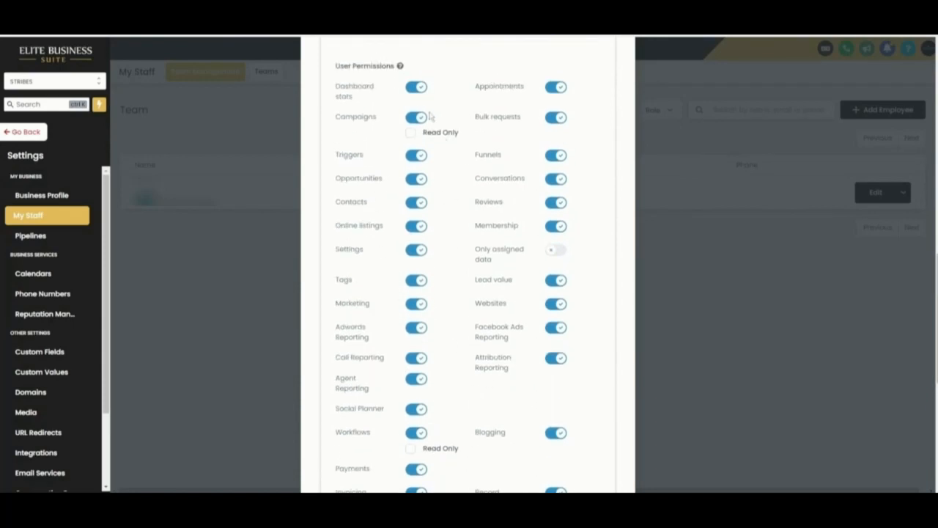
scroll(471, 379, "up", 2)
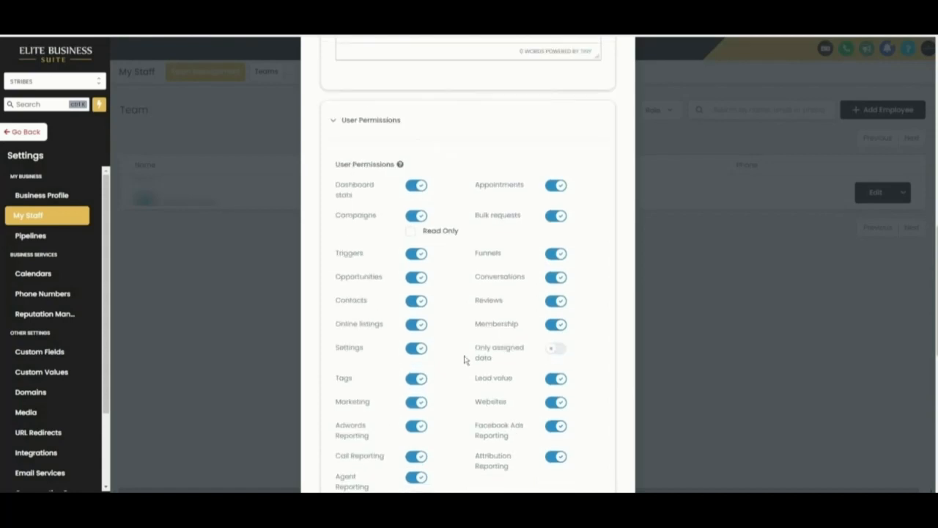
Step: Collapse User Permissions and check which user roles are available for the new employee
left_click(377, 122)
left_click(434, 250)
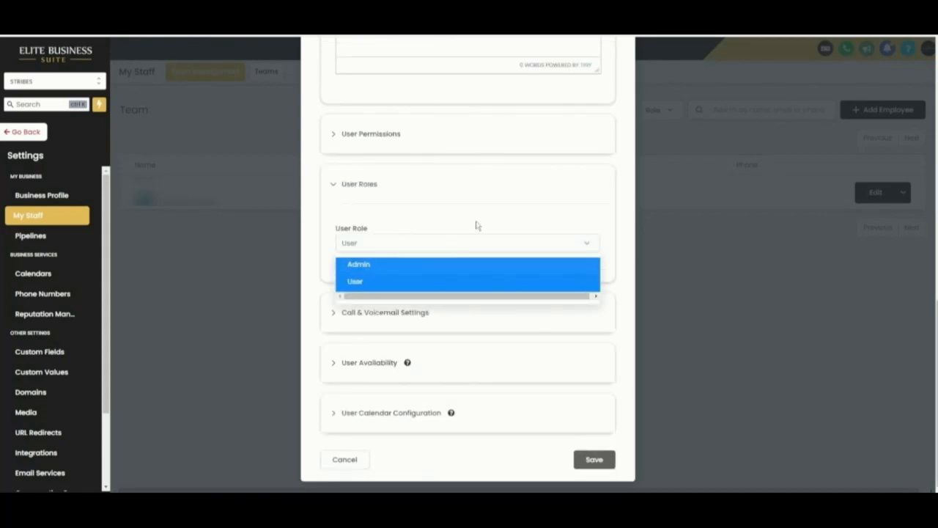
left_click(544, 193)
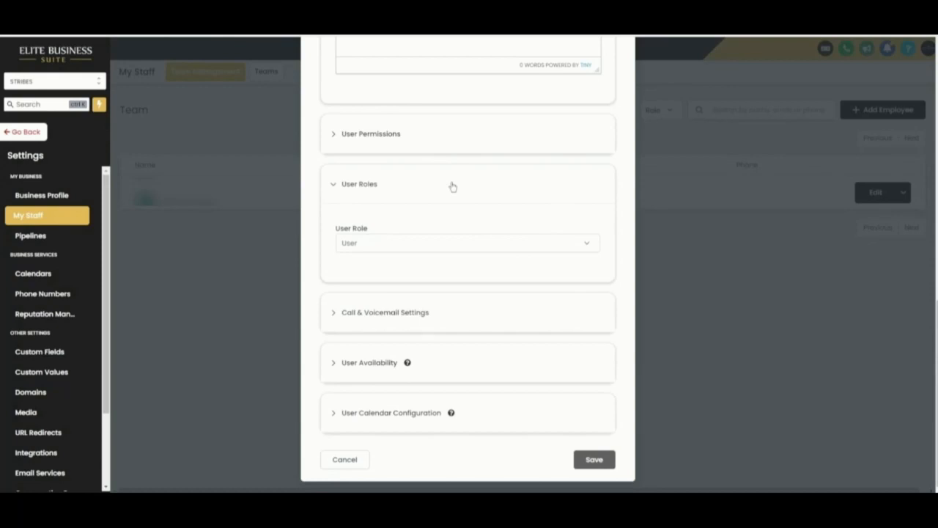
Step: Expand Call & Voicemail Settings for the new employee and examine the inbound number, call forwarding and timeout options
left_click(385, 313)
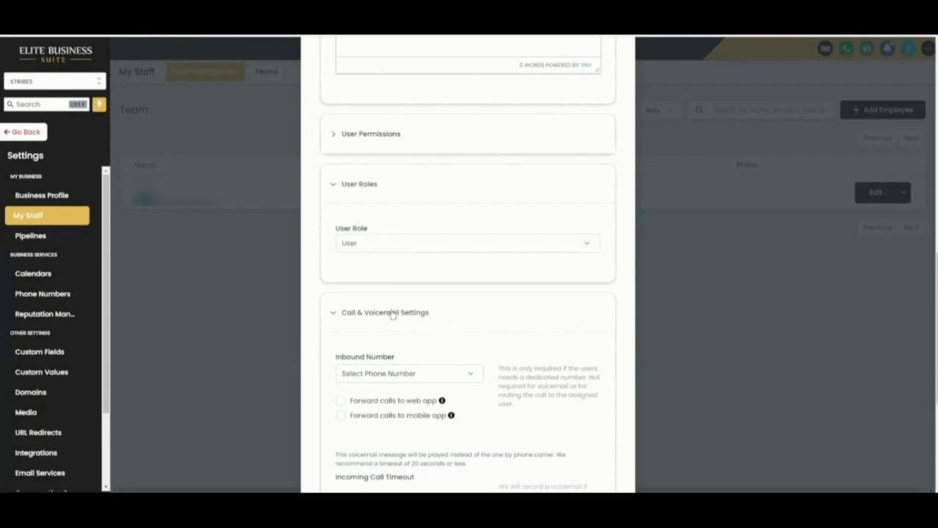
scroll(393, 313, "down", 3)
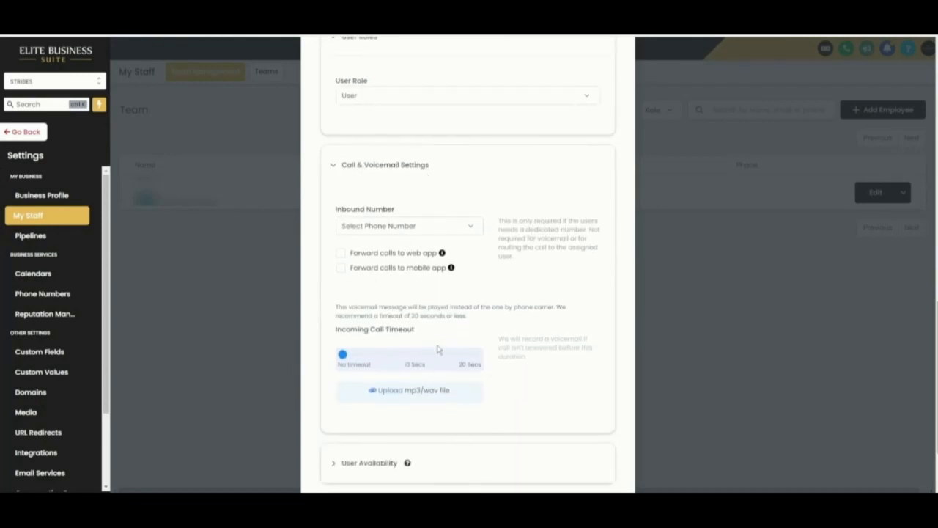
Step: Check which inbound numbers are available for the new employee, and collapse Call & Voicemail Settings
left_click(462, 233)
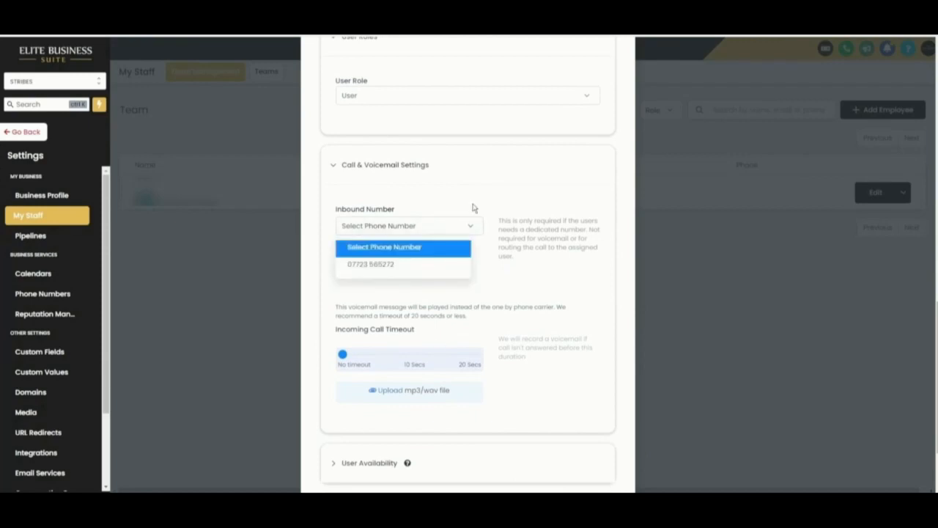
left_click(475, 208)
scroll(483, 342, "down", 1)
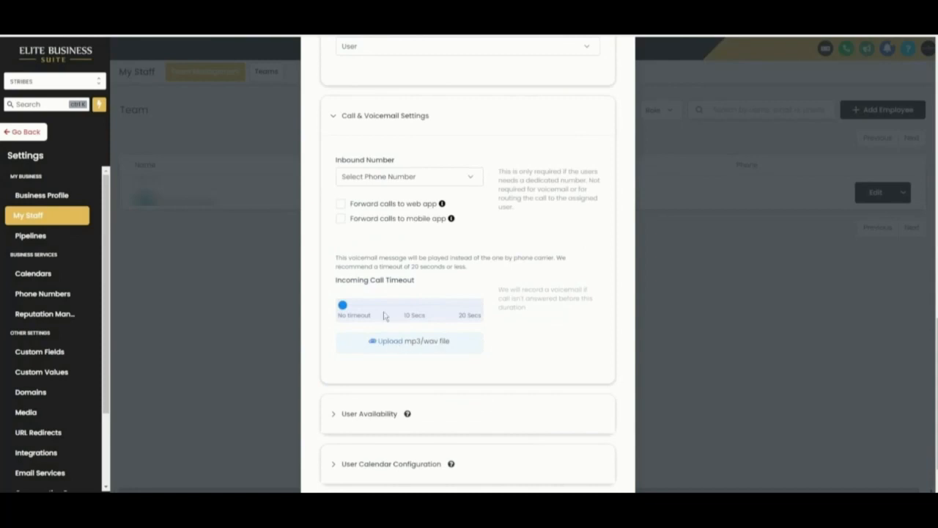
left_click(414, 118)
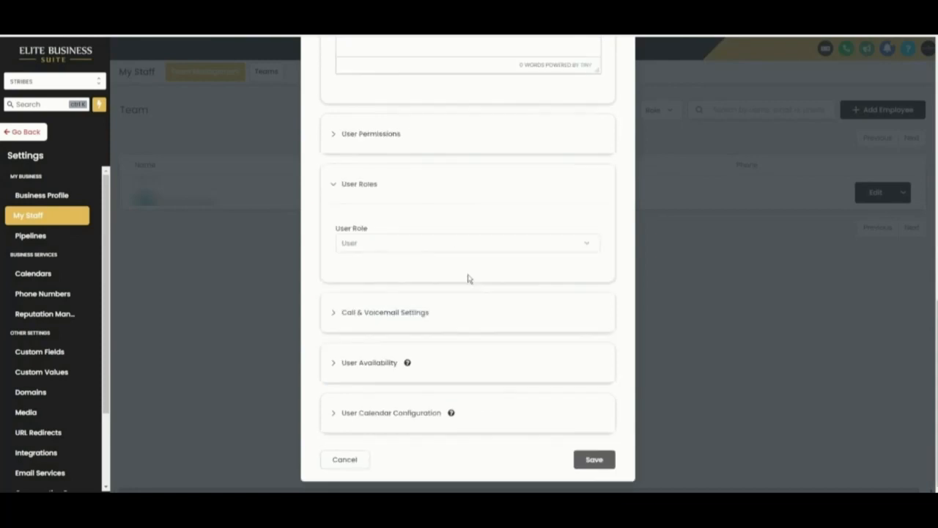
Step: Expand User Availability for the new employee and examine the meeting location and time zone options
left_click(377, 367)
scroll(462, 362, "down", 3)
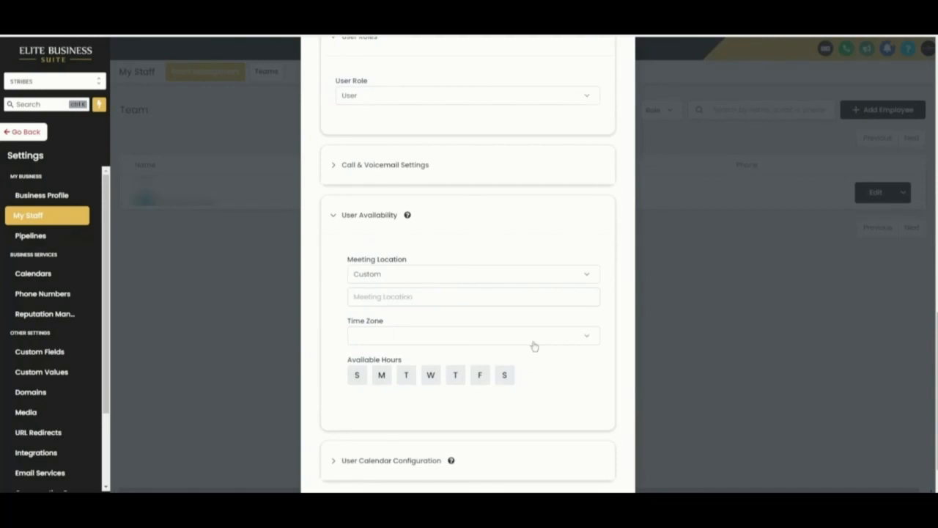
left_click(410, 273)
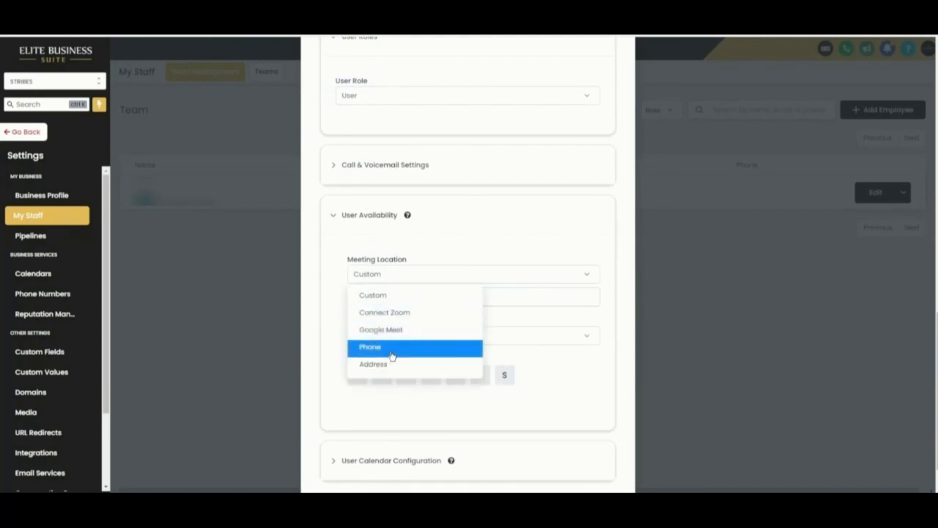
left_click(522, 302)
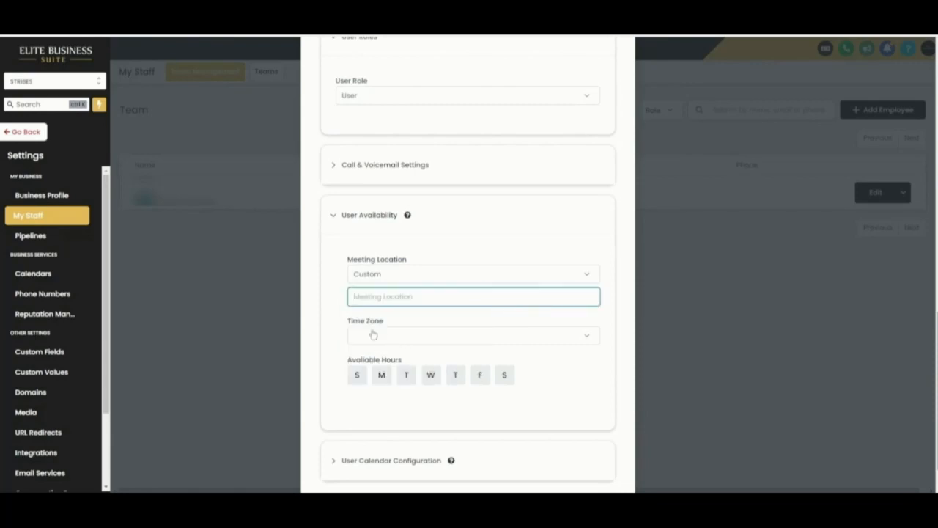
left_click(414, 335)
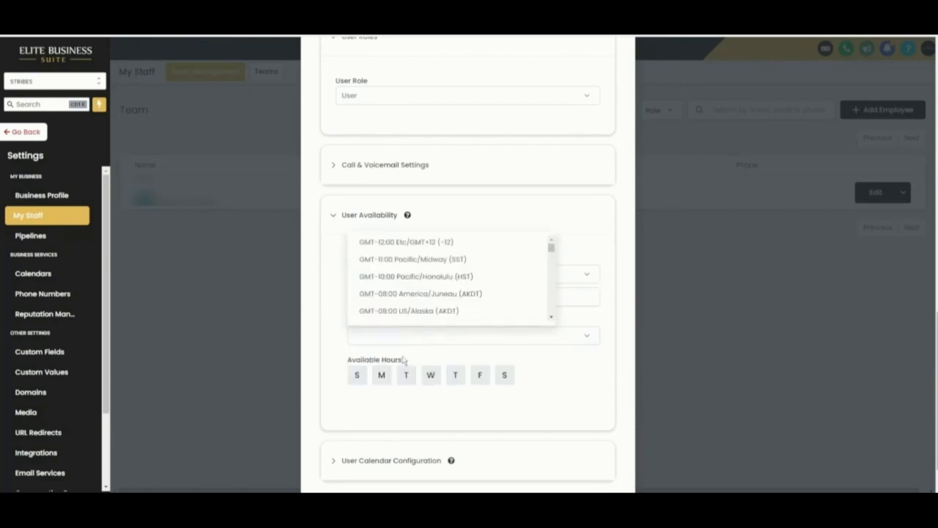
left_click(540, 378)
Step: Try Sunday and Monday as available days to examine their hours, and clear both days
left_click(357, 374)
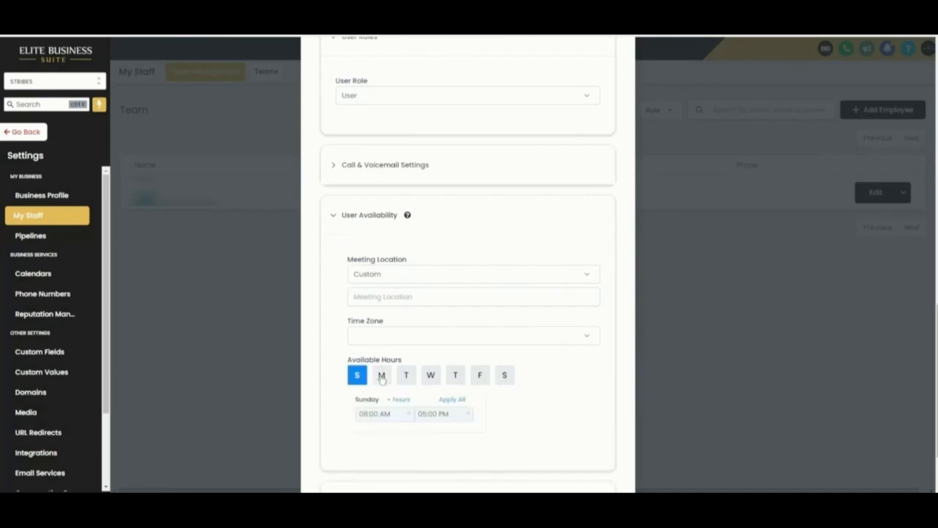
left_click(381, 374)
scroll(446, 382, "down", 1)
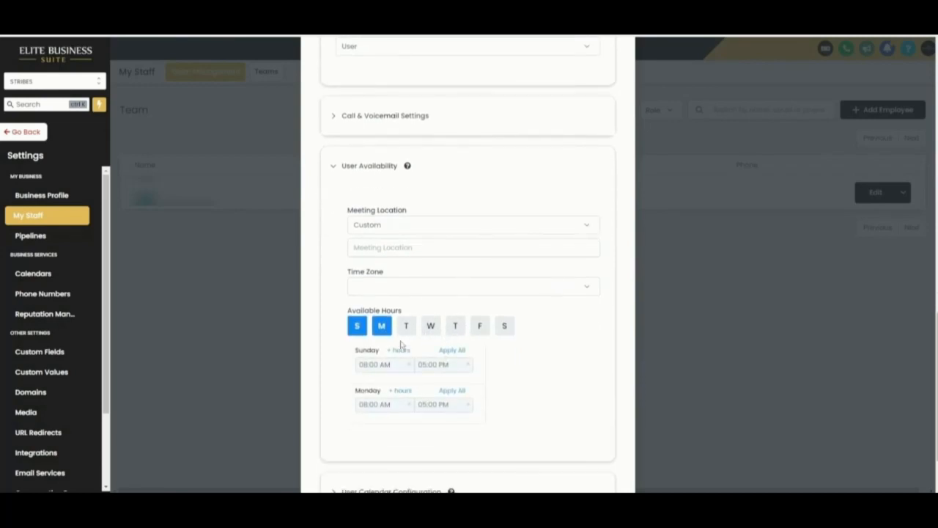
left_click(375, 331)
left_click(352, 331)
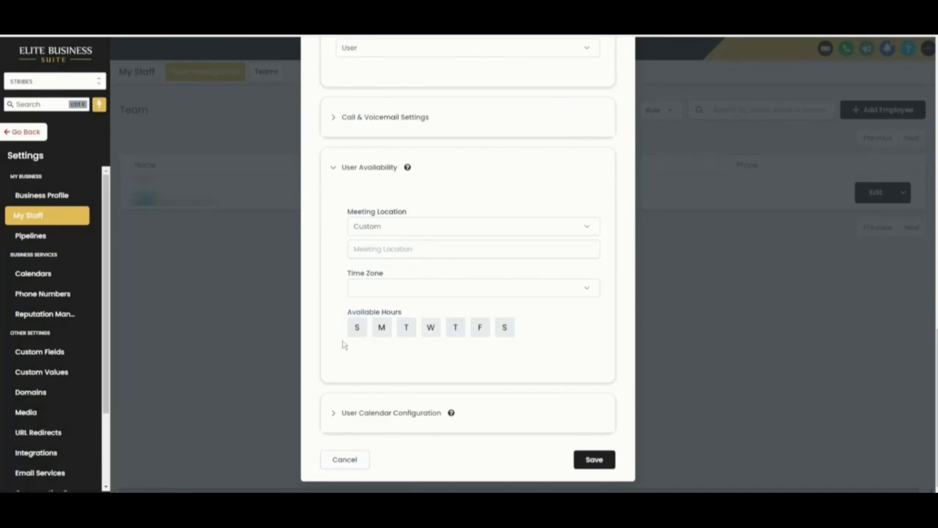
Step: Collapse User Availability and examine the new employee's User Calendar Configuration
scroll(351, 194, "up", 1)
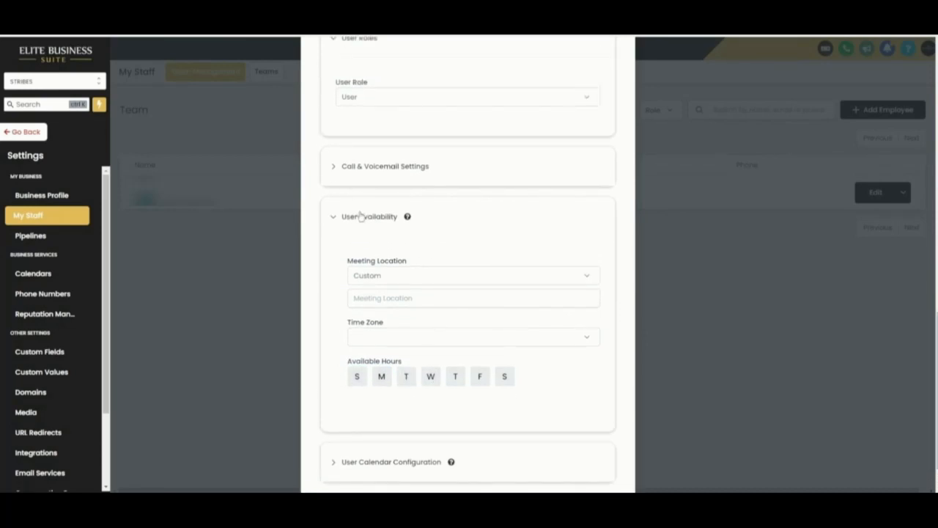
left_click(358, 215)
left_click(387, 418)
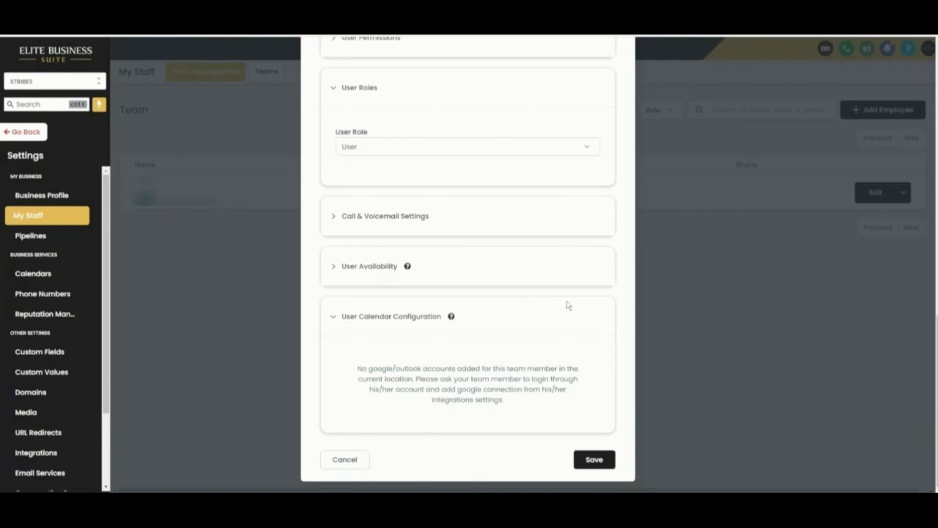
scroll(564, 399, "up", 4)
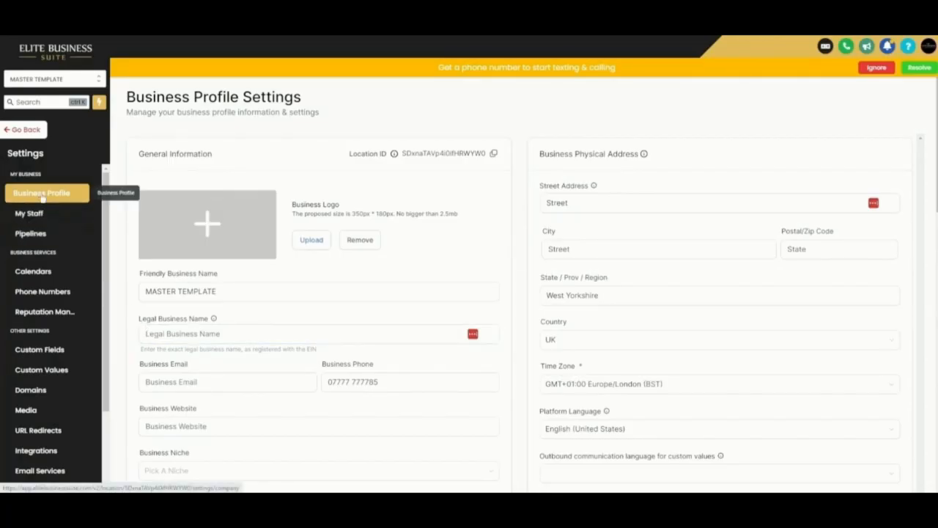
Step: Examine the business profile's general information, physical address, business information and authorized representative fields
scroll(513, 318, "down", 1)
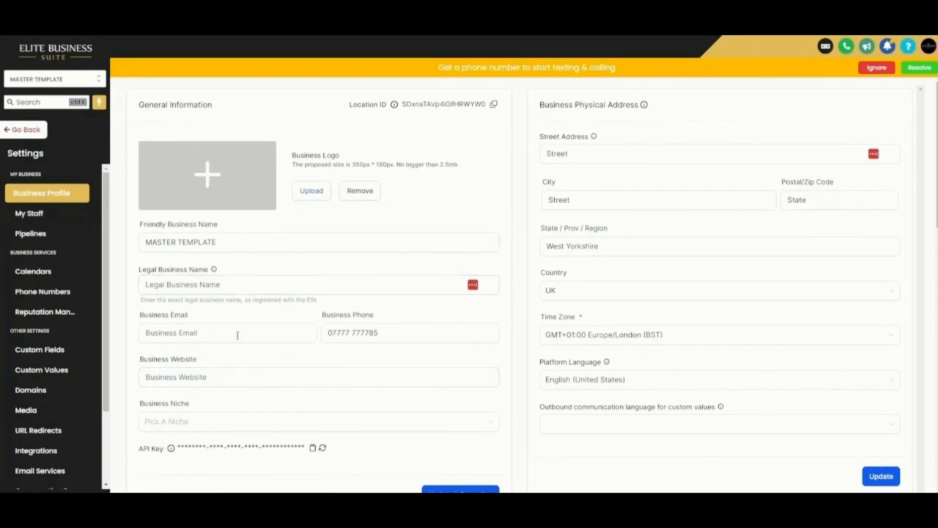
scroll(236, 333, "down", 1)
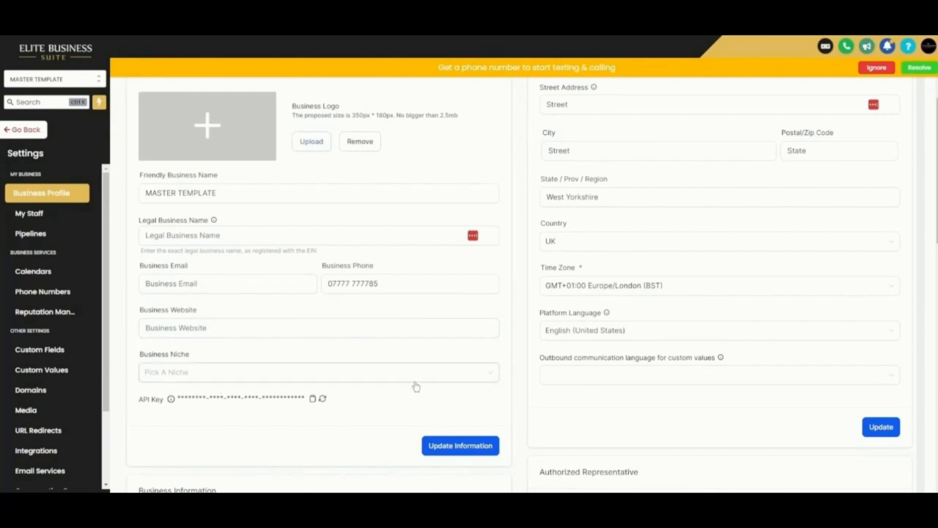
scroll(524, 380, "up", 2)
scroll(581, 216, "down", 4)
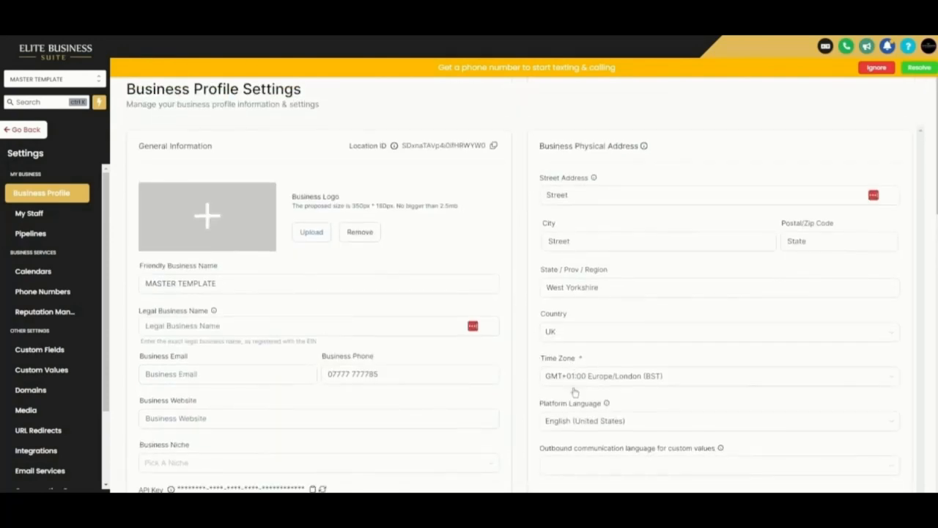
scroll(555, 309, "down", 1)
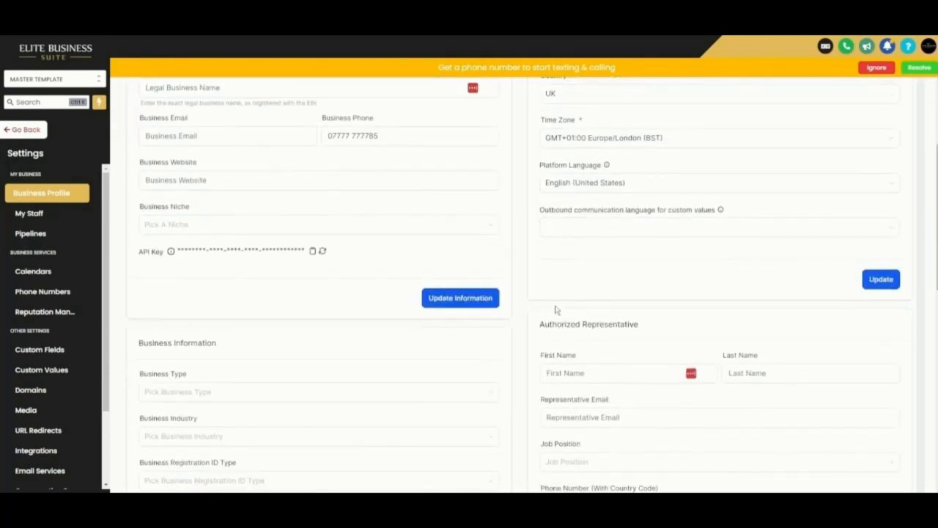
scroll(552, 293, "down", 1)
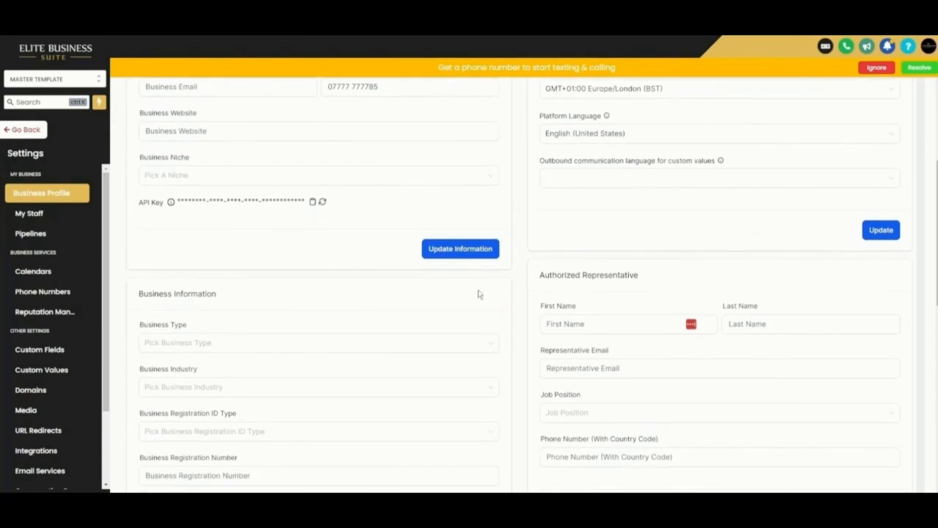
scroll(477, 294, "down", 1)
scroll(534, 322, "down", 1)
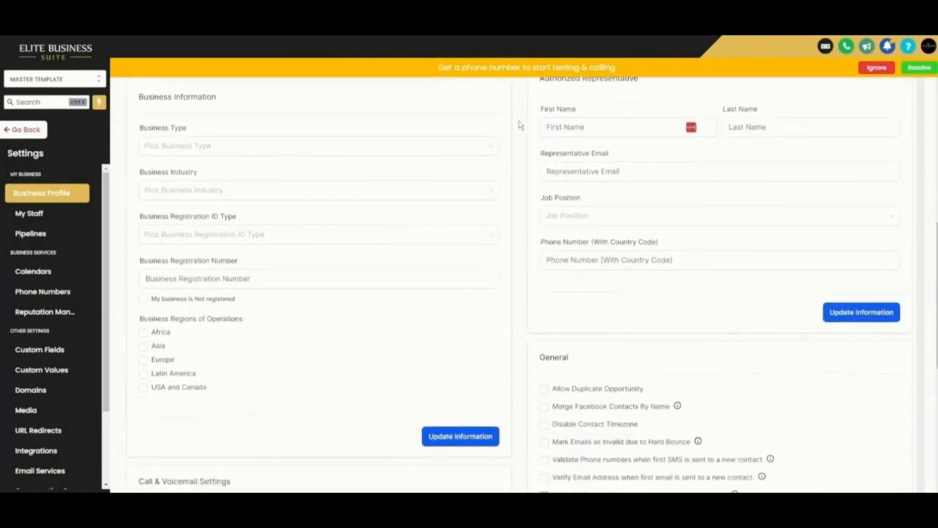
scroll(370, 355, "up", 1)
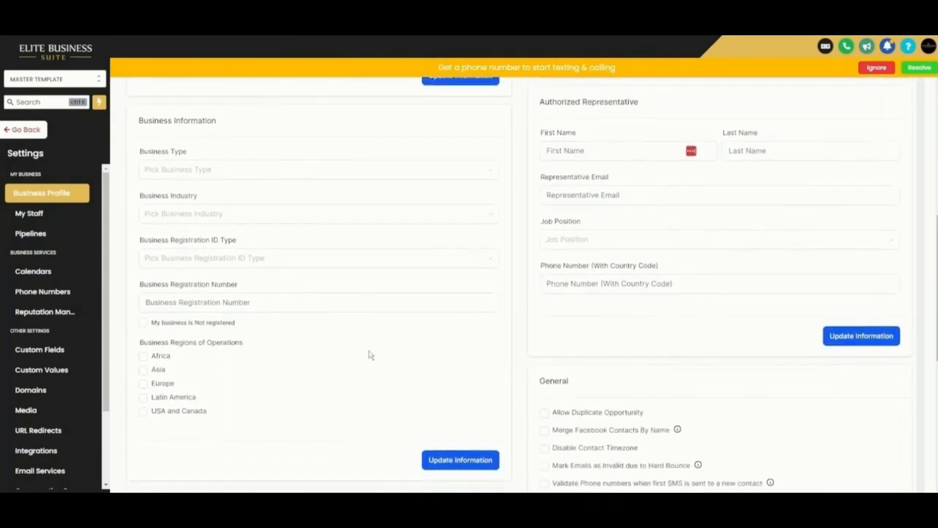
Step: Examine the business profile's call and voicemail settings, general options and contact deduplication preferences
scroll(370, 354, "down", 3)
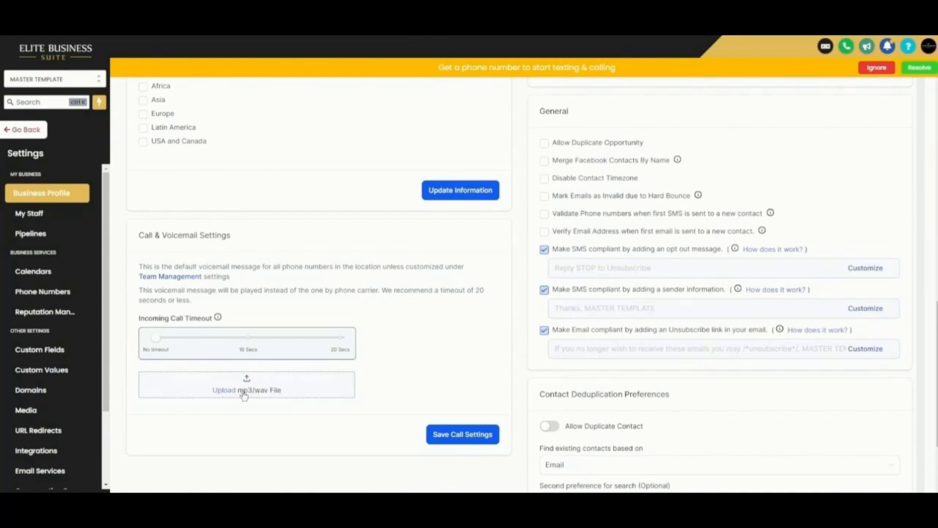
scroll(430, 374, "down", 1)
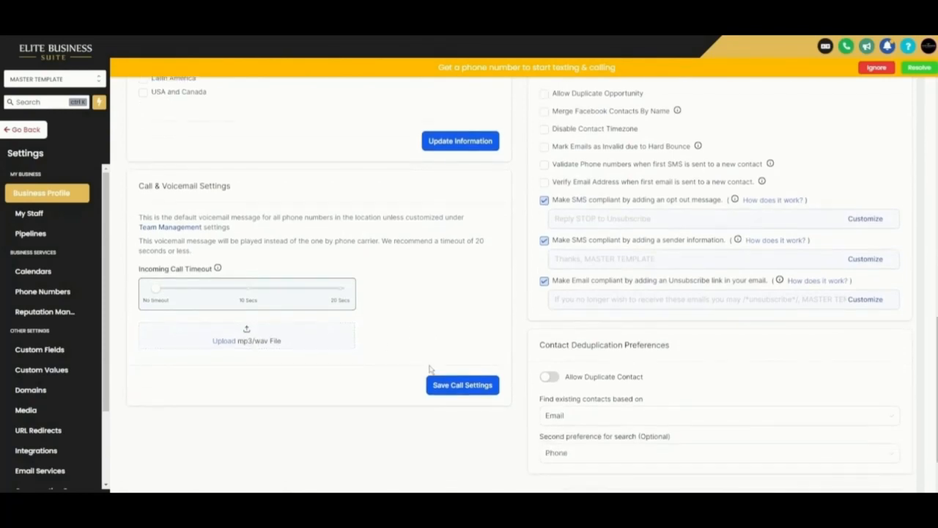
scroll(471, 352, "up", 2)
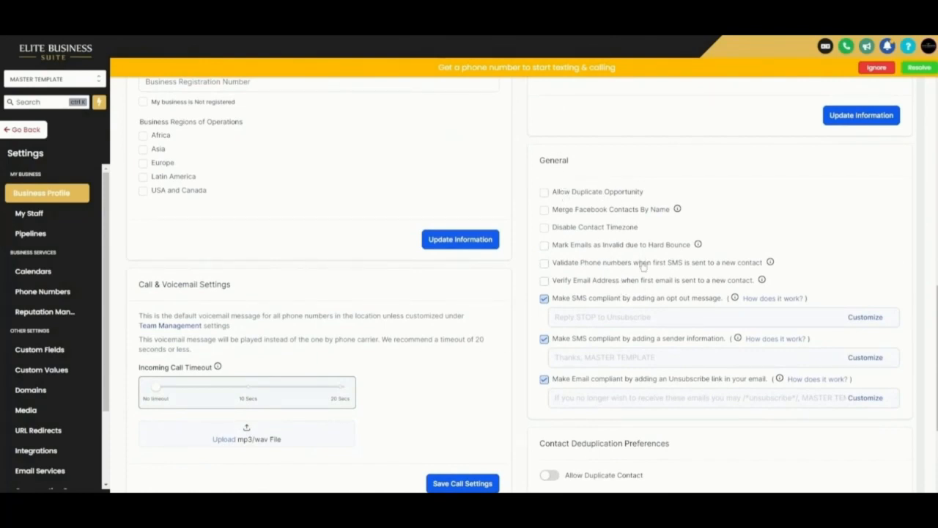
scroll(671, 308, "down", 3)
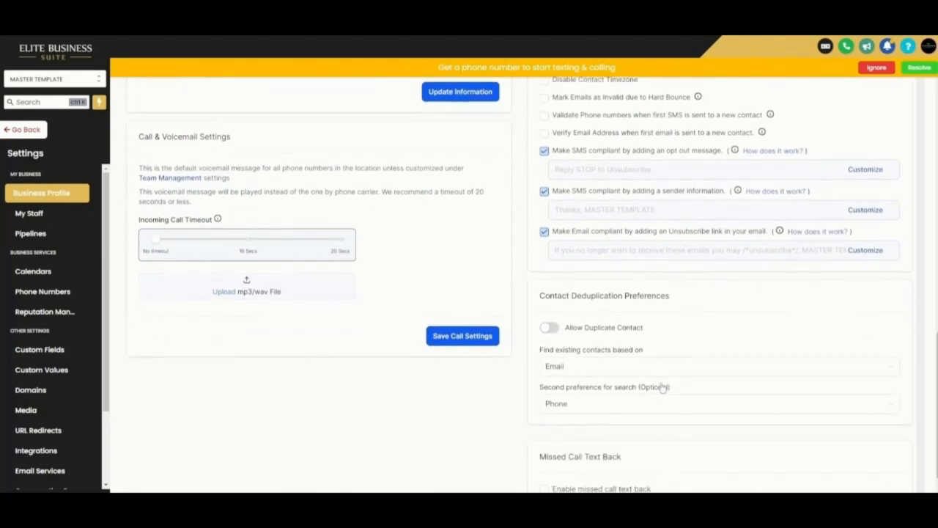
Step: Enable missed call text back and select the {{location.name}} placeholder in its message
scroll(662, 387, "down", 2)
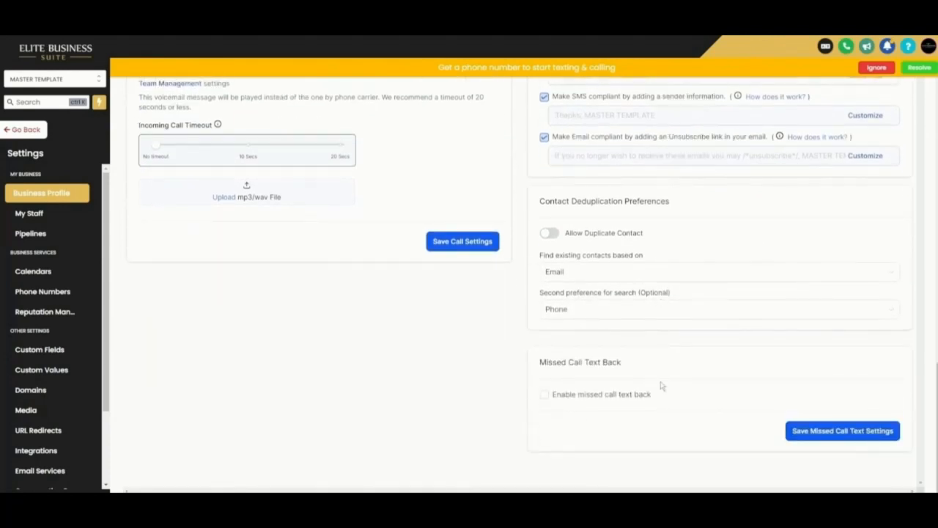
left_click(543, 396)
scroll(539, 367, "down", 1)
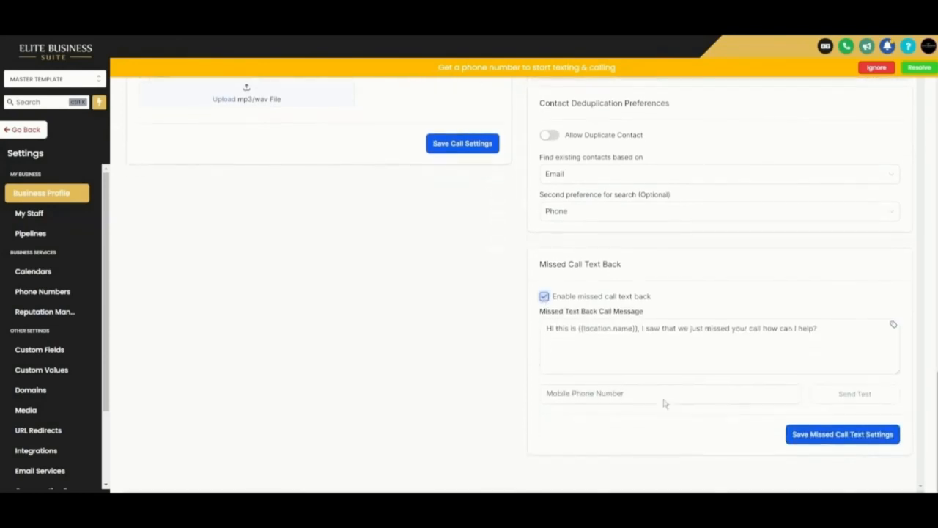
left_click(545, 327)
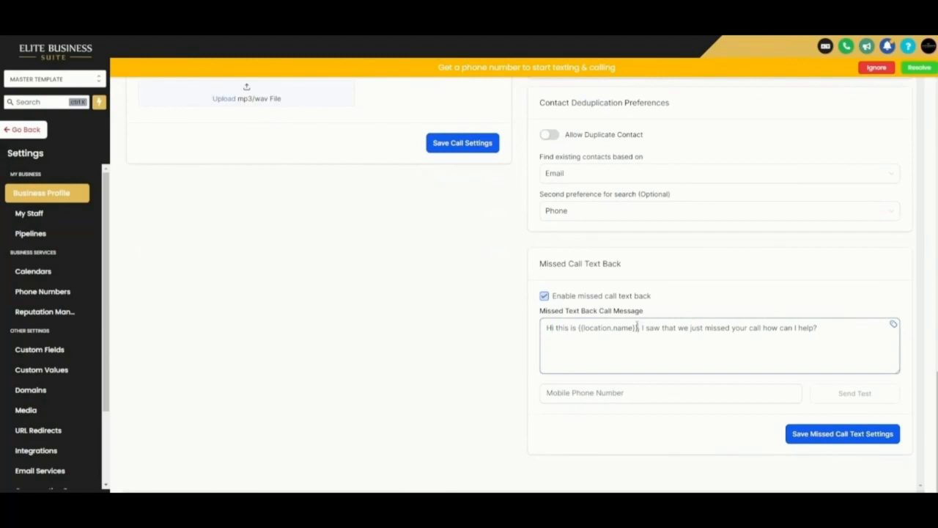
left_click_drag(638, 327, 579, 328)
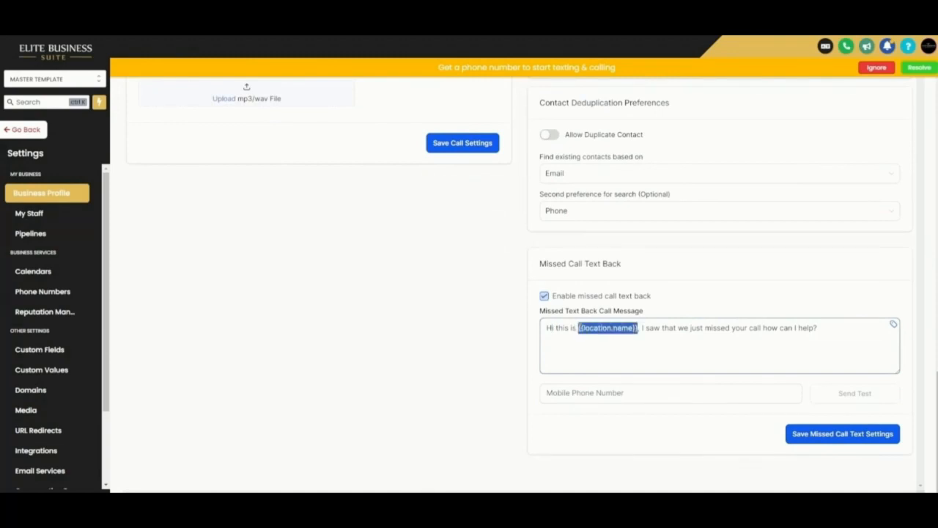
left_click(666, 341)
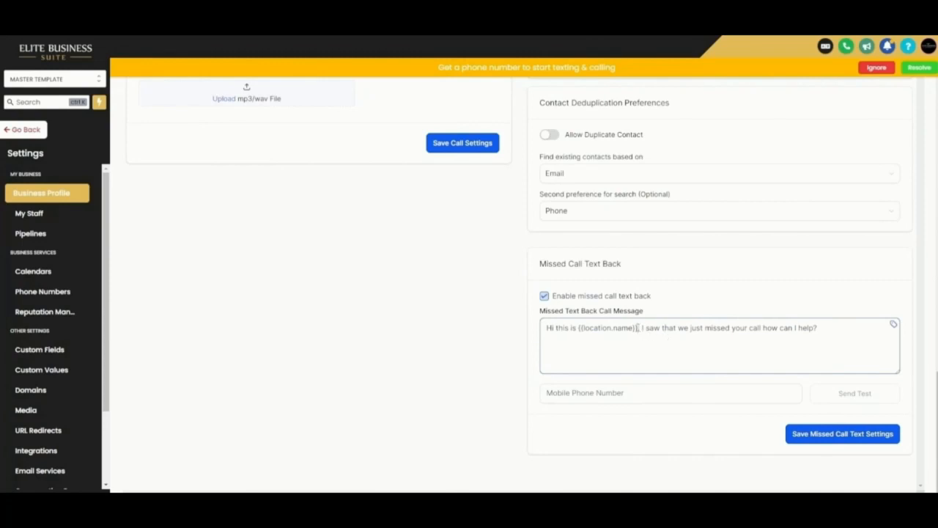
left_click_drag(638, 327, 578, 327)
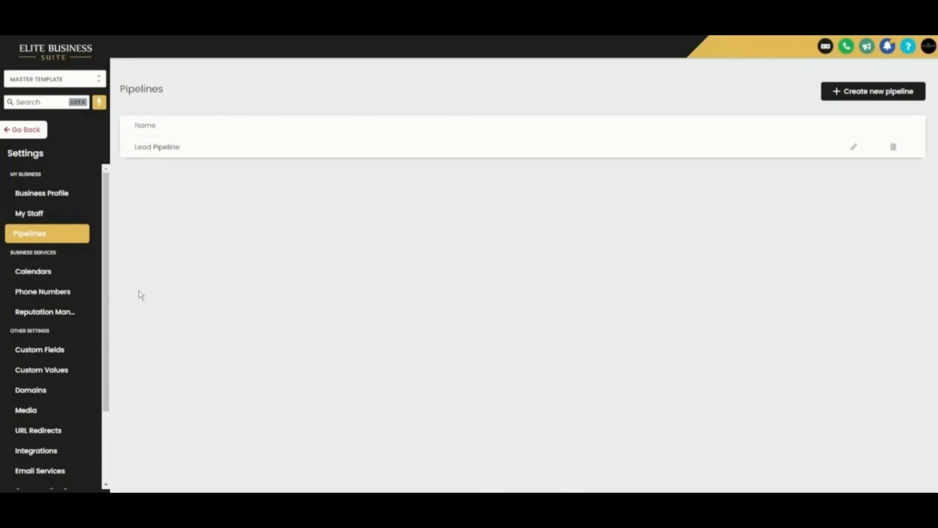
Step: Open the calendar settings and examine the list of existing calendars
left_click(41, 274)
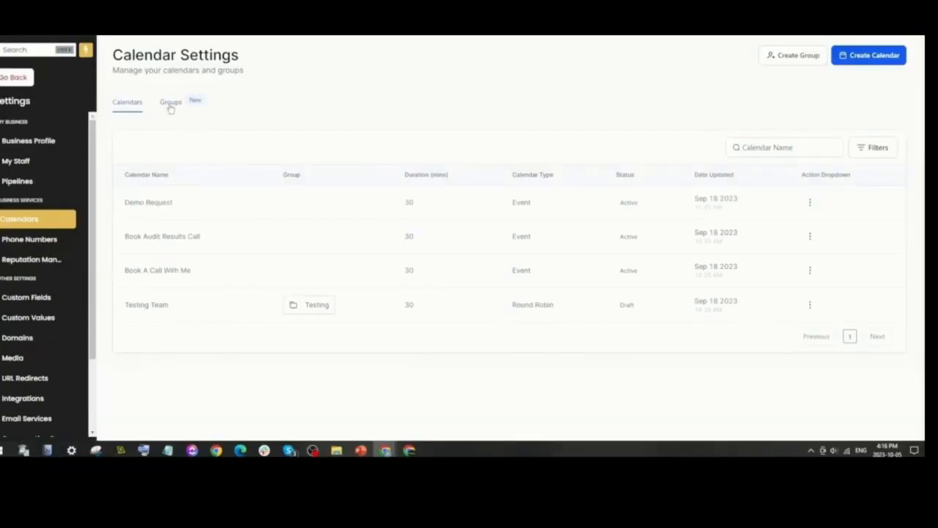
Step: Open the phone number settings and start adding a phone number for SMS and calls
left_click(30, 239)
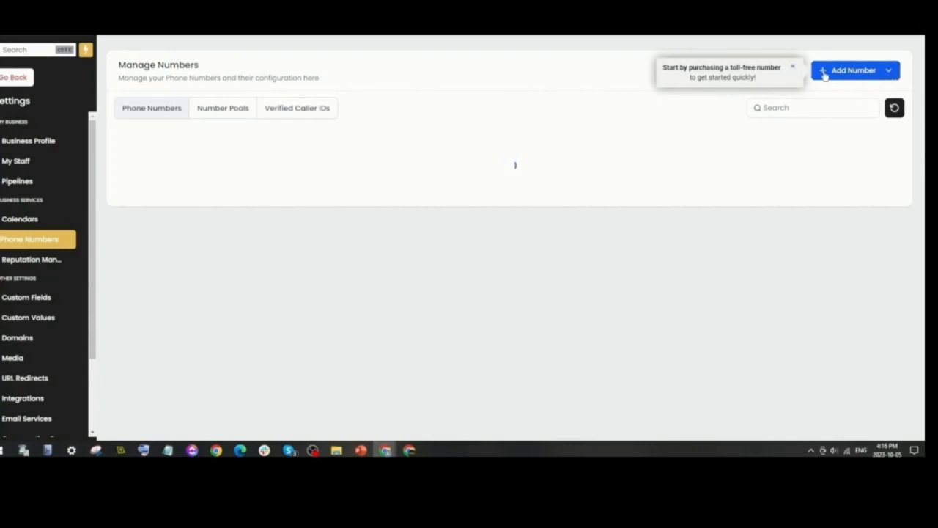
left_click(792, 67)
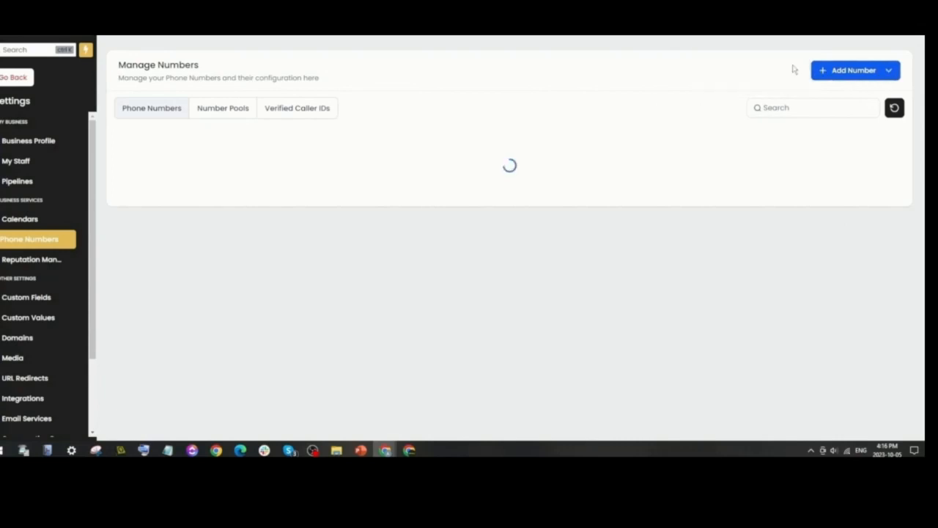
left_click(889, 73)
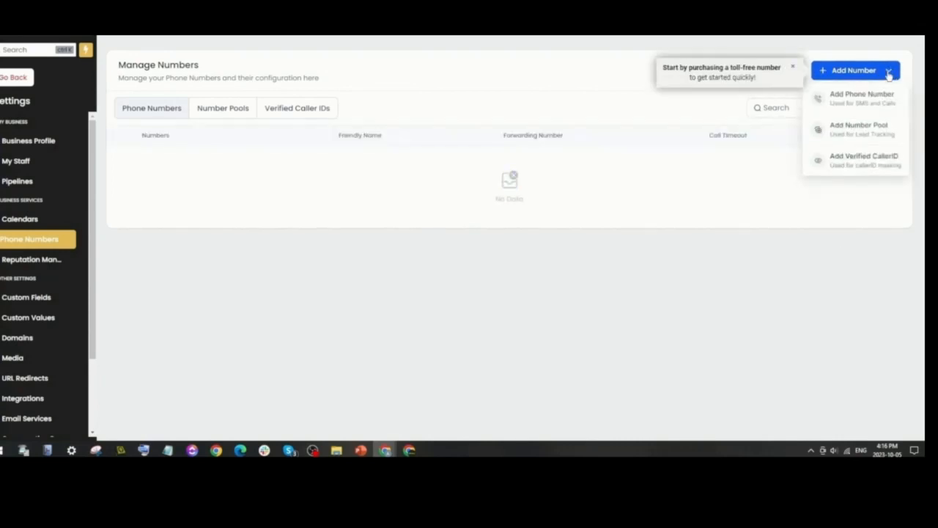
left_click(858, 98)
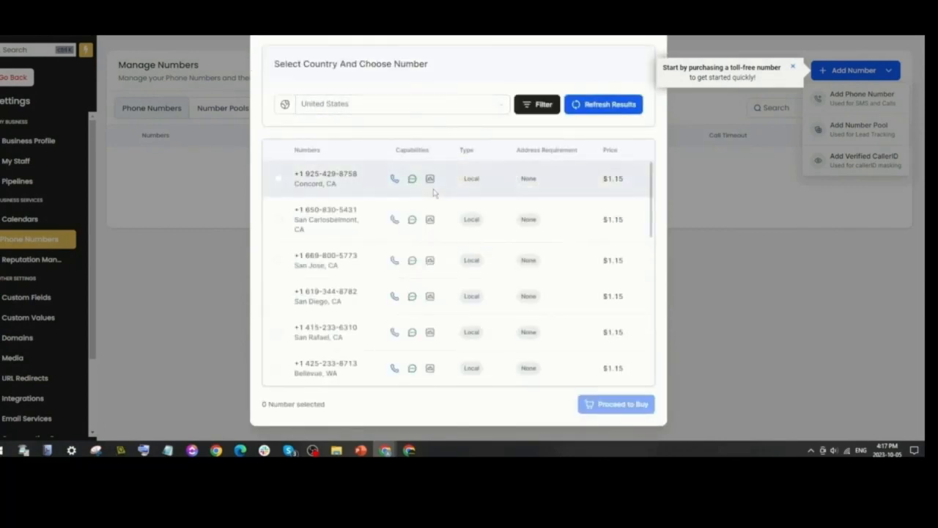
Step: Examine the country choices for purchasing a phone number and read the explanation of regulatory bundles
left_click(462, 109)
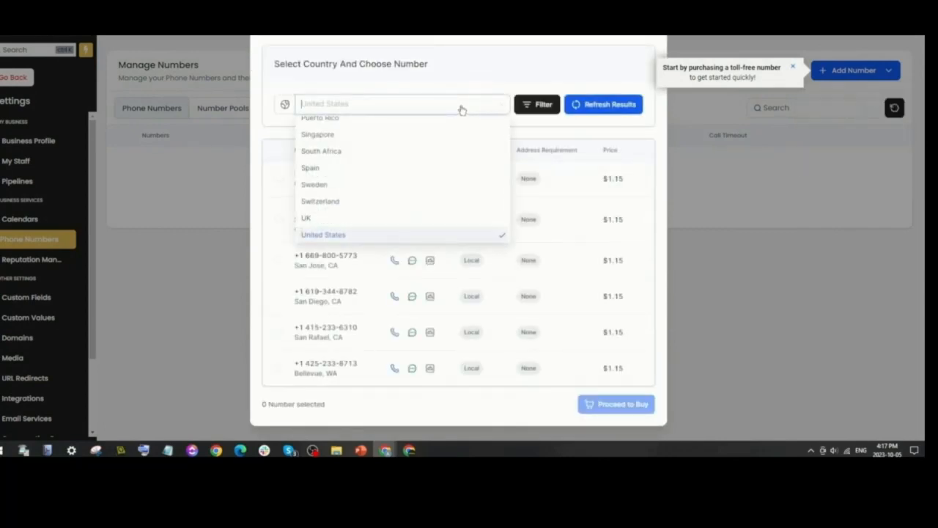
left_click(497, 74)
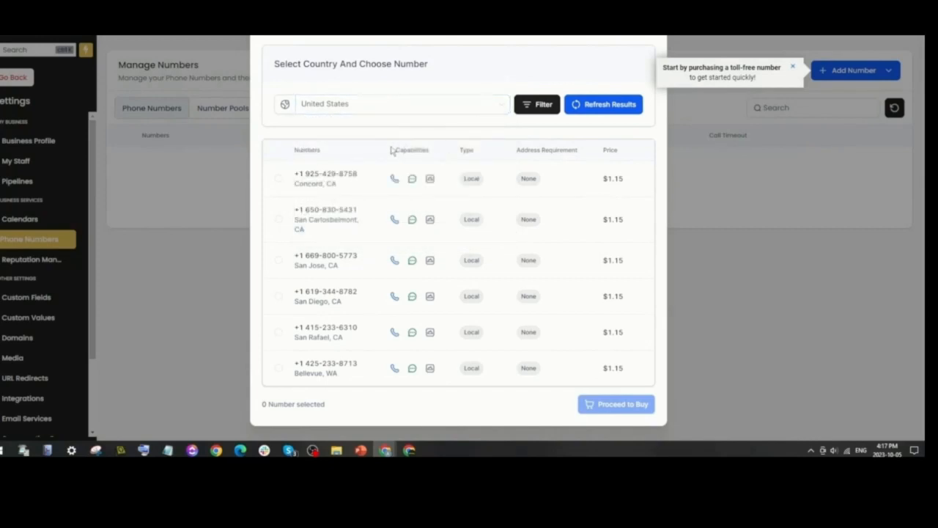
left_click_drag(394, 151, 436, 155)
left_click(436, 154)
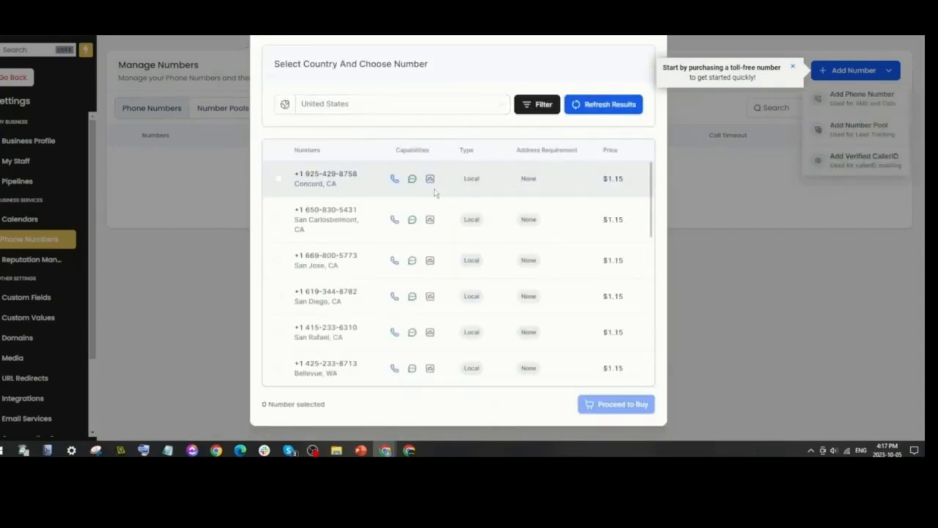
left_click(461, 109)
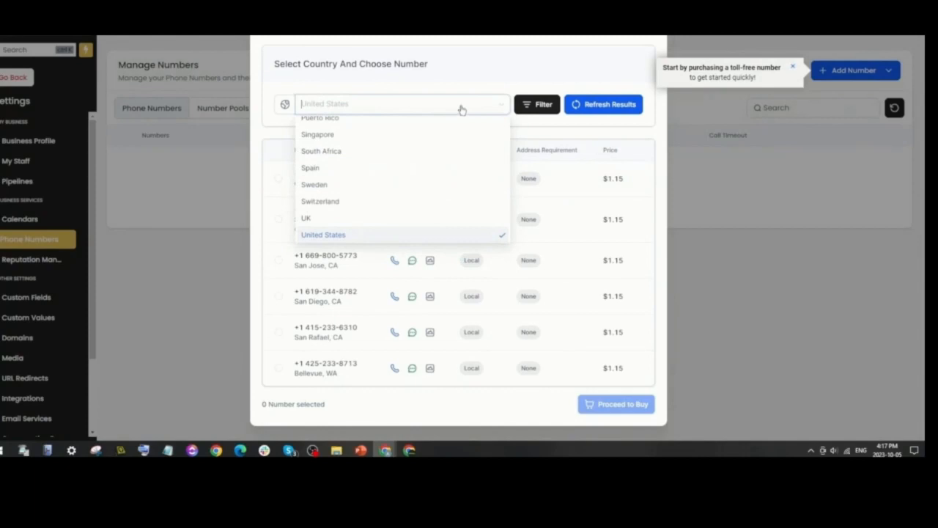
left_click(500, 76)
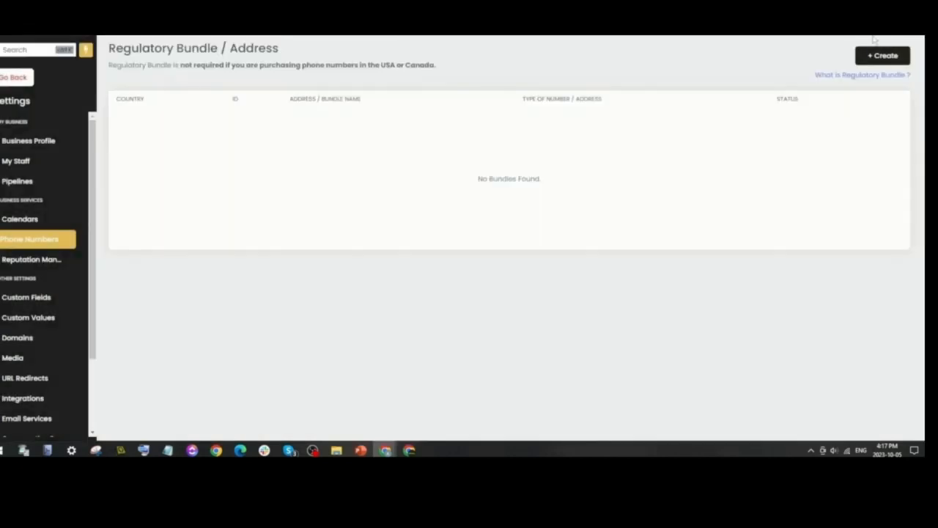
mouse_move(876, 78)
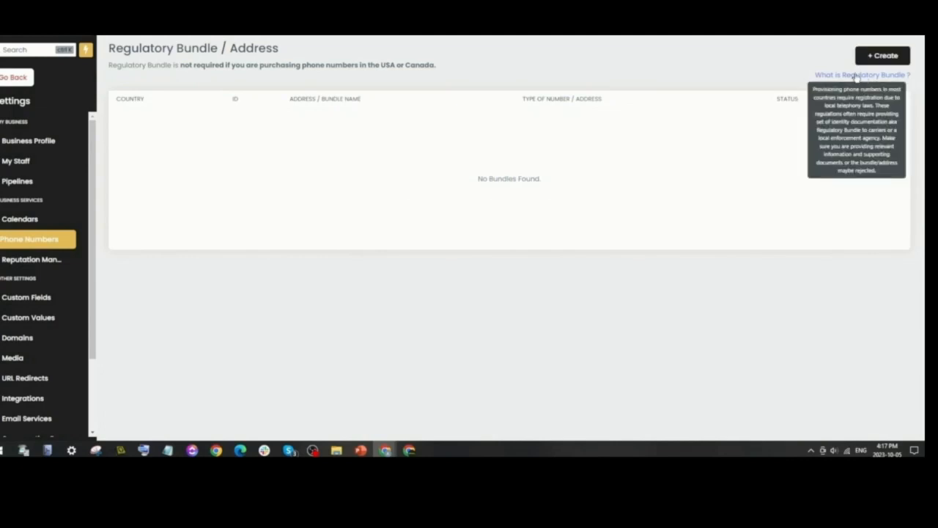
left_click(882, 56)
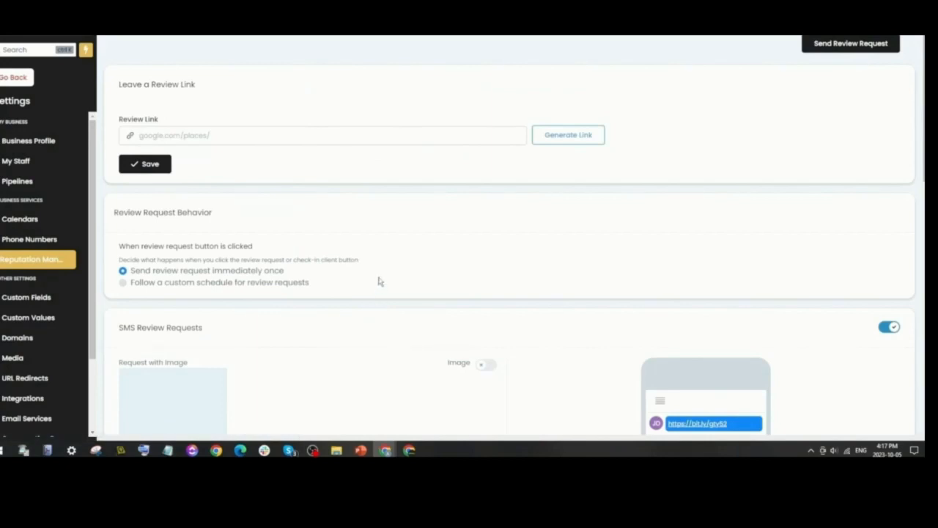
Step: Examine the reputation management settings for review links, request behavior, and SMS and email review requests
scroll(378, 285, "down", 5)
scroll(379, 281, "down", 4)
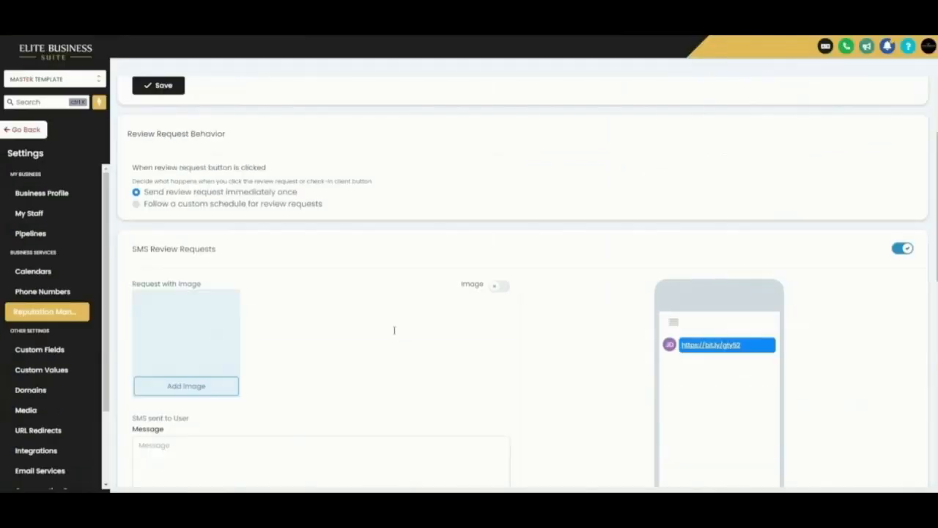
scroll(392, 335, "down", 1)
scroll(392, 334, "up", 3)
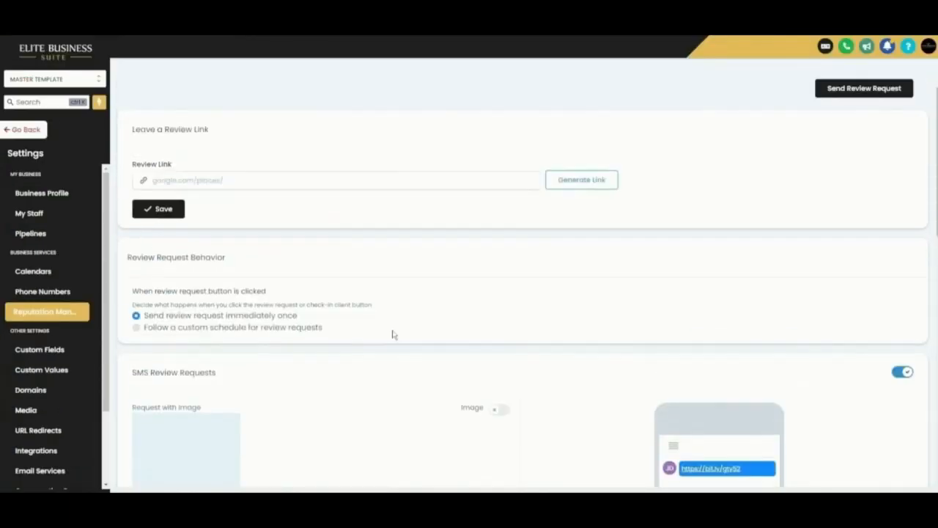
scroll(392, 331, "down", 4)
scroll(391, 328, "down", 5)
scroll(49, 264, "down", 2)
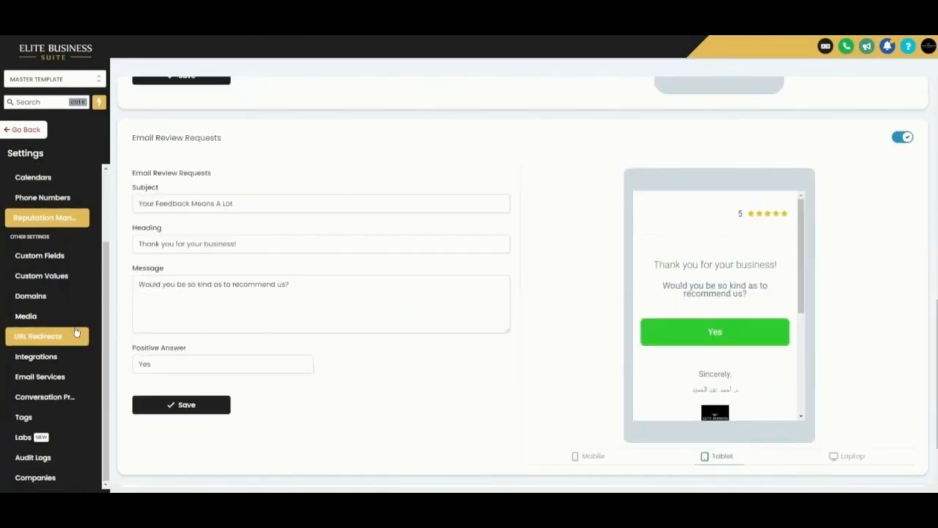
Step: Examine the list of custom fields with their unique keys, and open the custom values settings
left_click(49, 263)
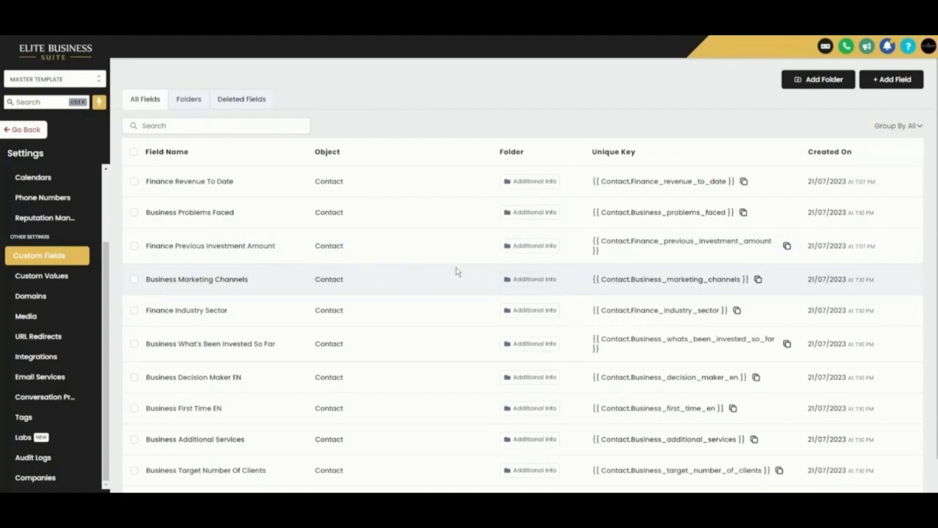
scroll(456, 271, "down", 1)
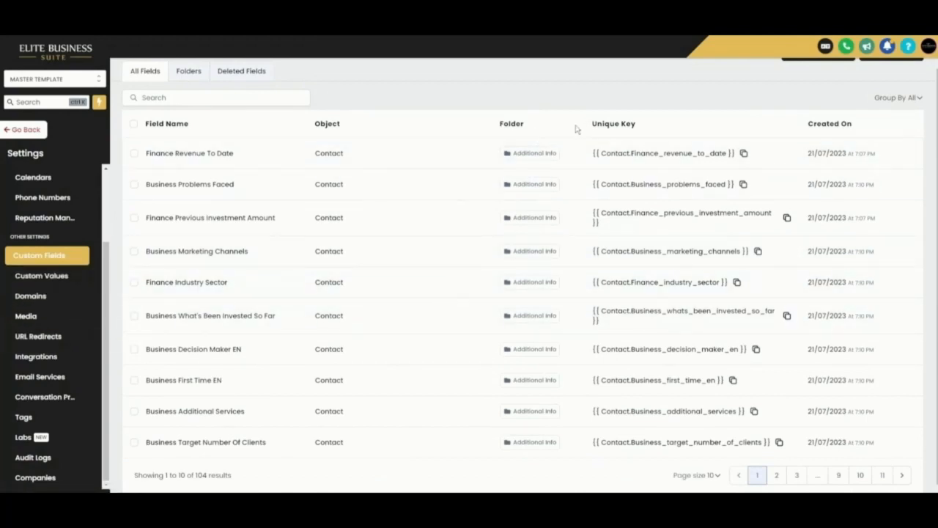
scroll(417, 392, "up", 1)
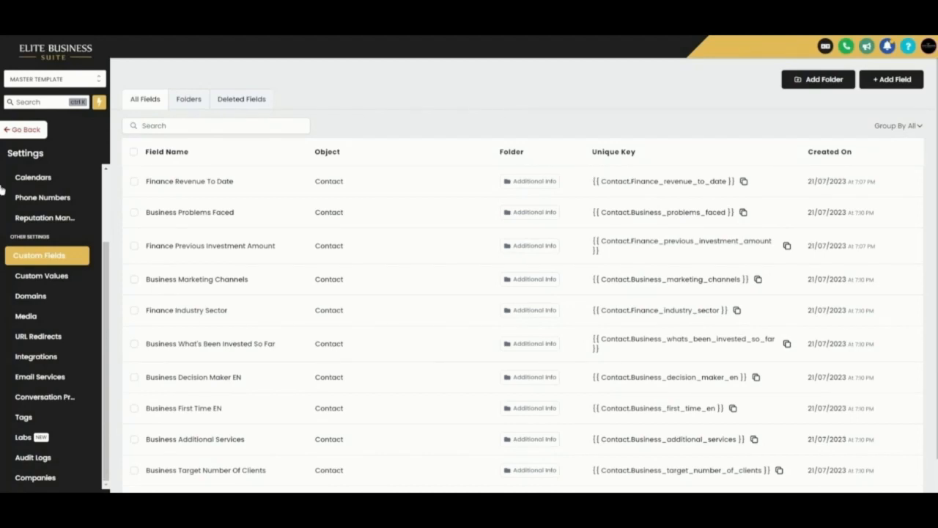
left_click(41, 276)
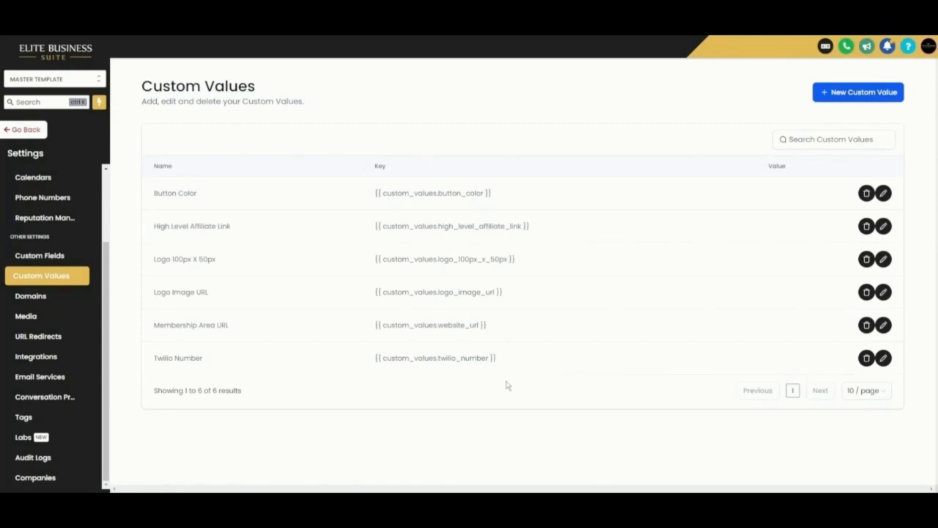
Step: Open the media library, switch its source to Unsplash, and return to the settings
left_click(29, 316)
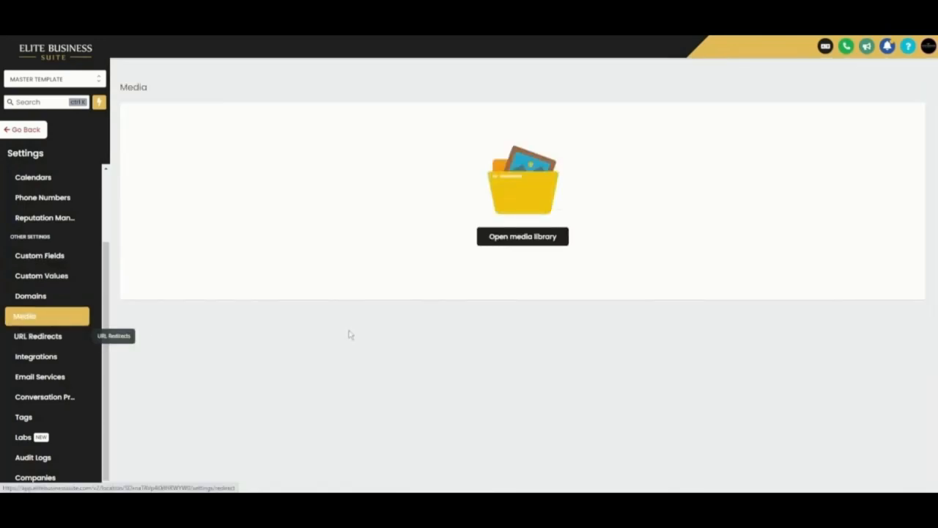
left_click(521, 238)
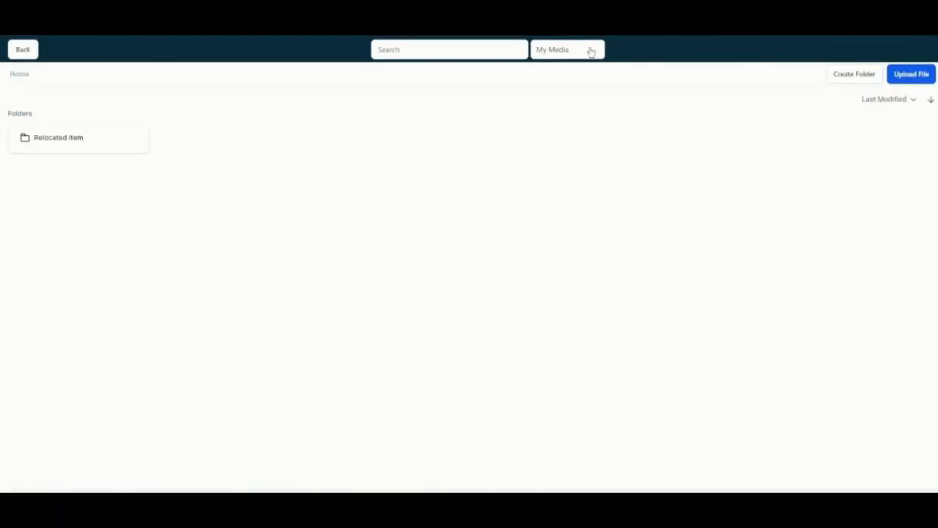
left_click(590, 51)
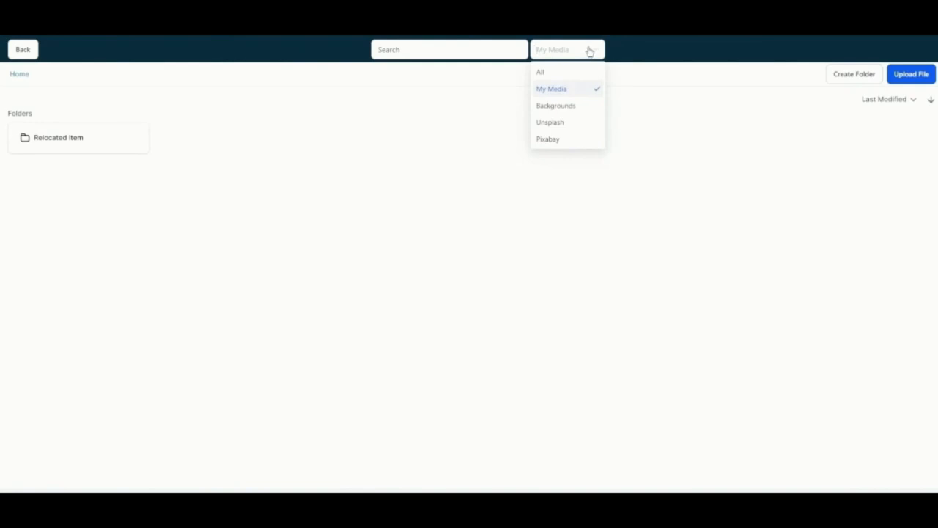
left_click(561, 123)
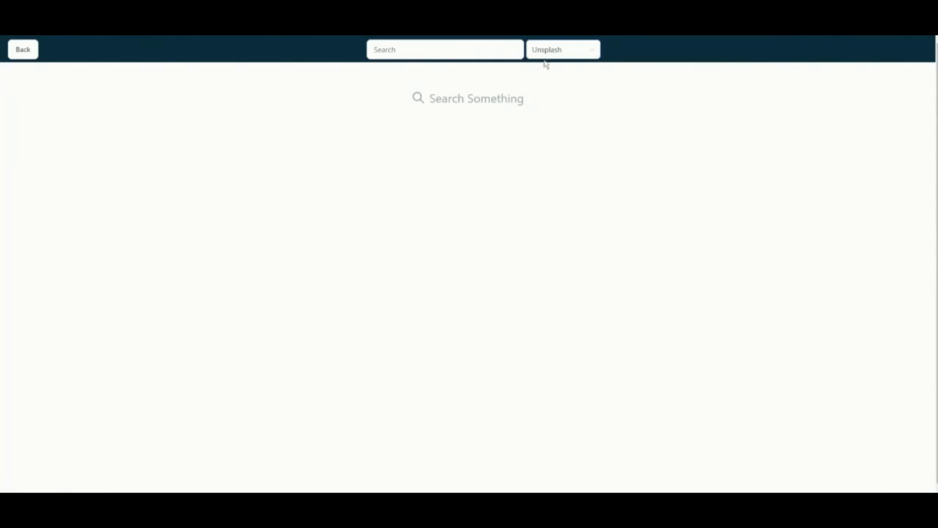
left_click(22, 49)
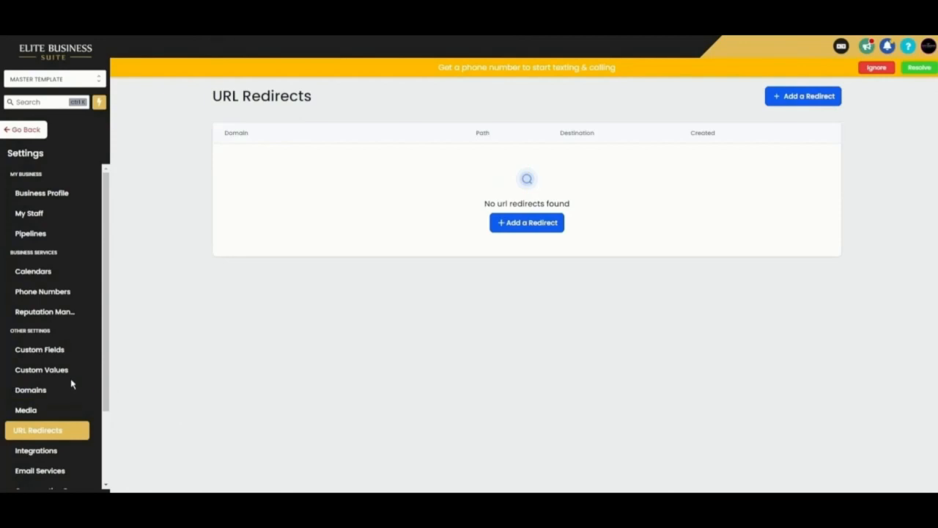
Step: Open the integrations settings and ignore the notice about getting a phone number
scroll(74, 402, "down", 1)
scroll(74, 403, "down", 1)
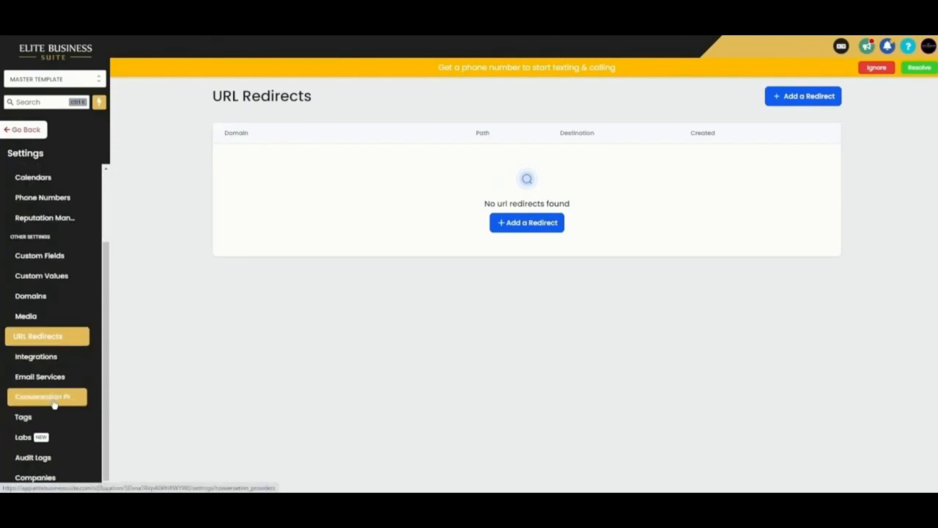
left_click(42, 361)
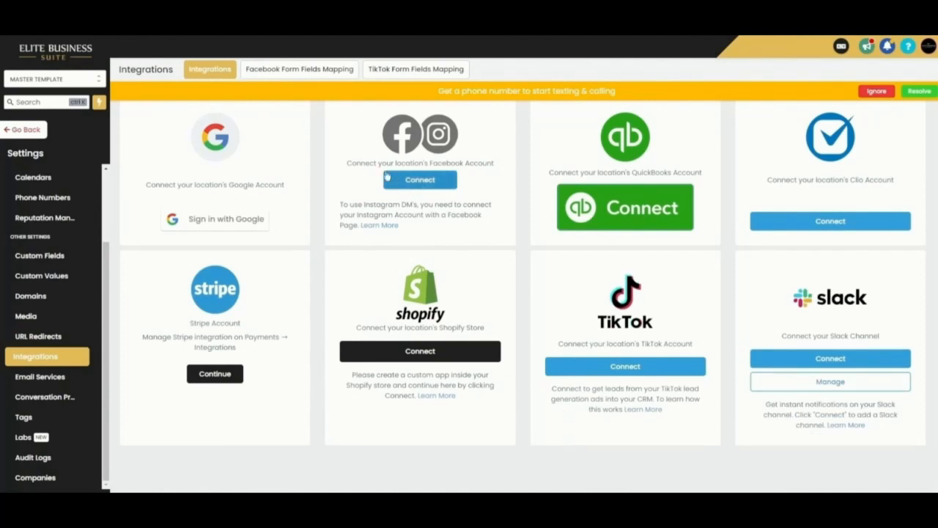
left_click(876, 91)
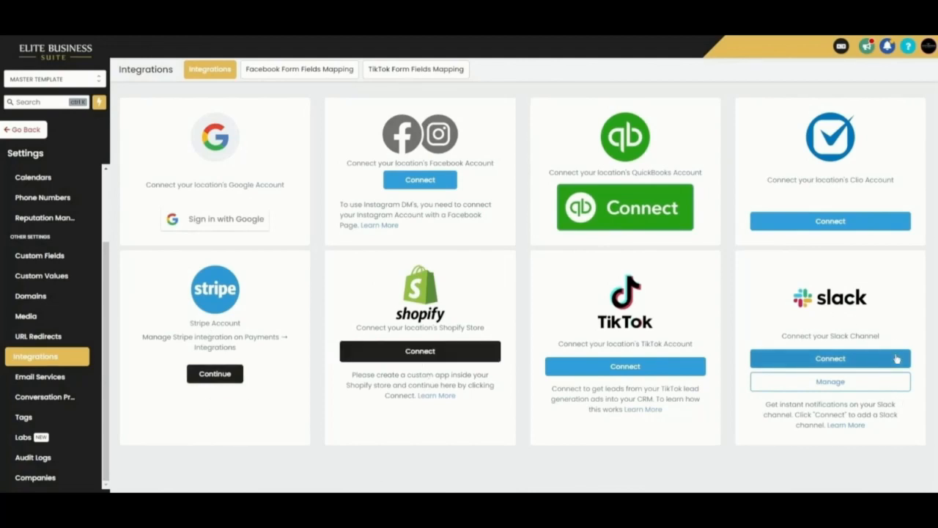
Step: Open the email services, dismiss the dedicated domain notification, and examine the reply and forward settings and email analytics
left_click(44, 377)
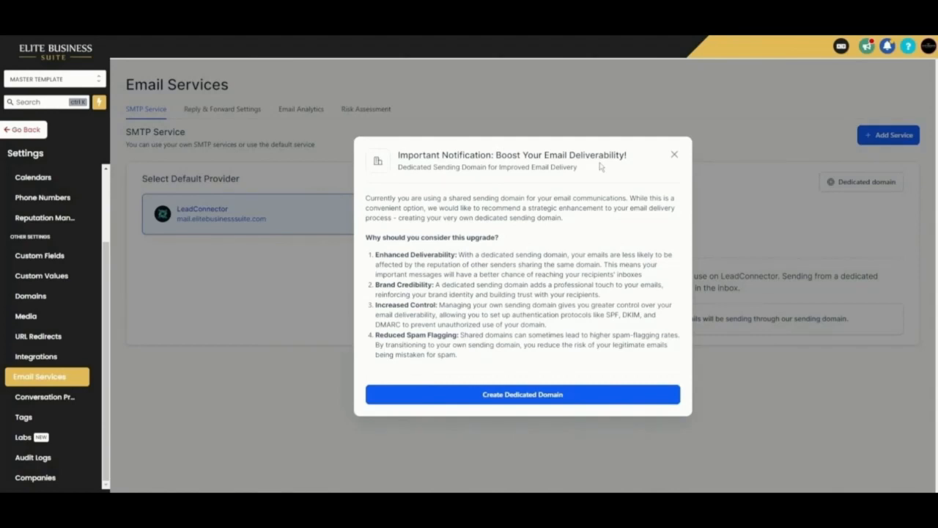
left_click(674, 154)
left_click(238, 110)
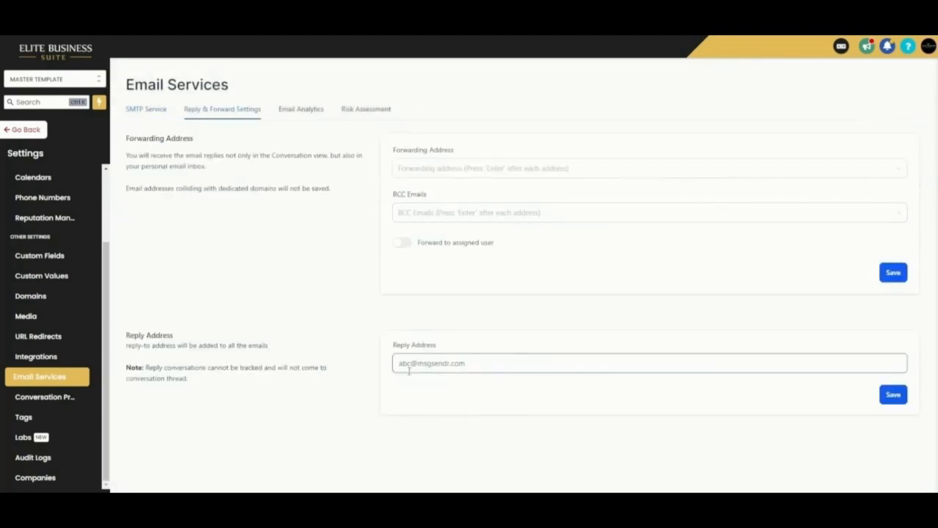
left_click(431, 169)
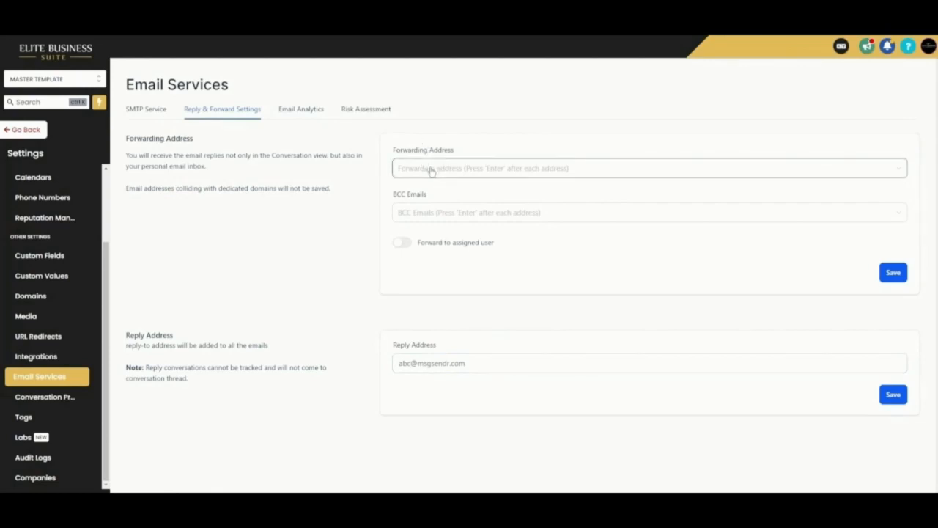
left_click(431, 210)
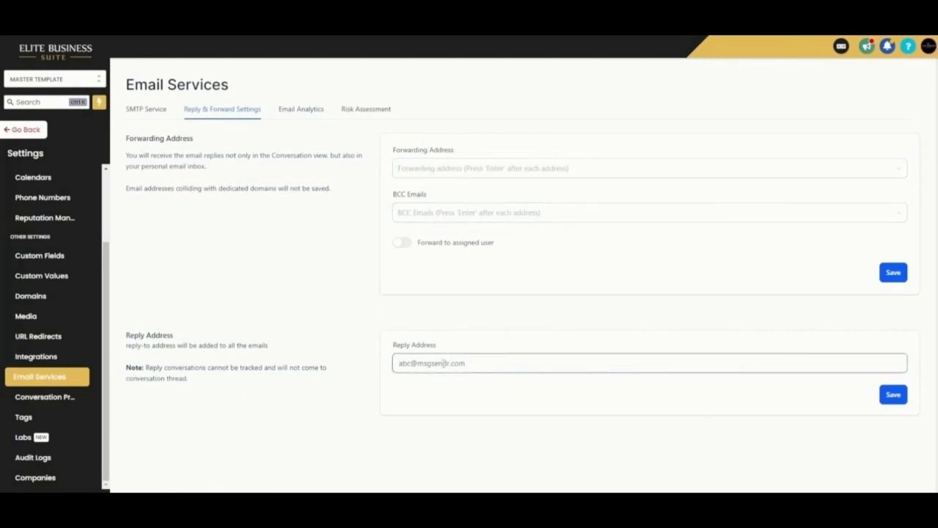
left_click(302, 110)
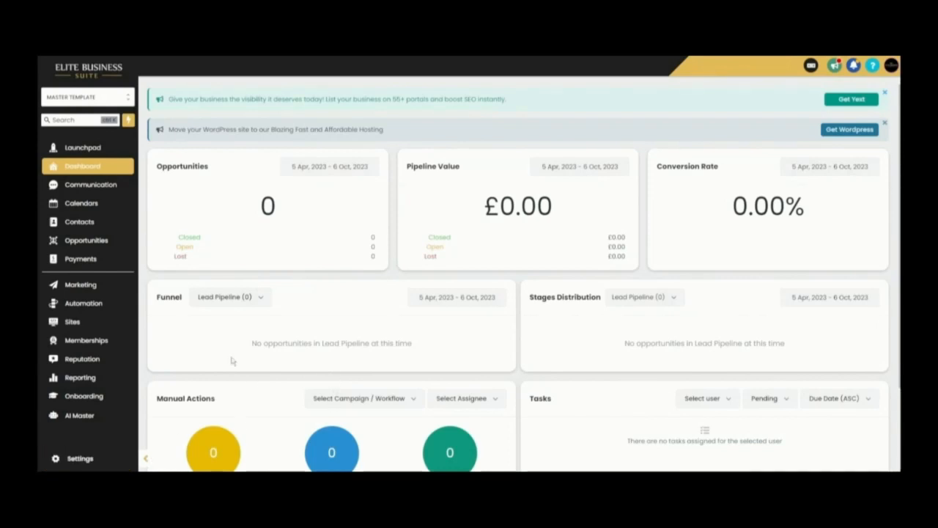
Step: View the Launchpad's connection options, then examine the dashboard down to its manual actions and tasks
left_click(94, 150)
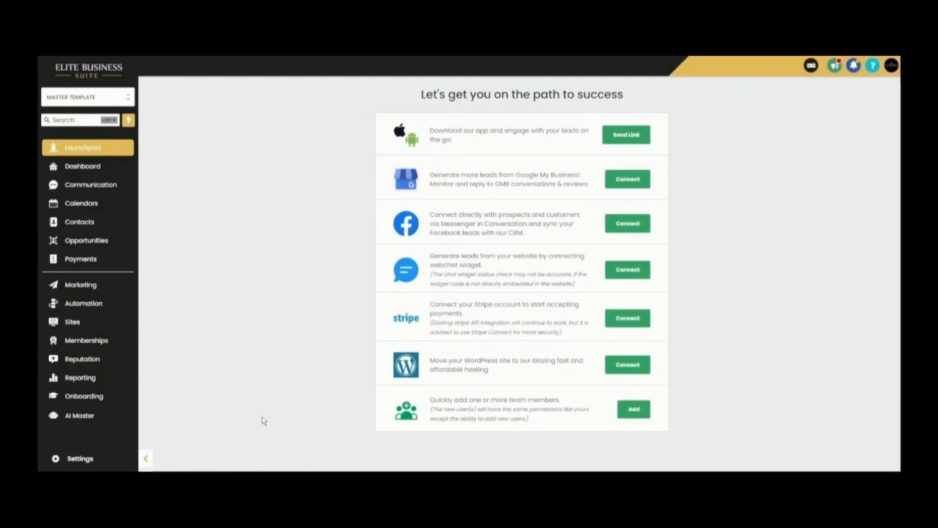
left_click(94, 173)
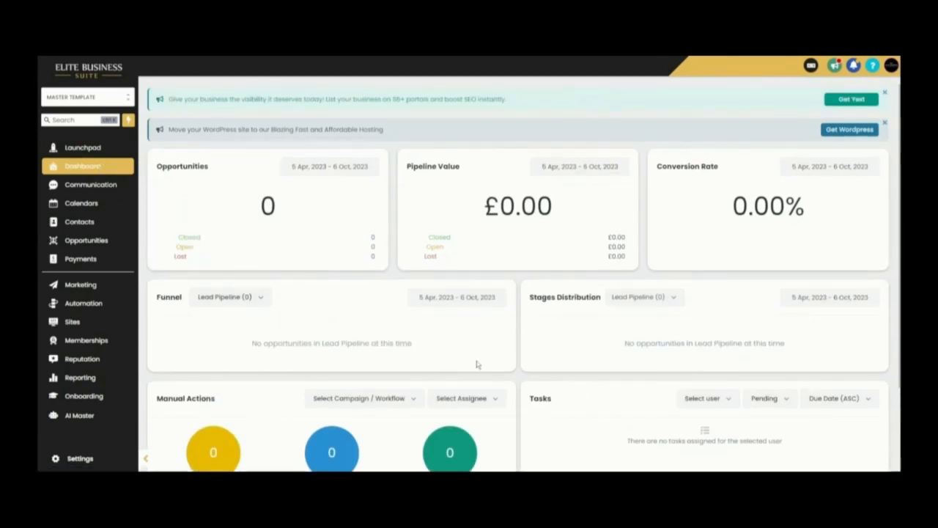
scroll(475, 364, "down", 3)
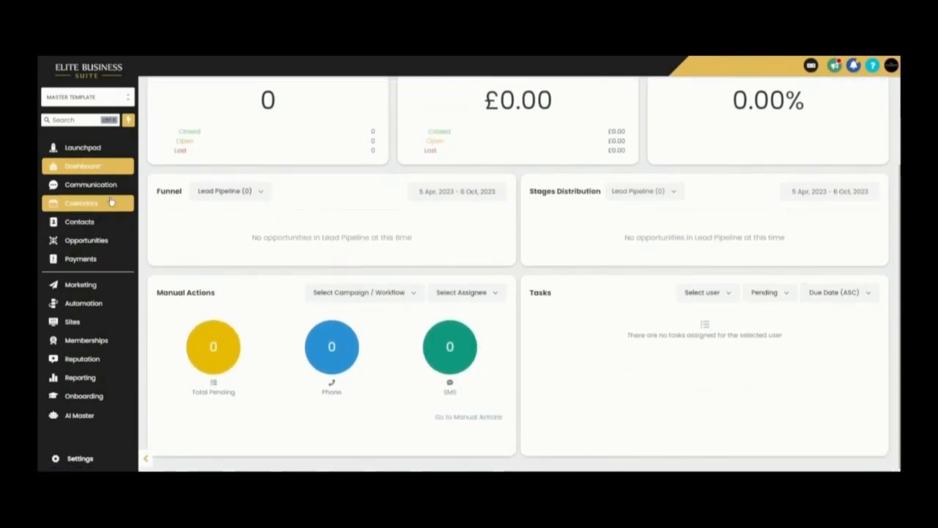
Step: View the communication area's conversations, and examine which calendars can be chosen in the weekly calendar view
left_click(101, 190)
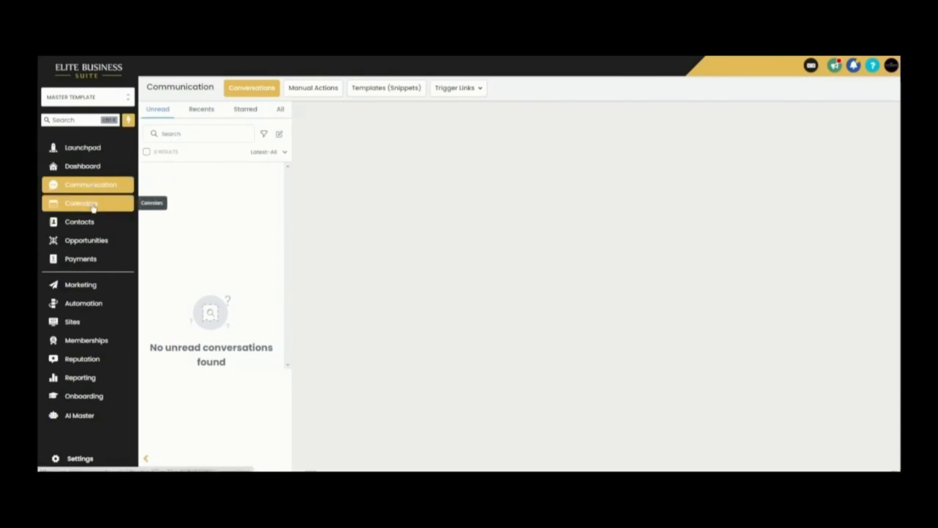
left_click(92, 208)
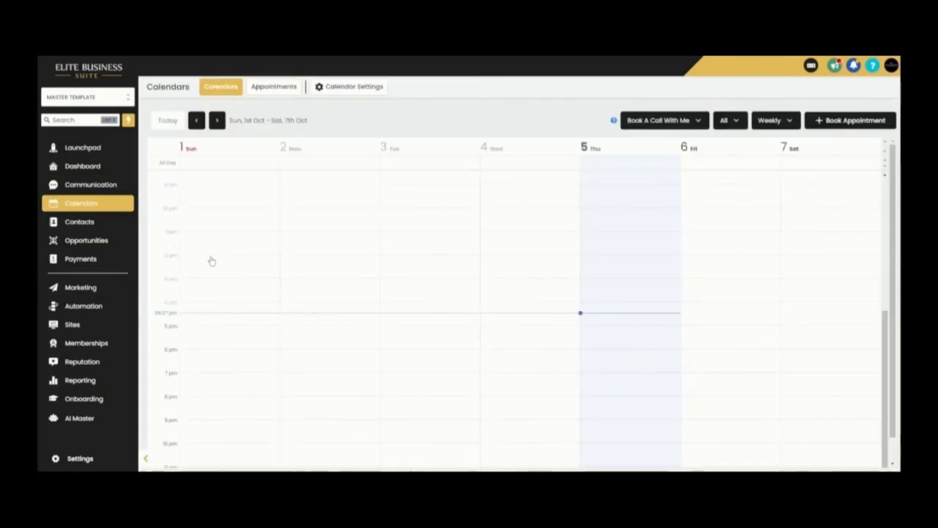
left_click(676, 120)
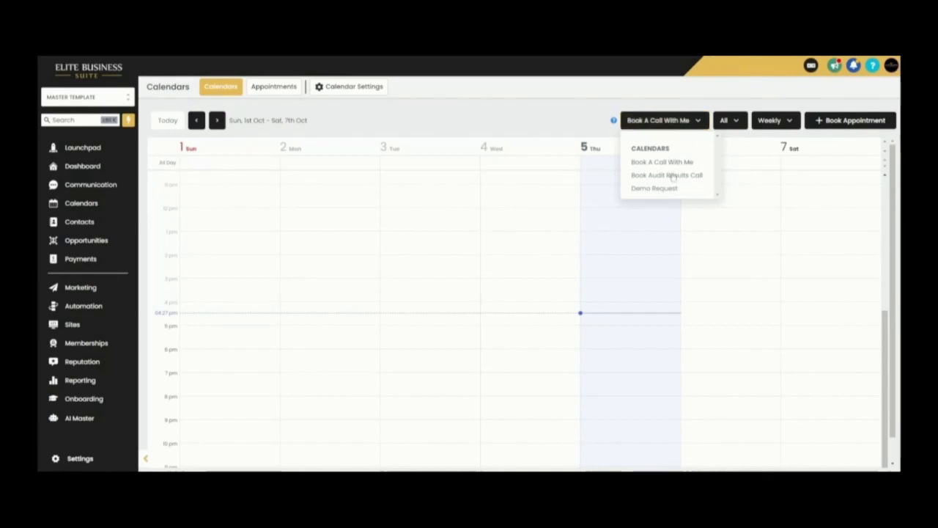
left_click(694, 119)
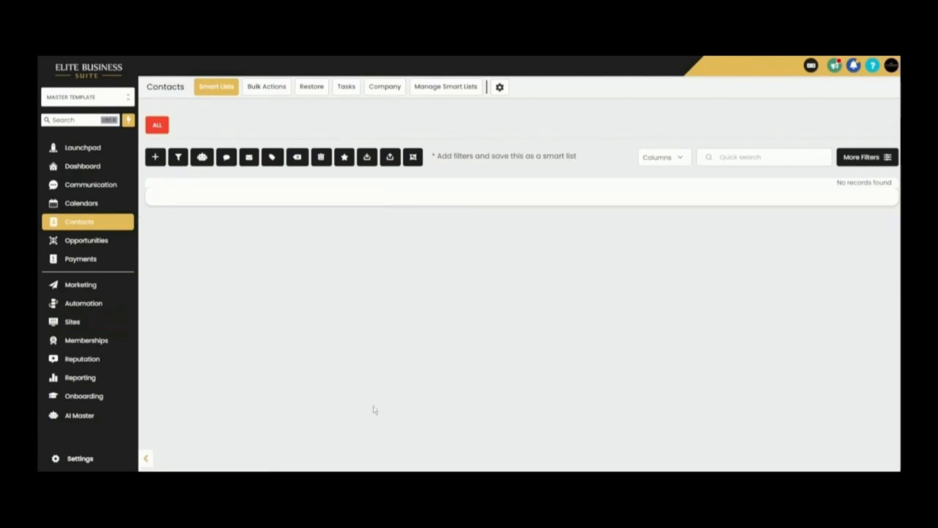
Step: View the opportunities in the Lead Pipeline, then look over the invoices in the payments area
left_click(81, 240)
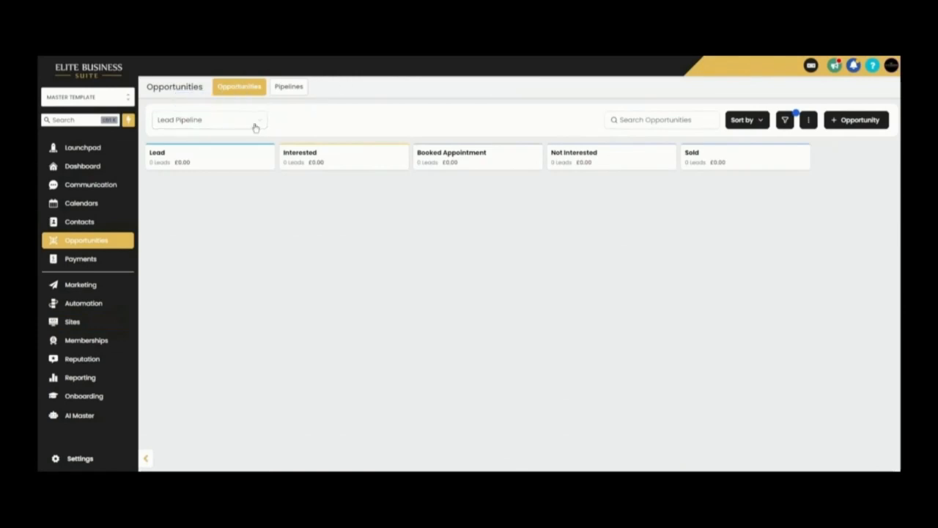
left_click(82, 259)
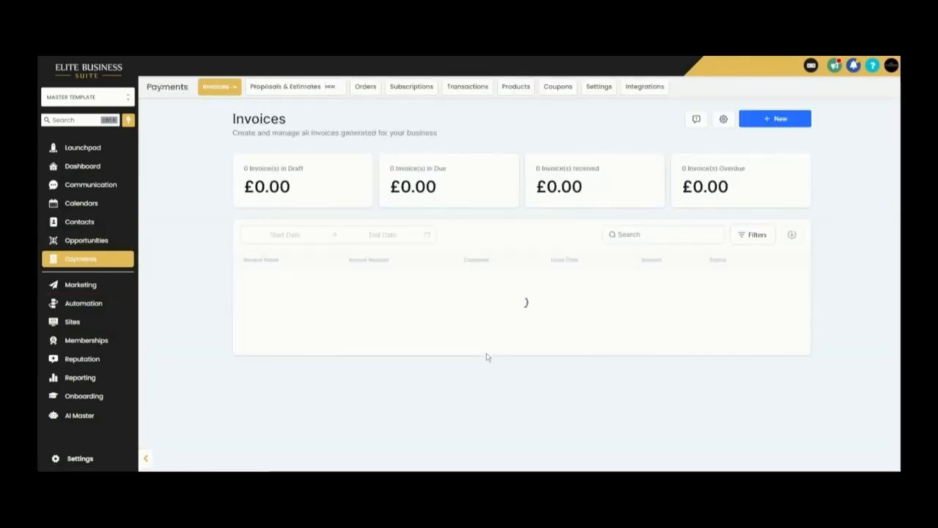
left_click(222, 94)
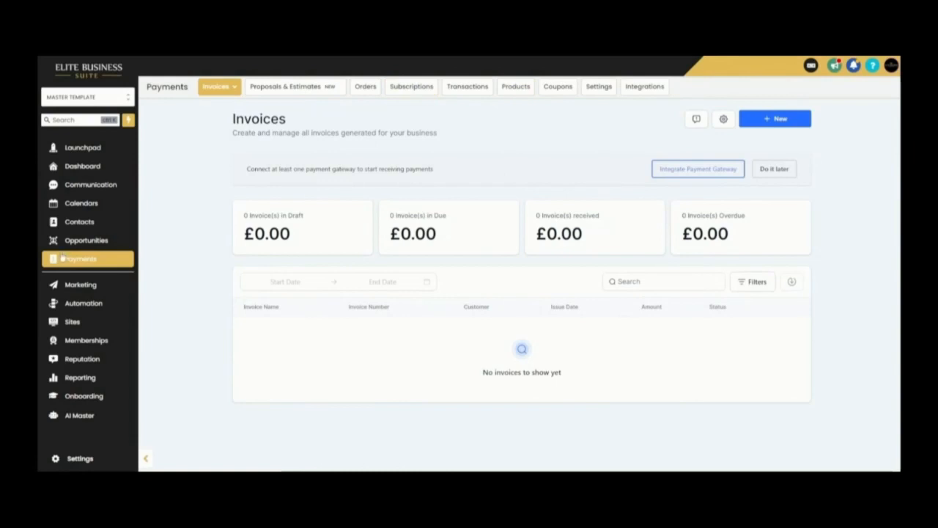
Step: View the marketing area's Social Planner, email and affiliate options, then view the automation workflow list
left_click(78, 286)
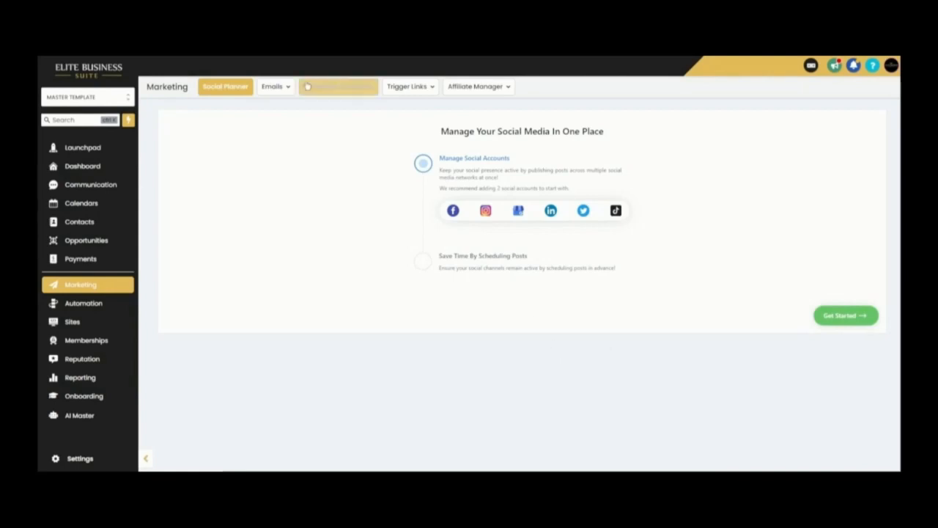
mouse_move(283, 91)
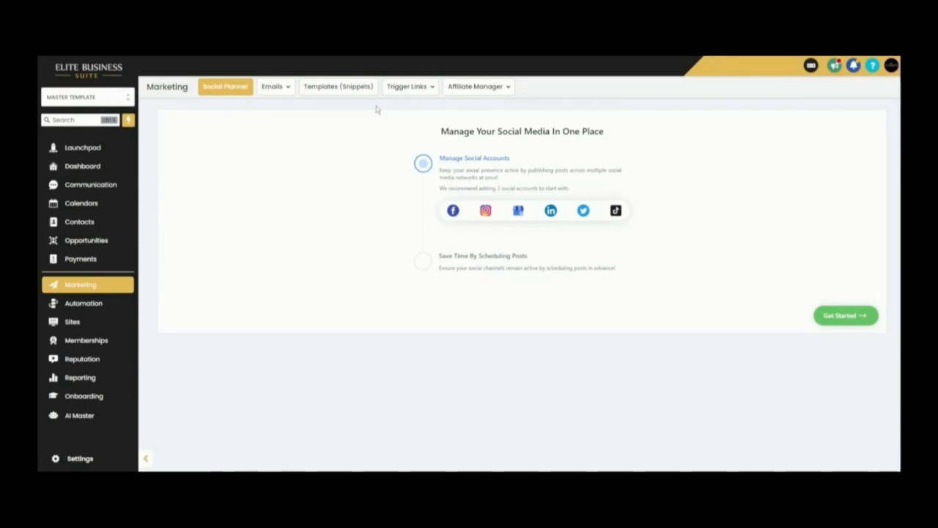
mouse_move(477, 92)
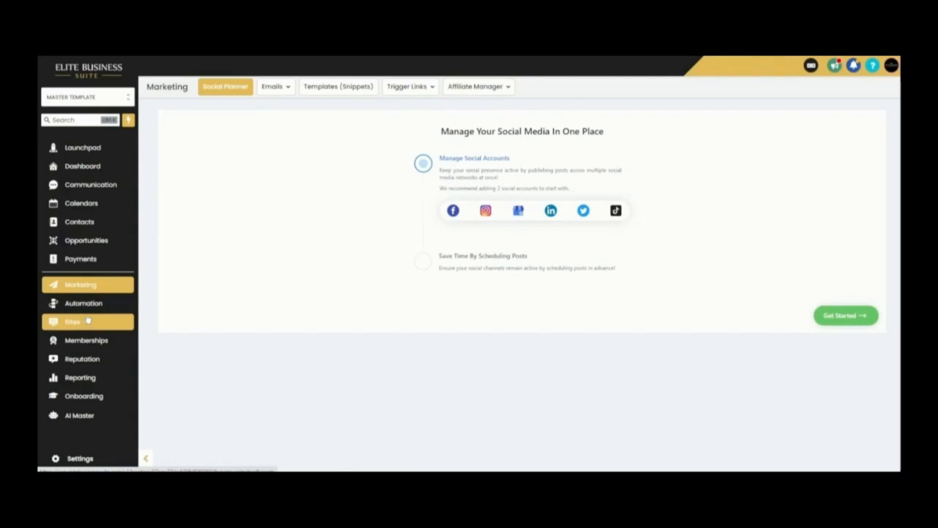
left_click(87, 303)
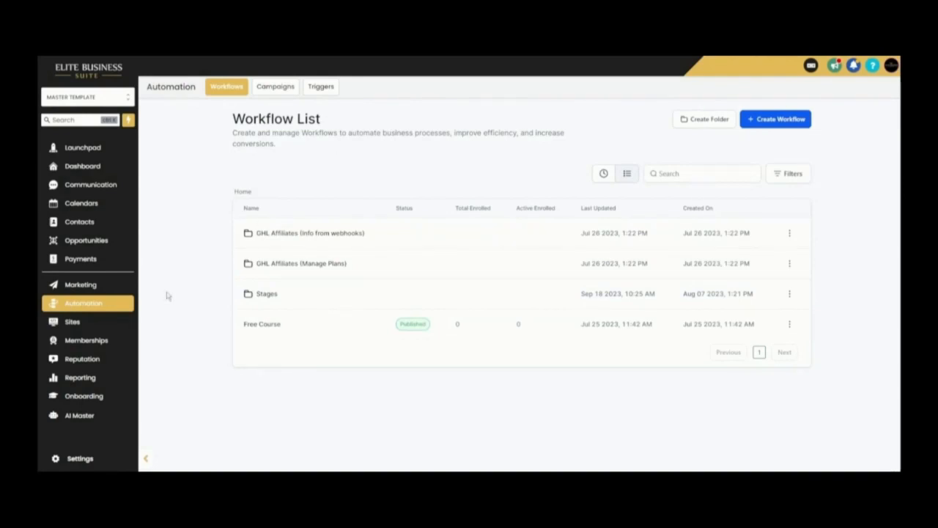
Step: View the site funnels and survey options, then look over the memberships overview
left_click(82, 322)
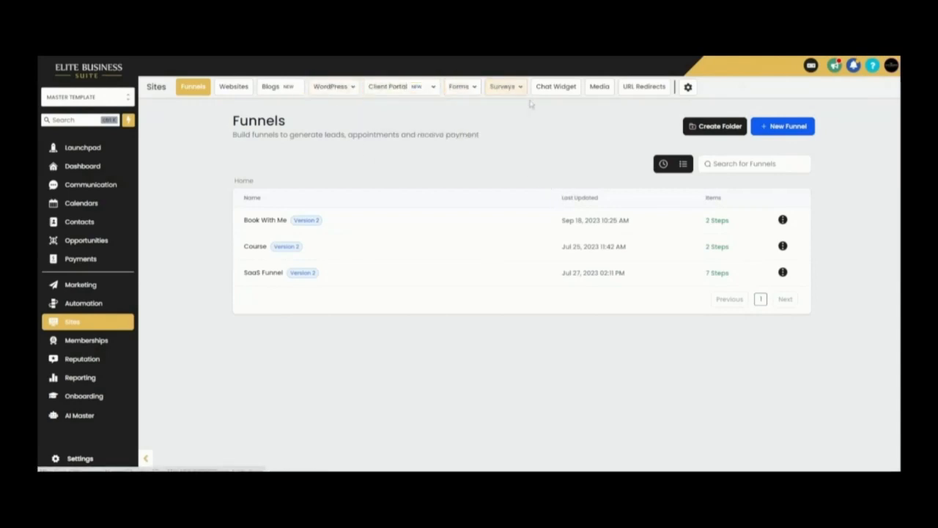
mouse_move(518, 90)
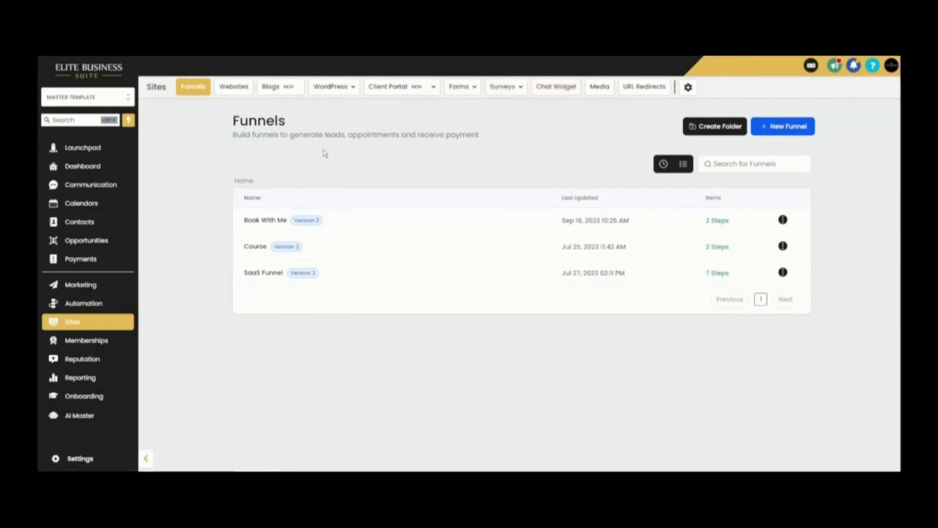
left_click(86, 339)
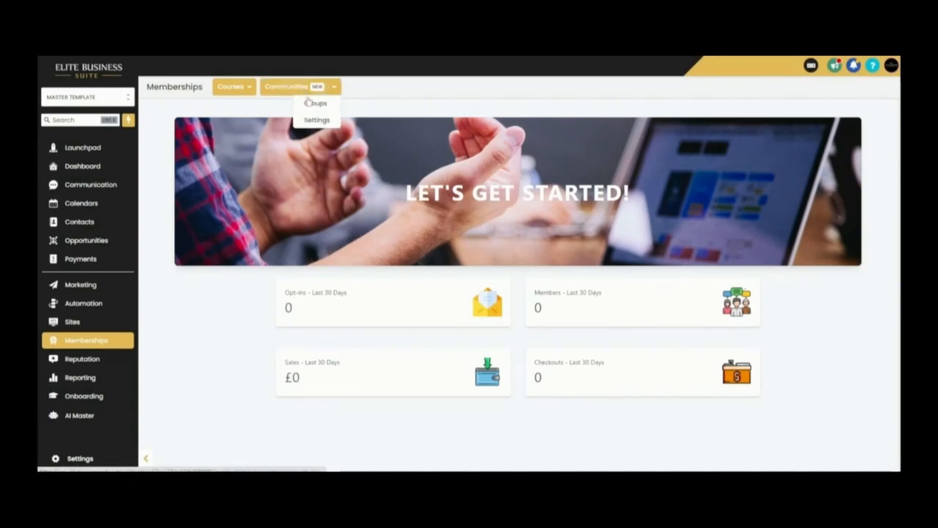
Step: View the reputation overview, then examine the Google Ads report down to its campaign table and the attribution report options
left_click(82, 359)
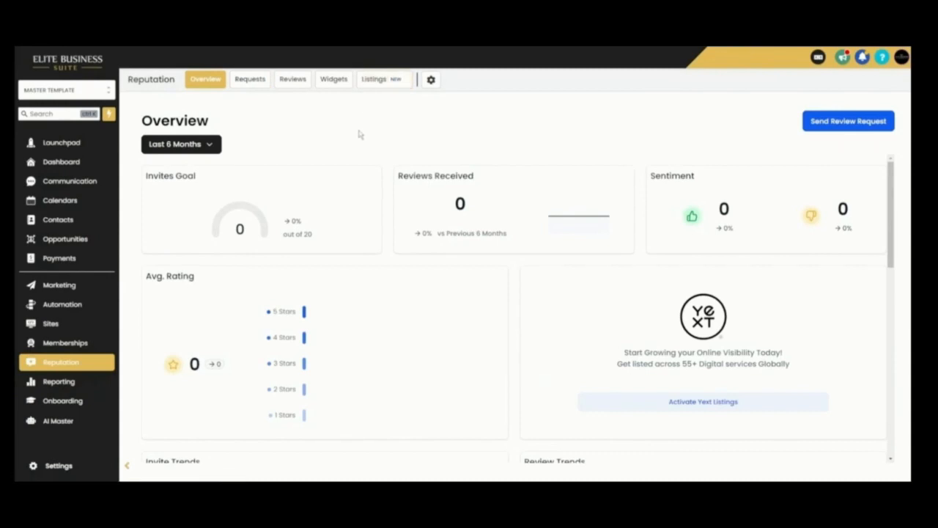
left_click(69, 383)
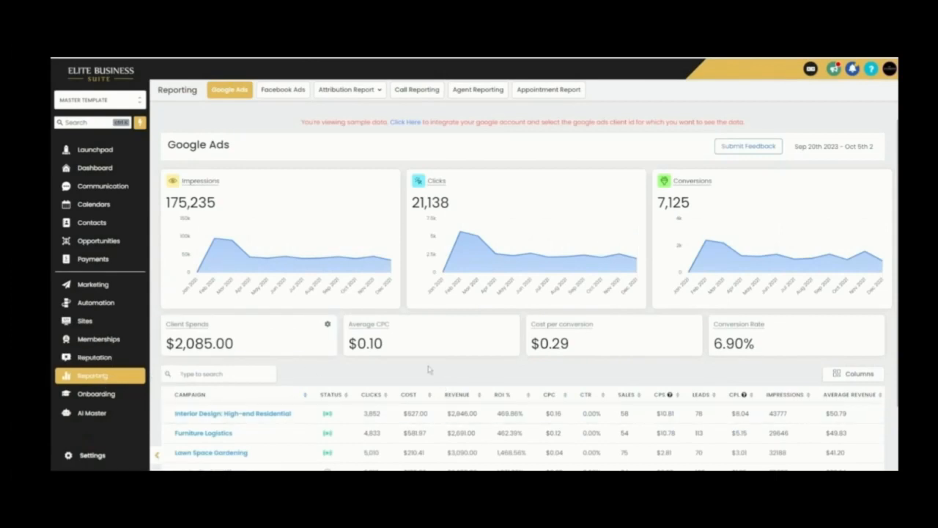
scroll(430, 370, "down", 2)
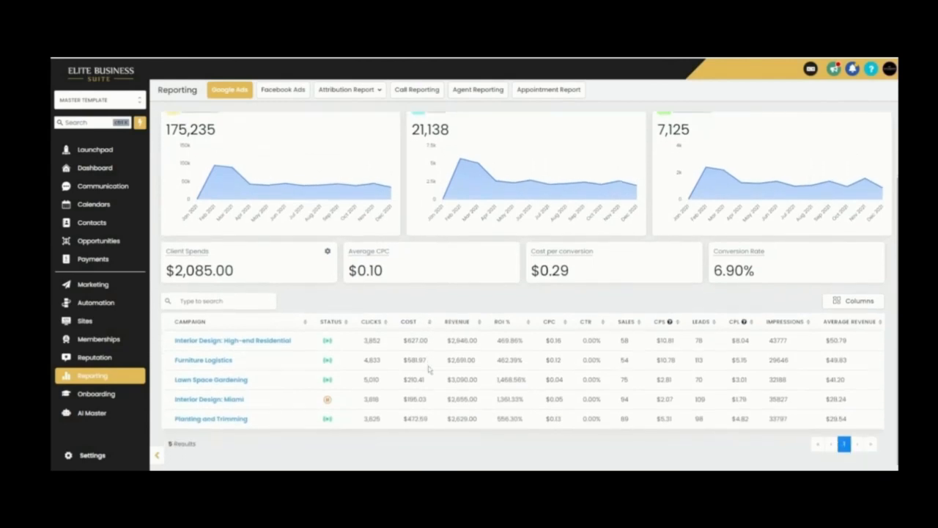
scroll(430, 370, "up", 2)
mouse_move(349, 90)
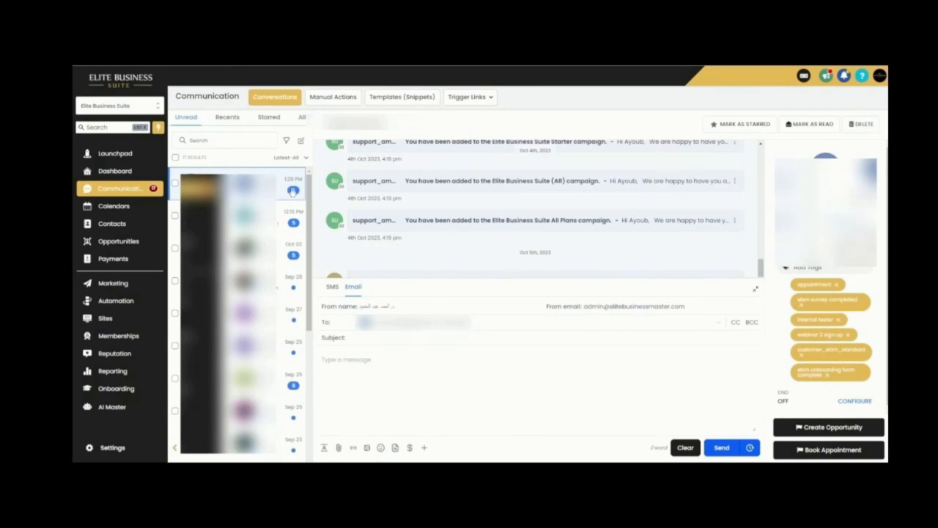
Step: View the bulk actions for the first unread conversation, then compare the starred, all and unread conversation lists
left_click(175, 182)
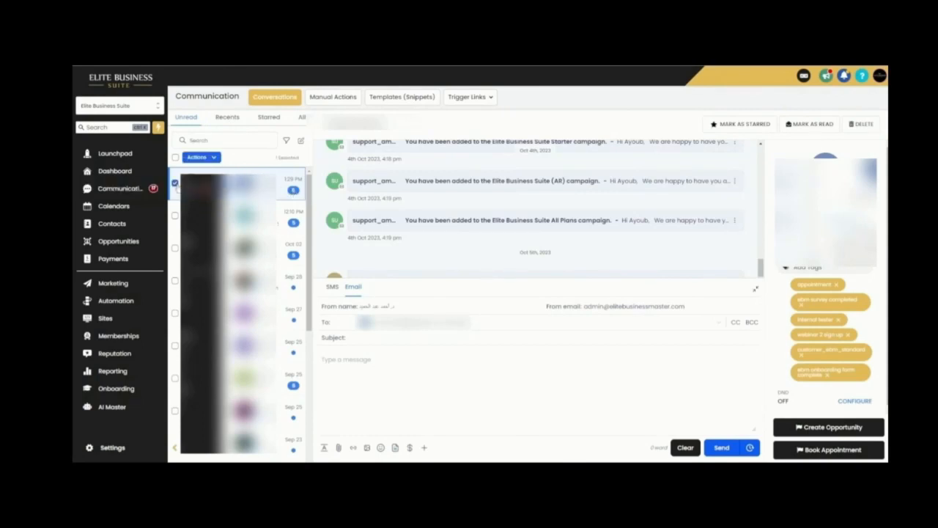
left_click(212, 160)
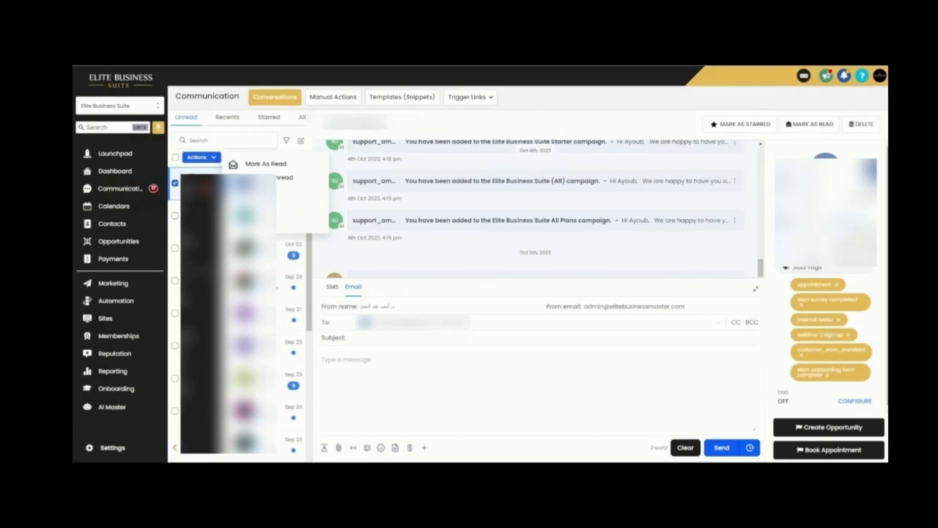
left_click(269, 119)
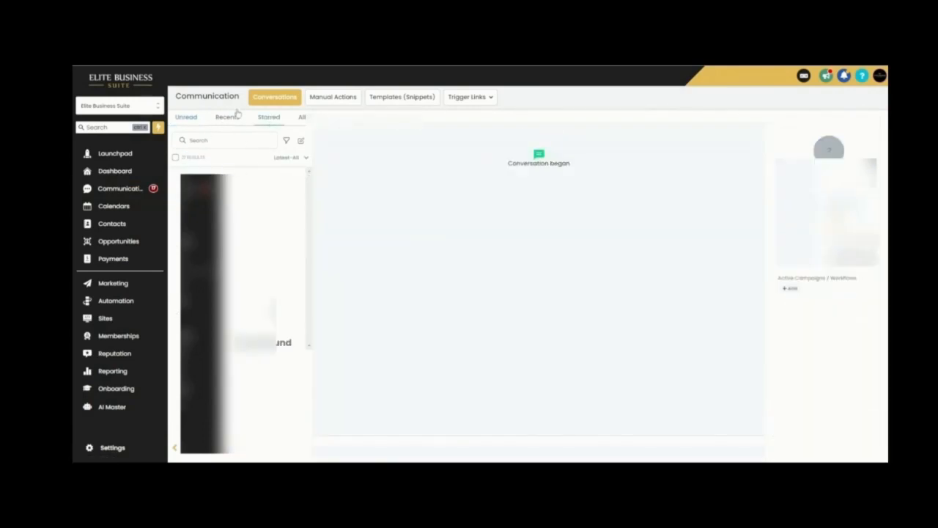
left_click(301, 118)
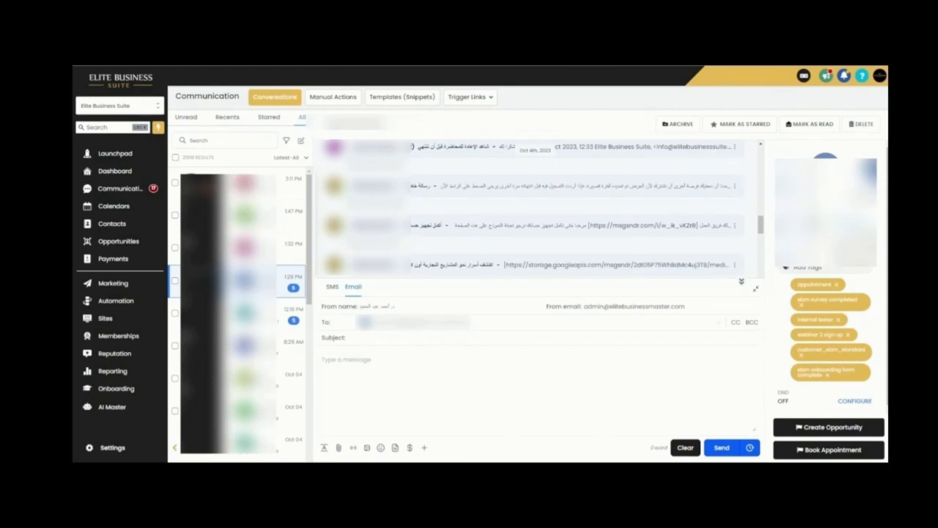
left_click(189, 120)
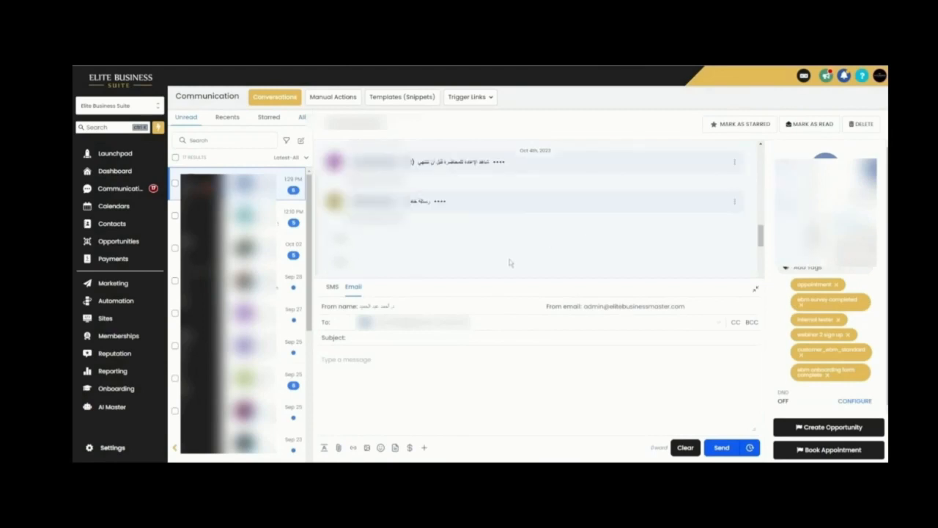
Step: View the conversation's latest messages and examine the email composer's tools, including the payment request form
left_click_drag(763, 227, 762, 275)
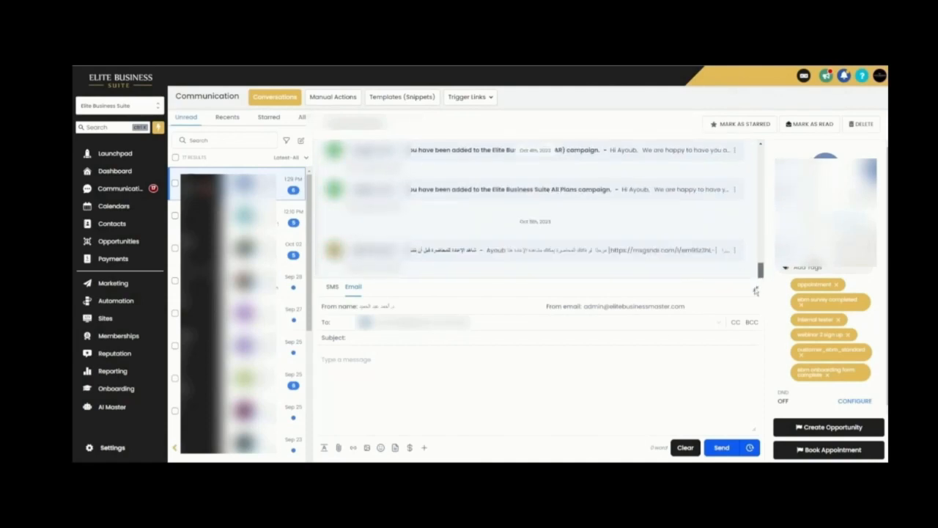
left_click(359, 364)
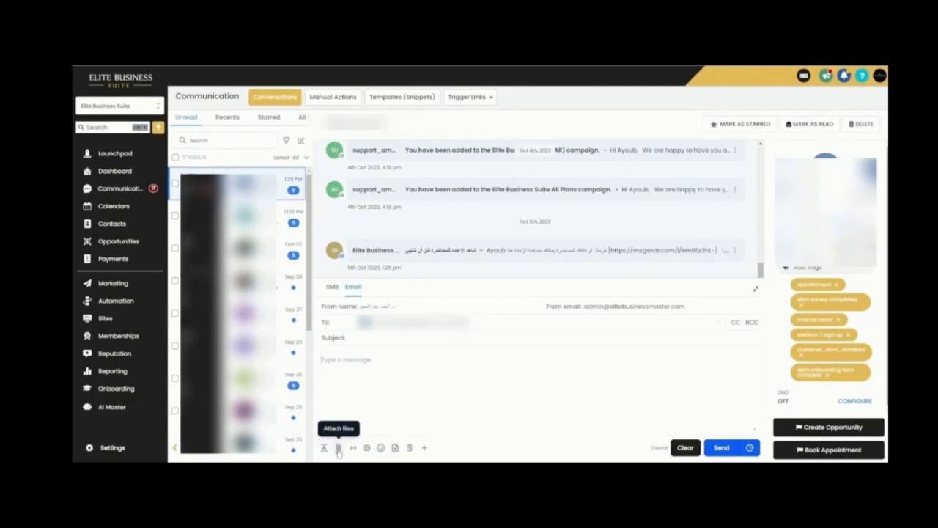
left_click(410, 448)
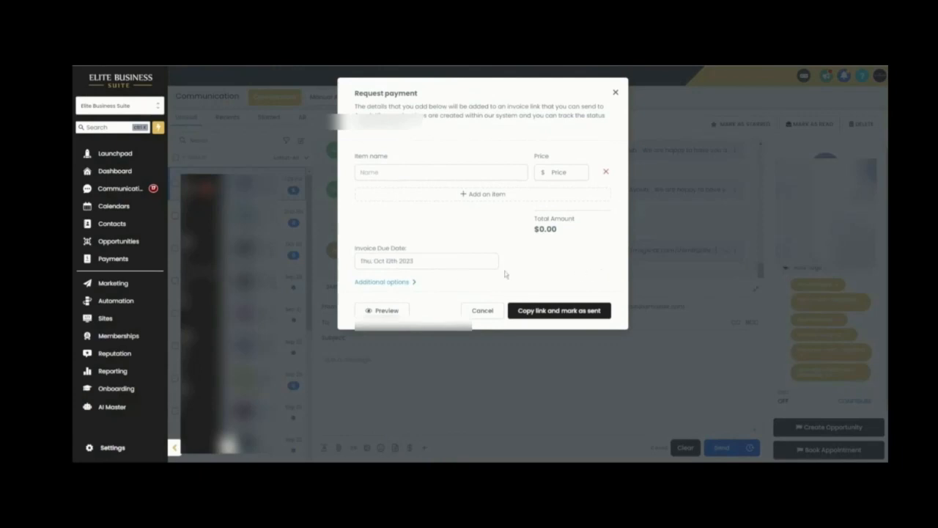
left_click(367, 448)
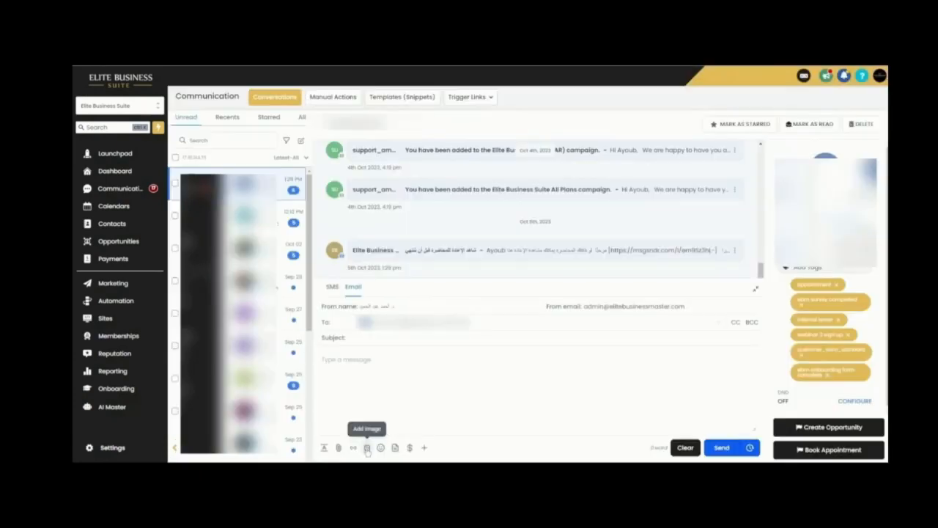
Step: Examine the custom values that can be inserted into the email, including the full list of contact fields
left_click(423, 447)
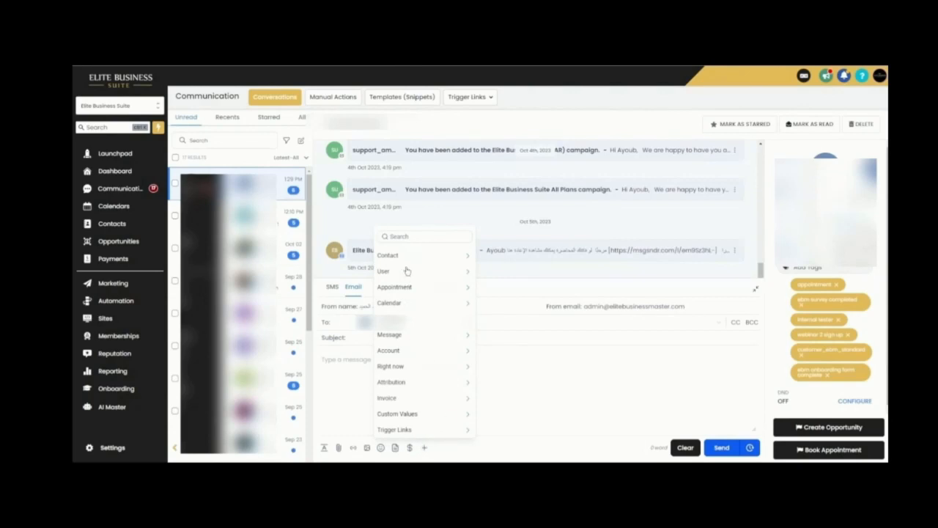
left_click(468, 258)
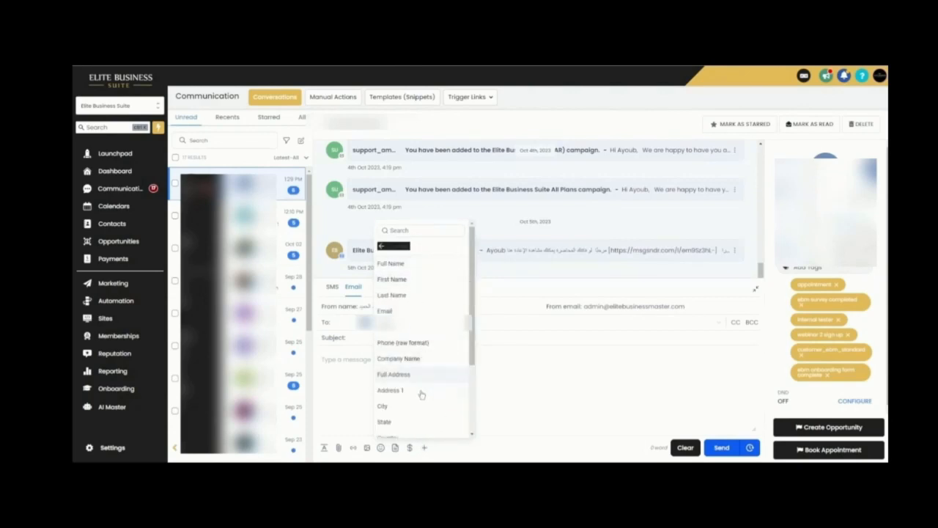
scroll(420, 400, "down", 3)
scroll(419, 403, "up", 3)
left_click(394, 246)
Step: View the SMS composer, then open the Oct 02 Facebook Messenger conversation and view its email composer
left_click(333, 289)
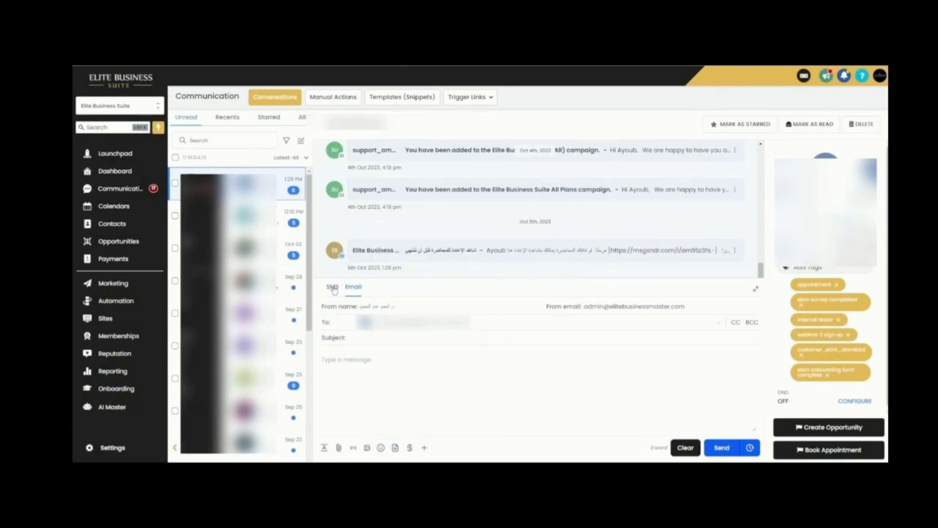
left_click(332, 287)
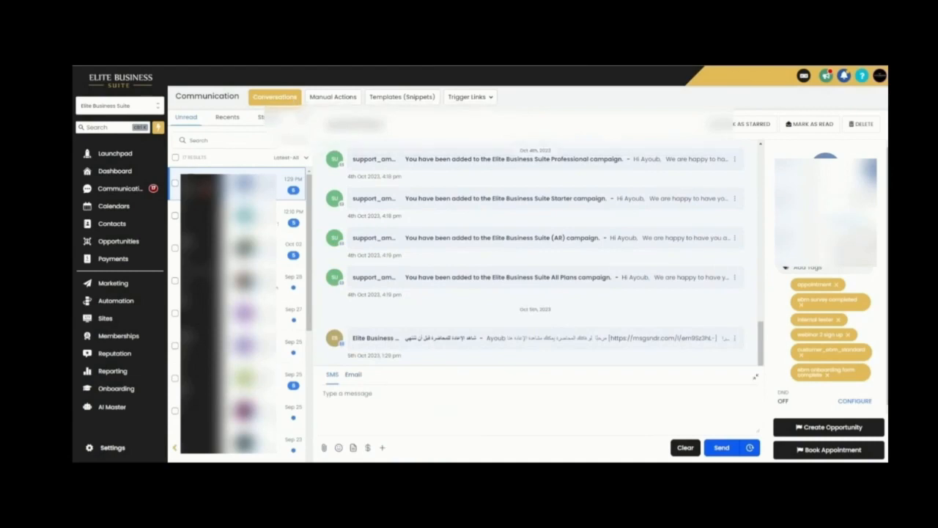
left_click(236, 249)
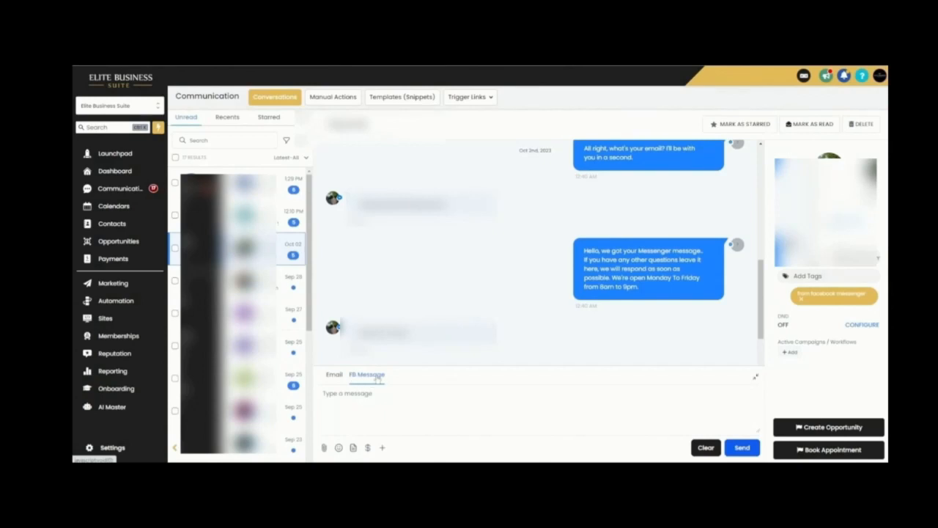
left_click(333, 374)
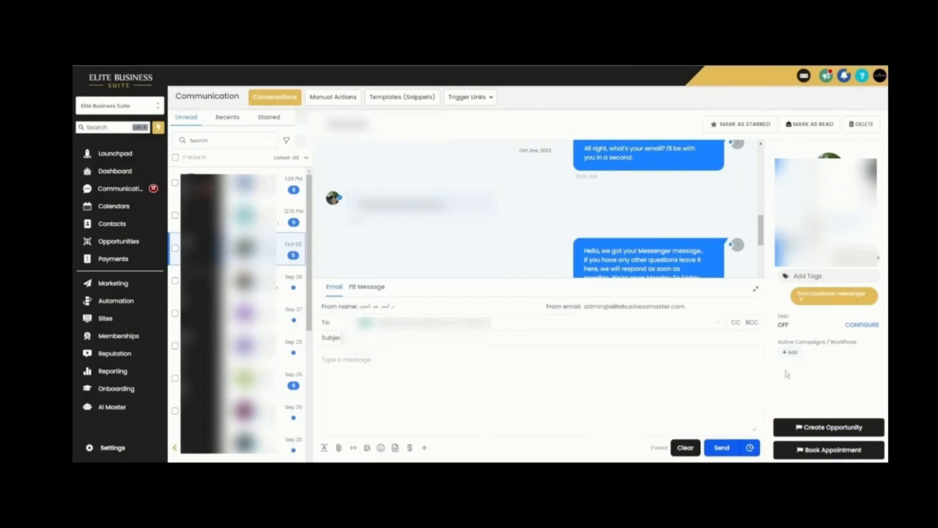
Step: Examine the form for creating an opportunity from the conversation, including its pipeline choice, and cancel it
left_click(846, 428)
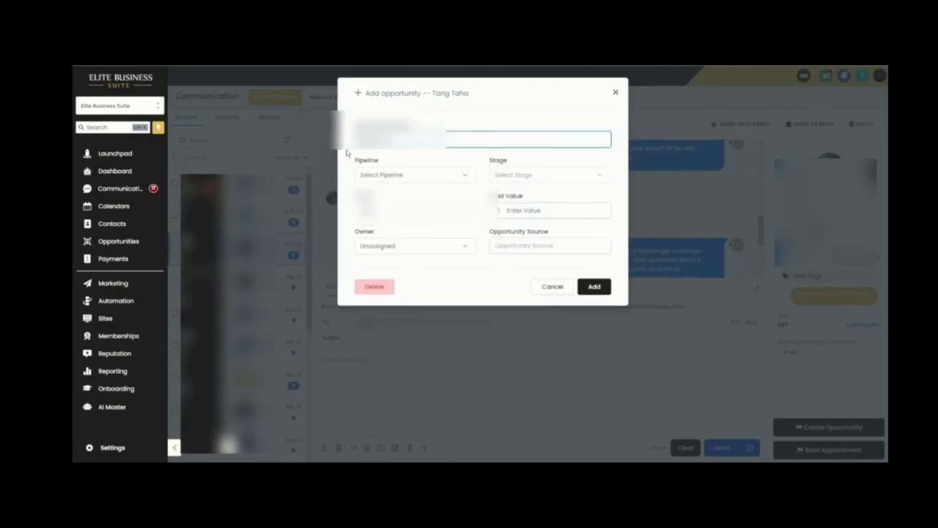
left_click(427, 179)
left_click(427, 179)
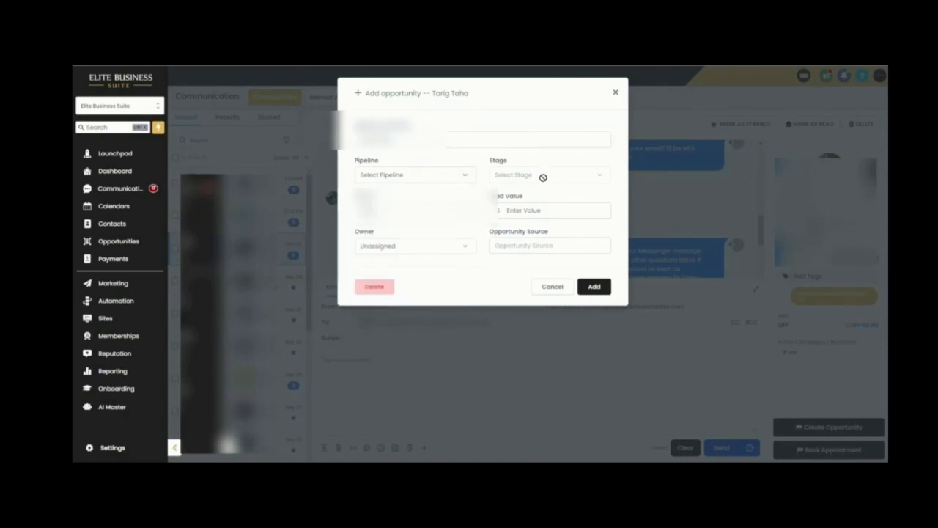
left_click(553, 287)
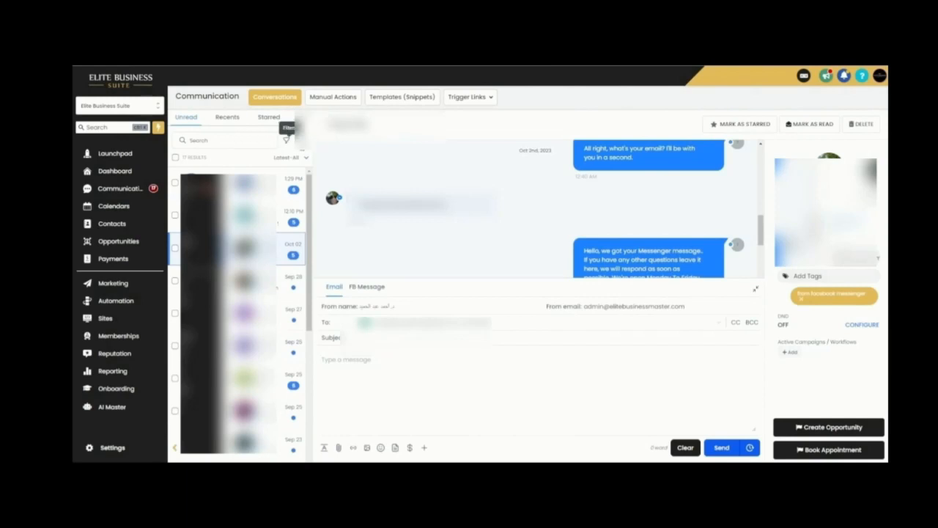
Step: Open the form for creating a new message, search for a contact by name, and clear the search
left_click(287, 120)
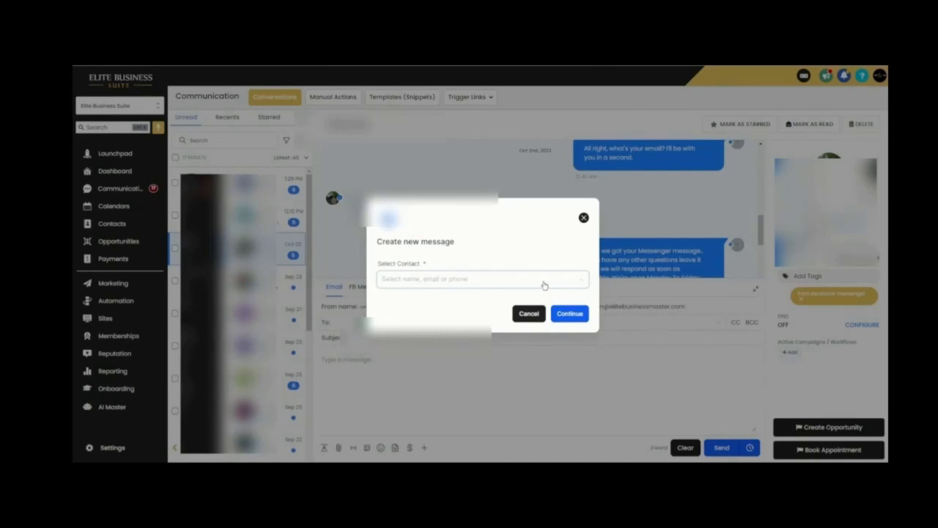
type("1")
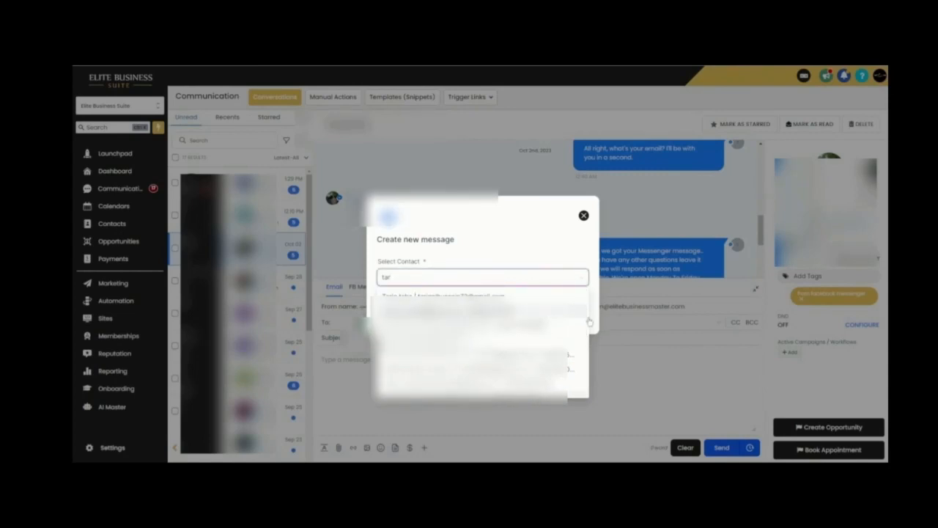
double_click(455, 279)
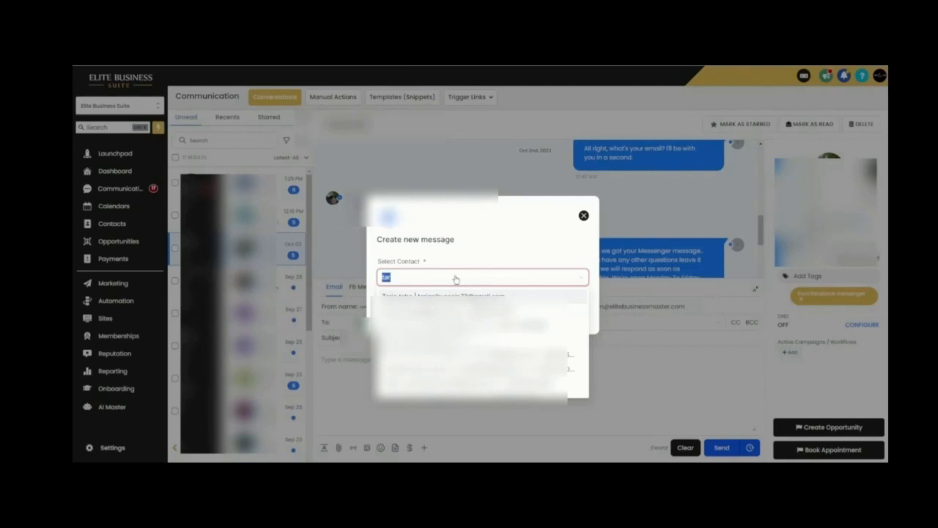
key("BackSpace")
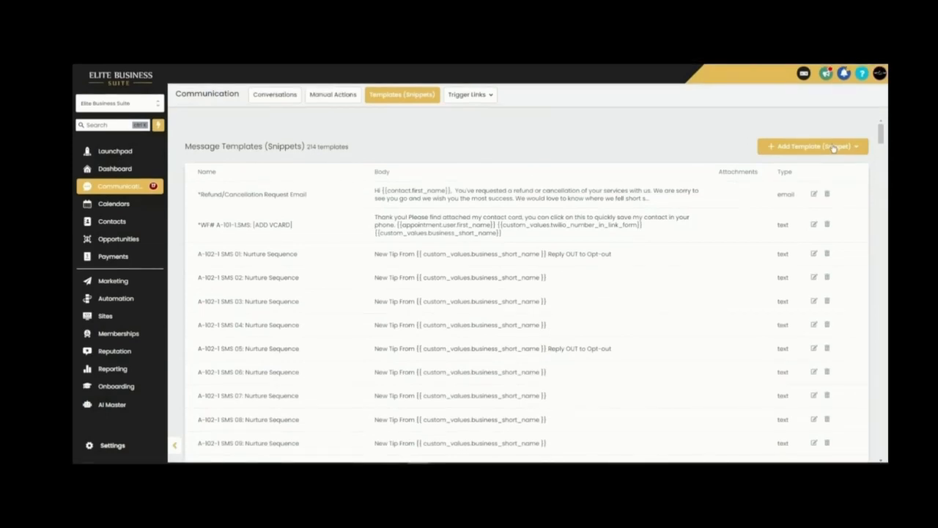
Step: Examine the form for adding an email template, including its name, subject and body editor, and close it without saving
left_click(833, 148)
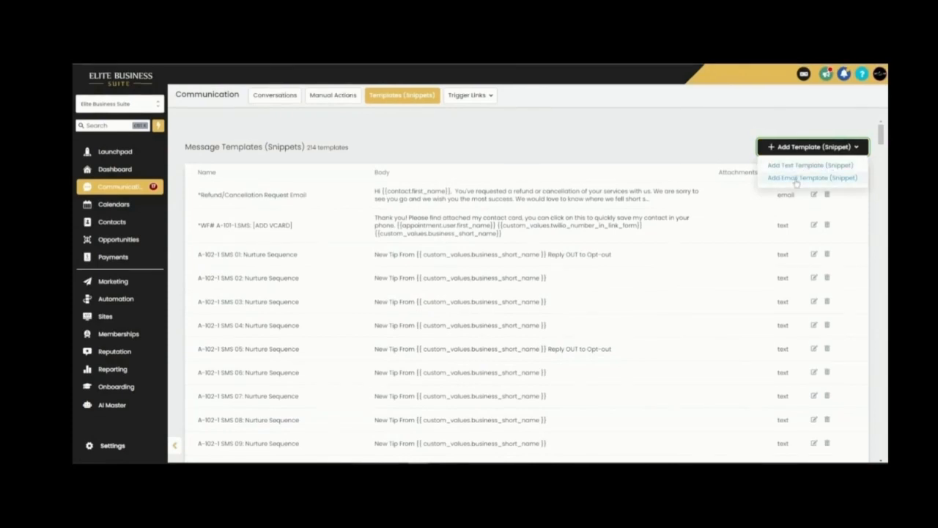
left_click(821, 182)
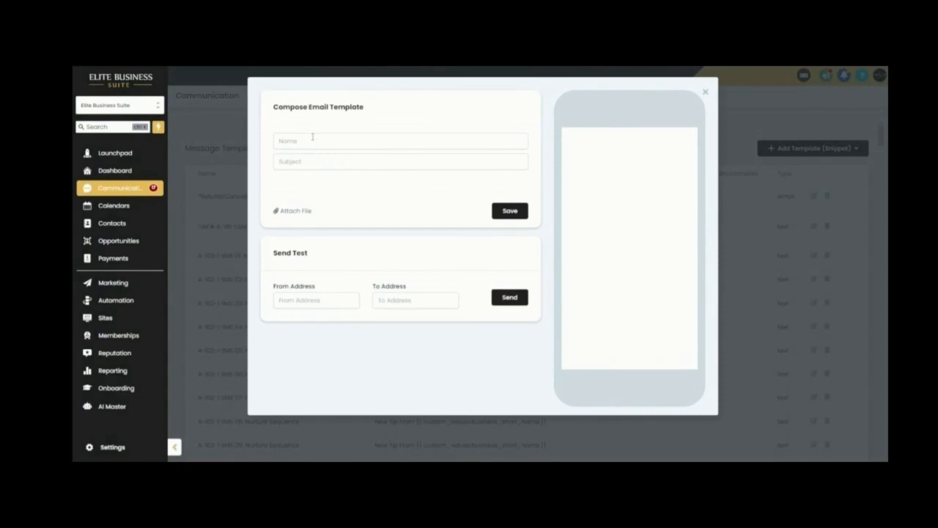
left_click(313, 163)
left_click(302, 264)
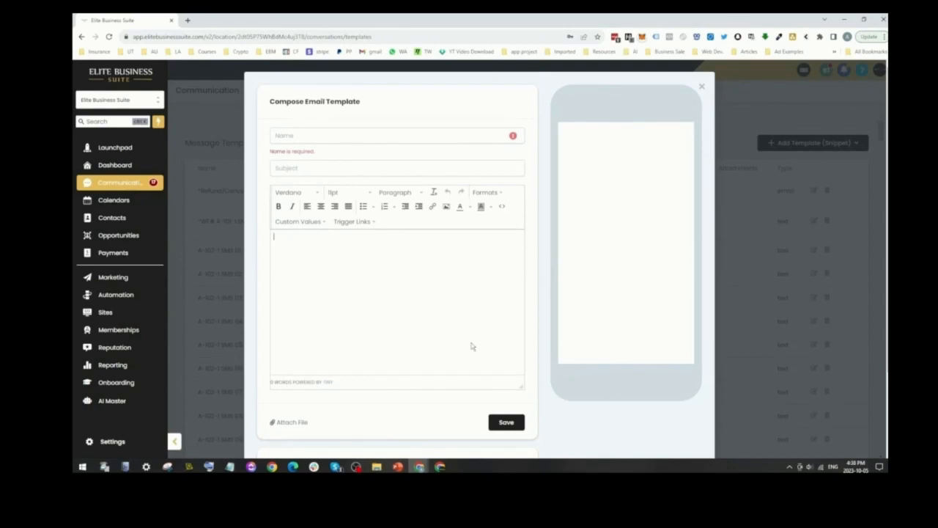
left_click(701, 88)
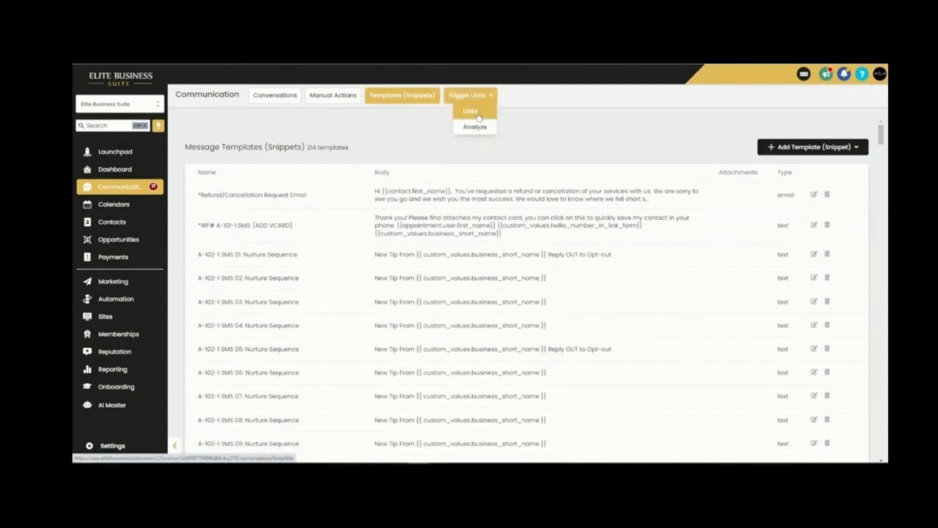
Step: Open the list of trigger links, start a new link named Product 1 Checkout Page, and close the form without saving
left_click(474, 112)
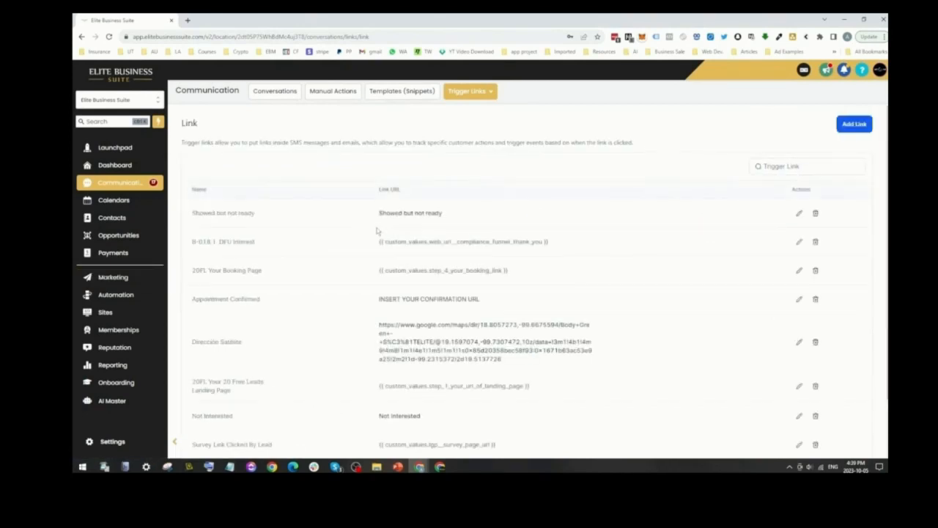
left_click(854, 125)
left_click(456, 280)
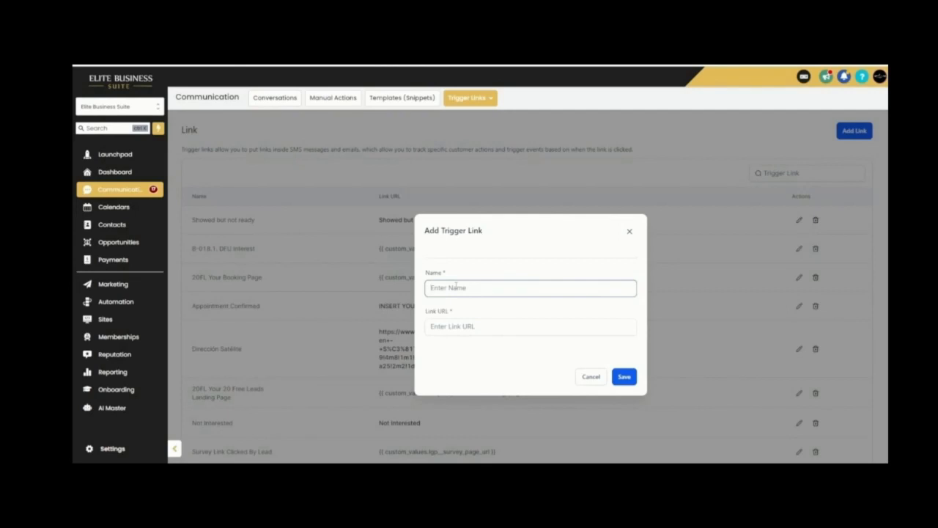
type("Produc")
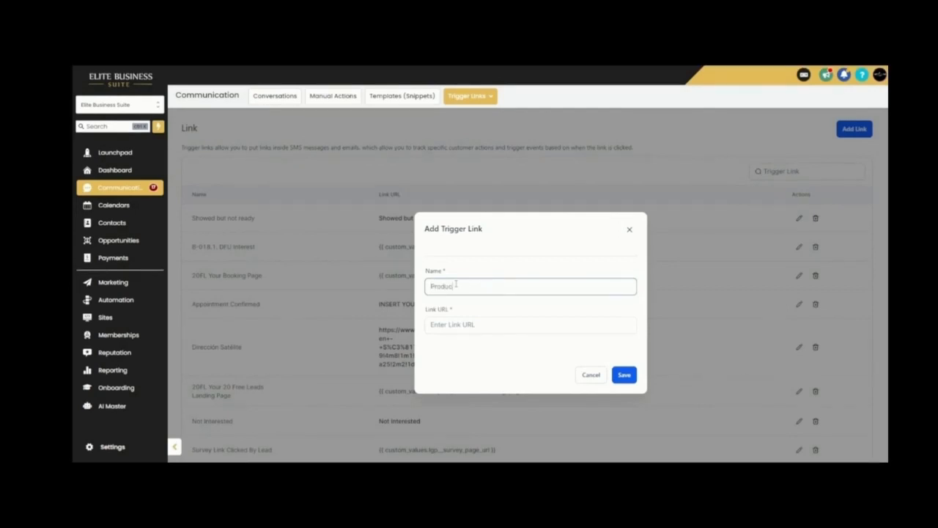
type("t 1 Checkout Page")
left_click(464, 323)
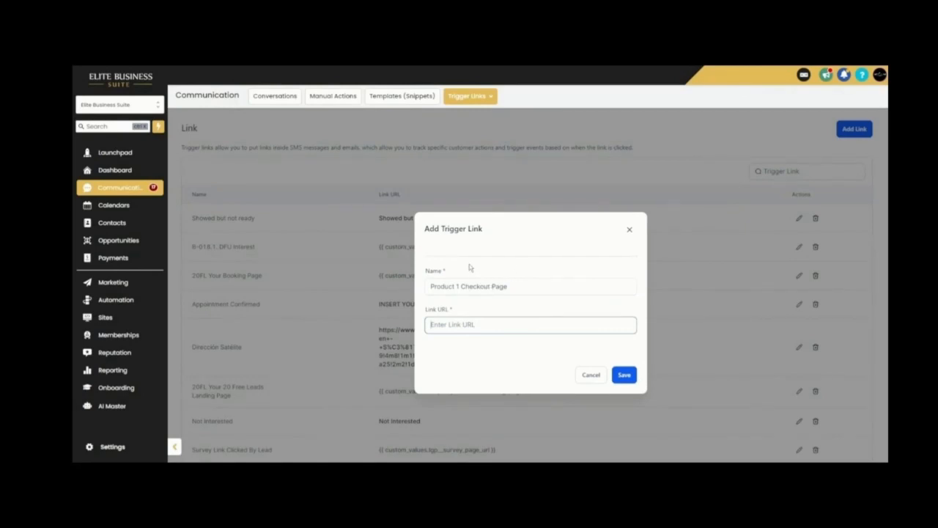
left_click(630, 229)
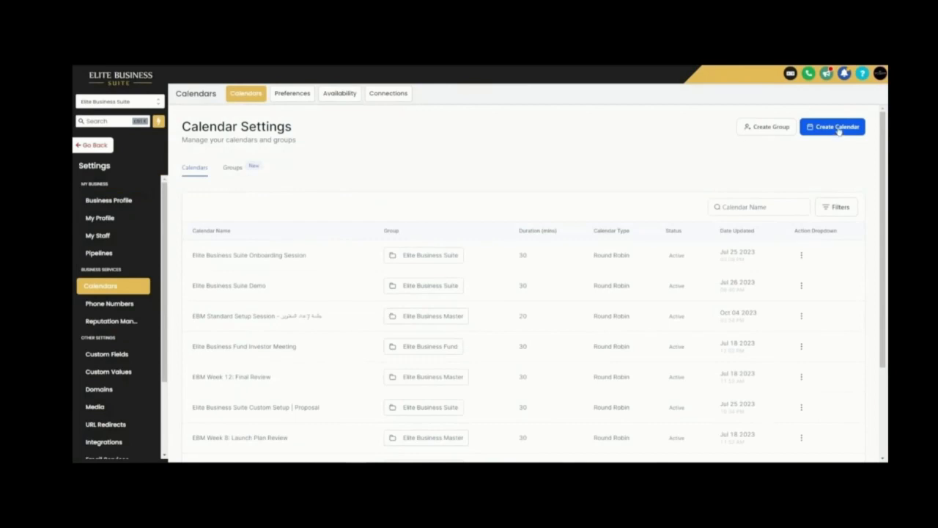
Step: Examine the scheduling types for a new calendar and the full Round Robin calendar form, and cancel it
left_click(839, 127)
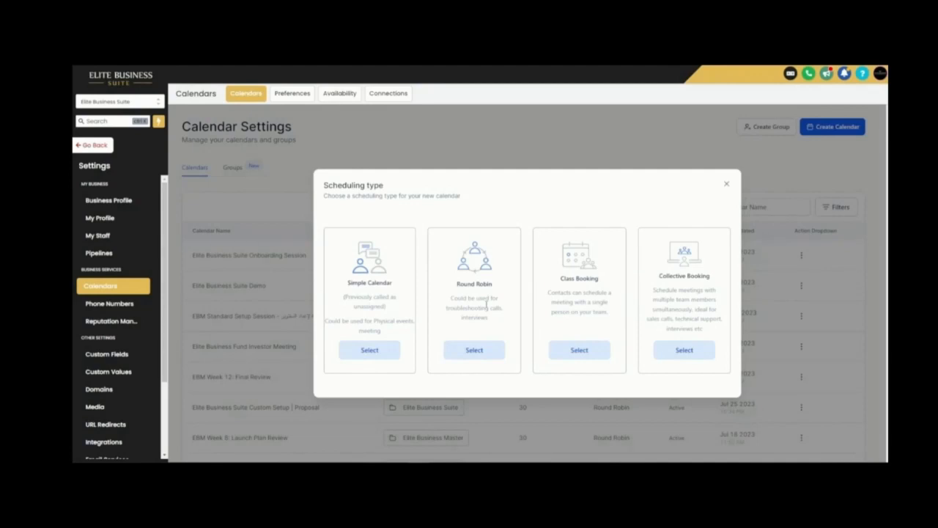
left_click(474, 349)
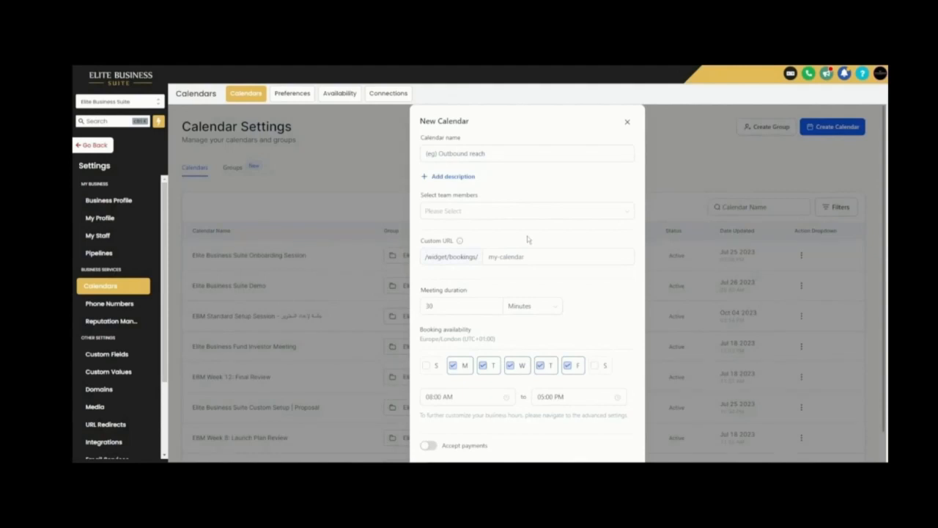
scroll(579, 293, "down", 3)
scroll(513, 308, "up", 3)
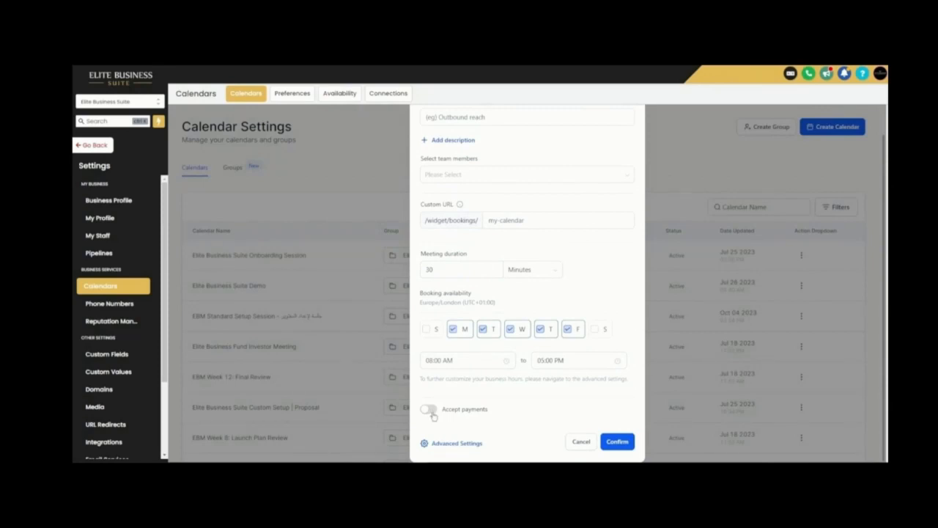
left_click(577, 442)
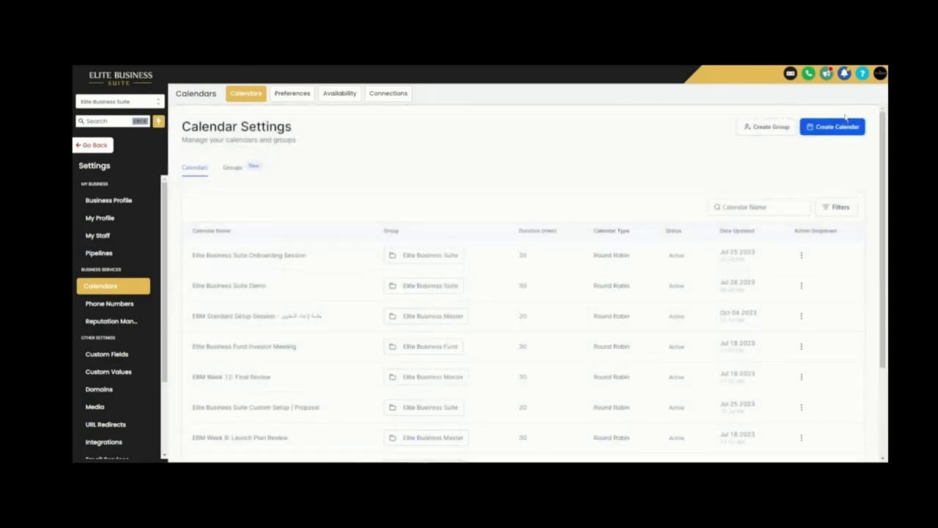
Step: Examine the Class Booking calendar form, including its seats per class, and another scheduling type's form, and close them without saving
left_click(846, 126)
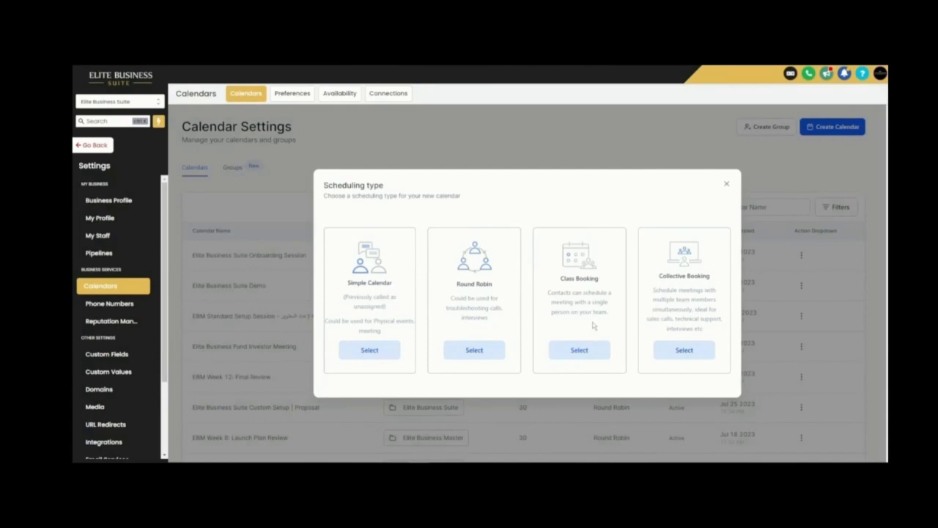
left_click(594, 354)
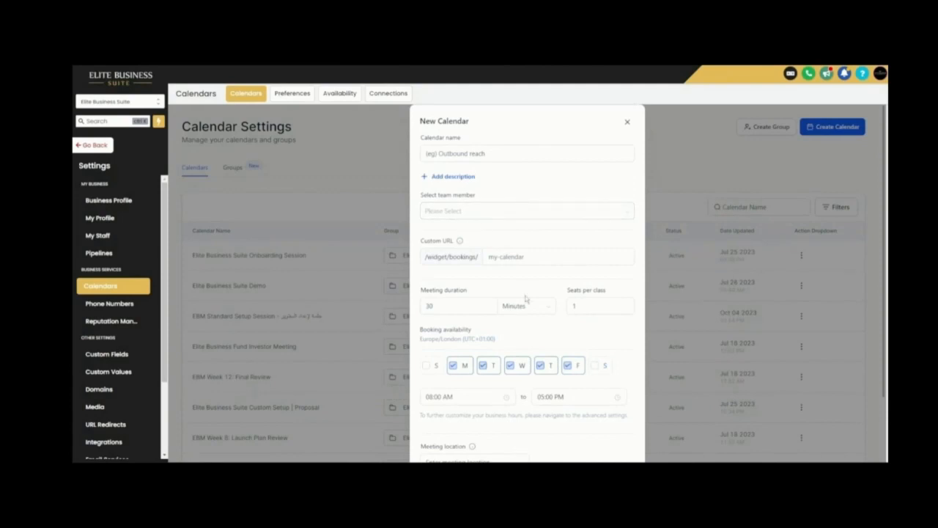
scroll(525, 298, "down", 3)
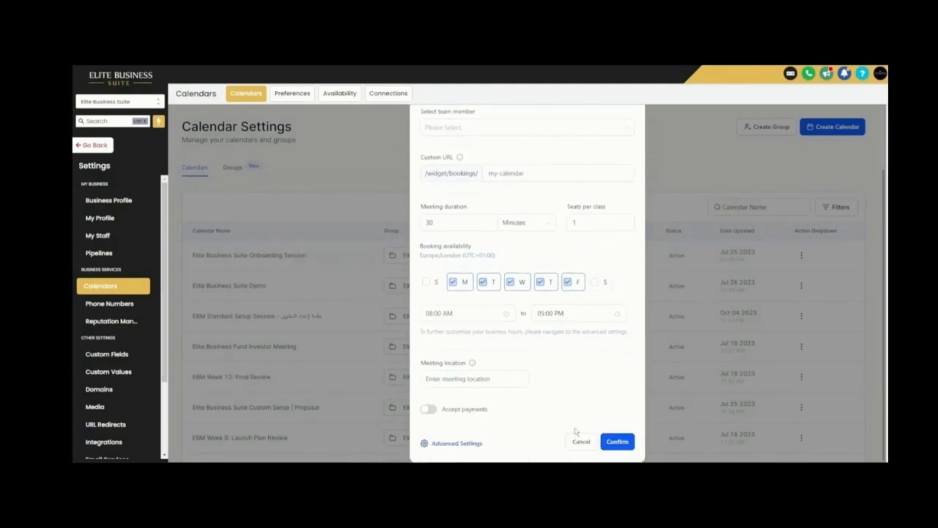
scroll(578, 408, "up", 3)
left_click(576, 306)
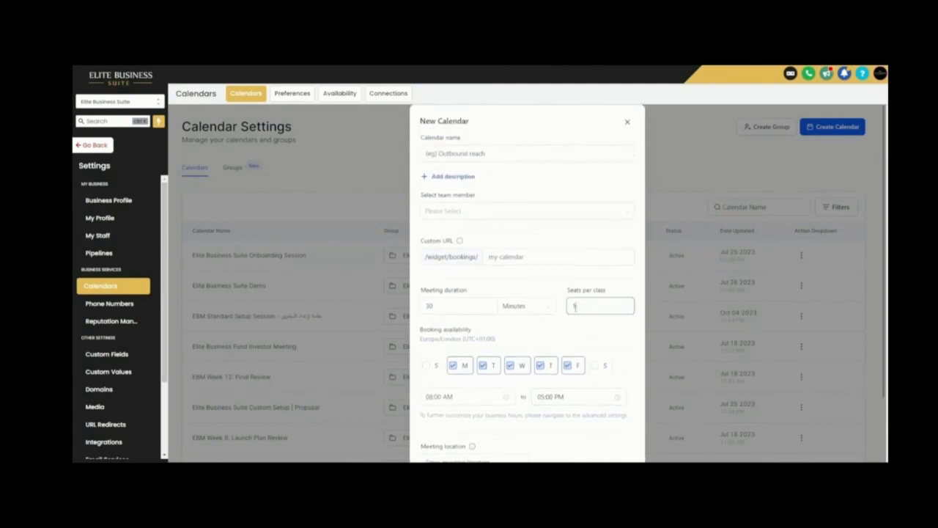
double_click(574, 306)
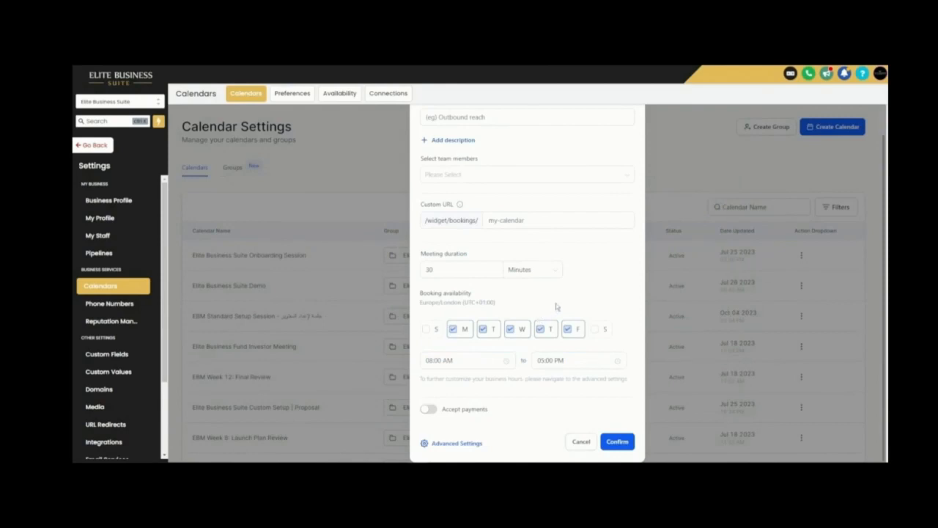
scroll(585, 340, "up", 1)
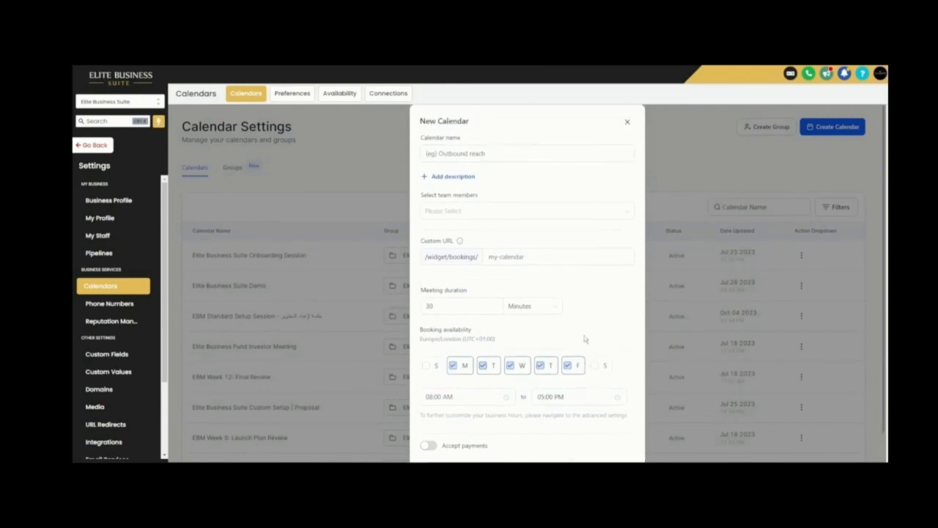
left_click(627, 123)
Step: Start a new Round Robin calendar named Support Call and assign the first listed team member to it
left_click(819, 130)
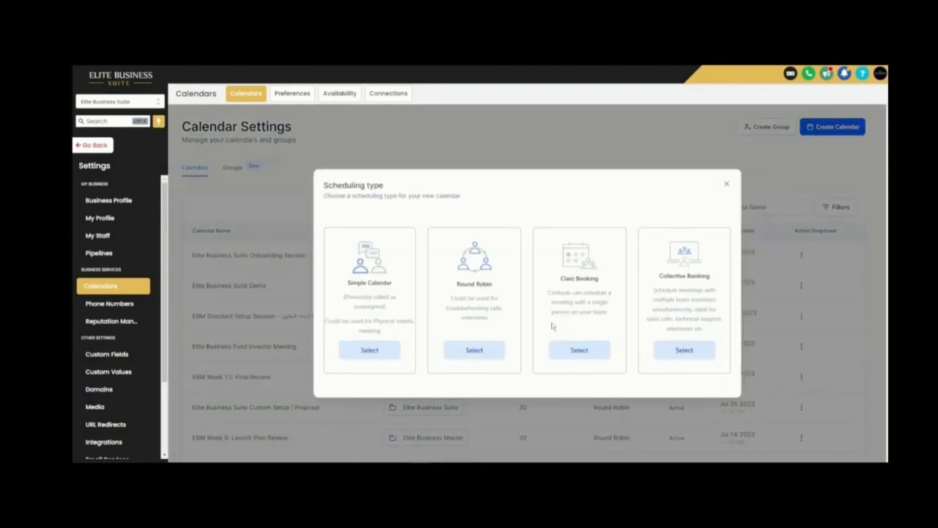
left_click(579, 349)
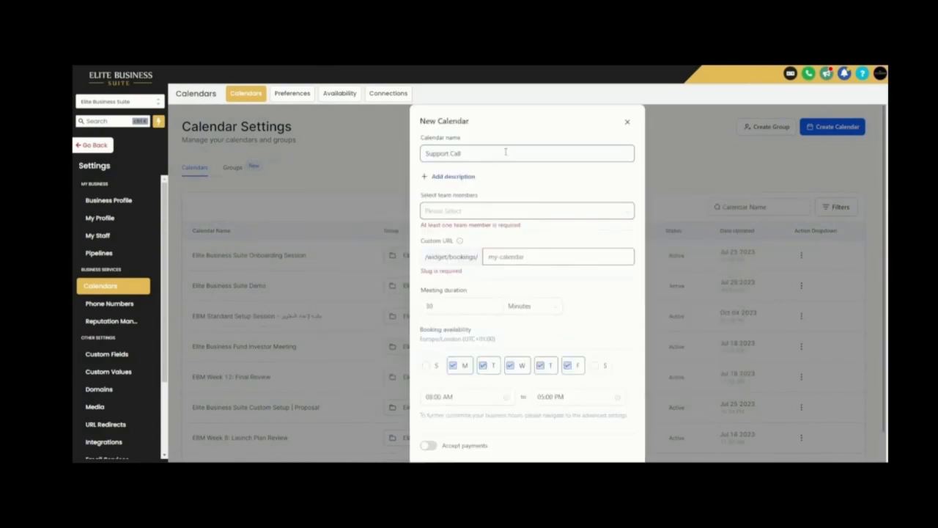
left_click(493, 210)
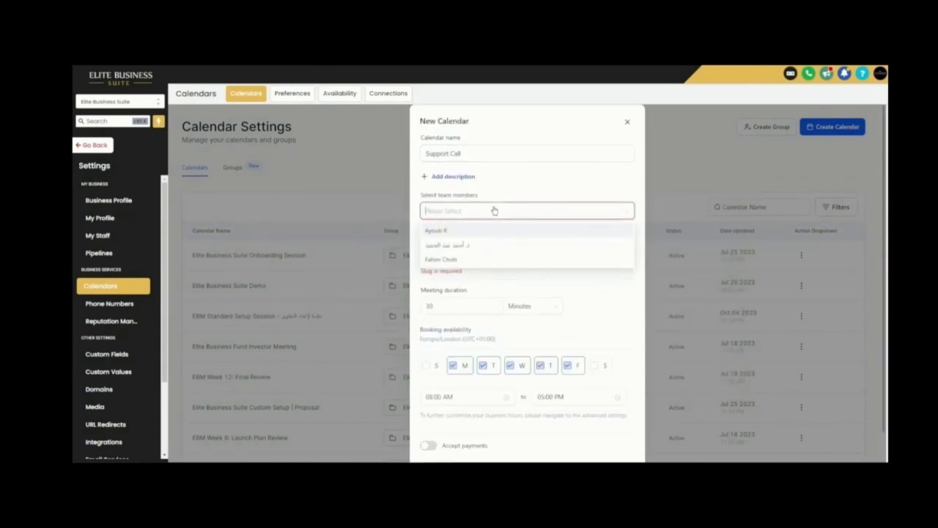
left_click(495, 230)
left_click(619, 304)
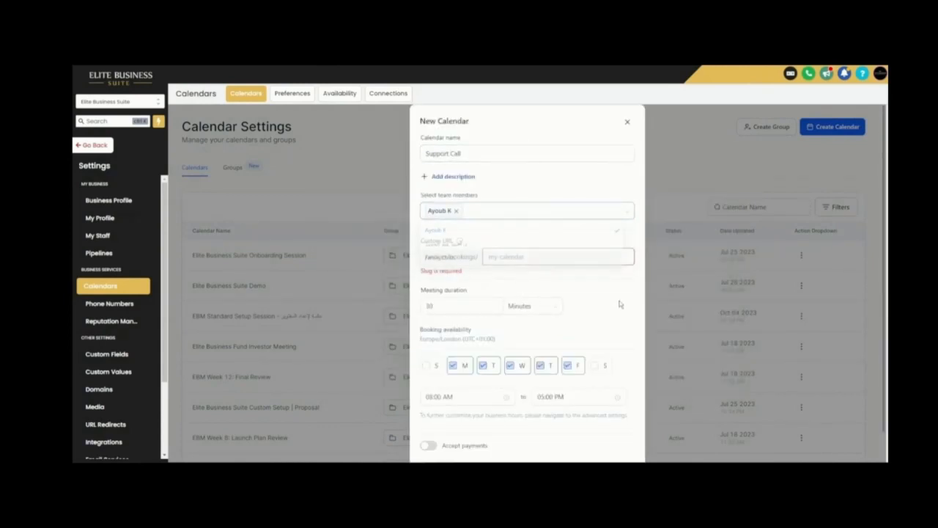
Step: Set the new calendar's custom URL to supportcall1 and open its advanced settings
left_click(517, 257)
type("support")
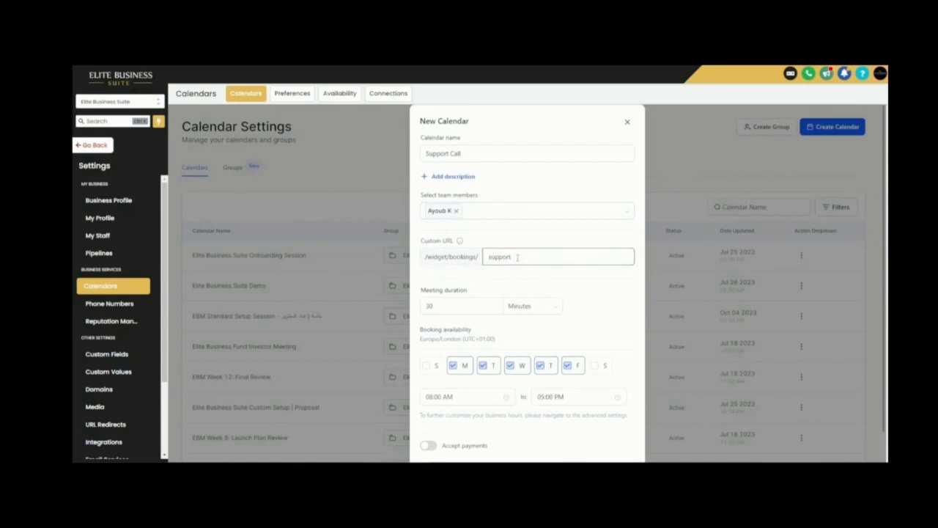
type("call")
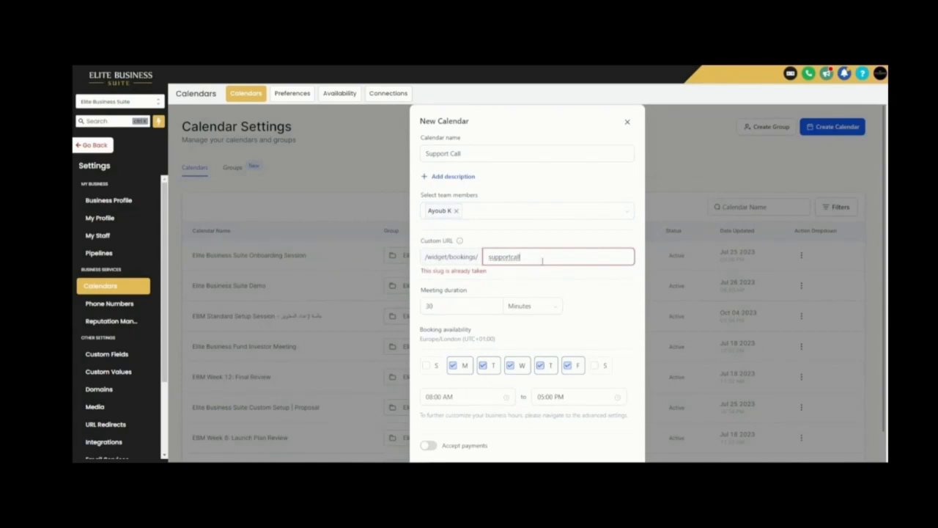
scroll(543, 260, "down", 2)
left_click(458, 444)
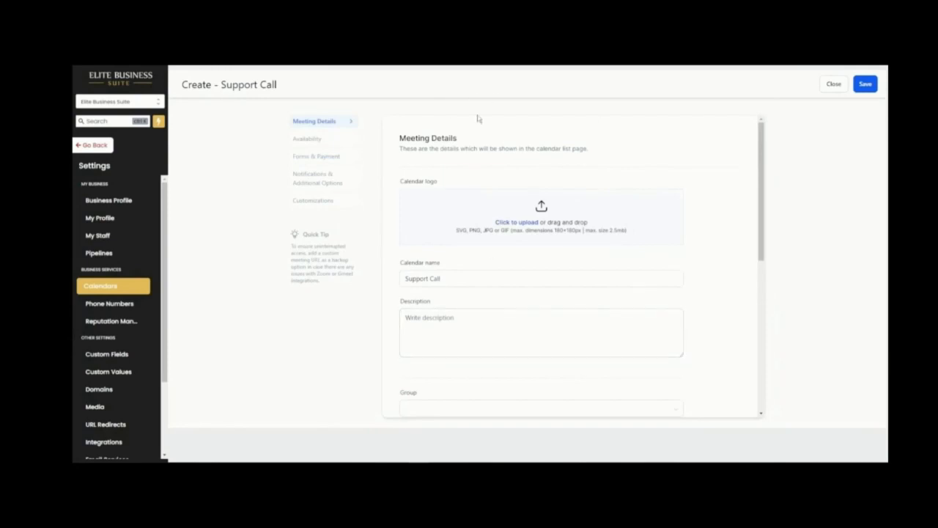
Step: Examine the Support Call calendar's meeting details, including the team member's priority and meeting location options
scroll(435, 254, "down", 3)
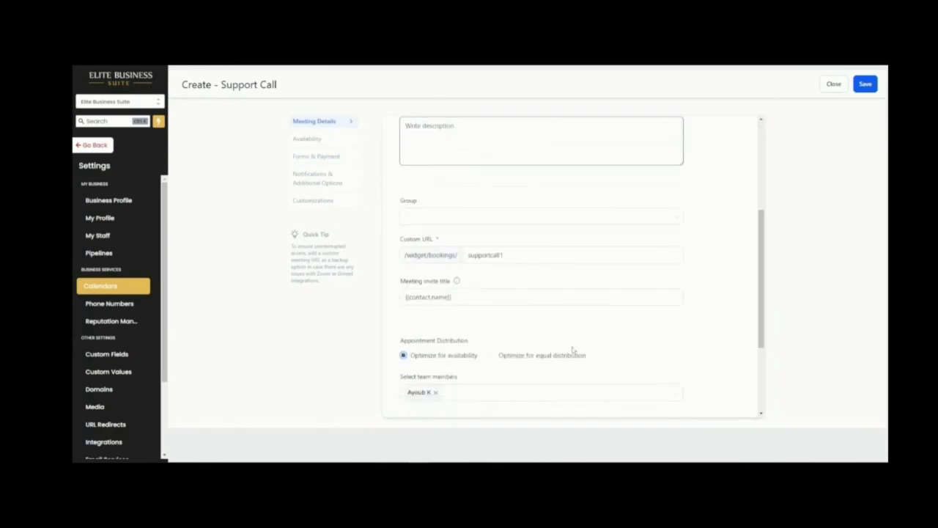
scroll(573, 350, "down", 2)
scroll(488, 380, "up", 5)
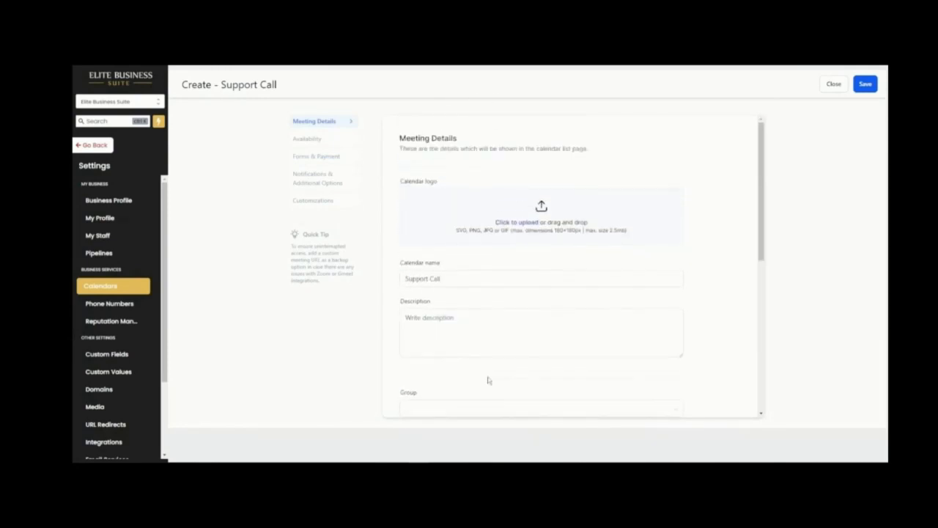
scroll(576, 299, "down", 6)
left_click(566, 293)
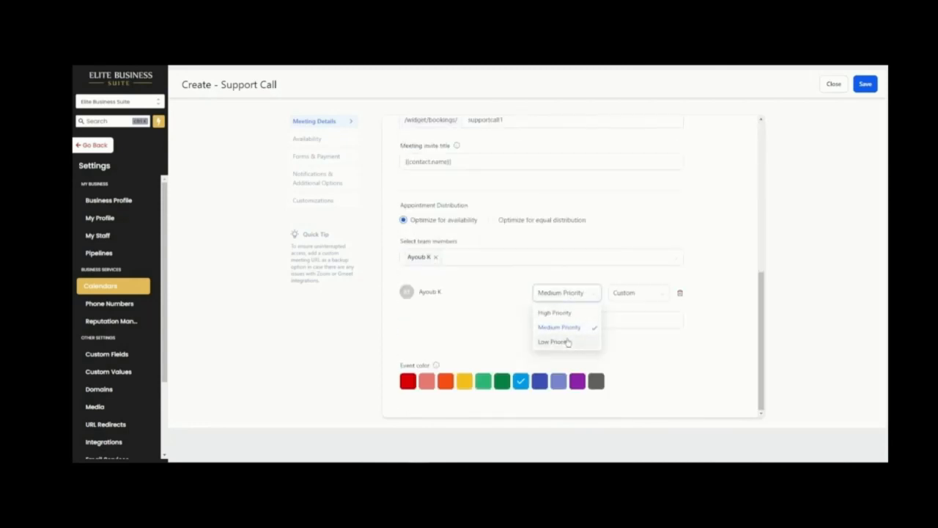
left_click(642, 295)
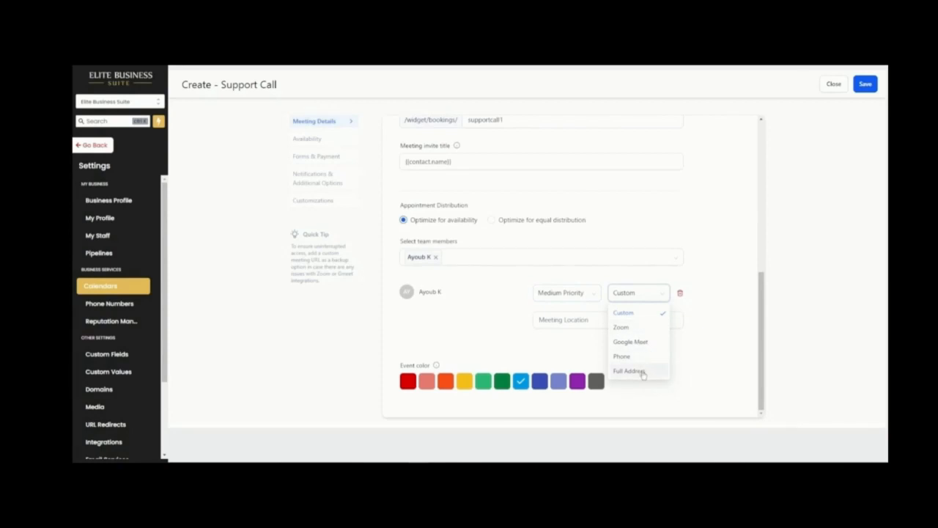
left_click(466, 333)
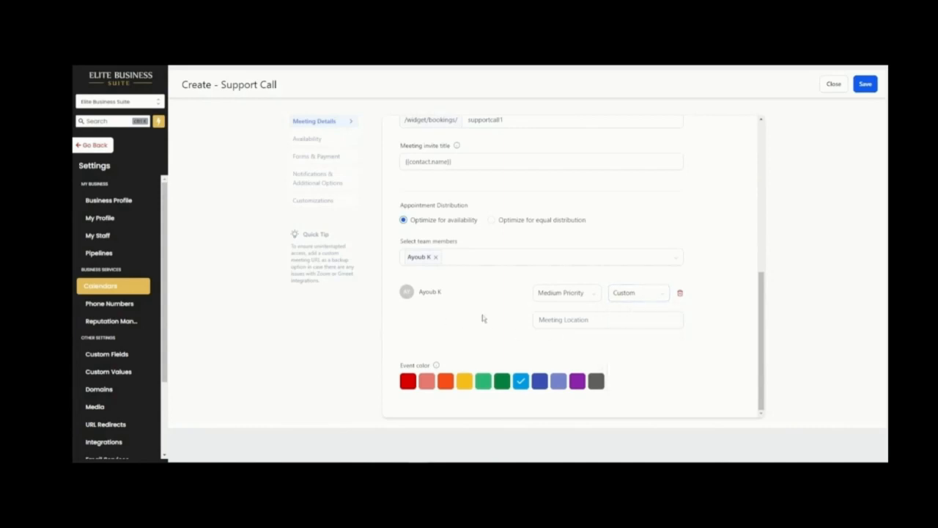
Step: Examine the Support Call calendar's availability settings, including weekday hours, meeting interval and duration, scheduling notice and booking limits
scroll(469, 320, "up", 5)
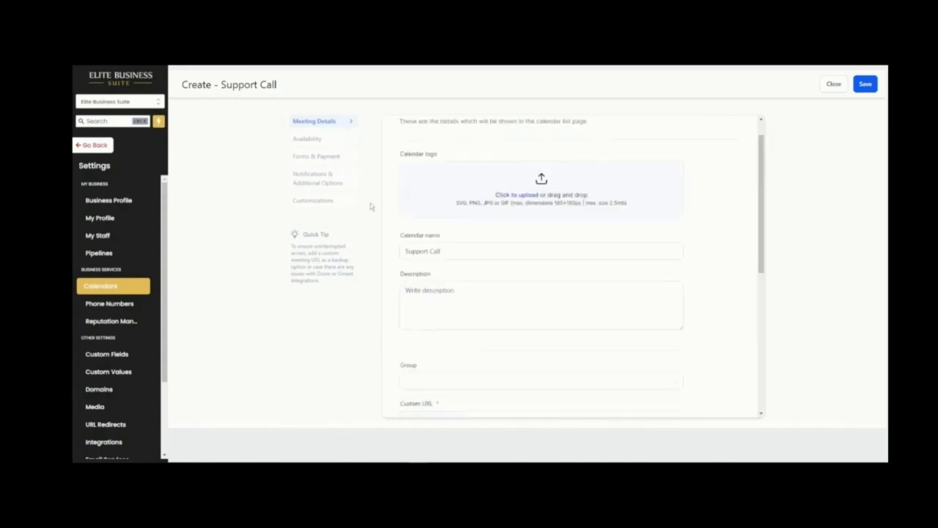
left_click(314, 142)
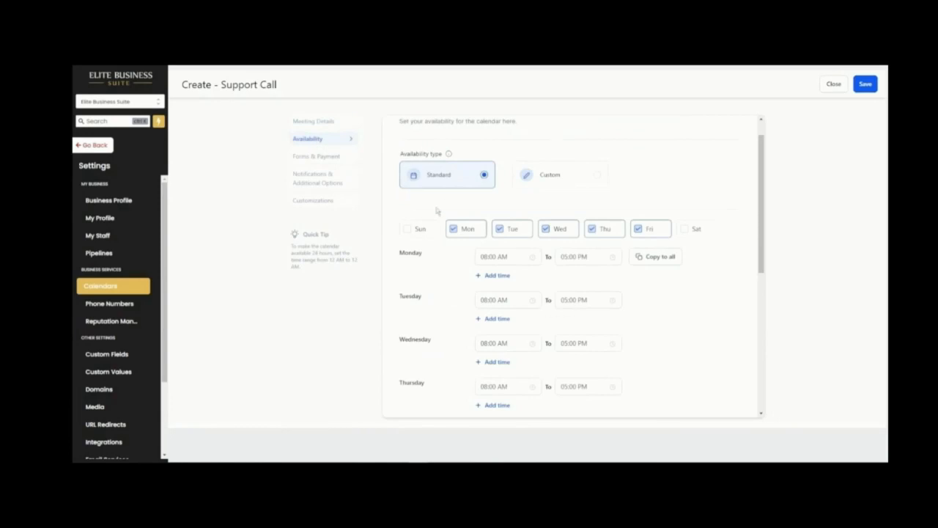
scroll(554, 283, "down", 3)
scroll(549, 279, "up", 1)
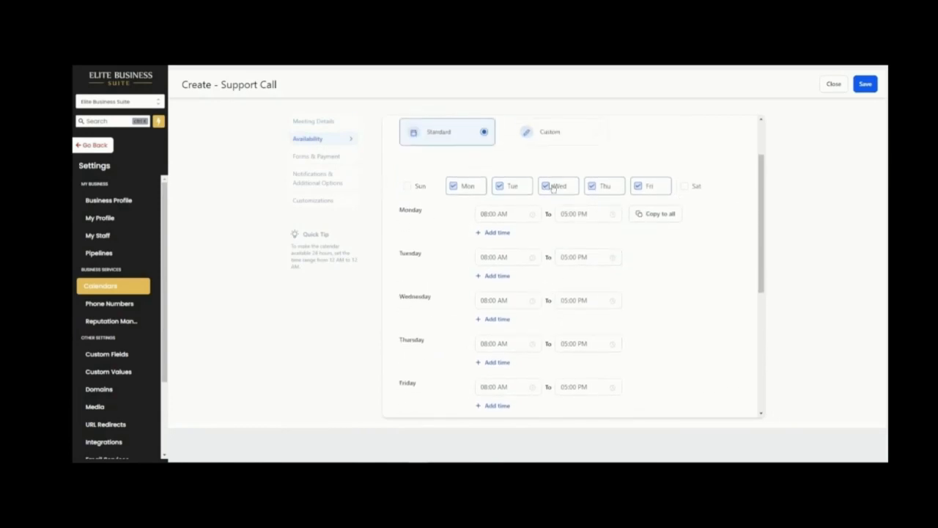
scroll(565, 322, "down", 5)
scroll(503, 276, "up", 1)
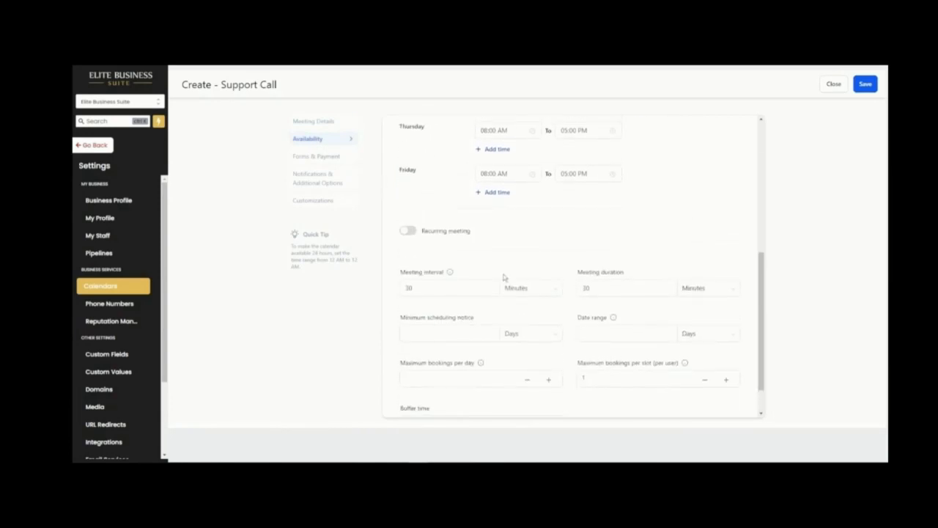
scroll(583, 315, "down", 1)
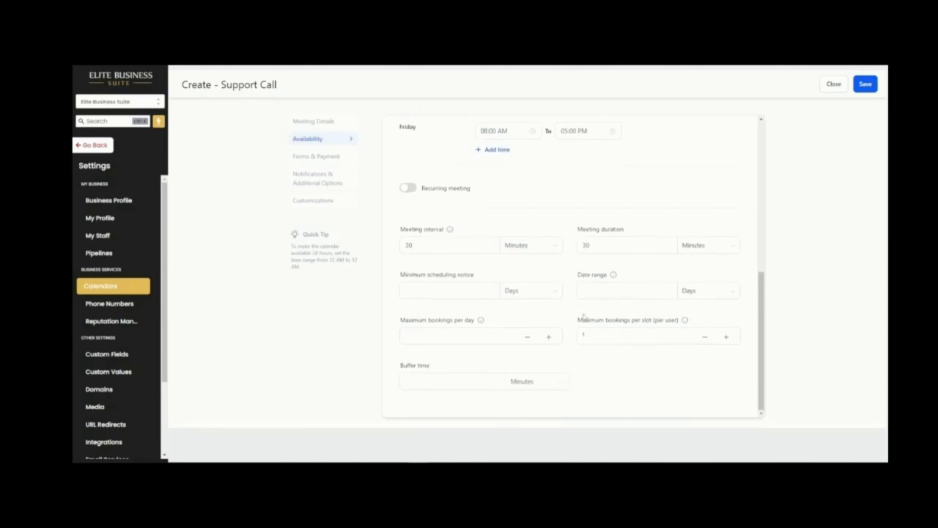
left_click_drag(401, 230, 445, 233)
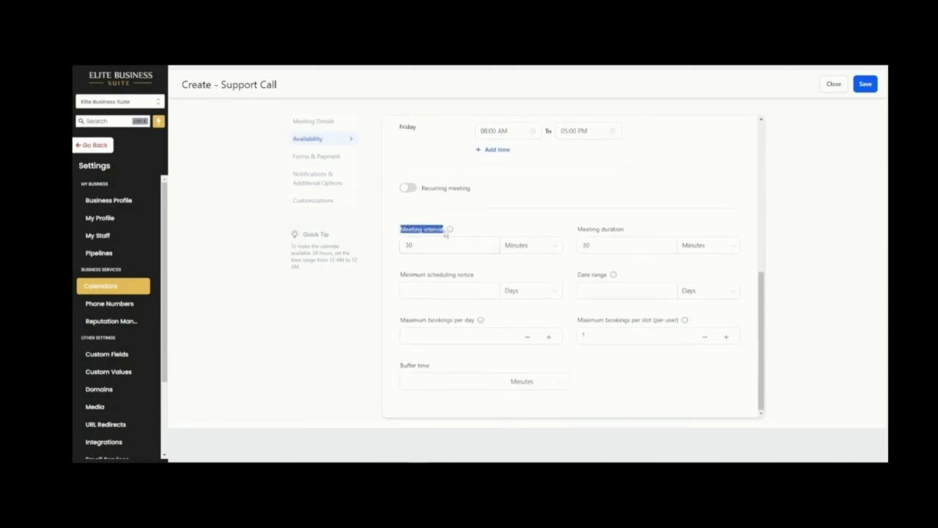
left_click(498, 230)
left_click(422, 287)
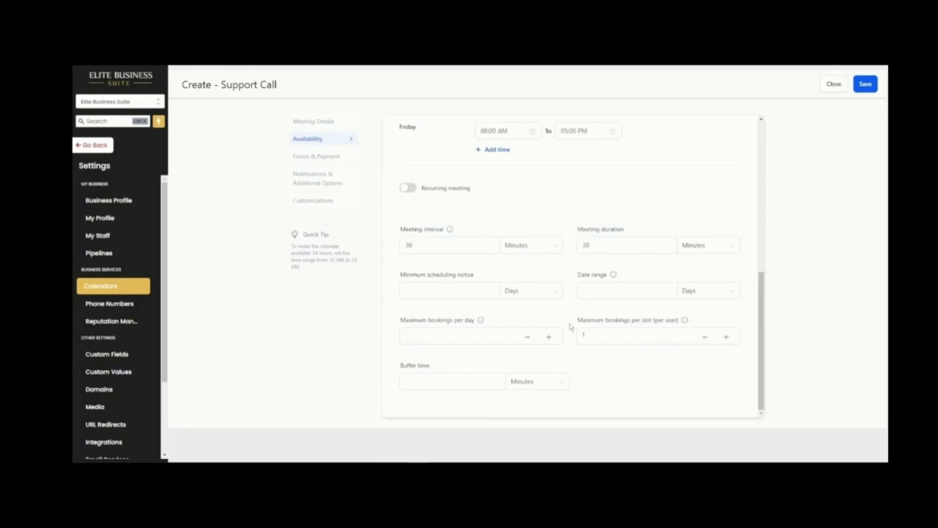
left_click(562, 339)
Step: Open the calendar's form and payment settings and examine which booking forms can be selected
left_click(335, 162)
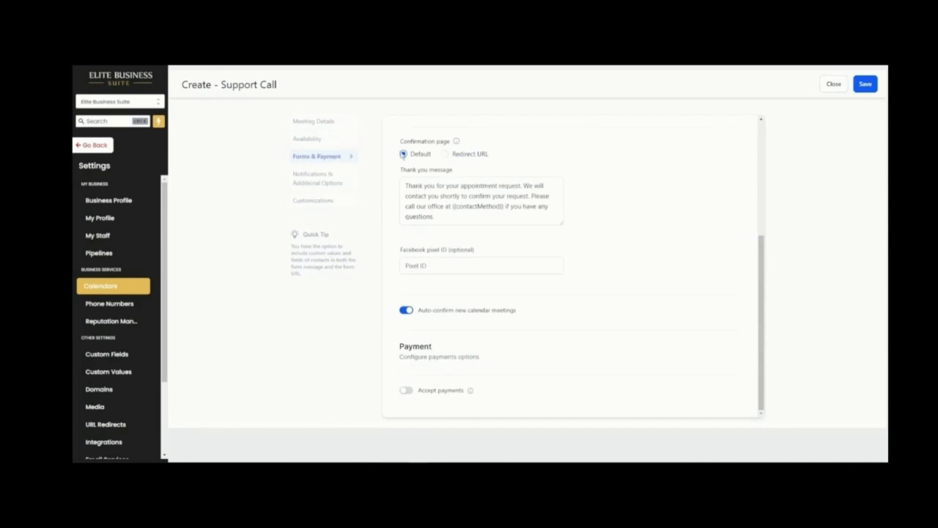
scroll(565, 179, "up", 5)
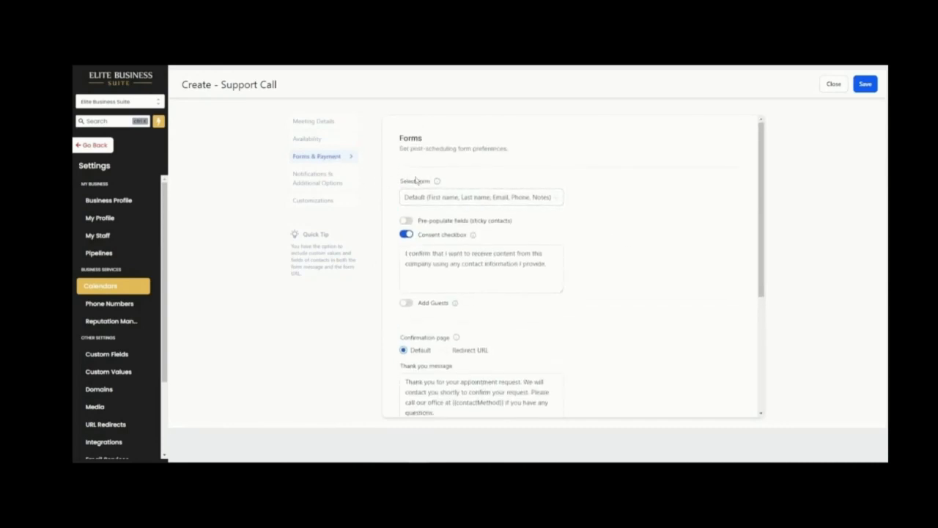
left_click(540, 202)
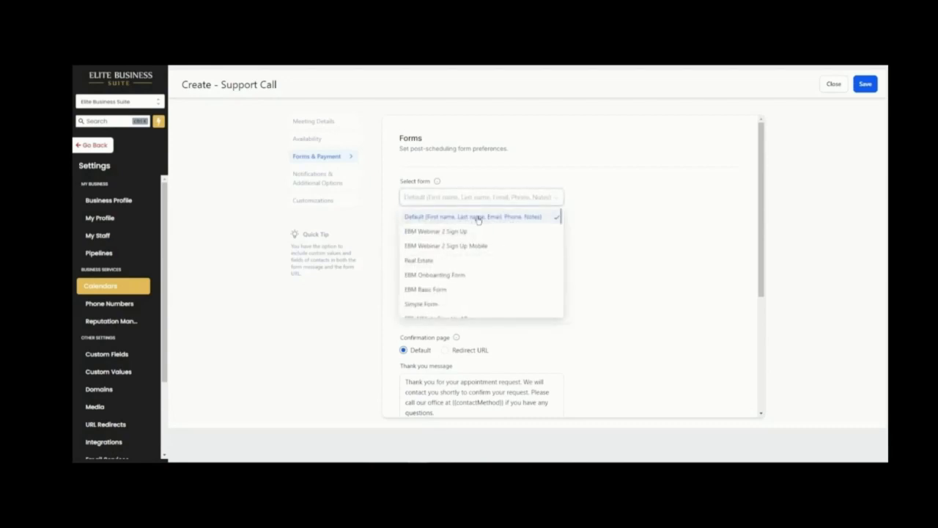
left_click(553, 199)
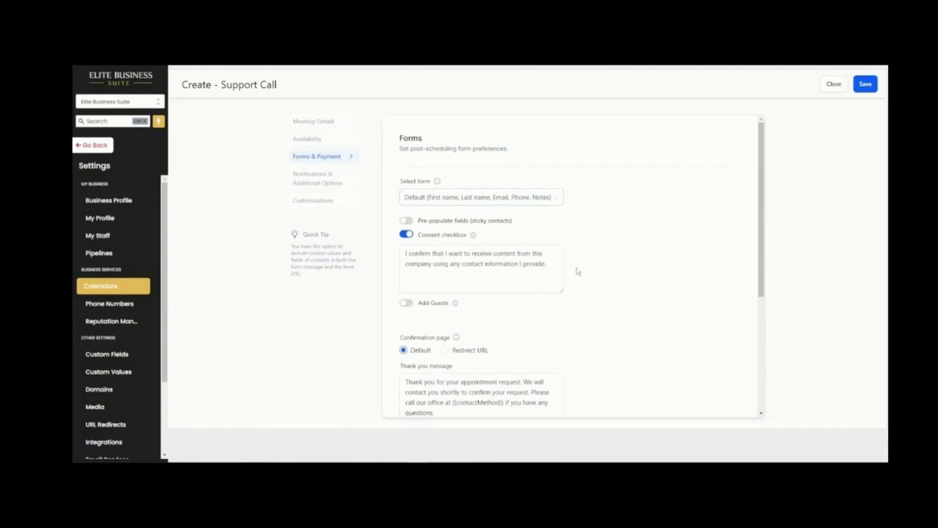
Step: Examine the calendar's consent checkbox, confirmation page, thank you message, Facebook pixel, auto-confirm and payment options
scroll(576, 272, "down", 1)
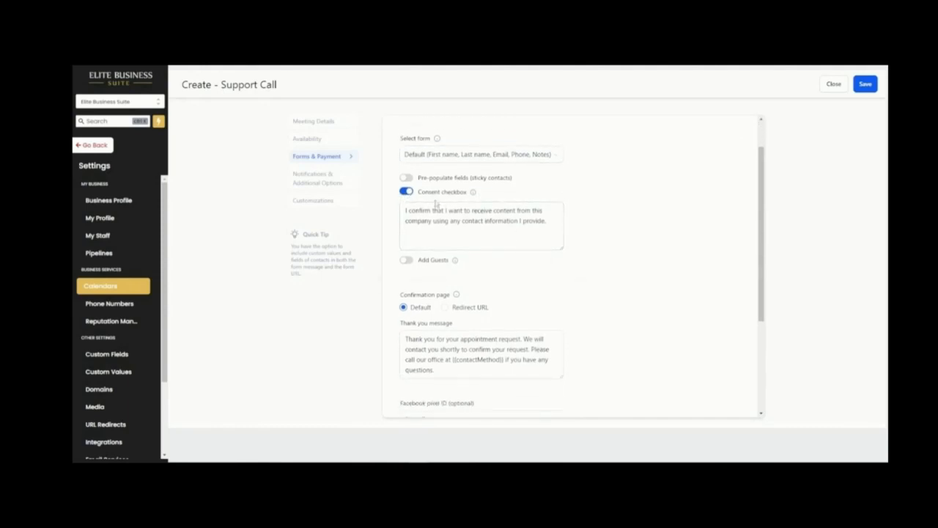
scroll(510, 312, "down", 4)
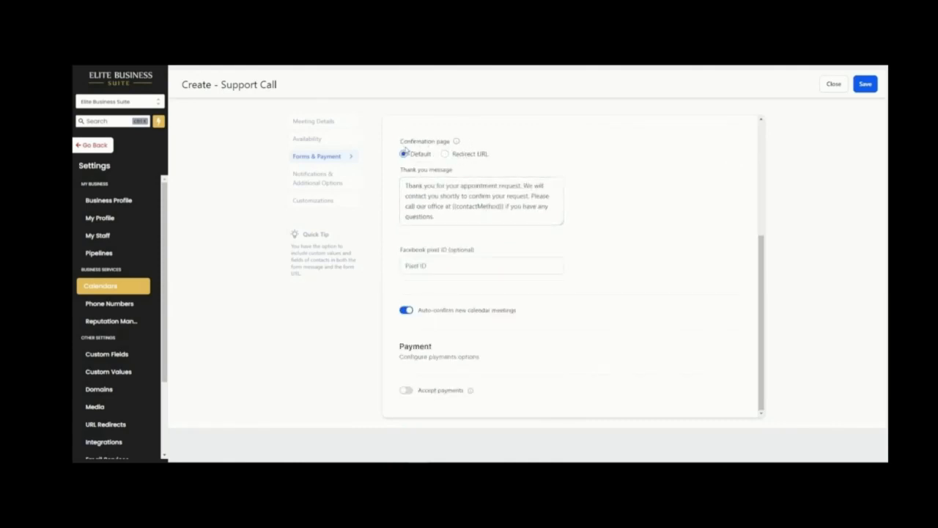
scroll(538, 264, "up", 2)
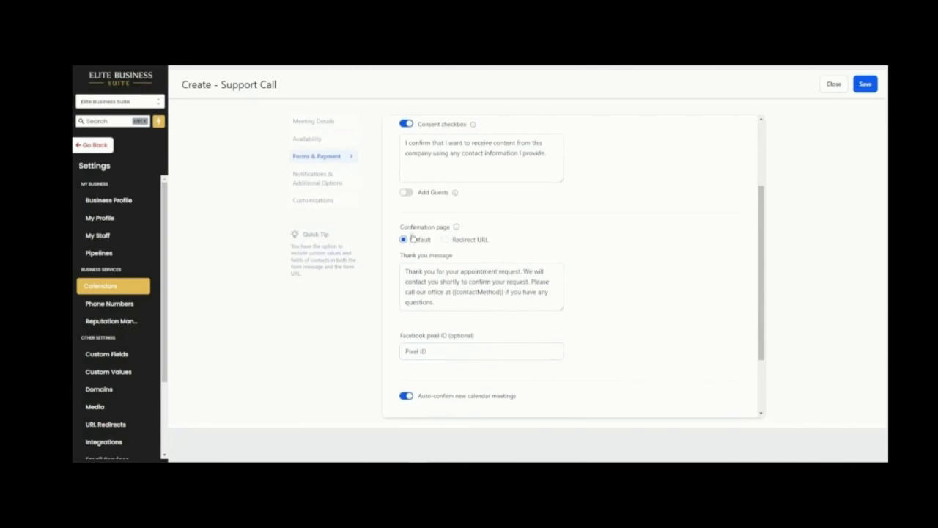
scroll(495, 260, "down", 1)
left_click(497, 260)
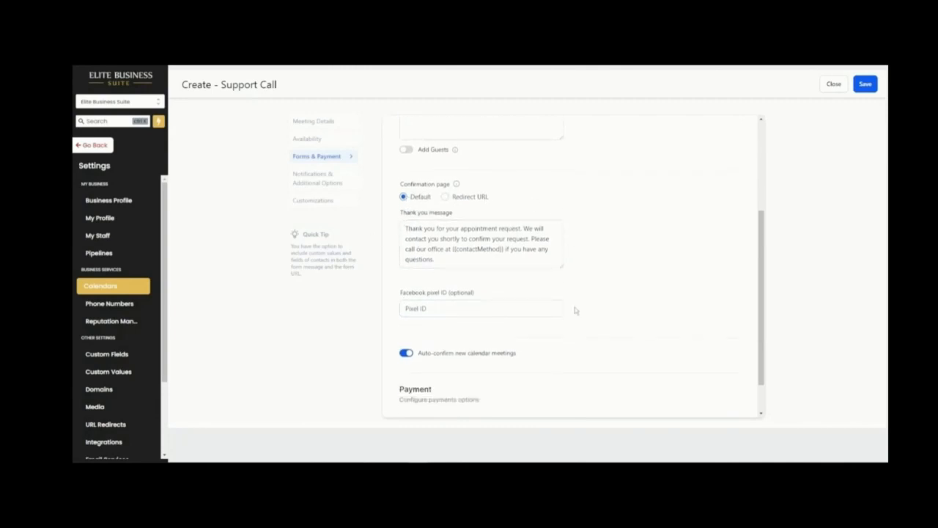
scroll(576, 312, "down", 1)
left_click(416, 267)
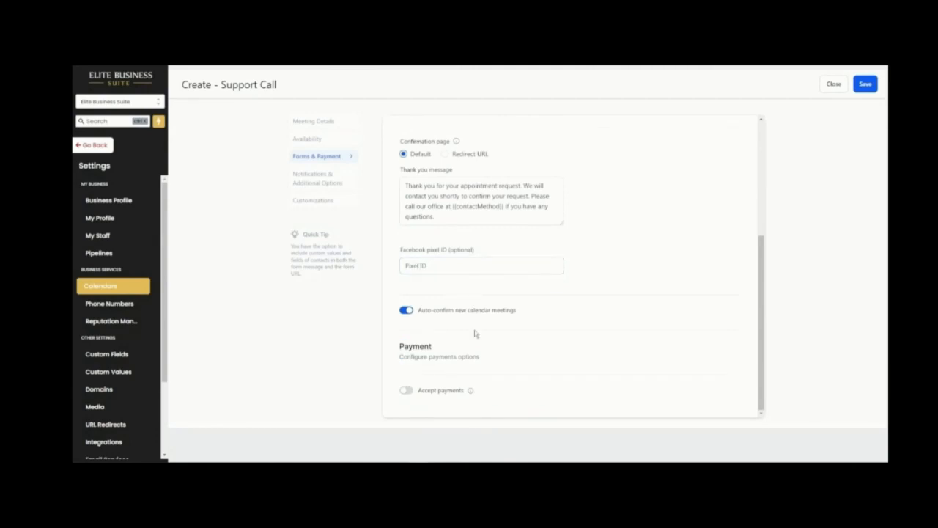
left_click(407, 391)
scroll(495, 378, "down", 3)
Step: Examine the calendar's notification type and recipient options and its cover image and widget style customizations
left_click(420, 293)
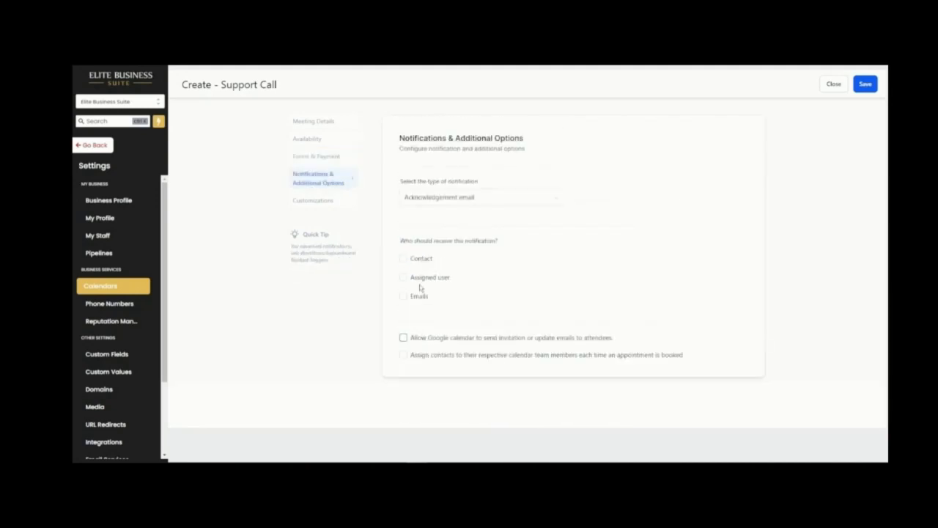
left_click(543, 199)
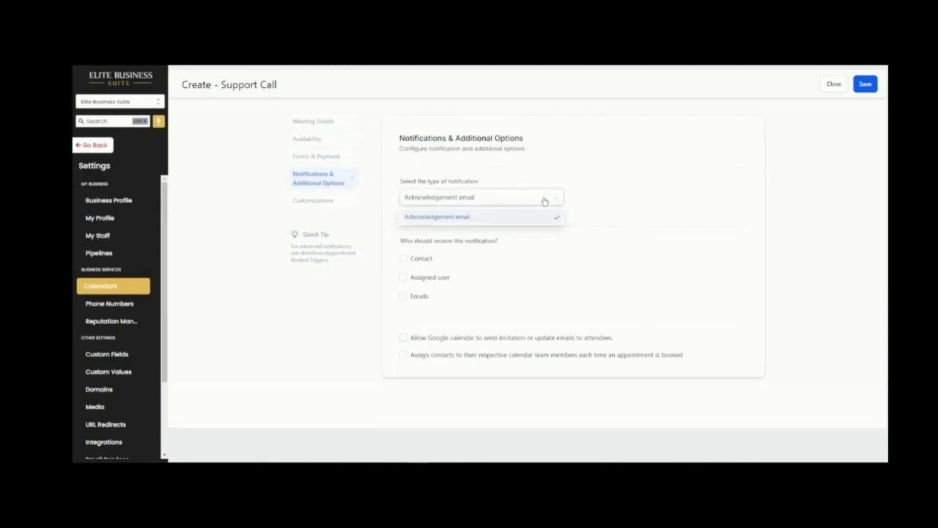
left_click(544, 201)
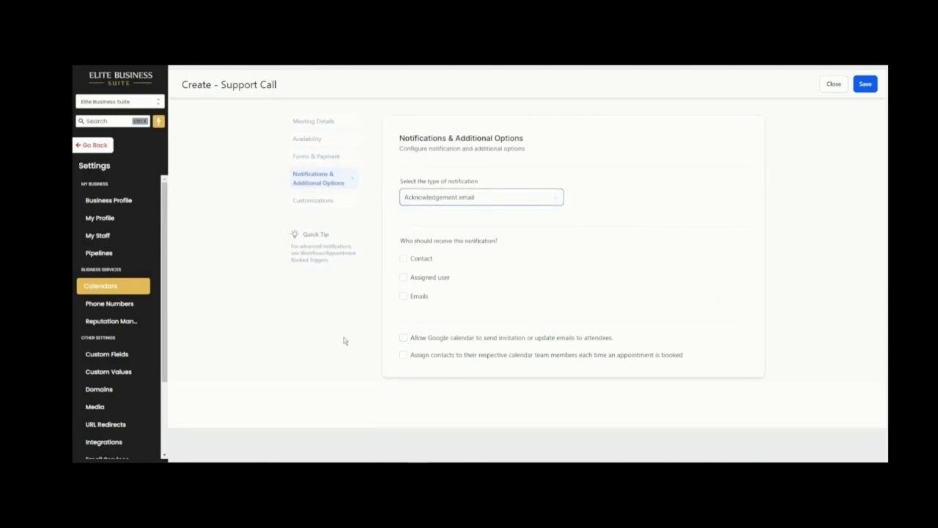
left_click(323, 203)
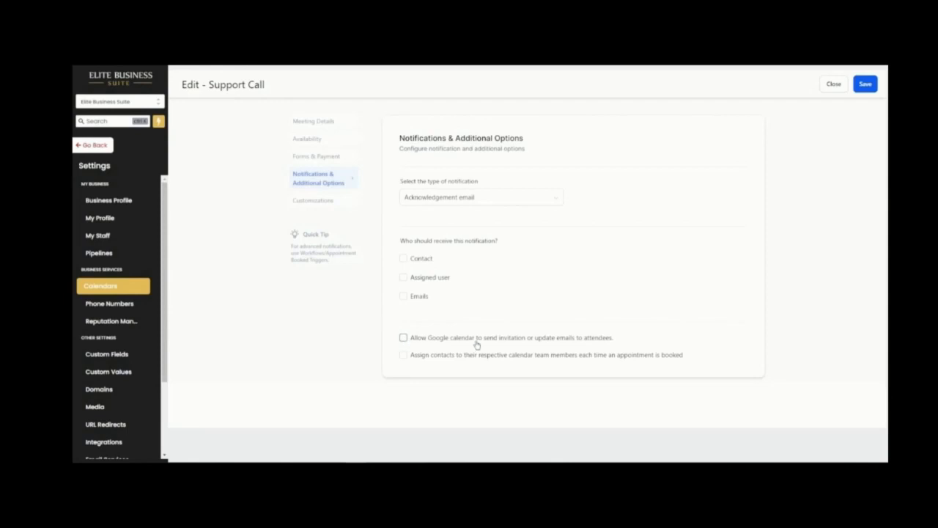
left_click(324, 202)
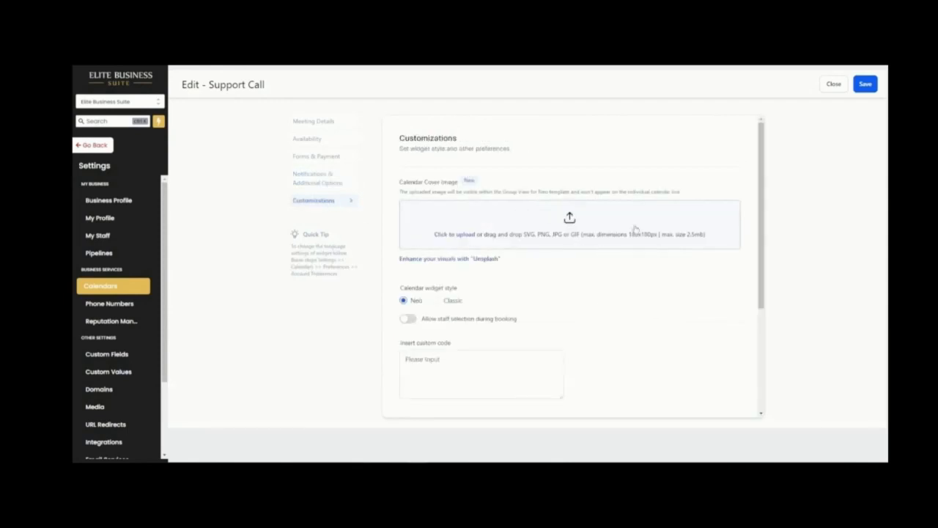
scroll(579, 318, "down", 3)
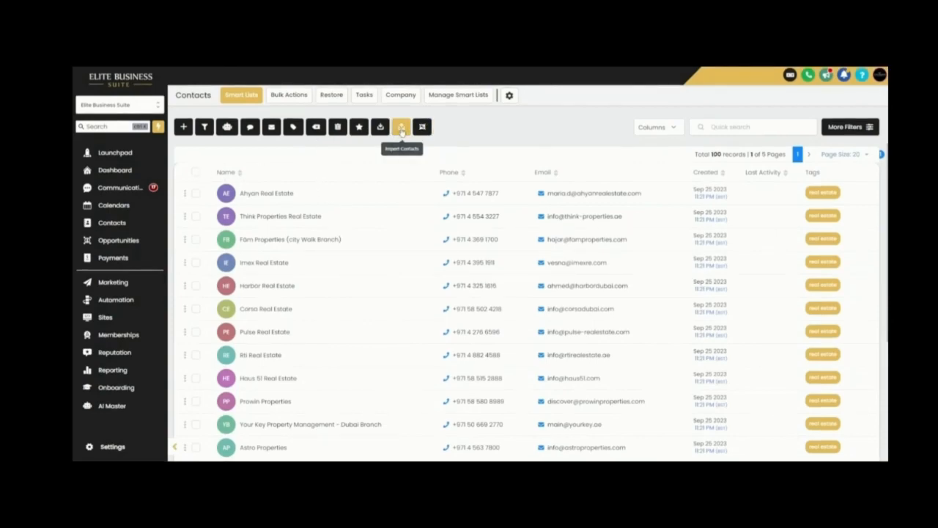
Step: Open the contact import dialog to view its upload stage and close it without choosing a file
left_click(401, 127)
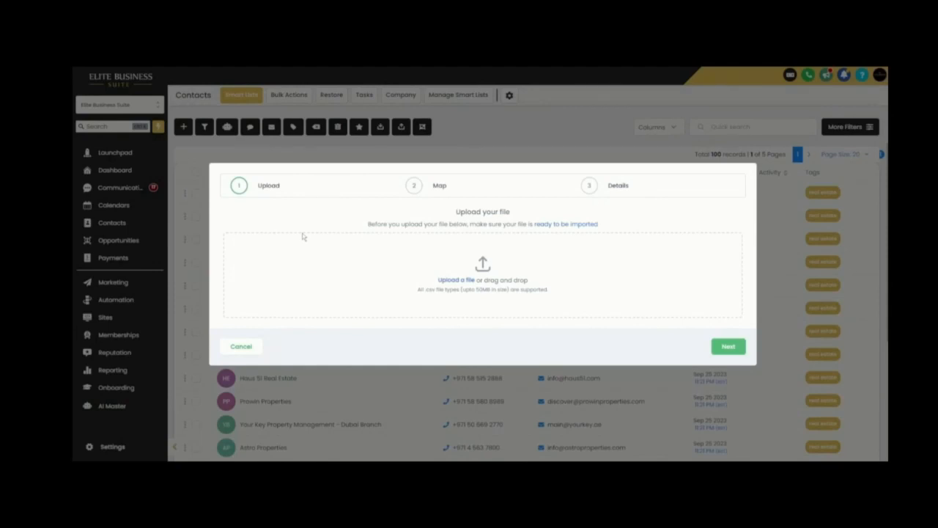
left_click(469, 387)
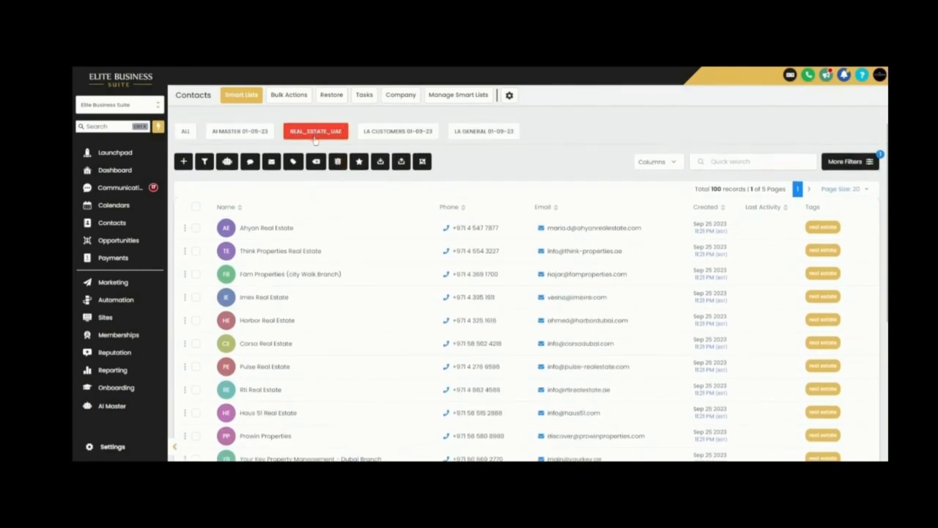
Step: Select all contacts in the REAL_ESTATE_UAE smart list across all pages
left_click(196, 207)
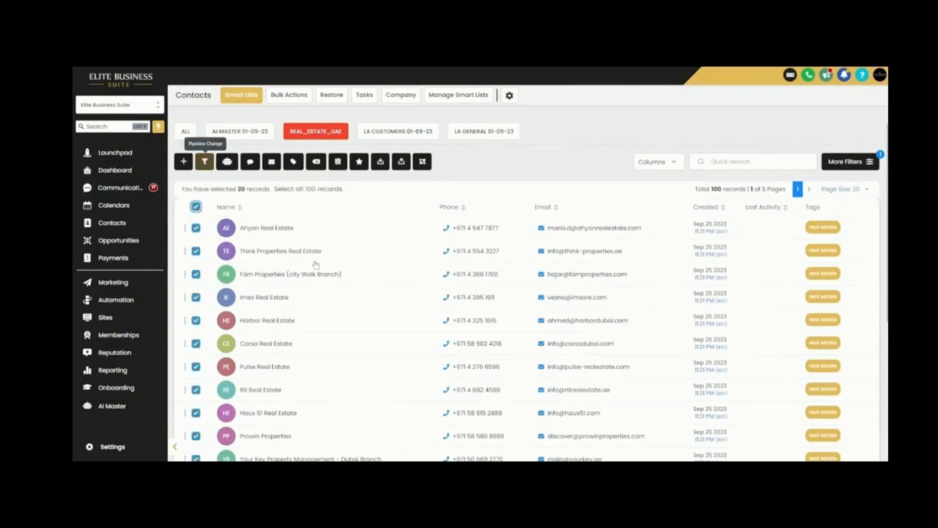
scroll(253, 197, "down", 1)
scroll(346, 255, "up", 1)
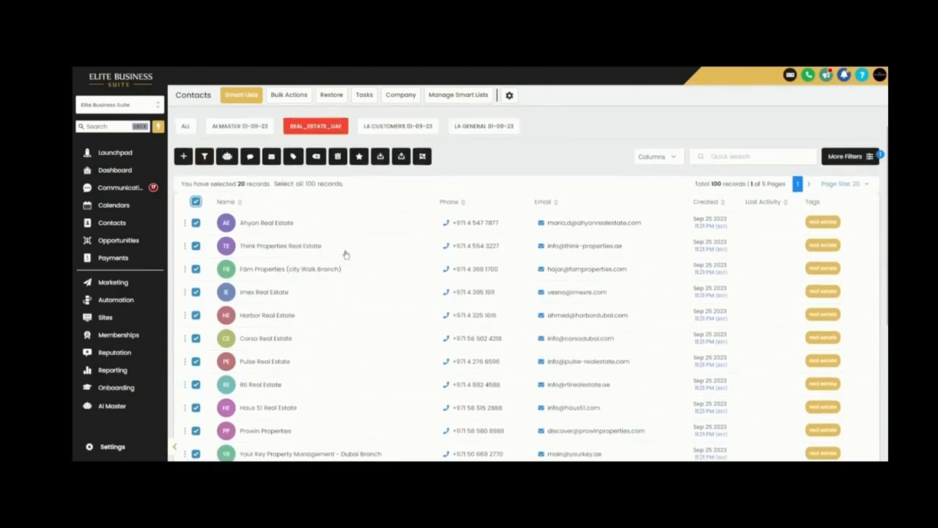
left_click(326, 191)
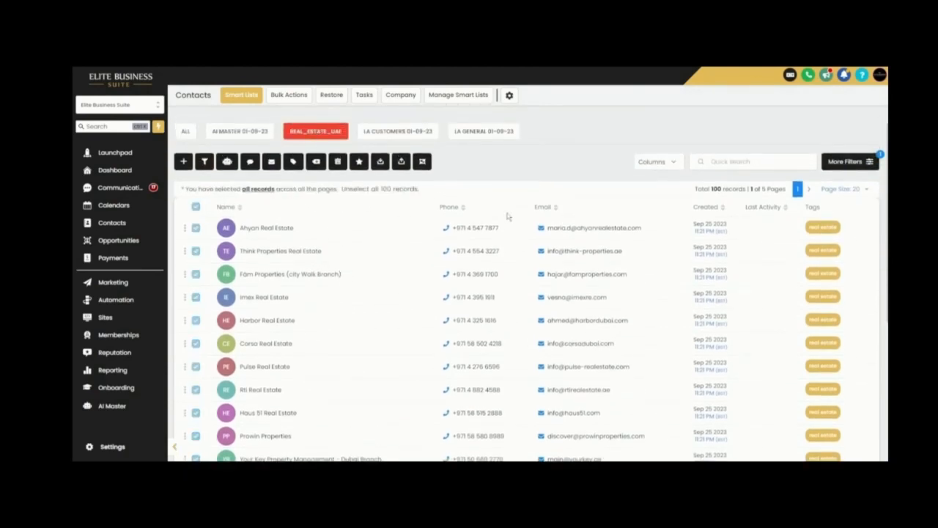
Step: Open the bulk opportunity form for the selected contacts, examine its pipeline and stage choices, and cancel it
left_click(206, 162)
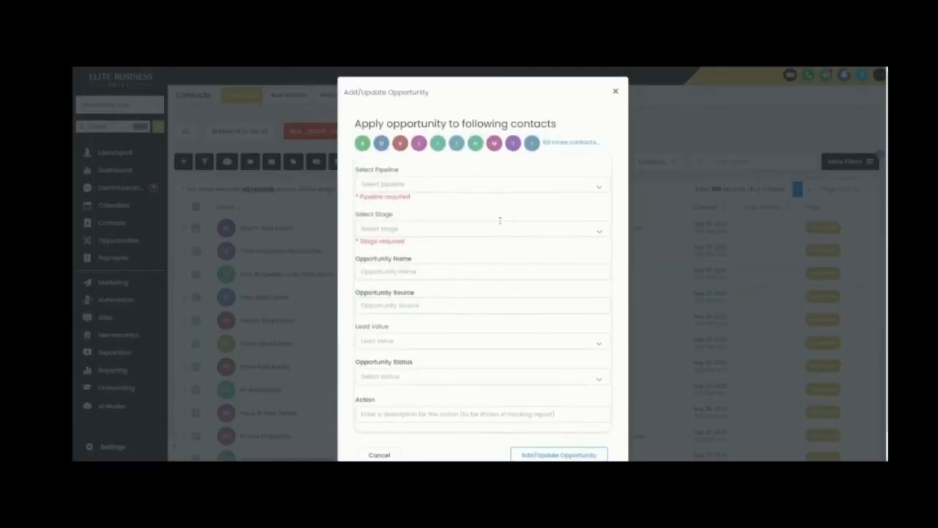
left_click(394, 187)
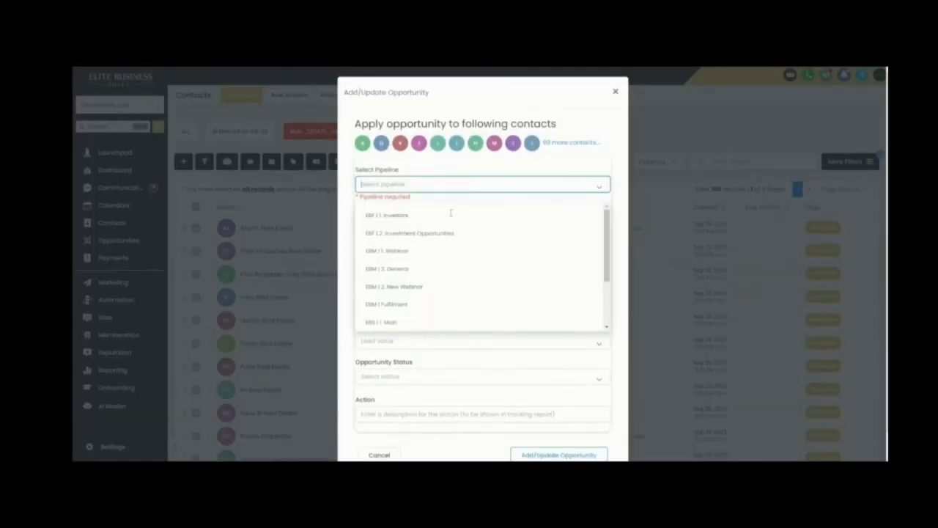
scroll(557, 255, "down", 5)
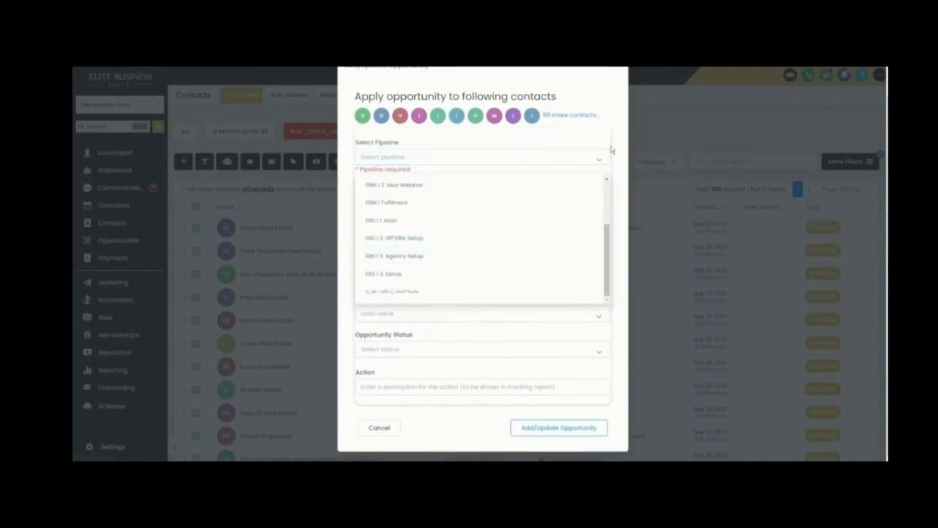
left_click(611, 151)
left_click(410, 204)
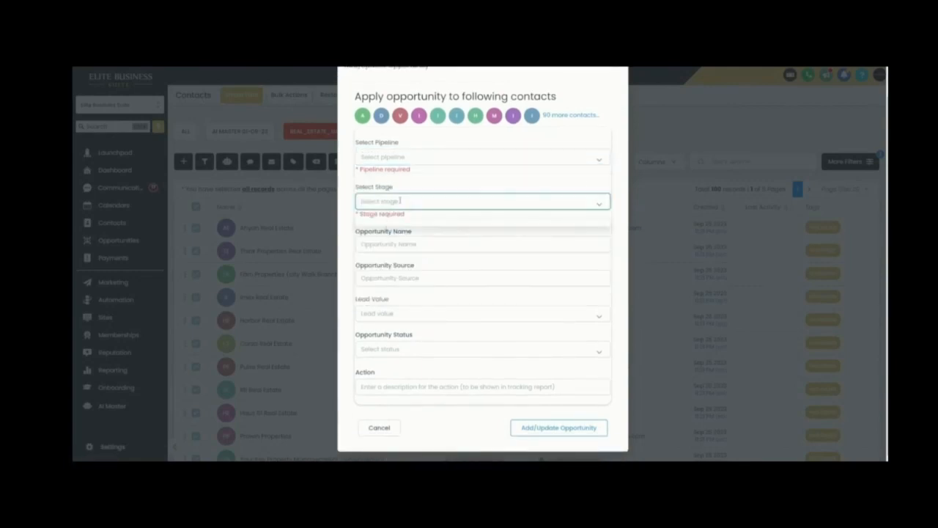
left_click(614, 187)
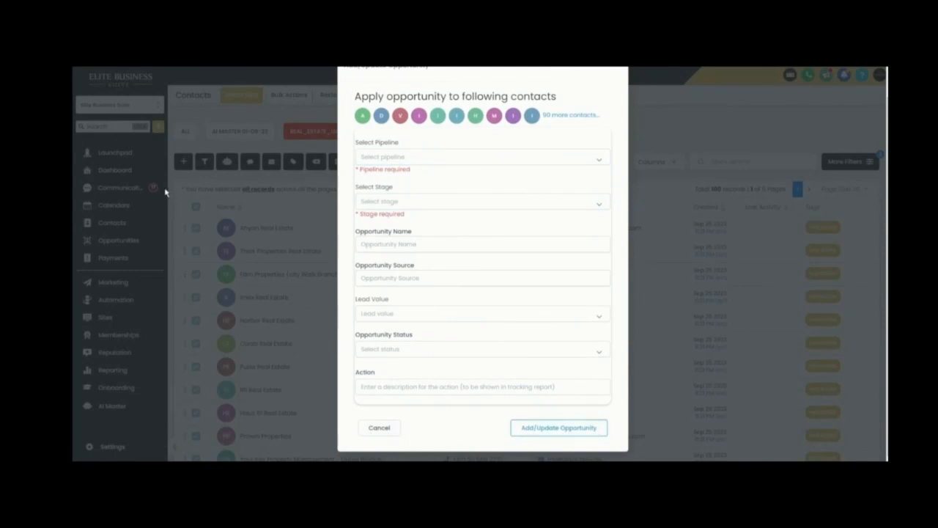
left_click(379, 427)
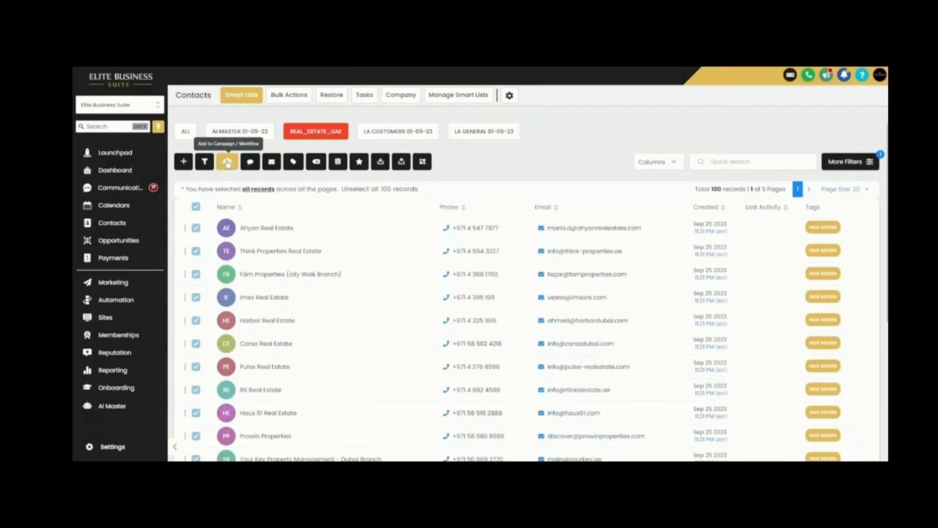
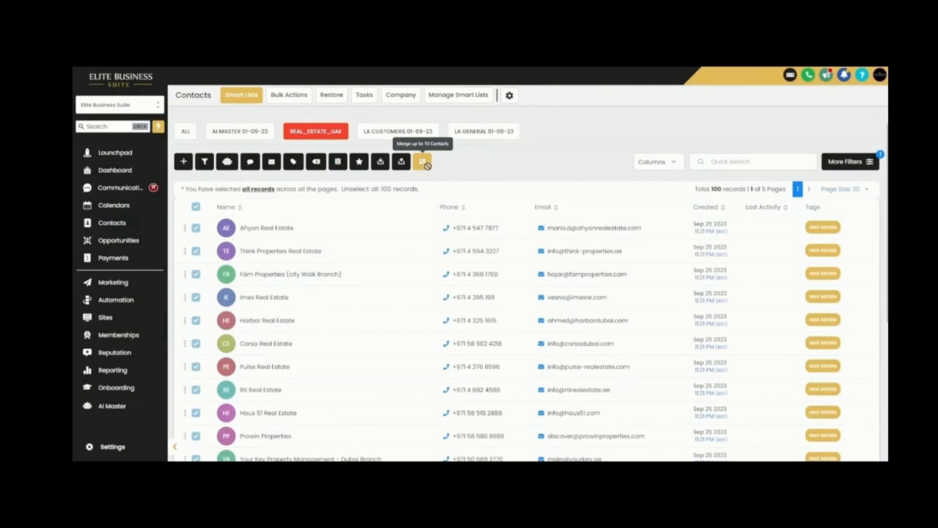
Step: Examine the column choices available for the REAL_ESTATE_UAE smart list and close them without changing any
left_click(671, 163)
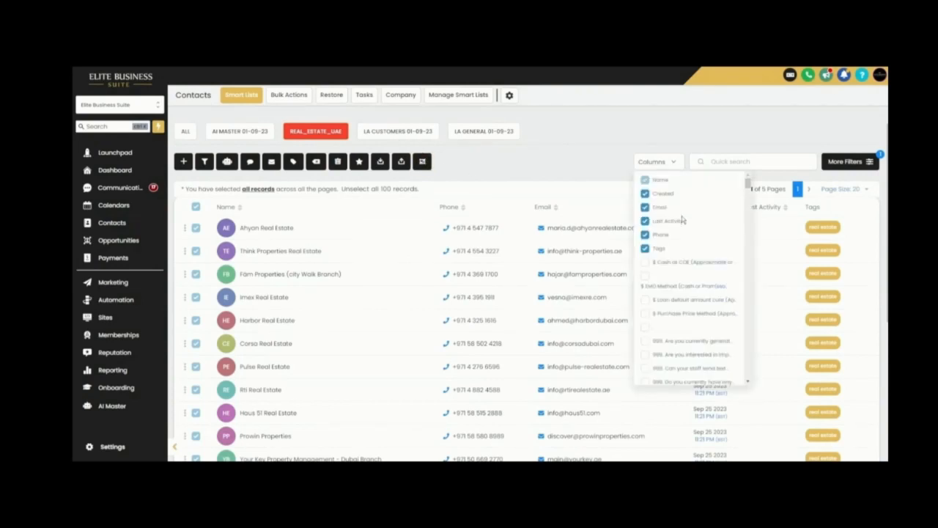
left_click(550, 175)
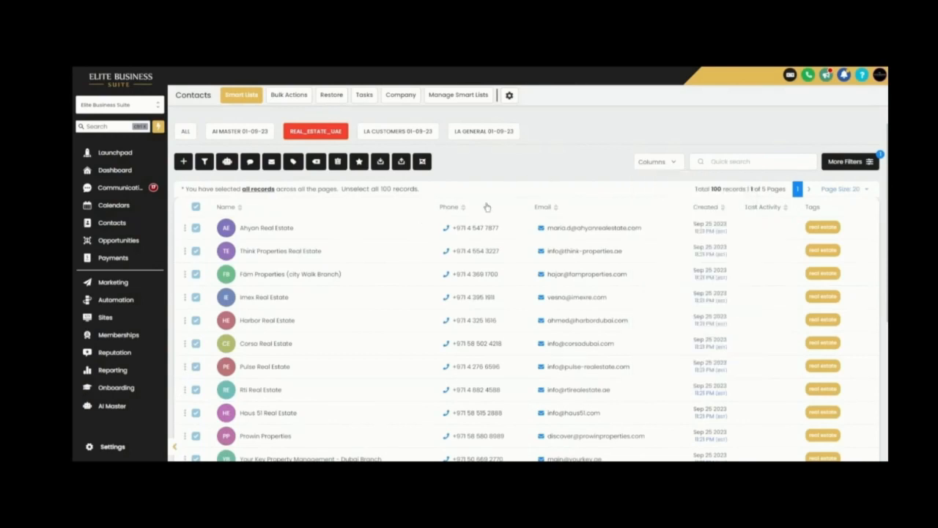
left_click(655, 163)
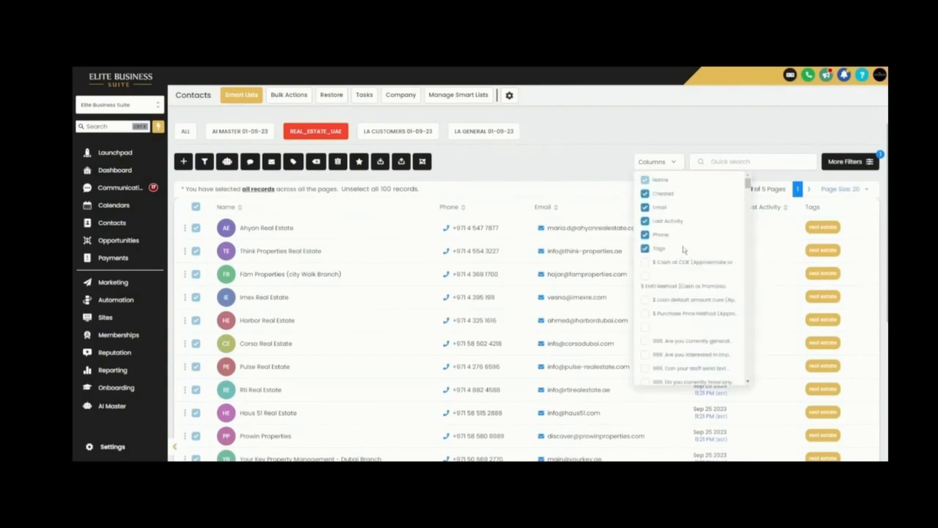
scroll(700, 330, "down", 5)
left_click_drag(748, 223, 745, 173)
left_click(733, 160)
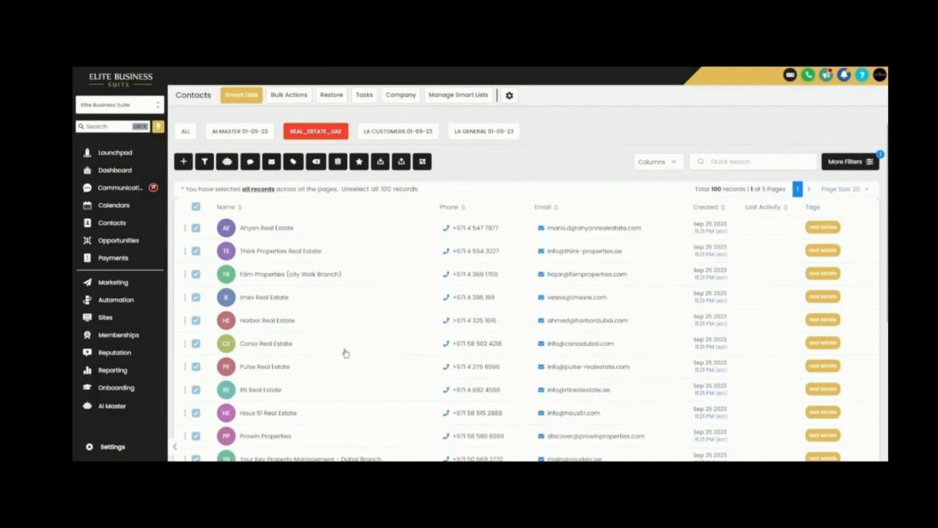
Step: Browse the selected contacts in the smart list and view the page size choices without changing the setting
scroll(659, 300, "down", 5)
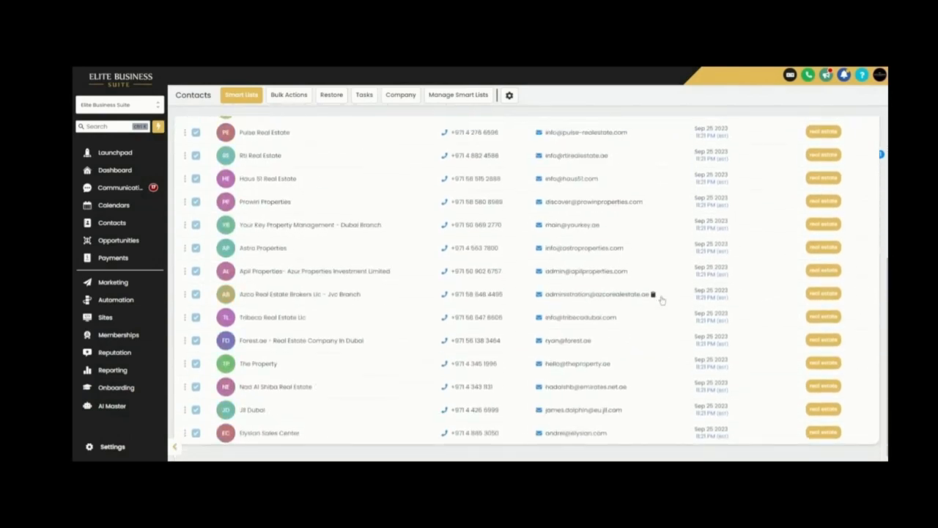
scroll(645, 301, "up", 5)
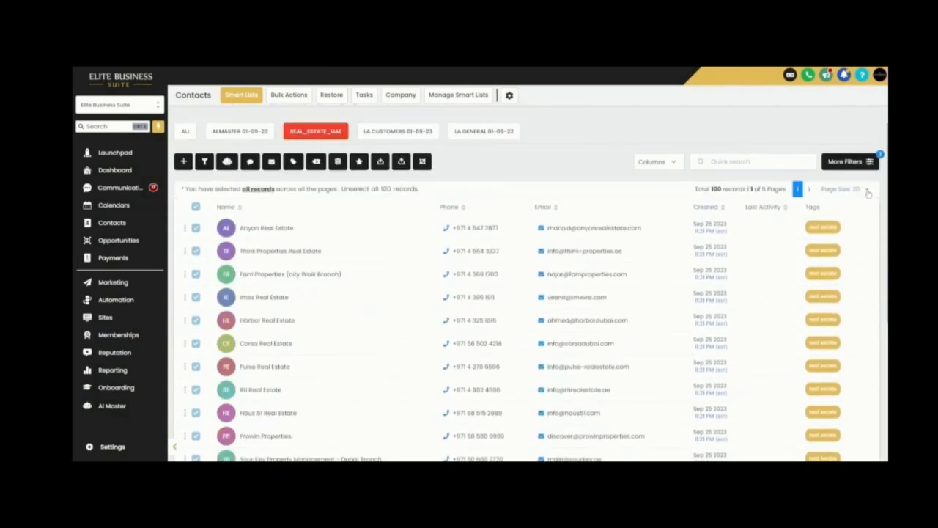
left_click(861, 189)
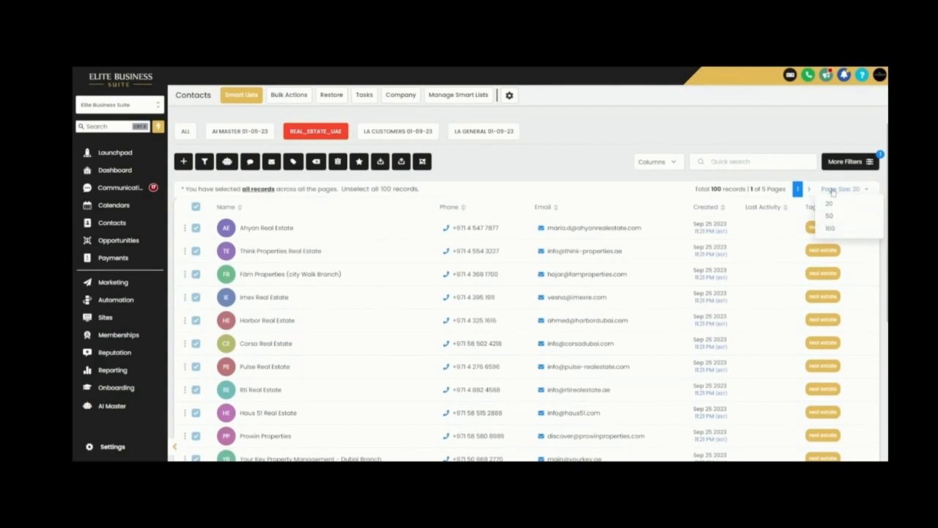
left_click(781, 178)
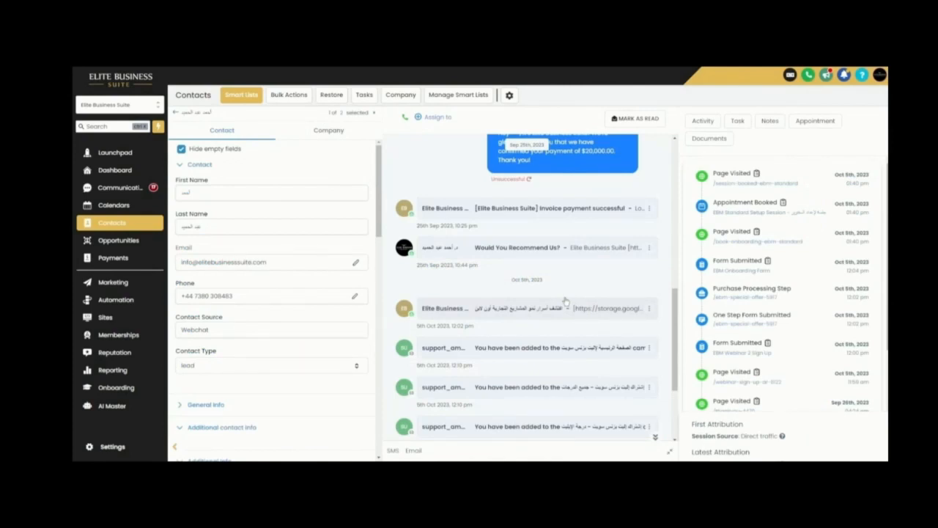
Step: Examine the opened contact's activity timeline, loading its older activities, and check the First Attribution session source
scroll(799, 362, "down", 1)
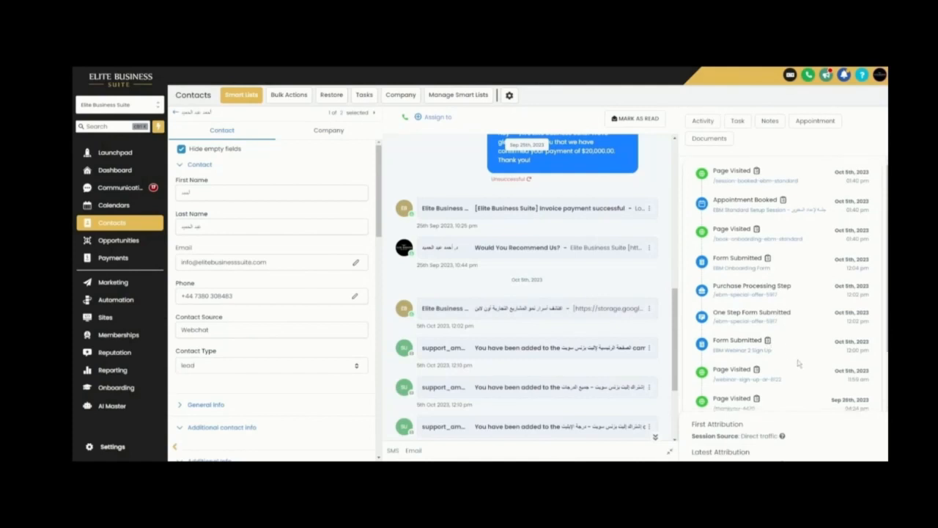
scroll(786, 388, "up", 1)
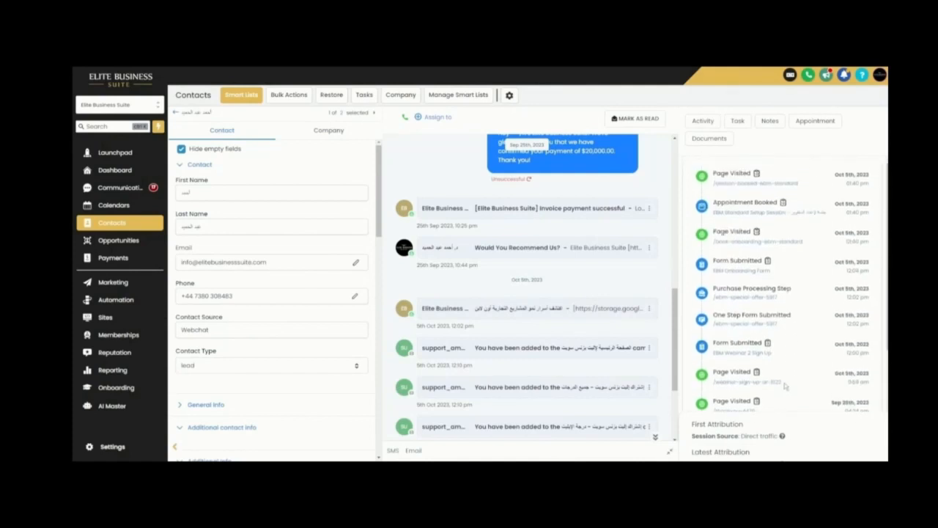
scroll(785, 386, "down", 2)
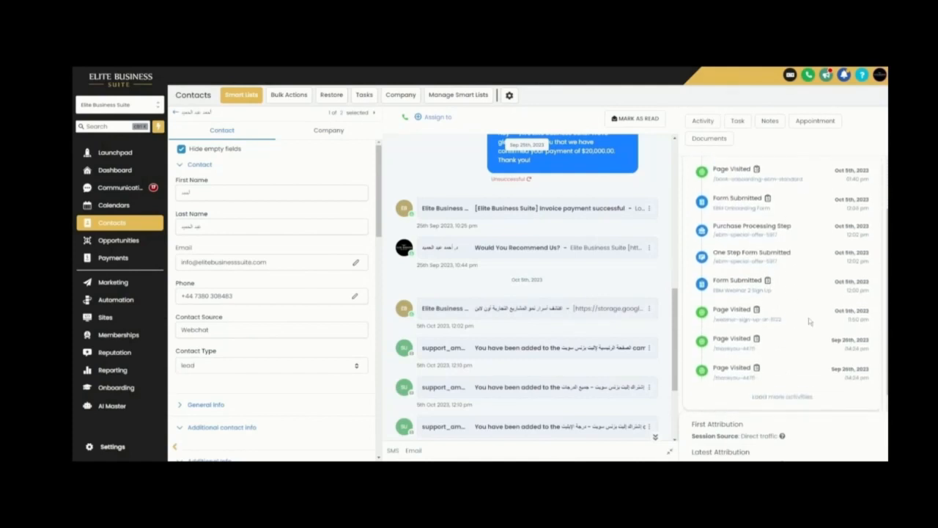
left_click(792, 387)
scroll(780, 366, "down", 3)
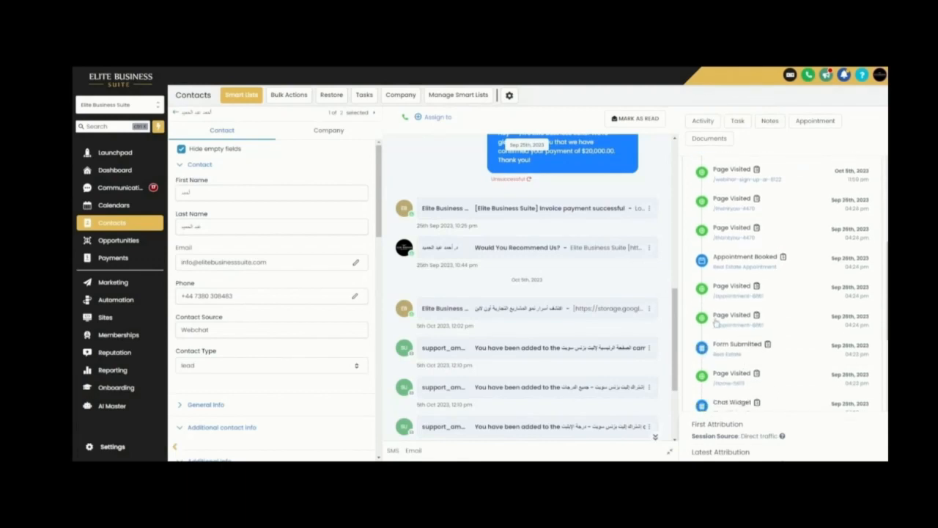
scroll(758, 390, "down", 1)
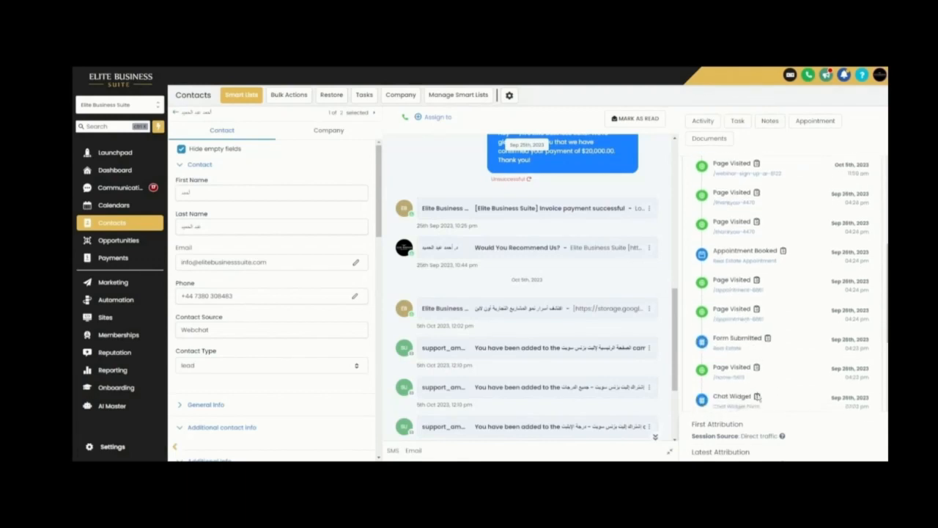
scroll(757, 396, "down", 1)
scroll(757, 392, "up", 1)
scroll(759, 385, "down", 2)
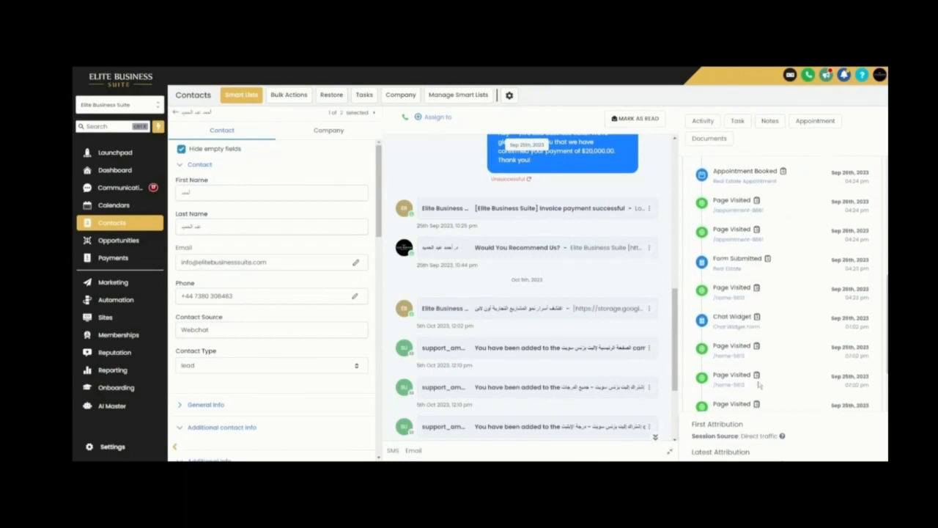
scroll(742, 345, "down", 2)
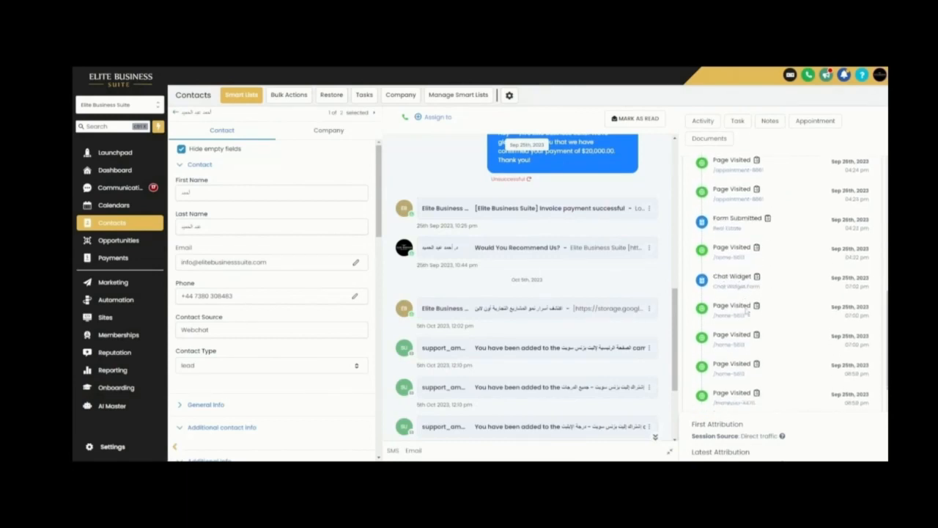
scroll(746, 313, "up", 4)
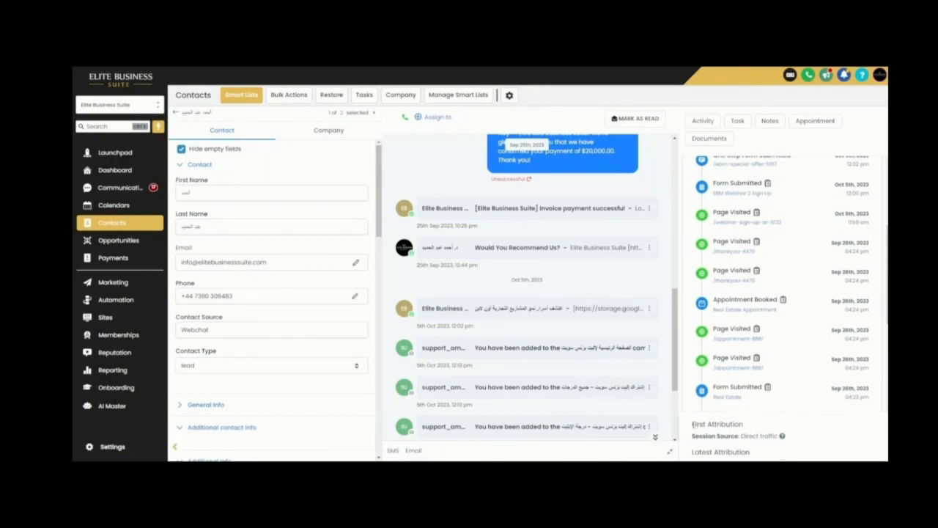
left_click_drag(692, 424, 742, 424)
left_click(762, 434)
Step: Review the contact's conversation history and view the email and SMS message composers
scroll(653, 400, "down", 3)
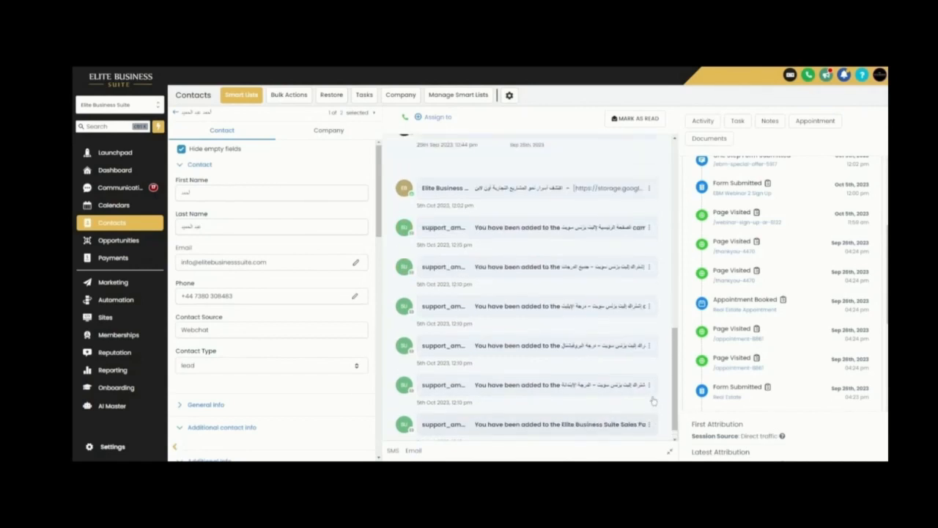
scroll(653, 401, "up", 3)
scroll(653, 400, "down", 2)
left_click(414, 451)
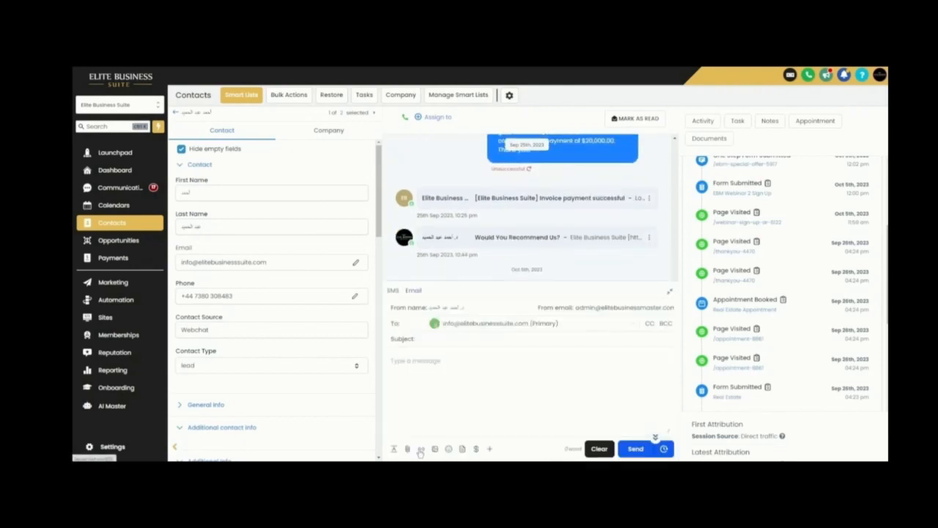
left_click(394, 291)
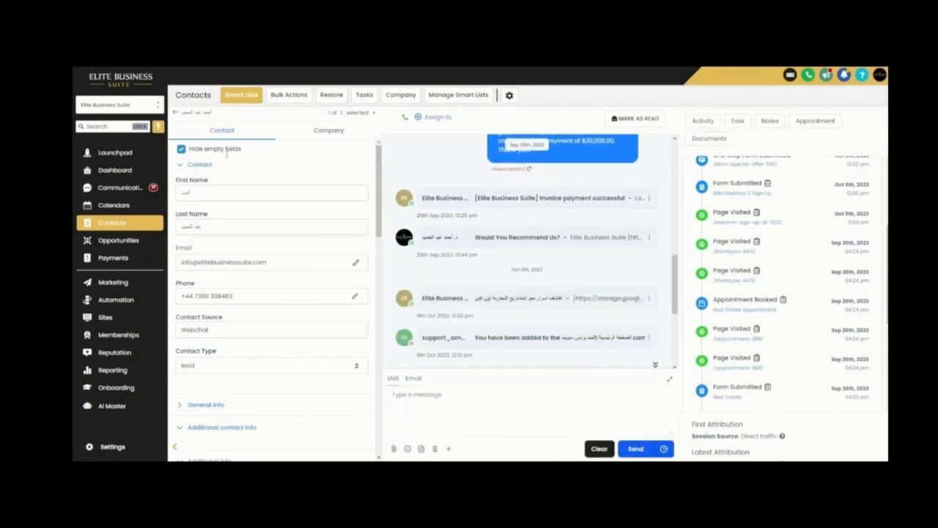
Step: Collapse the Contact section, check the General Info section, and browse the remaining field groups down to the contact's actions
scroll(242, 323, "down", 1)
scroll(205, 208, "up", 1)
left_click(181, 167)
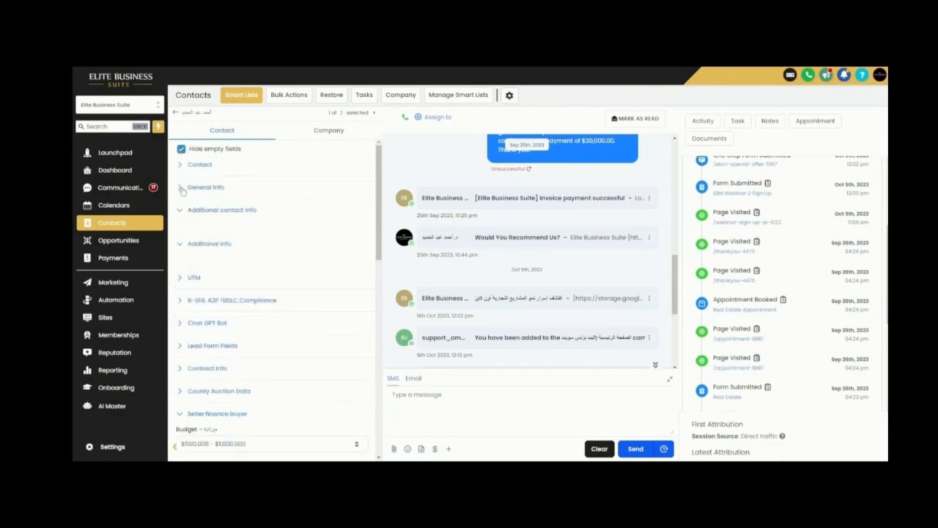
left_click(182, 189)
left_click(181, 189)
scroll(301, 352, "down", 3)
scroll(309, 379, "down", 5)
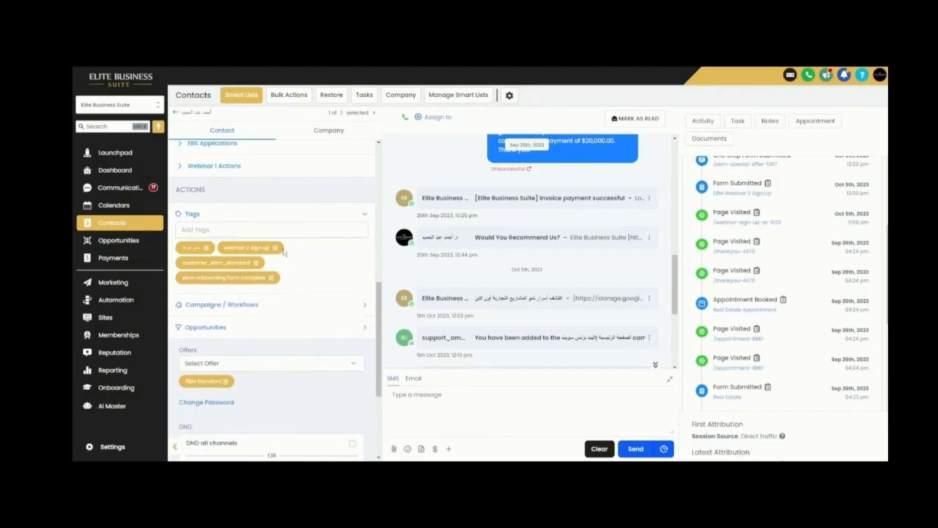
Step: Examine the contact's tags and expand its Opportunities and Campaigns / Workflows sections
scroll(329, 373, "down", 2)
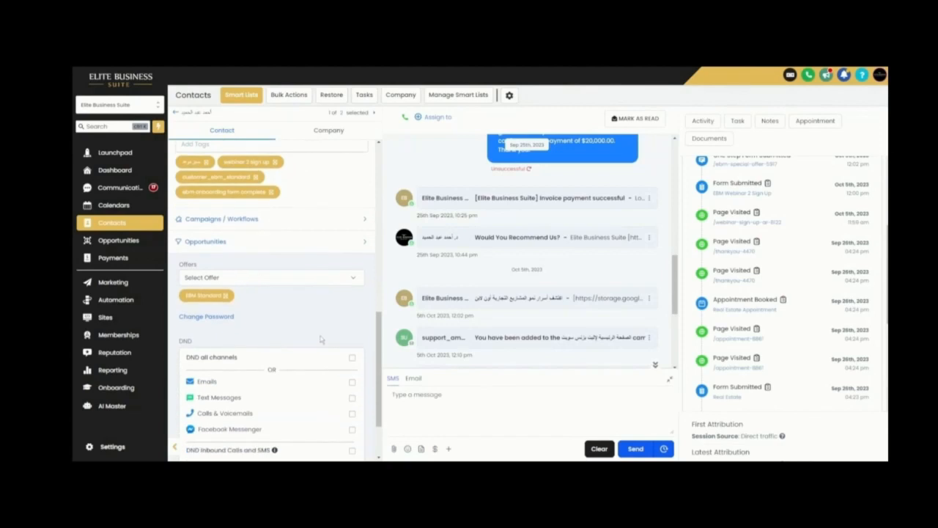
scroll(315, 308, "up", 1)
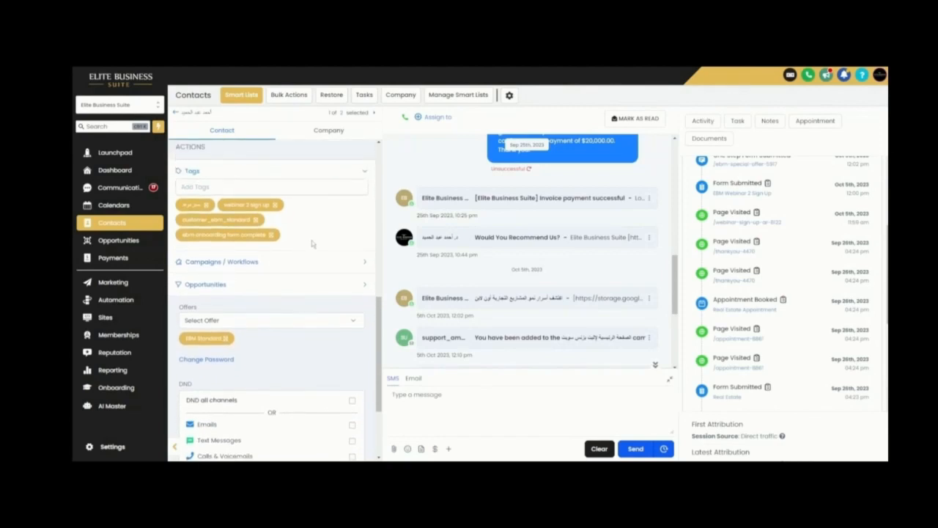
left_click(365, 287)
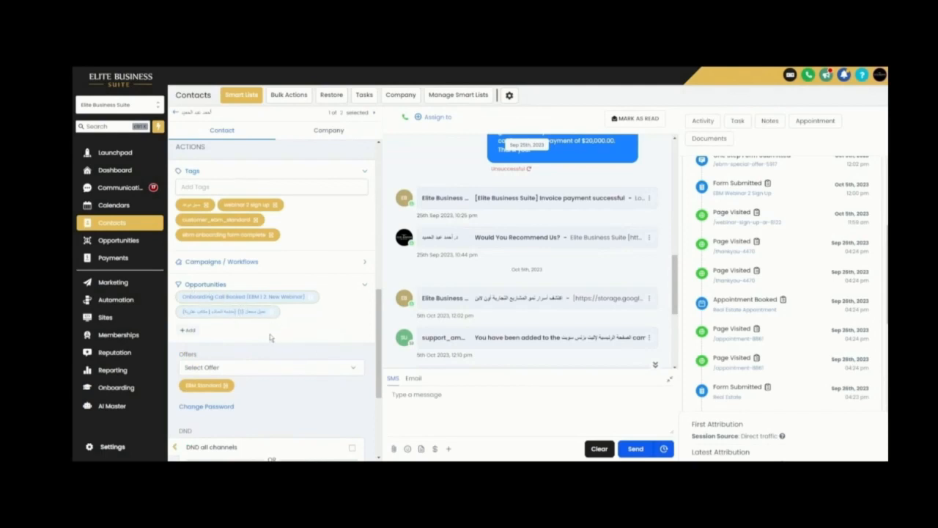
left_click(363, 264)
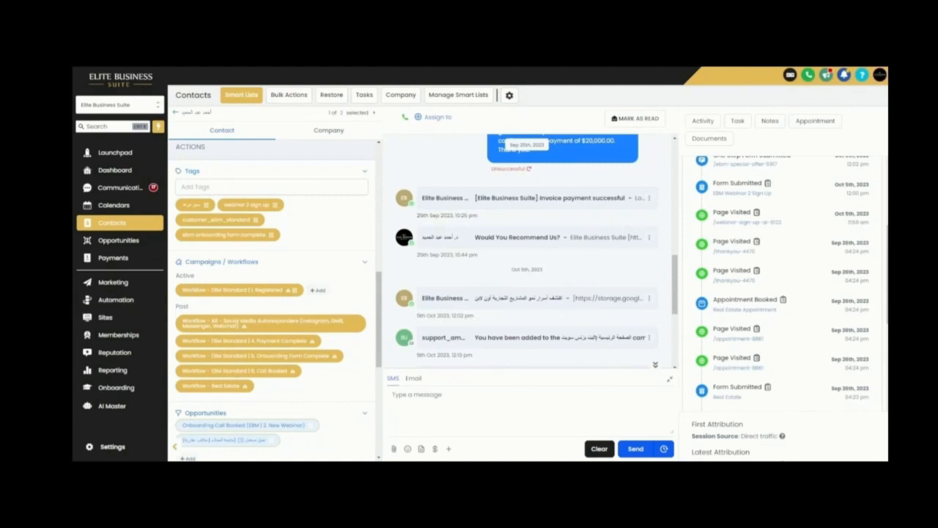
scroll(291, 334, "down", 3)
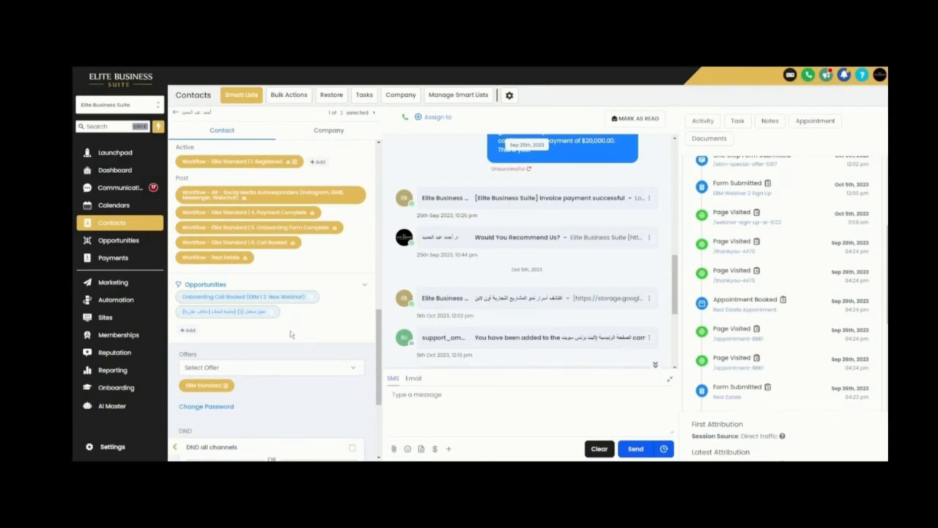
Step: Examine the offers that can be granted to the contact and the DND channel options
scroll(319, 264, "down", 3)
left_click(242, 203)
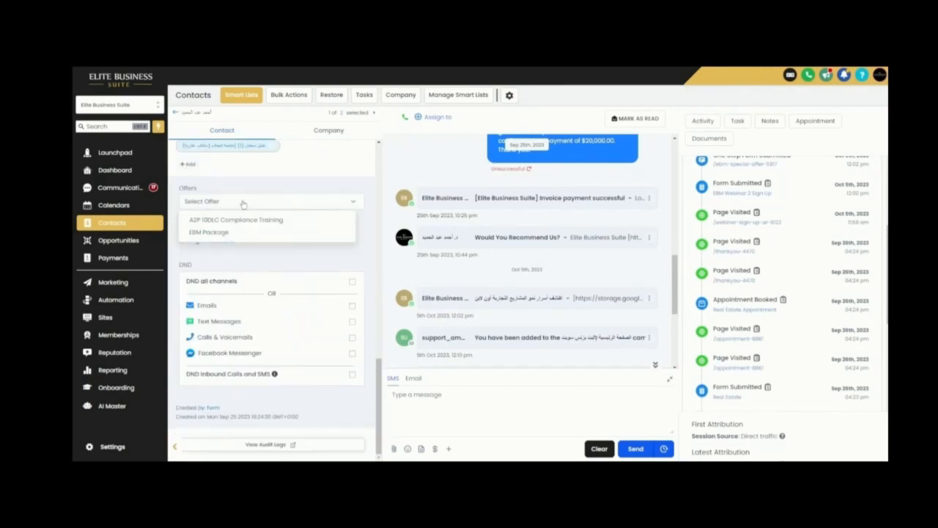
left_click(208, 232)
scroll(194, 312, "up", 2)
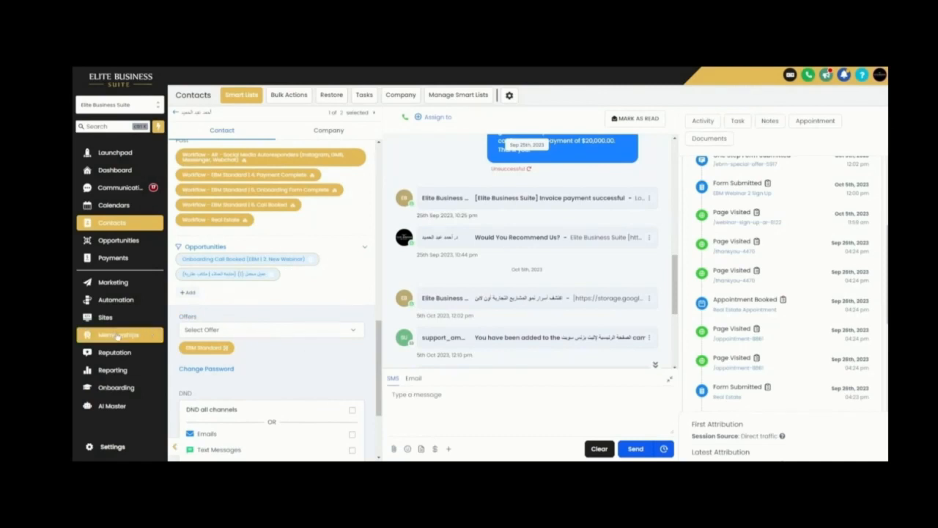
mouse_move(182, 356)
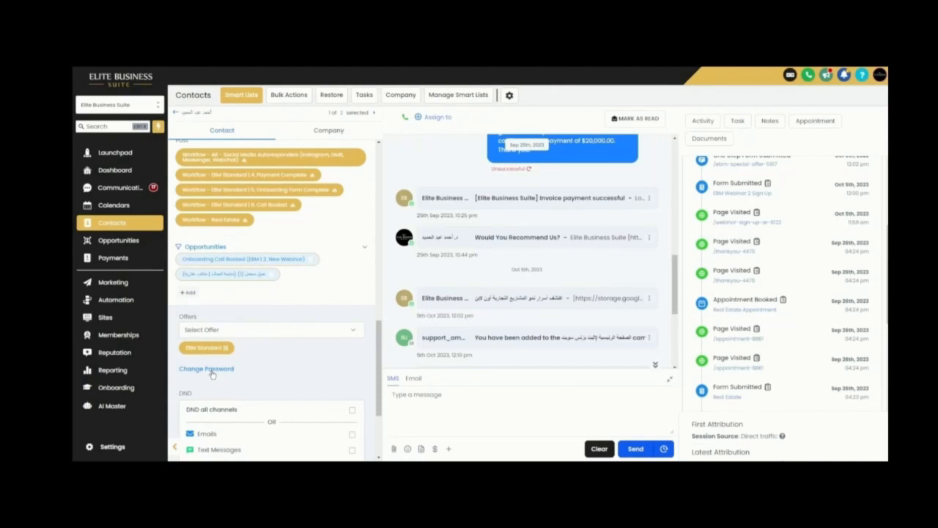
scroll(304, 376, "down", 2)
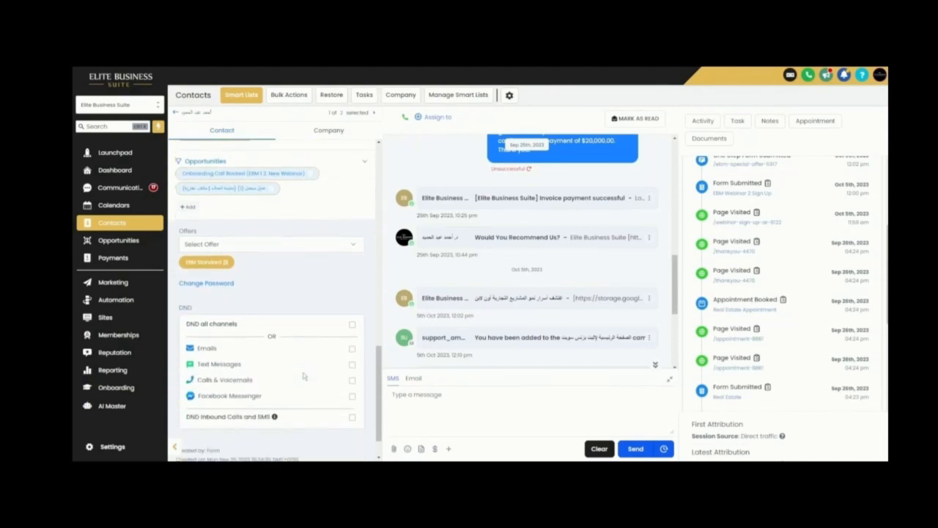
scroll(306, 381, "down", 1)
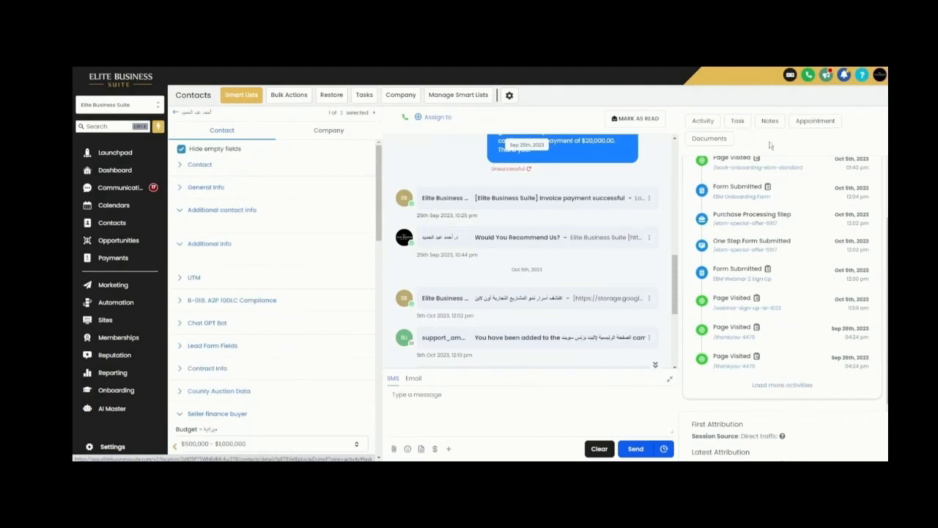
Step: Start a new task for the contact titled "Follow up" with the description "Requires additional support"
left_click(737, 120)
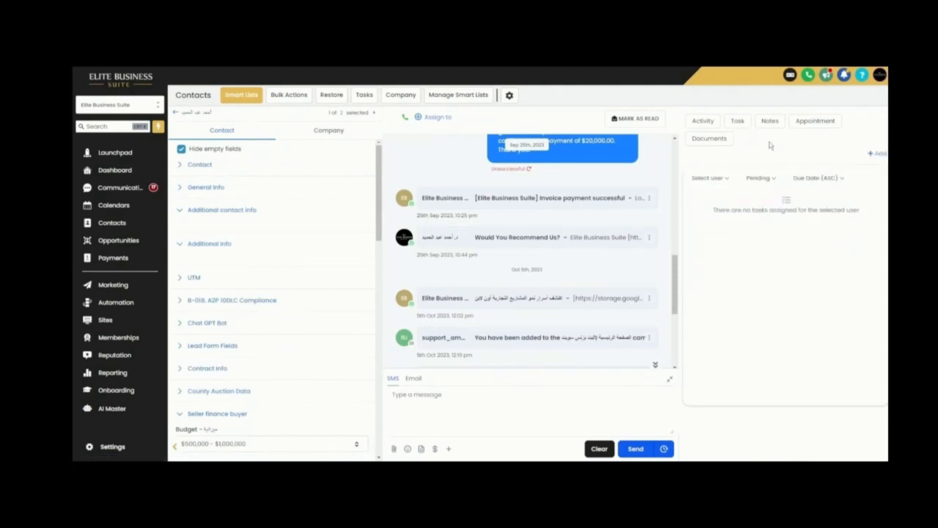
left_click(877, 156)
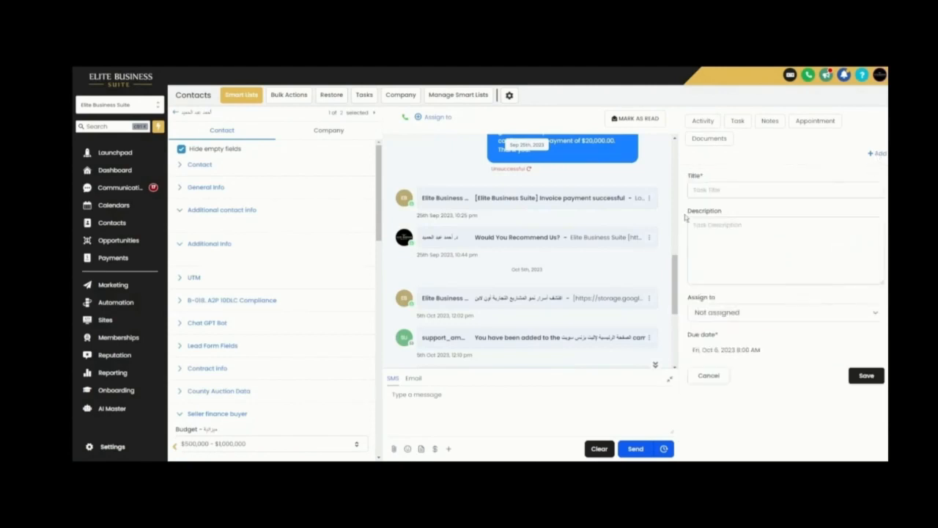
left_click(706, 189)
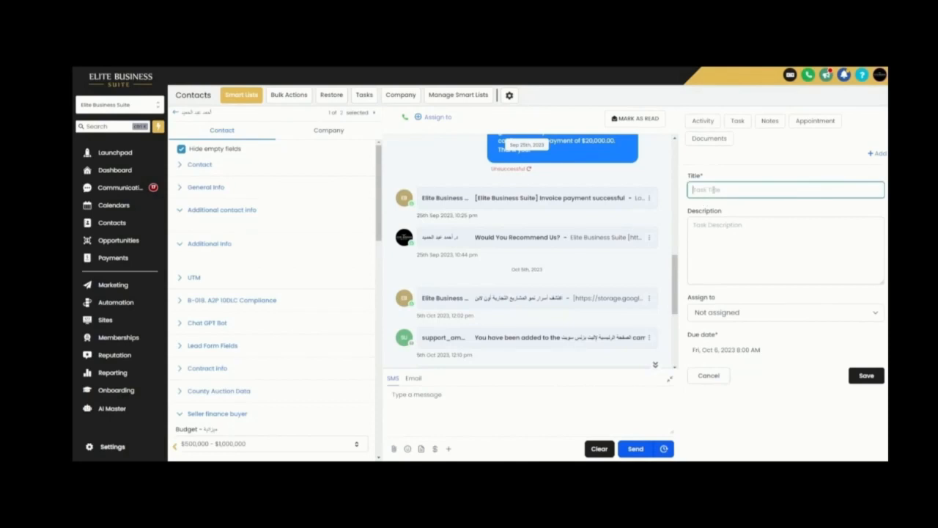
type("Follow up")
key("Tab")
type("N")
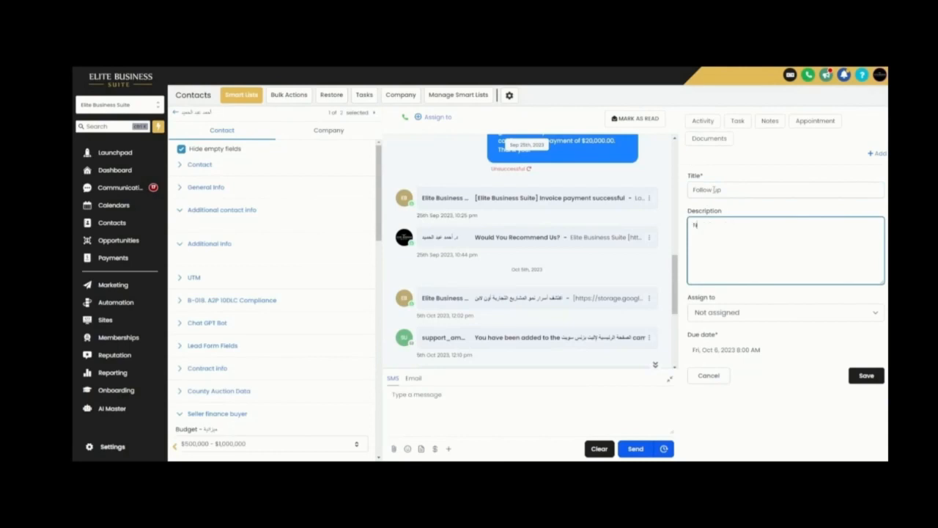
type("equires additional support")
Step: Check the task's assignee options and set its due date to the current date and time
left_click(746, 318)
left_click(752, 291)
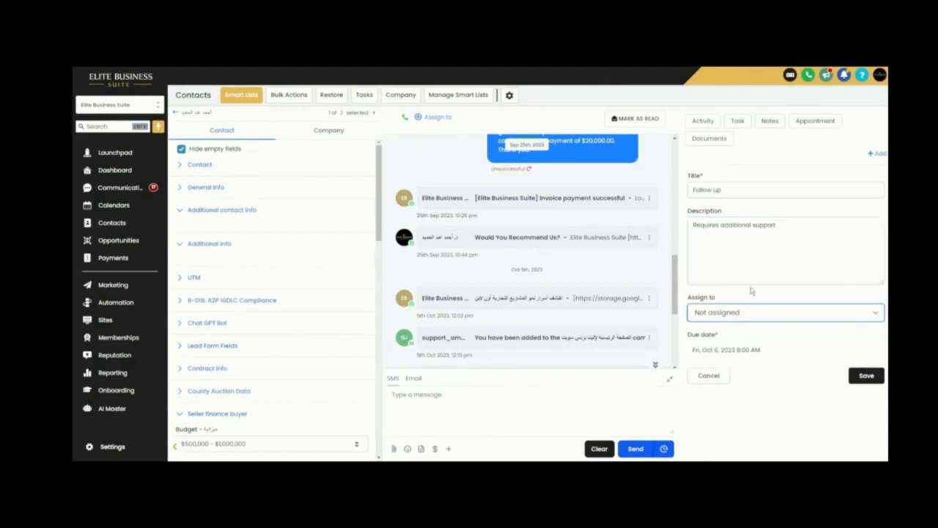
left_click(861, 374)
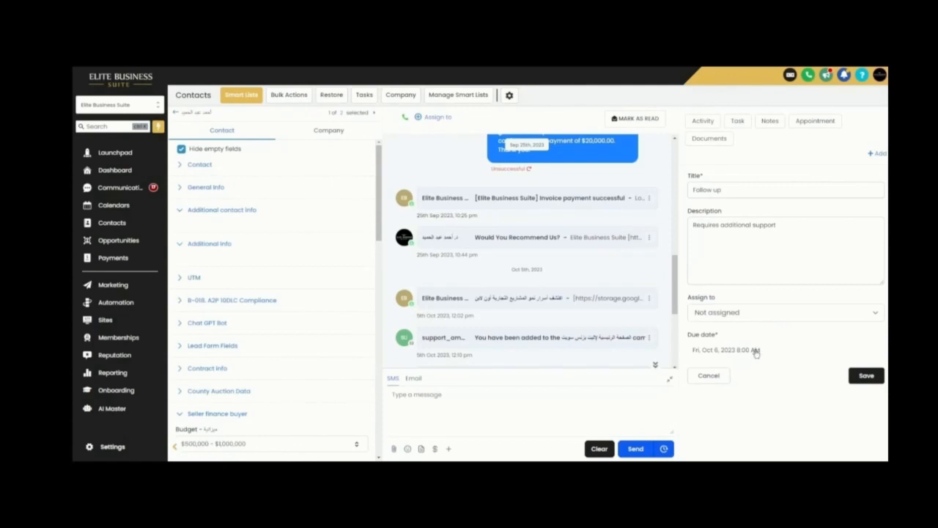
left_click(726, 351)
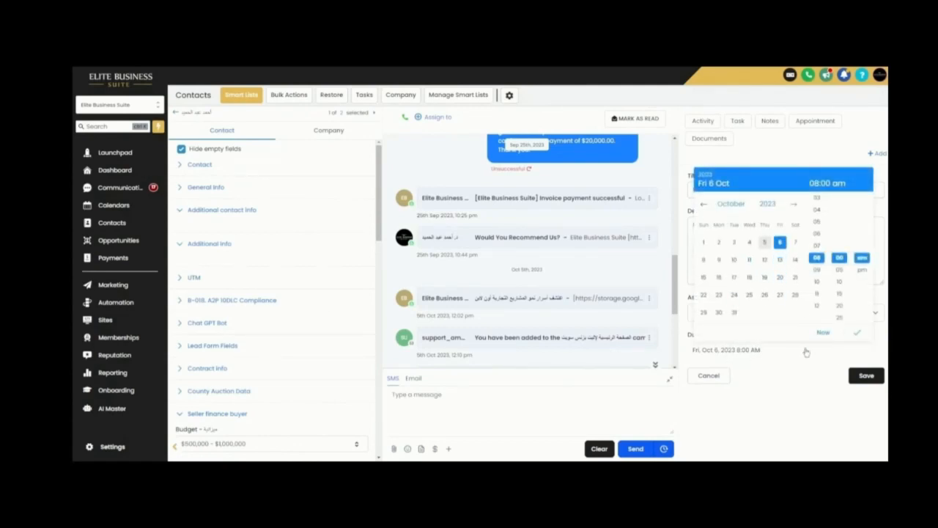
left_click(824, 333)
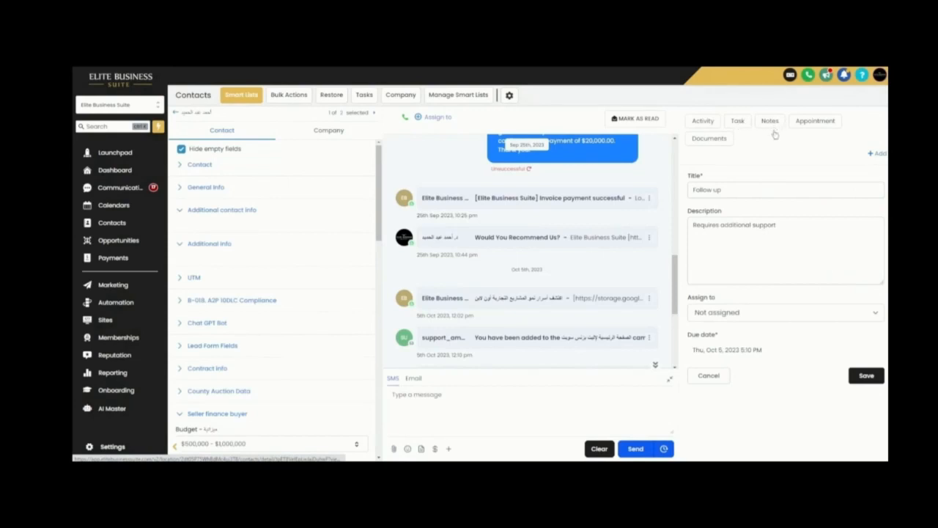
Step: Open the contact's notes and bring up an empty new note
left_click(771, 122)
left_click(876, 153)
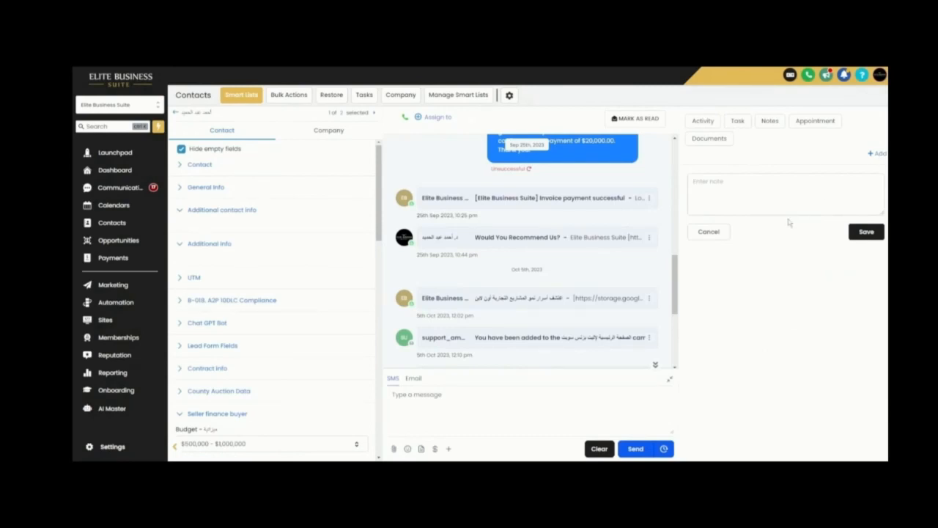
left_click(779, 198)
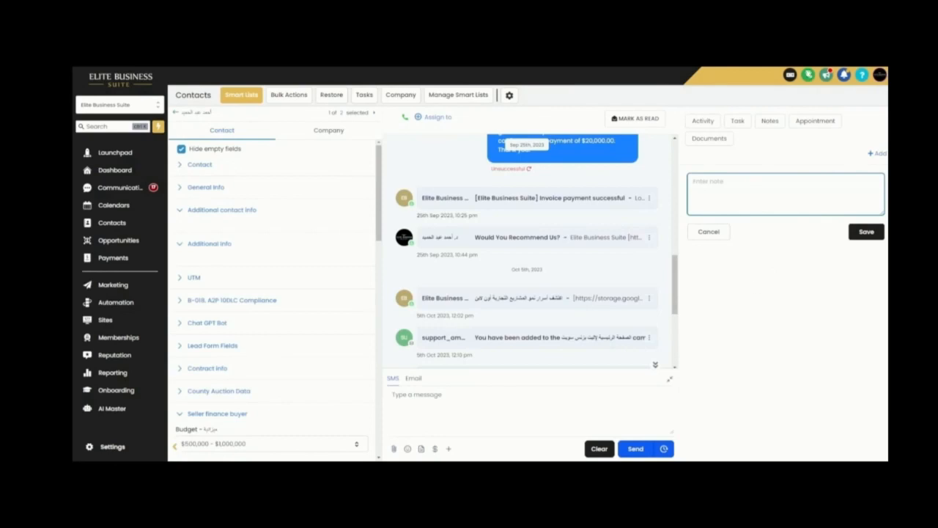
Step: View the contact's appointments and examine the calendar, title, team member and time slot options for booking one, leaving without booking
left_click(813, 123)
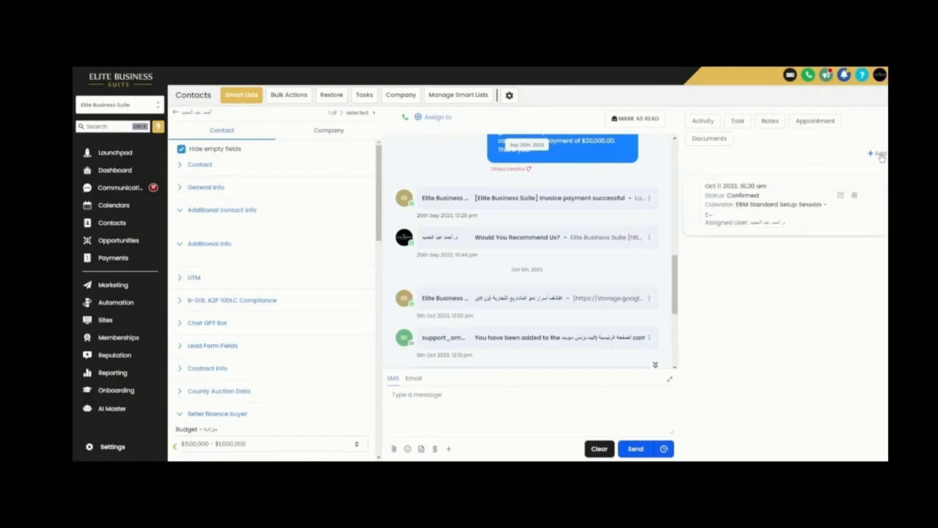
left_click(879, 154)
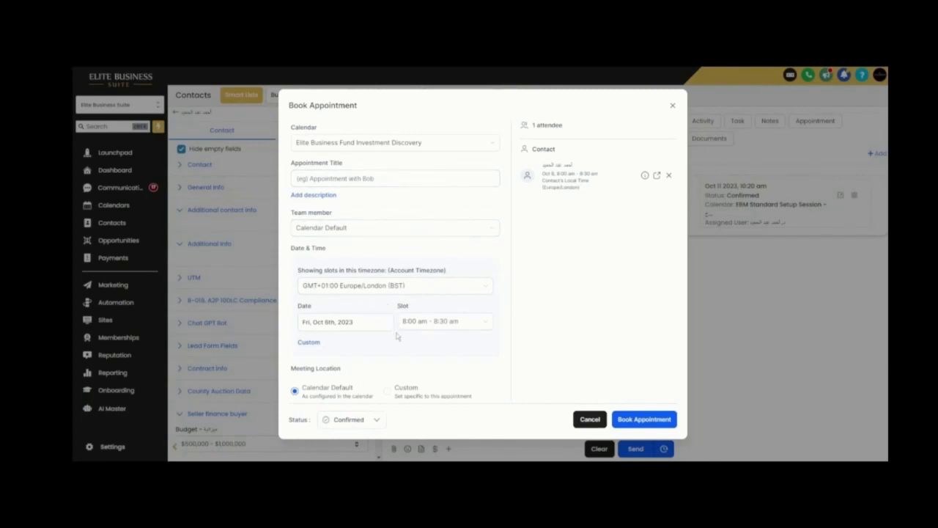
left_click(435, 146)
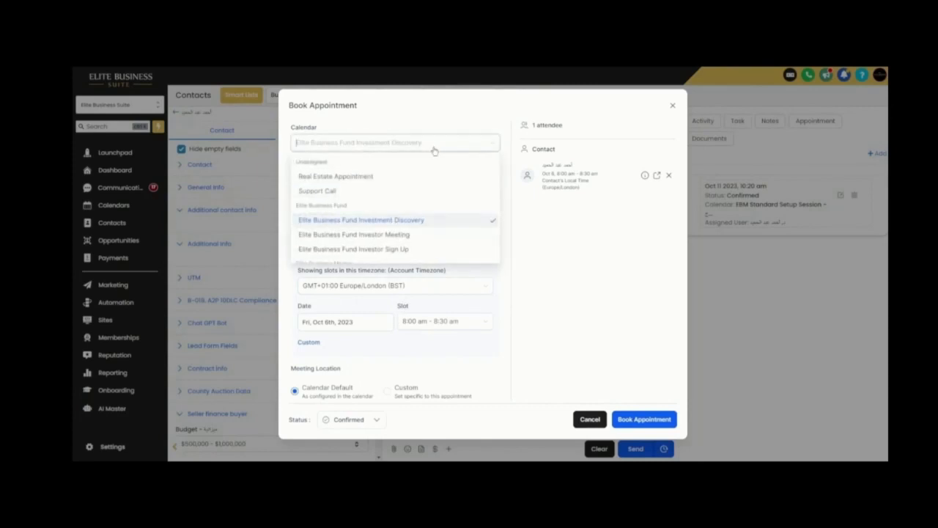
scroll(422, 220, "down", 5)
left_click(551, 301)
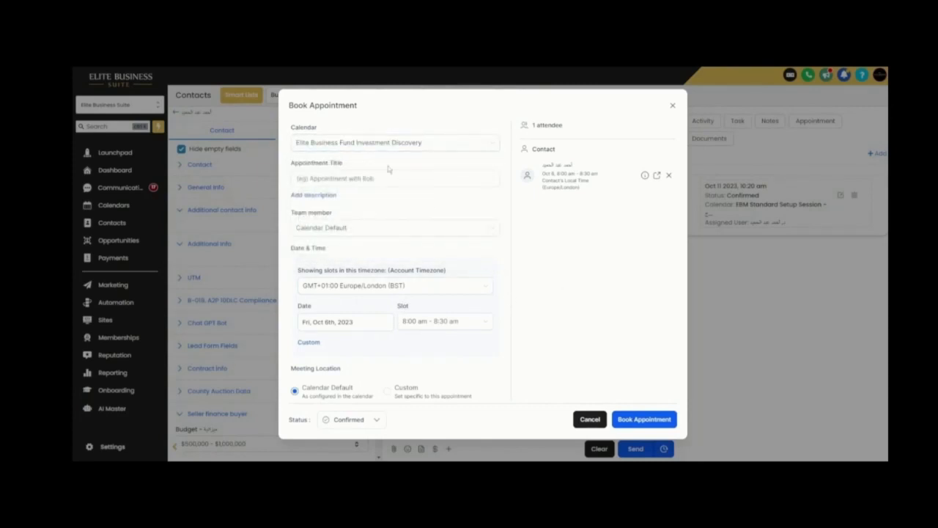
left_click(357, 180)
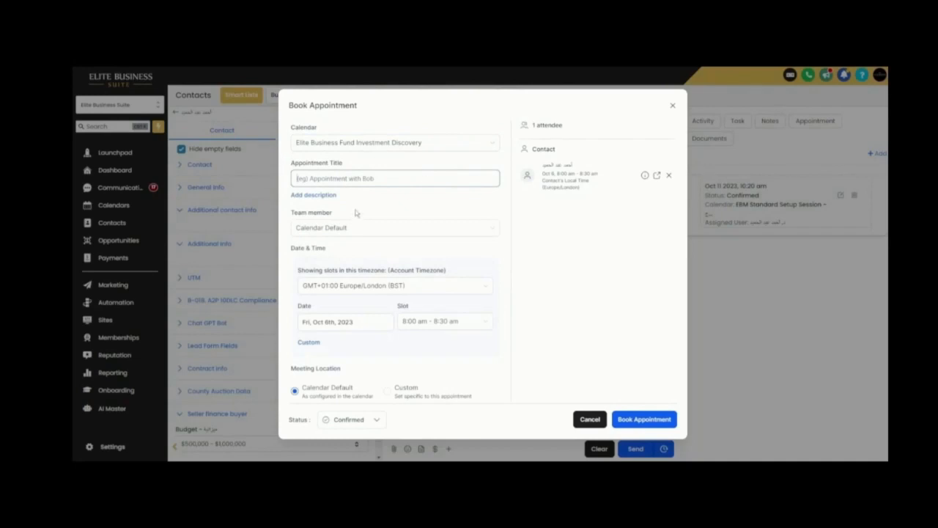
left_click(338, 231)
left_click(450, 215)
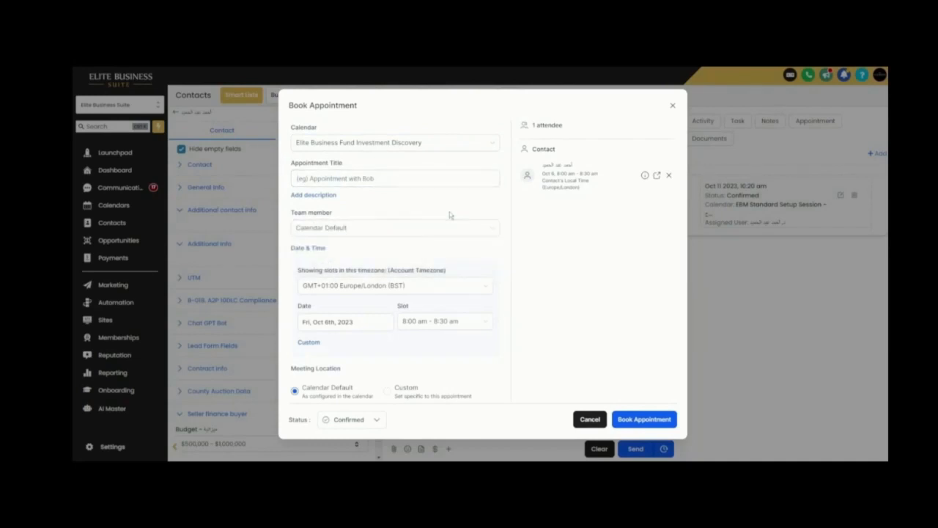
scroll(411, 311, "down", 1)
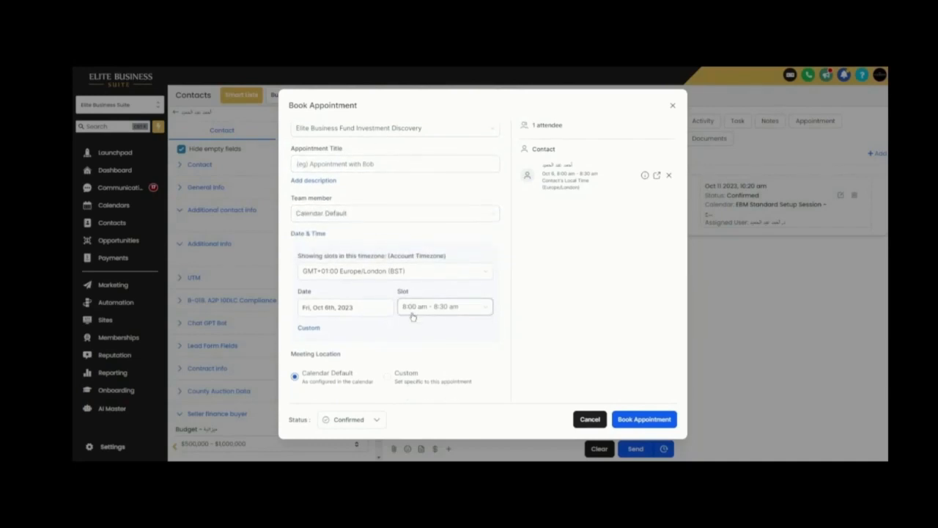
left_click(673, 106)
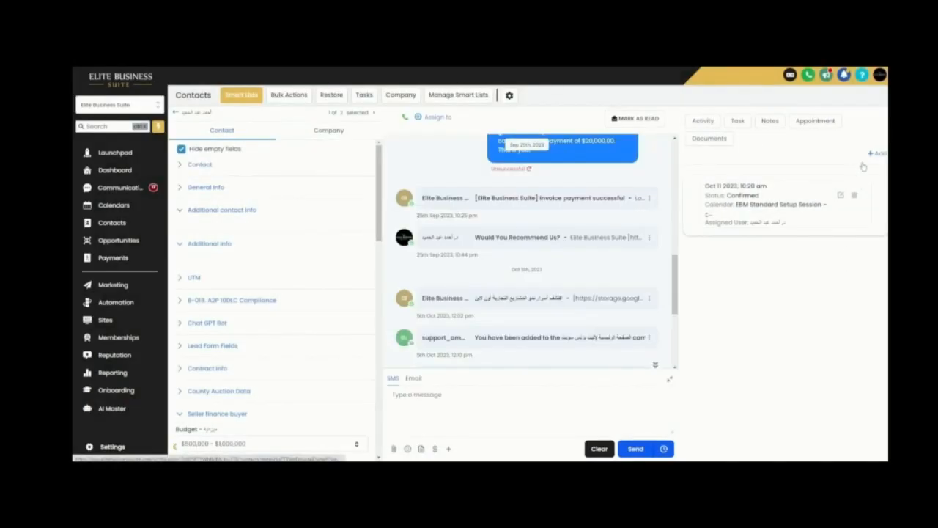
Step: View the contact's documents, including the internal ones, and browse the company detail fields
left_click(709, 138)
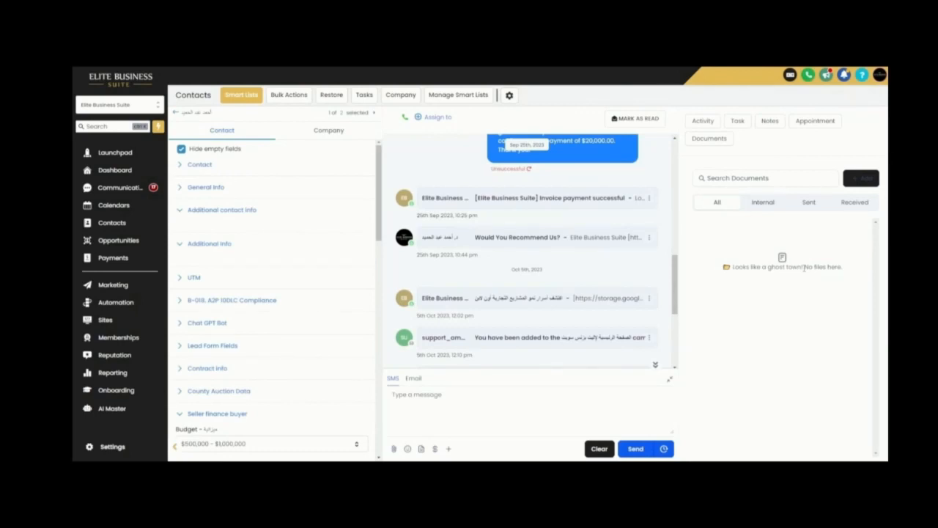
left_click(766, 204)
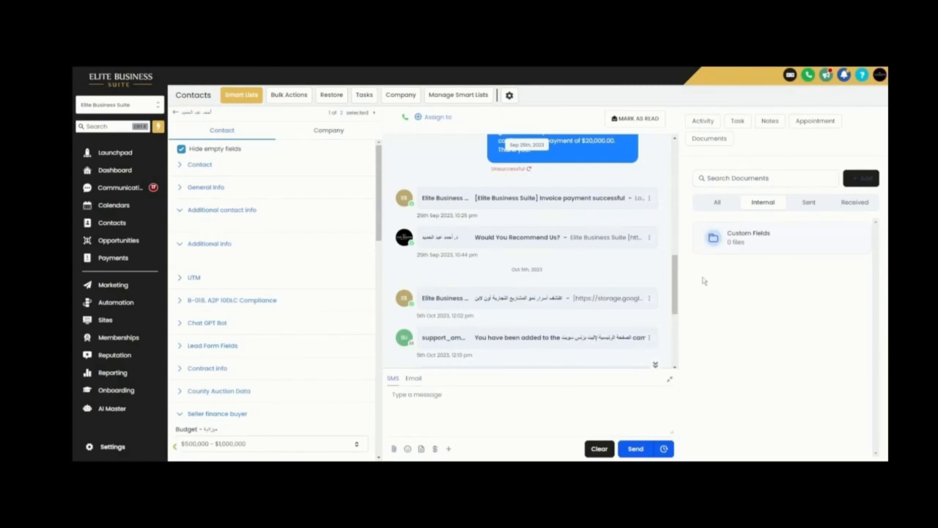
left_click(331, 131)
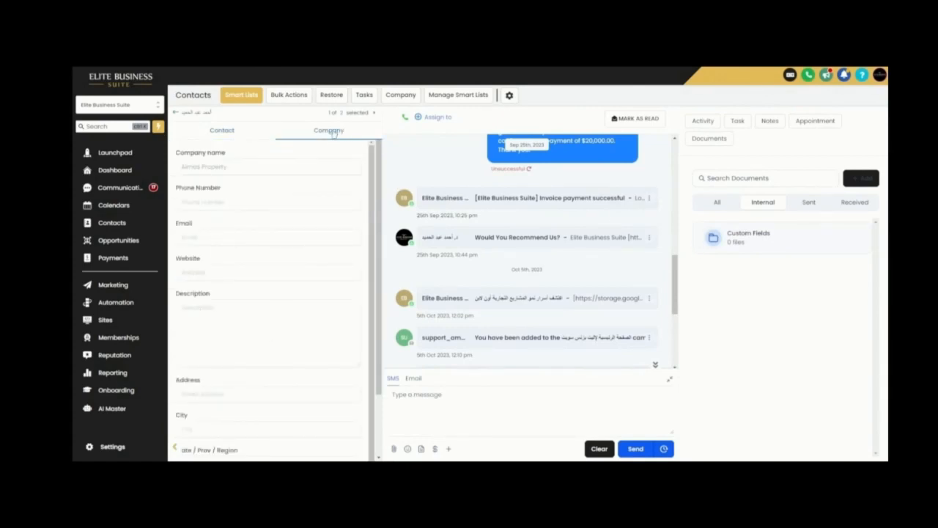
scroll(330, 280, "down", 2)
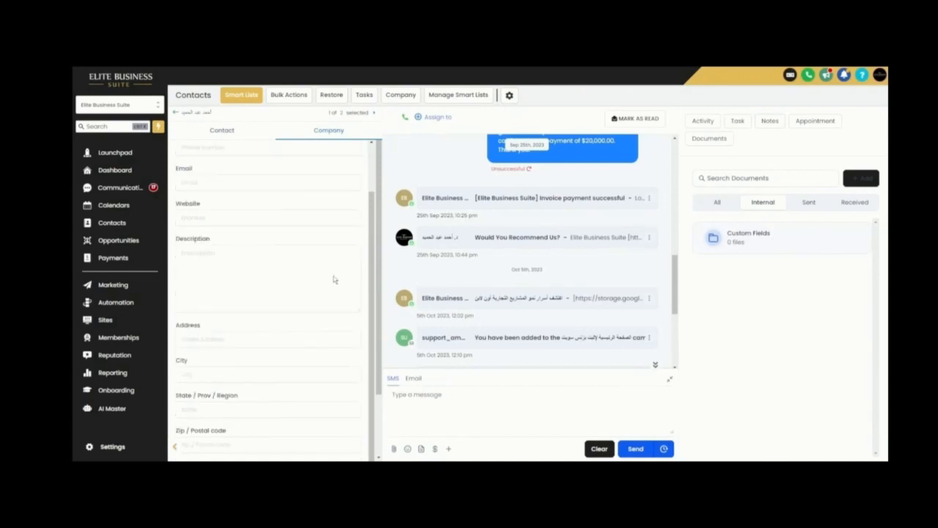
scroll(330, 280, "up", 1)
scroll(329, 280, "up", 1)
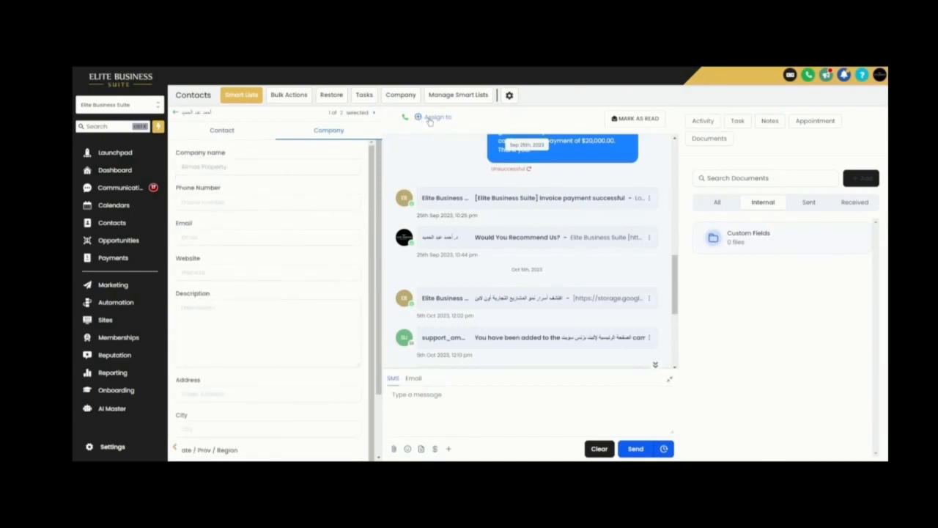
Step: Examine the users the contact can be assigned to and the options for calling the contact
left_click(429, 119)
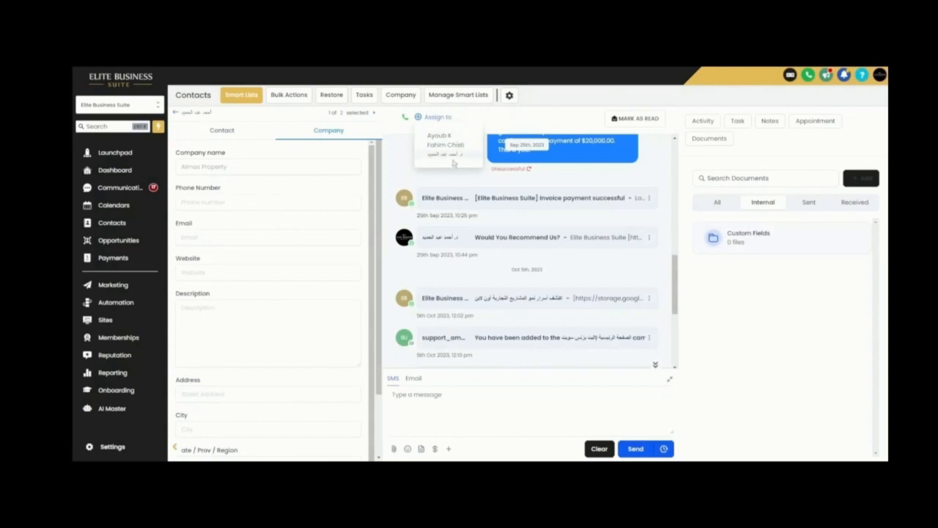
left_click(404, 118)
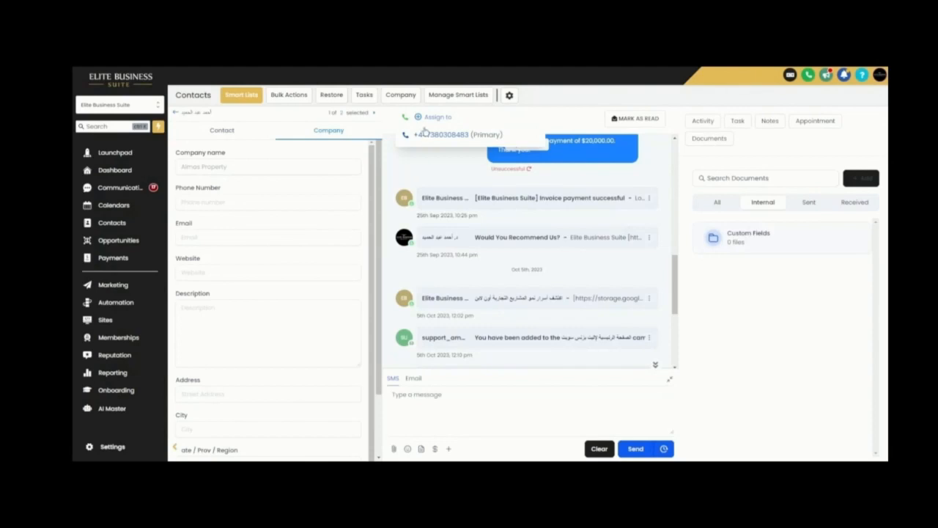
left_click(425, 137)
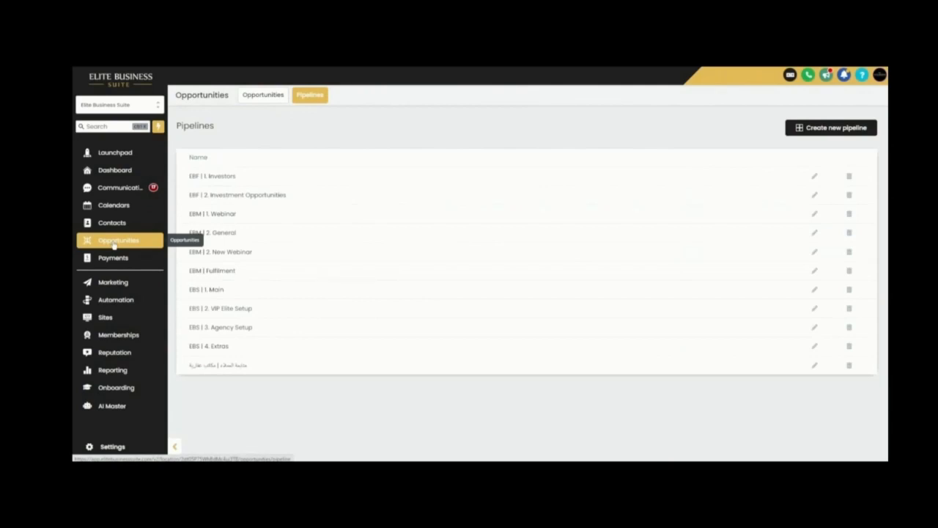
Step: Start a new opportunities pipeline named "Estate Agent Sales Pipeline"
left_click(820, 128)
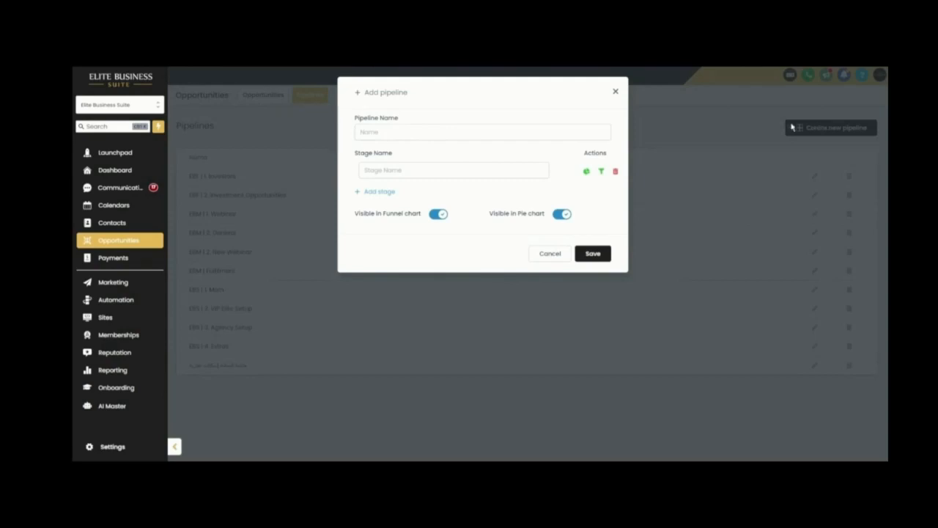
left_click(505, 131)
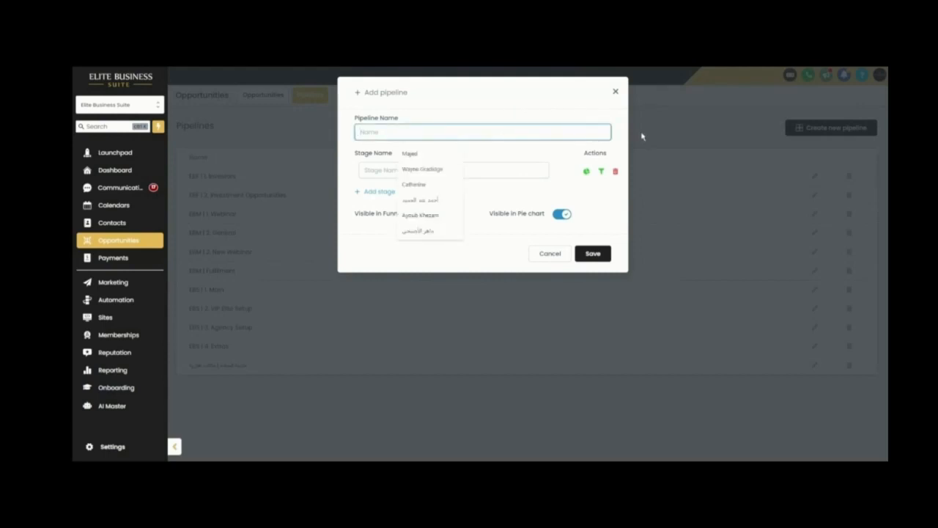
type("S")
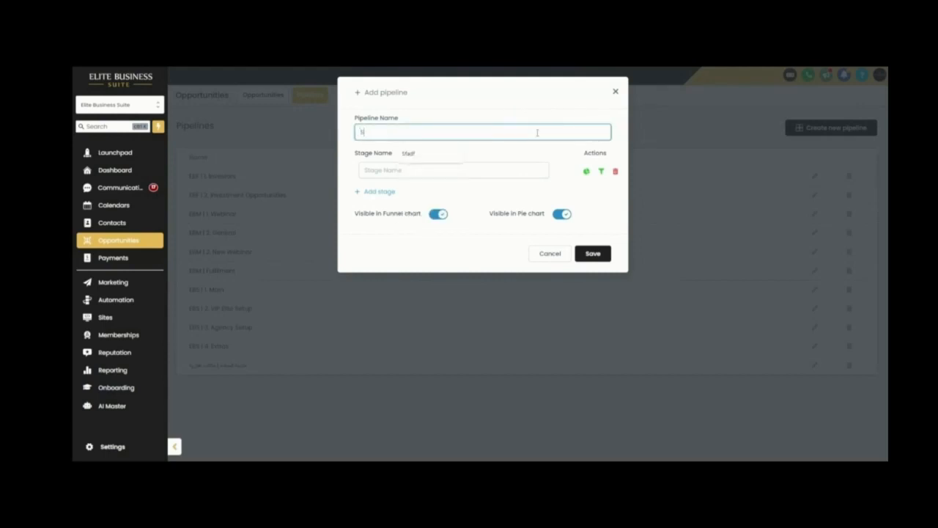
key("BackSpace")
type("S")
key("BackSpace")
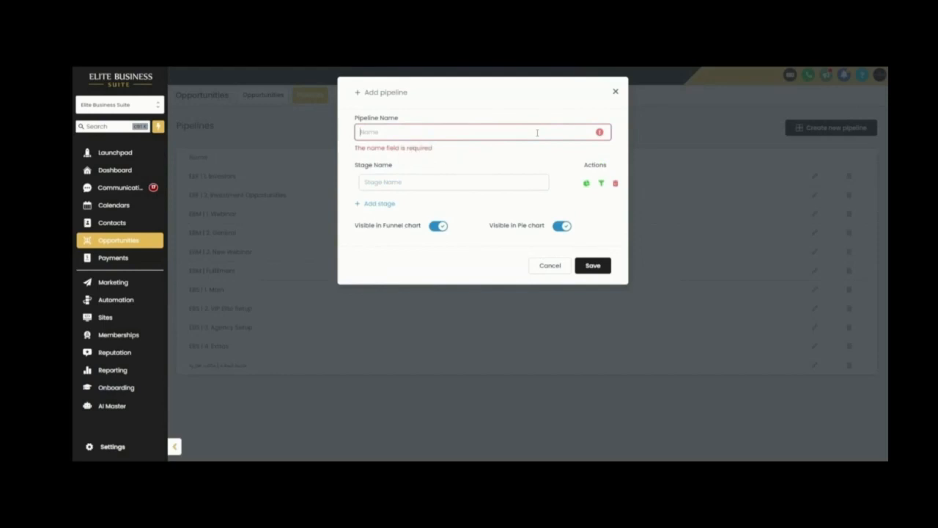
type("Es")
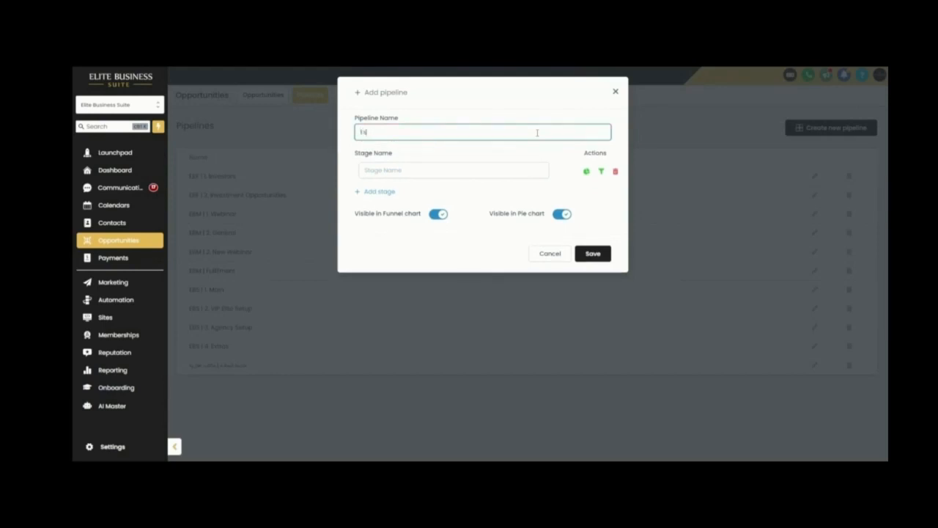
type("tate Agent Sales Pipeline")
Step: Add the stages Lead, Offer Made, Finance Approved, Deposit Paid and Purchase Completion to the new pipeline and save it
left_click(511, 174)
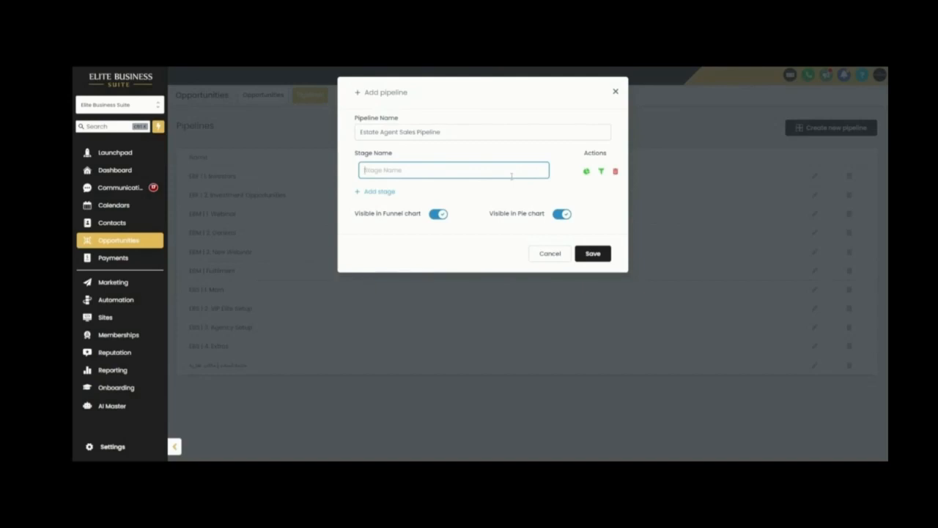
type("Lead")
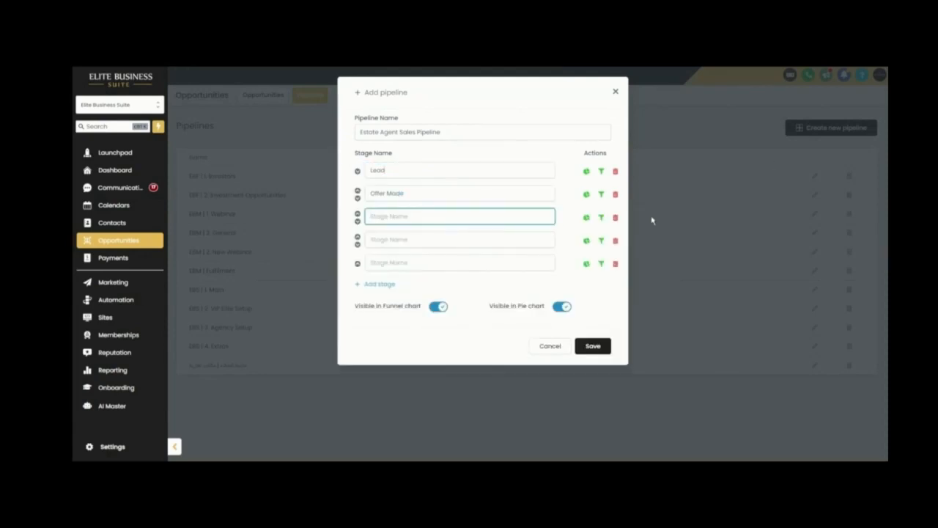
type("Finance Approved")
key("Tab")
type("Deposit")
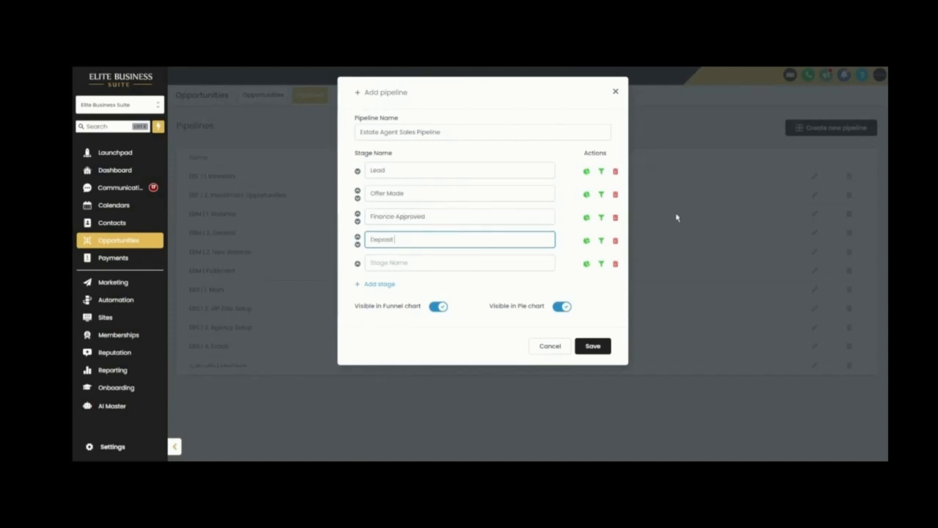
type(" Paid")
key("Tab")
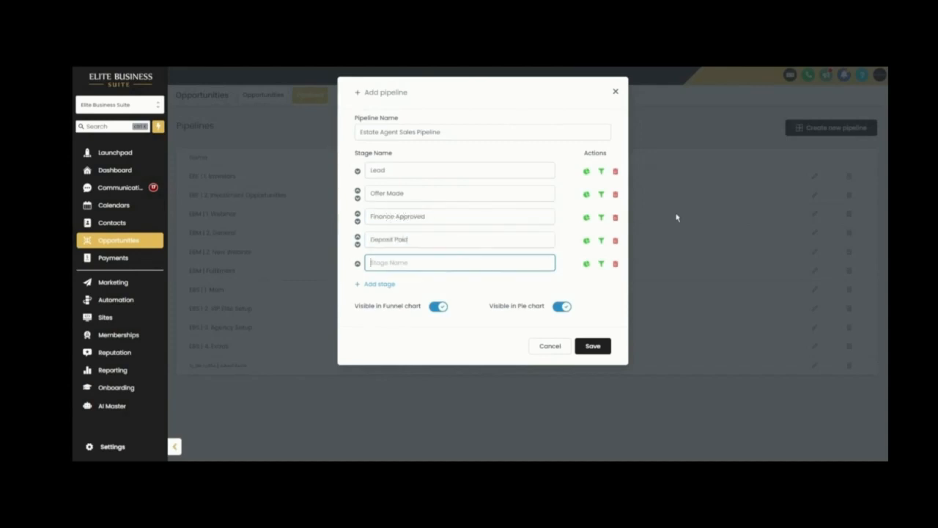
type("Purchase Completion")
left_click(590, 349)
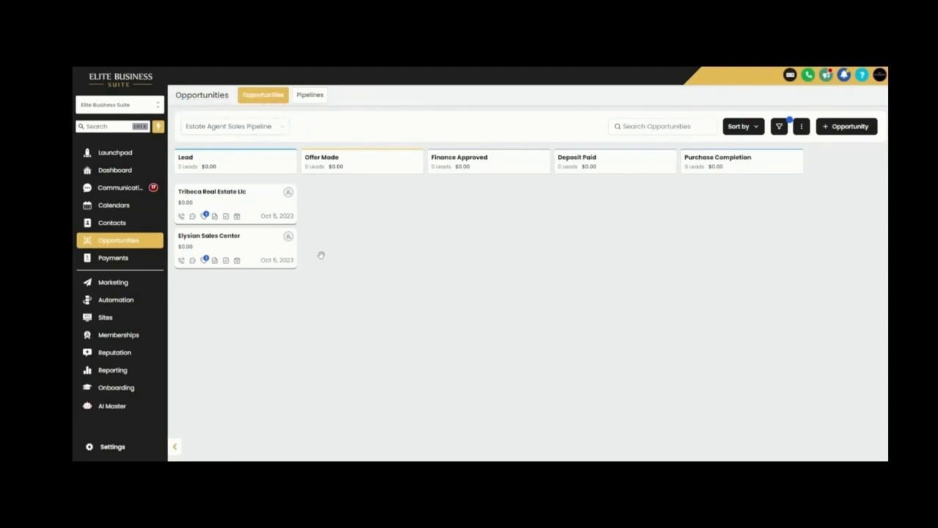
Step: Start a new opportunity for the contact Corsa Real Estate and set its opportunity value to $200000
left_click(841, 132)
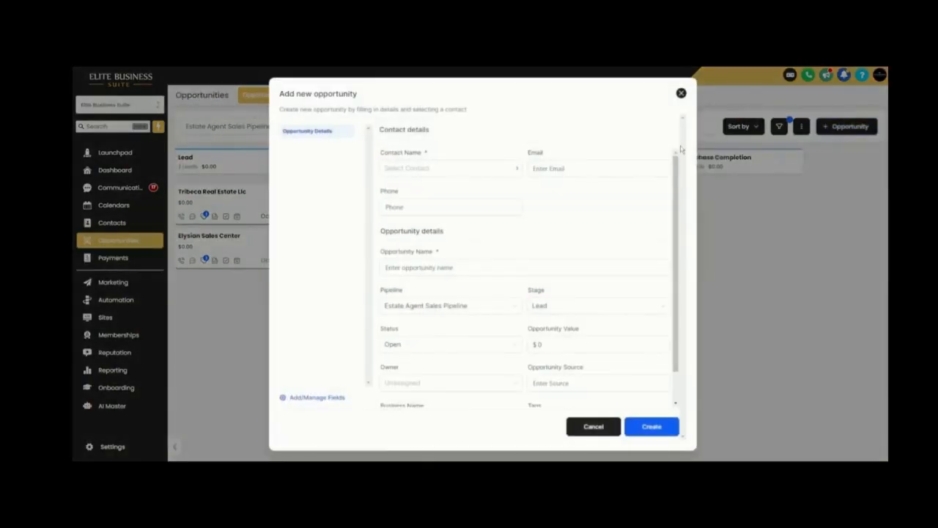
left_click(485, 173)
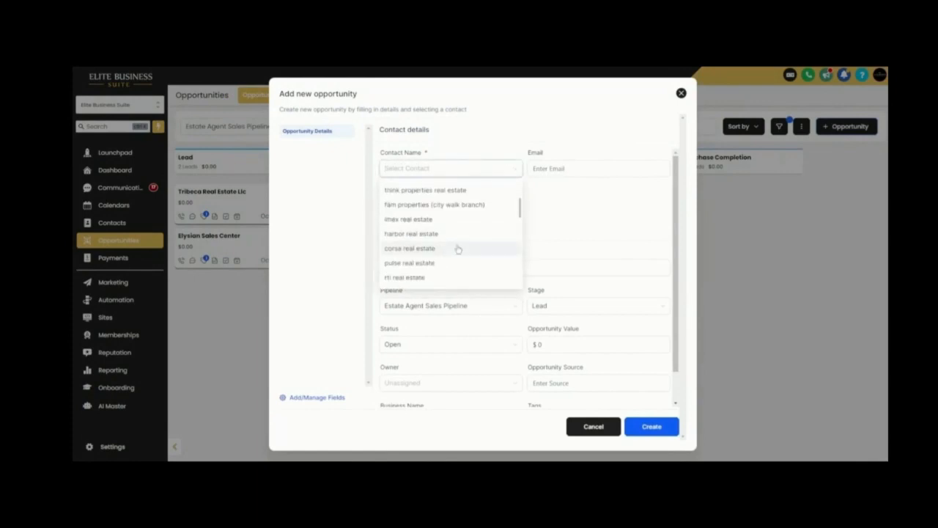
left_click(458, 250)
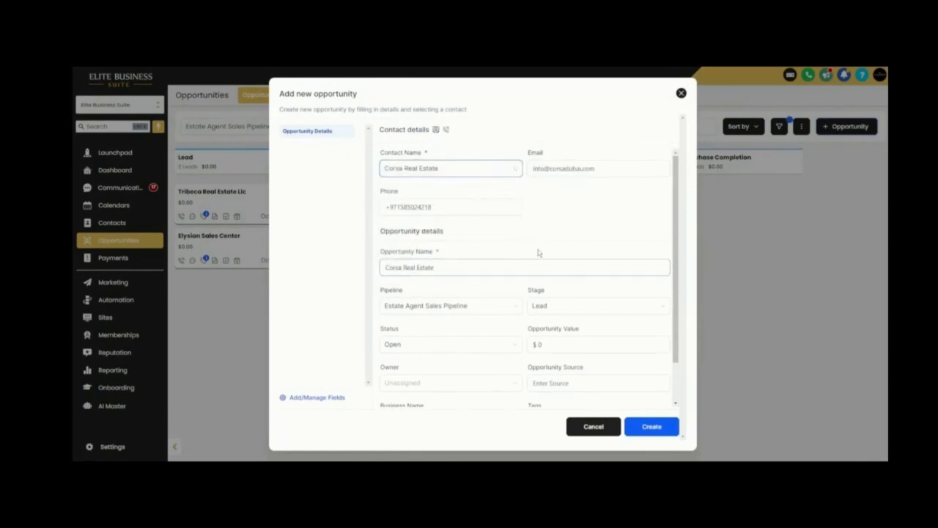
scroll(481, 348, "down", 2)
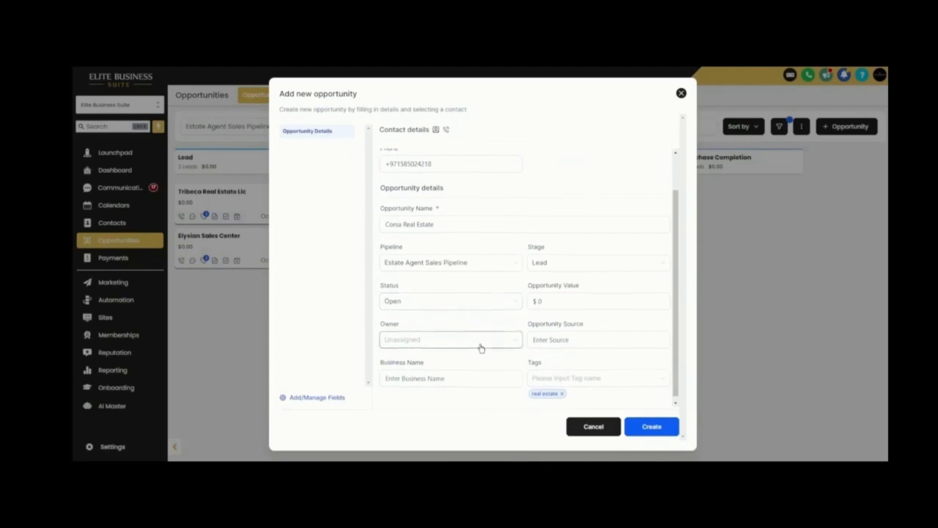
double_click(540, 297)
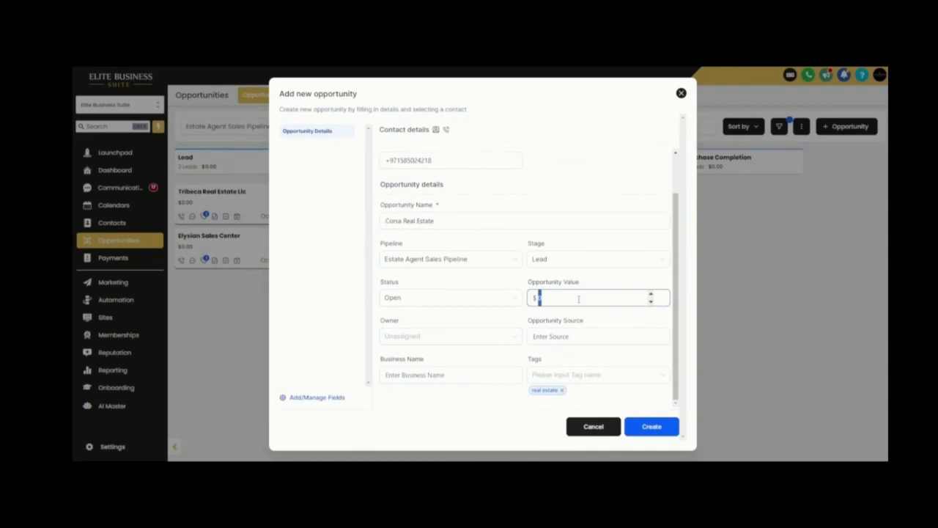
type("200000")
Step: Review the owner, source and other opportunity details, leaving them as they are, and create the Corsa Real Estate opportunity
left_click(505, 337)
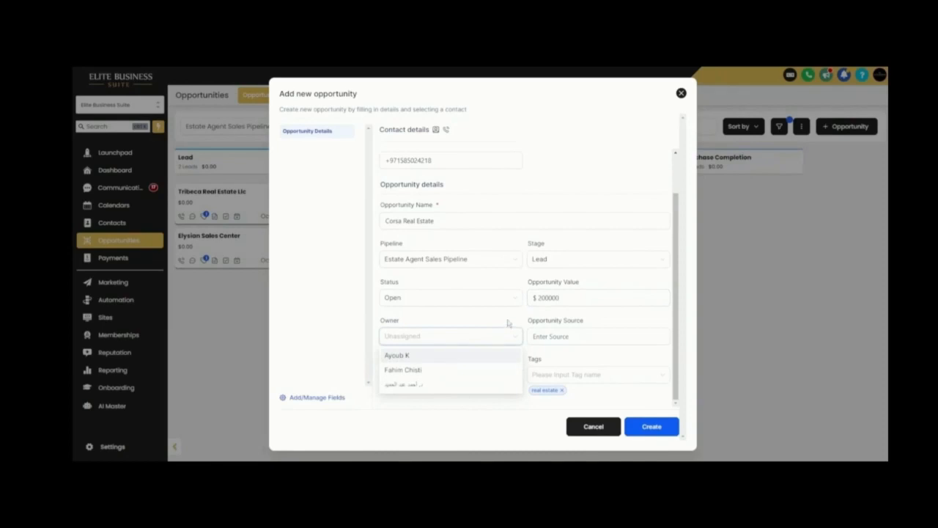
left_click(558, 335)
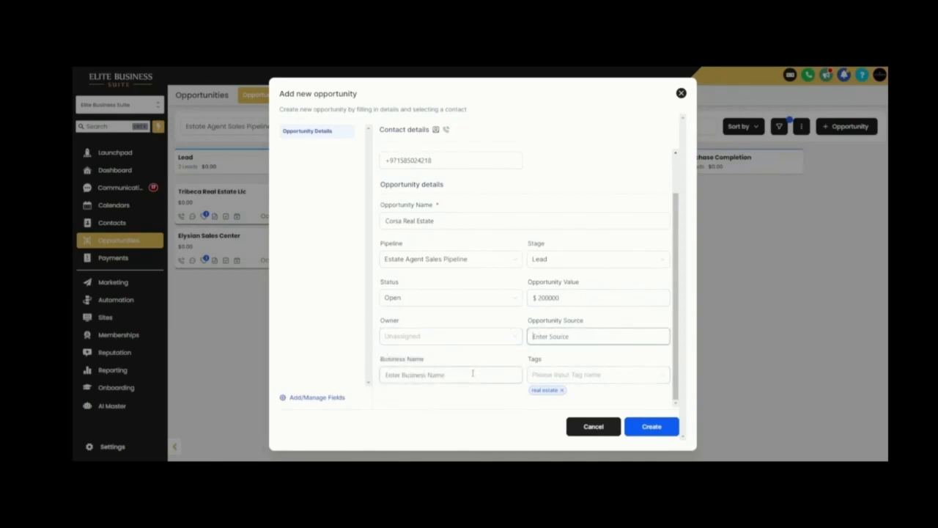
scroll(482, 323, "up", 1)
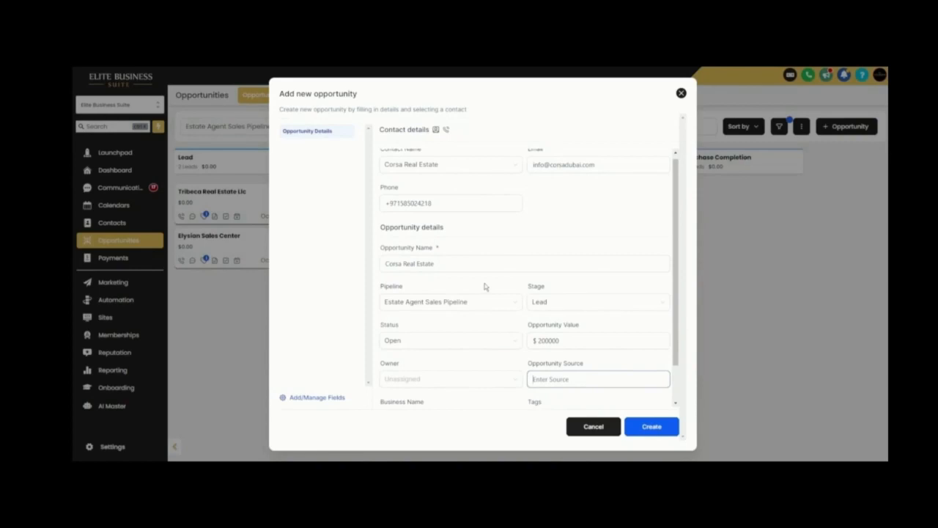
scroll(503, 293, "down", 2)
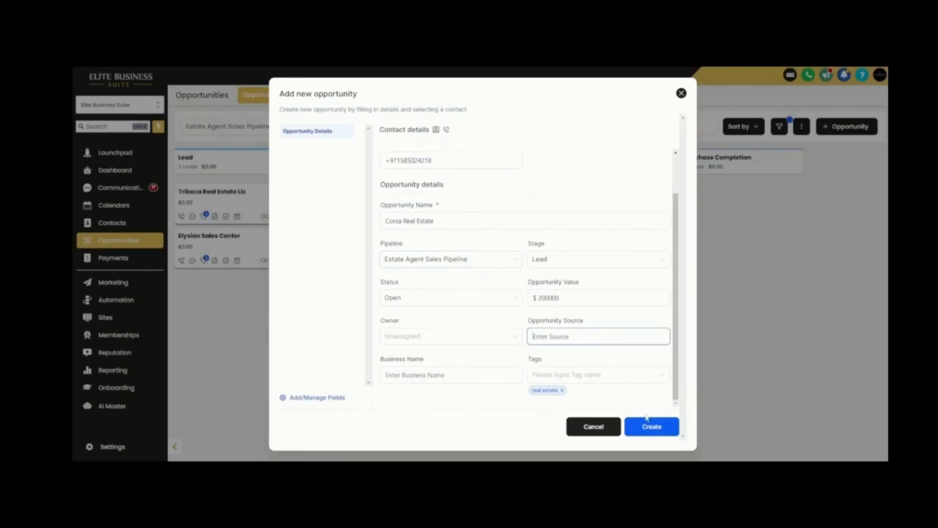
left_click(650, 425)
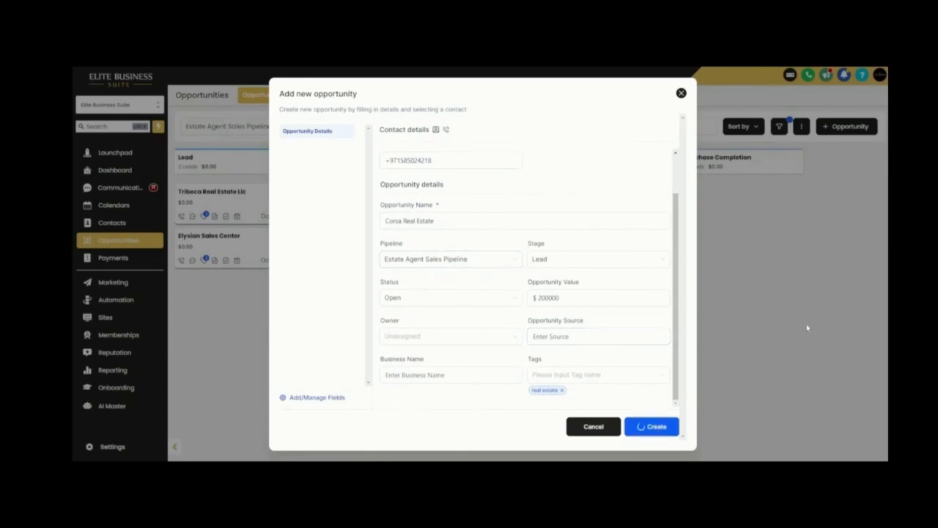
left_click(681, 93)
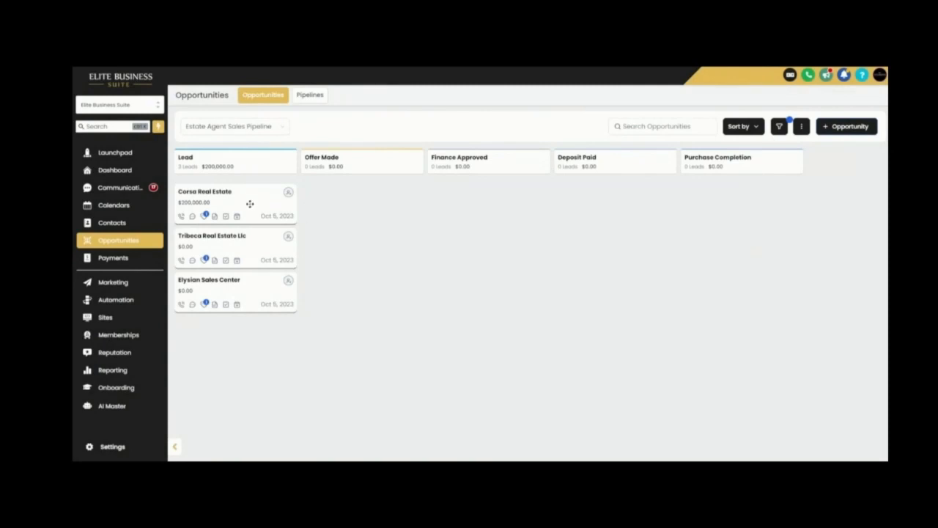
Step: Move the Corsa Real Estate opportunity from the Lead stage to Offer Made
mouse_move(250, 204)
left_mouse_down()
mouse_move(400, 203)
mouse_move(257, 199)
left_mouse_up()
left_click_drag(261, 196, 401, 195)
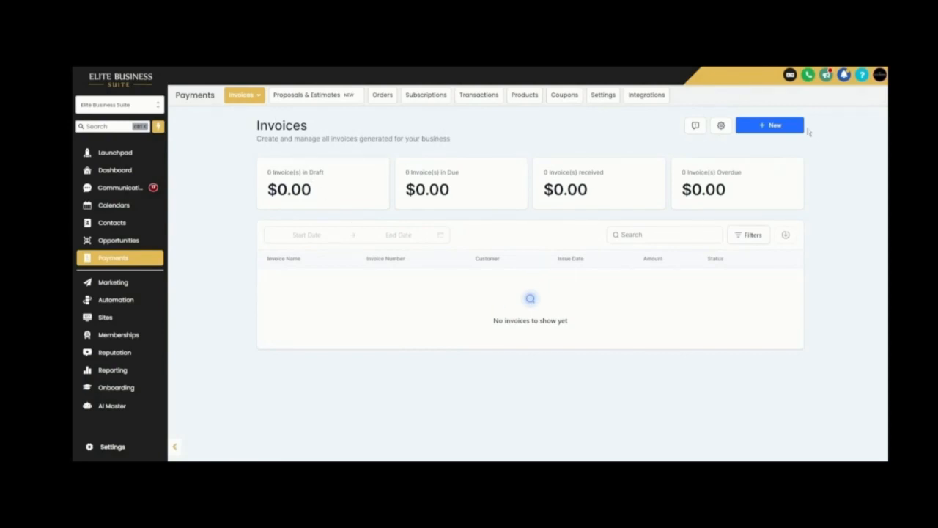
Step: View the recurring invoice templates in Payments and return to the list of all invoices
left_click(241, 96)
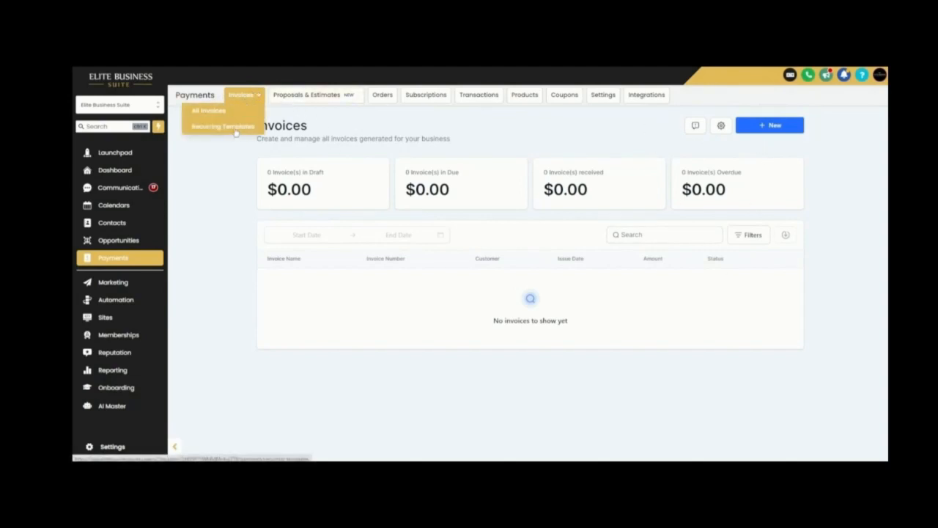
left_click(234, 129)
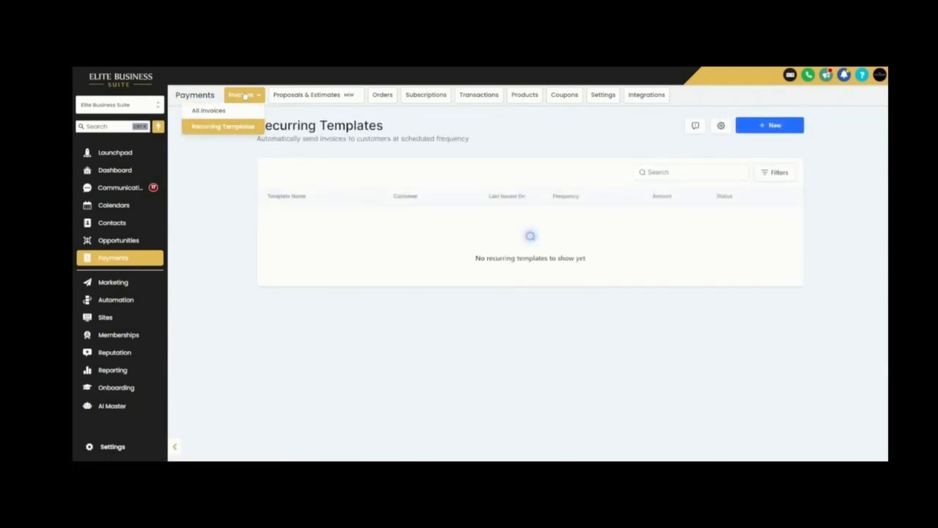
left_click(212, 110)
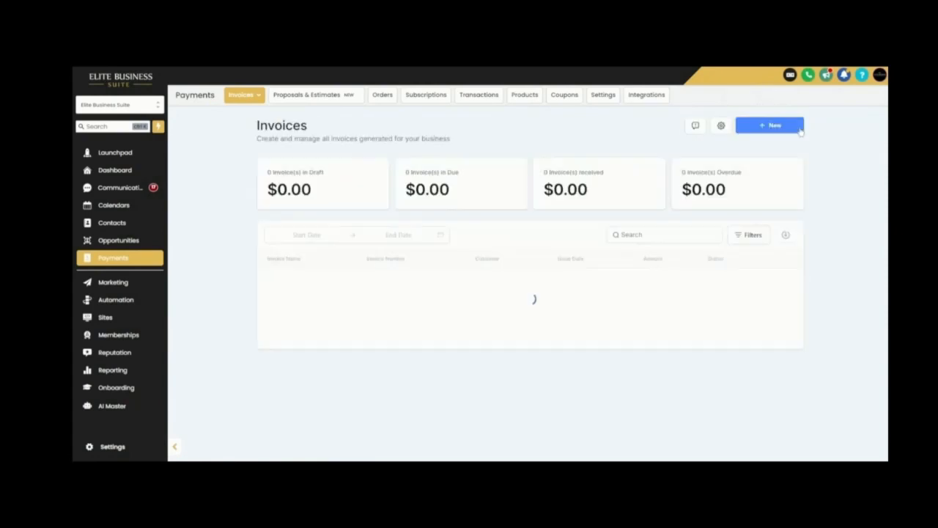
Step: Create a new invoice and choose Harbor Real Estate as the client it is billed to
left_click(777, 128)
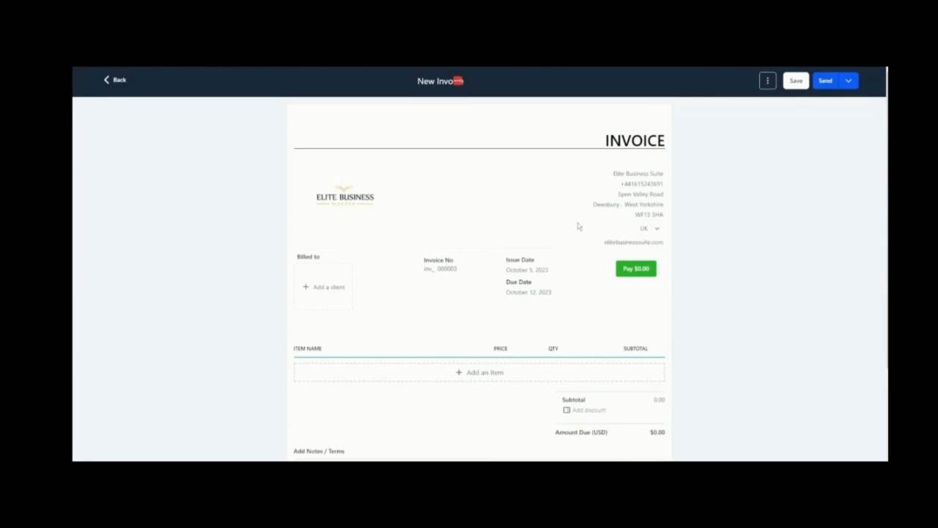
scroll(331, 273, "down", 1)
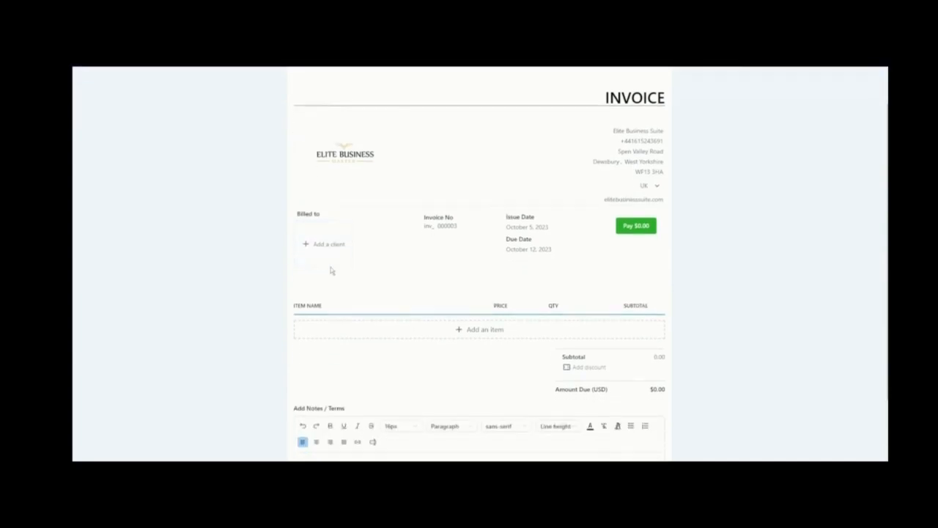
left_click(327, 250)
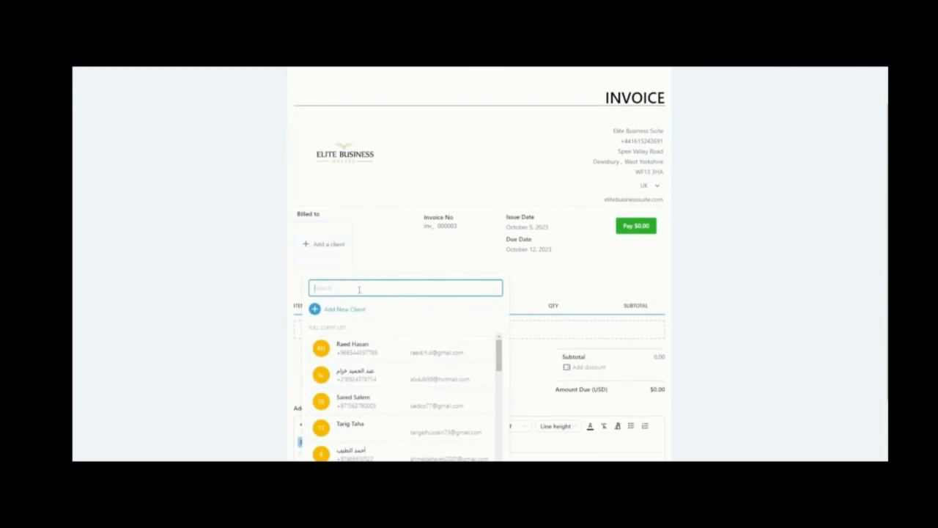
scroll(381, 401, "down", 5)
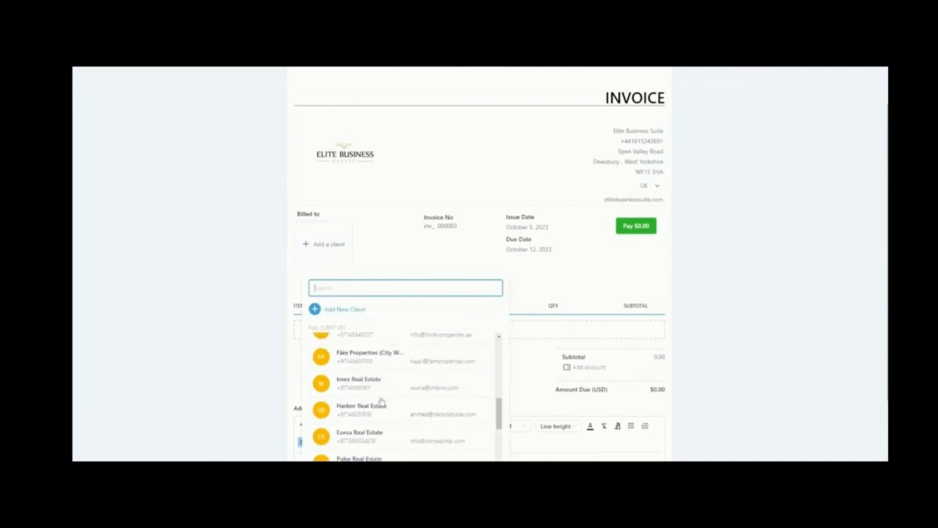
scroll(366, 367, "down", 1)
left_click(355, 370)
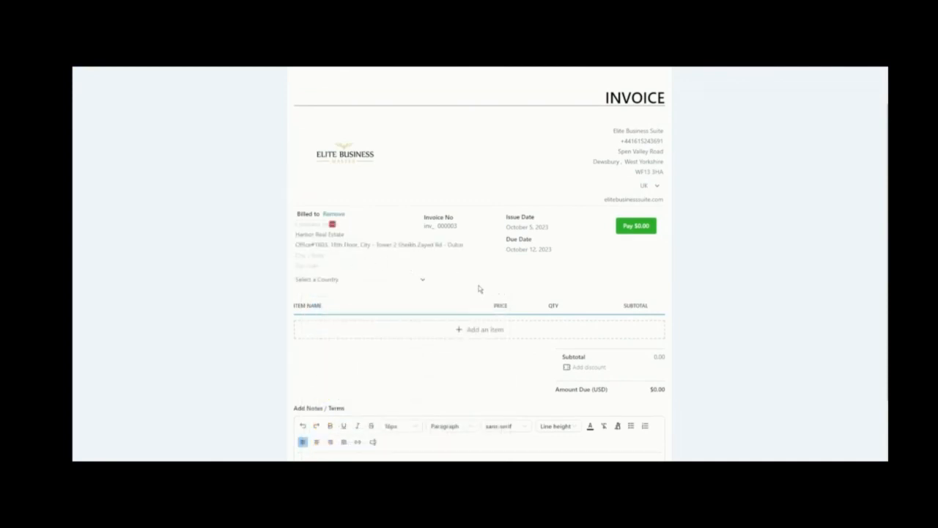
Step: Set the country in the invoice's billing address to United Arab Emirates
left_click(422, 280)
scroll(356, 333, "down", 15)
left_click(357, 333)
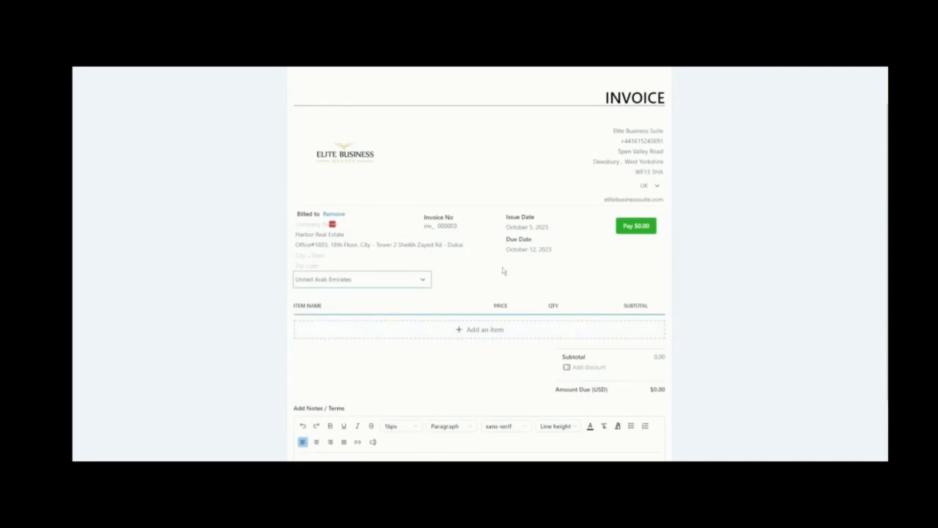
Step: Start a new invoice item with the product name "Deposit" and the product type "A service"
left_click(472, 331)
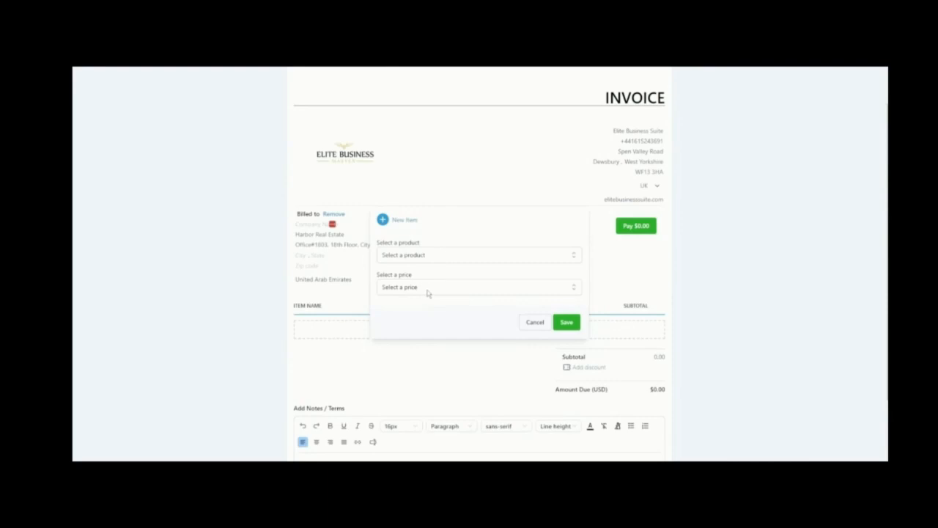
left_click(403, 222)
left_click(494, 220)
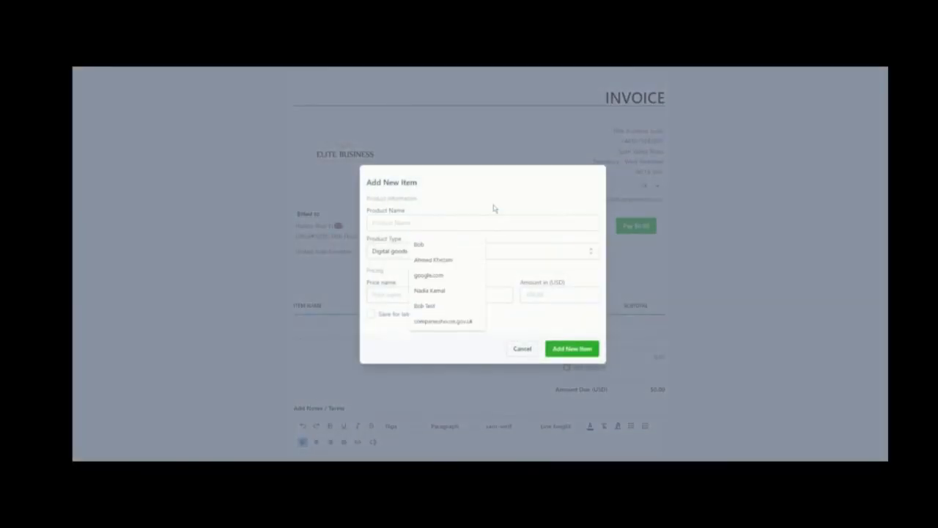
left_click(494, 221)
left_click(510, 224)
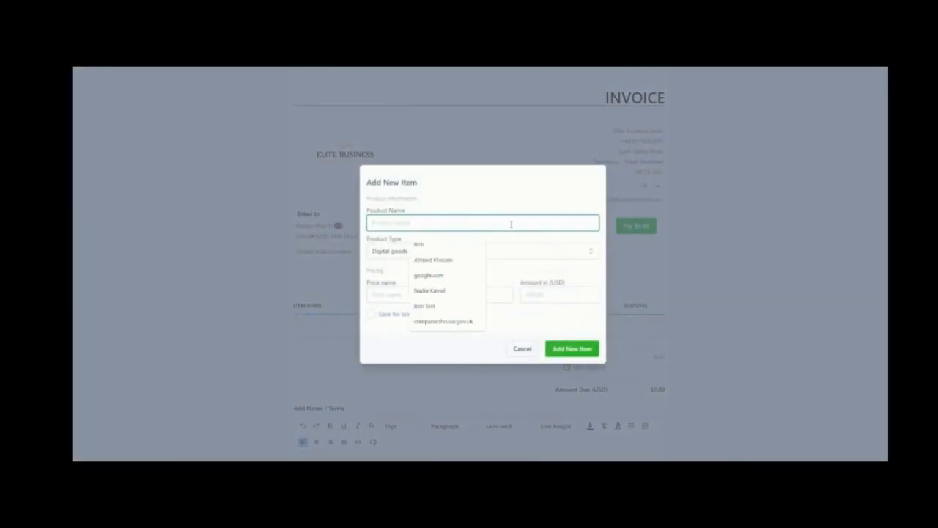
type("Deposit")
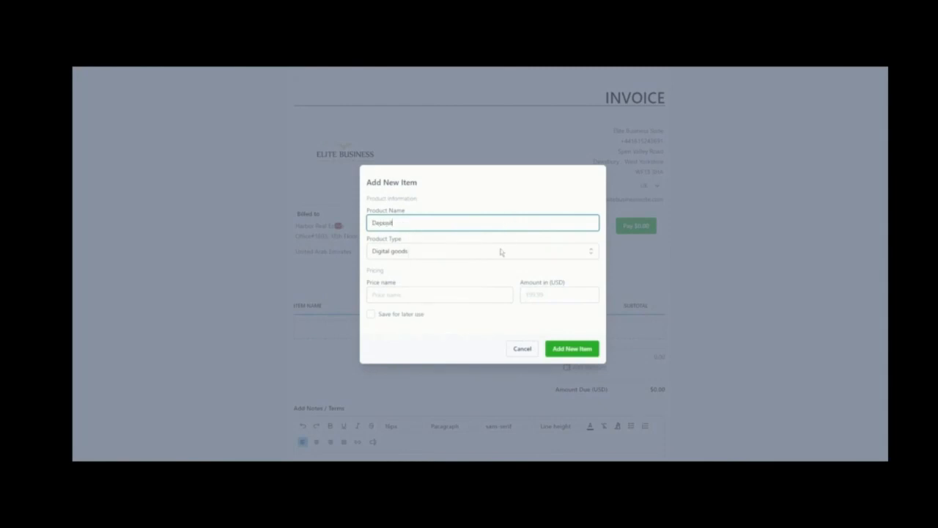
left_click(501, 253)
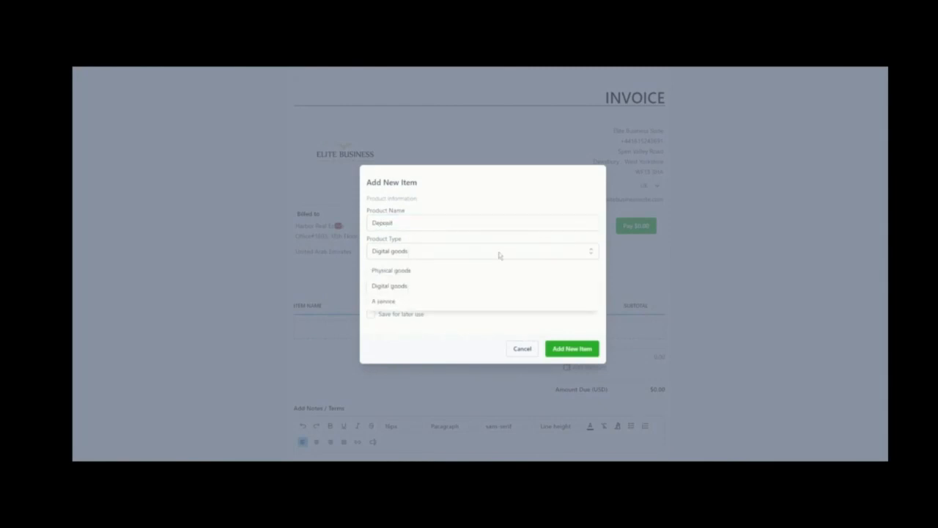
left_click(404, 301)
Step: Name the item's price "5k Deposit", set its amount to 5000 USD and add the item to the invoice
left_click(394, 296)
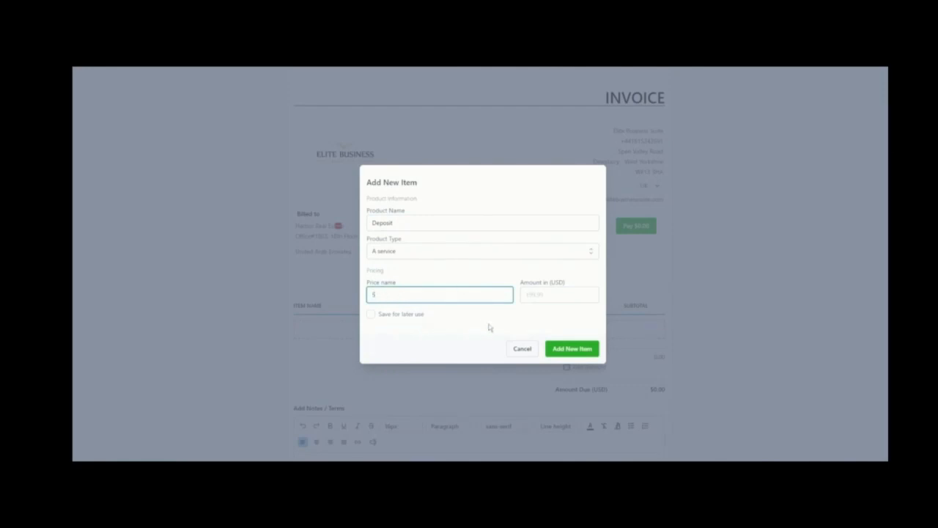
type("k Deposit")
key("Tab")
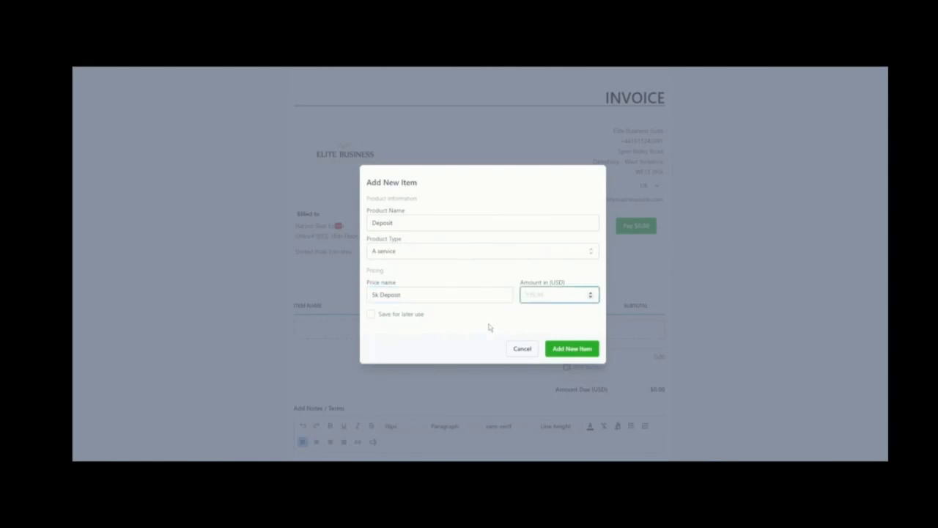
type("5000")
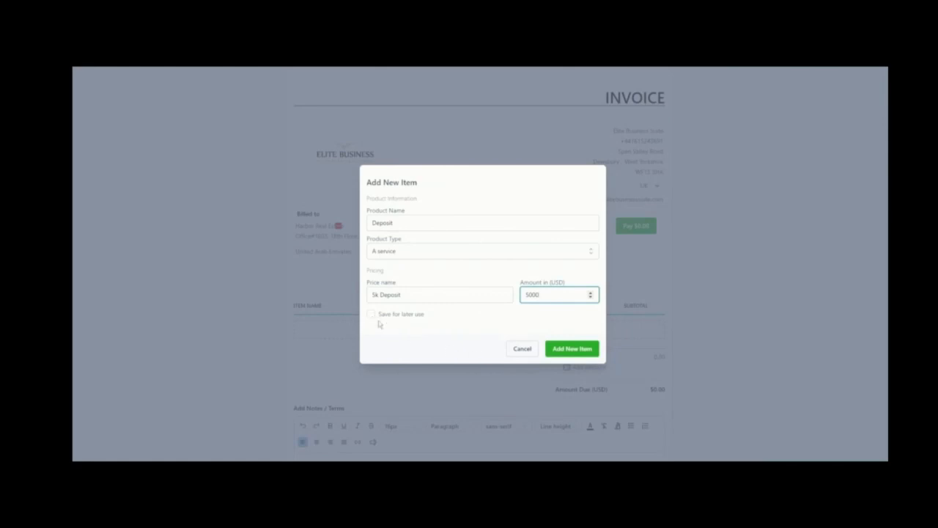
left_click(575, 352)
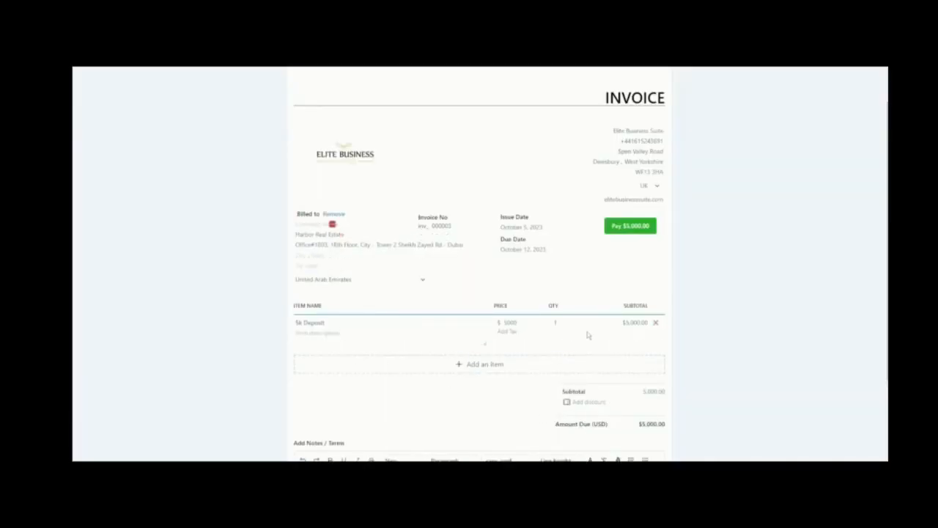
Step: Review the deposit invoice down to its notes and terms section and proceed to sending it
scroll(587, 332, "down", 3)
left_click(328, 398)
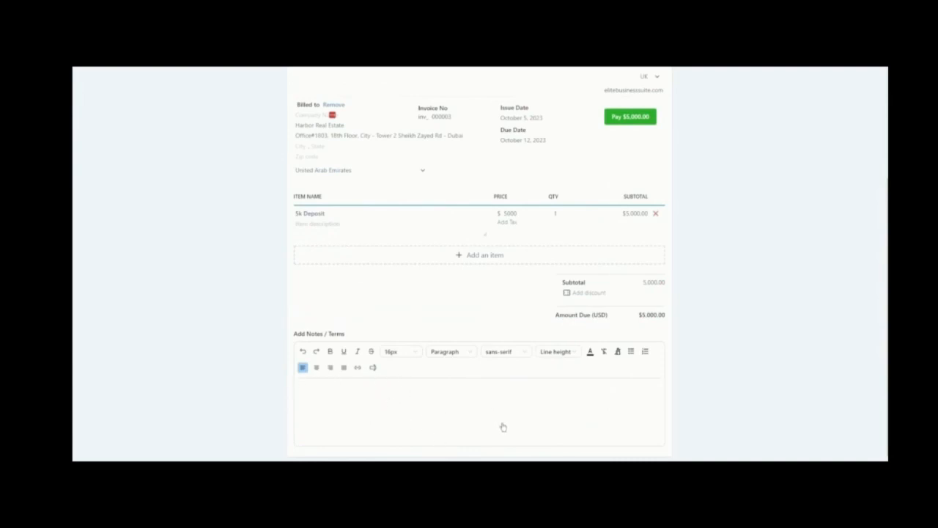
scroll(503, 426, "up", 4)
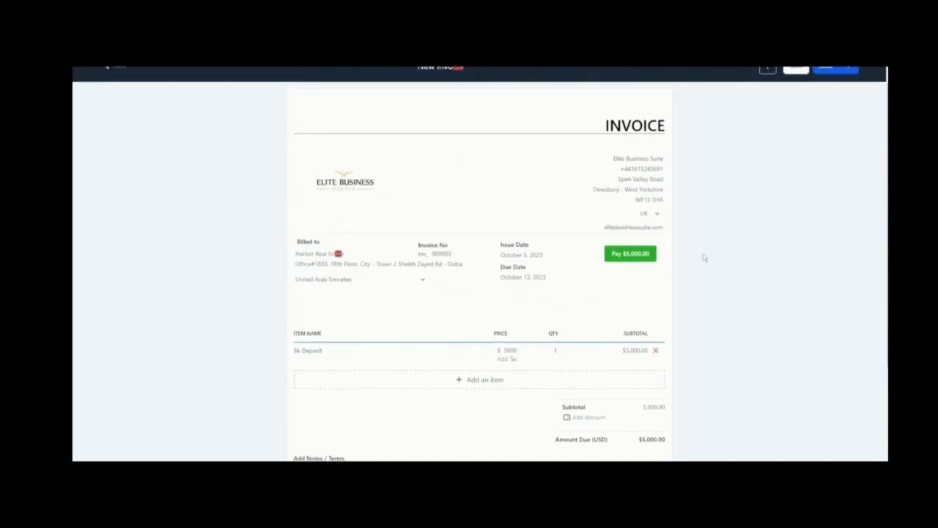
left_click(831, 84)
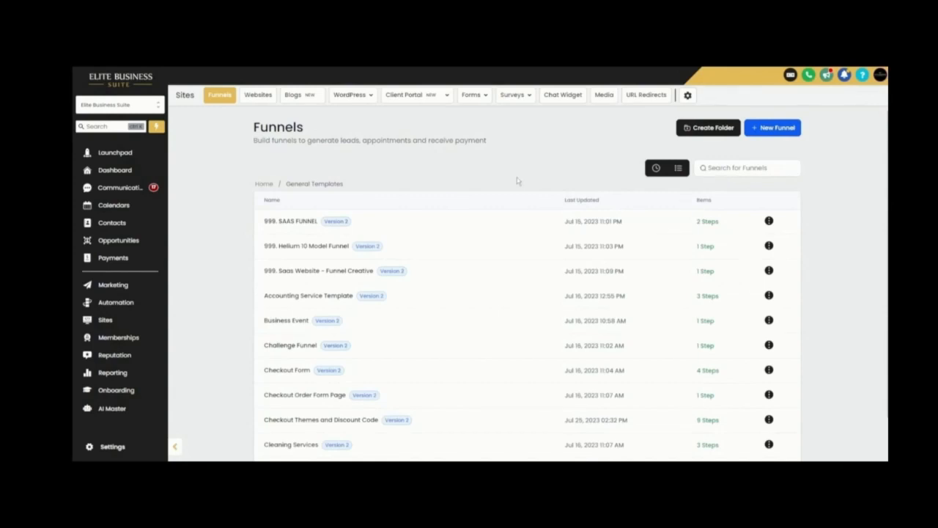
Step: Open the Accounting Service Template funnel from the General Templates folder and view its Appointment step
mouse_move(475, 101)
scroll(406, 346, "down", 1)
scroll(406, 345, "up", 1)
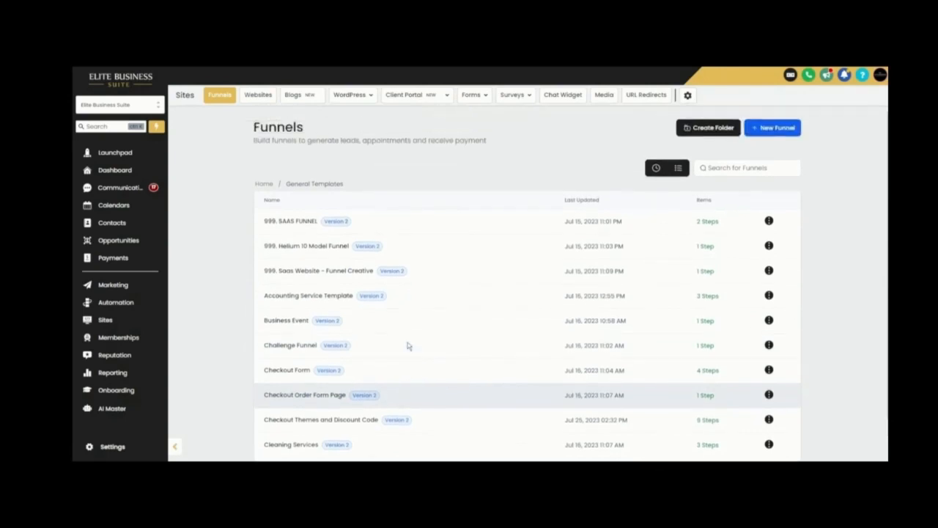
left_click(359, 306)
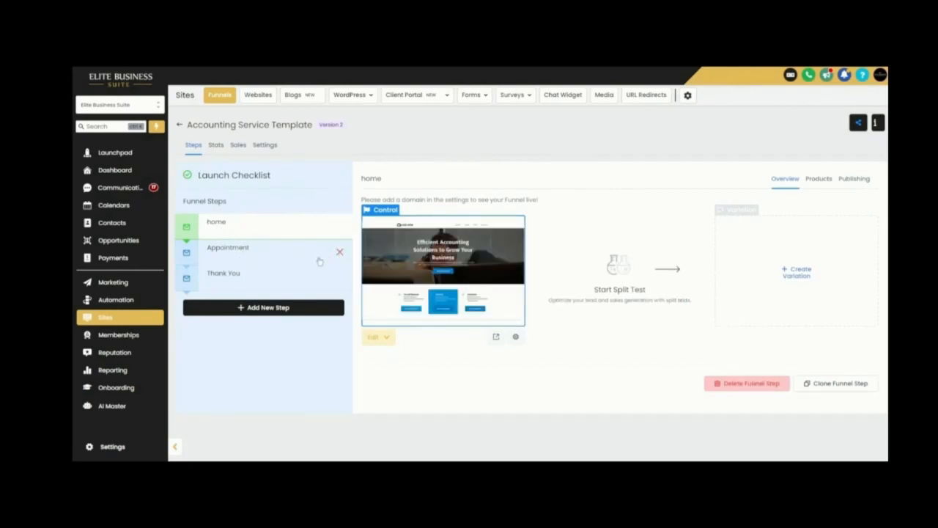
left_click(239, 257)
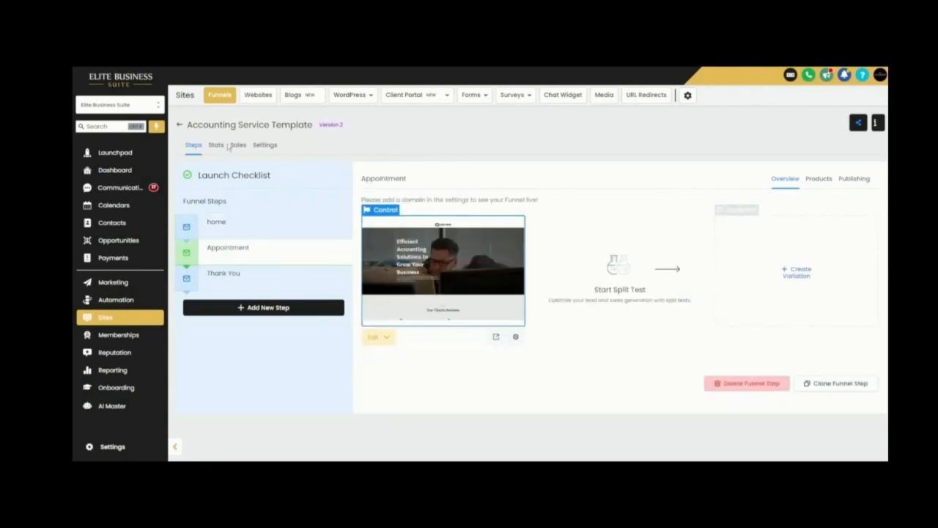
Step: Browse the general website templates and open the Business Coaching Website
left_click(258, 96)
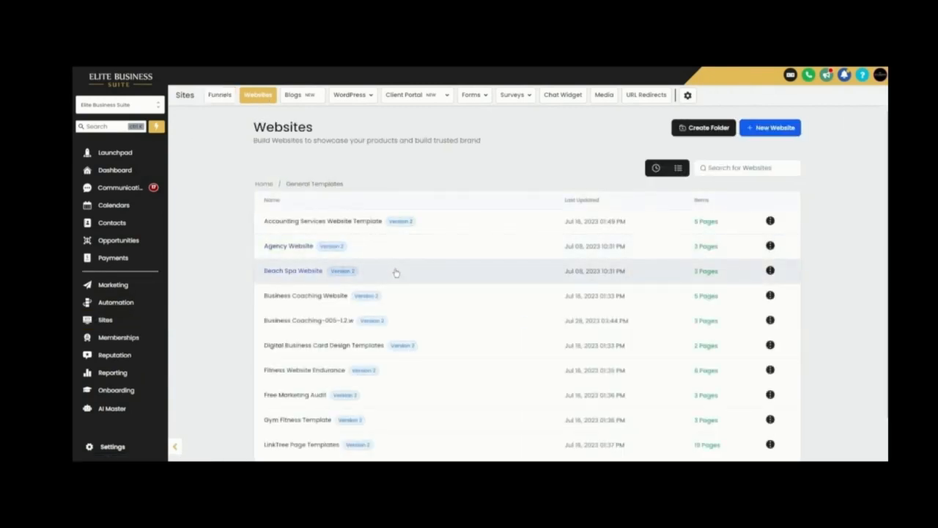
scroll(396, 272, "down", 2)
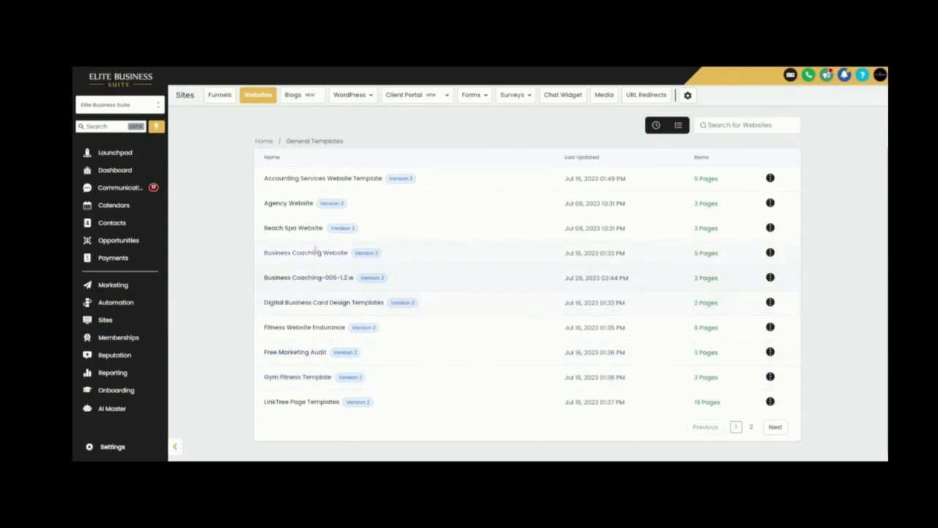
left_click(315, 253)
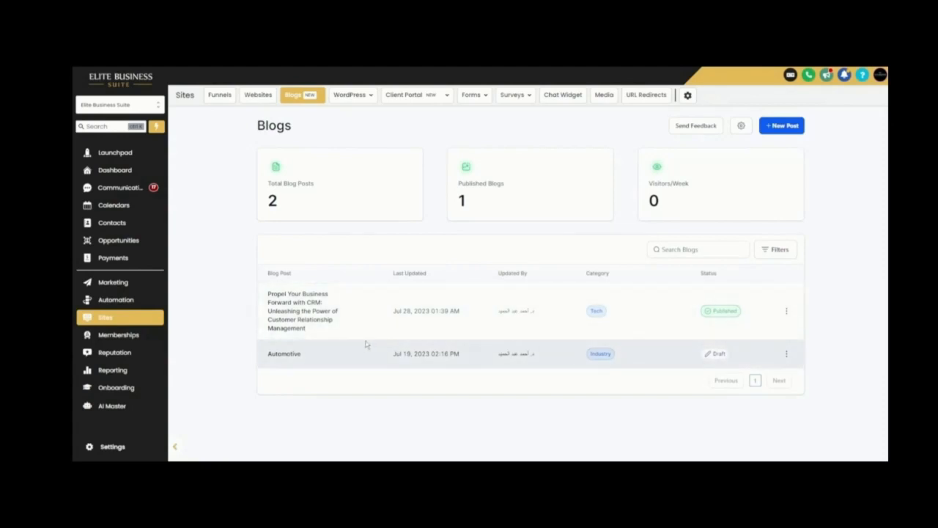
Step: View the WordPress hosting dashboard and the client portal's domain setup page with its sub-domain and custom domain settings
mouse_move(356, 99)
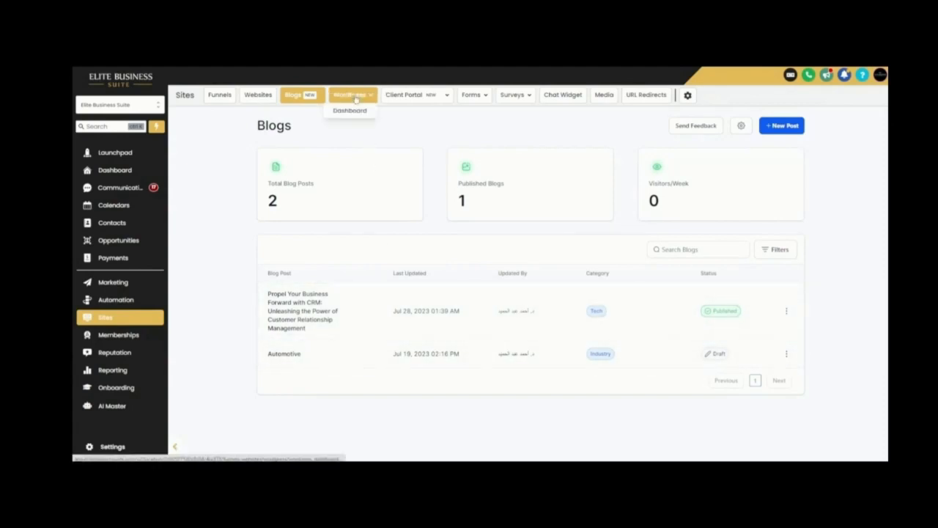
left_click(356, 112)
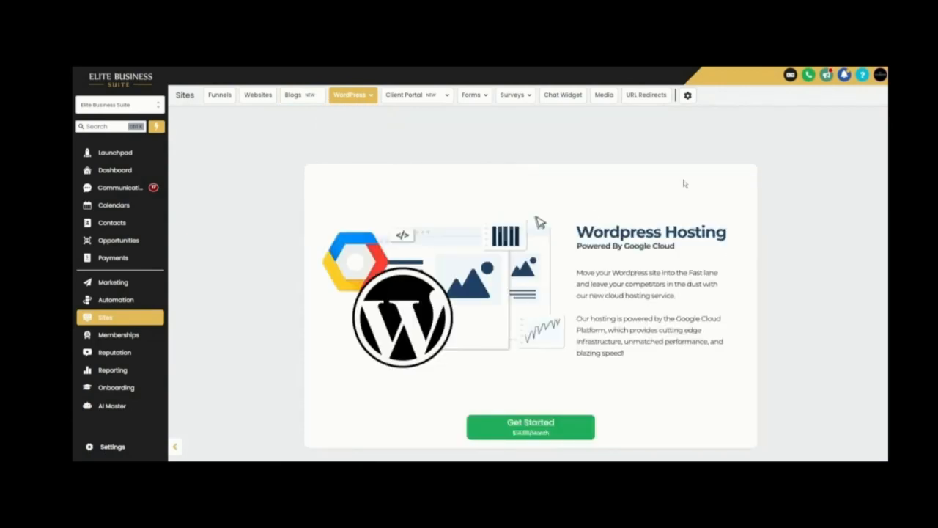
mouse_move(411, 95)
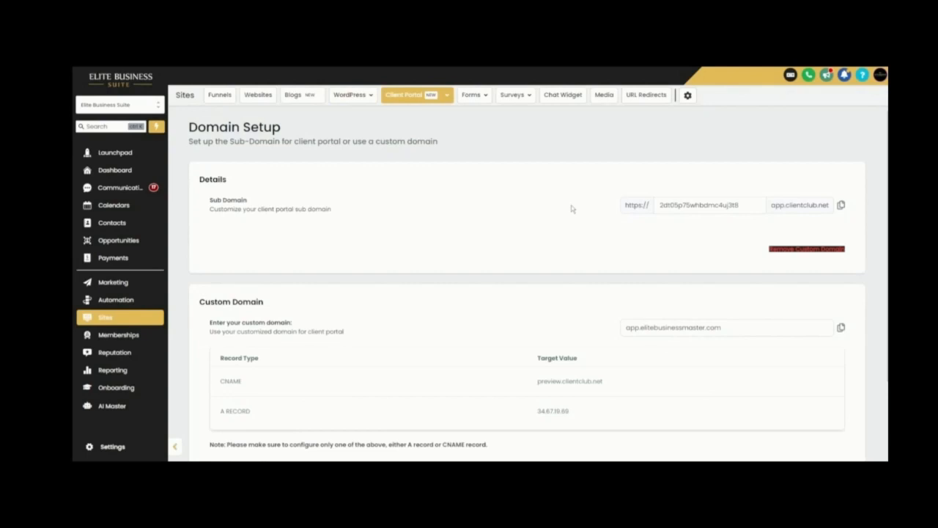
scroll(571, 207, "down", 2)
scroll(591, 392, "up", 2)
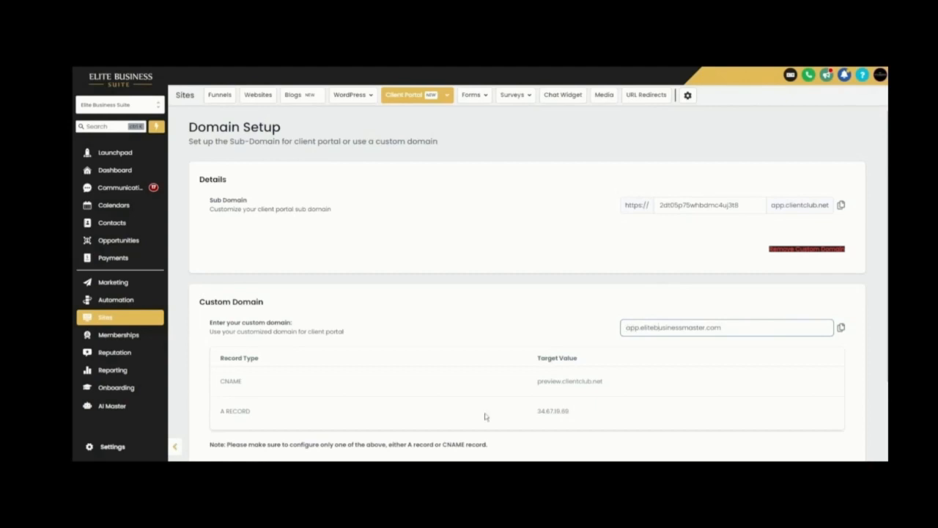
Step: View the forms in the form builder and open the Templates folder in Surveys
mouse_move(475, 103)
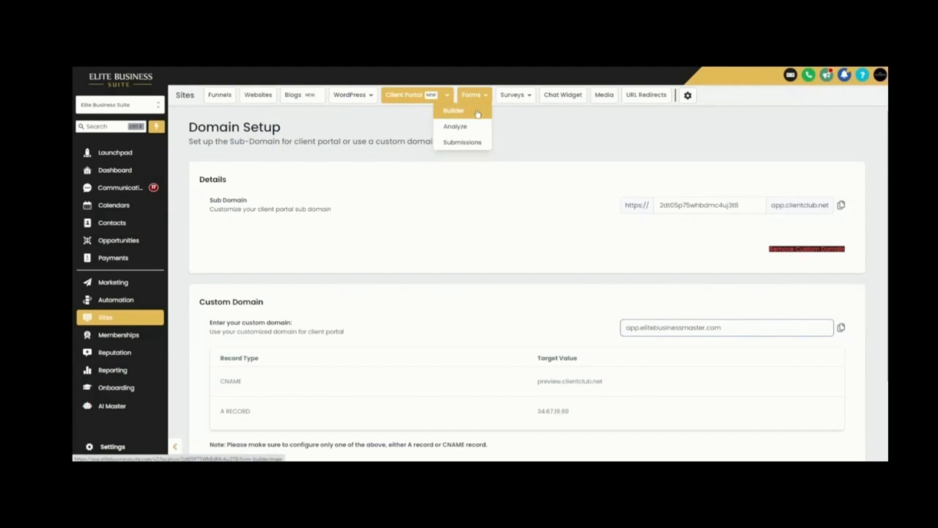
left_click(475, 112)
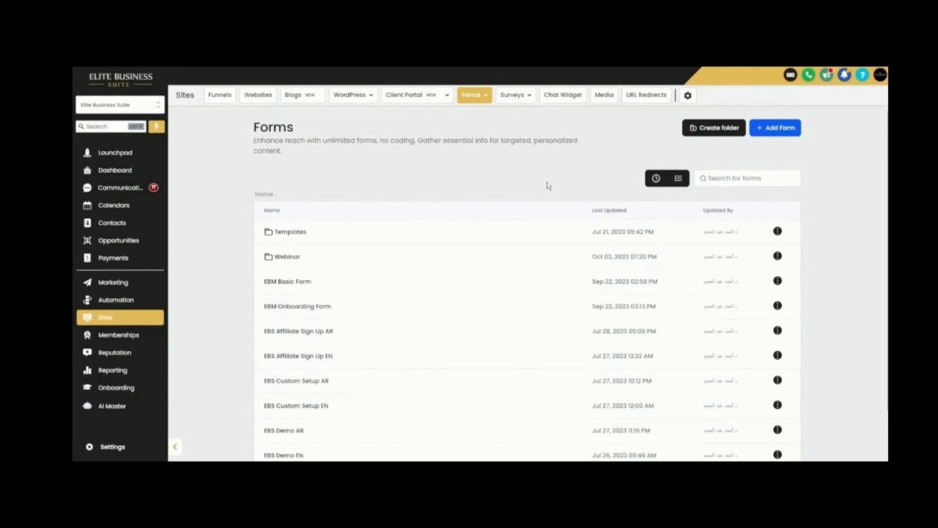
left_click(516, 112)
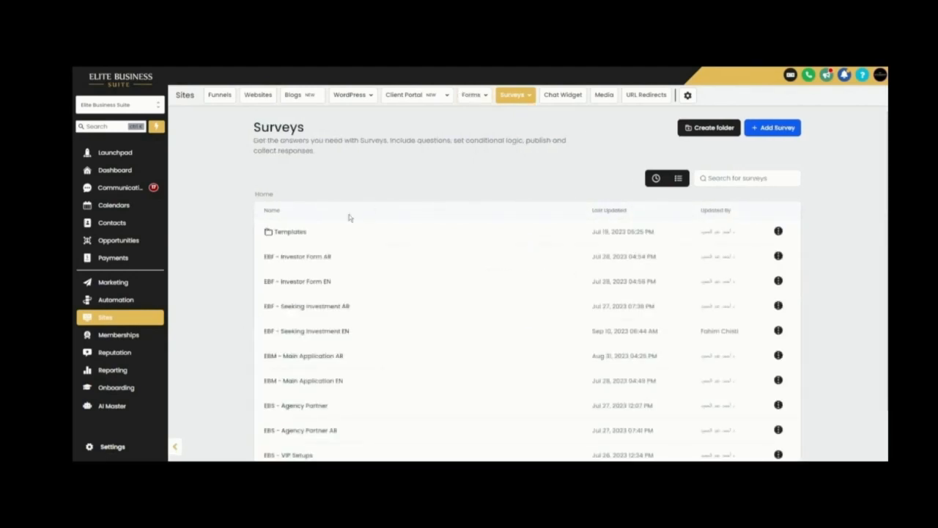
left_click(293, 231)
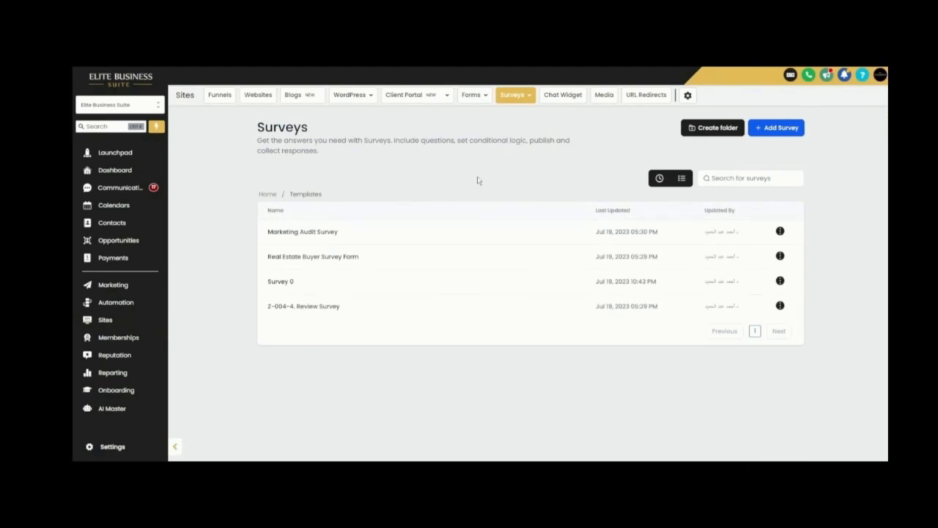
Step: Examine the chat widget's window settings and open the site media library
left_click(562, 95)
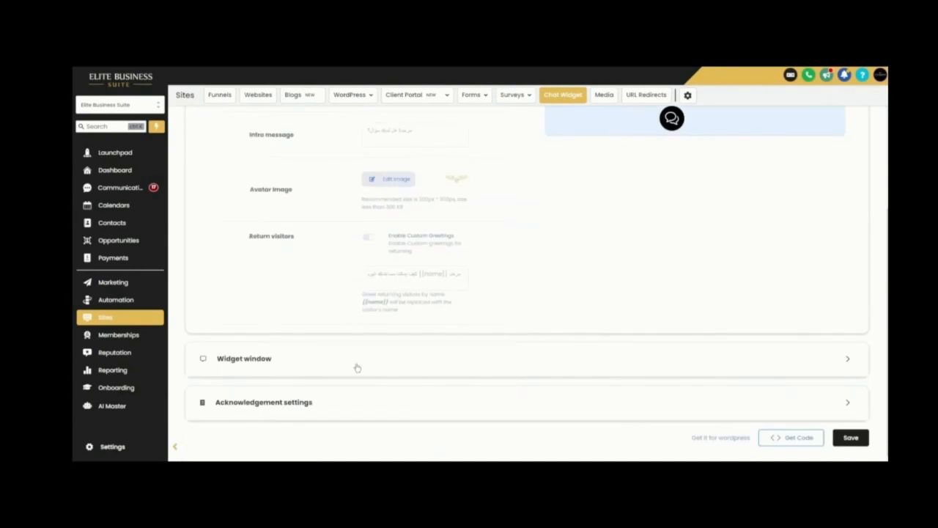
left_click(363, 359)
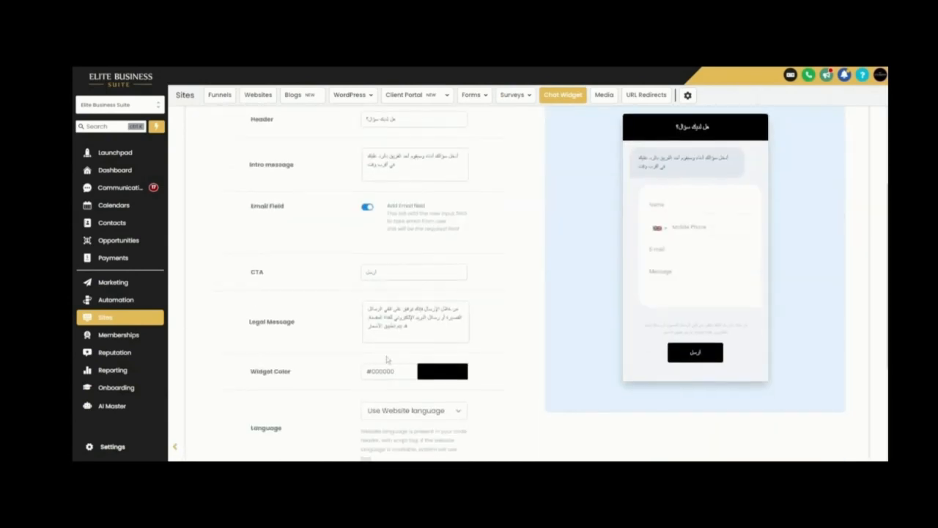
scroll(388, 359, "down", 3)
scroll(500, 348, "up", 5)
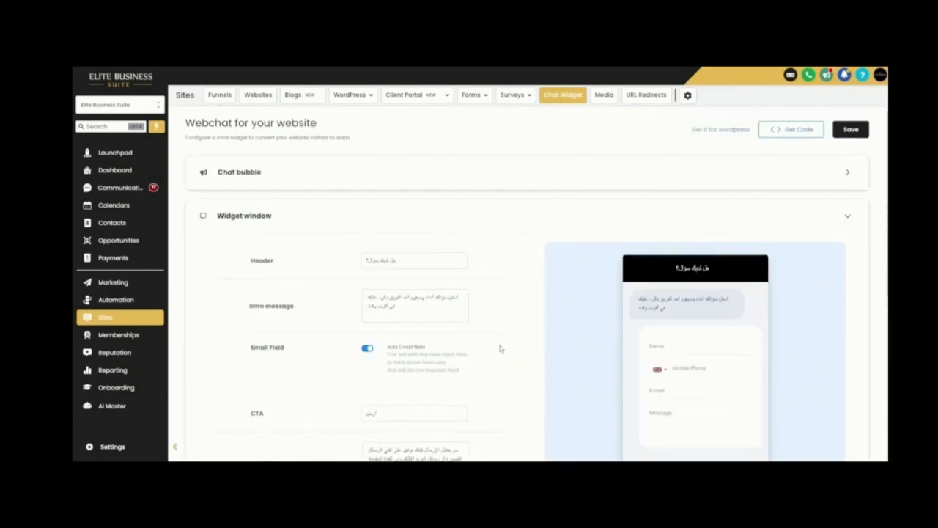
left_click(603, 94)
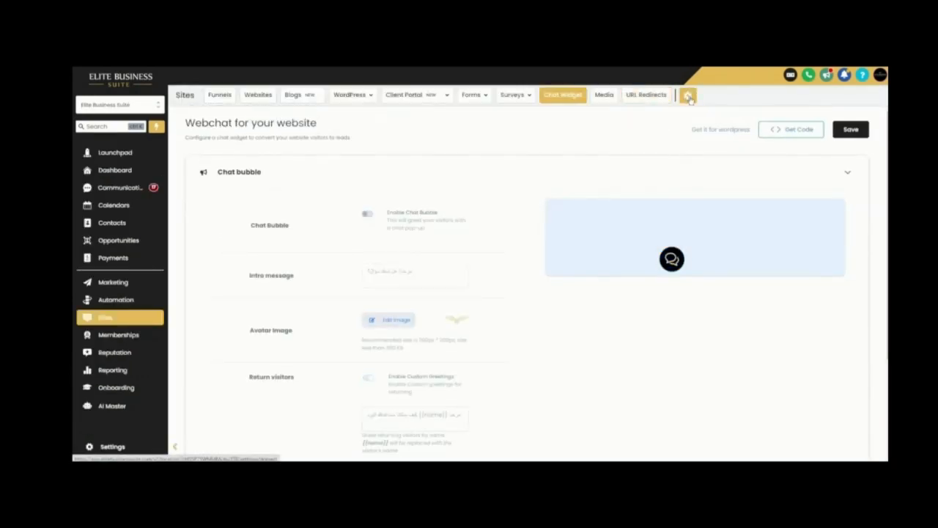
left_click(689, 96)
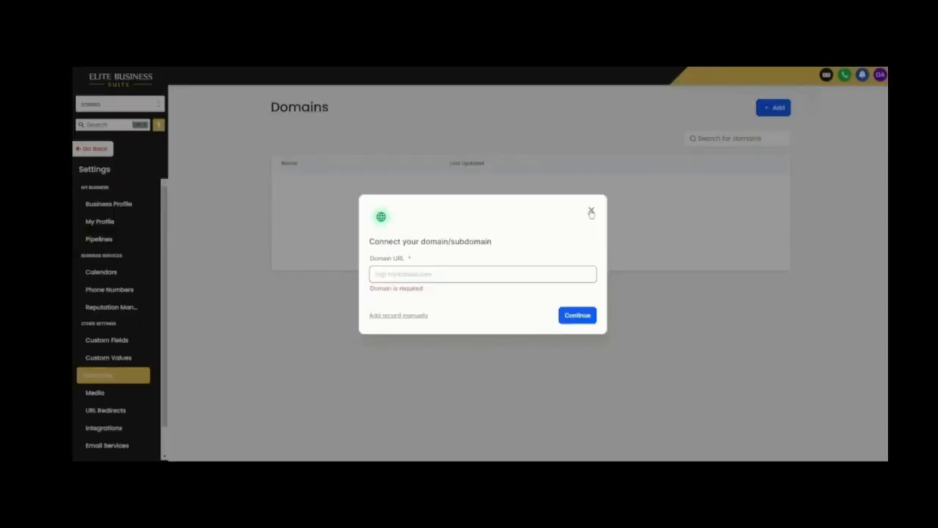
left_click(591, 213)
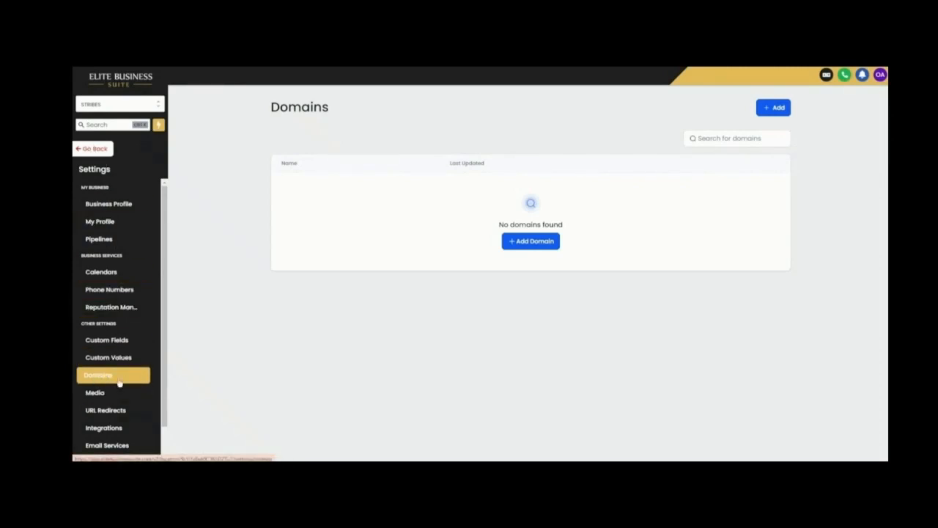
left_click(86, 150)
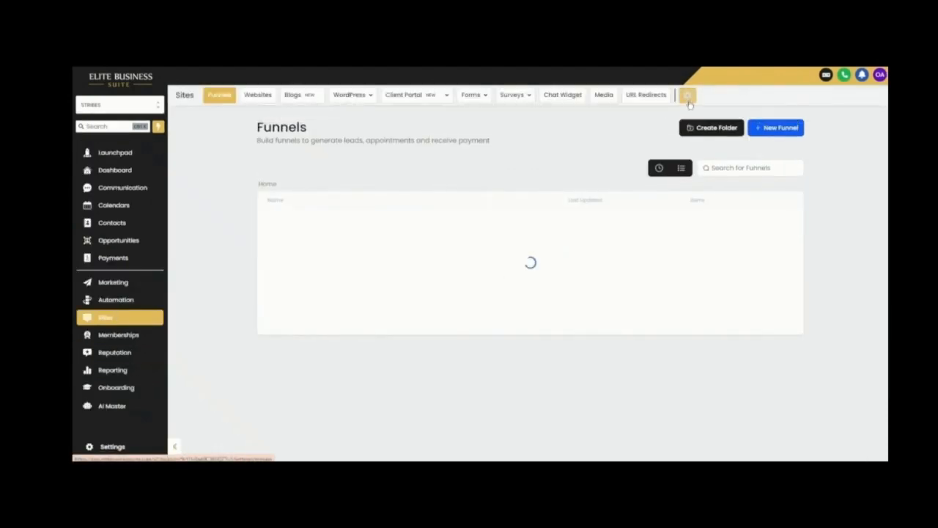
Step: Open the domain settings from Sites and start connecting a new domain or subdomain
left_click(688, 98)
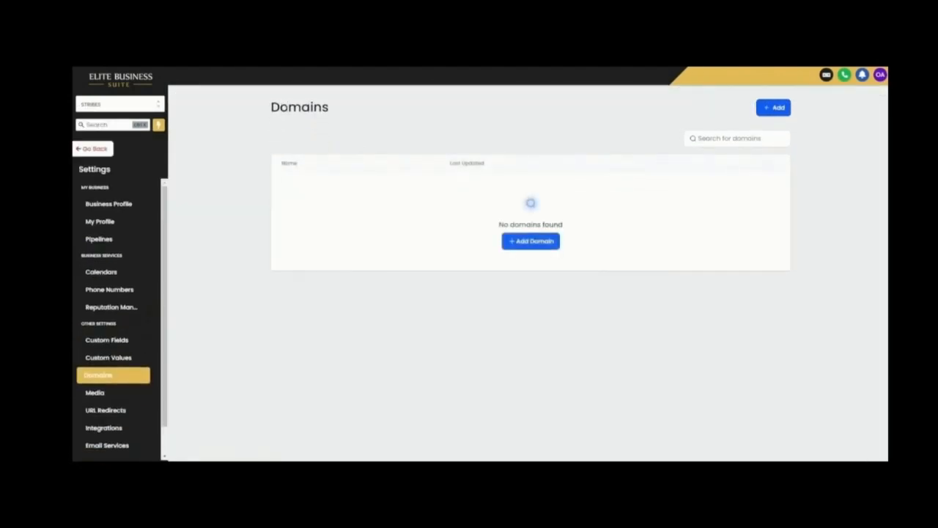
left_click(775, 108)
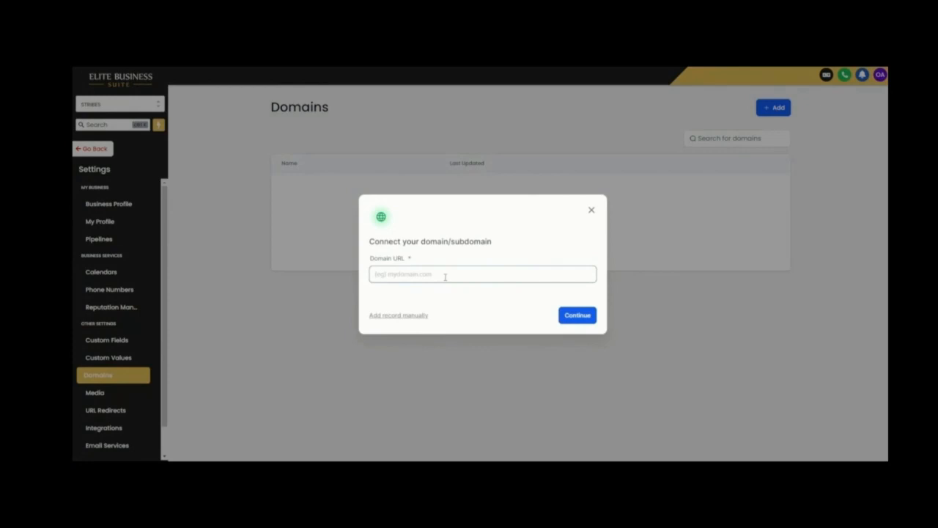
type("stribes.io")
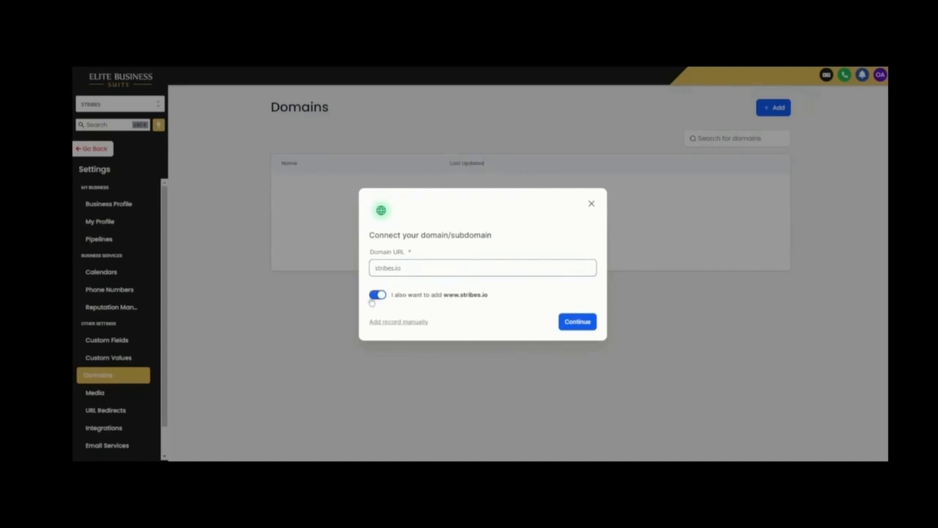
left_click_drag(448, 294, 462, 295)
left_click(449, 295)
left_click(407, 311)
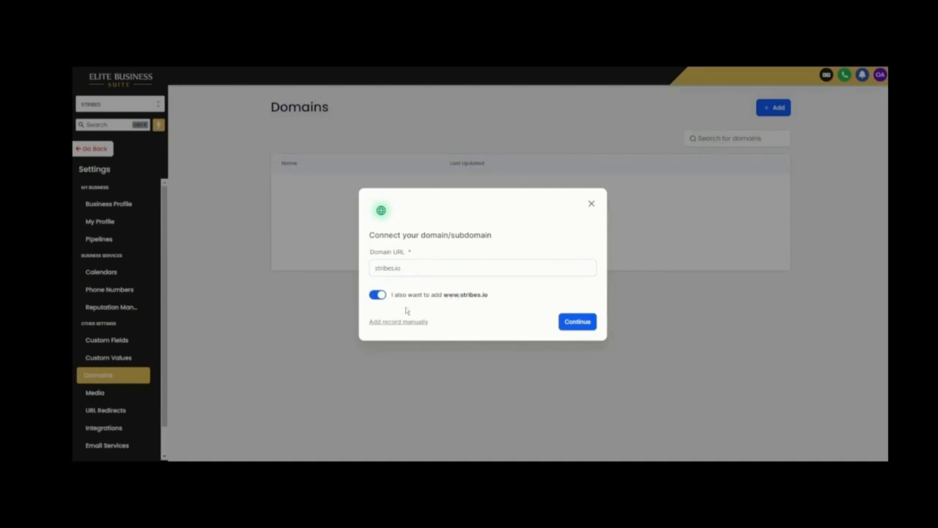
left_click(589, 325)
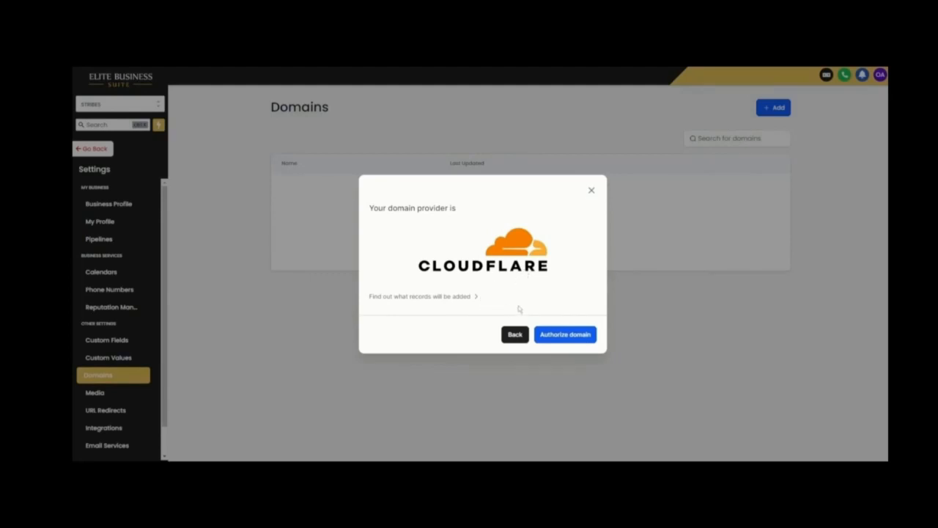
left_click(564, 335)
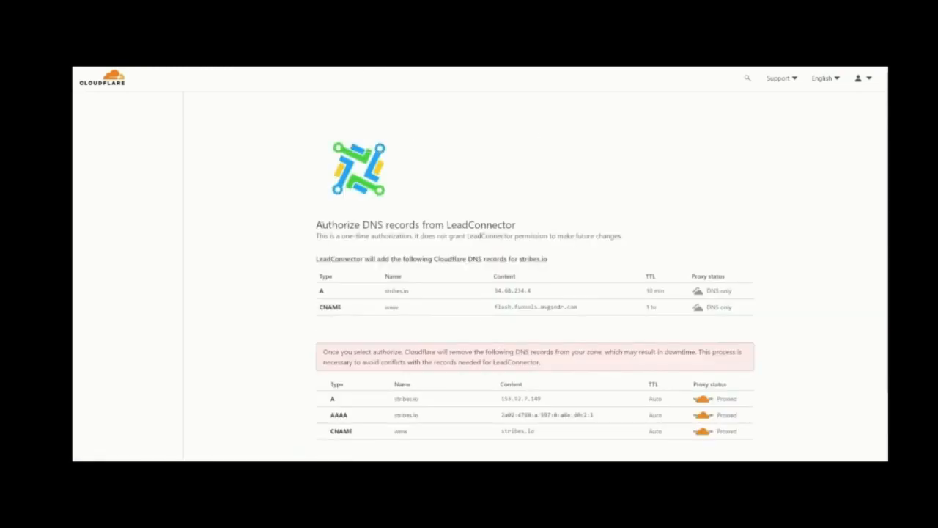
Step: Authorize LeadConnector's DNS records for stribes.io and enter stribes.io to confirm deletion of the conflicting records
left_click_drag(314, 229, 398, 226)
left_click(450, 330)
scroll(450, 331, "down", 1)
left_click(370, 405)
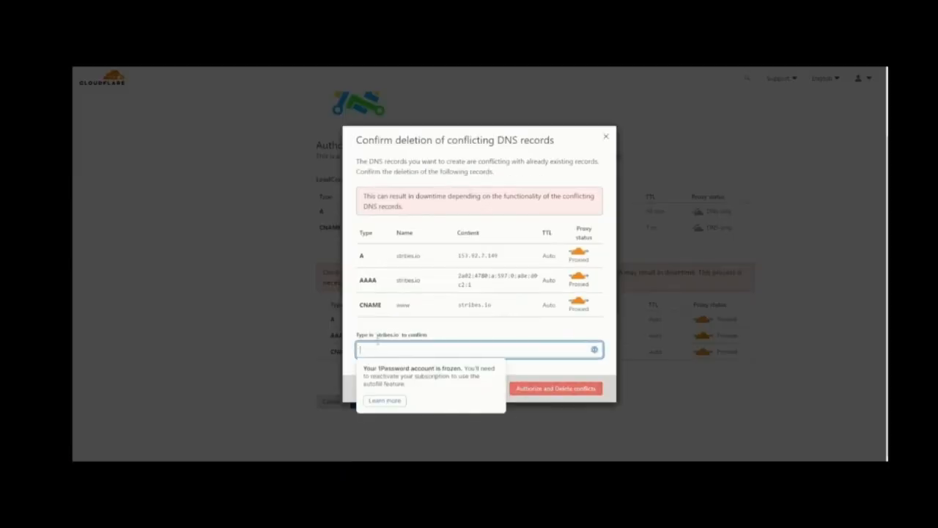
type("s")
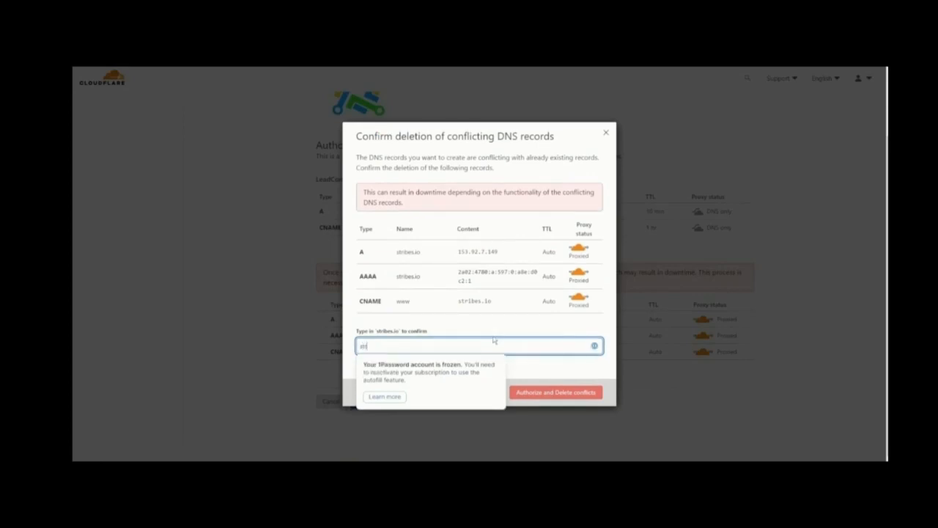
type("tribes.io")
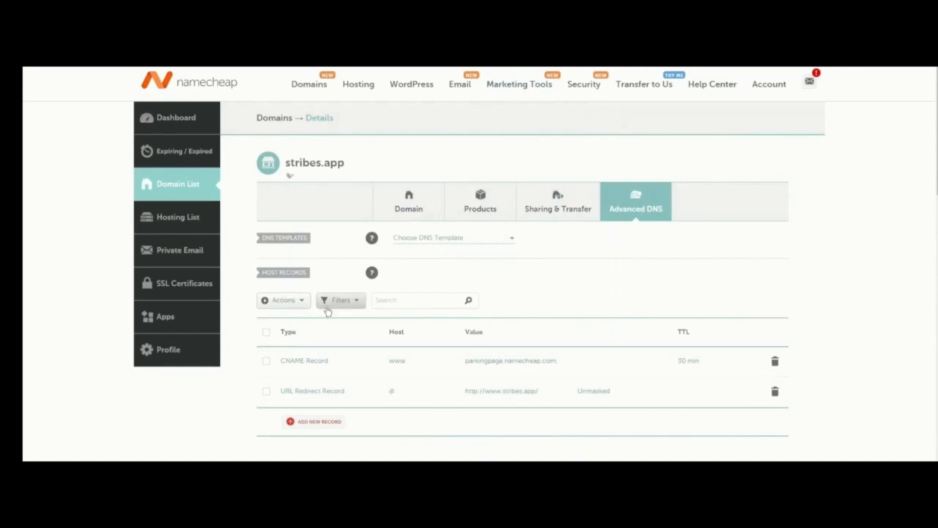
left_click(292, 306)
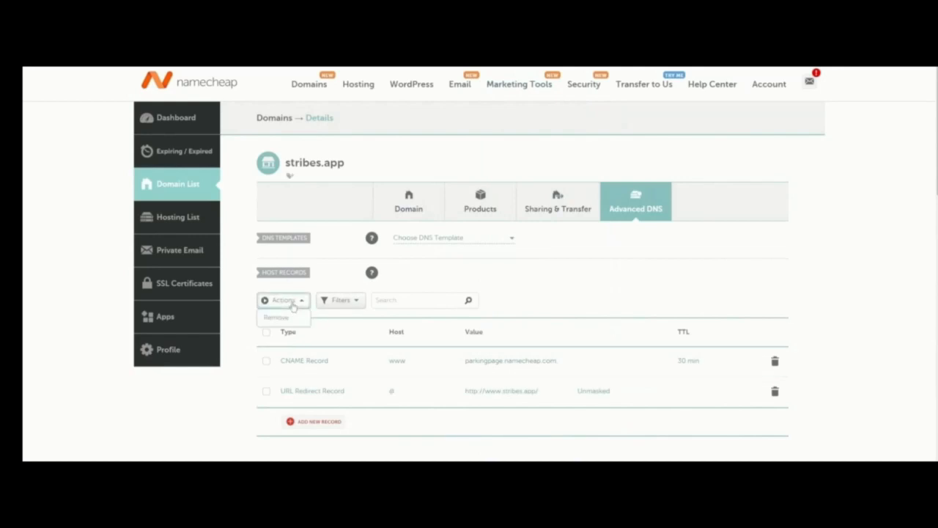
left_click(517, 287)
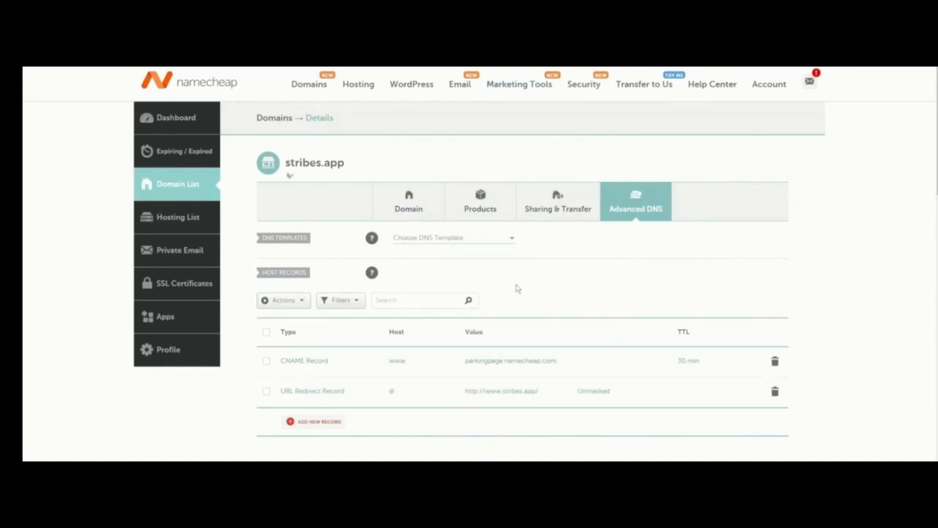
left_click(494, 240)
left_click(594, 278)
scroll(527, 324, "down", 1)
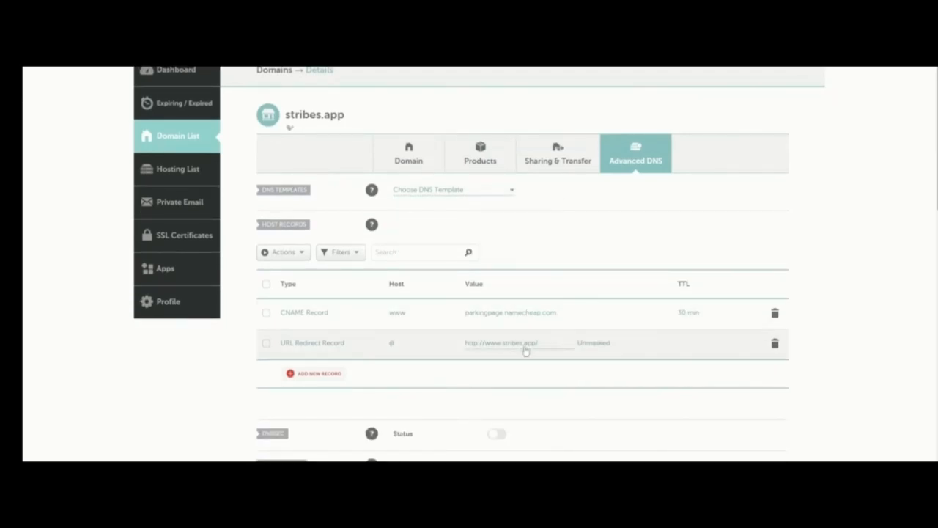
scroll(524, 350, "down", 1)
scroll(318, 346, "up", 2)
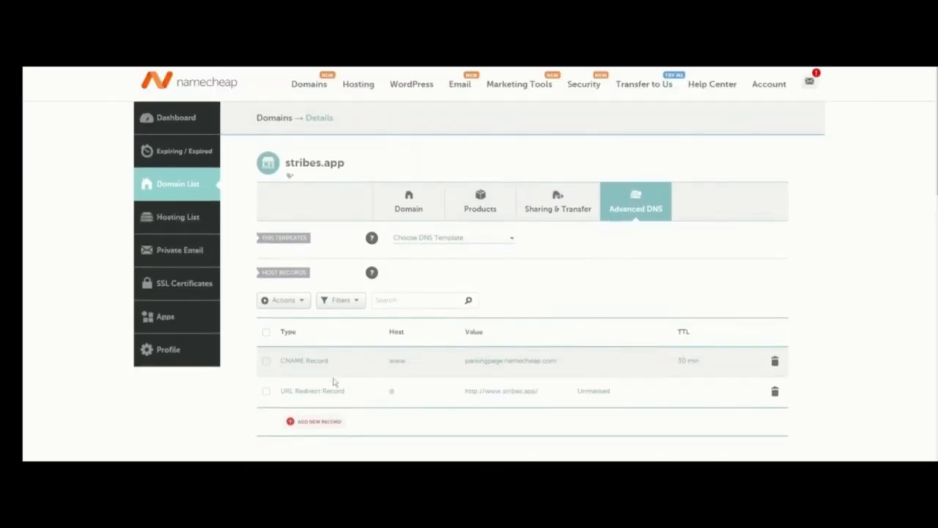
Step: Add an A record to the stribes.app host records with host @ and IP address 34.68.234.4, and save it
left_click(322, 424)
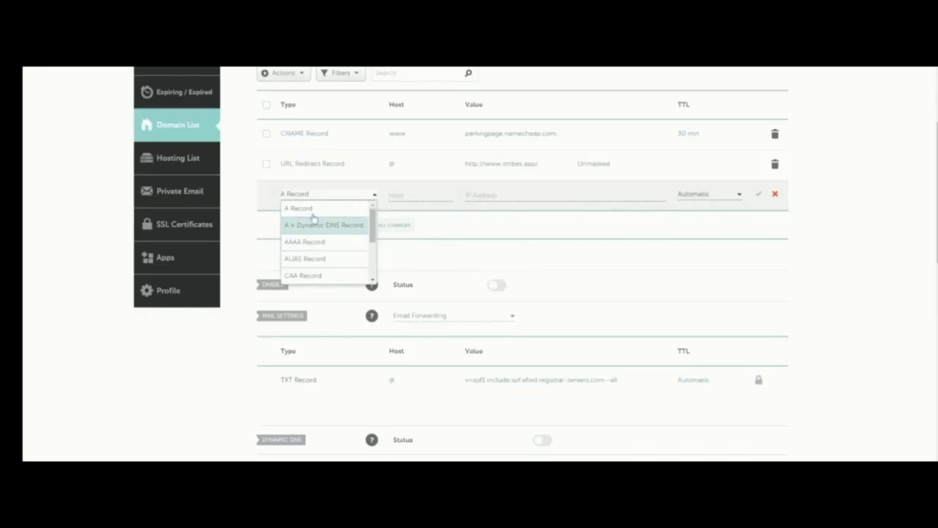
left_click(313, 210)
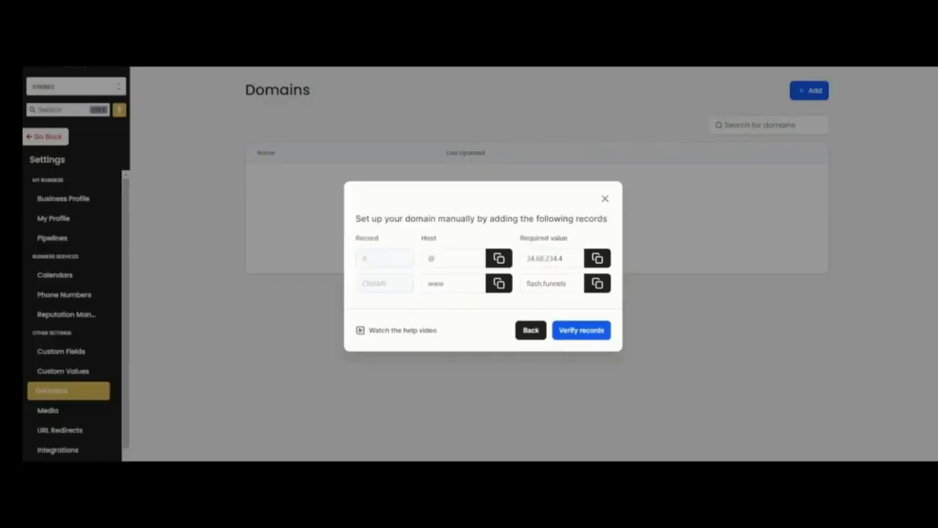
left_click(499, 257)
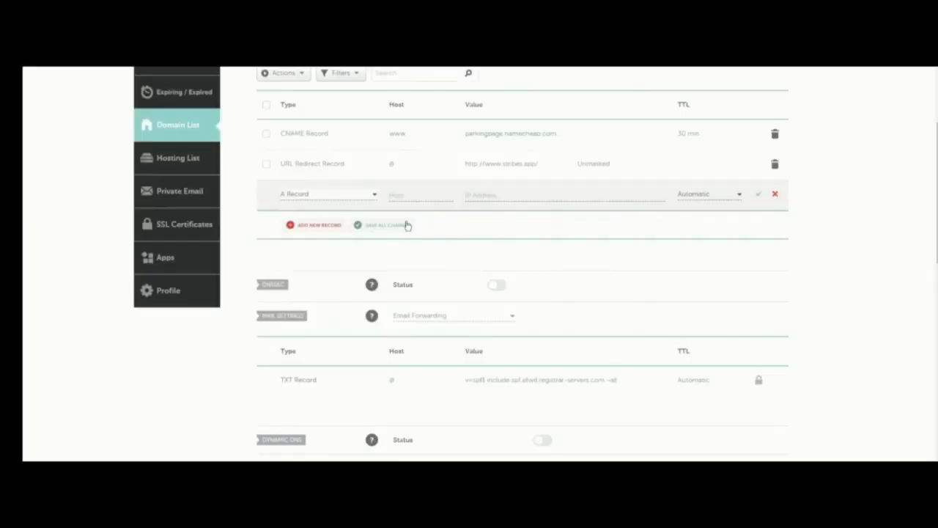
left_click(408, 196)
key("ctrl+v")
key("Tab")
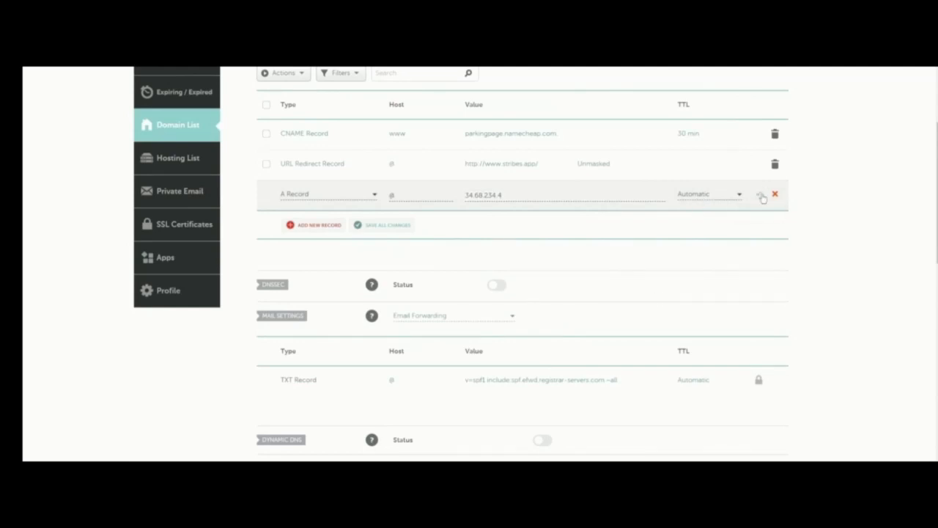
left_click(758, 194)
Step: Add a CNAME record to the stribes.app host records, using the required host www from the domain setup dialog
scroll(359, 278, "up", 3)
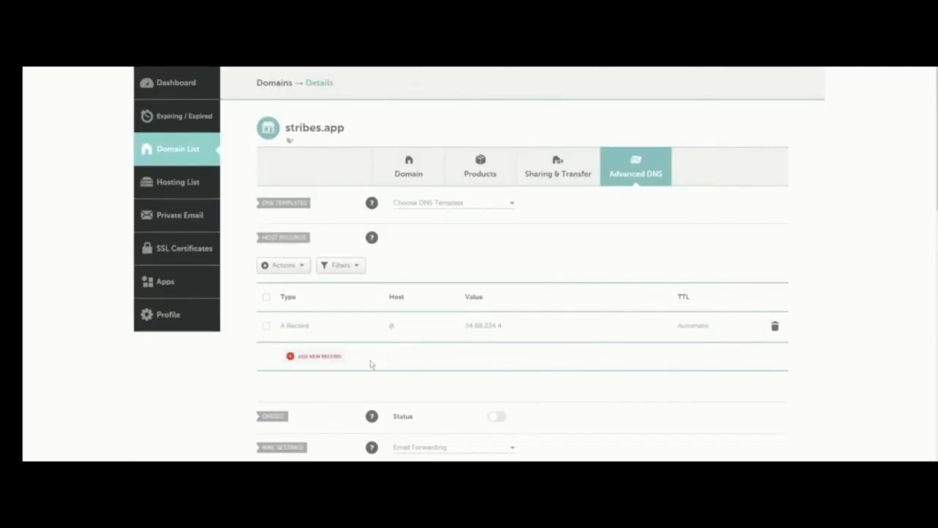
left_click(315, 359)
scroll(330, 257, "down", 2)
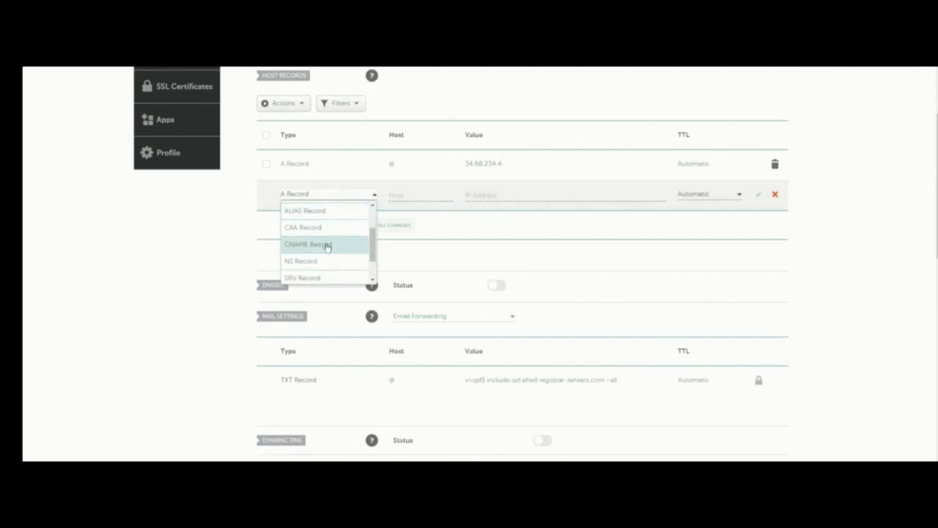
left_click(328, 246)
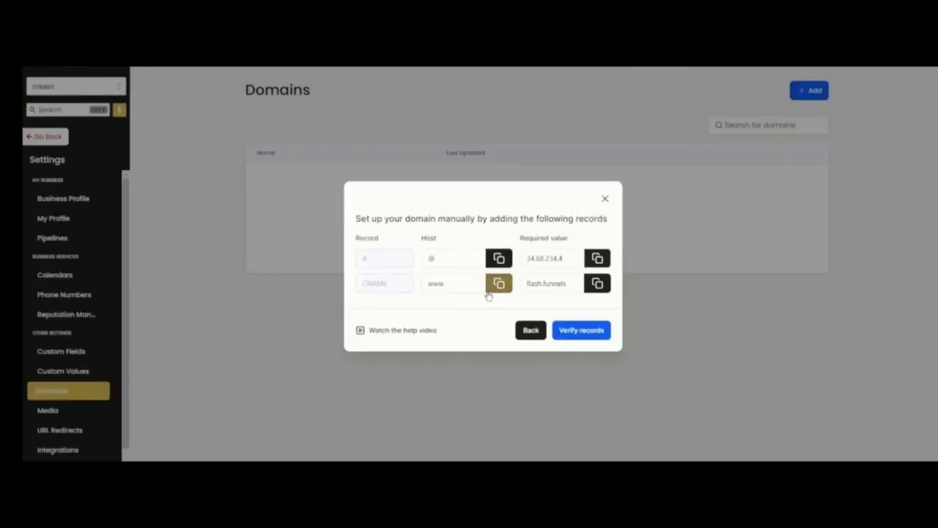
left_click(498, 284)
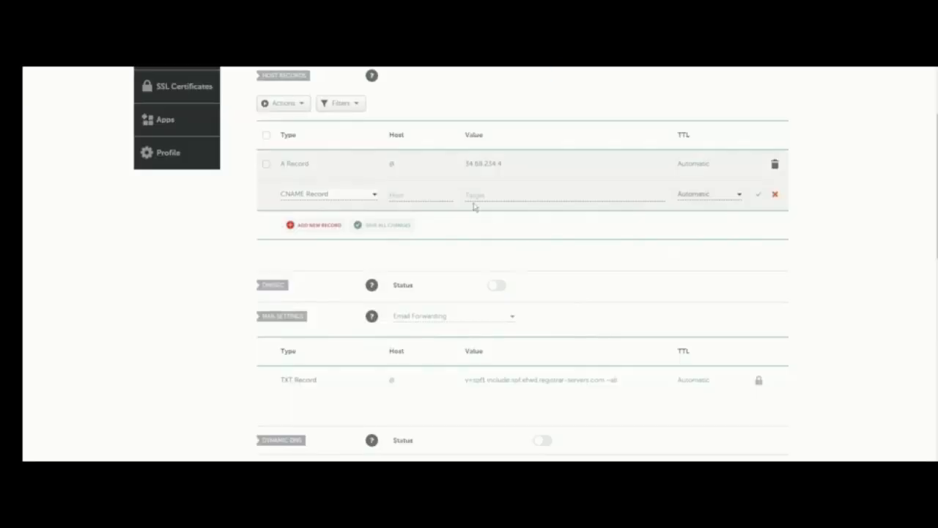
left_click(402, 197)
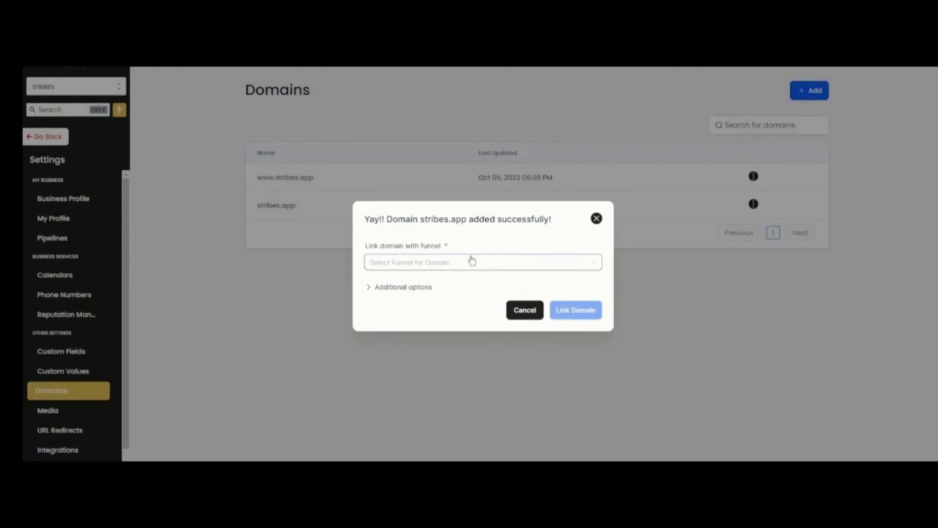
Step: Examine the funnels available for linking to stribes.app and the pages offered as its default 404/Error page
left_click(481, 262)
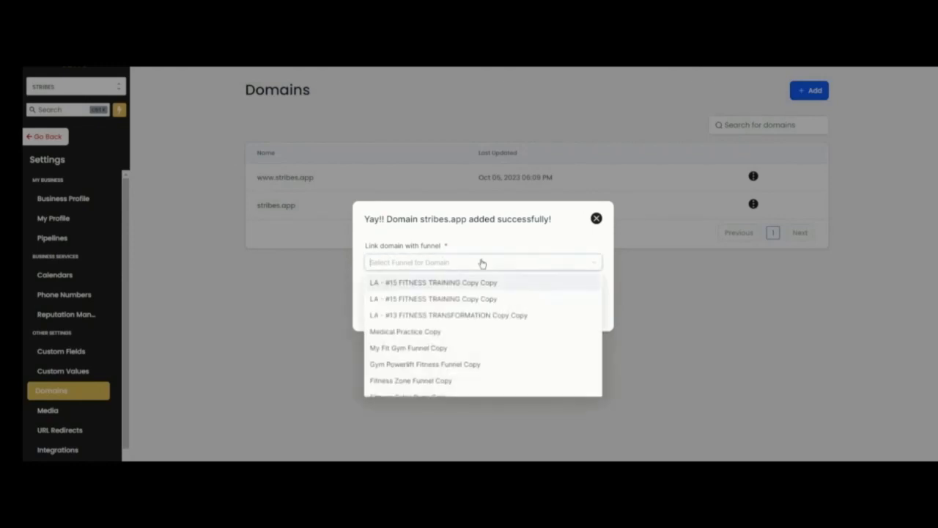
left_click(477, 245)
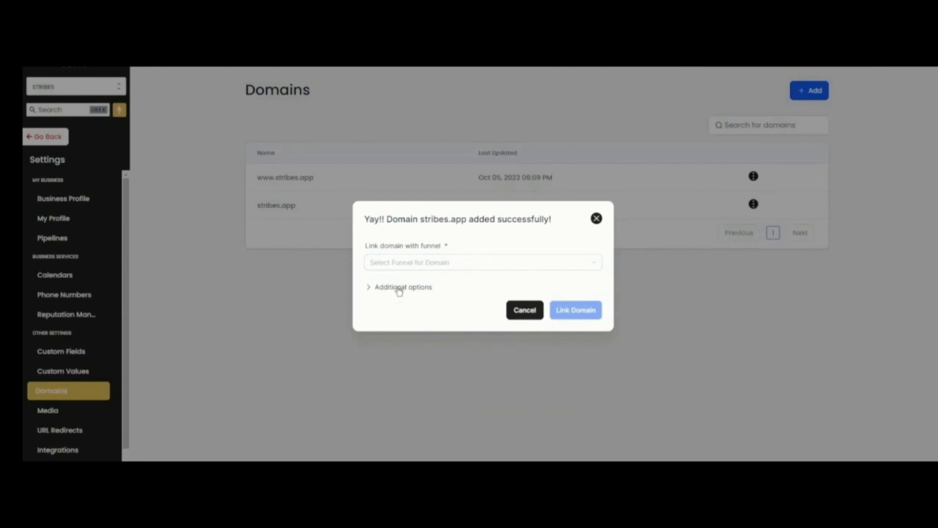
left_click(399, 286)
left_click(408, 300)
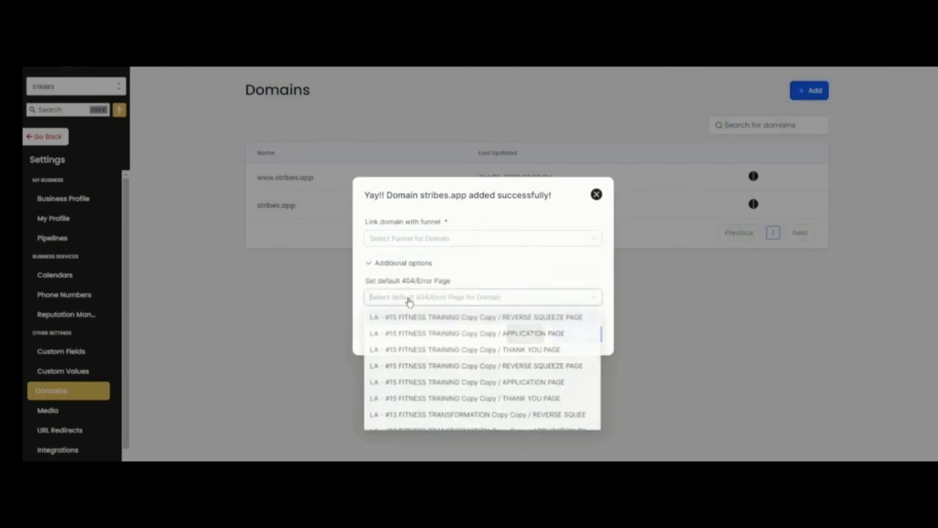
left_click(509, 262)
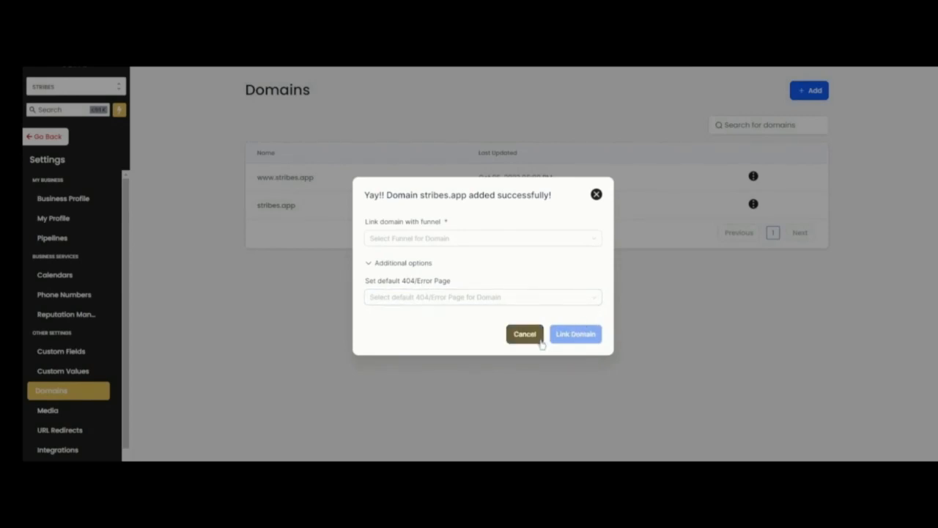
left_click(477, 239)
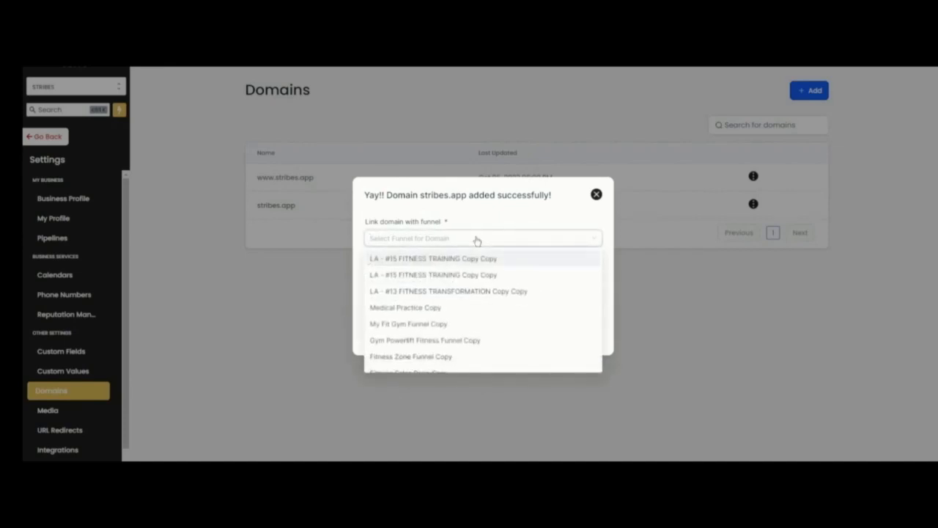
scroll(466, 333, "down", 1)
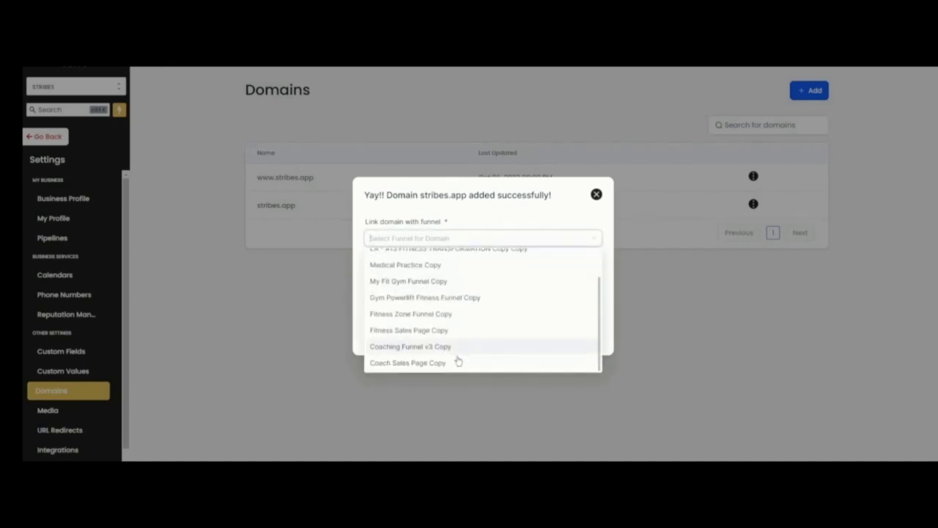
scroll(447, 359, "up", 2)
left_click(501, 221)
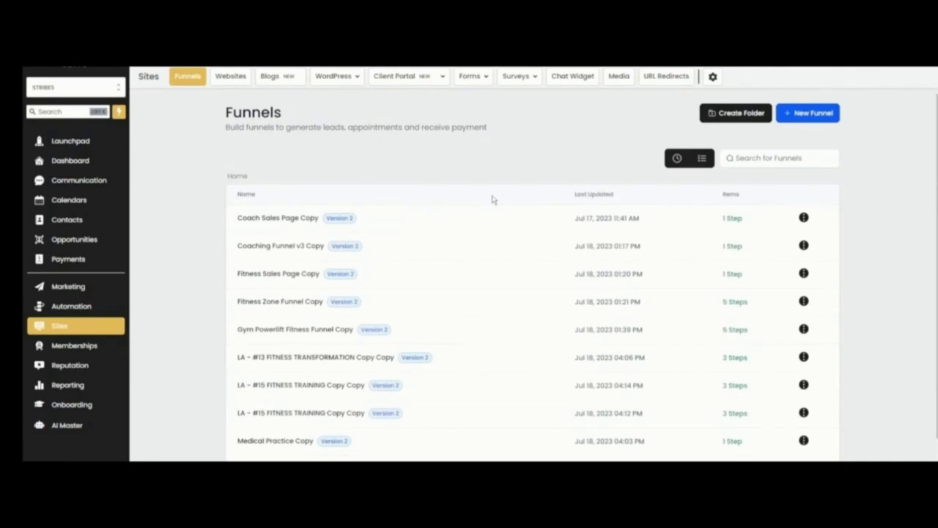
Step: Start creating a new funnel from templates and open the template library
left_click(822, 116)
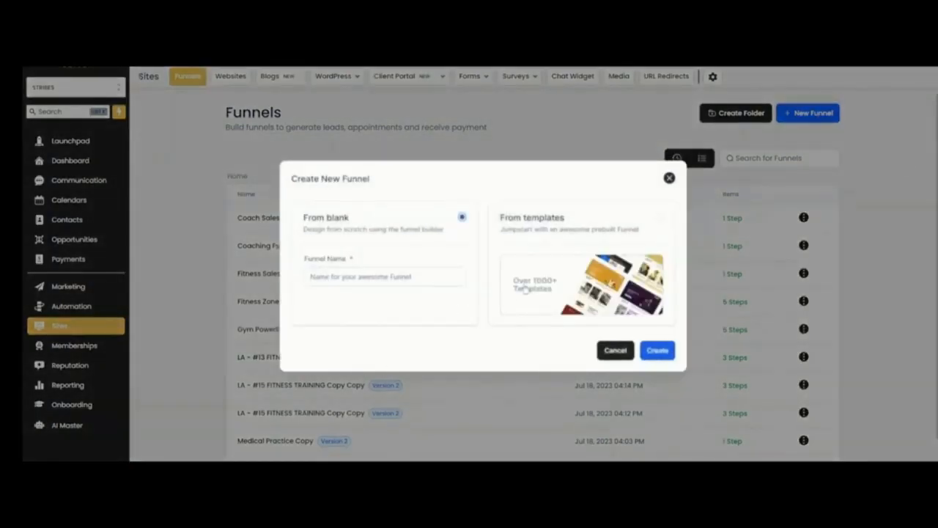
left_click(575, 230)
left_click(651, 351)
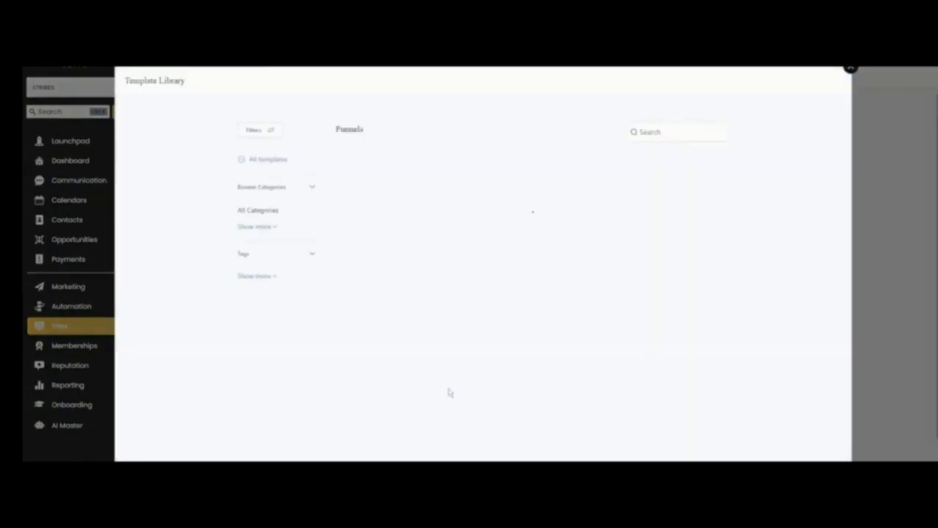
Step: Browse the funnel template library with its categories and expanded tags, and examine the templates in the Automotive category
scroll(263, 362, "down", 5)
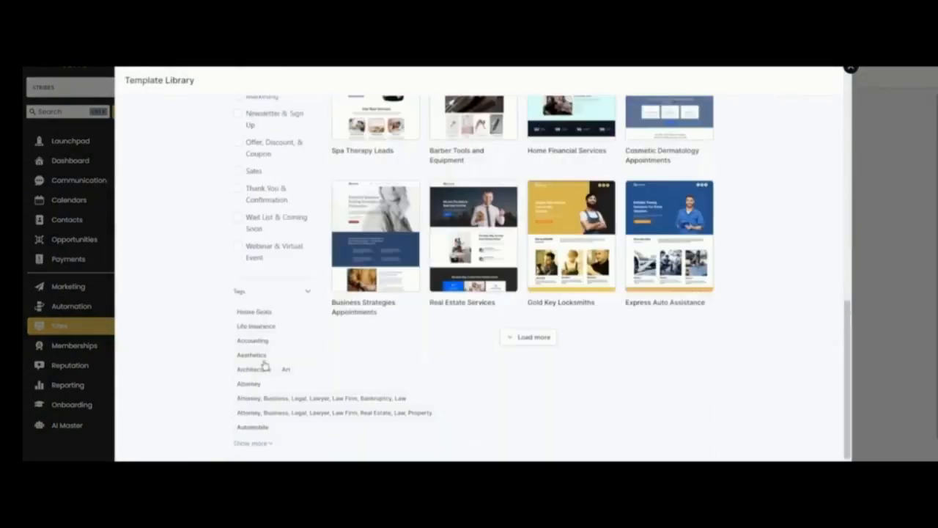
left_click(257, 442)
scroll(271, 342, "down", 2)
scroll(308, 414, "up", 9)
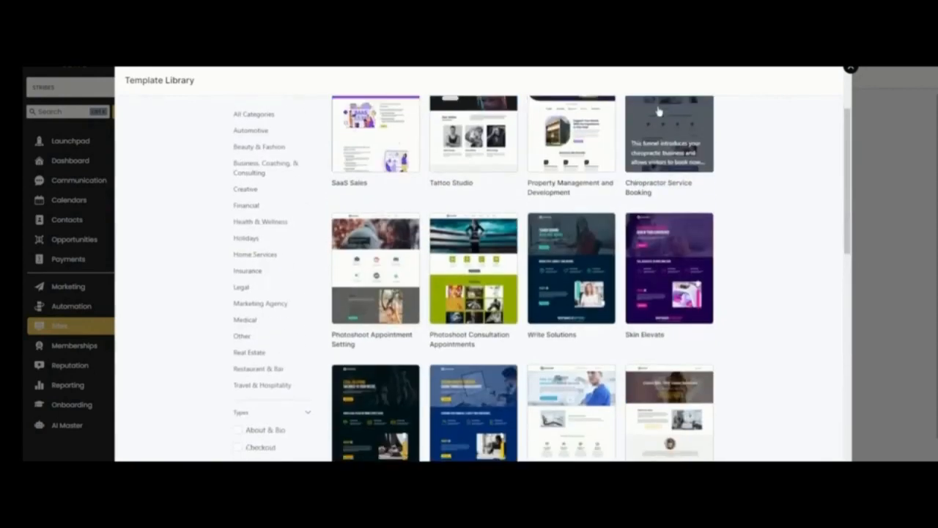
scroll(648, 323, "down", 1)
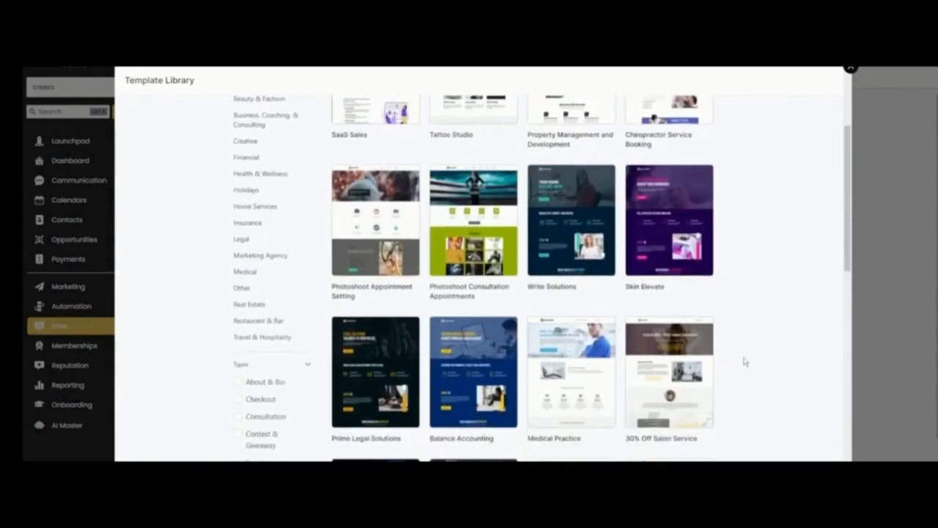
scroll(733, 359, "up", 3)
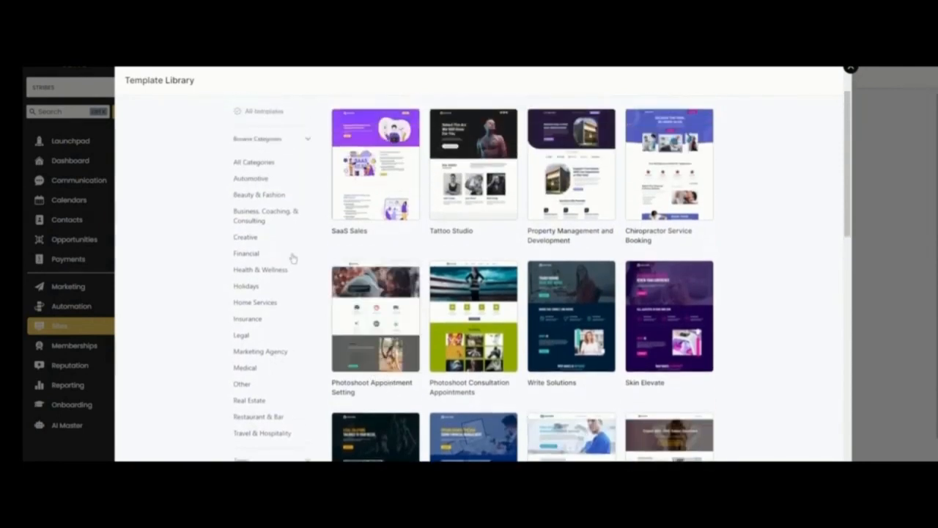
left_click(250, 178)
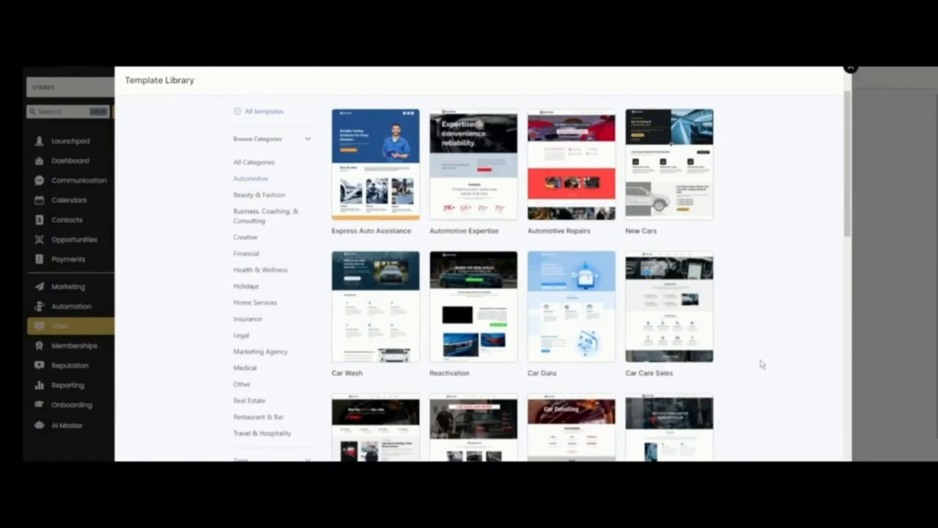
scroll(761, 364, "down", 3)
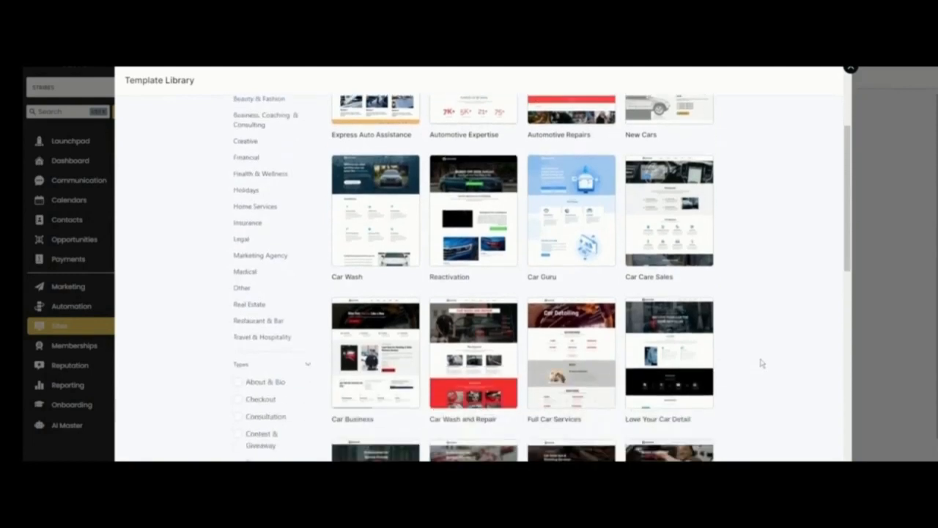
Step: Select the Full Car Services template in the Automotive category and read its description and prerequisites
mouse_move(567, 326)
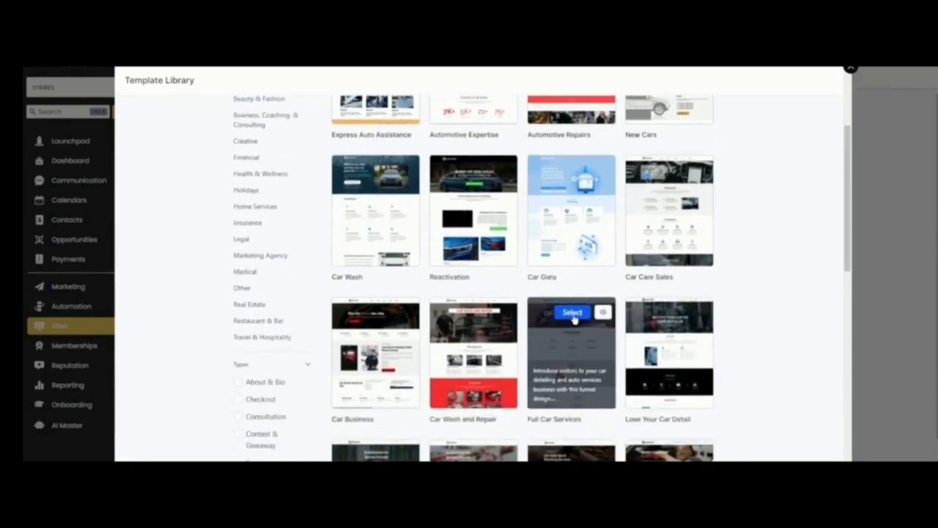
left_click(575, 316)
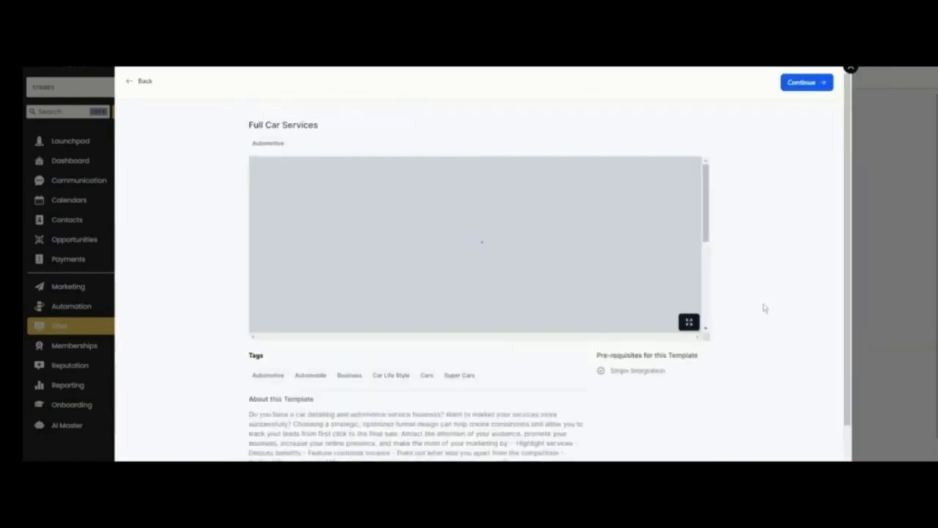
scroll(555, 365, "down", 1)
scroll(557, 367, "down", 1)
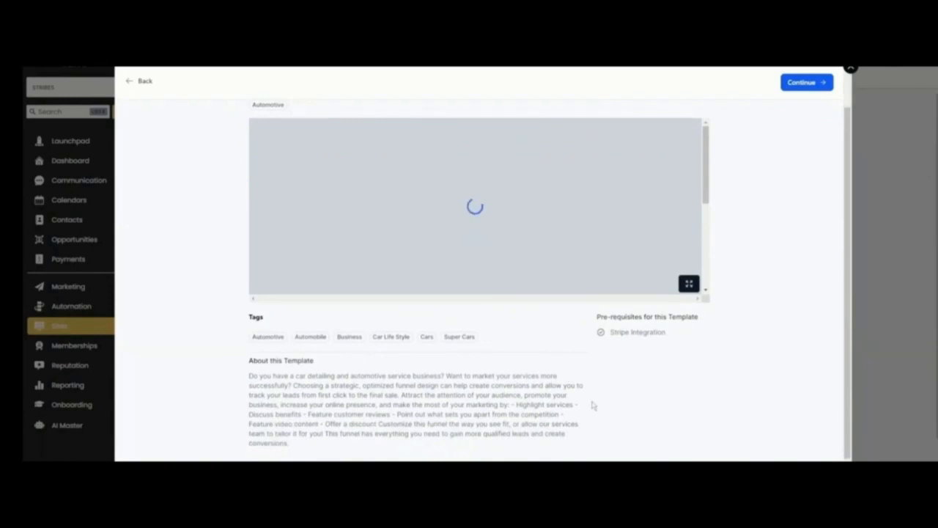
left_click_drag(249, 375, 464, 433)
left_click(541, 405)
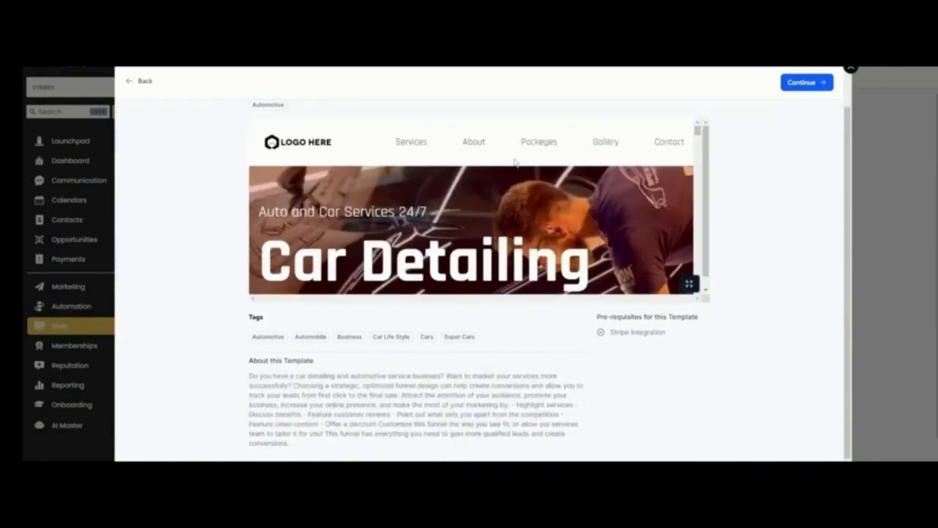
Step: Look over the template's Car Detailing page preview and create the funnel from the template
scroll(418, 148, "down", 1)
scroll(418, 148, "up", 1)
left_click(479, 145)
scroll(555, 180, "down", 5)
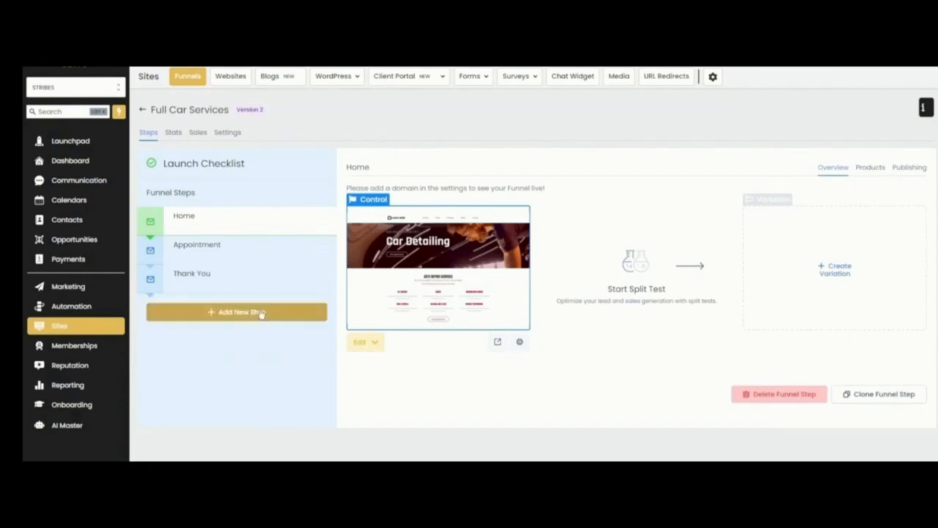
Step: Open the Home step of the Full Car Services funnel in the page editor and look over its sections
left_click(367, 345)
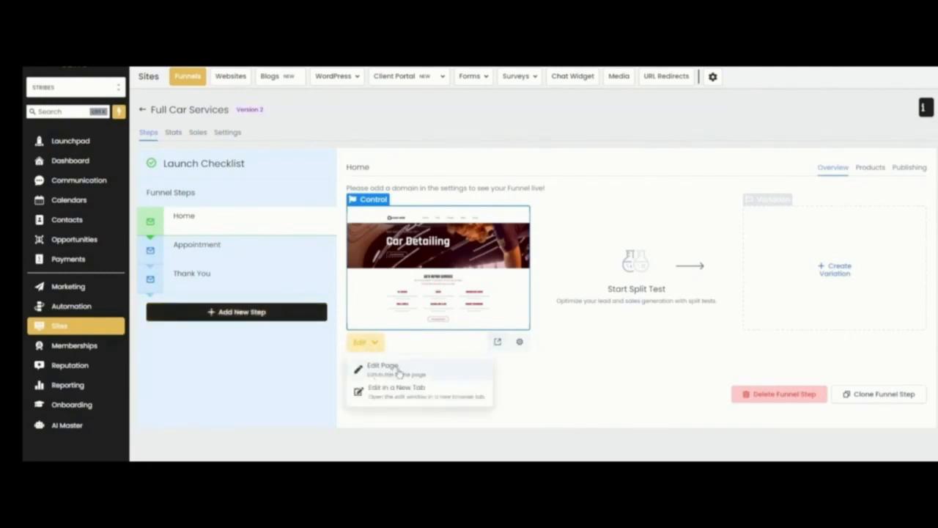
left_click(399, 374)
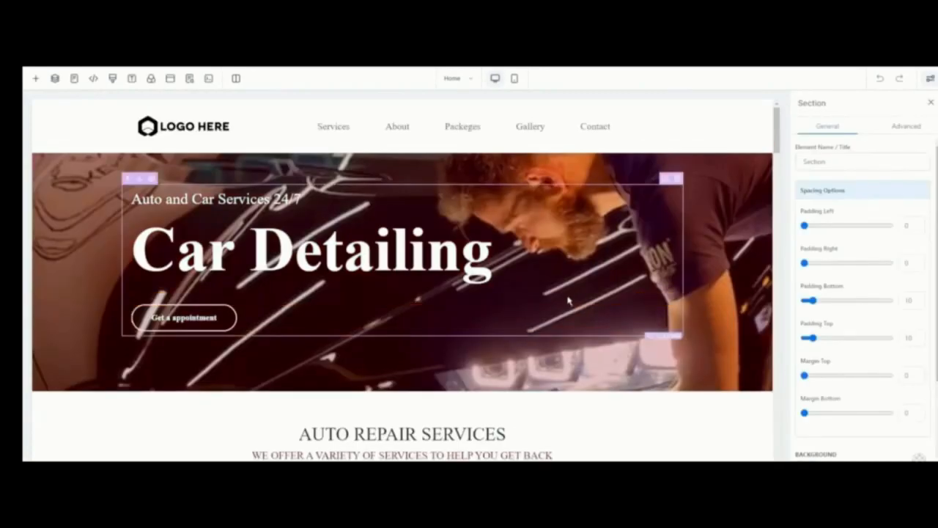
scroll(568, 299, "down", 1)
scroll(564, 299, "down", 2)
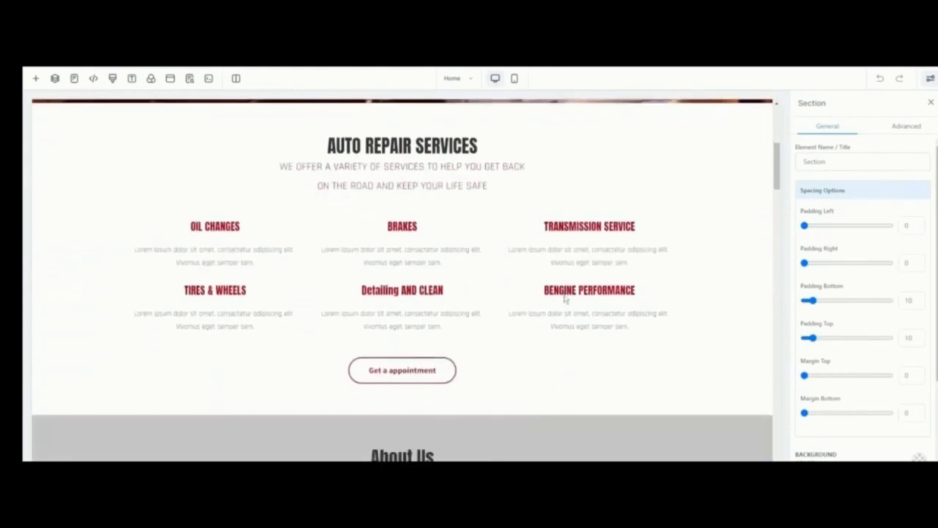
scroll(586, 417, "up", 5)
scroll(653, 432, "down", 1)
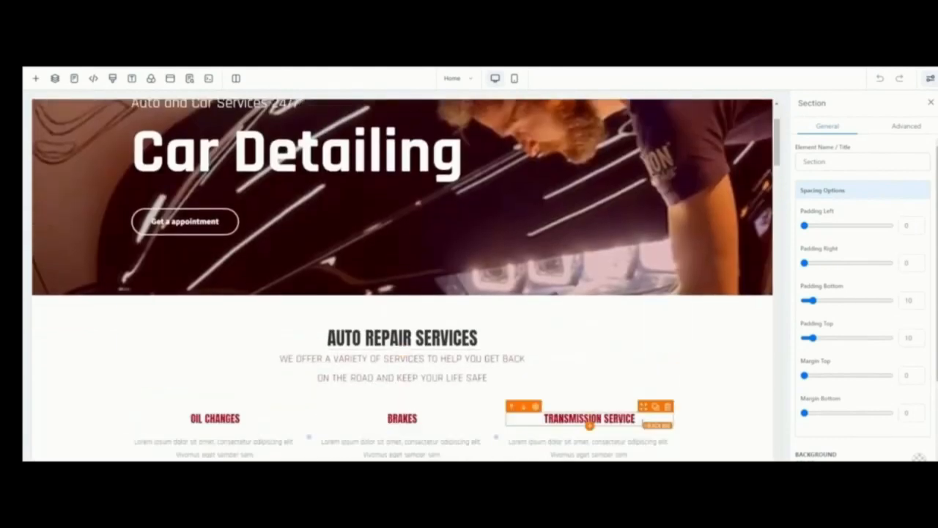
scroll(440, 293, "up", 1)
Step: Examine the header logo's image settings, including its image source and width
left_click(197, 137)
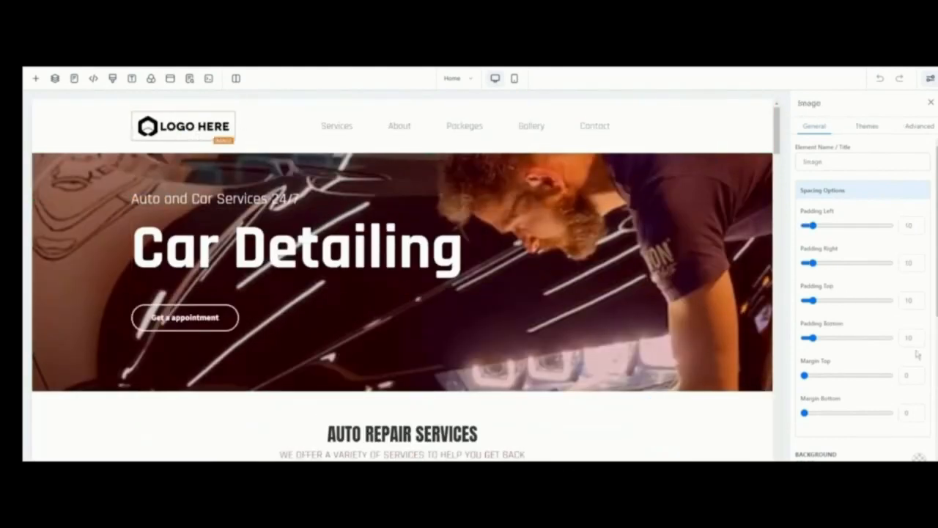
scroll(889, 371, "down", 5)
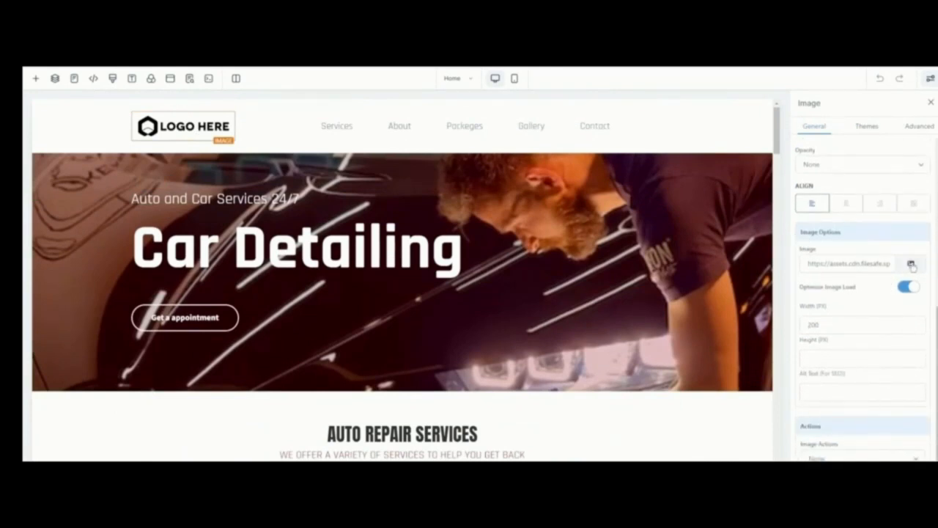
double_click(809, 325)
scroll(845, 327, "up", 5)
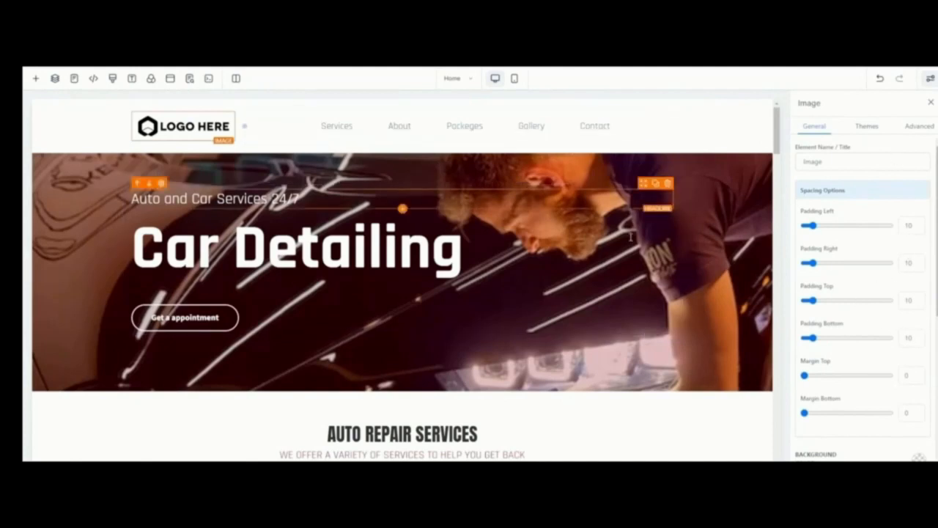
Step: Delete the navigation menu from the page header along with the empty column that held it
left_click(607, 122)
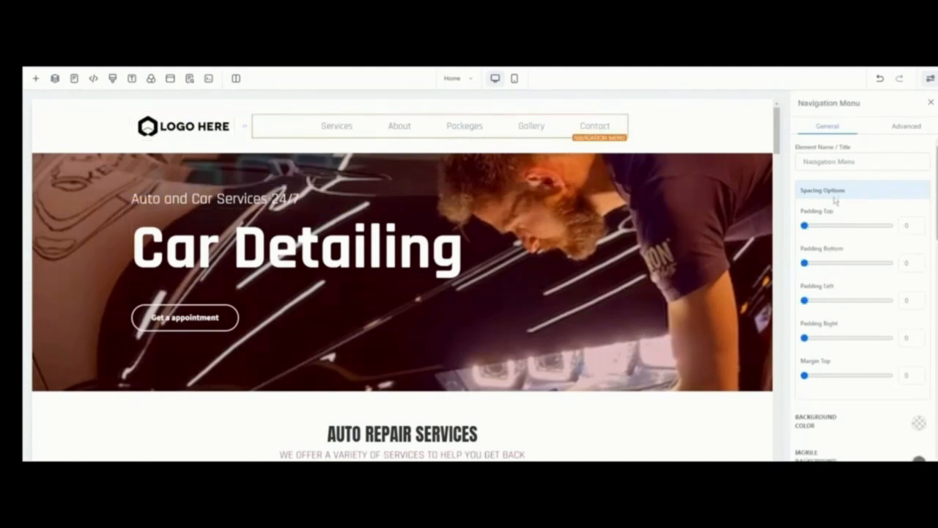
scroll(836, 202, "down", 5)
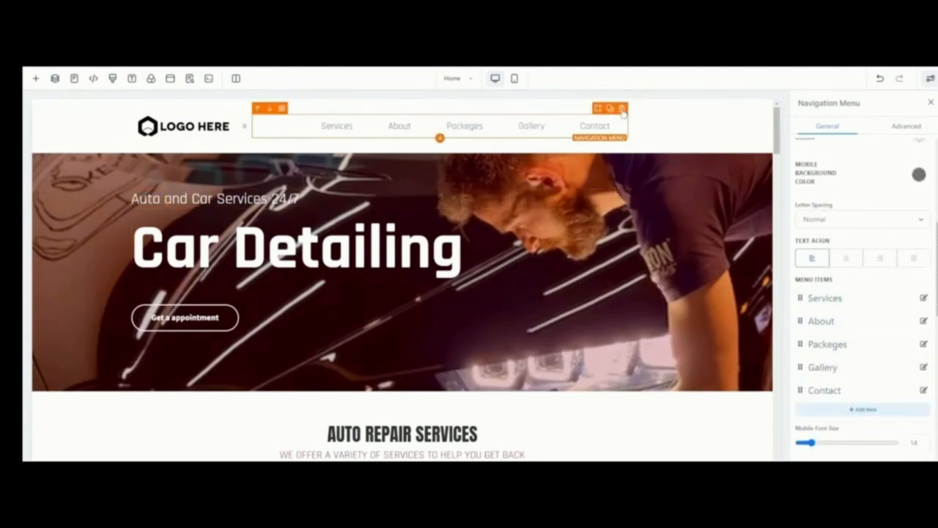
left_click(622, 109)
key("ctrl+z")
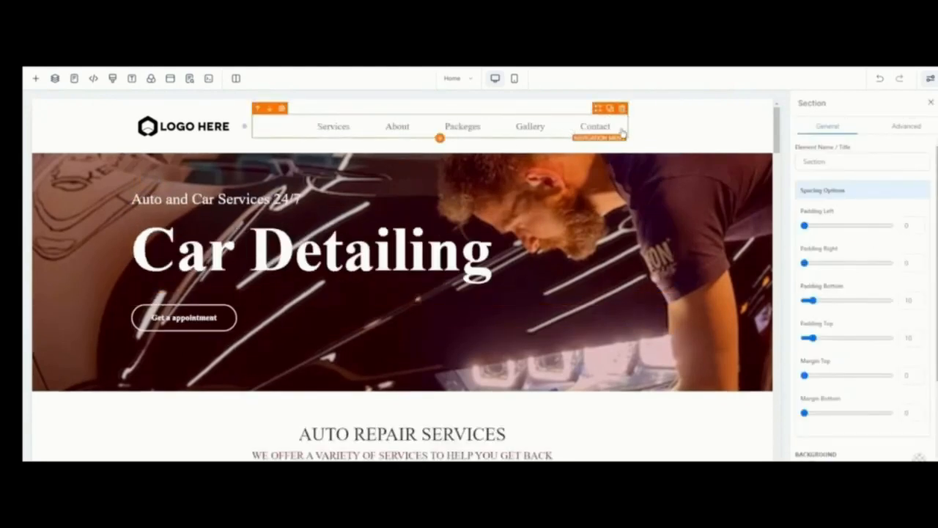
left_click(622, 109)
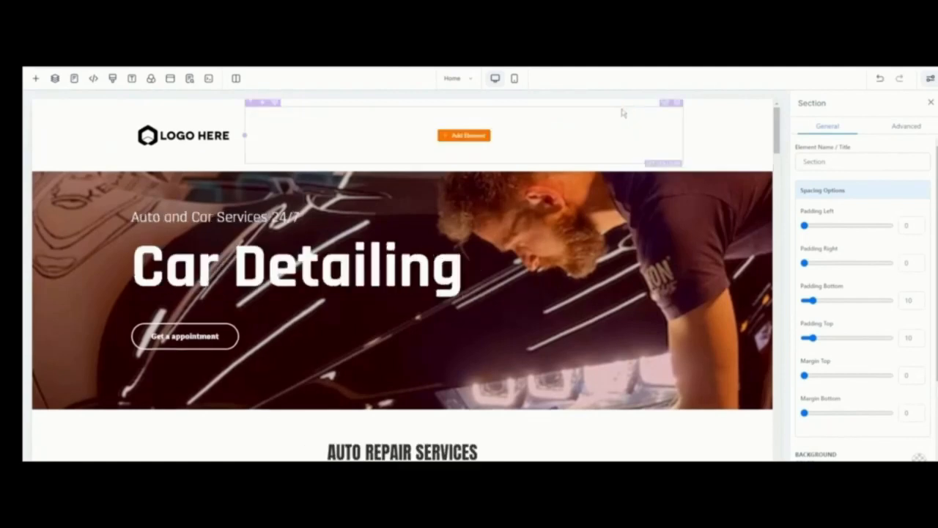
left_click(679, 104)
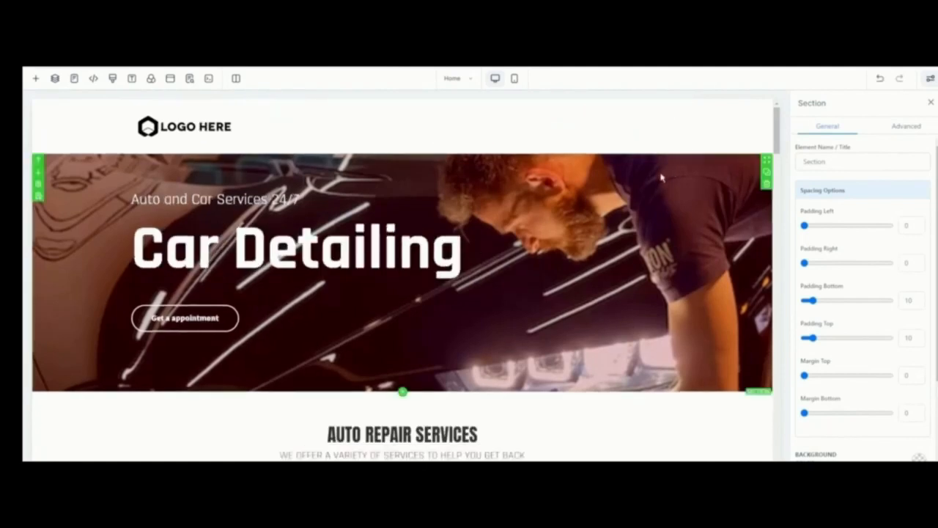
Step: Center the header logo and replace its image with the uploaded file cube-3d.png
left_click(498, 141)
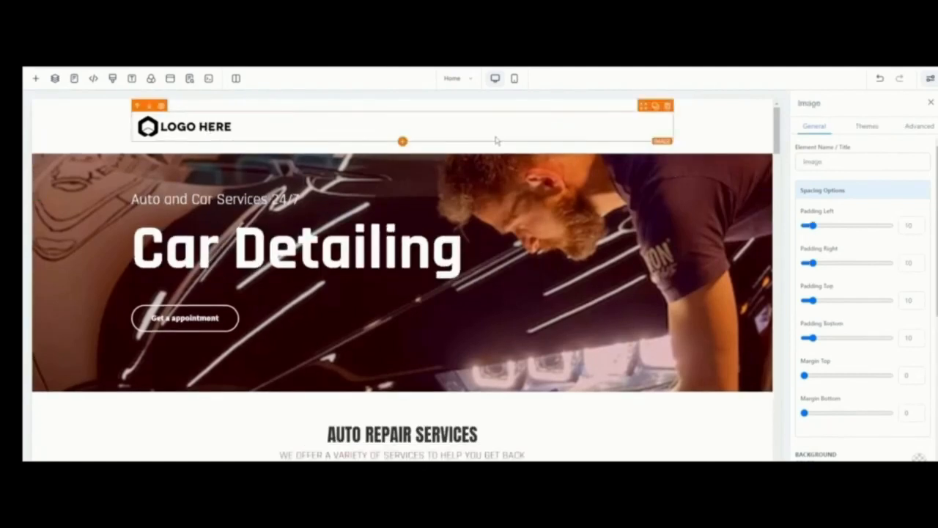
scroll(872, 351, "down", 1)
scroll(872, 351, "down", 1)
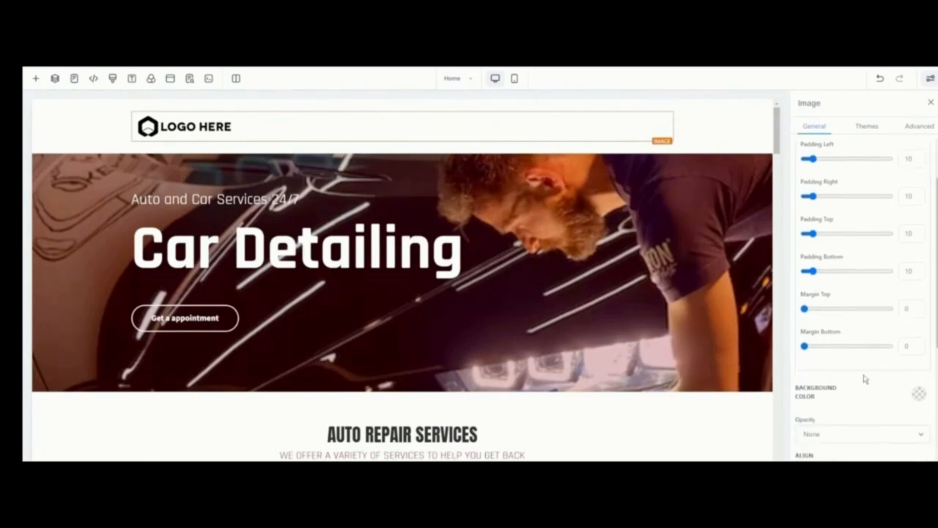
scroll(861, 345, "down", 5)
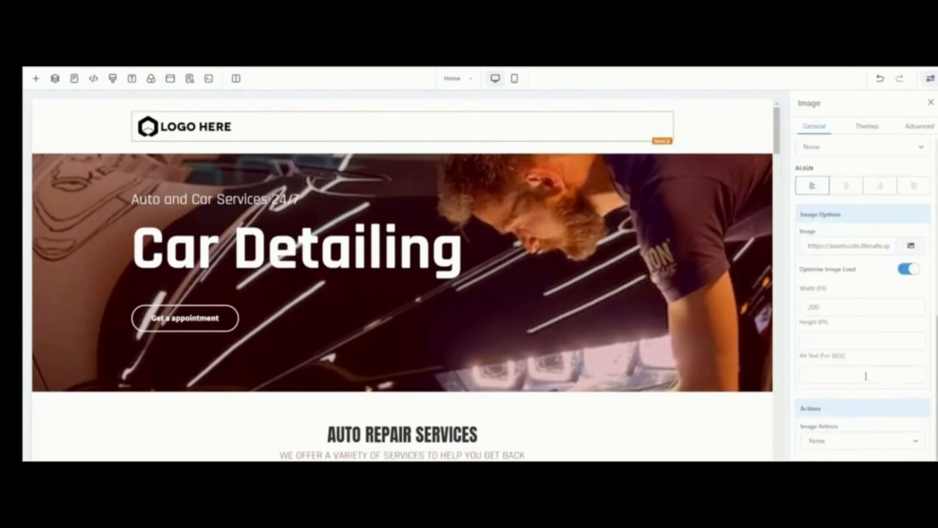
left_click(847, 187)
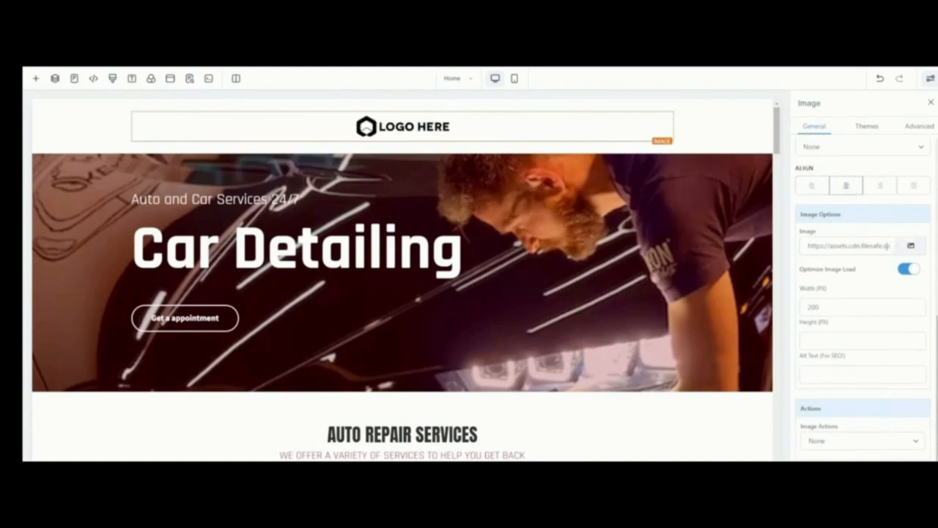
left_click(911, 245)
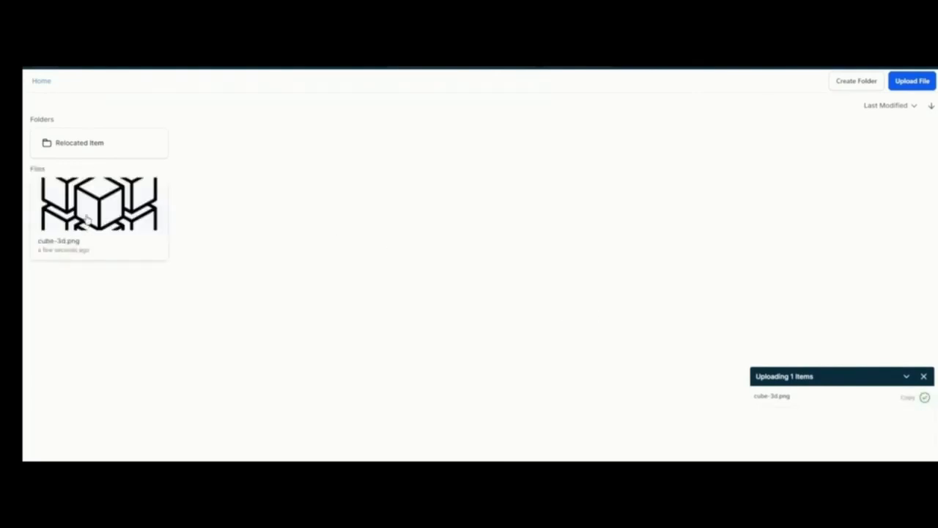
left_click(86, 220)
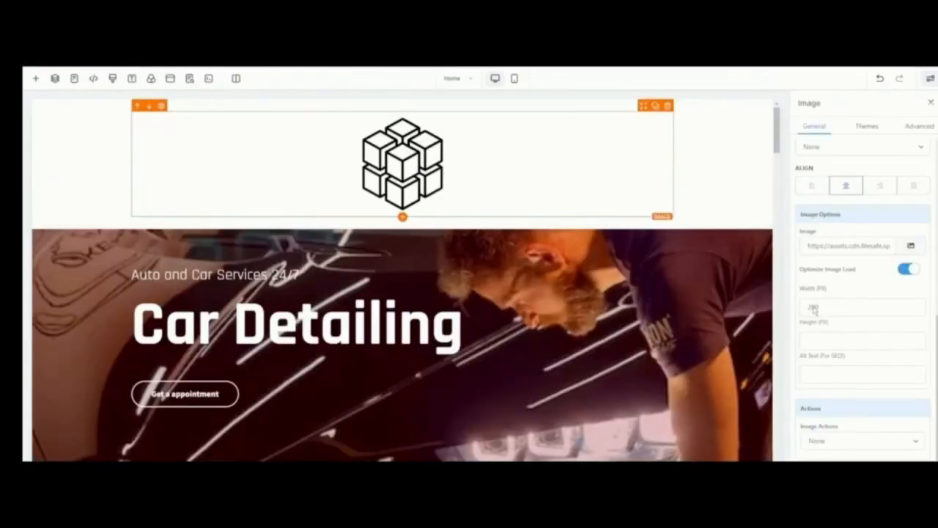
Step: Set the header logo's width to 50 px
left_click_drag(830, 311, 798, 311)
type("150")
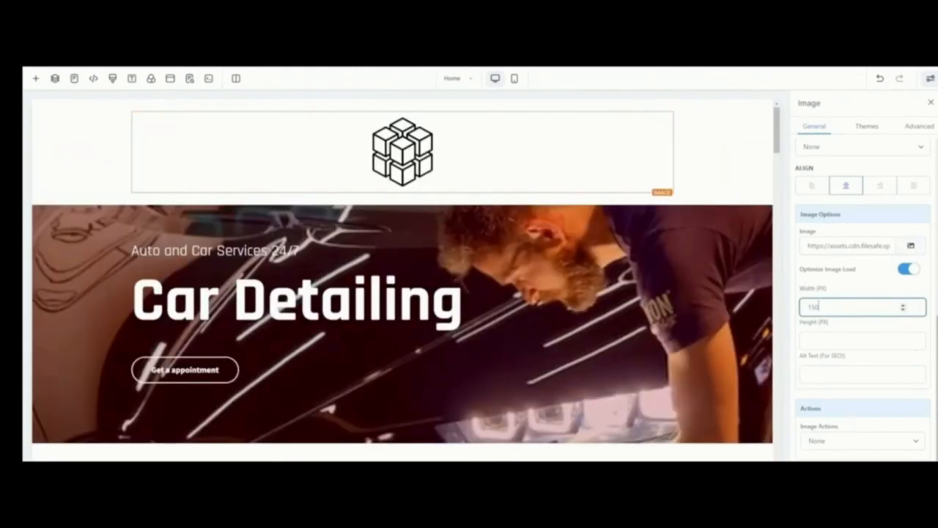
double_click(809, 307)
type("50")
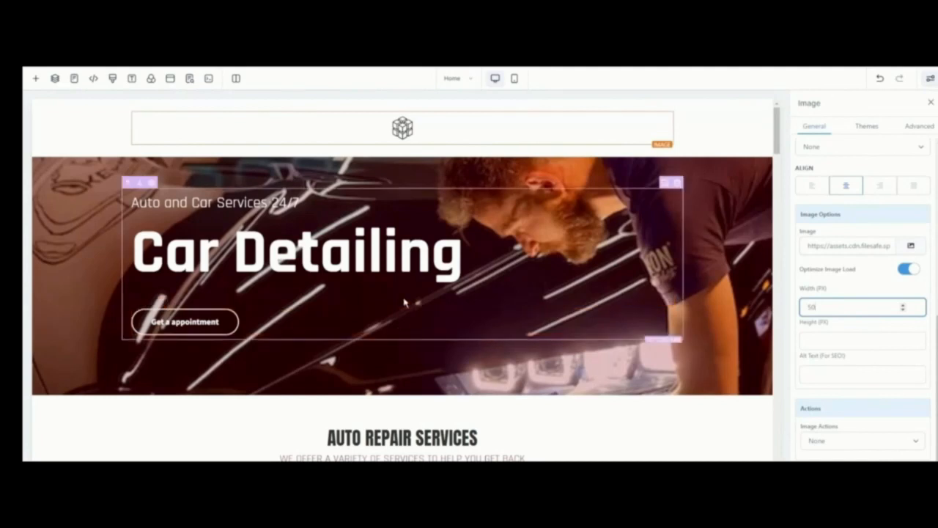
Step: Replace the Car Detailing hero section's background image with a Pixabay photo of a silver Mercedes under trees
scroll(404, 302, "down", 2)
scroll(404, 302, "up", 2)
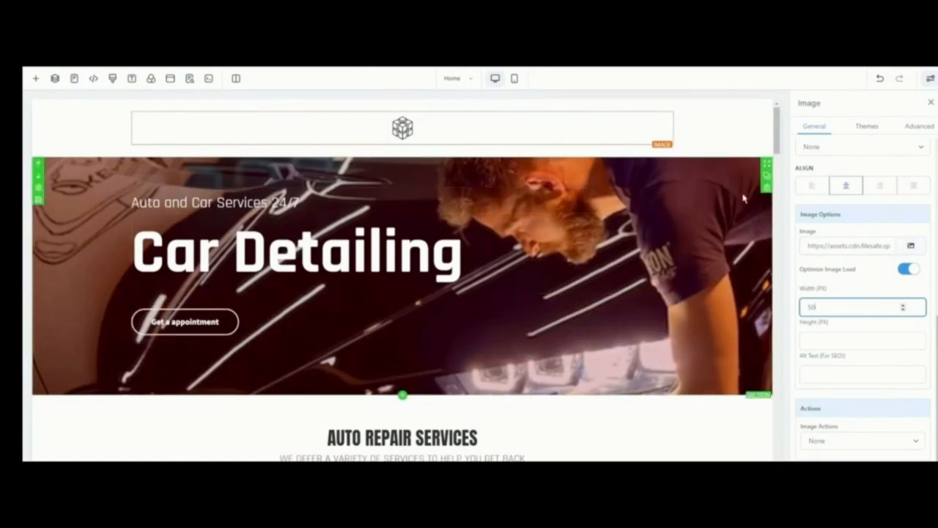
left_click(731, 176)
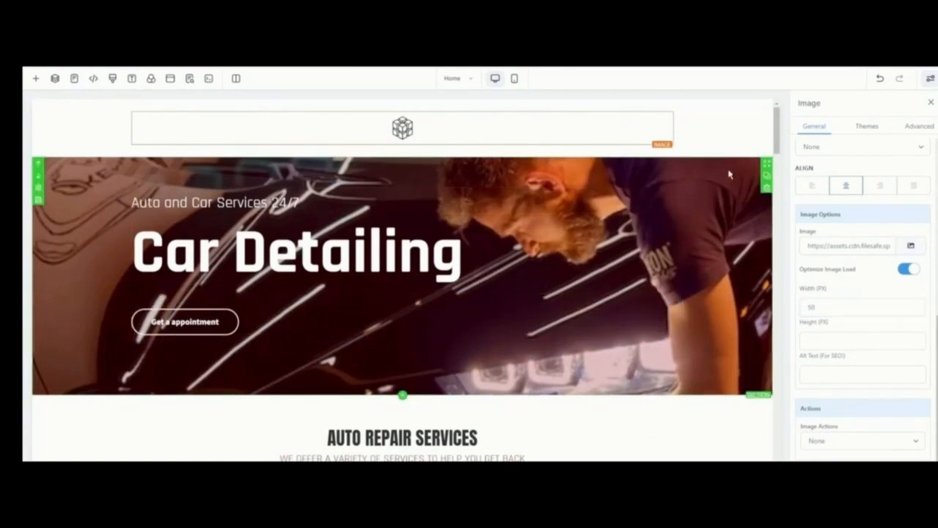
left_click(919, 366)
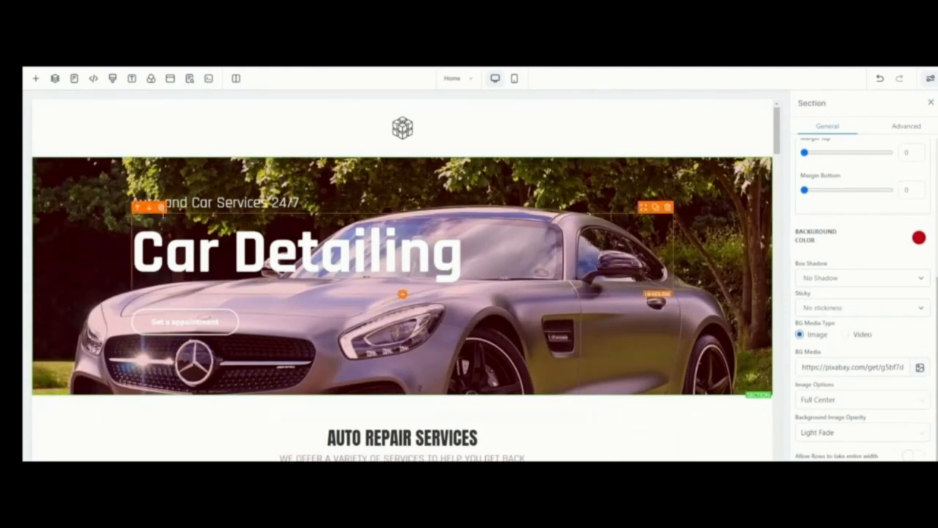
Step: Set the background color of the hero section's appointment button to blue
left_click(233, 323)
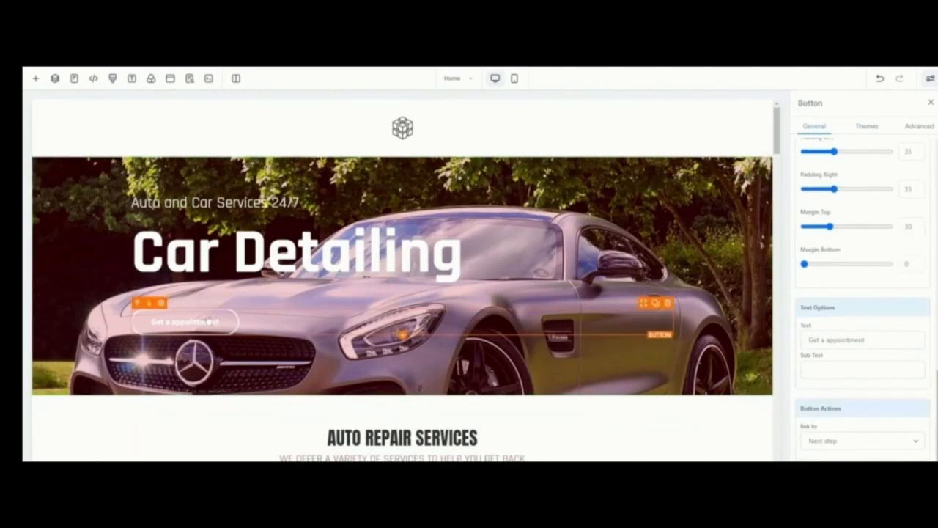
scroll(911, 330, "up", 5)
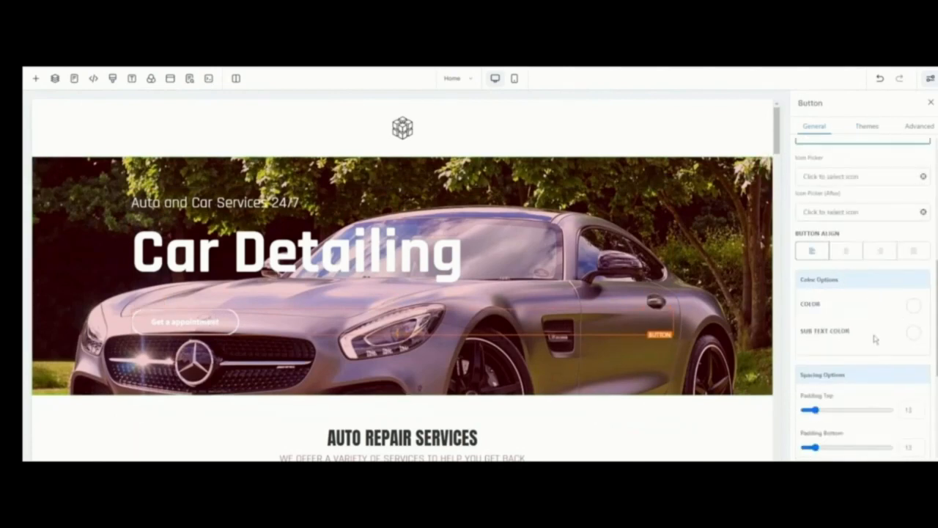
scroll(875, 337, "down", 1)
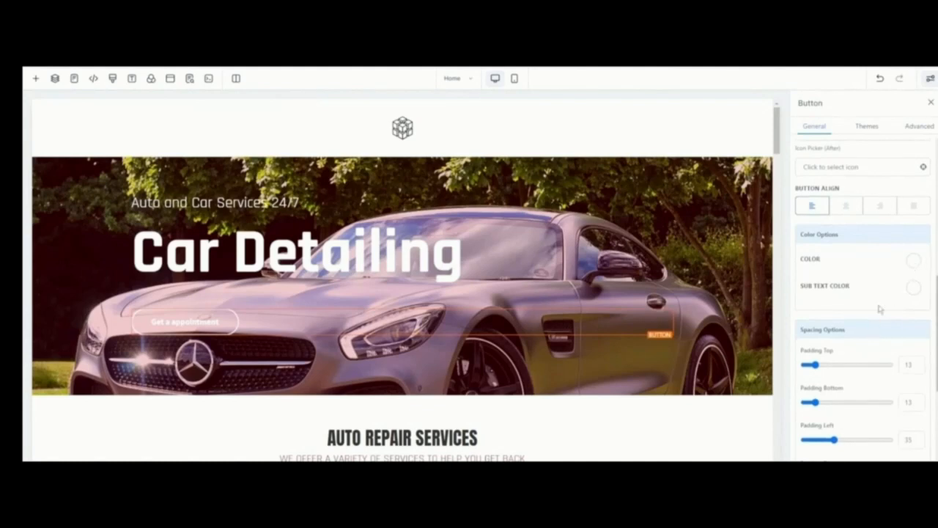
scroll(871, 358, "up", 10)
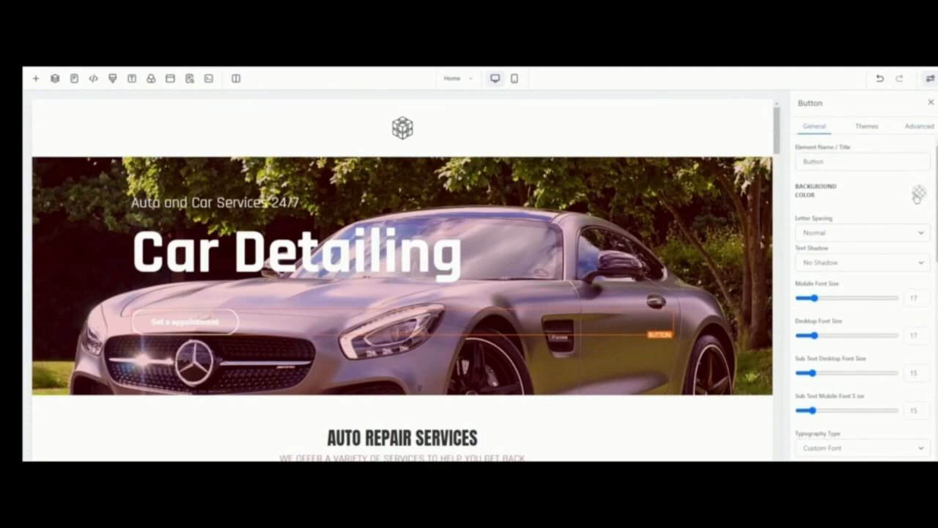
left_click(917, 194)
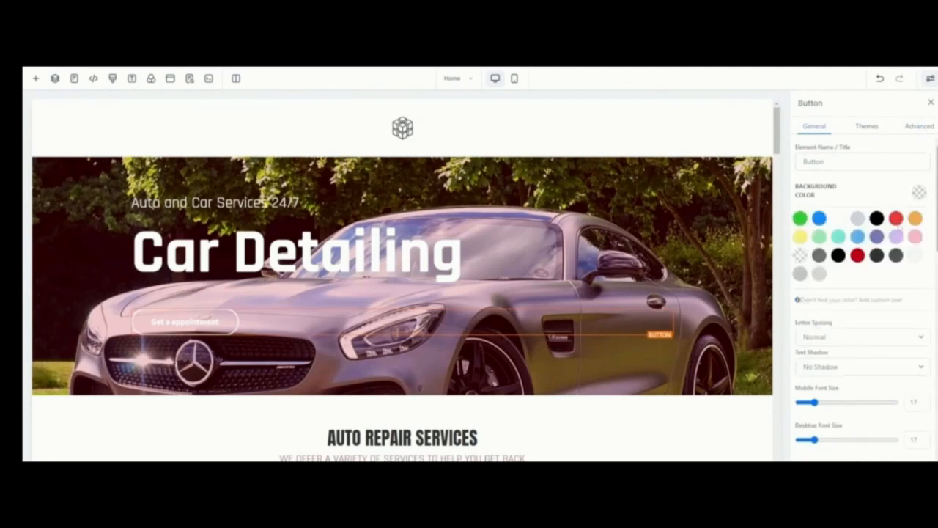
left_click(819, 219)
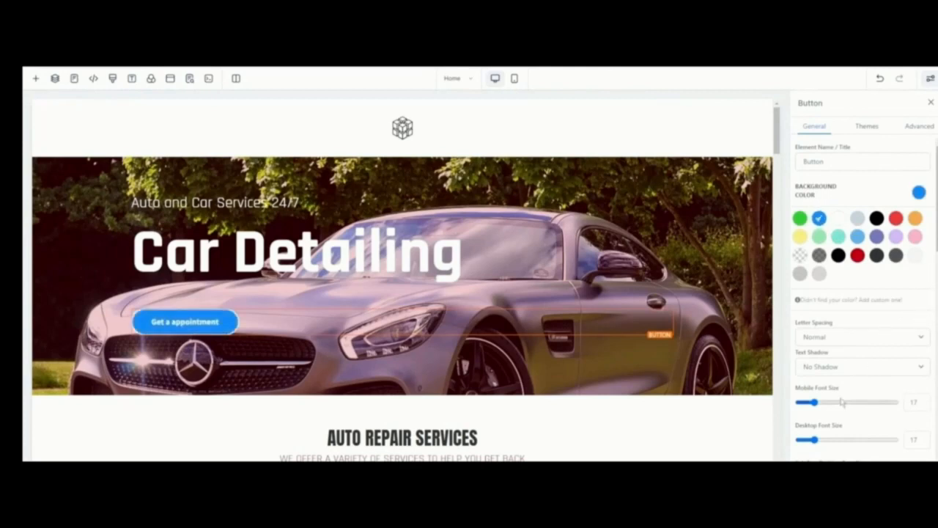
scroll(903, 334, "down", 1)
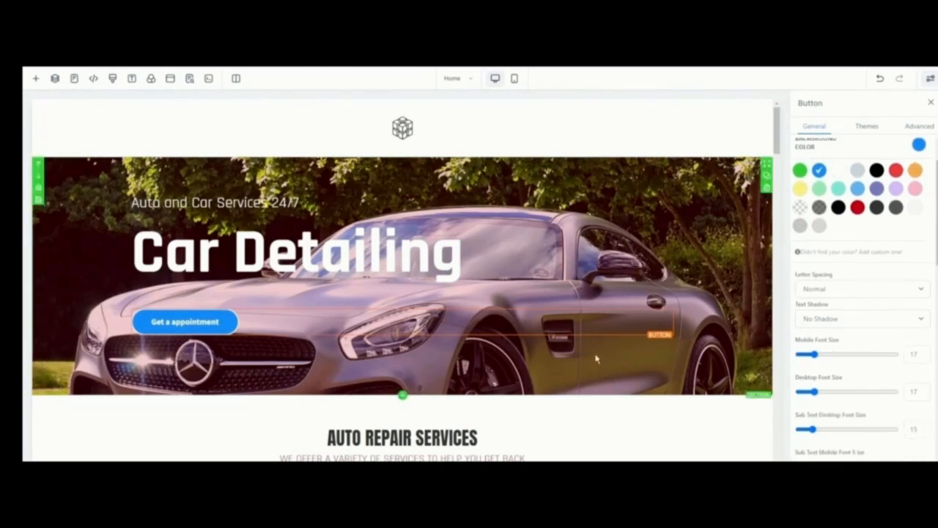
Step: Try red as the background color of the hero section's appointment button and return it to blue
scroll(596, 358, "down", 2)
scroll(596, 354, "up", 1)
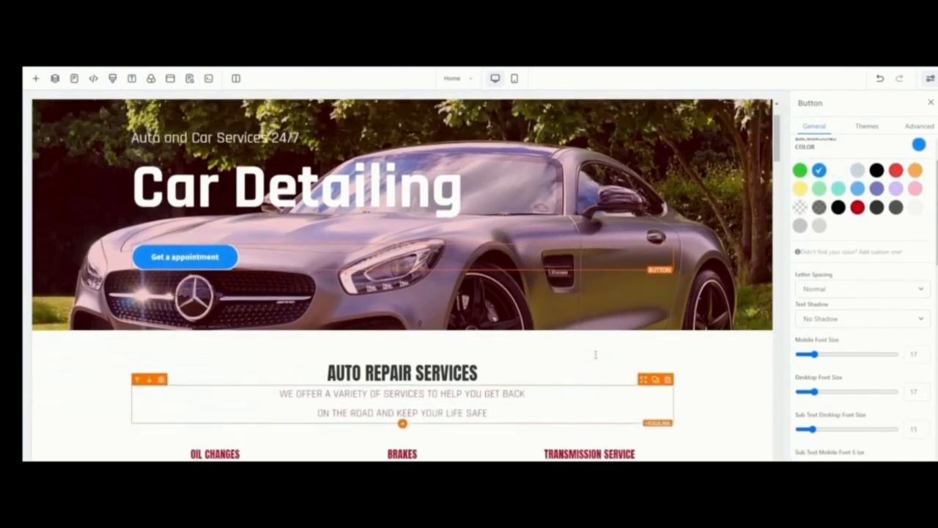
left_click(895, 170)
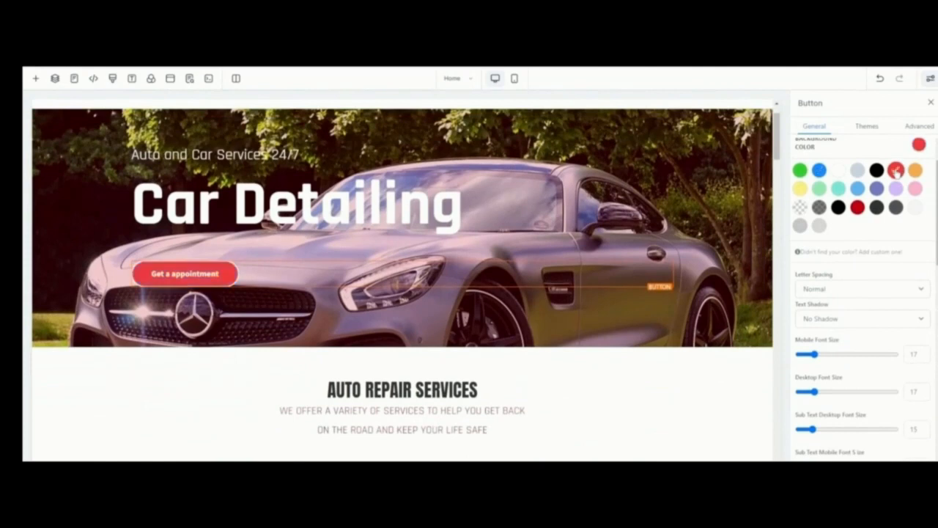
scroll(663, 358, "up", 1)
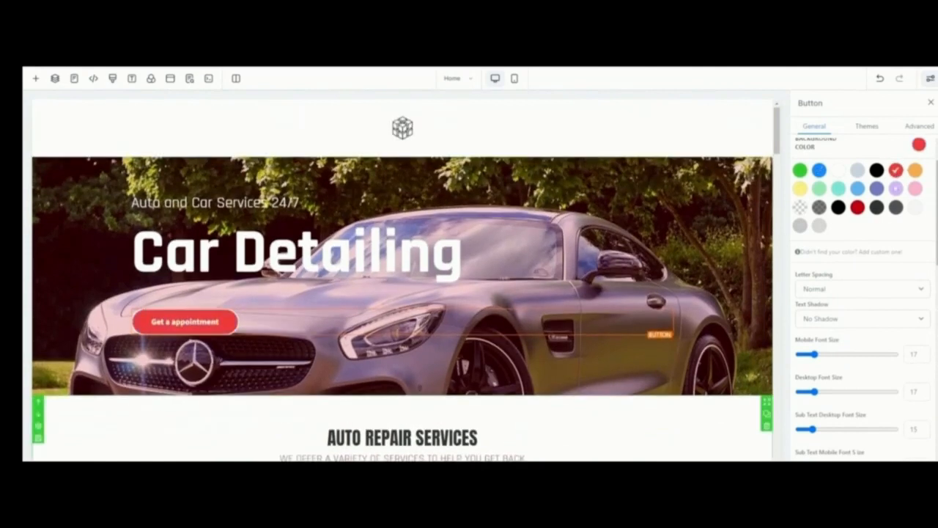
left_click(819, 170)
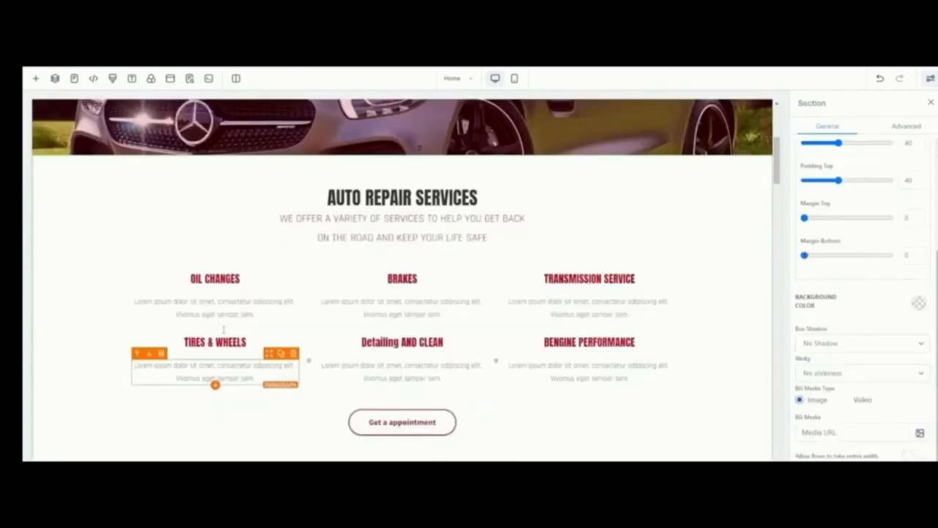
Step: Look through the Home page sections down to Get In Touch and examine the map element's map type options
scroll(415, 412, "down", 1)
scroll(304, 396, "down", 10)
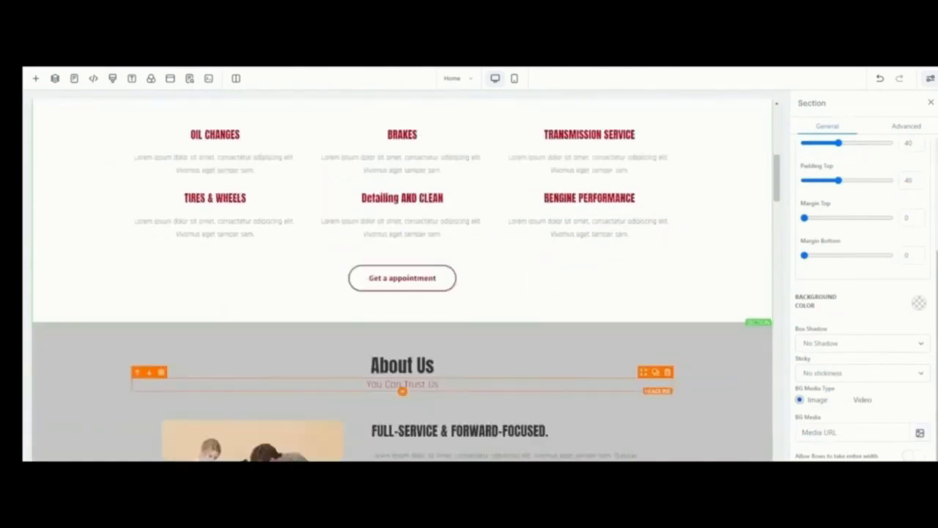
scroll(413, 388, "down", 15)
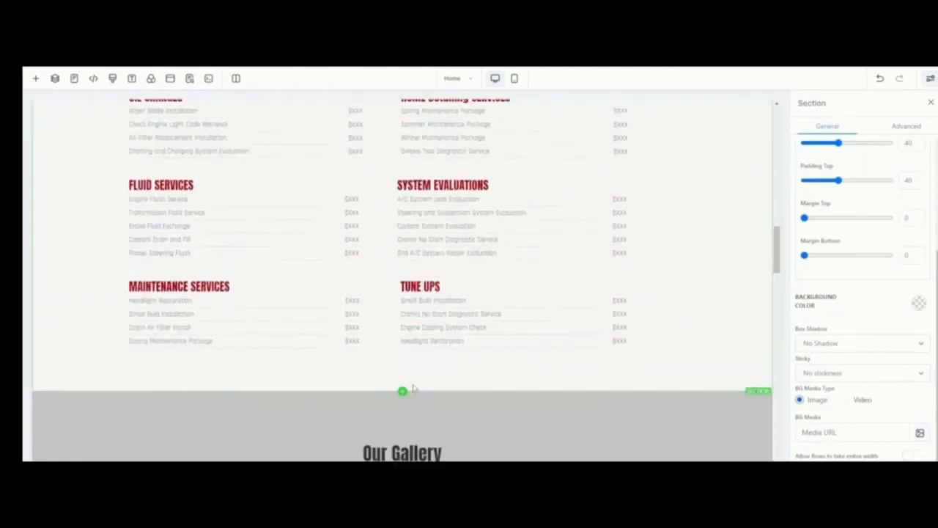
scroll(412, 389, "down", 5)
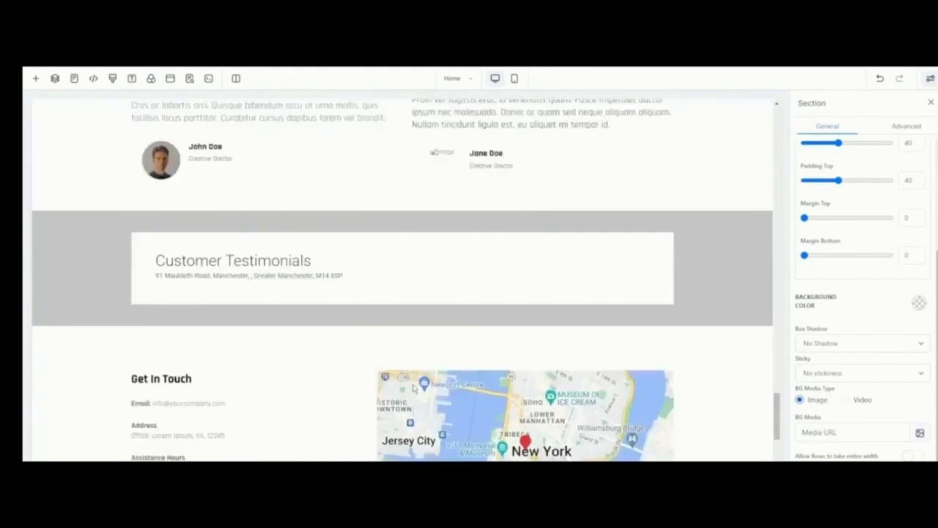
scroll(413, 389, "down", 5)
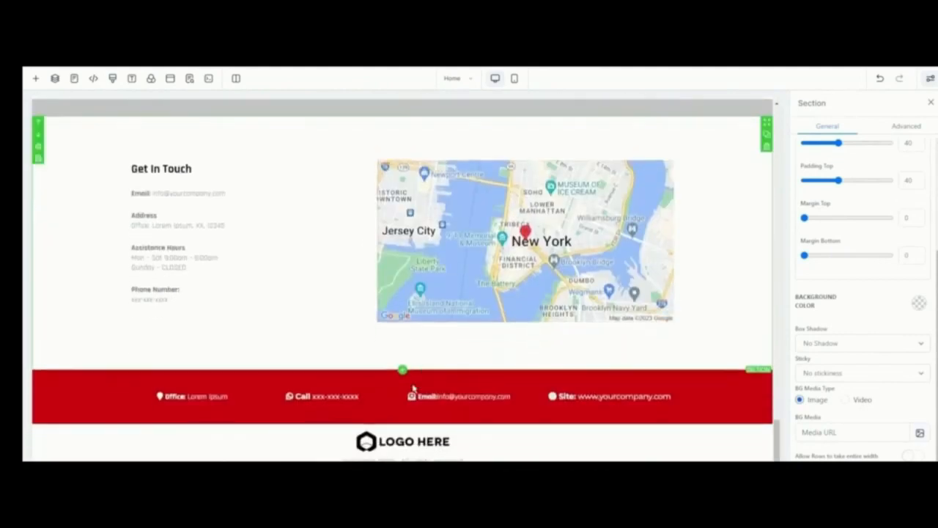
scroll(440, 384, "up", 1)
left_click(630, 345)
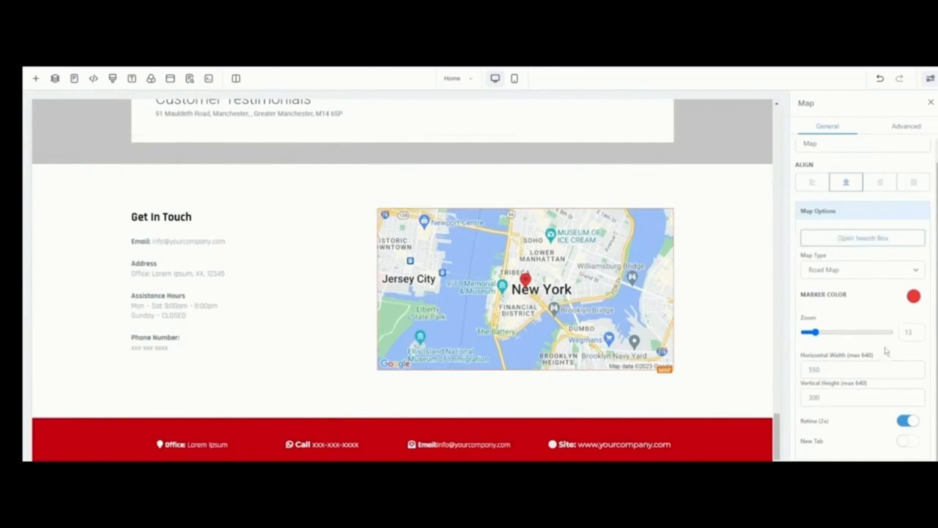
left_click(879, 293)
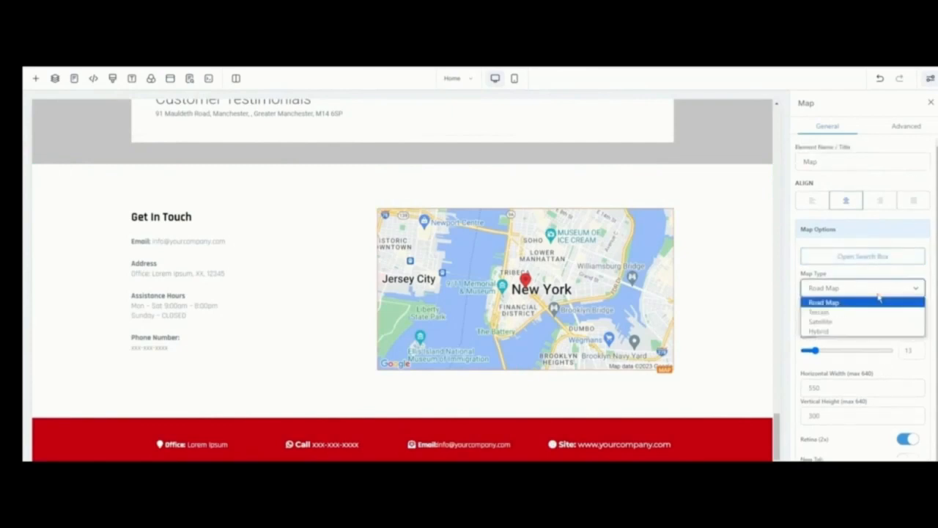
left_click(879, 293)
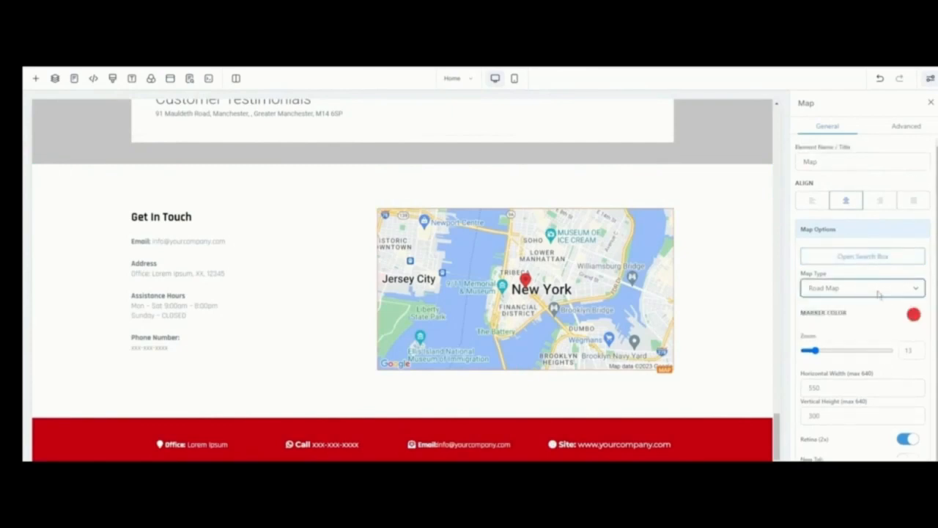
Step: Check the Get In Touch map's advanced settings and its location search dialog, closing it without saving
left_click(904, 129)
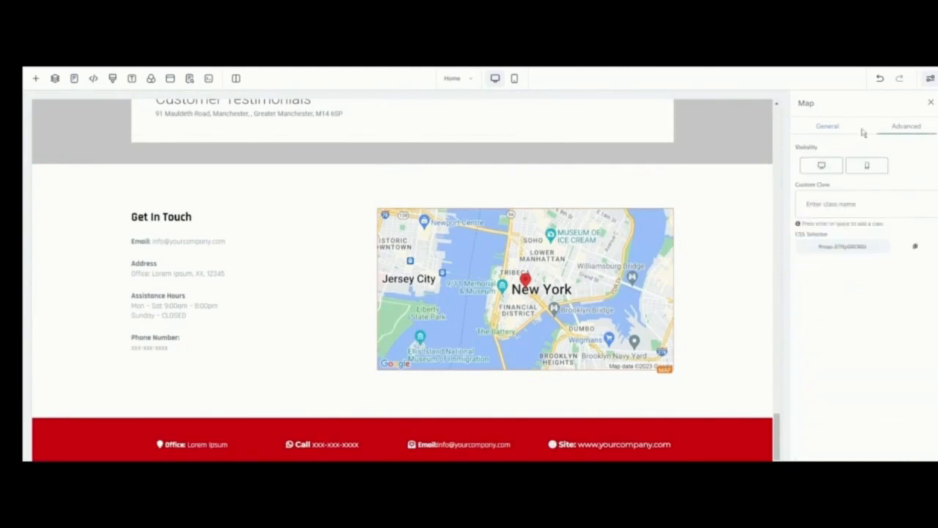
left_click(847, 129)
left_click(885, 262)
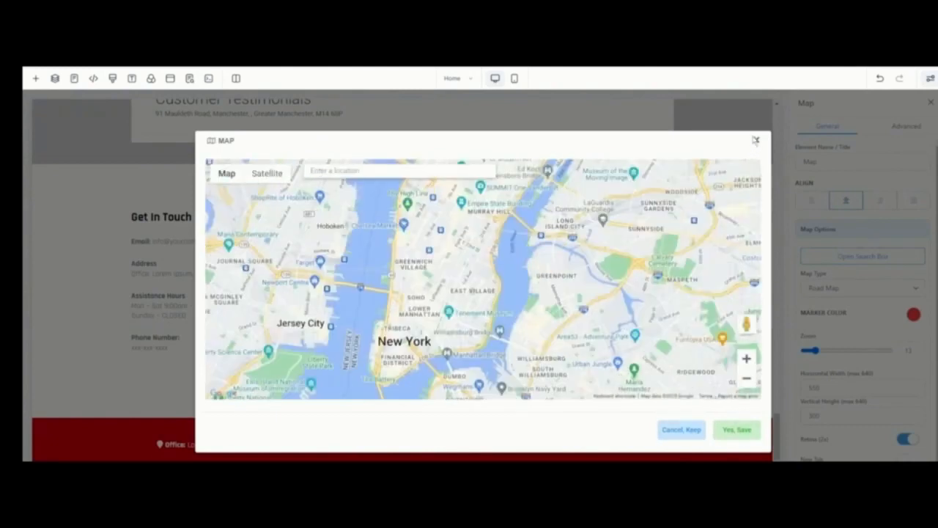
left_click(755, 140)
Step: Browse the catalogue of elements that can be added to the page, from text and form elements to order elements
scroll(190, 242, "up", 5)
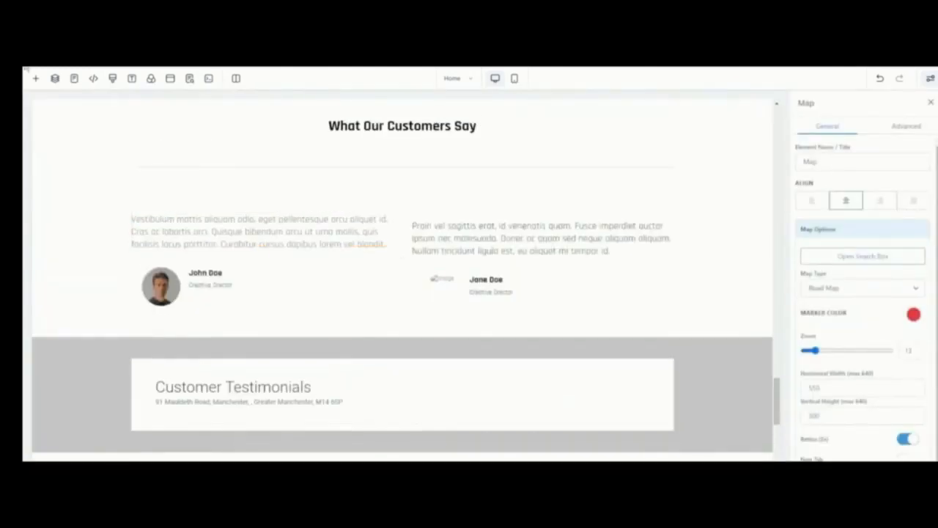
left_click(35, 78)
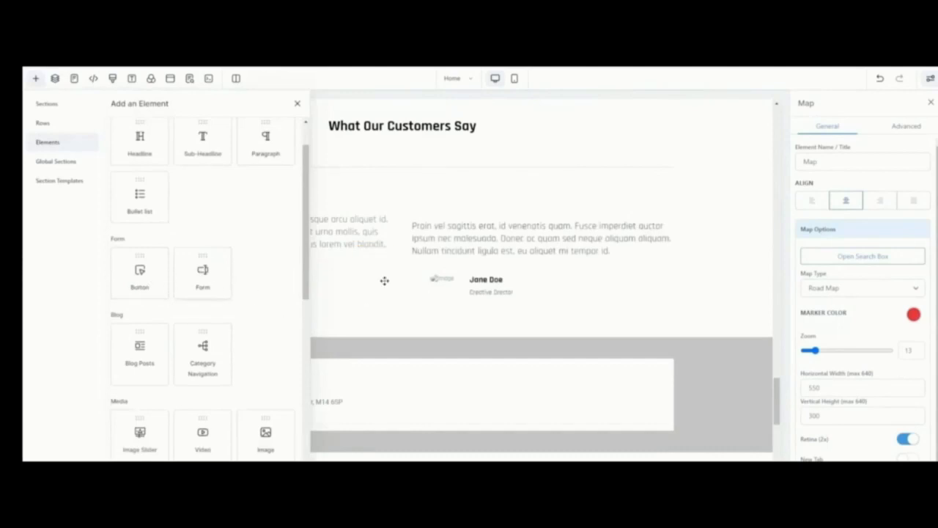
scroll(193, 323, "down", 1)
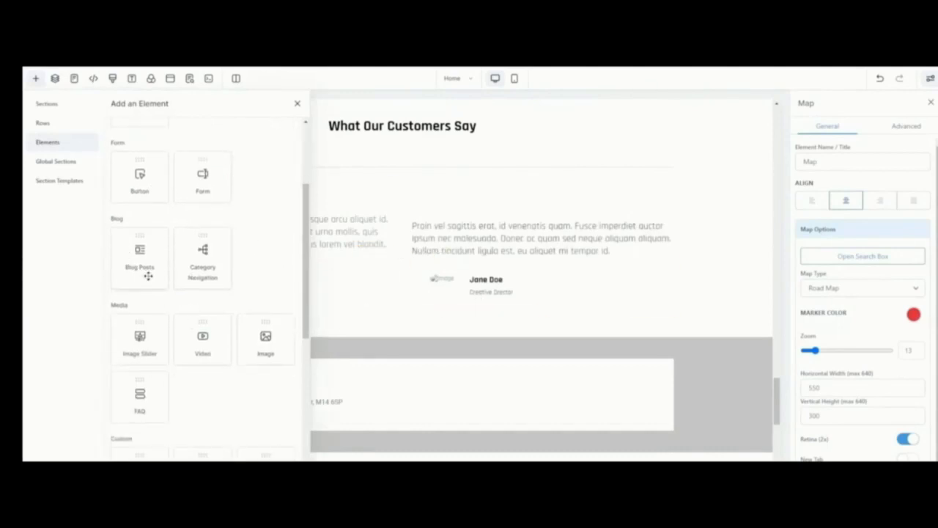
scroll(264, 354, "down", 1)
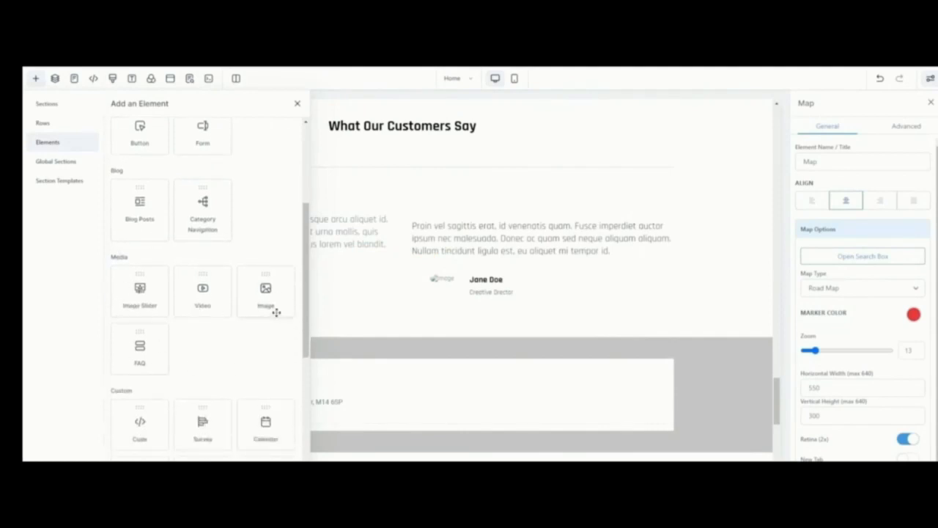
scroll(213, 377, "down", 3)
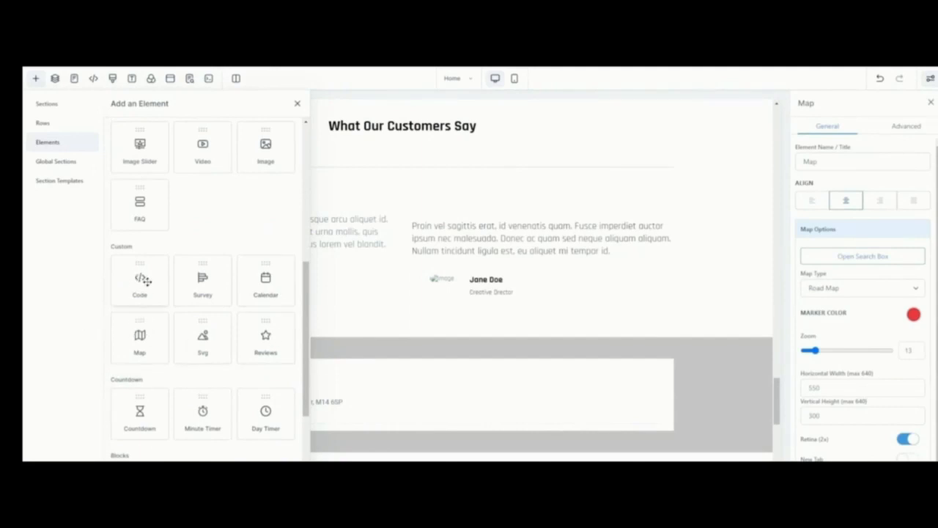
scroll(147, 287, "down", 3)
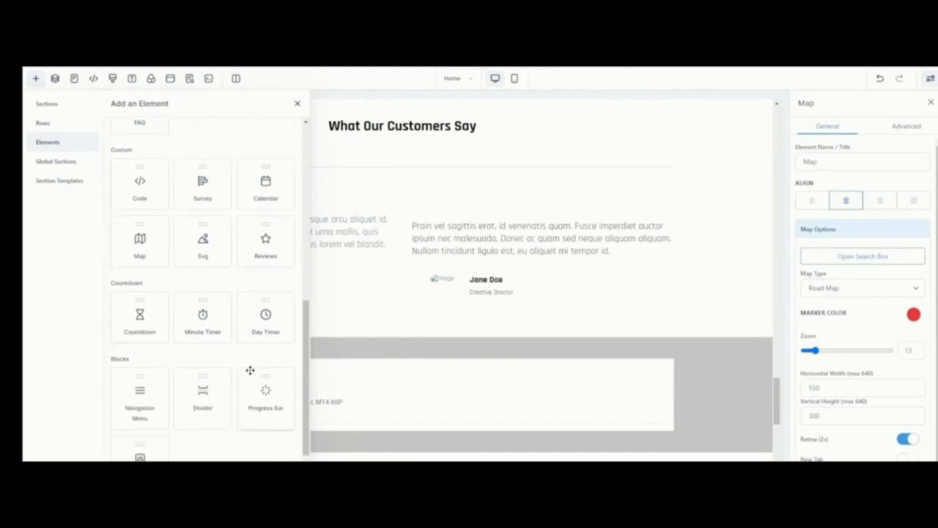
scroll(245, 370, "down", 1)
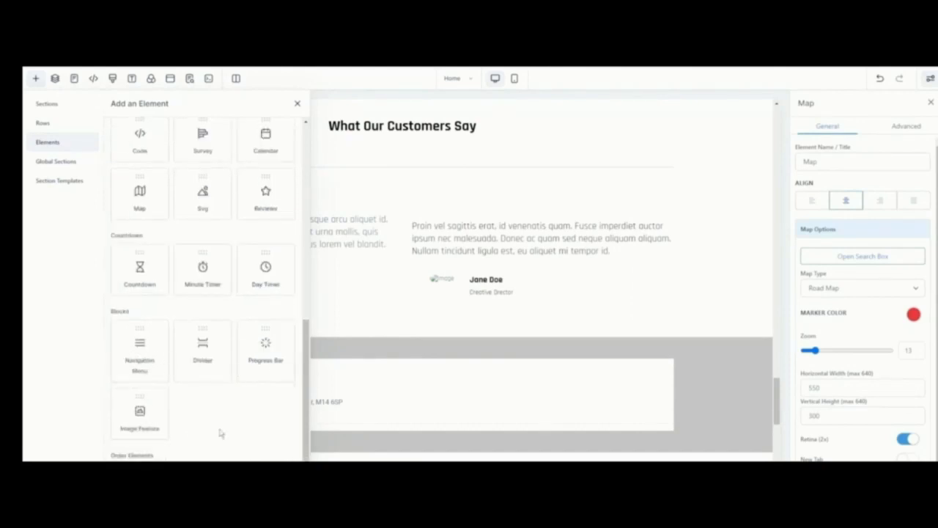
scroll(220, 433, "down", 1)
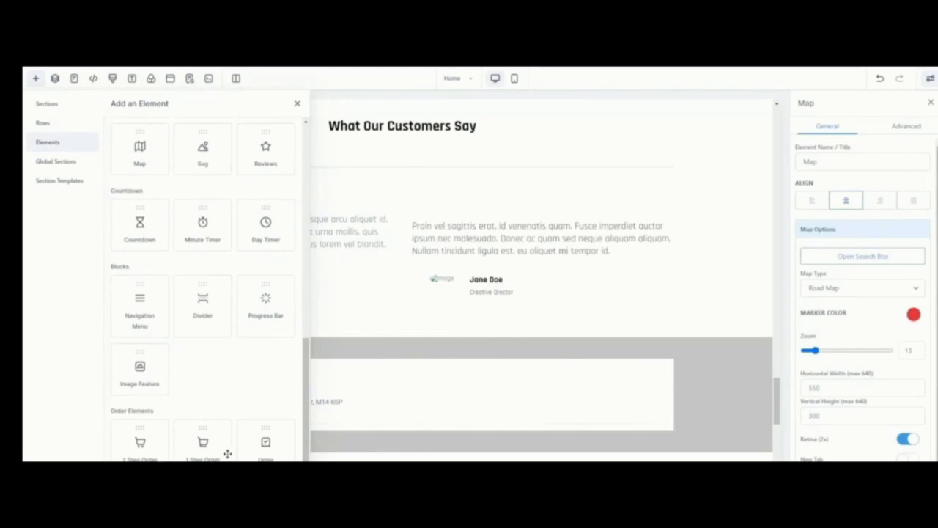
left_click(296, 104)
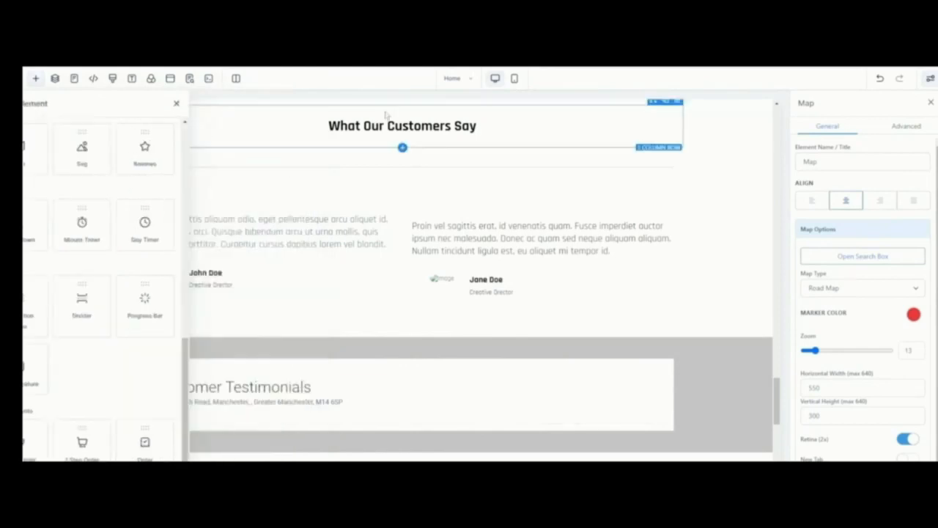
Step: Show the funnel's page list and preview the Home page in the mobile layout
left_click(74, 78)
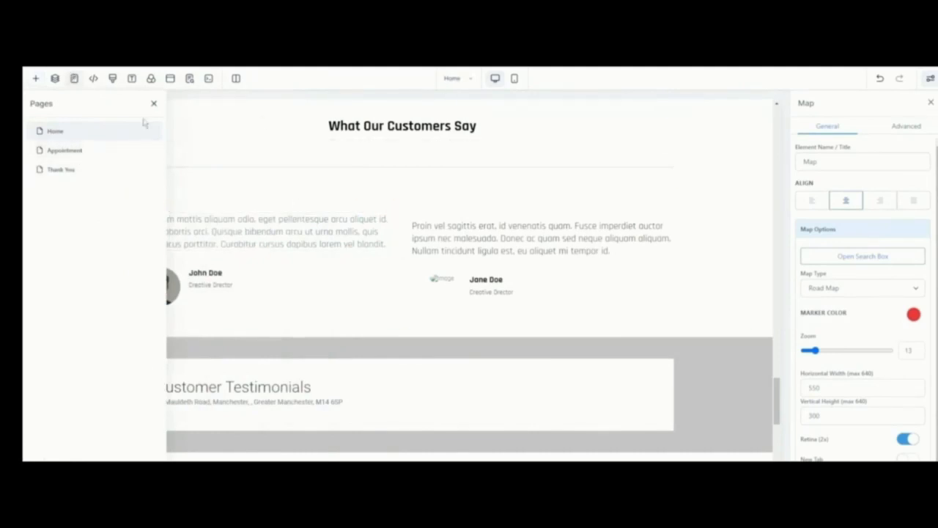
left_click(514, 78)
left_click_drag(498, 412, 498, 110)
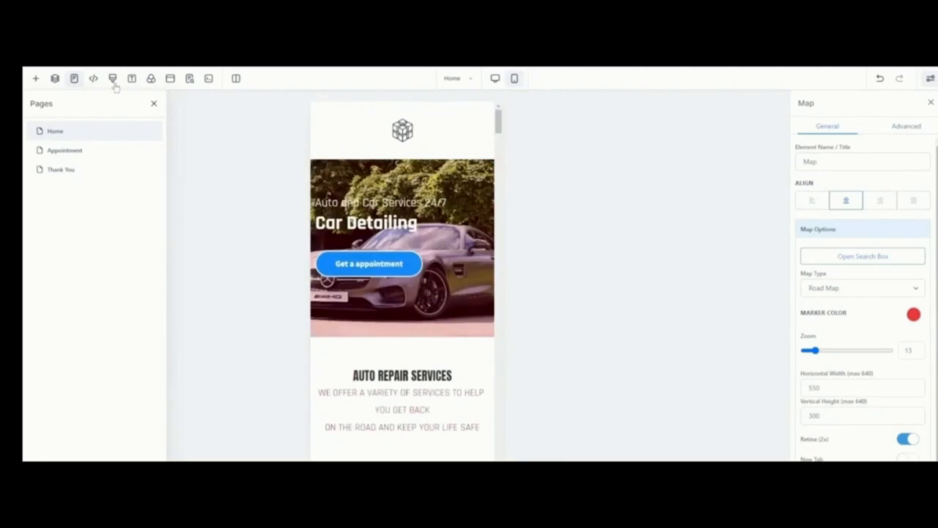
Step: Expand the page's layer tree down to the About Us section's first column and review the funnel's page list
left_click(55, 80)
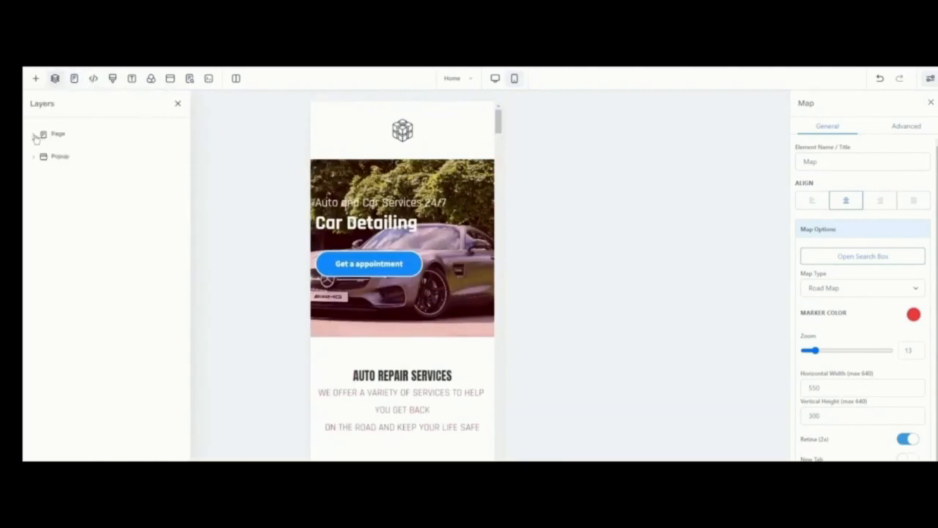
left_click(33, 134)
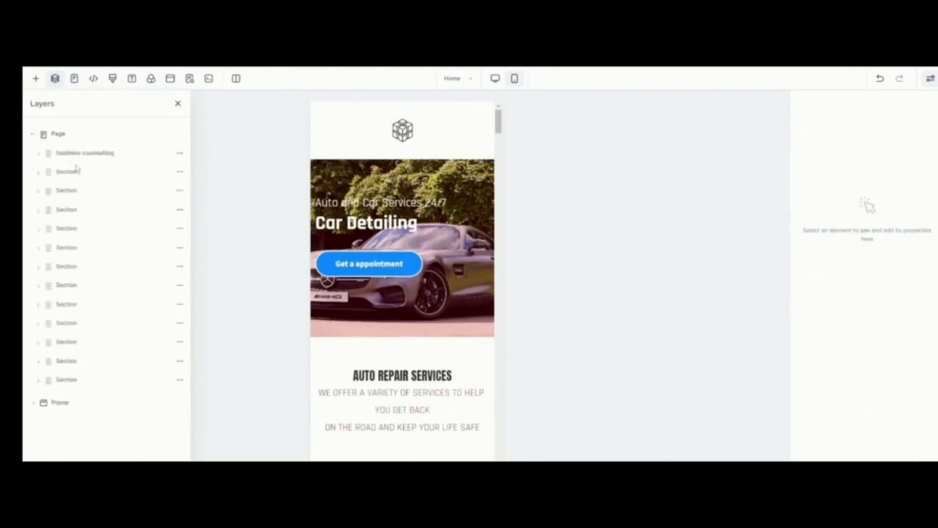
left_click(67, 210)
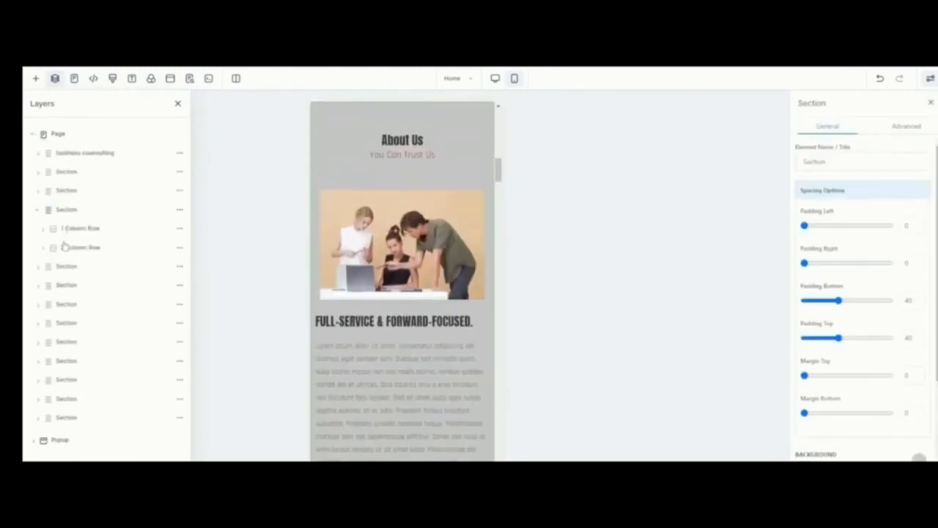
left_click(72, 229)
left_click(81, 248)
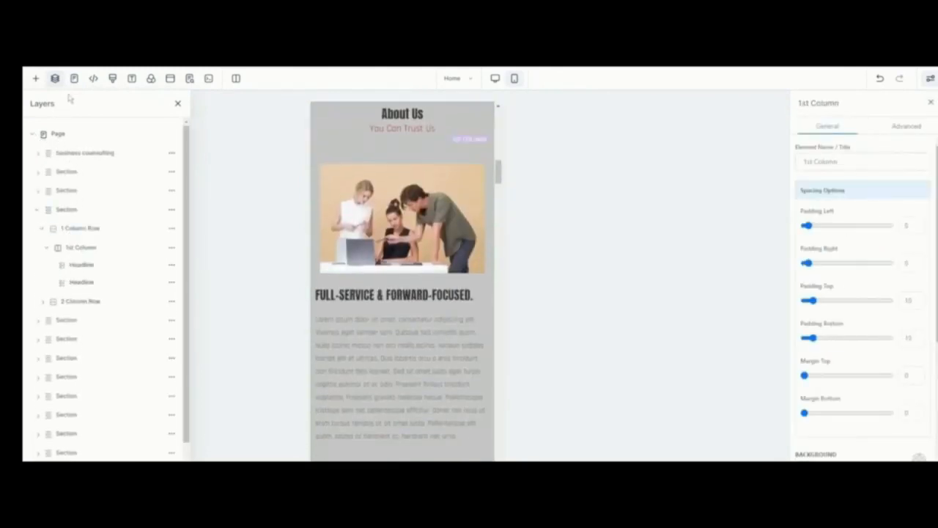
left_click(55, 78)
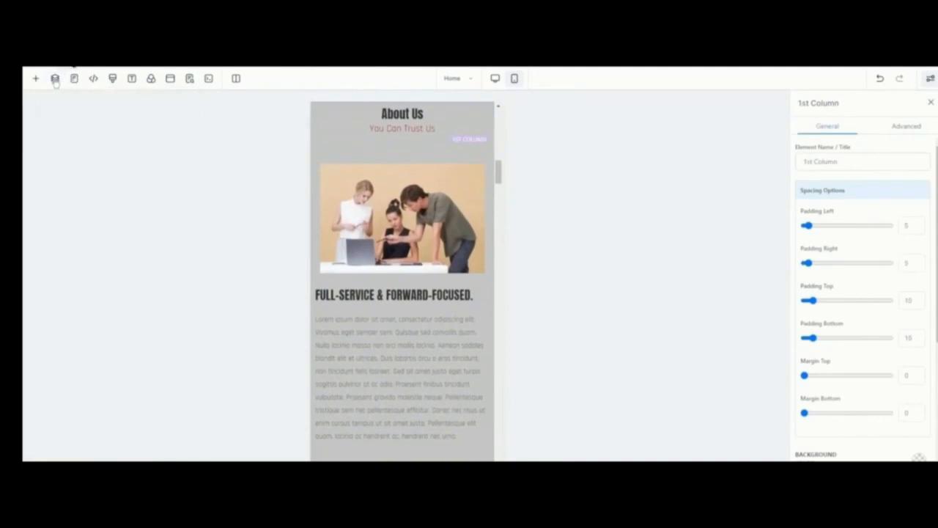
left_click(57, 79)
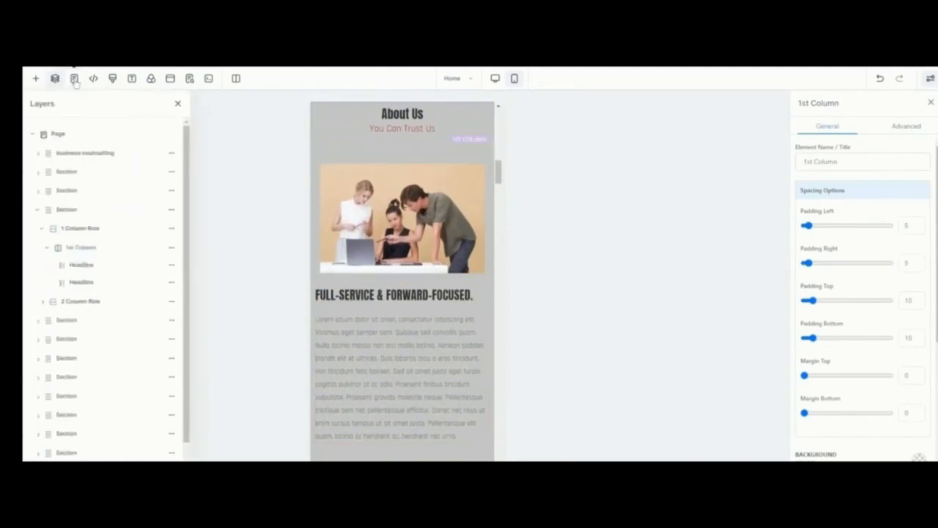
left_click(74, 79)
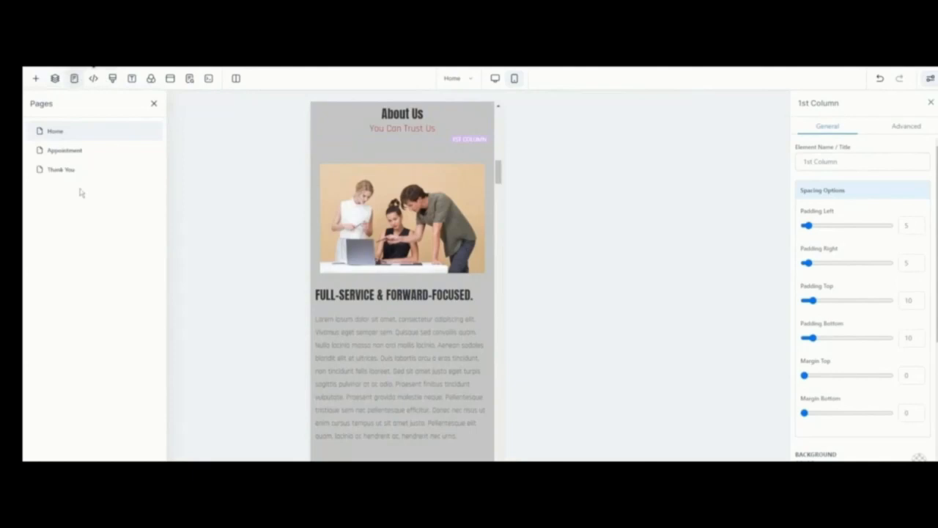
Step: Review the header and footer tracking code editors and the custom CSS editor, closing each without saving
left_click(93, 78)
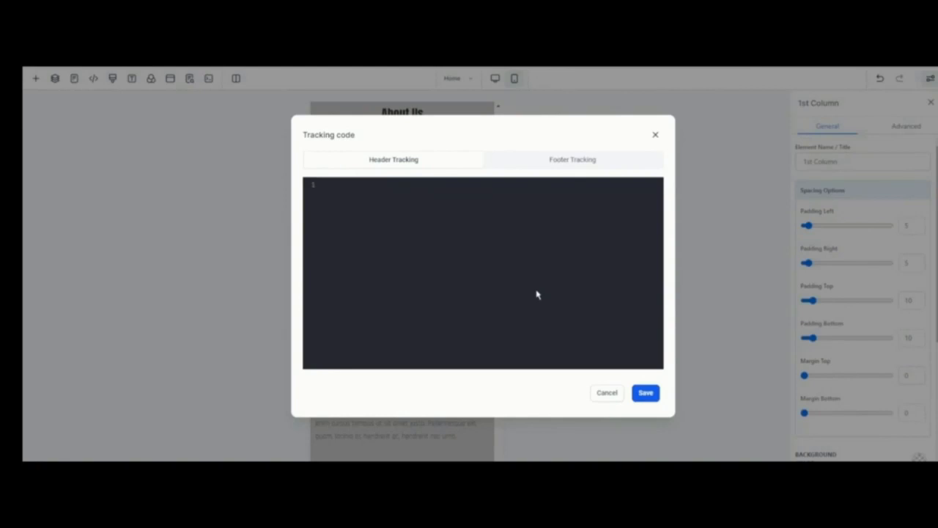
left_click(587, 161)
left_click(461, 167)
left_click(655, 136)
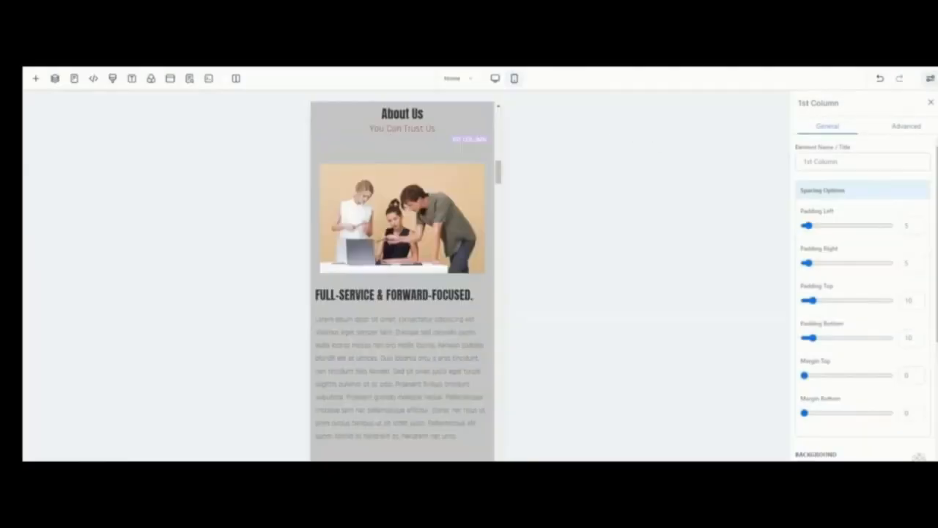
left_click(112, 79)
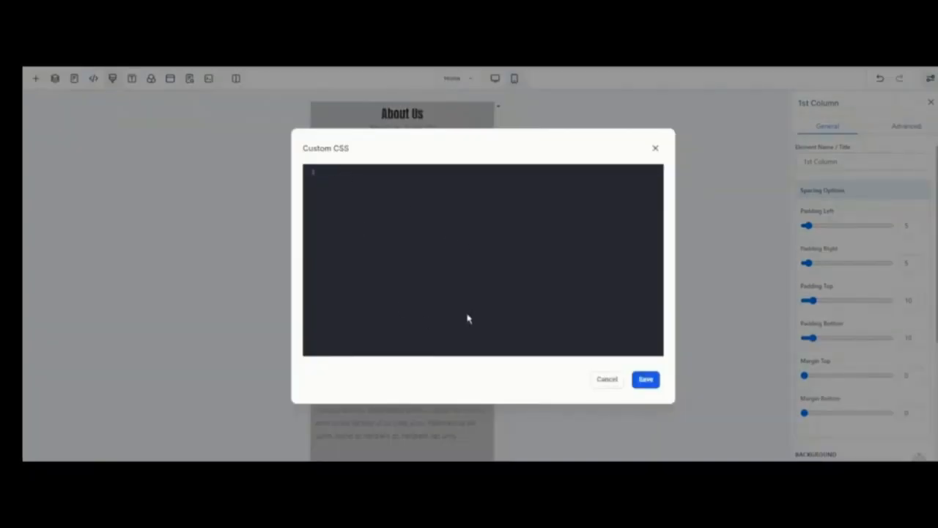
left_click(655, 148)
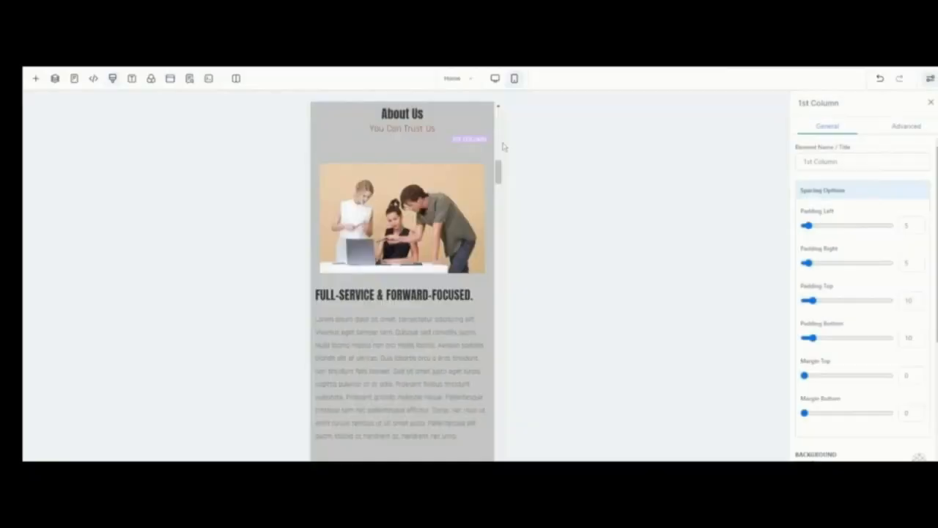
Step: Review the page's typography settings, its background settings and the page's popup, closing the popup again
left_click(131, 79)
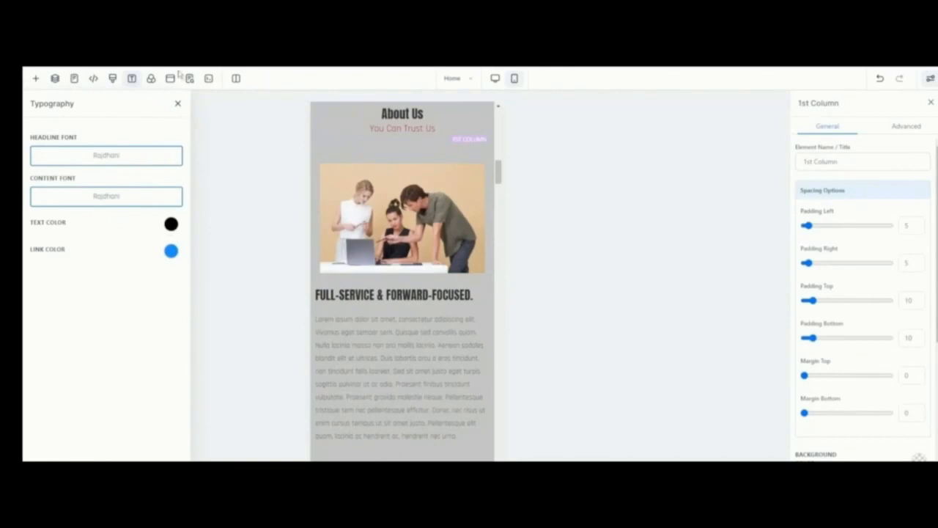
left_click(150, 78)
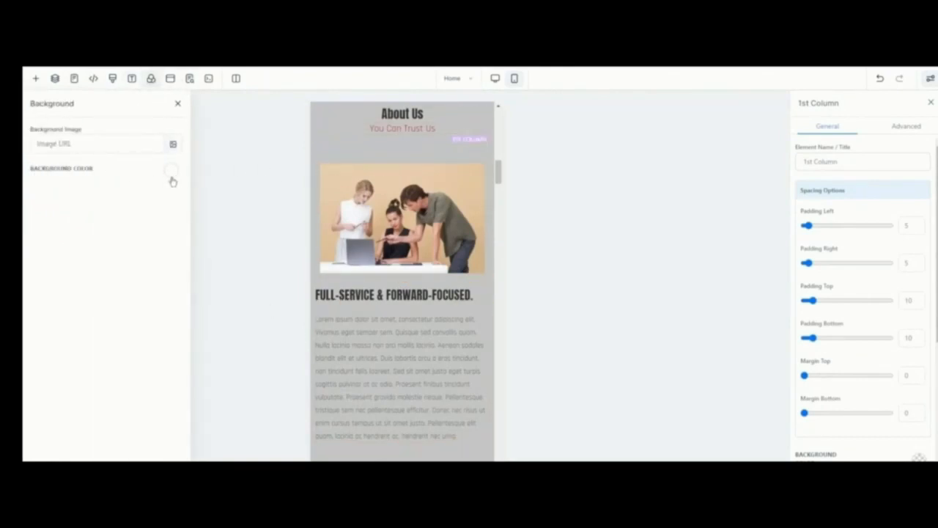
scroll(378, 345, "up", 10)
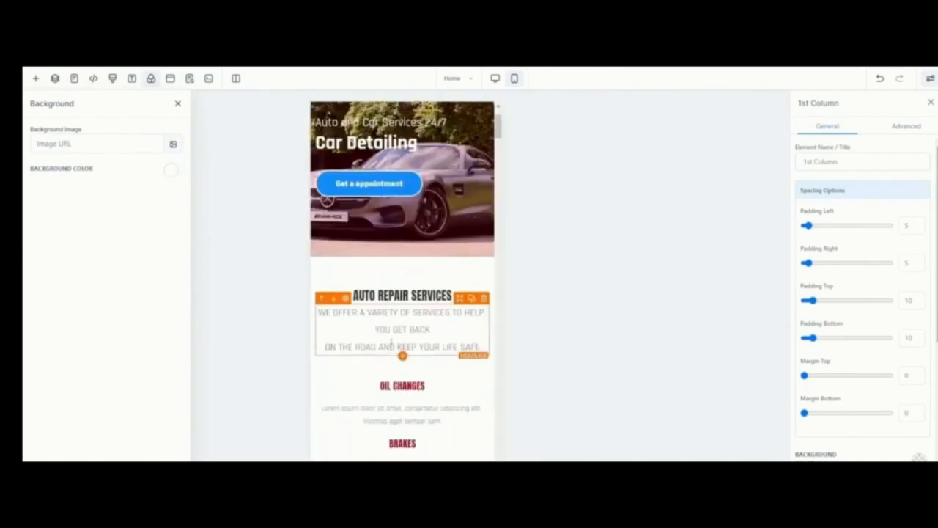
scroll(390, 342, "up", 2)
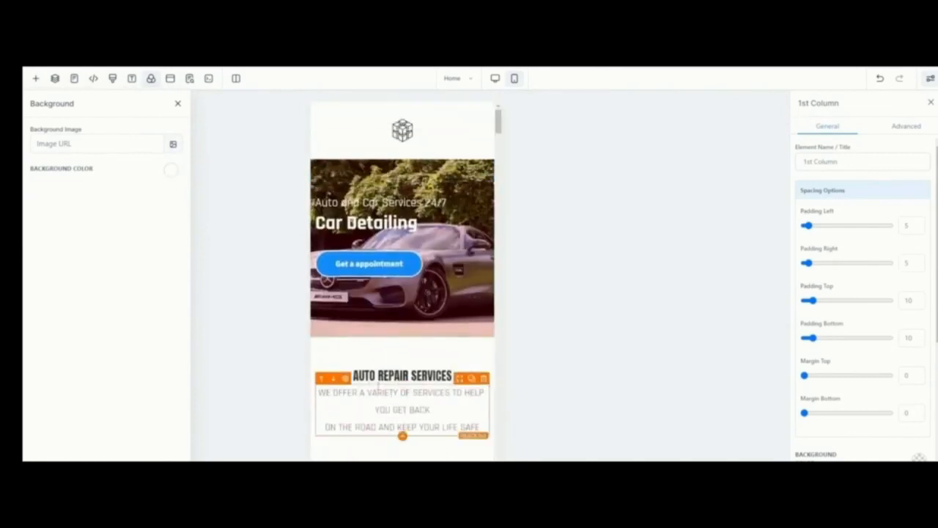
scroll(378, 382, "down", 4)
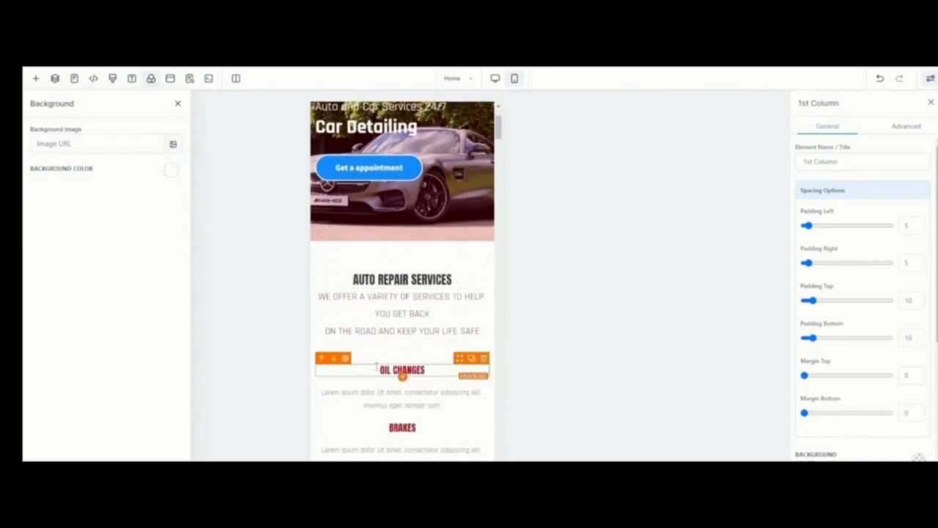
left_click(170, 80)
left_click(488, 183)
Step: Set the link action of the hero section's "Get a appointment" button to Open popup
scroll(442, 316, "up", 4)
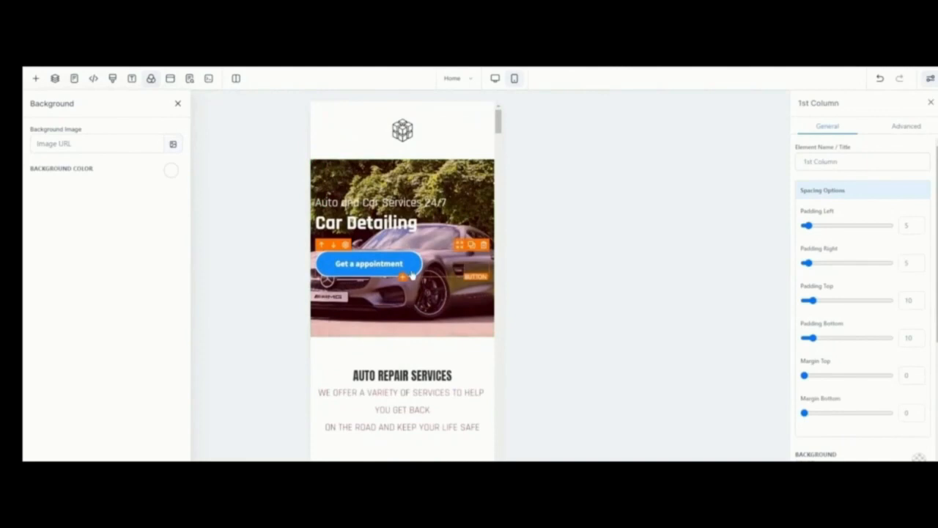
left_click(411, 275)
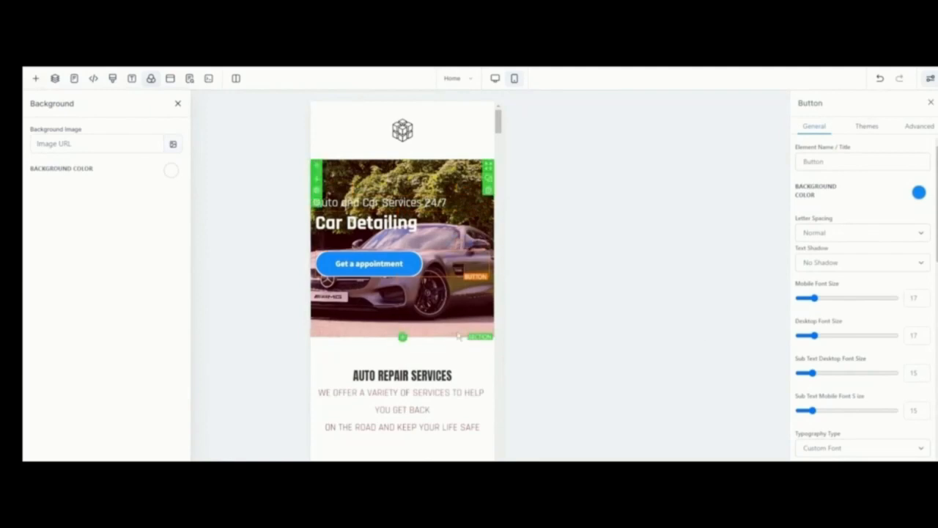
scroll(845, 344, "down", 5)
scroll(844, 345, "down", 4)
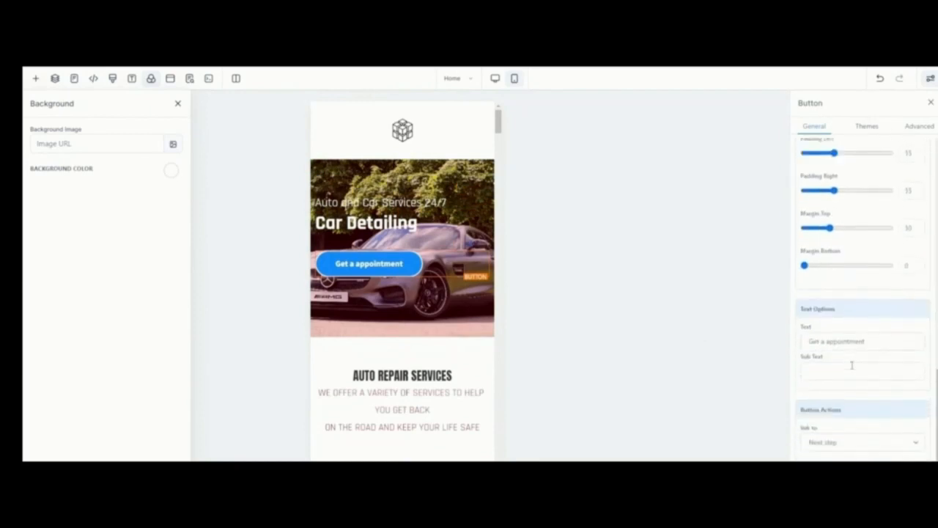
left_click_drag(804, 414, 877, 415)
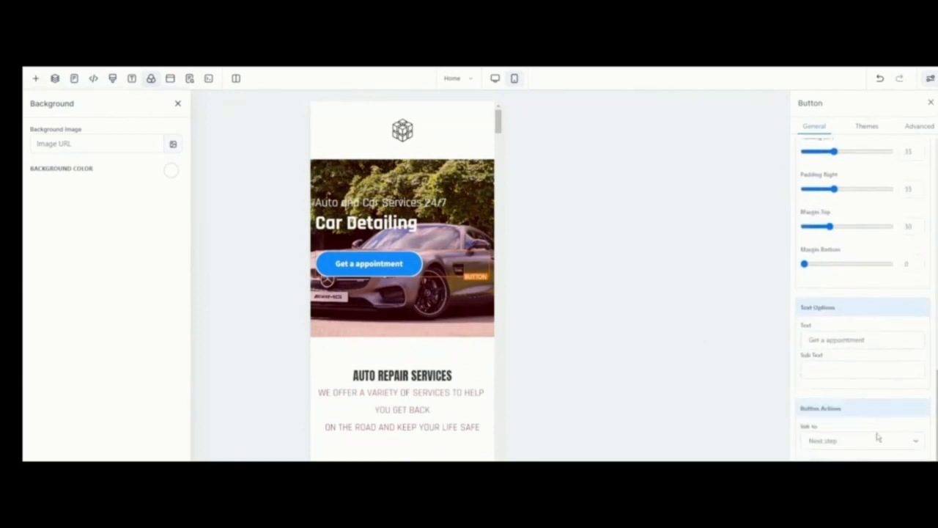
left_click(860, 443)
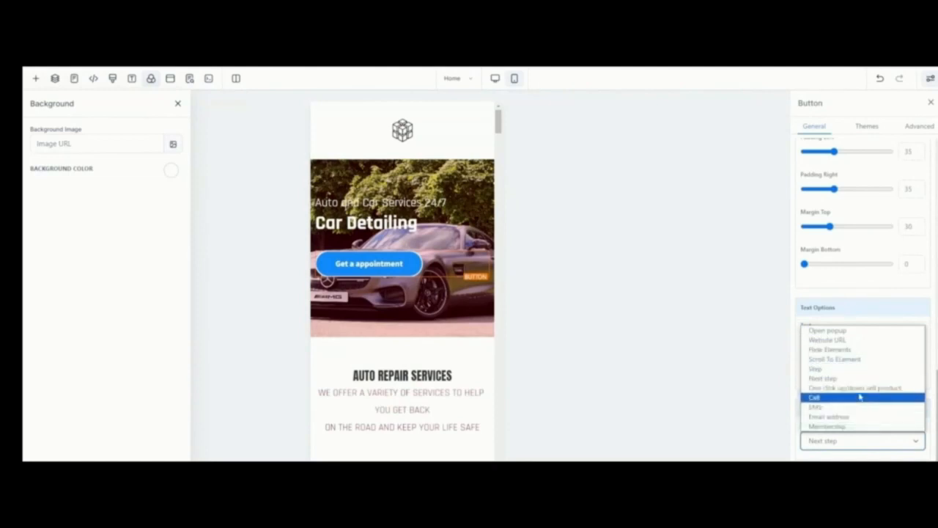
left_click(849, 330)
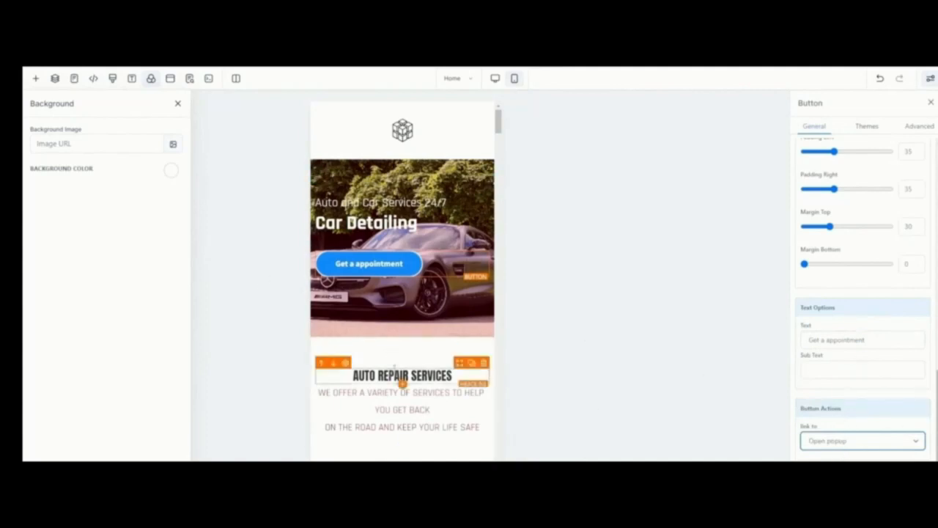
Step: Open the page's popup for editing and add a 1 Column row to it
left_click(170, 79)
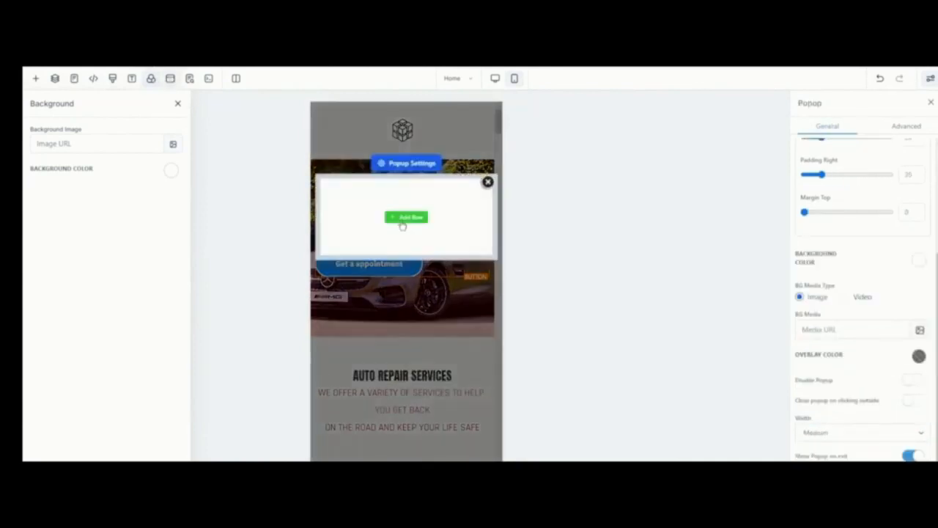
left_click(407, 218)
left_click(146, 151)
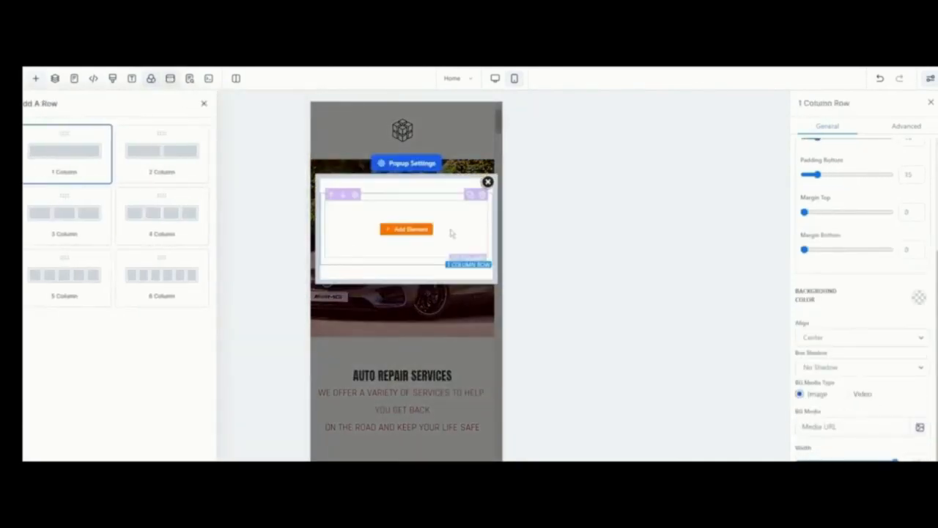
Step: Add a Form element to the popup's row and assign the Free Week Offer Claim form to it
left_click(412, 230)
scroll(183, 339, "down", 4)
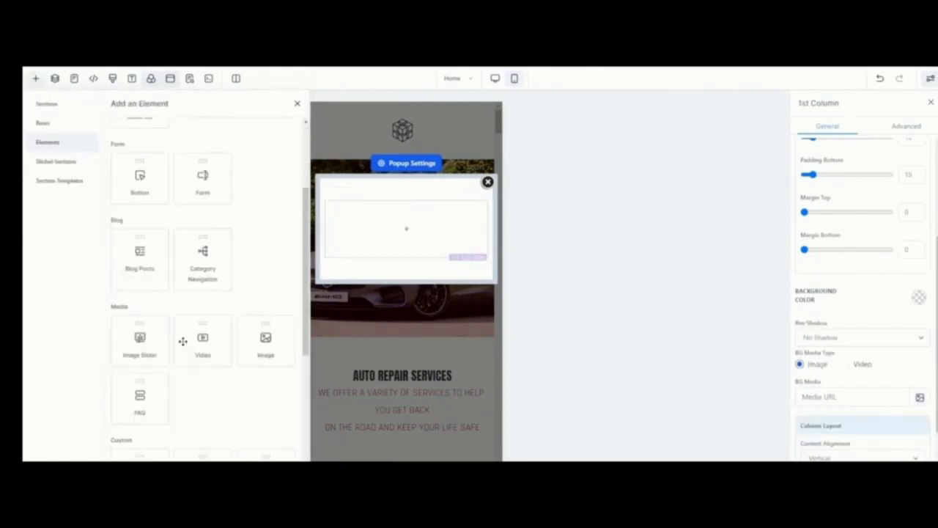
scroll(203, 185, "up", 1)
left_click_drag(204, 213, 419, 214)
left_click(474, 225)
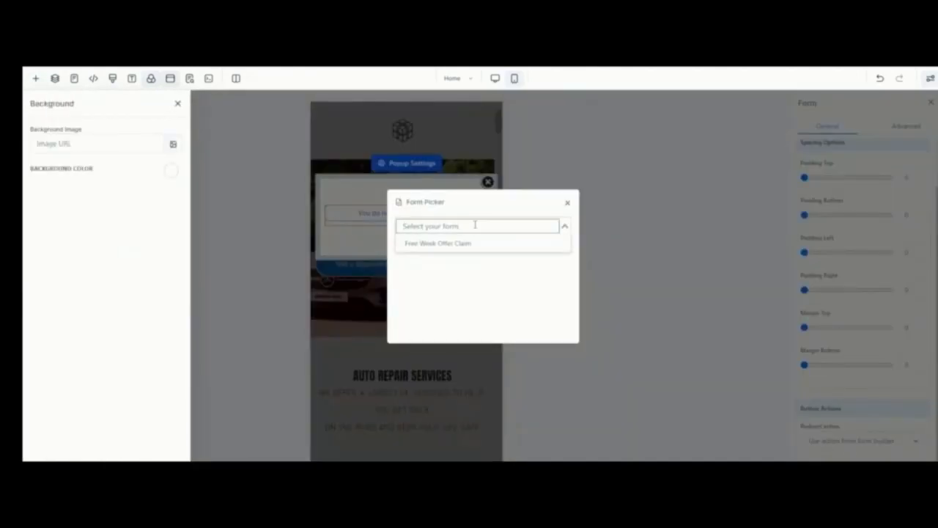
left_click(467, 245)
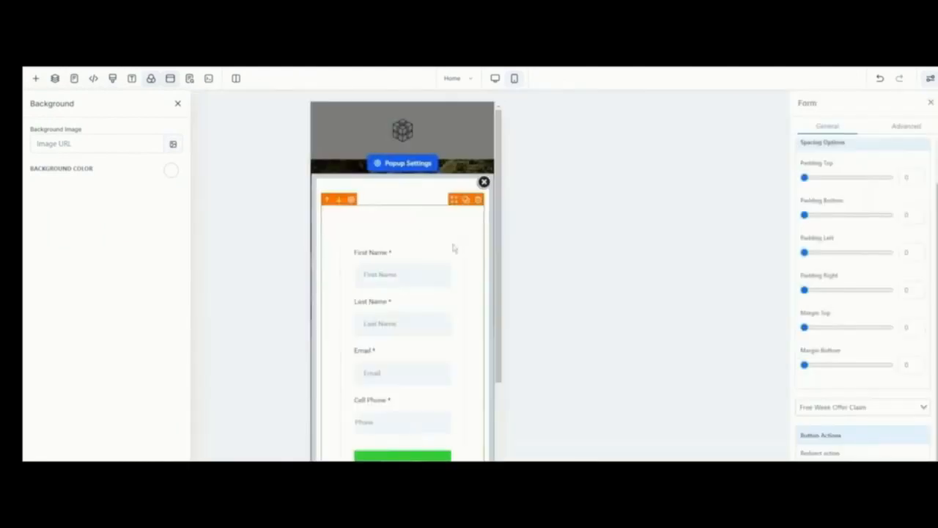
Step: Look over the form inside the popup, then close the popup and check the page beneath it
scroll(406, 391, "down", 3)
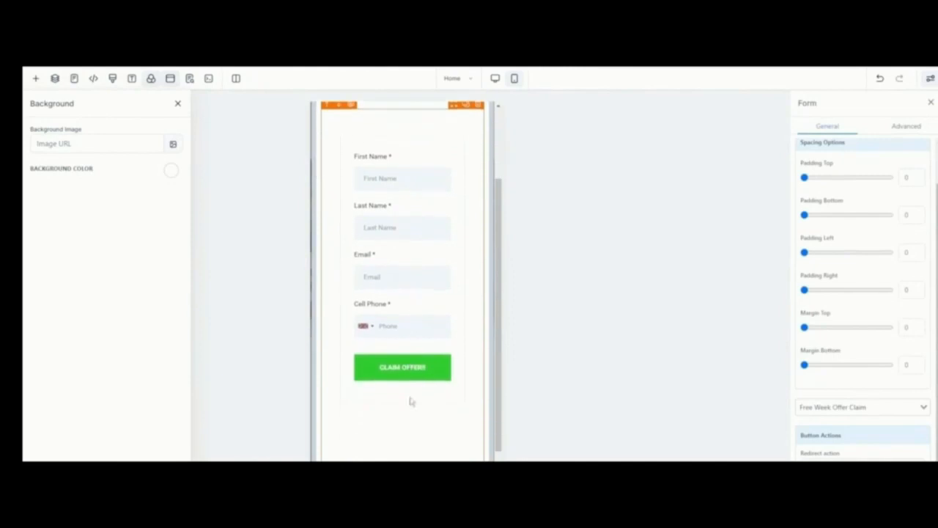
scroll(432, 377, "up", 3)
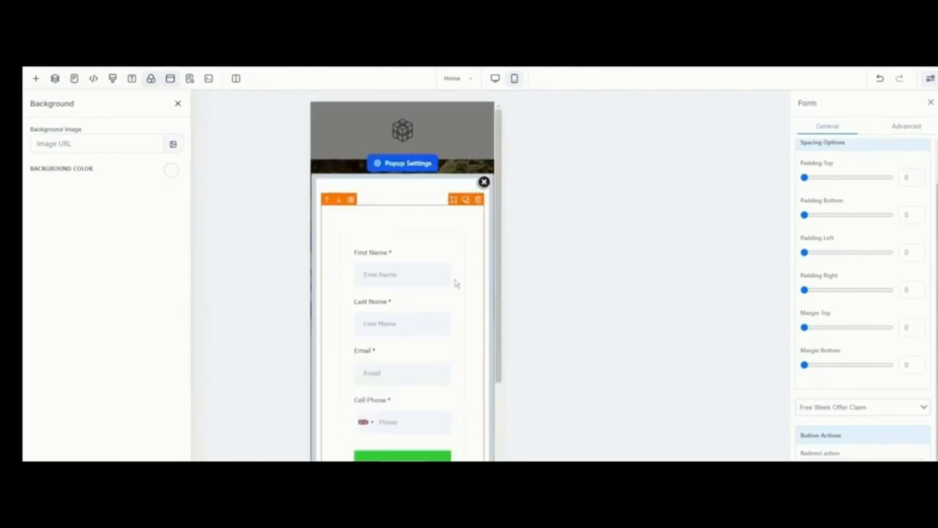
left_click(484, 181)
scroll(448, 297, "down", 3)
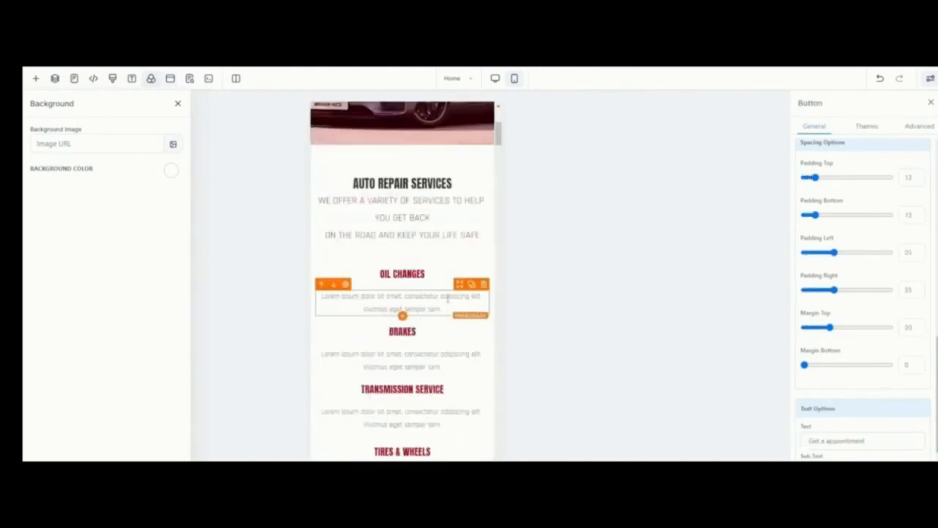
scroll(447, 297, "up", 5)
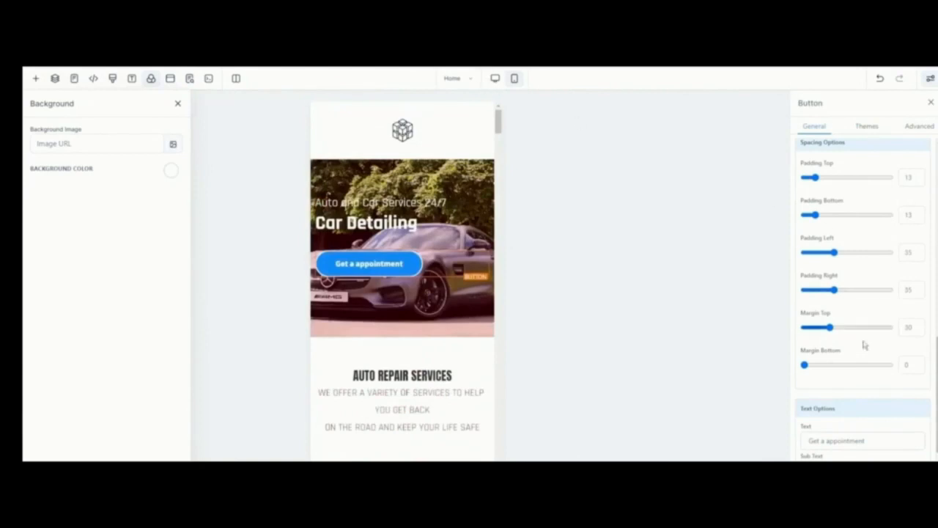
Step: Reopen the popup and examine the page's SEO meta data fields, from title, description and keywords to the social image
scroll(865, 345, "up", 10)
left_click(170, 79)
left_click(189, 82)
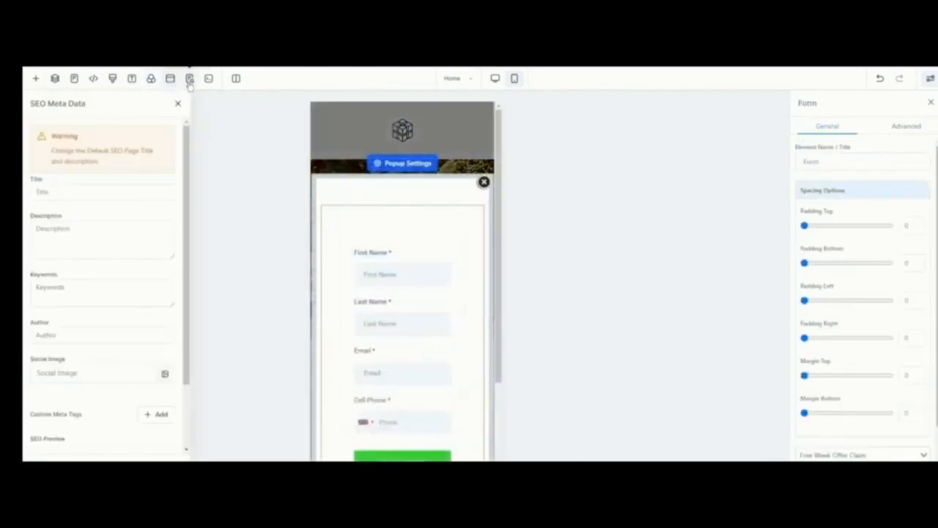
left_click(50, 189)
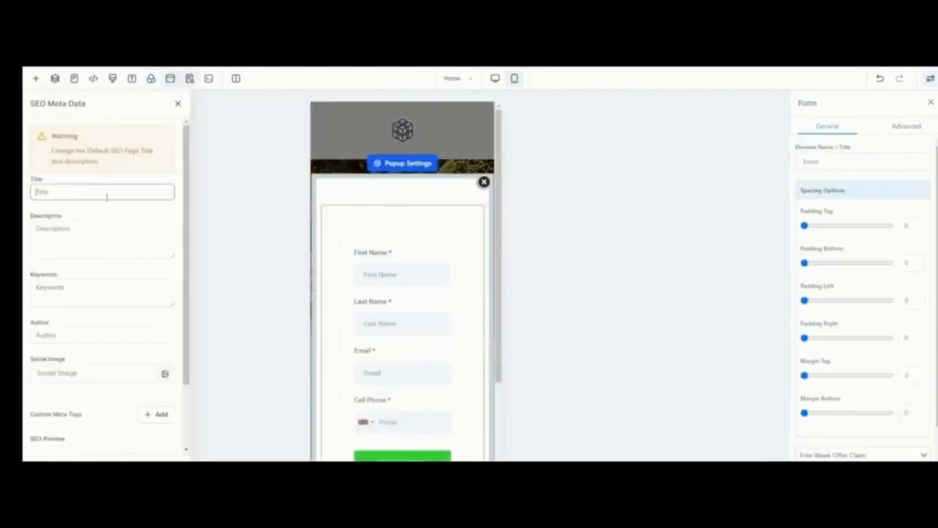
left_click(94, 242)
scroll(94, 246, "down", 1)
left_click(79, 250)
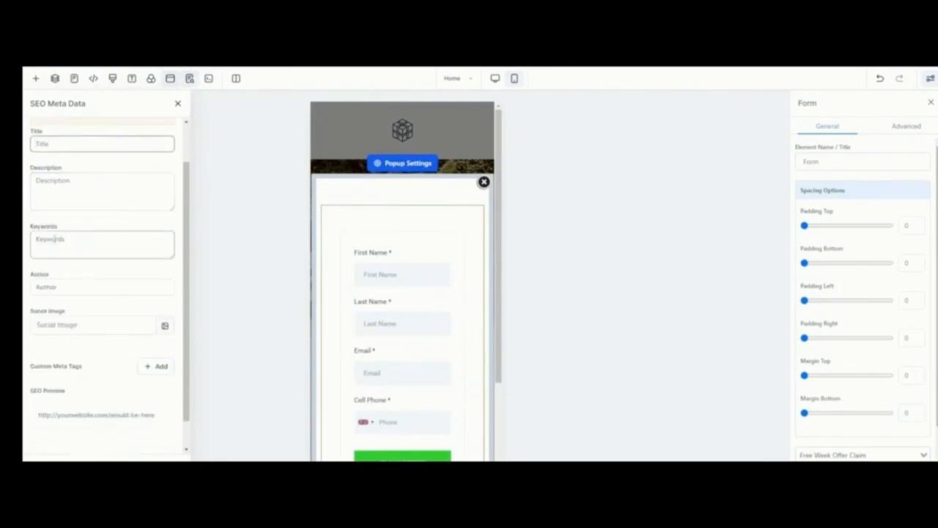
scroll(60, 286, "down", 1)
left_click(57, 294)
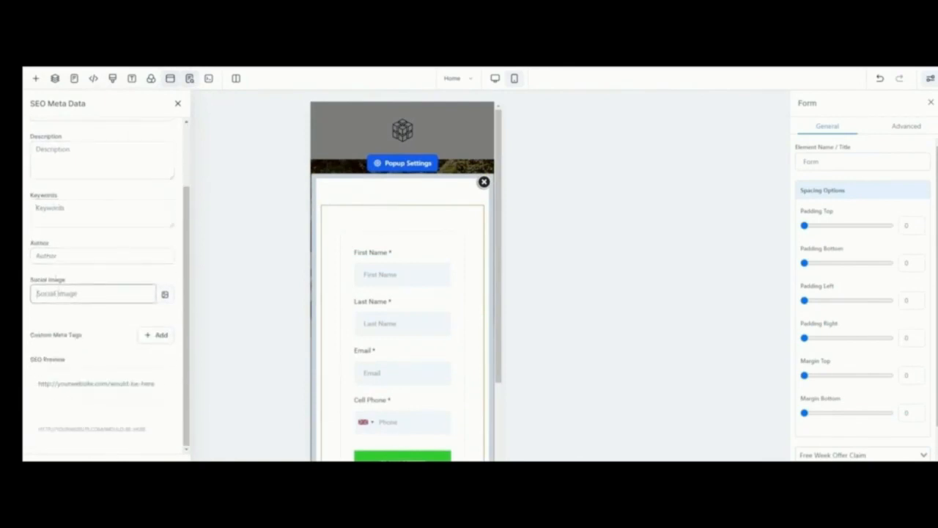
left_click(207, 80)
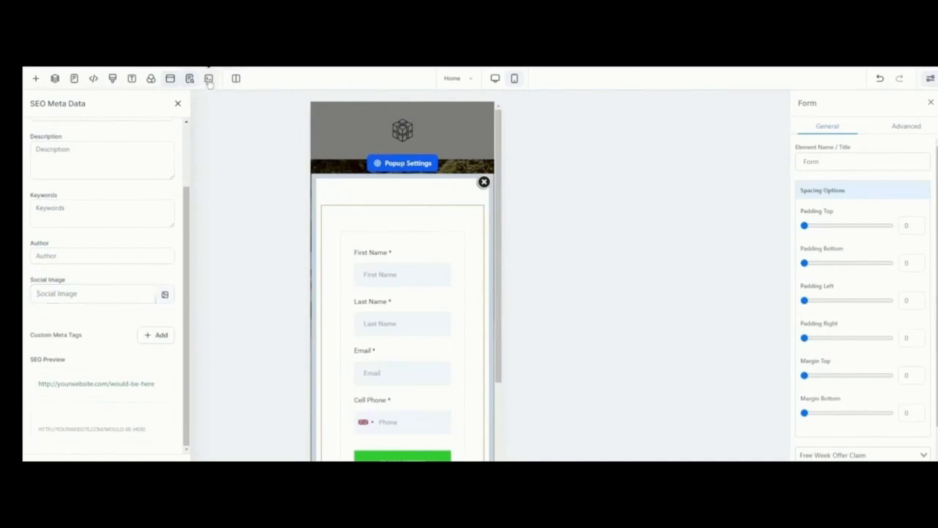
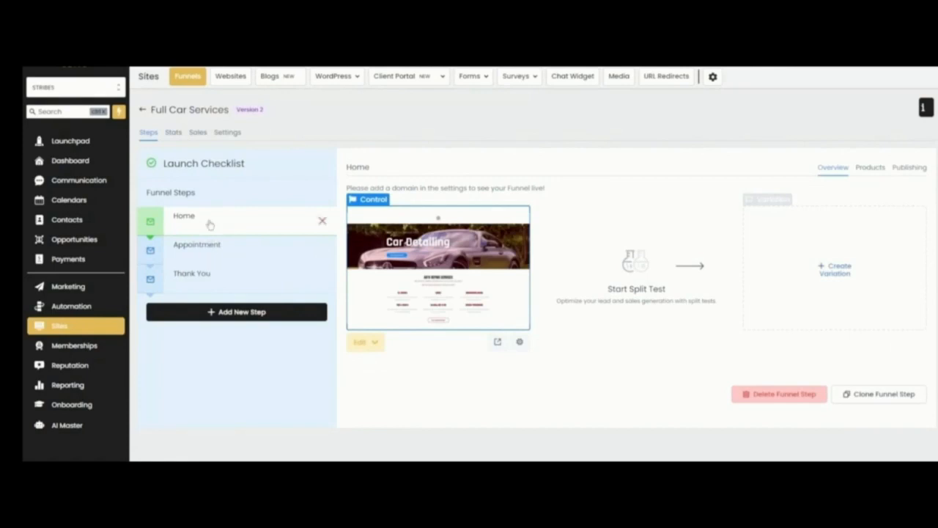
Step: Review the Home step's publishing, products and overview pages, including the note about adding a domain
left_click(908, 168)
left_click(870, 168)
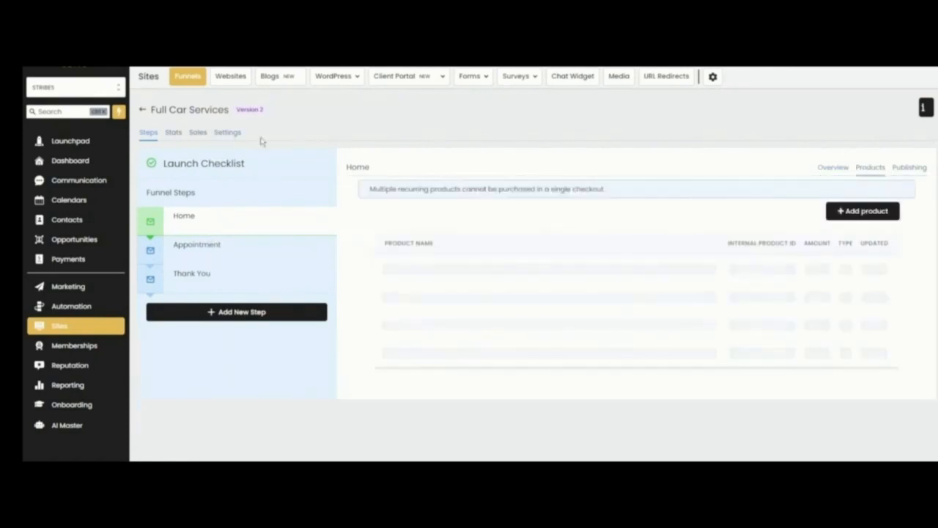
left_click(836, 168)
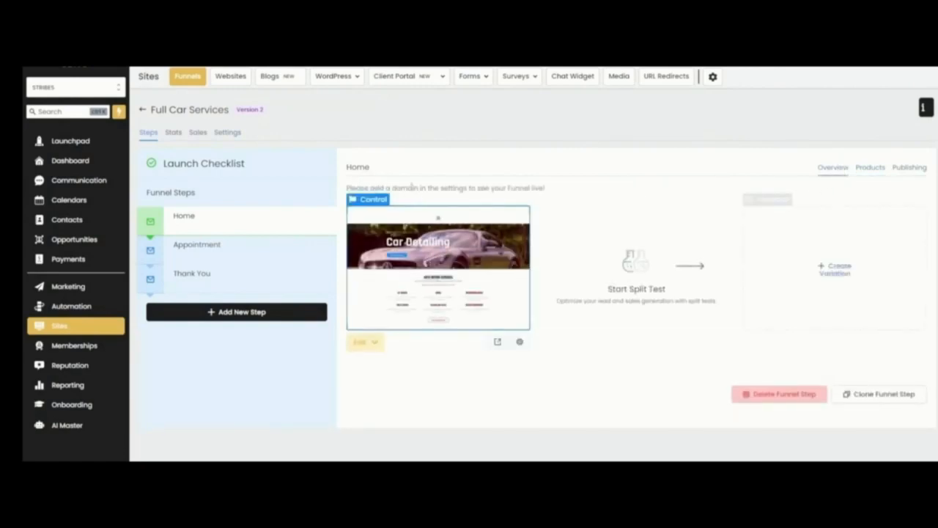
left_click_drag(348, 187, 595, 192)
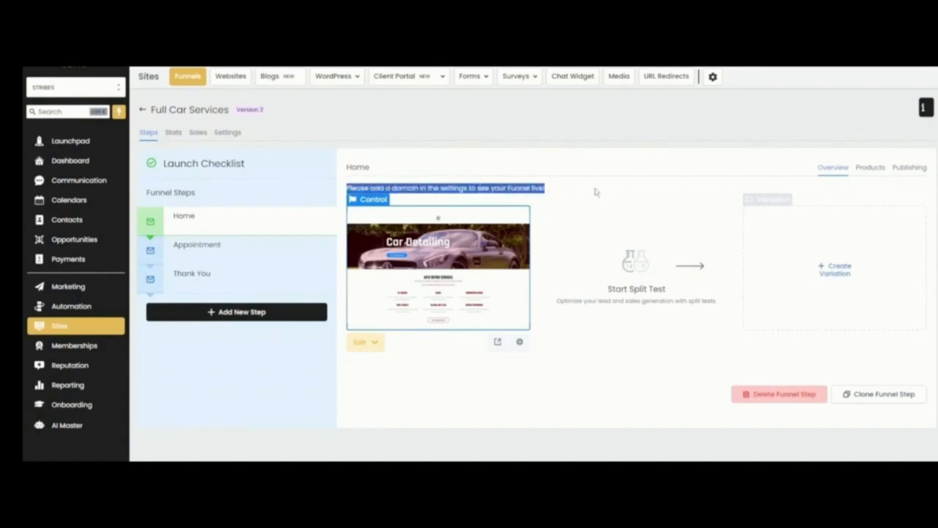
left_click(595, 192)
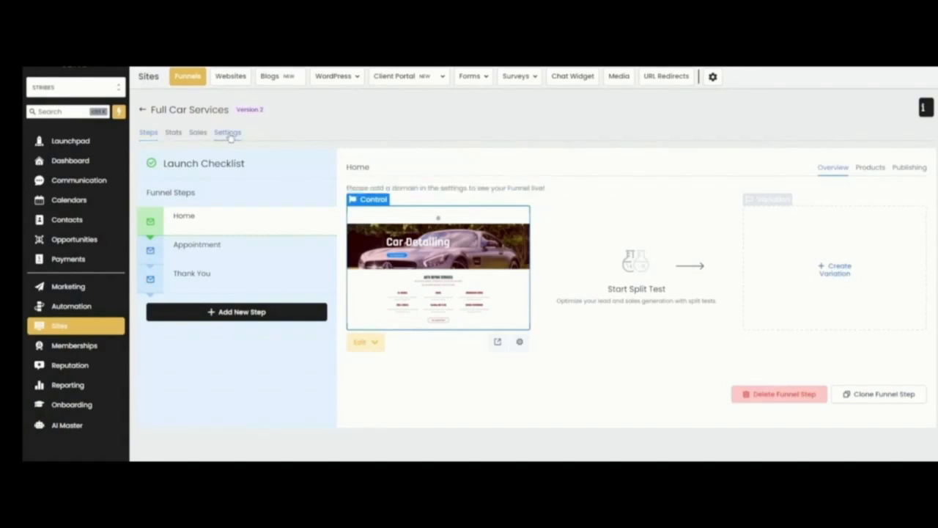
Step: Assign the www version of the connected .app domain to the Full Car Services funnel in its settings
left_click(227, 133)
left_click(603, 188)
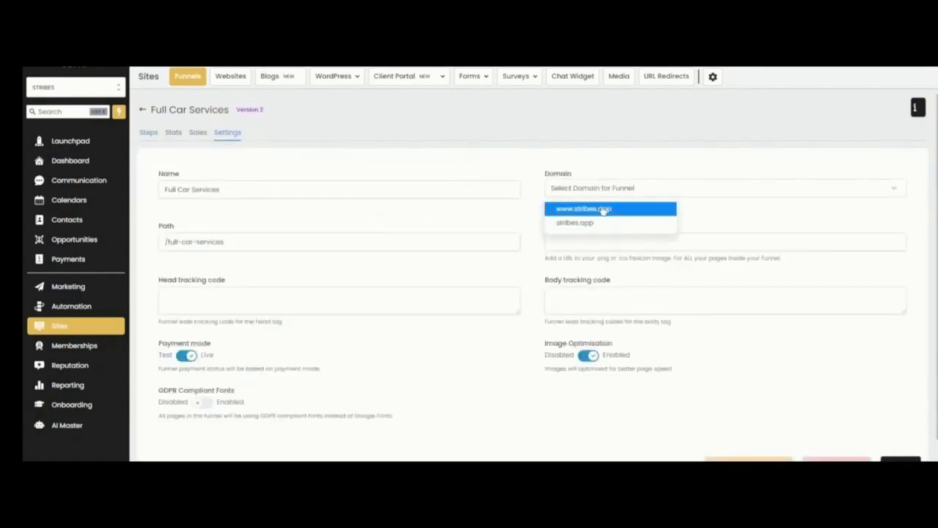
left_click(727, 211)
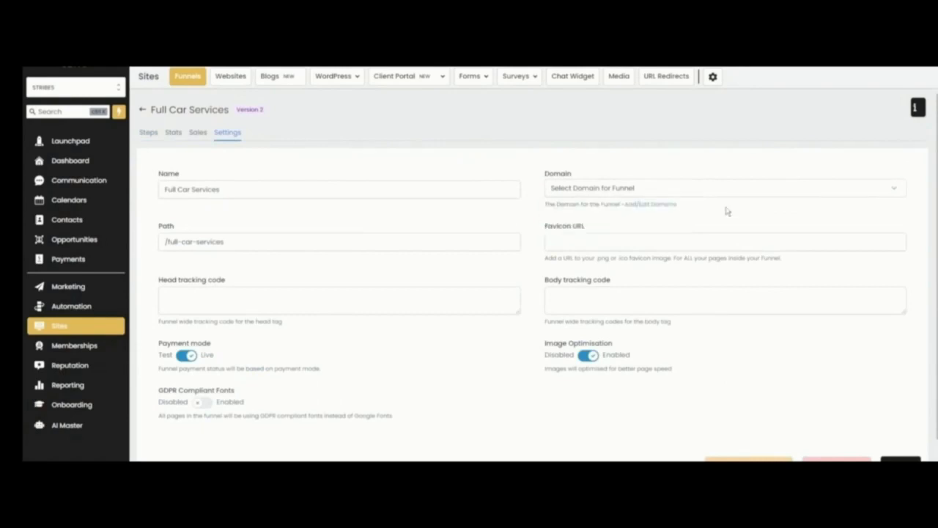
left_click(682, 190)
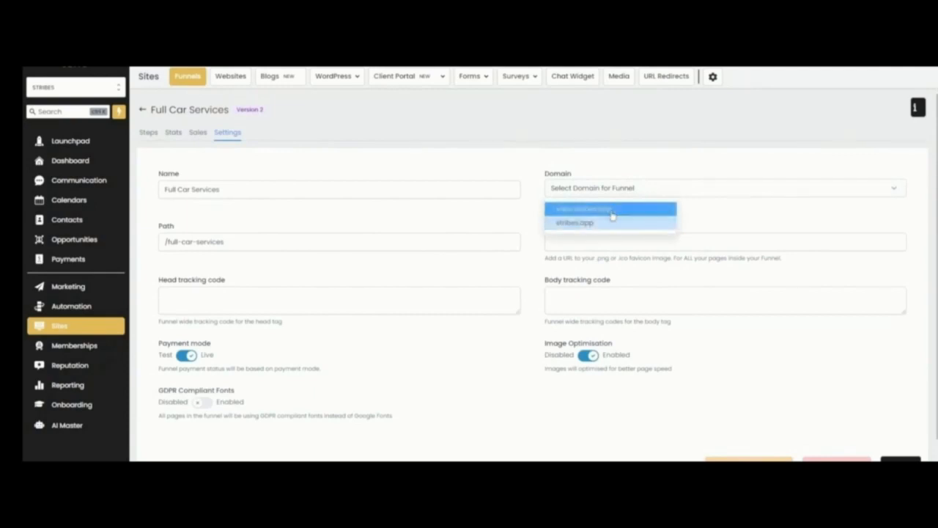
left_click(608, 212)
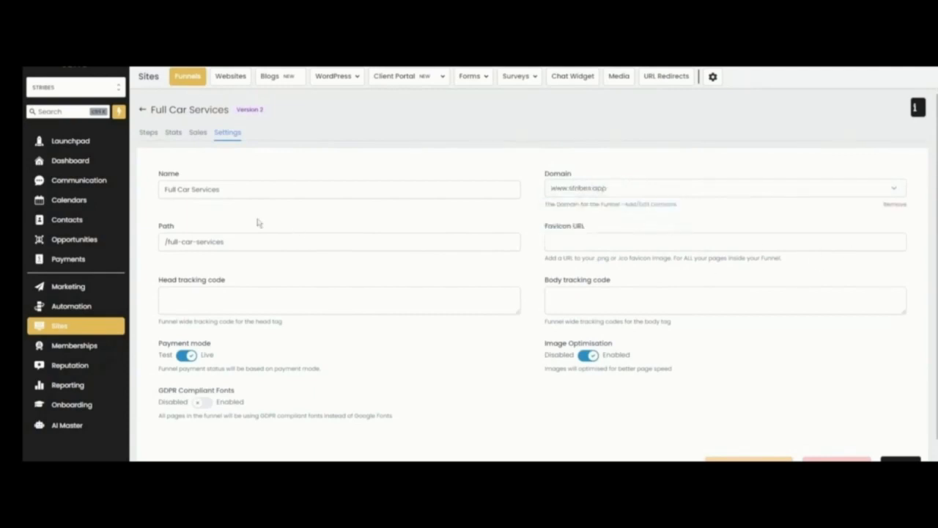
Step: Review the funnel's name, path, favicon and tracking code settings, enlarging the head and body tracking code boxes
left_click_drag(240, 192, 162, 190)
left_click_drag(256, 241, 167, 241)
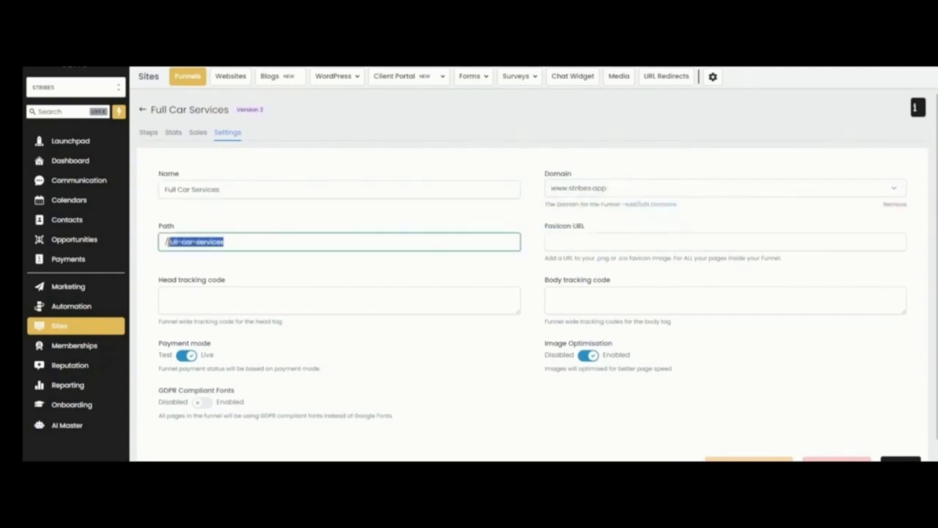
left_click(231, 241)
left_click(564, 244)
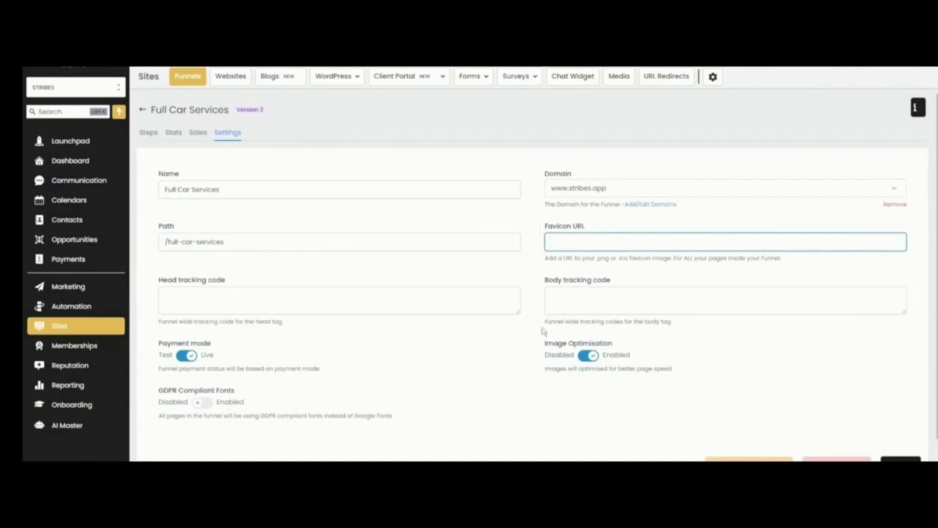
left_click(214, 293)
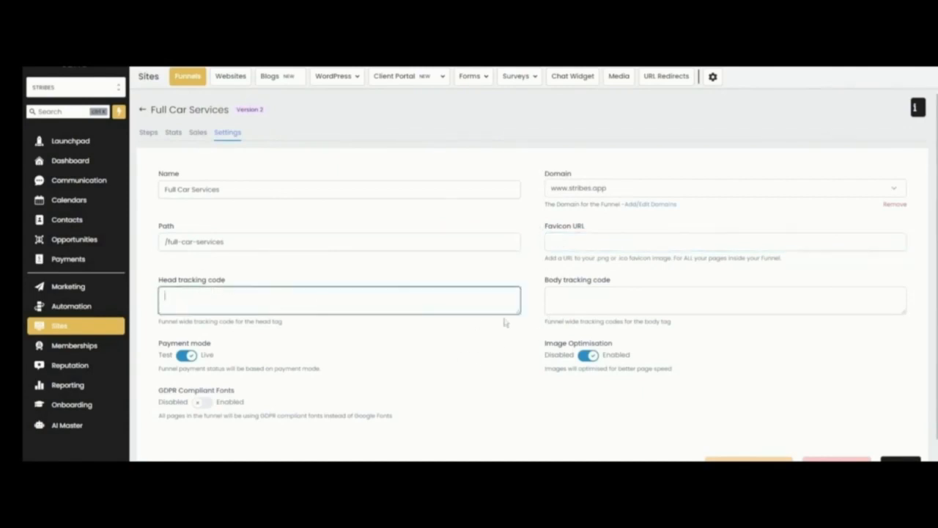
left_click_drag(517, 311, 519, 397)
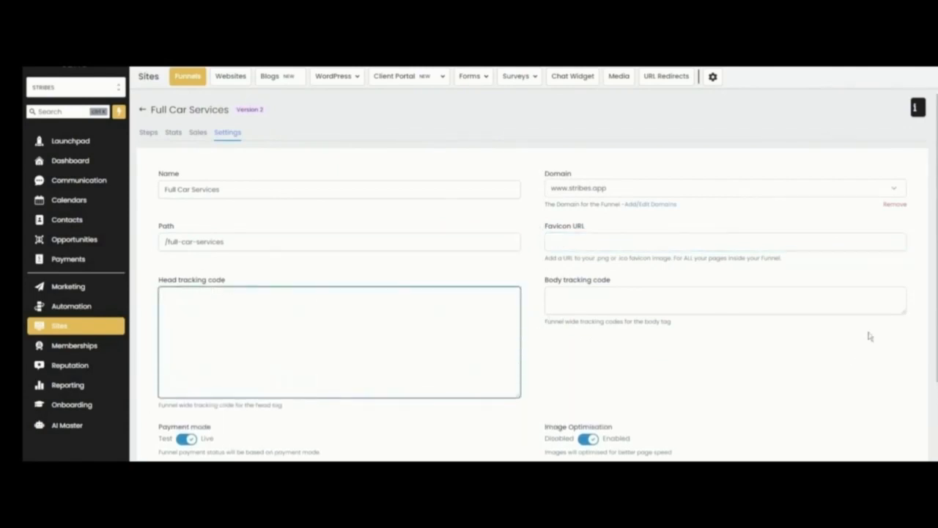
left_click_drag(904, 311, 906, 400)
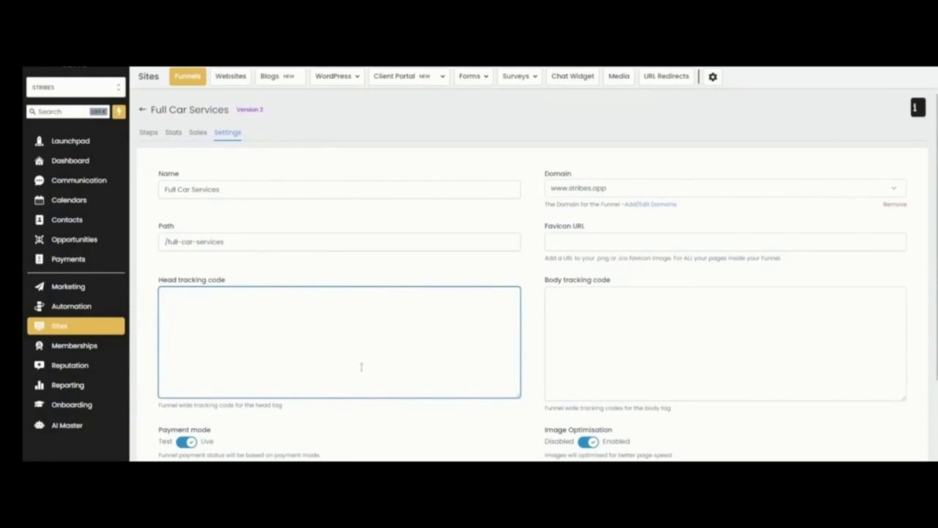
Step: Switch the funnel's payment mode to Test and back to Live, then check the funnel's stats
scroll(361, 367, "down", 2)
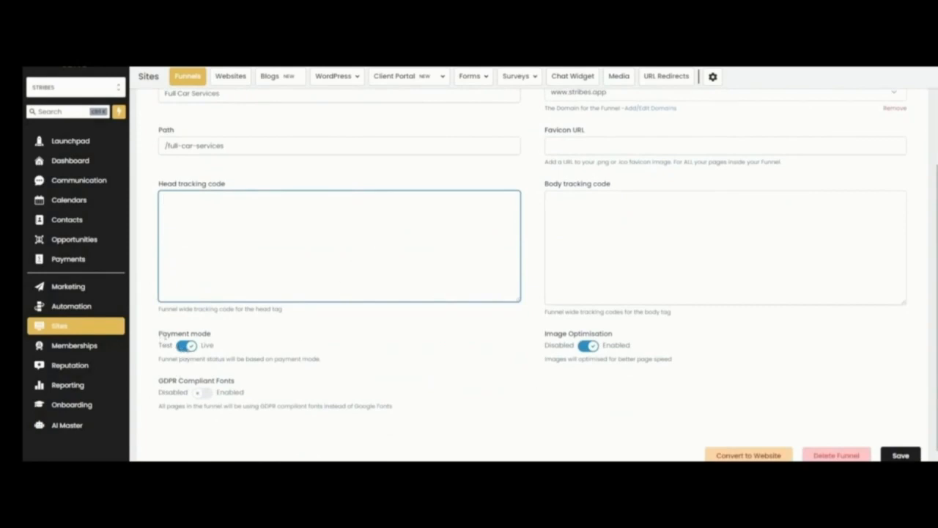
left_click(183, 347)
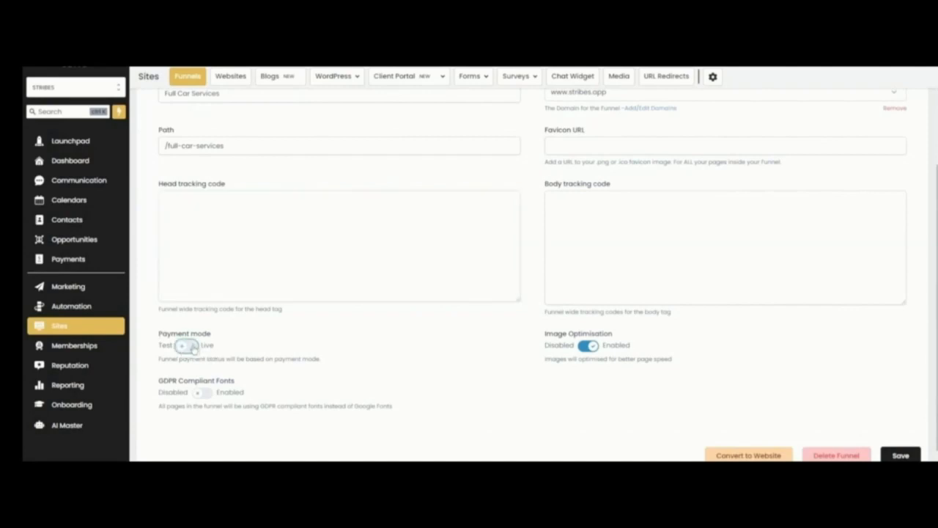
left_click(192, 347)
scroll(593, 451, "up", 3)
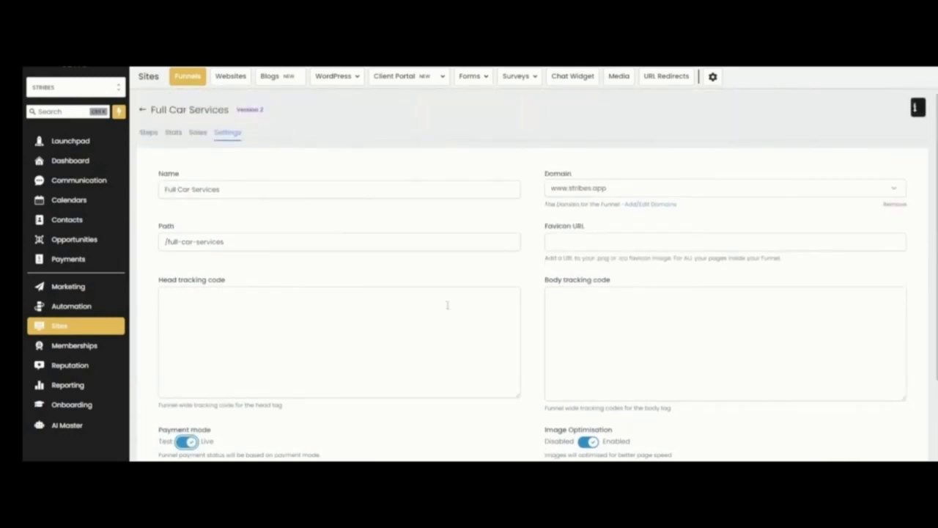
left_click(173, 134)
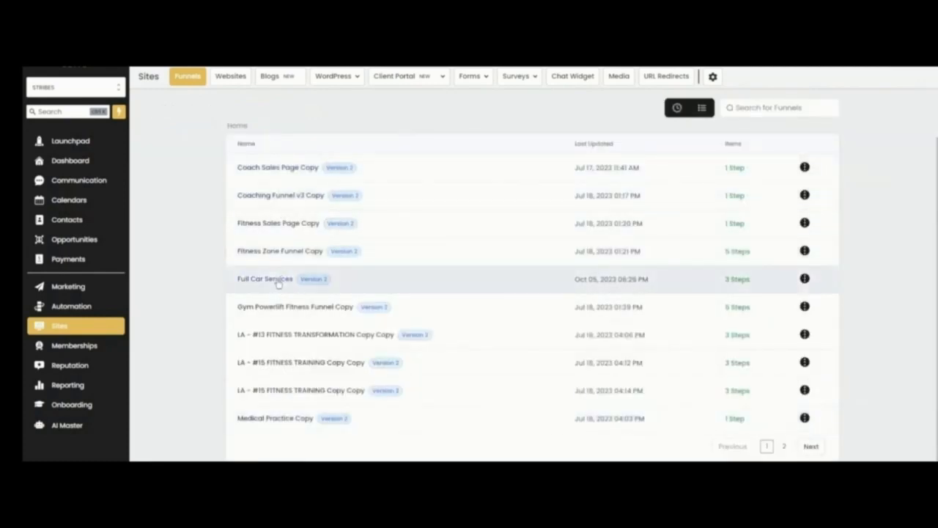
Step: Add a funnel step named Checkout Page with the path checkout to the Full Car Services funnel
left_click(278, 285)
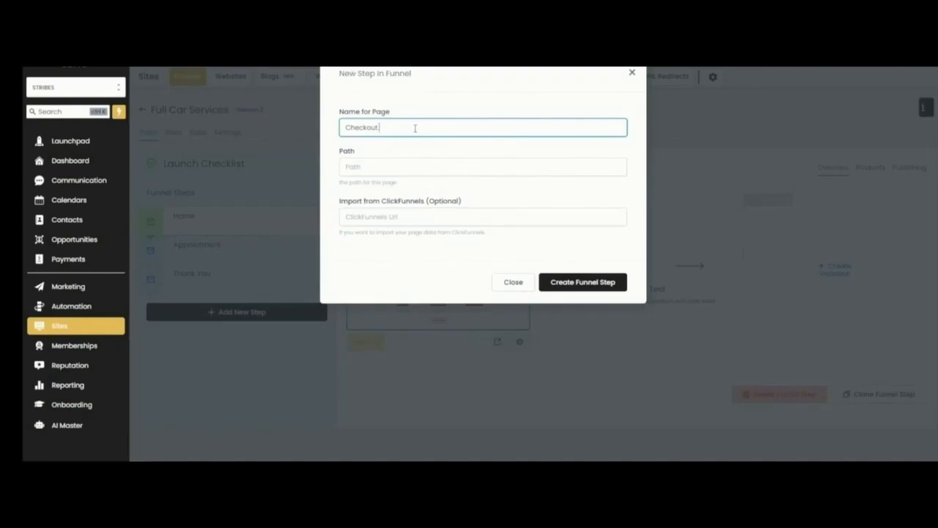
type("Page")
key("Tab")
type("check")
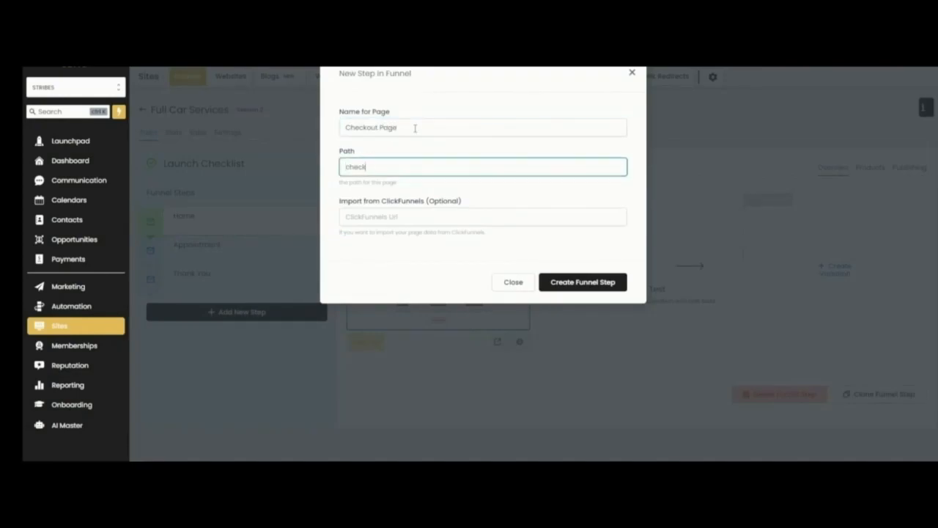
type("out")
key("Tab")
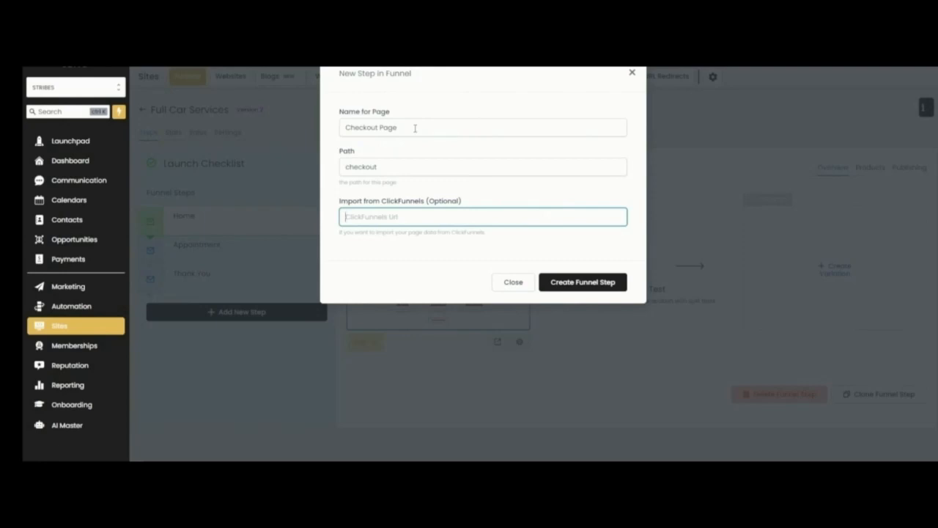
left_click(593, 286)
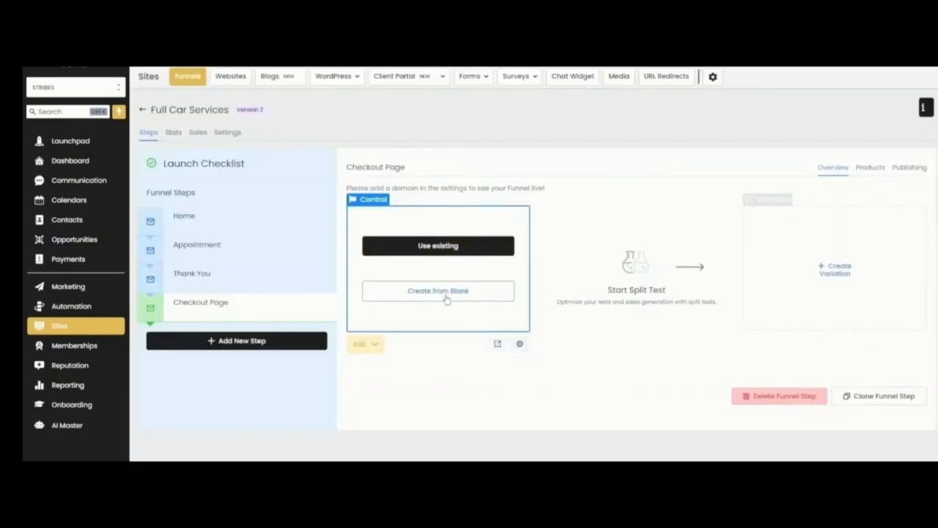
Step: Examine the options for importing an existing funnel or website page into the Checkout Page step, then close the import dialog
left_click(417, 247)
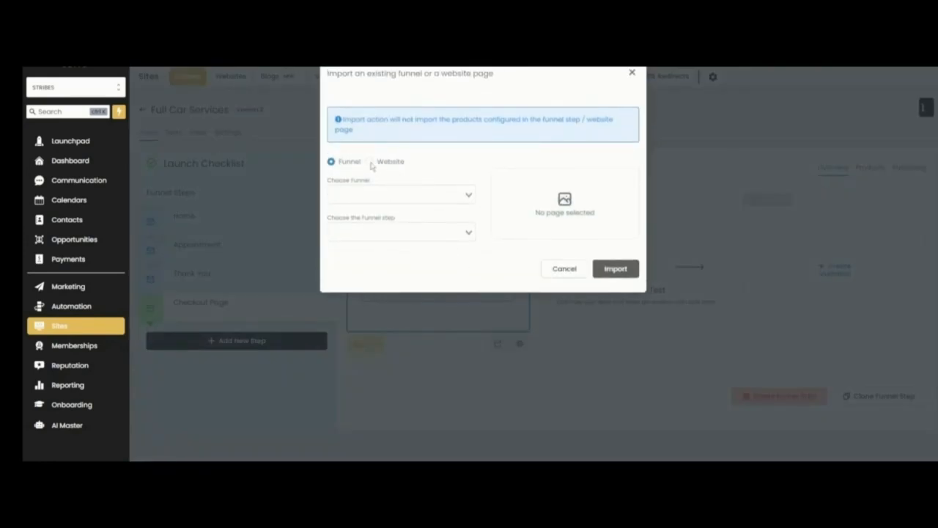
left_click(400, 192)
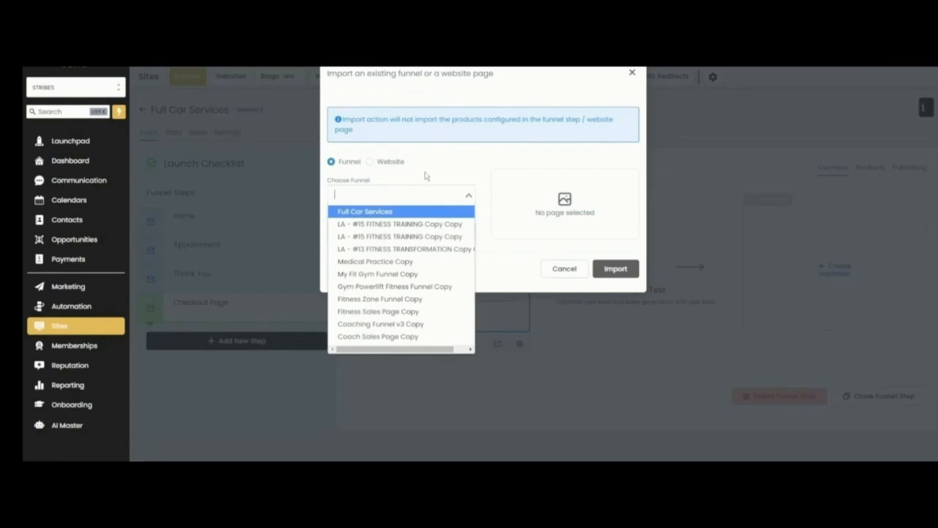
left_click(434, 210)
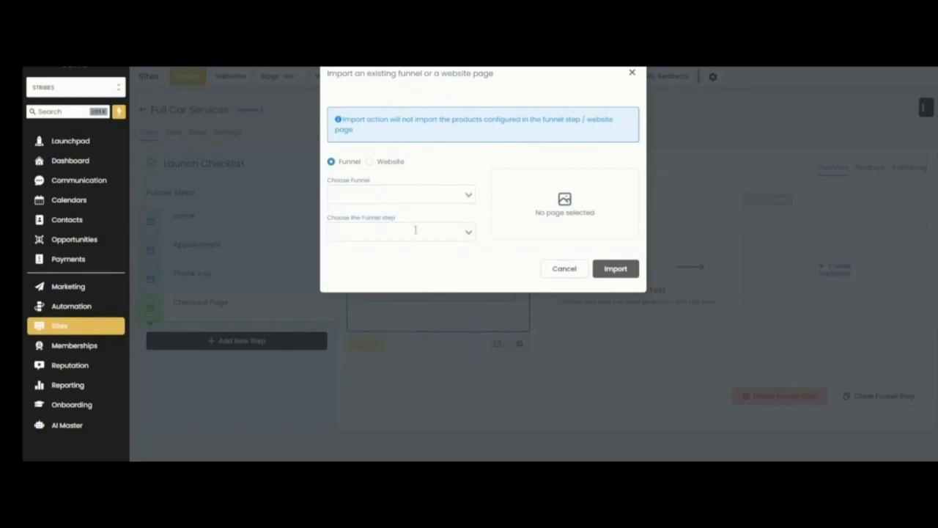
left_click(415, 230)
left_click(425, 189)
left_click(426, 189)
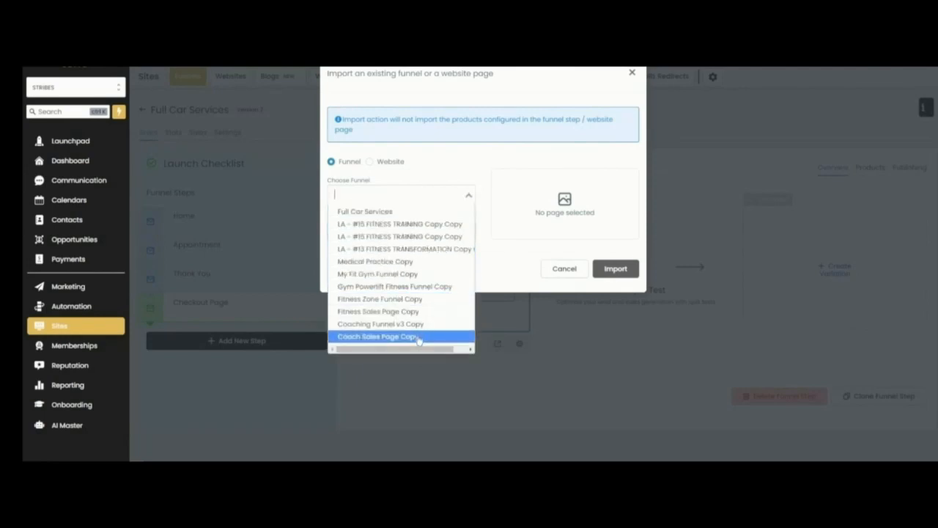
left_click(467, 194)
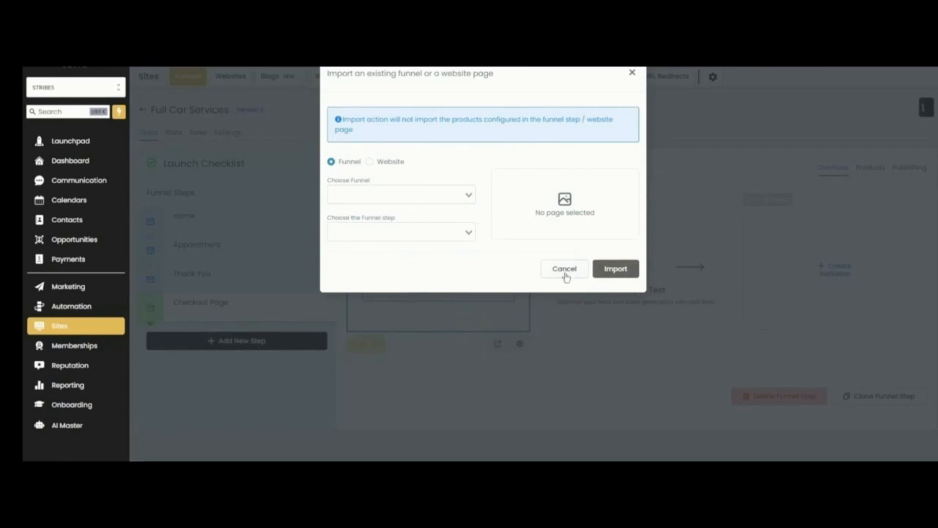
left_click(630, 74)
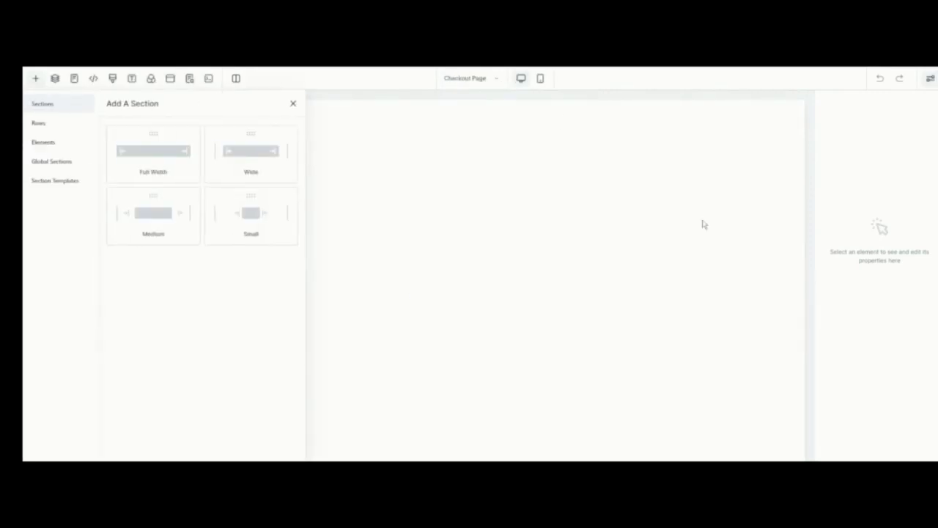
Step: Save the Home page's logo header section as a global section named Funnel Header
left_click(299, 105)
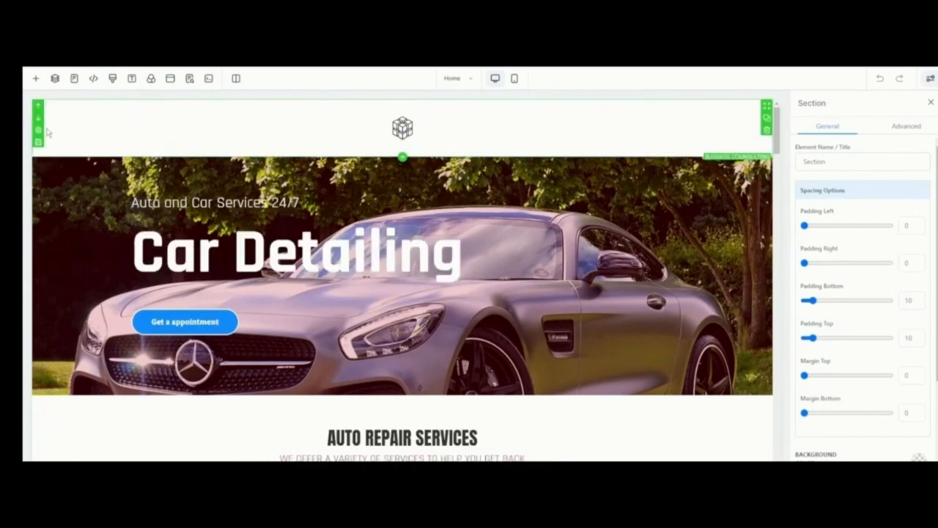
left_click(37, 143)
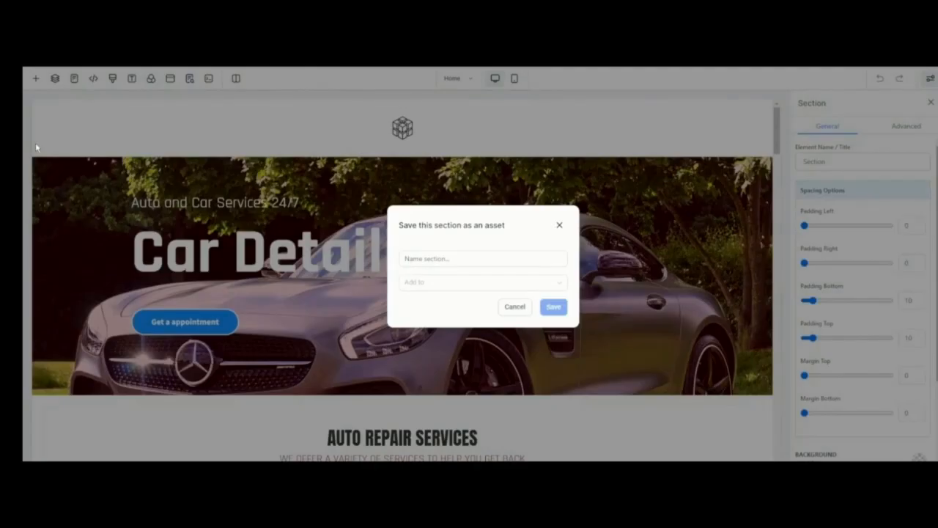
left_click(464, 265)
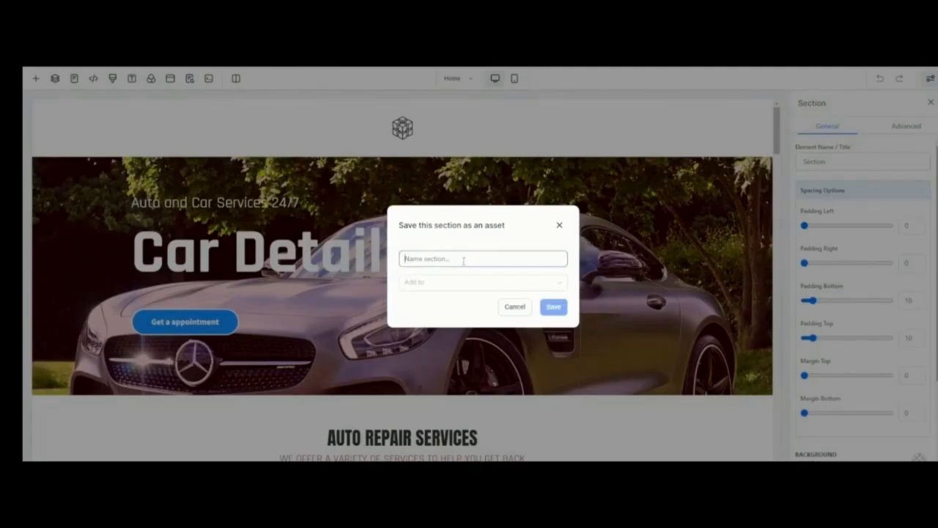
left_click(452, 285)
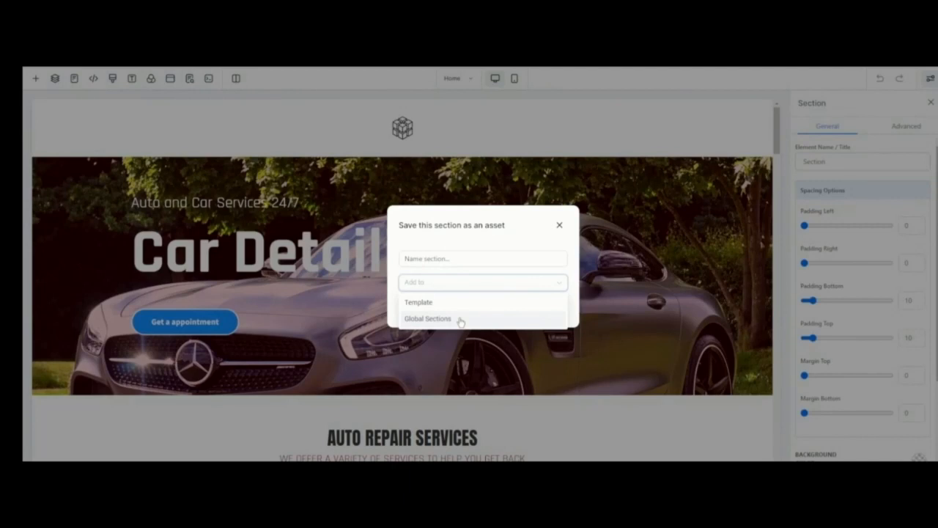
left_click(460, 318)
left_click(458, 259)
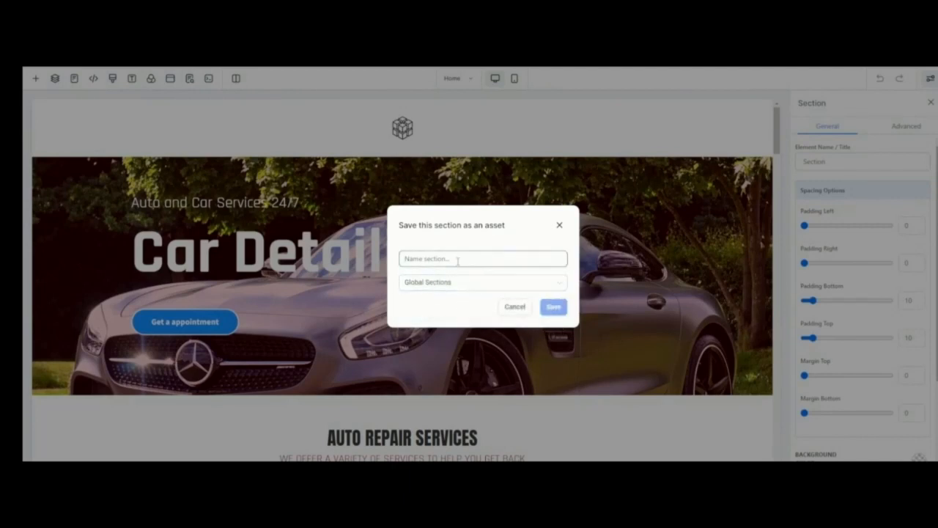
type("F")
key("BackSpace")
type("Funn")
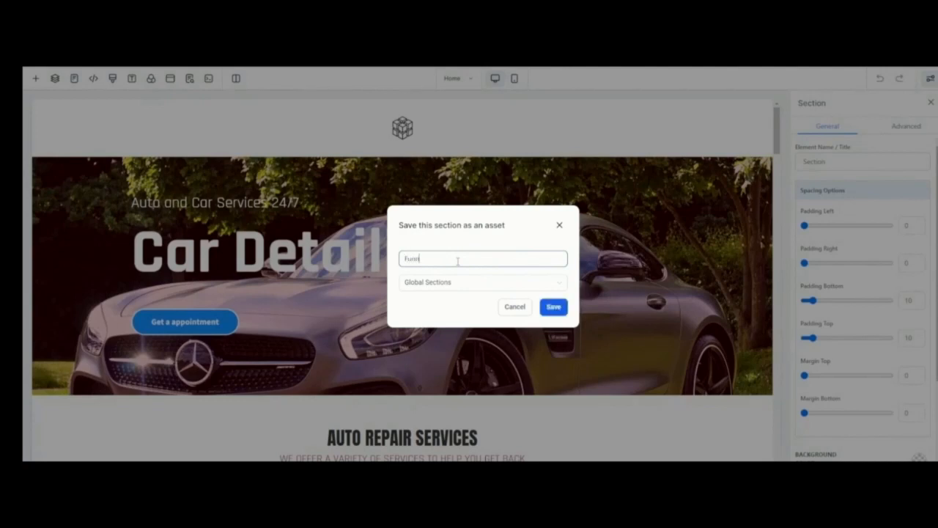
type("el Header")
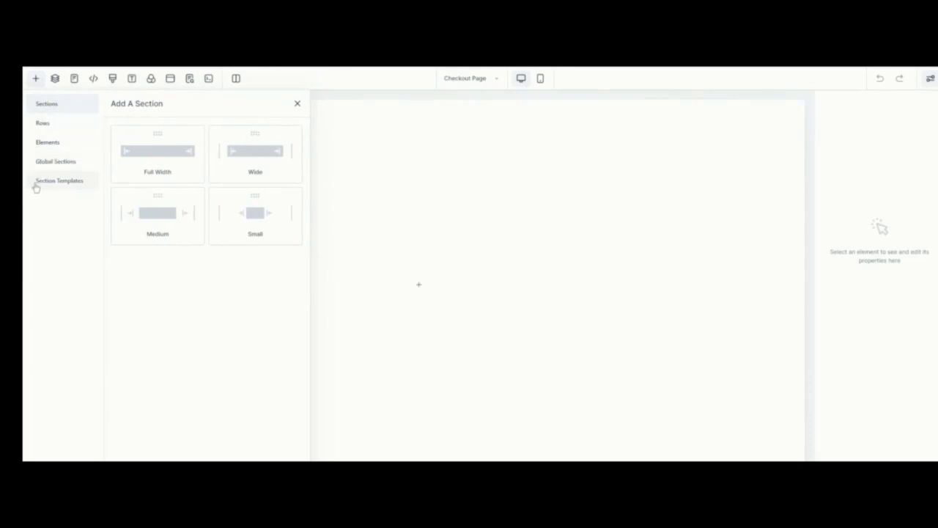
Step: Place the Funnel Header global section at the top of the blank Checkout Page
left_click(60, 161)
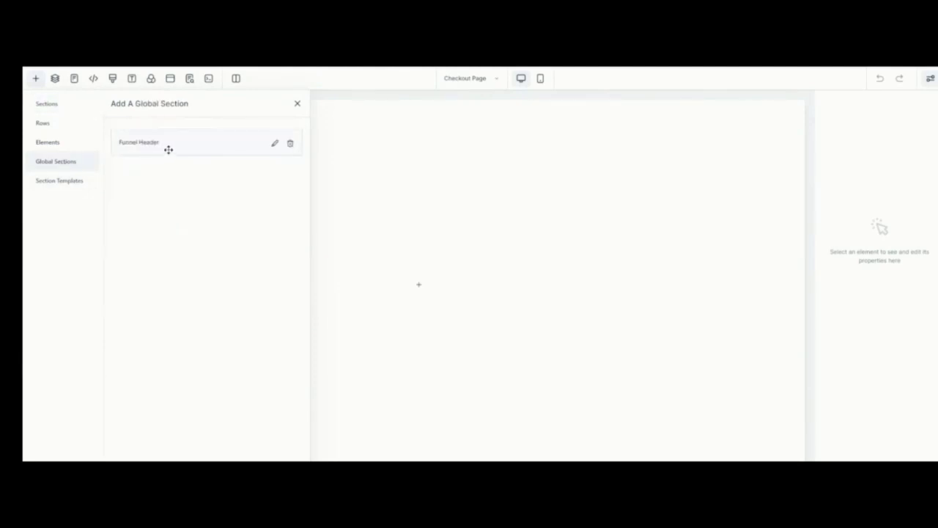
left_click_drag(537, 123, 452, 117)
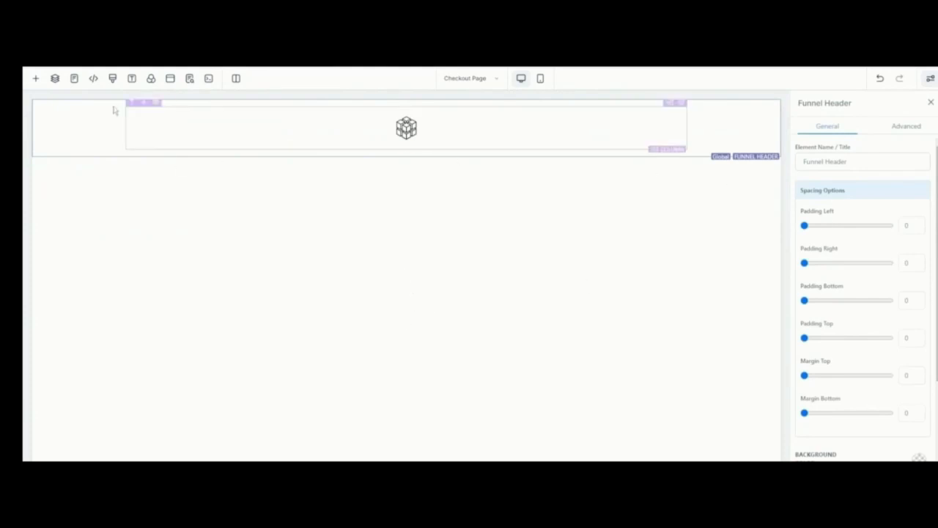
Step: Add a full-width section below the Funnel Header and place a two-column row in it
left_click(35, 78)
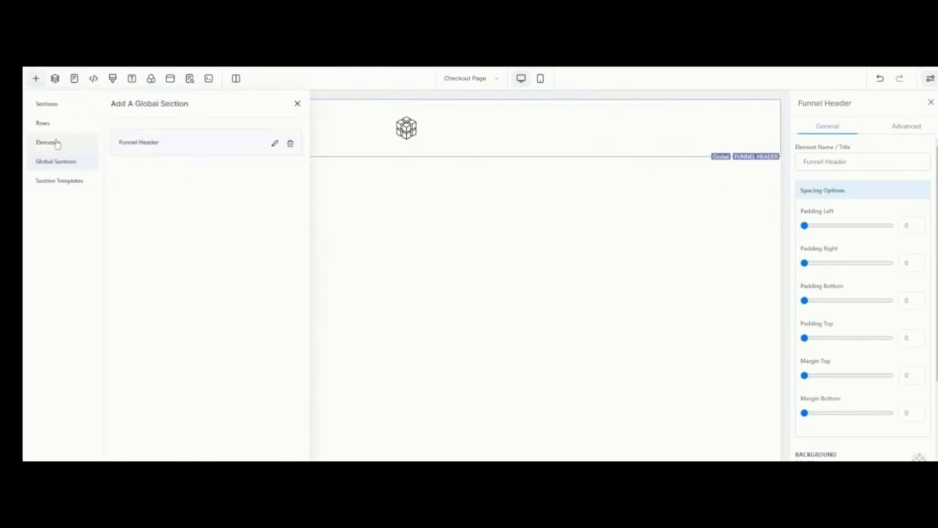
left_click(52, 106)
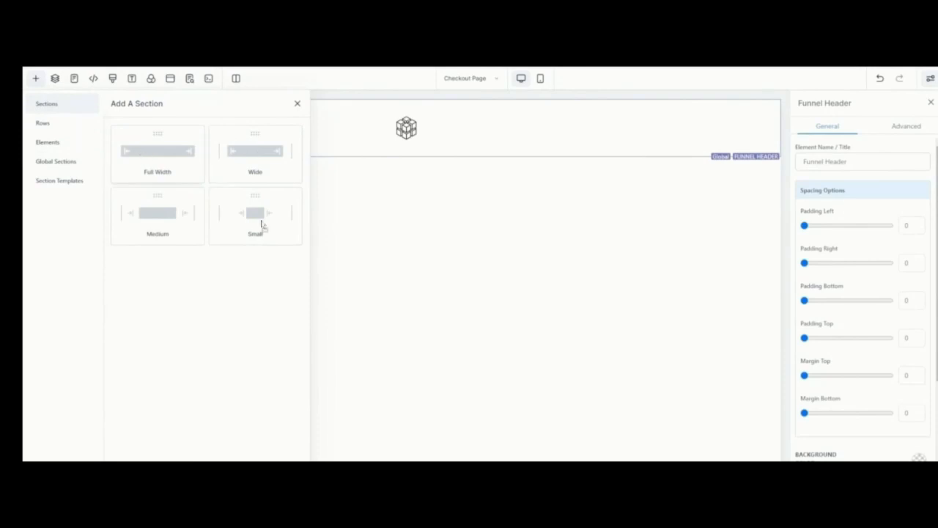
left_click_drag(261, 224, 438, 205)
left_click(422, 193)
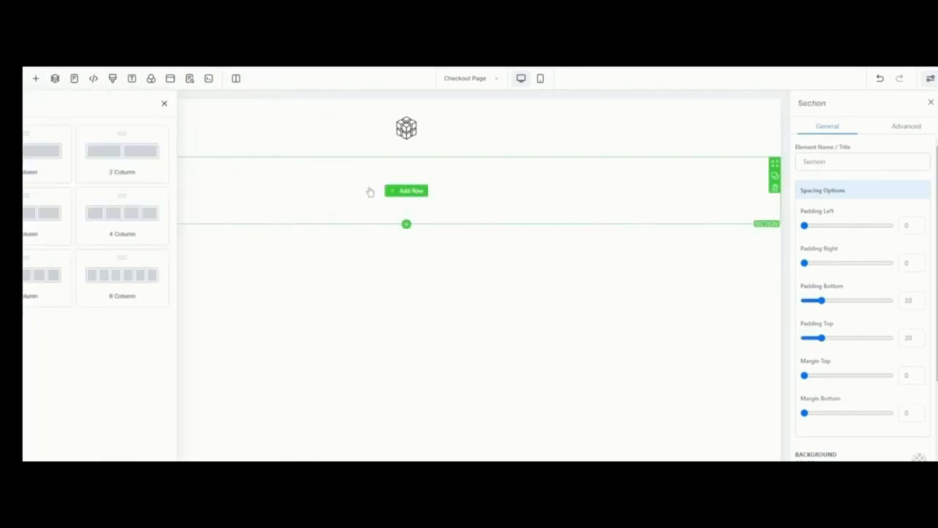
left_click_drag(239, 154, 415, 220)
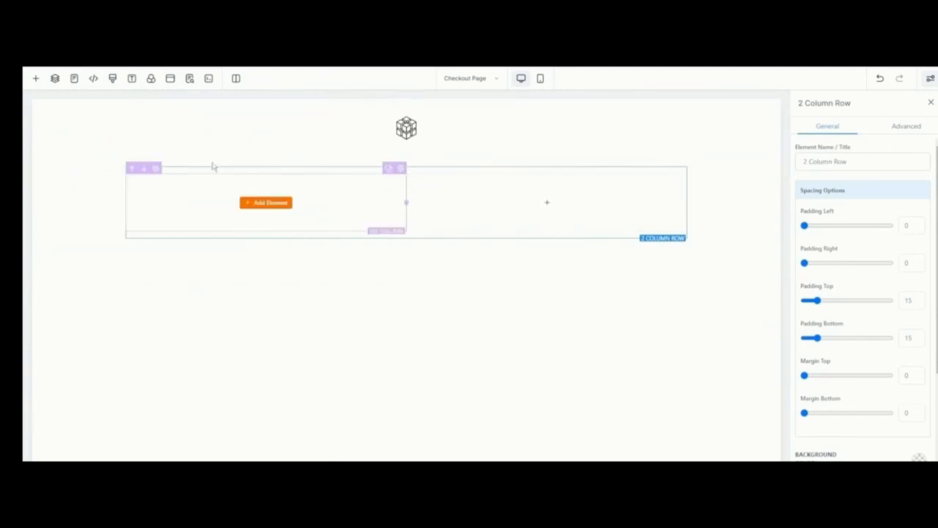
Step: Add a 1 Step Order element to the first column of the two-column row
left_click(35, 78)
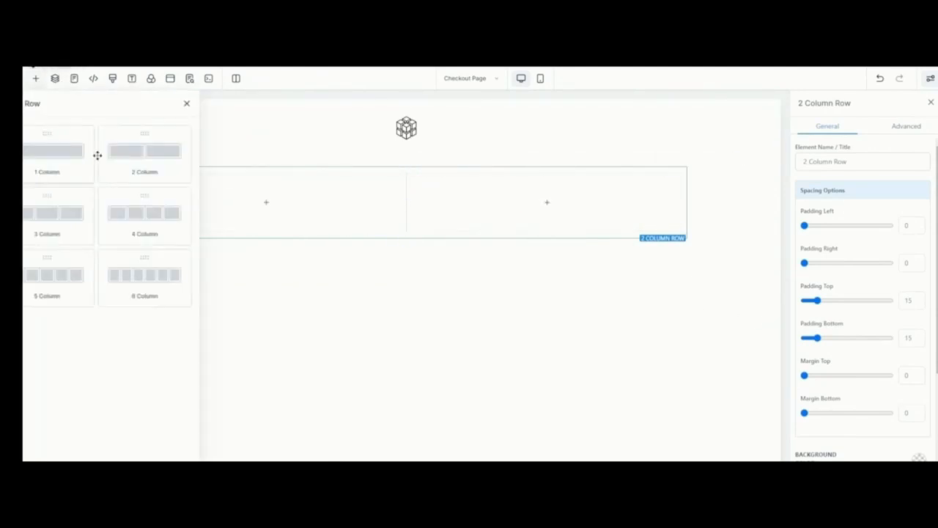
left_click(49, 143)
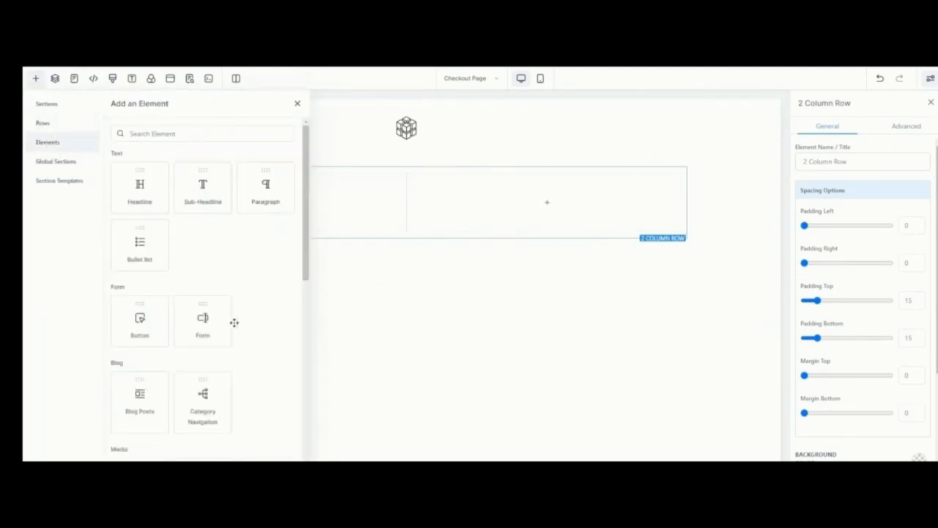
scroll(235, 322, "down", 10)
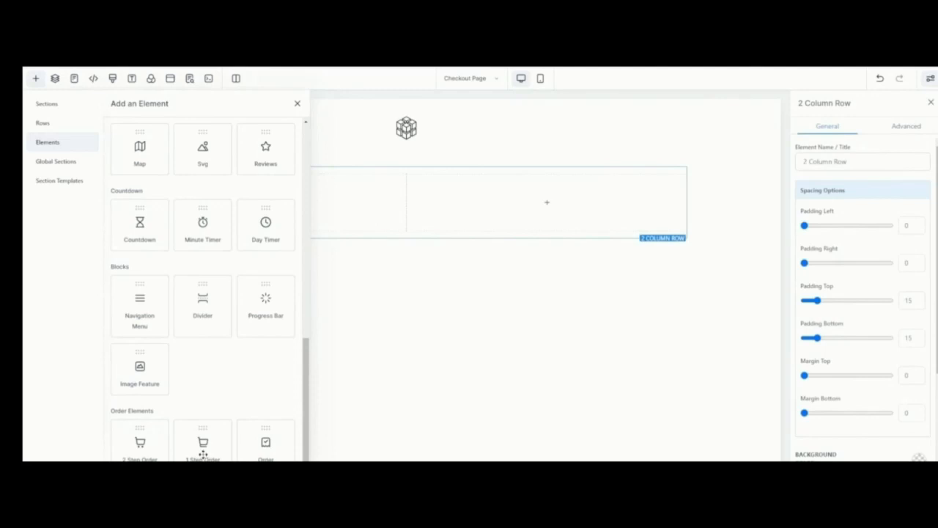
left_click_drag(203, 455, 268, 239)
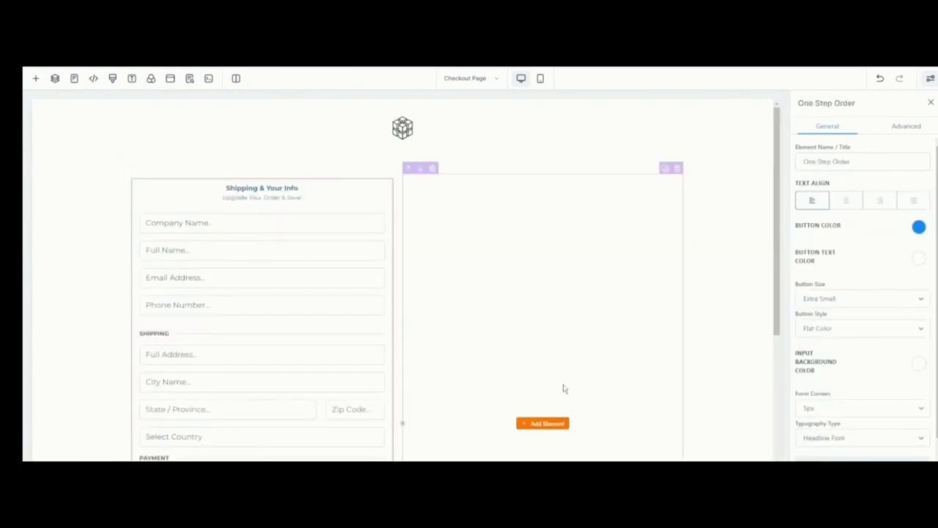
Step: Set the one-step order form's shipping toggle to Hide Shipping
scroll(494, 388, "down", 3)
scroll(222, 341, "down", 3)
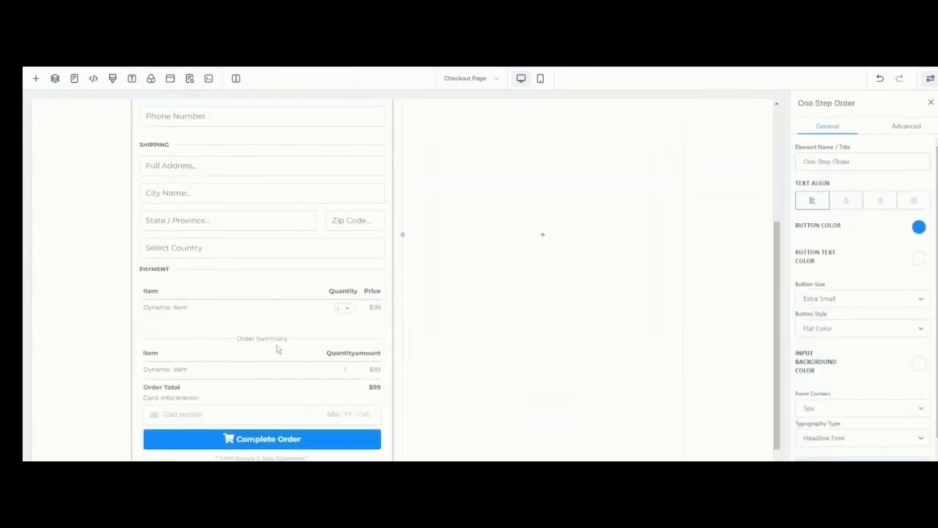
scroll(279, 349, "up", 5)
left_click(900, 128)
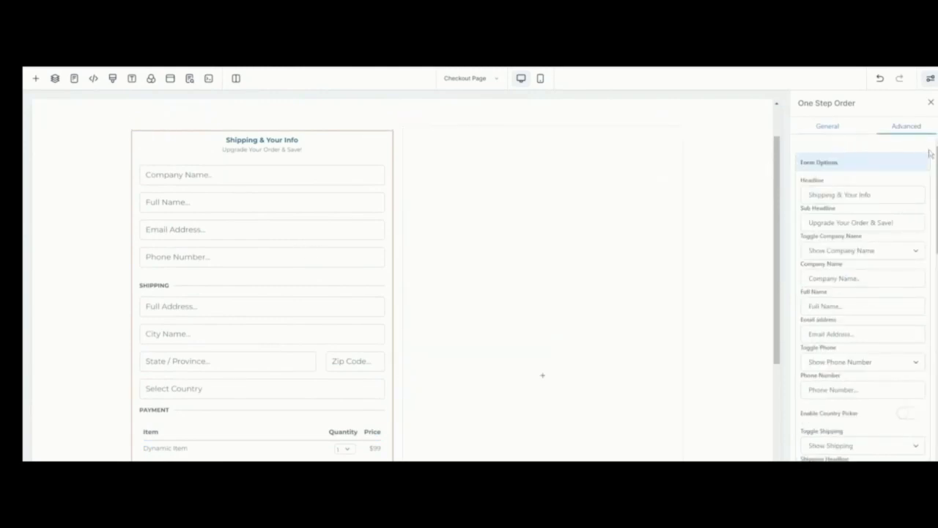
scroll(881, 280, "down", 1)
scroll(883, 360, "down", 1)
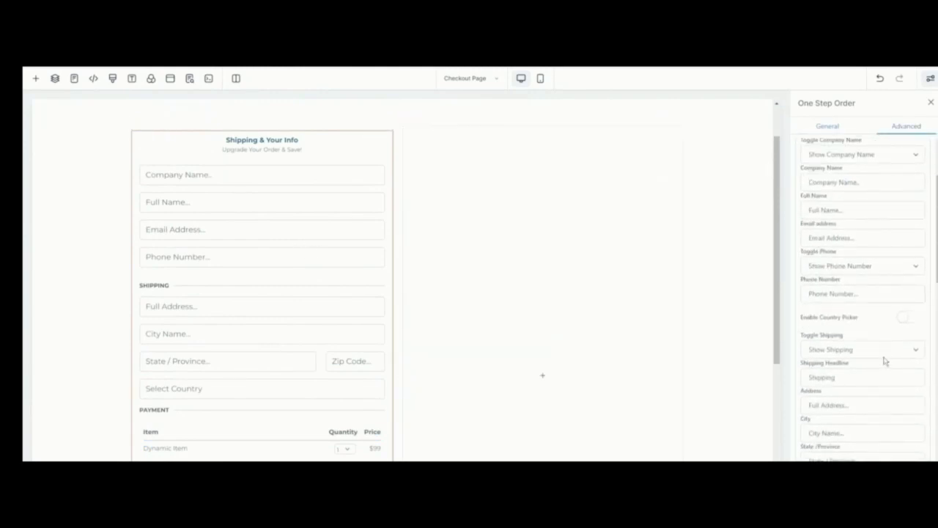
left_click(877, 353)
left_click(869, 373)
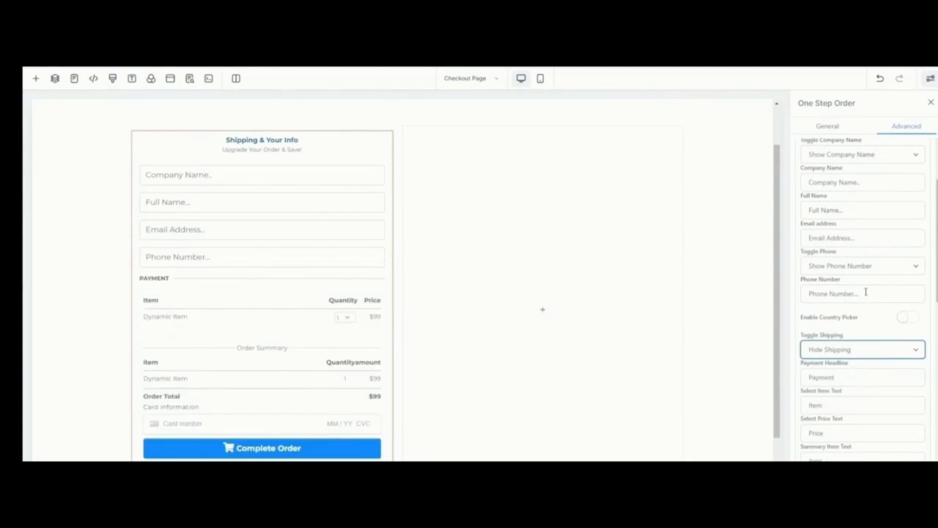
Step: Examine the one-step order form's remaining advanced settings, including the payment texts, main product, order bump and coupon options
scroll(857, 339, "down", 6)
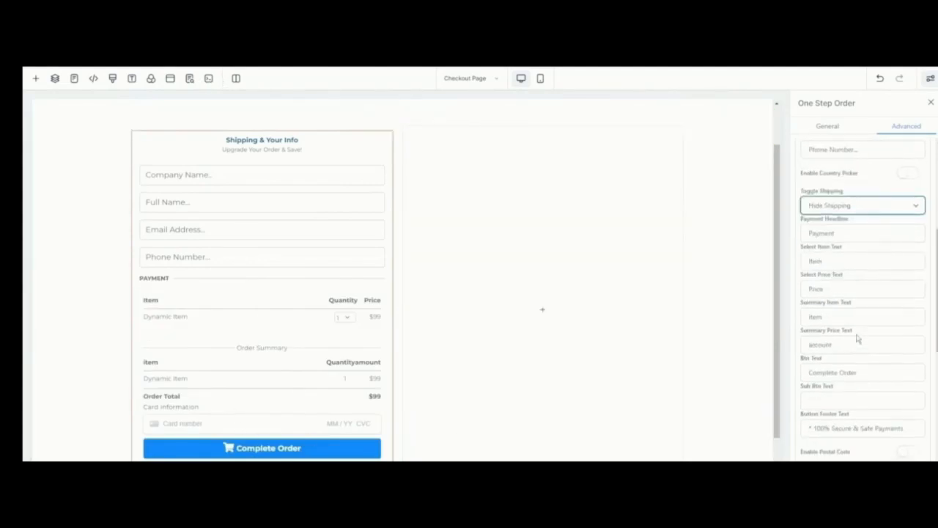
scroll(857, 352, "up", 1)
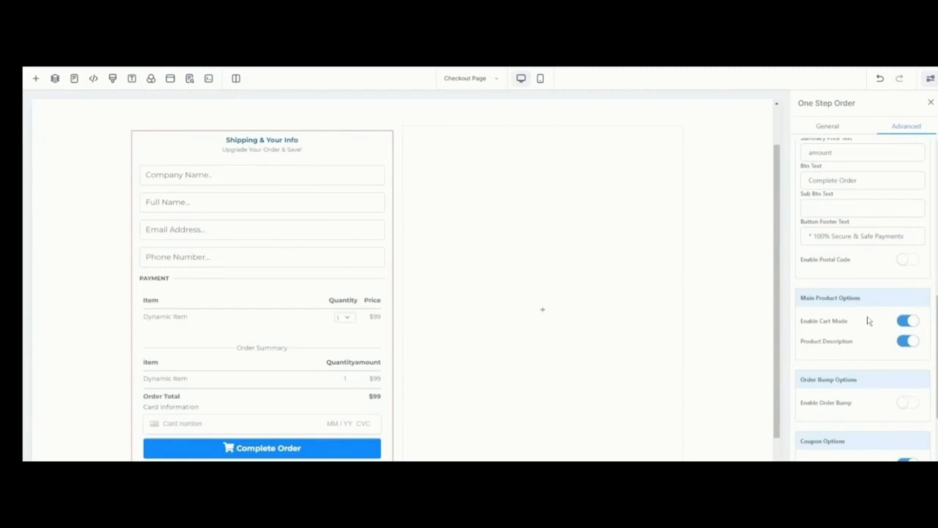
left_click(907, 320)
scroll(868, 381, "down", 3)
scroll(878, 415, "up", 8)
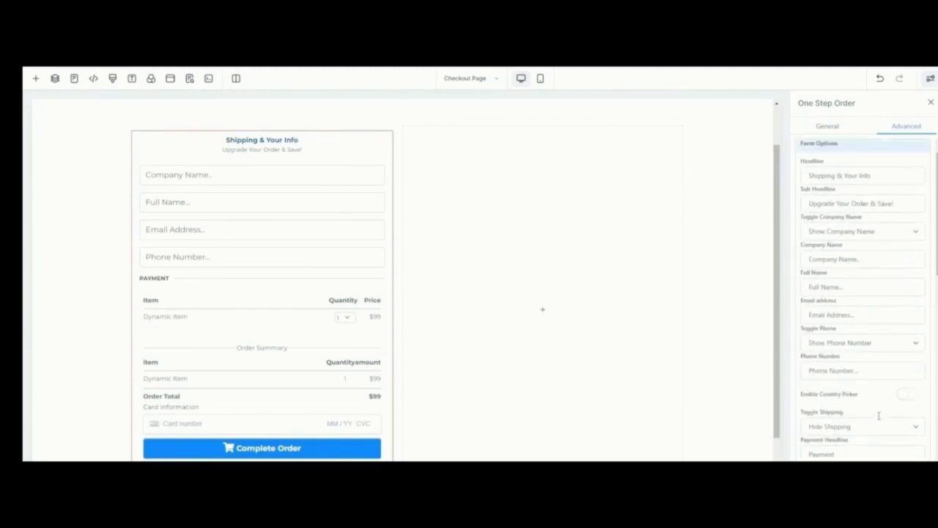
scroll(875, 417, "down", 5)
scroll(875, 417, "up", 5)
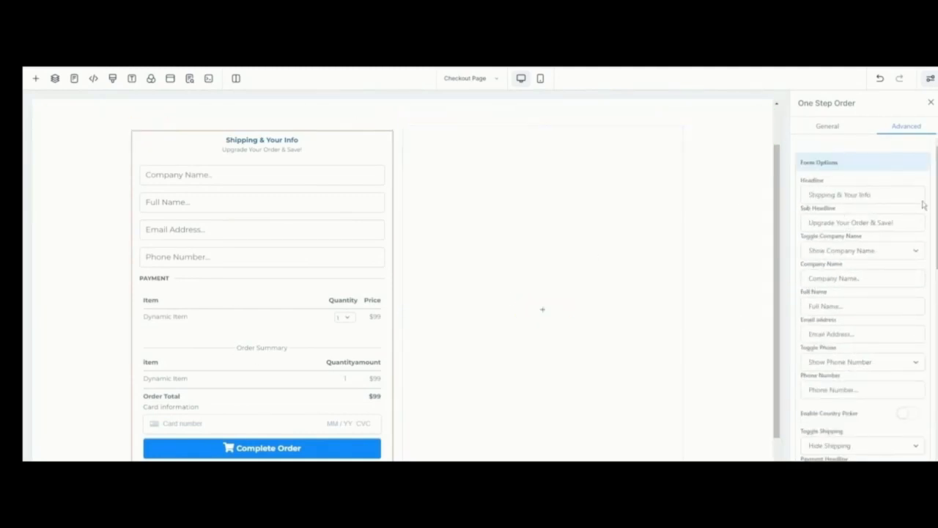
scroll(499, 234, "up", 1)
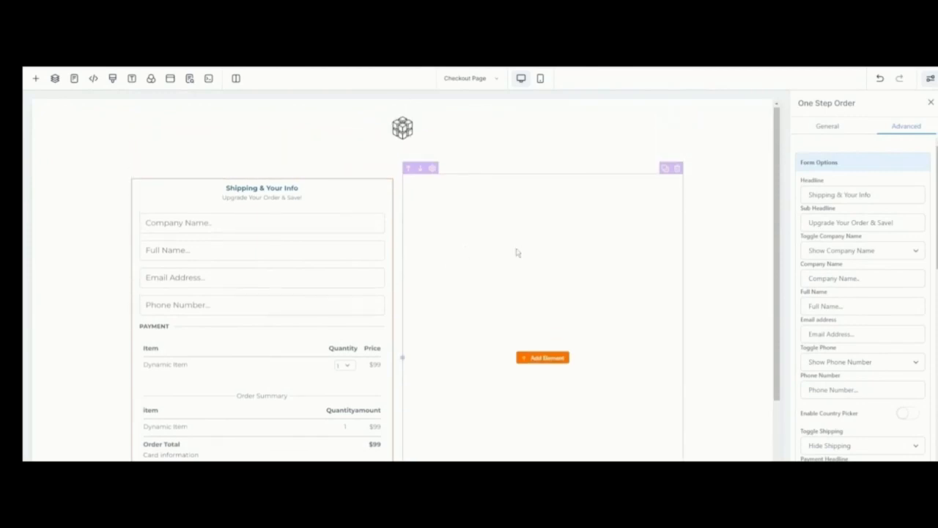
Step: Add a headline to the empty second column reading "Get Your Special Offer Now"
left_click(546, 358)
scroll(176, 282, "up", 5)
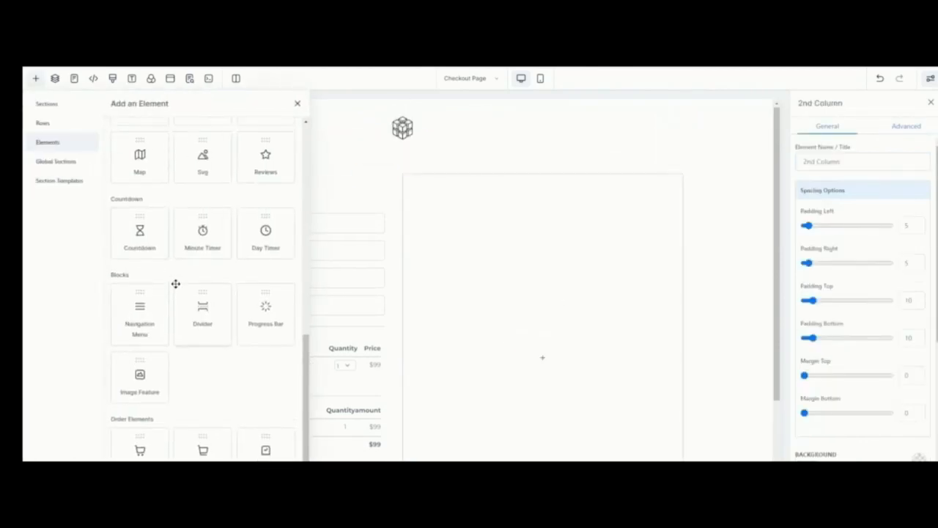
left_click_drag(117, 184, 491, 313)
triple_click(590, 359)
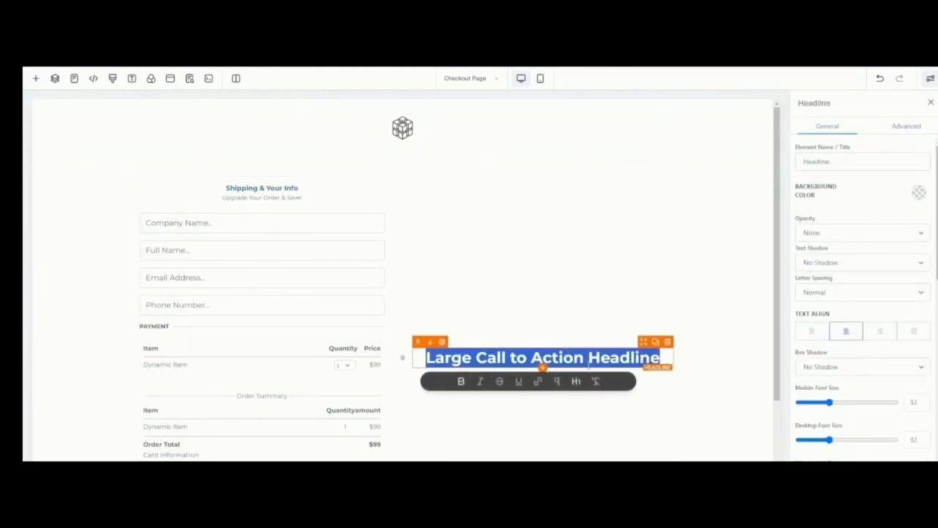
type("Get ")
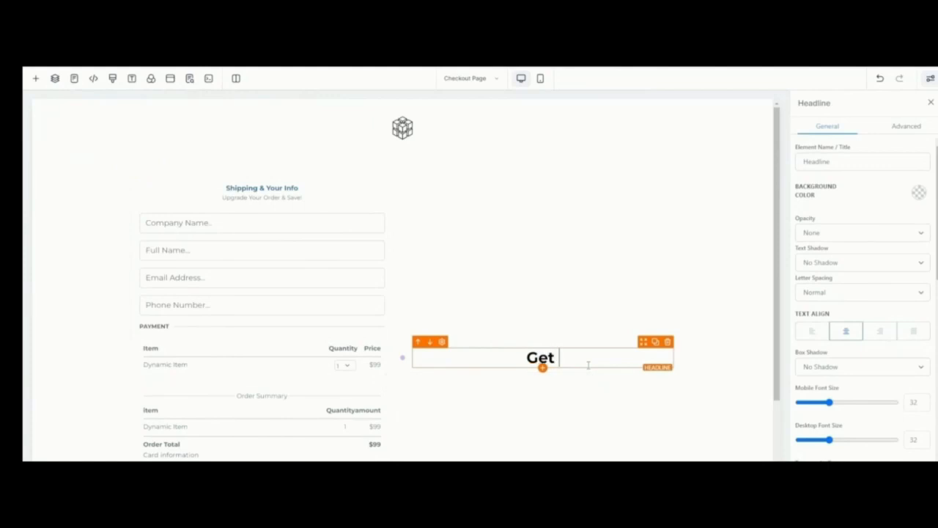
type("Your G")
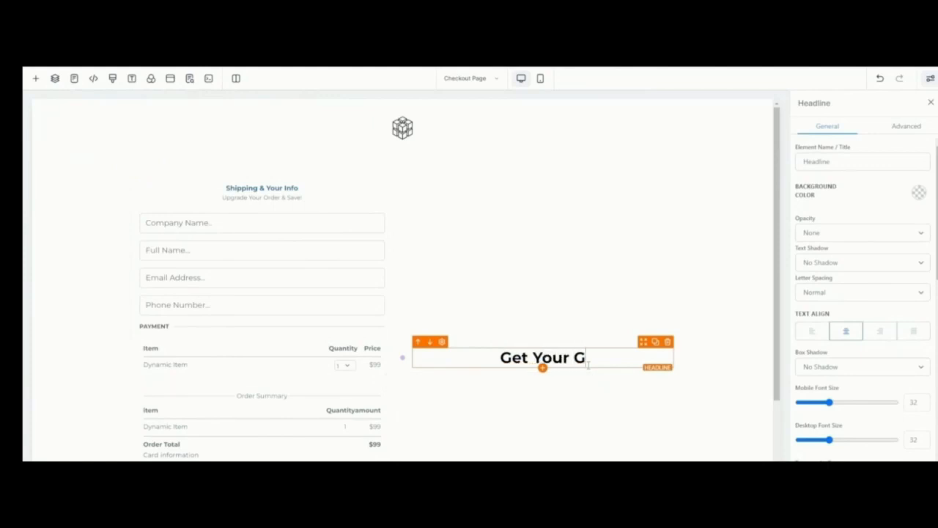
key("BackSpace")
type("Special O")
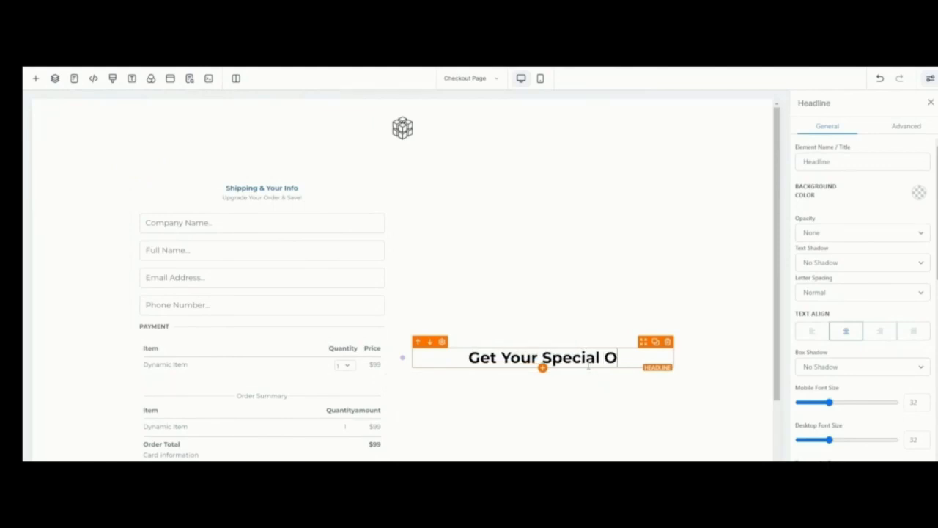
type("ffer Now")
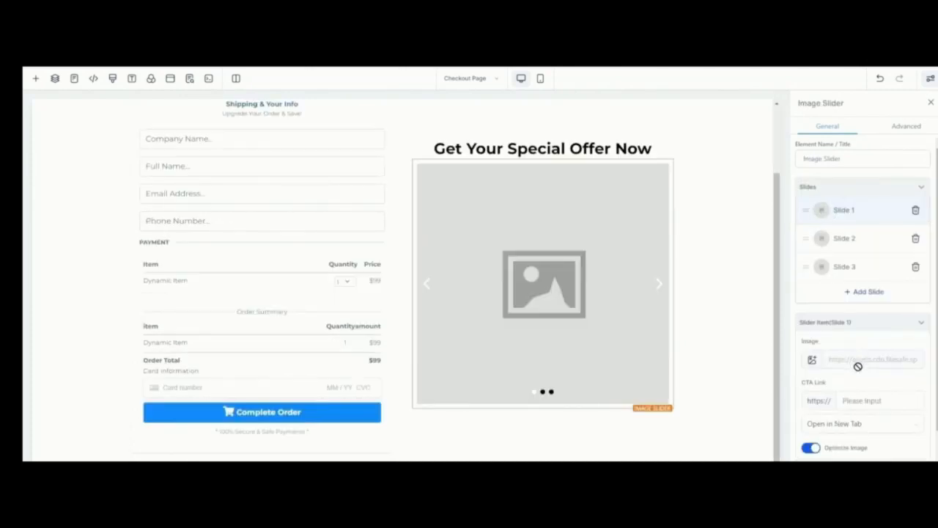
Step: Fill the three slides of the image slider below the headline with car photos
scroll(857, 370, "down", 1)
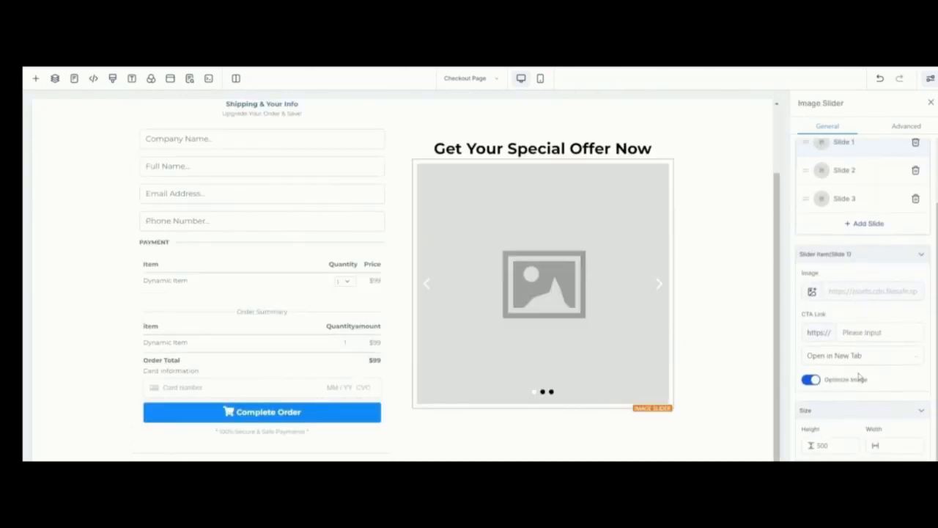
left_click(920, 254)
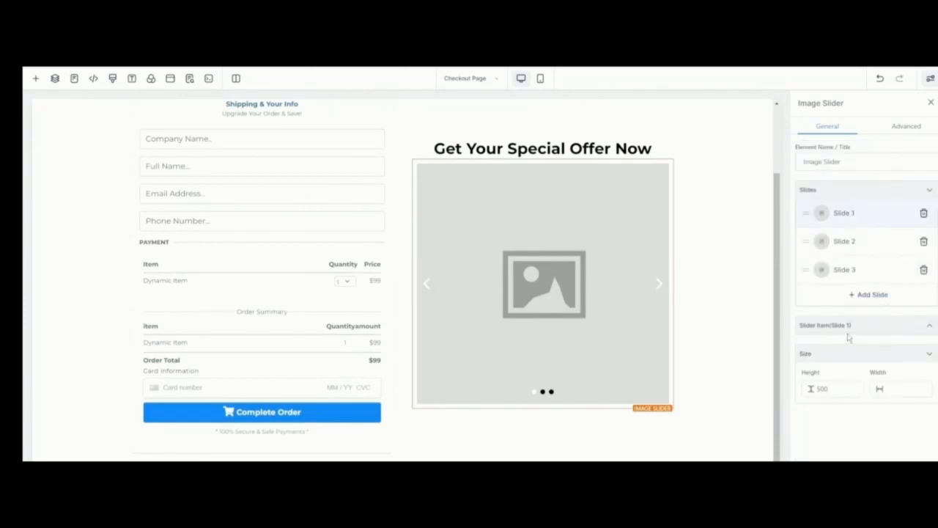
left_click(868, 324)
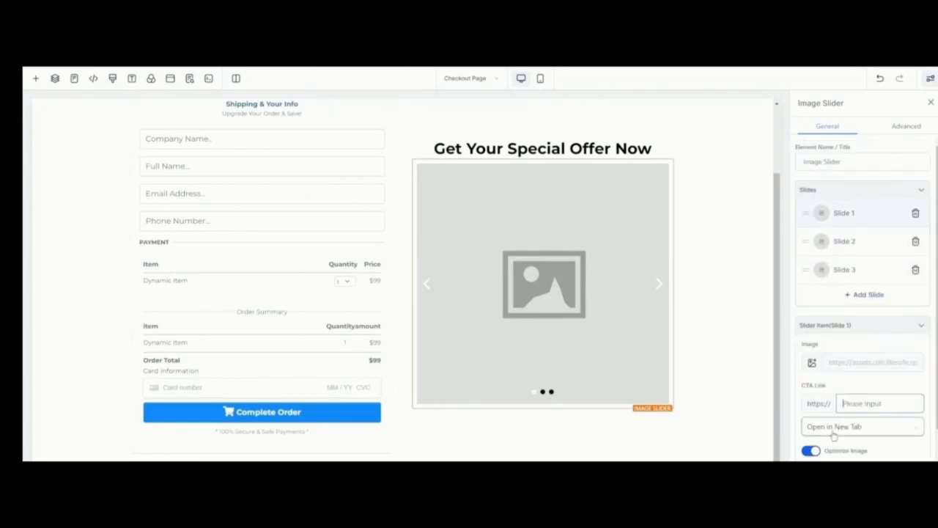
left_click(845, 363)
left_click(896, 396)
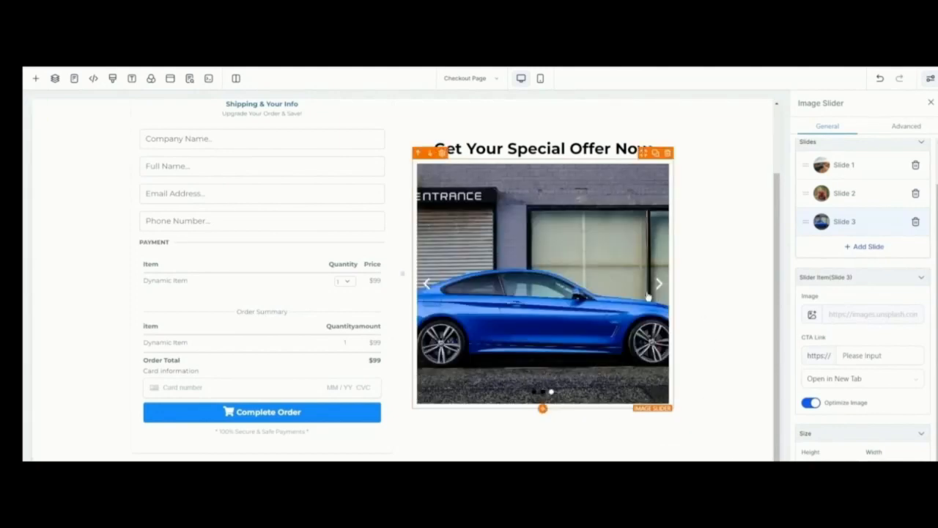
scroll(711, 395, "up", 2)
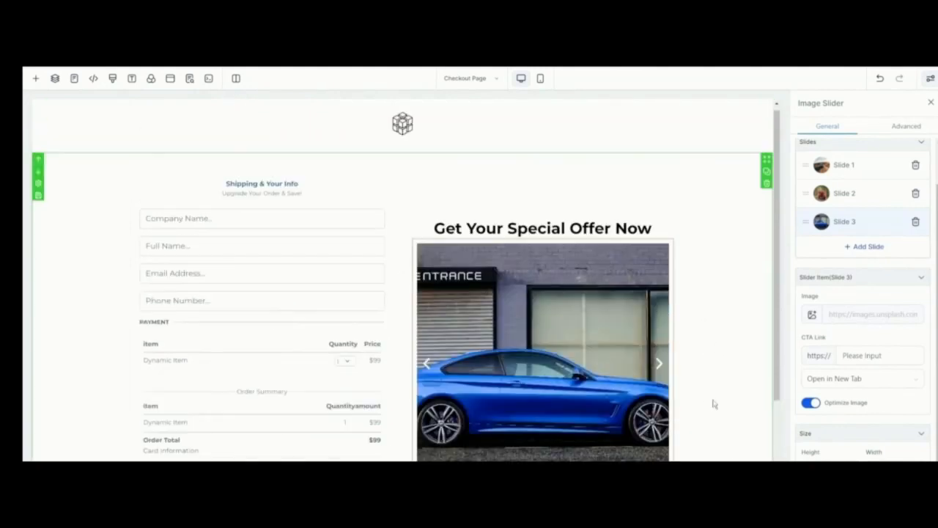
Step: Set the Checkout Page's SEO title to "Checkout" and close the SEO metadata settings
left_click(190, 79)
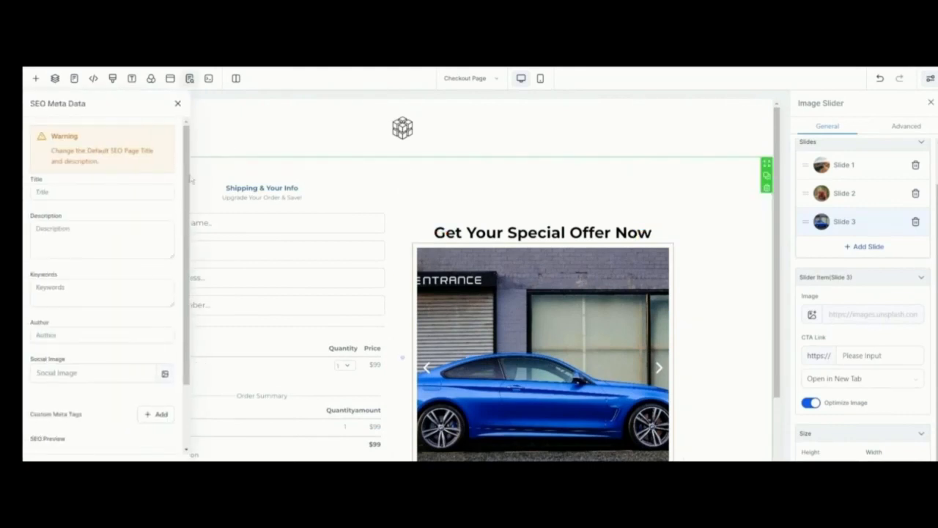
left_click(101, 189)
type("Checkout")
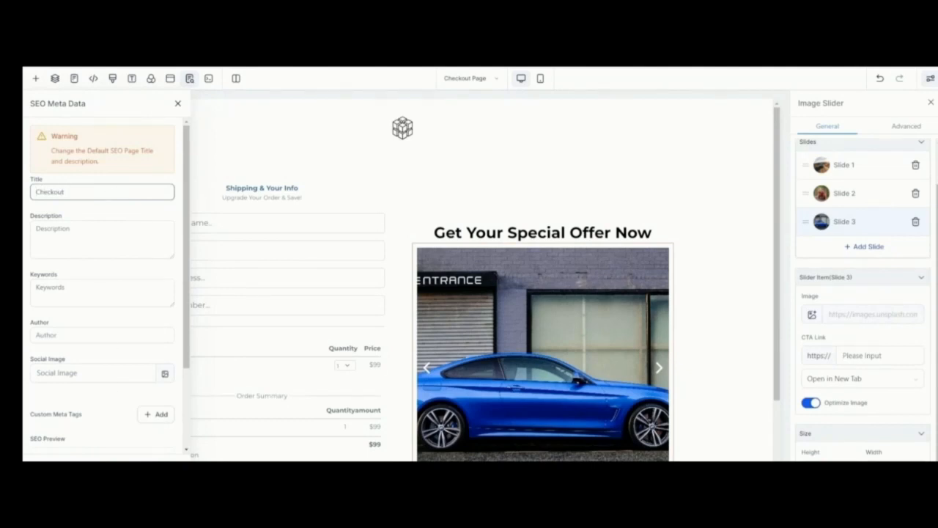
left_click(177, 103)
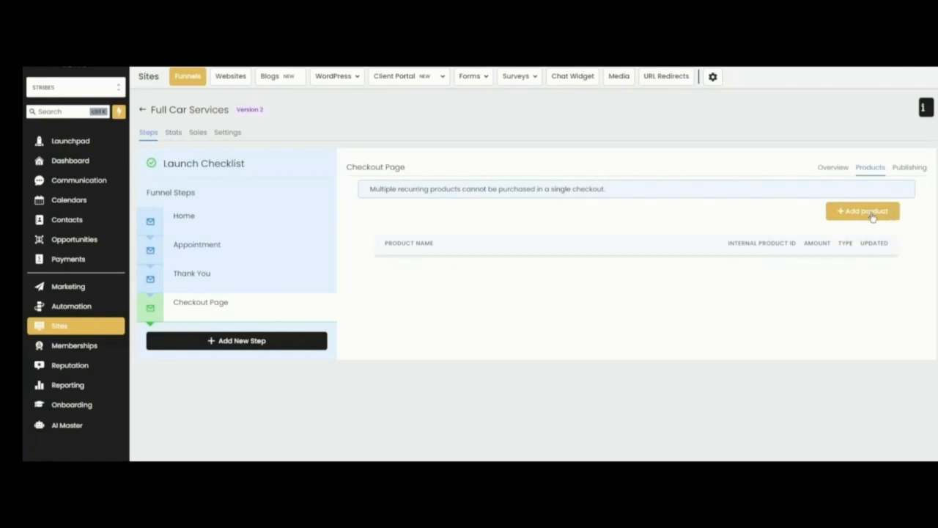
Step: Start adding a product to the Checkout Page step and check which existing products can be chosen
left_click(872, 212)
left_click(439, 241)
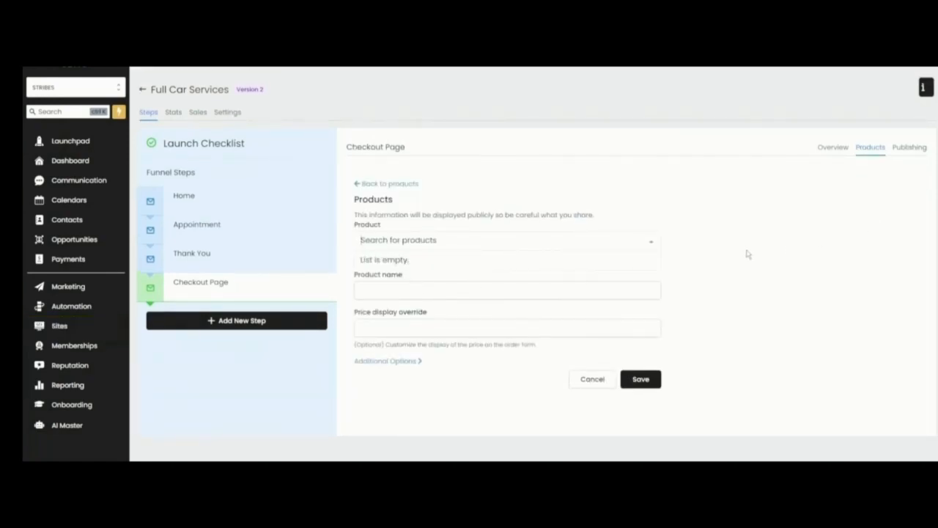
left_click(454, 264)
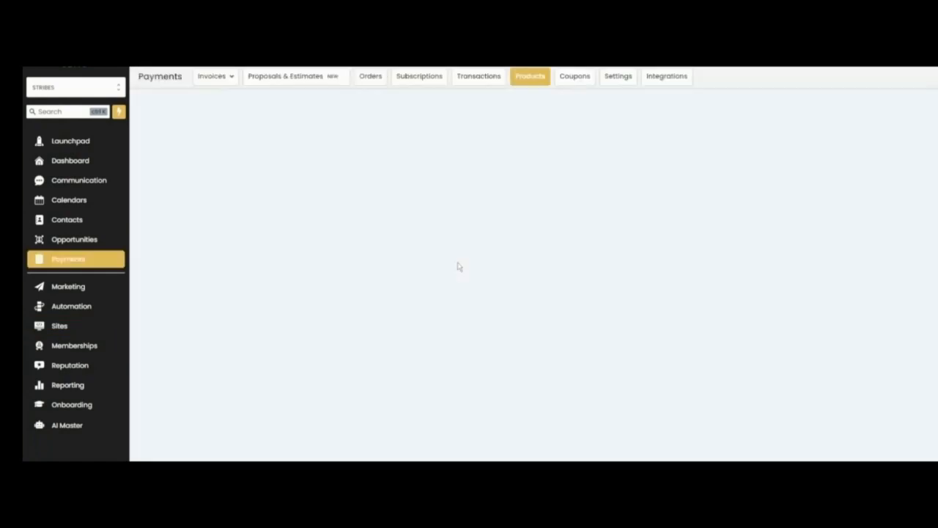
Step: Start a new product in the Payments area and name it "Car Detailing Service"
left_click(534, 82)
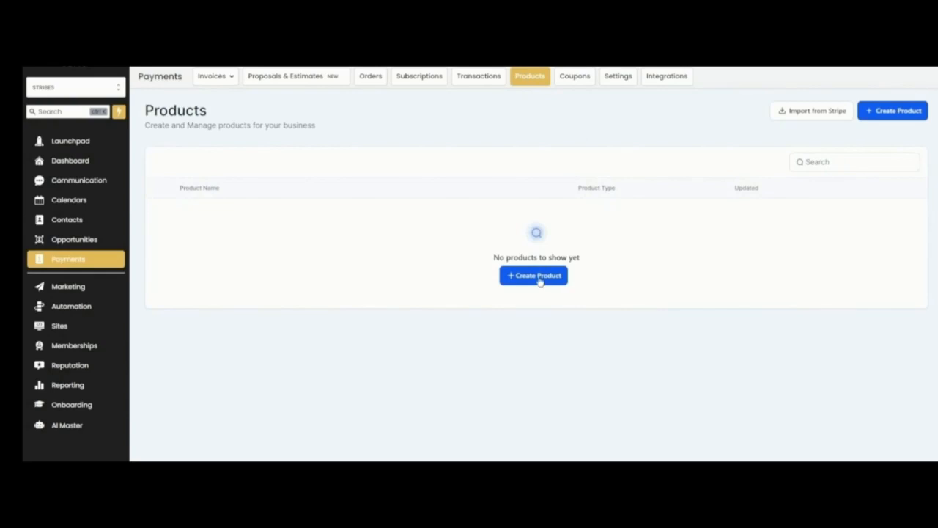
left_click(538, 279)
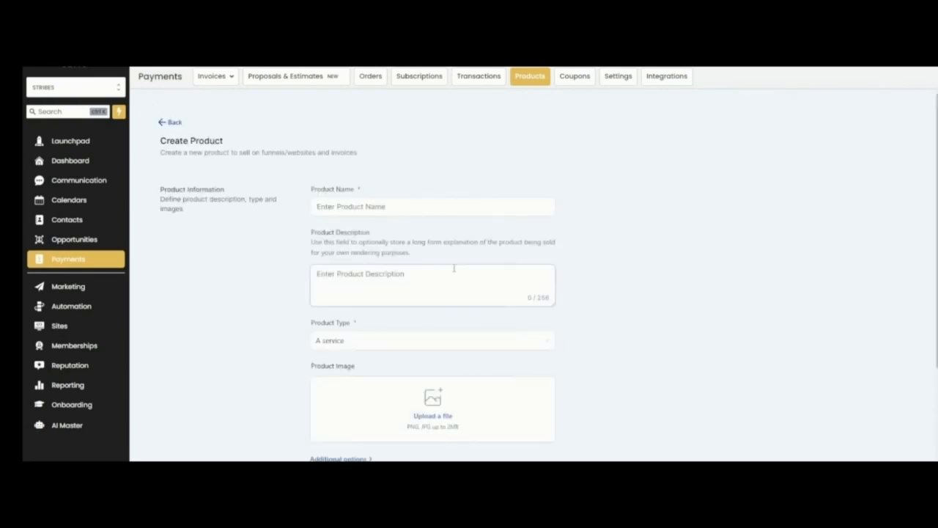
left_click(403, 206)
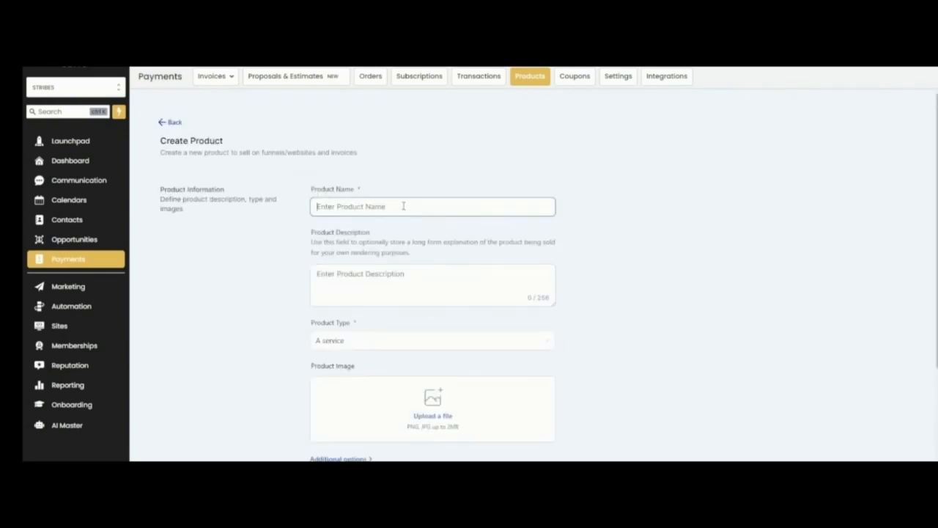
type("dar Detailing Servic")
type("e")
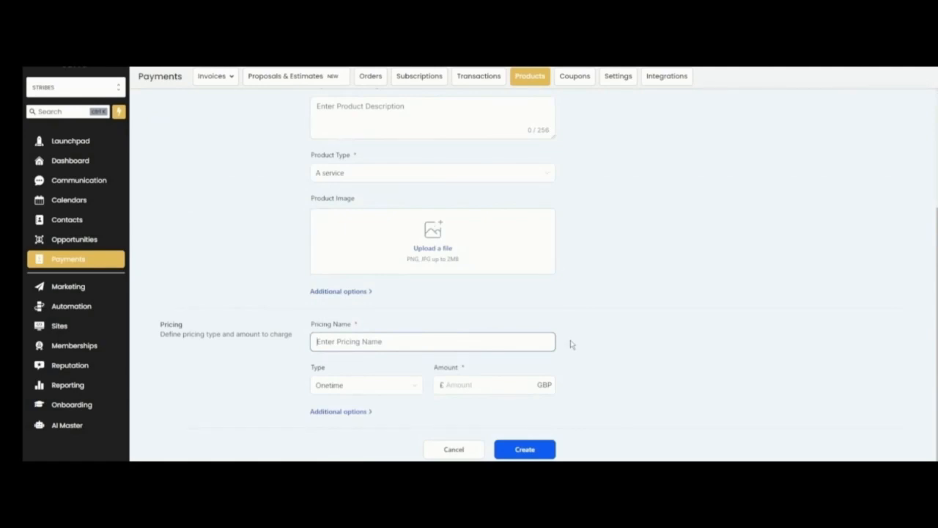
Step: Define a one-time price named "Full Detailing" with an amount of 5000 GBP and create the product
type("Full Detailing")
left_click(477, 389)
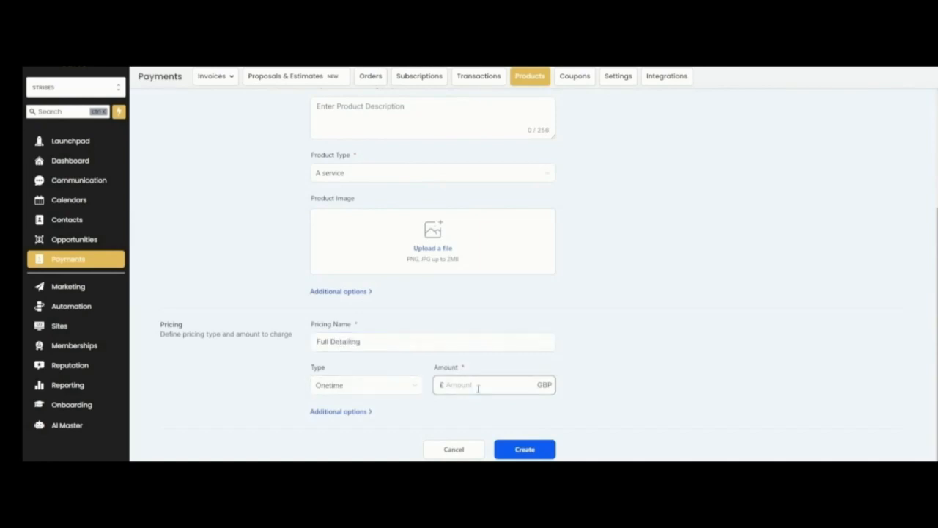
type("5000")
left_click(517, 450)
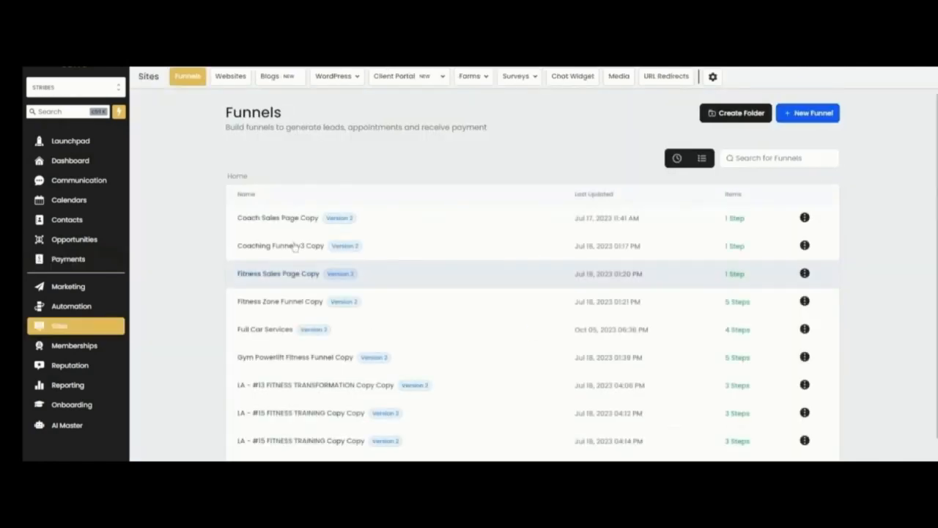
Step: Open the Full Car Services funnel's Checkout Page and start adding a product to it
left_click(299, 329)
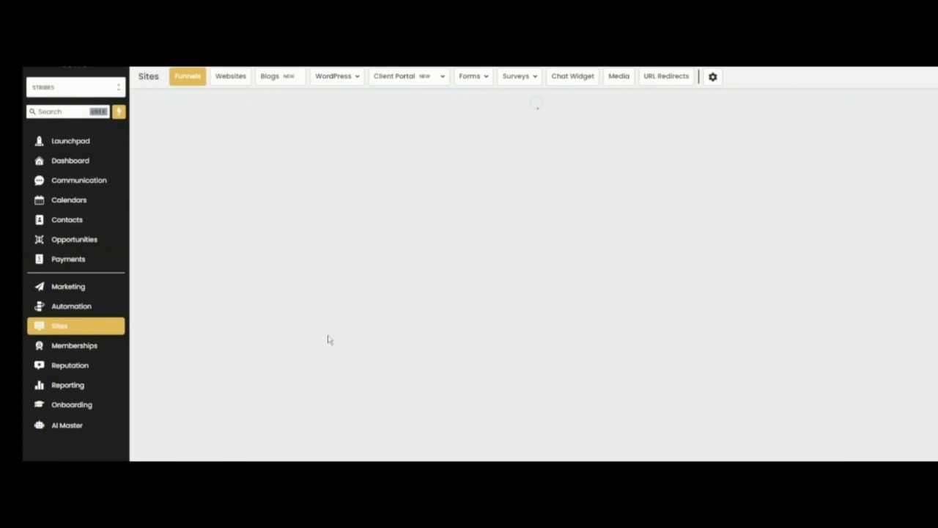
left_click(218, 306)
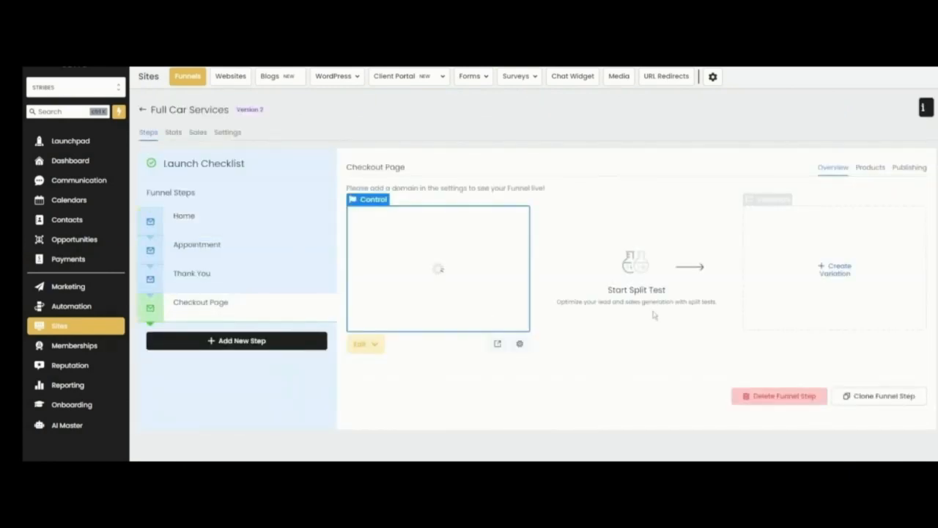
left_click(876, 170)
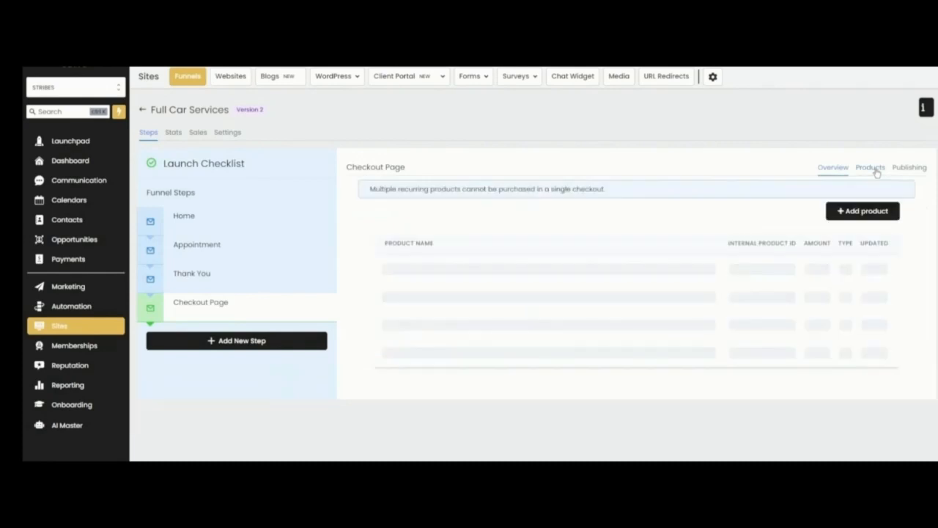
left_click(863, 213)
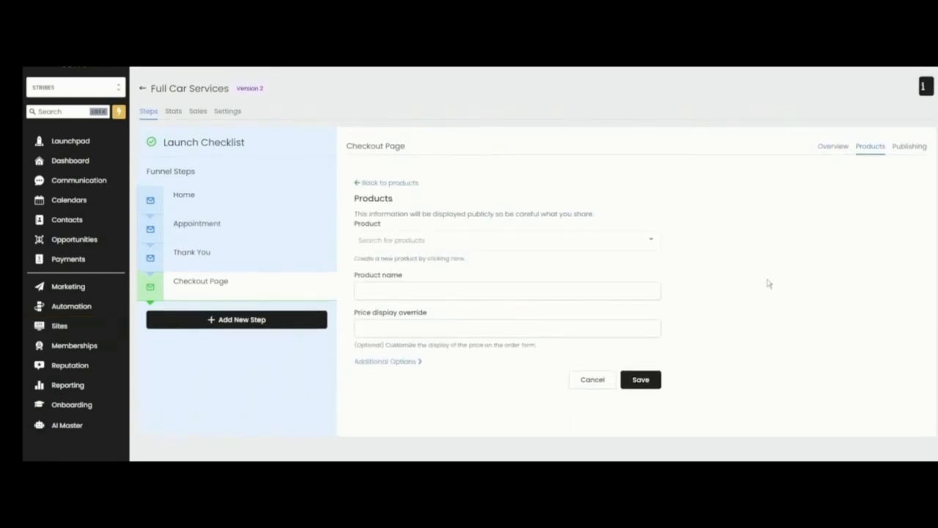
Step: Choose the Car Detailing Service product with the Full Detailing price, check its additional options and save it to the Checkout Page
left_click(453, 239)
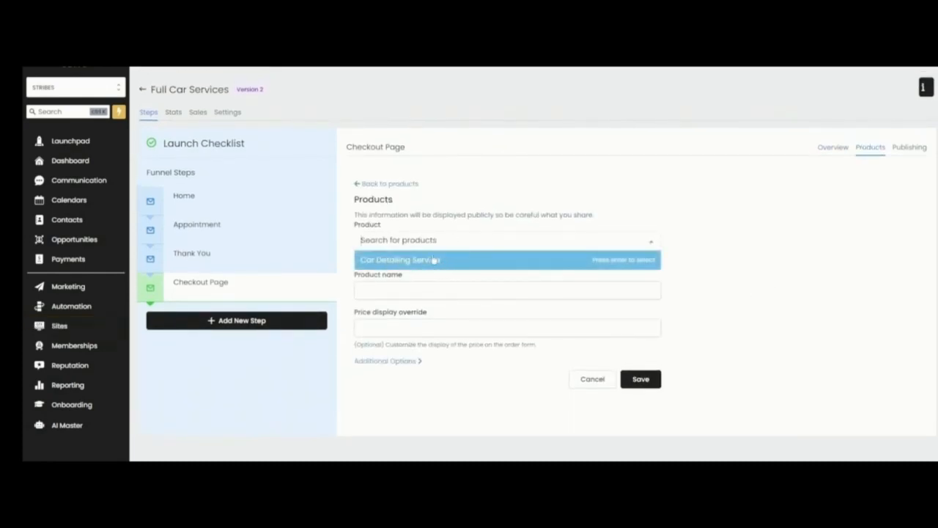
left_click(432, 260)
left_click(389, 291)
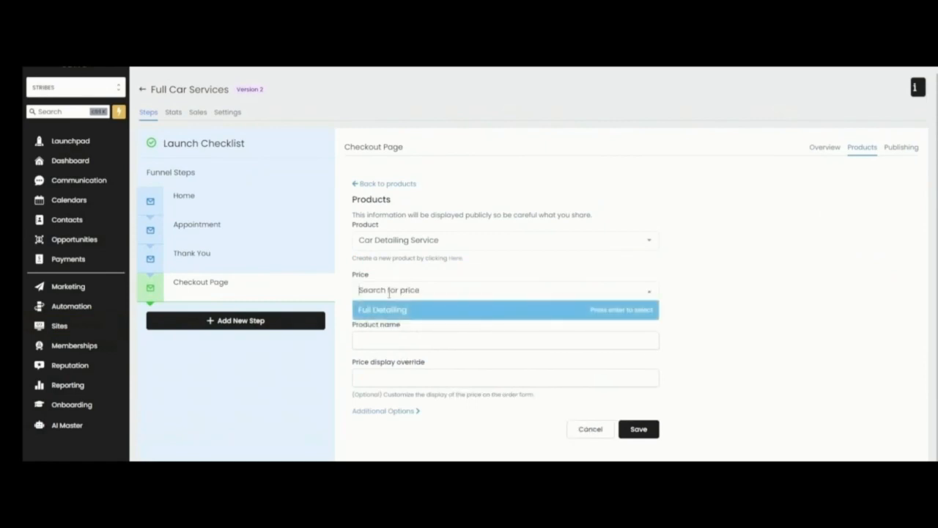
left_click(405, 314)
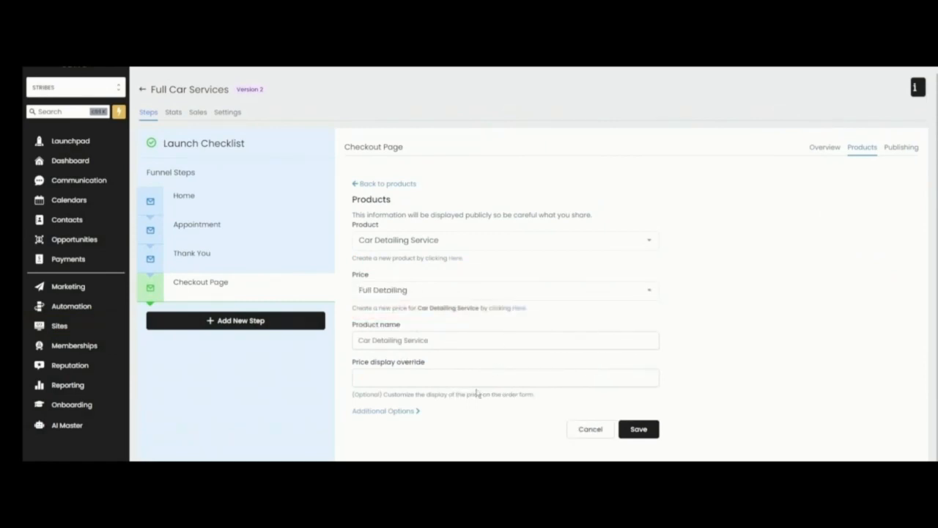
scroll(478, 396, "down", 1)
left_click(404, 404)
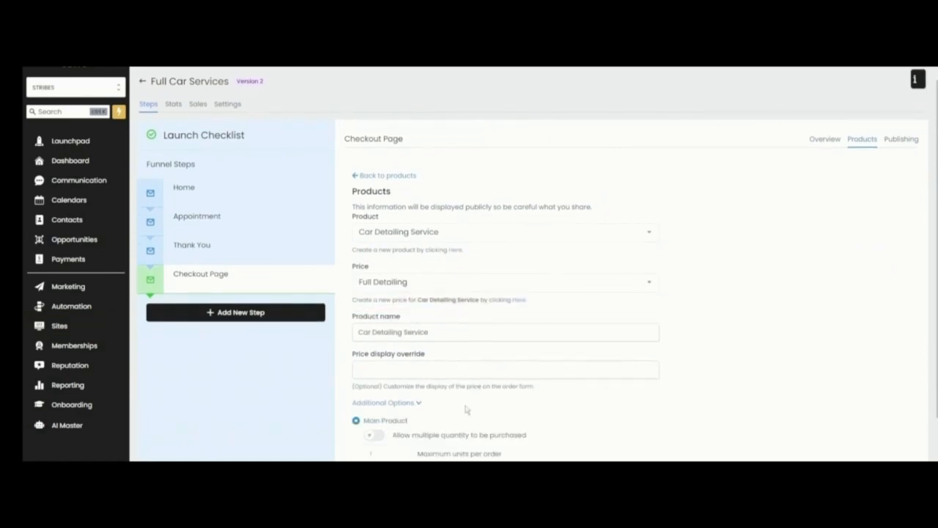
scroll(466, 409, "down", 2)
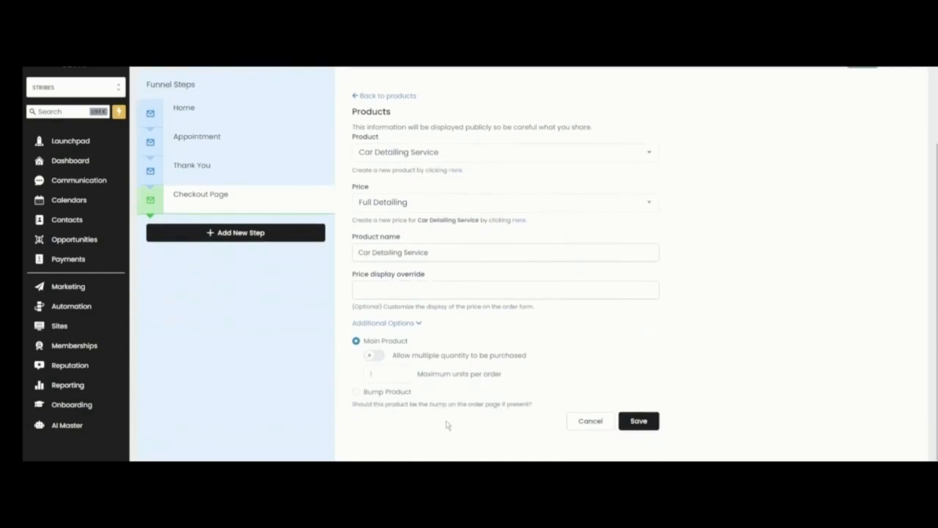
left_click(651, 421)
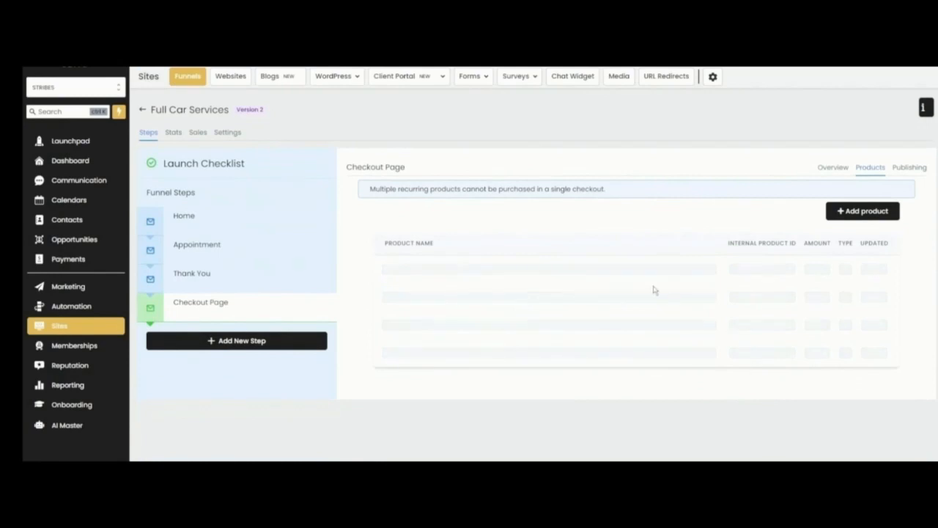
mouse_move(480, 271)
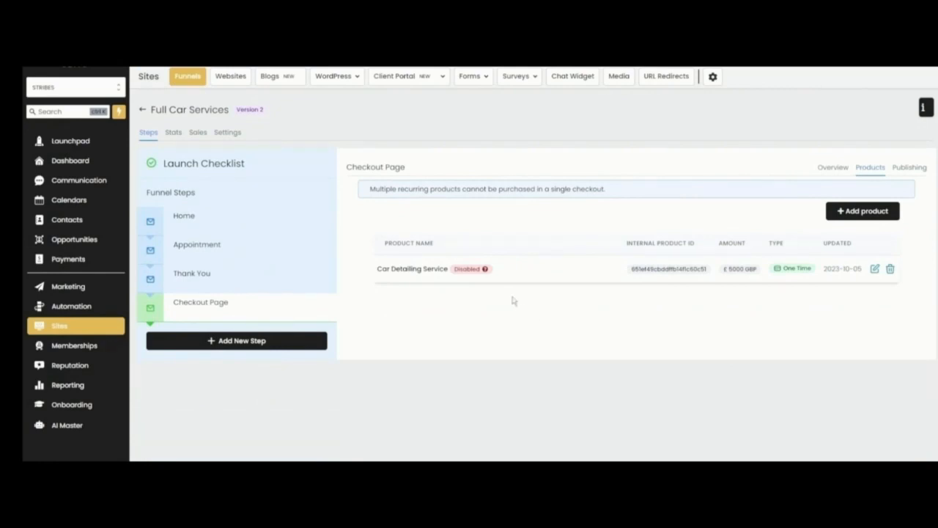
left_click(833, 168)
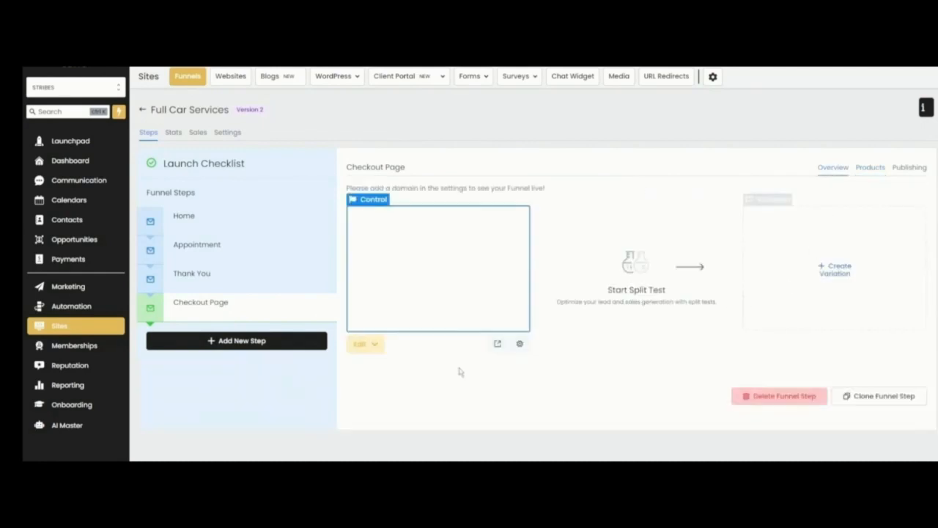
left_click(497, 342)
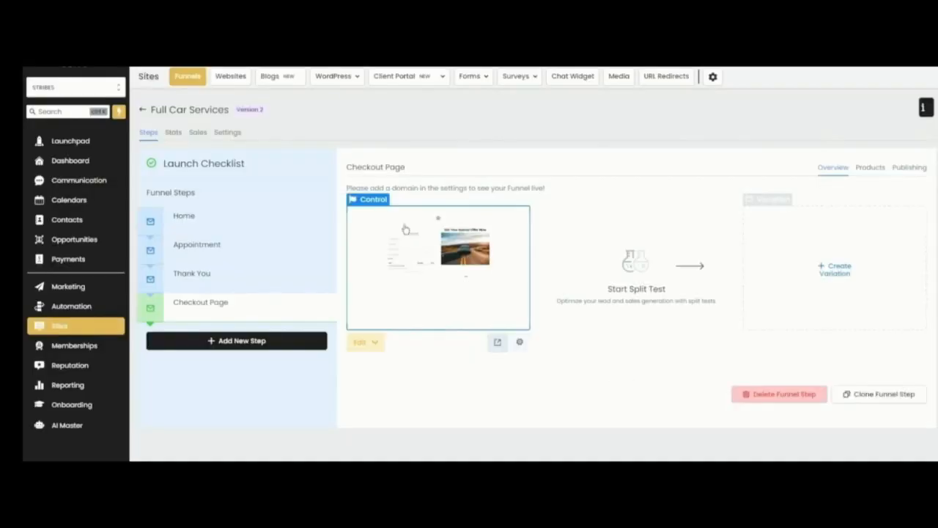
left_click(186, 228)
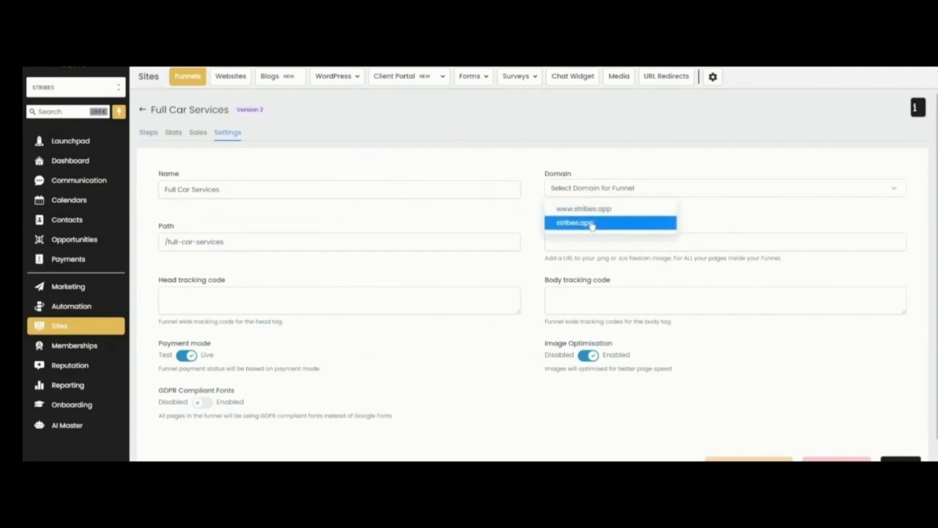
left_click(592, 220)
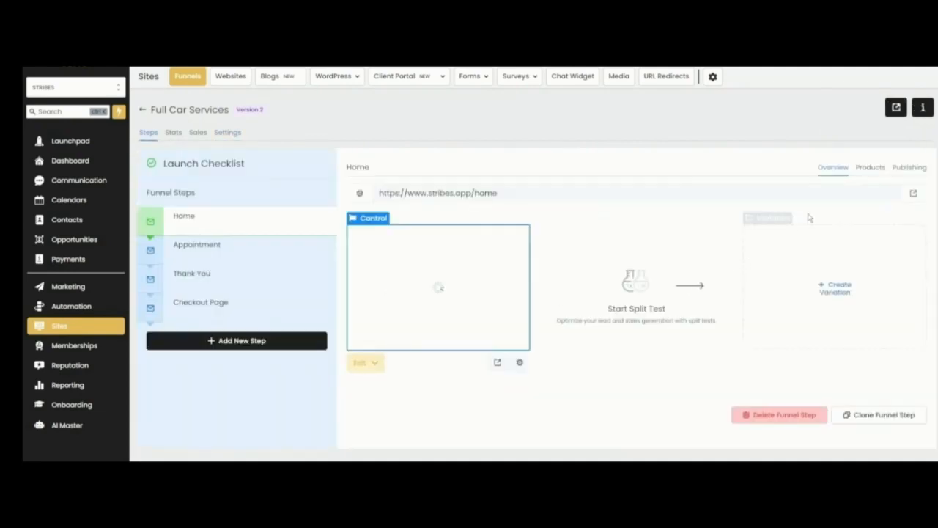
Step: Create a split-test variation of the Home step by duplicating the control page and try adjusting the traffic split
left_click(832, 288)
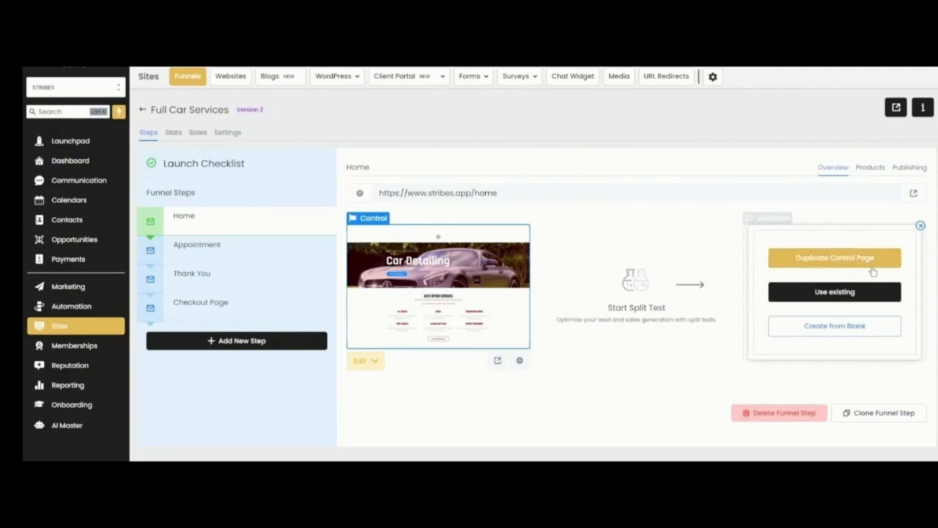
left_click(839, 264)
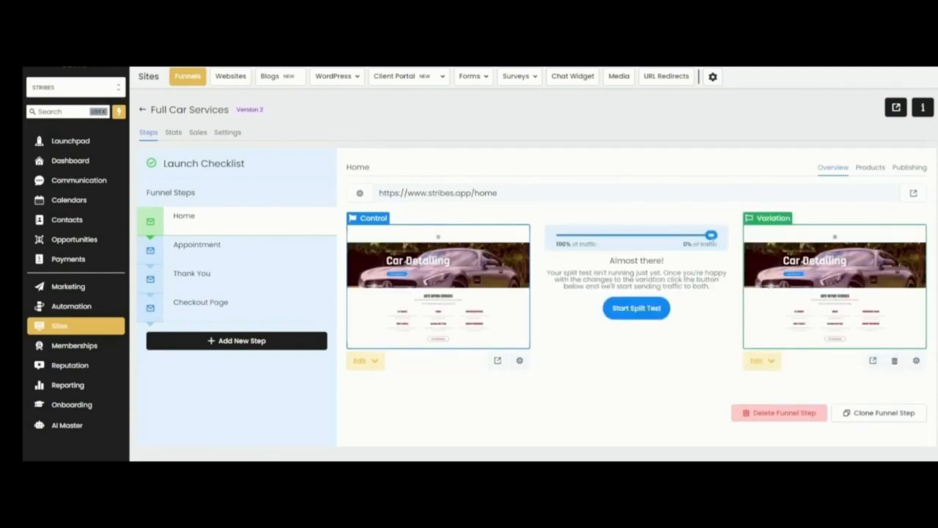
left_click_drag(712, 240, 637, 247)
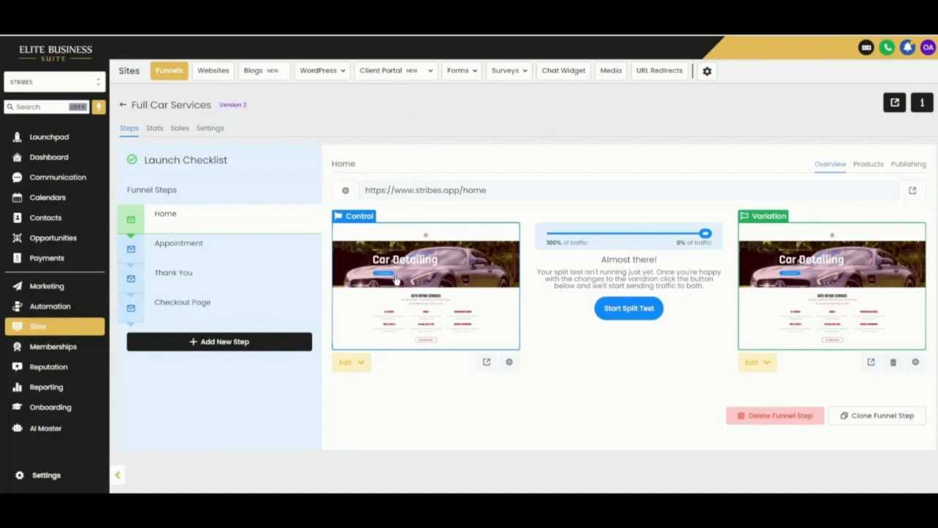
Step: Go to the form builder and start a new form from the template library
mouse_move(458, 73)
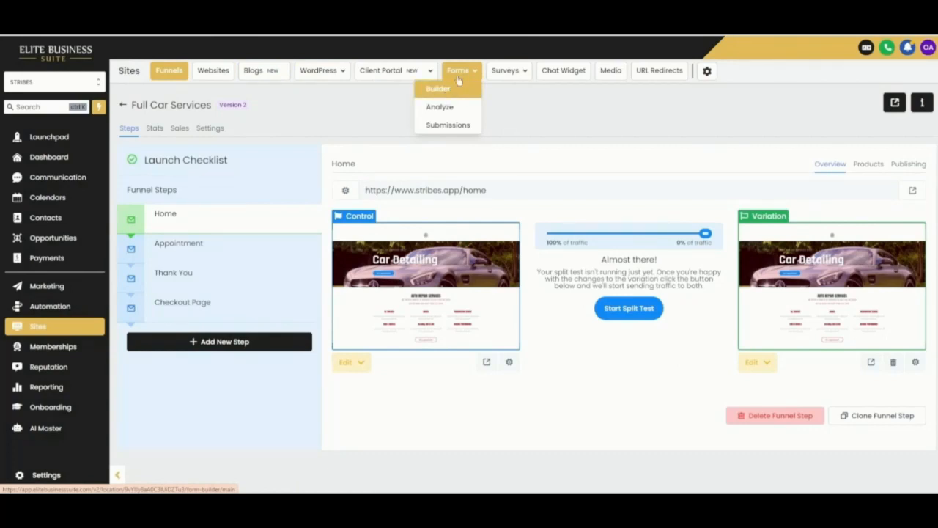
mouse_move(505, 70)
left_click(462, 91)
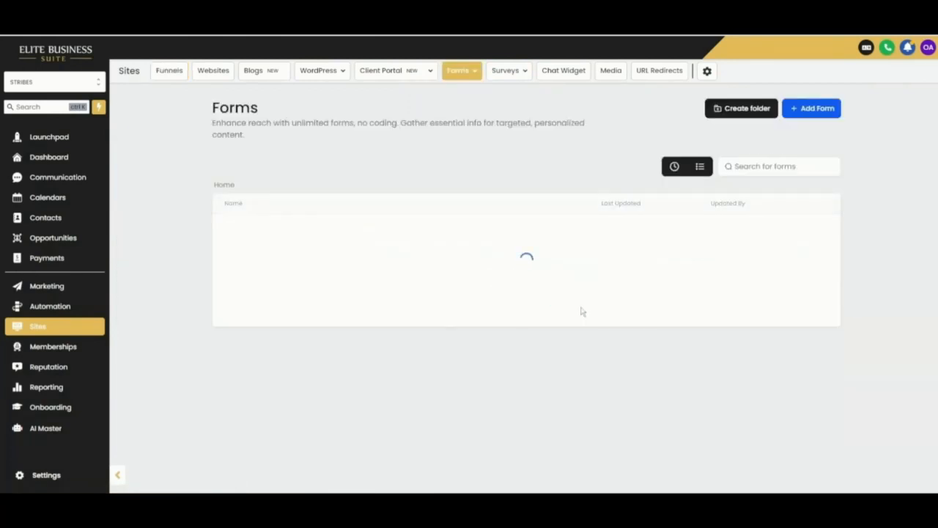
left_click(816, 110)
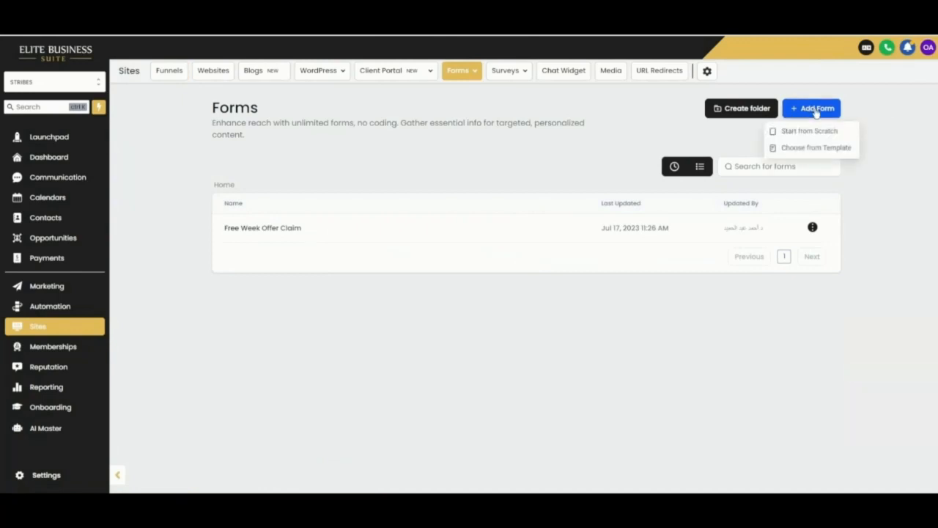
left_click(812, 149)
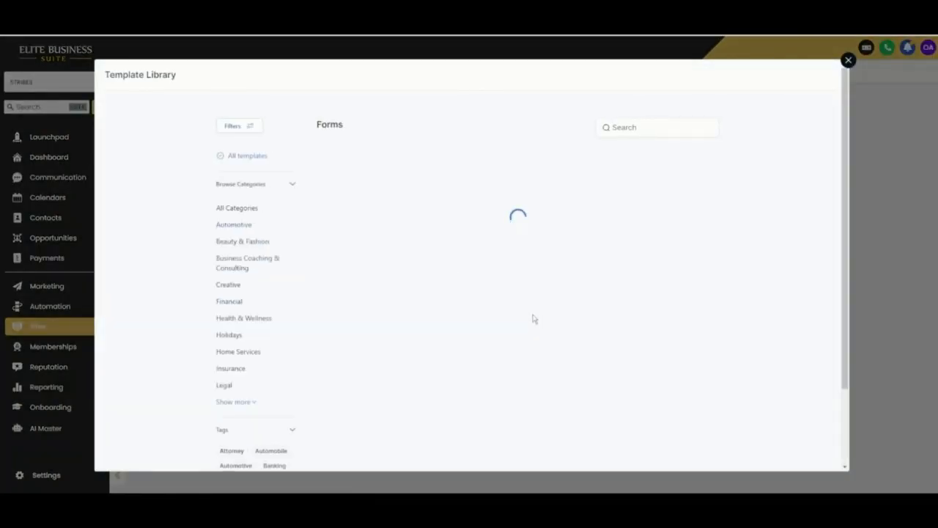
Step: Browse the form templates, expand the full category list and filter the templates by the Automotive category
scroll(516, 294, "down", 5)
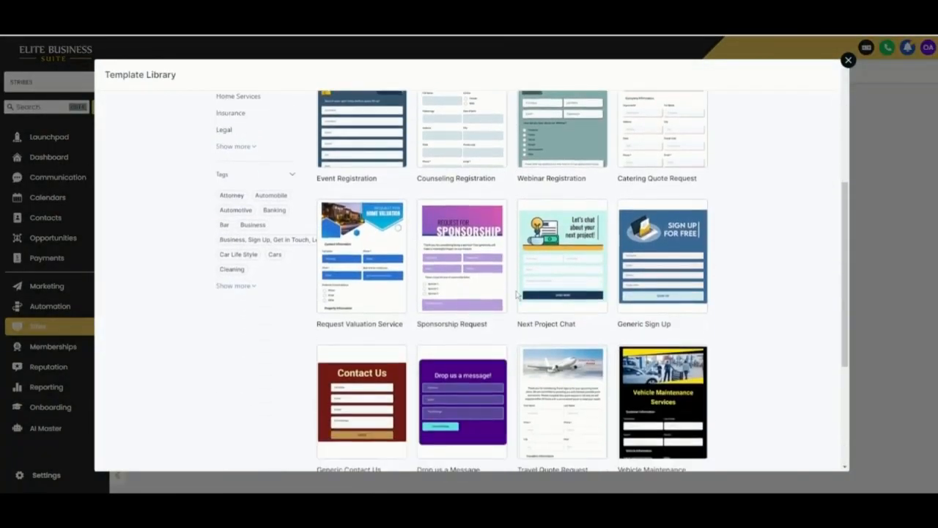
scroll(516, 294, "down", 2)
scroll(516, 294, "up", 7)
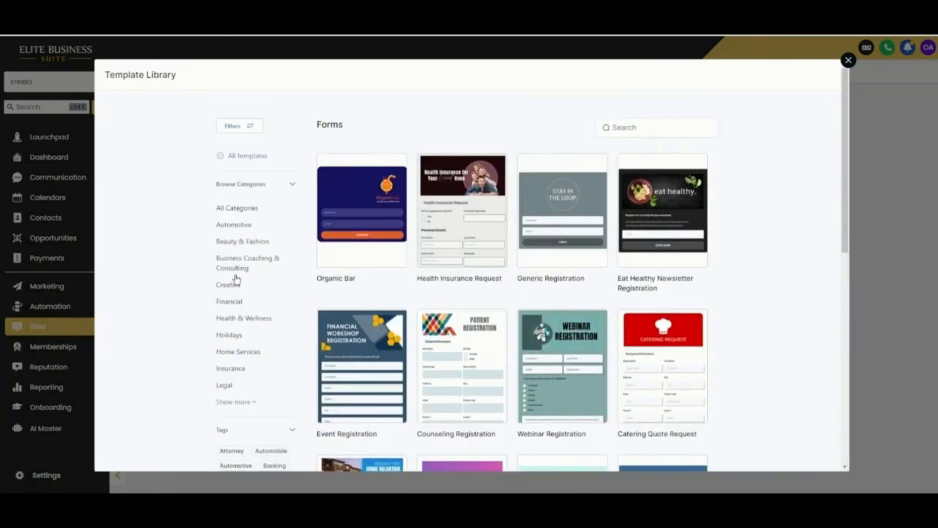
scroll(234, 332, "down", 1)
left_click(233, 352)
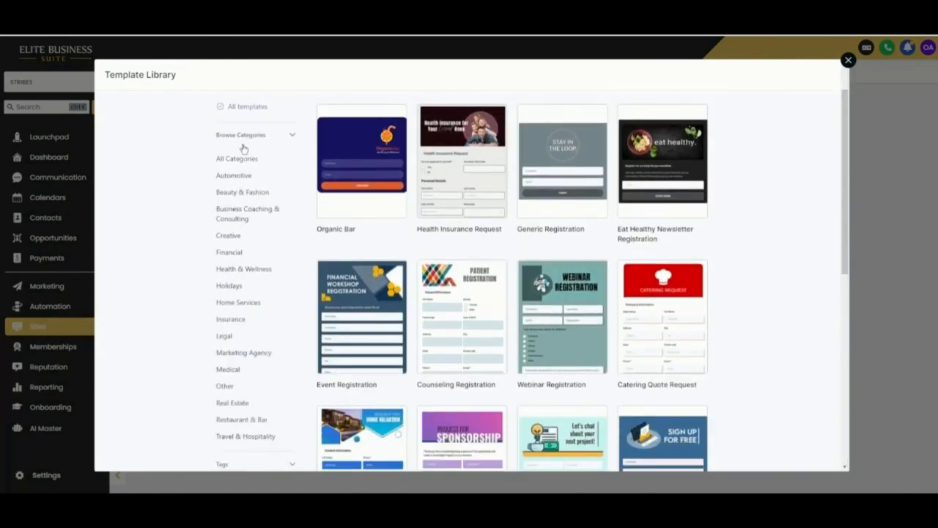
scroll(246, 403, "down", 2)
scroll(249, 396, "up", 2)
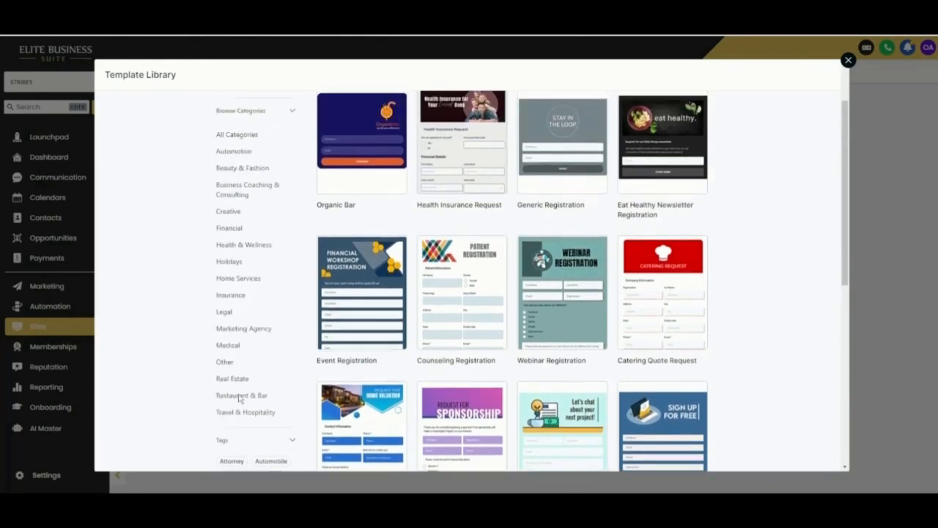
scroll(240, 355, "up", 1)
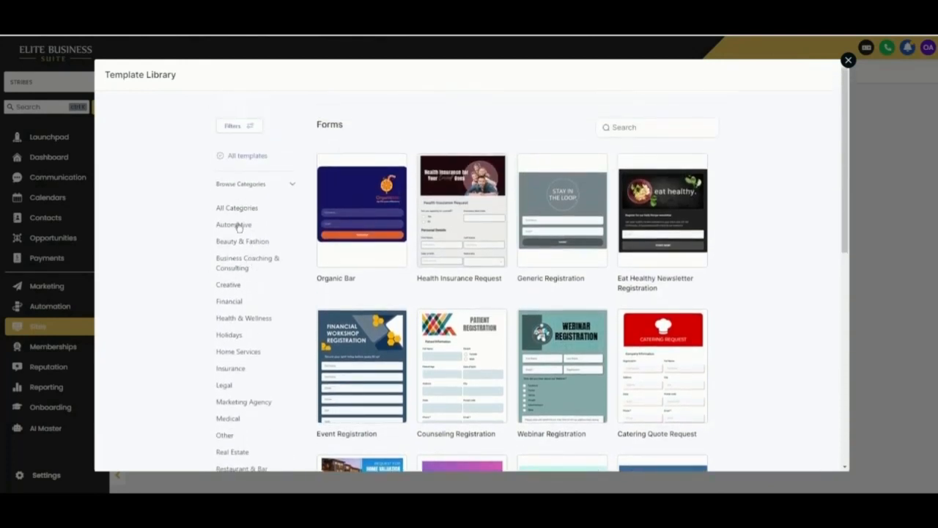
left_click(237, 225)
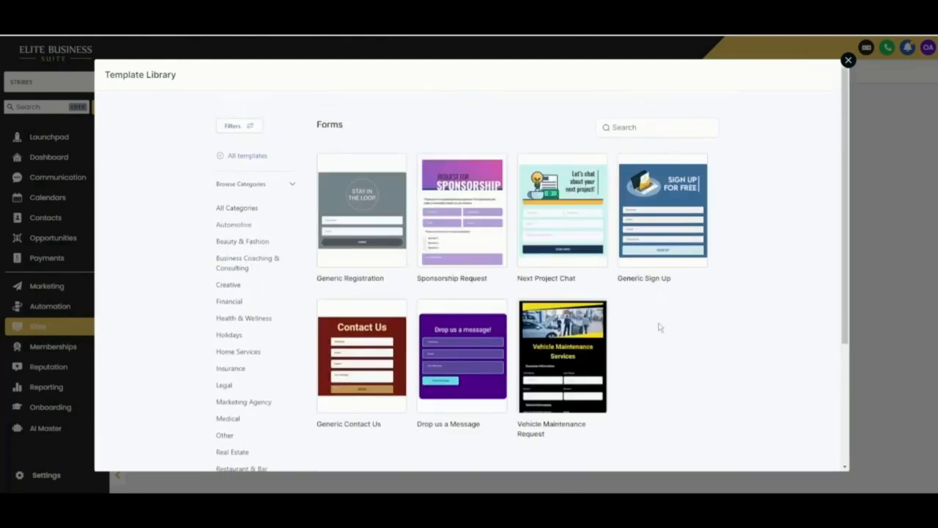
Step: Select the Vehicle Maintenance Request template and continue with it into the form editor
scroll(660, 333, "down", 2)
mouse_move(565, 261)
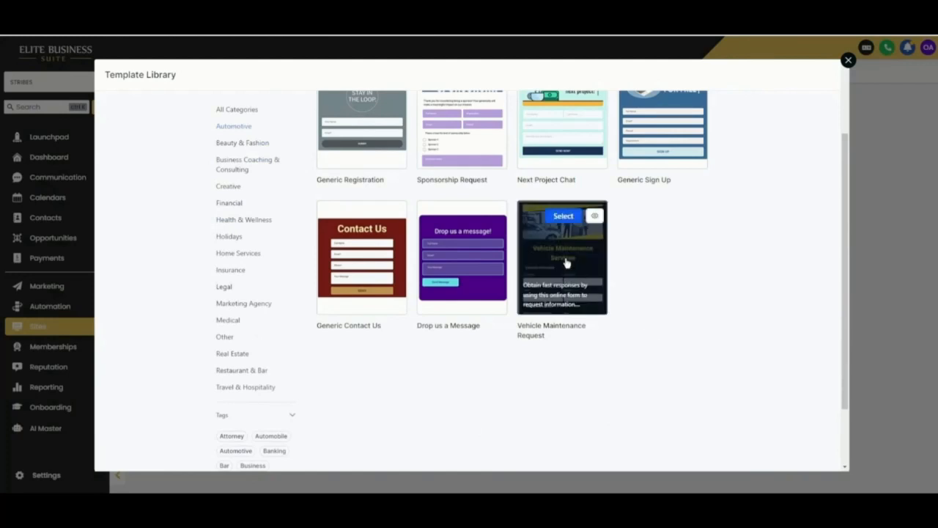
left_click(563, 217)
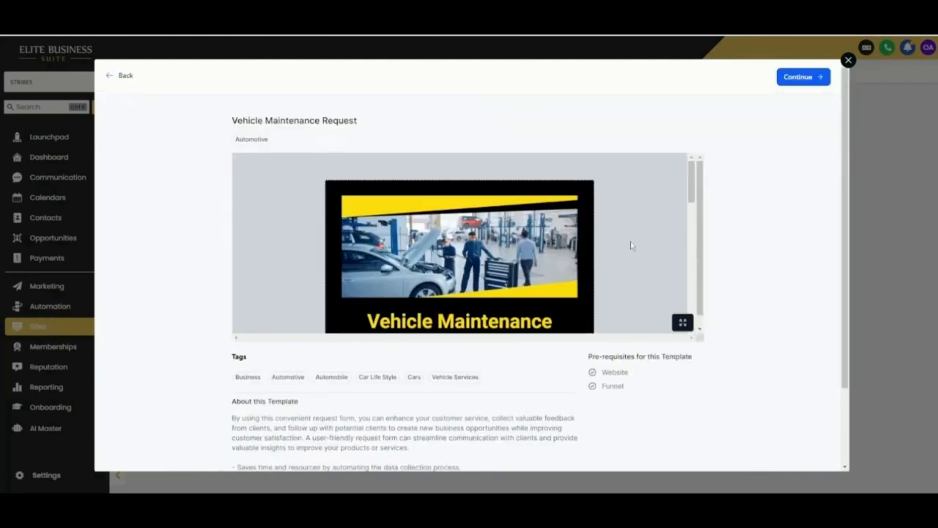
left_click(801, 77)
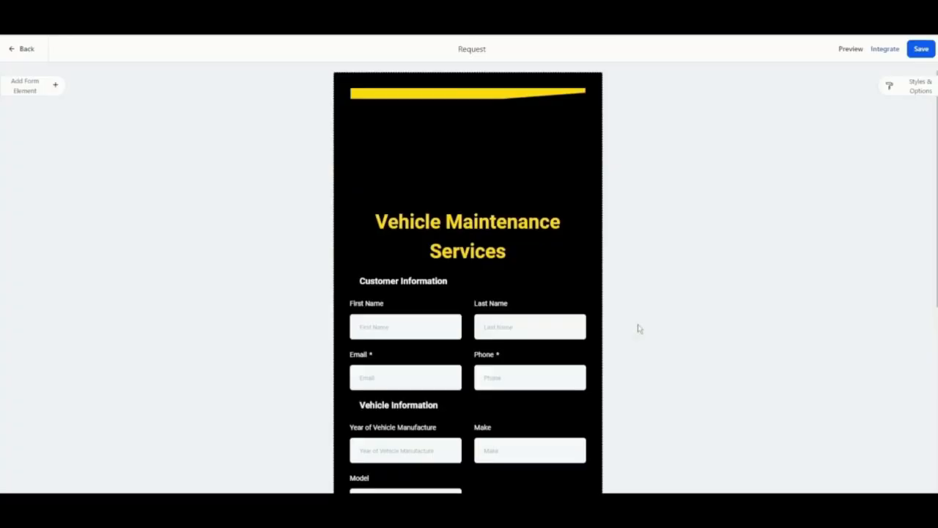
Step: Review the Vehicle Maintenance Services form's customer, vehicle and service fields through to its submit button
scroll(672, 373, "down", 5)
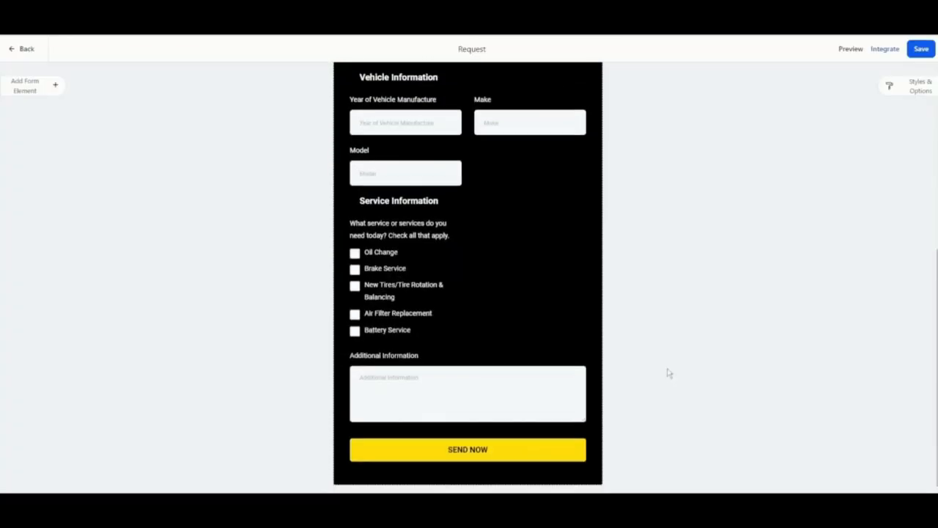
scroll(506, 381, "up", 2)
scroll(408, 214, "up", 1)
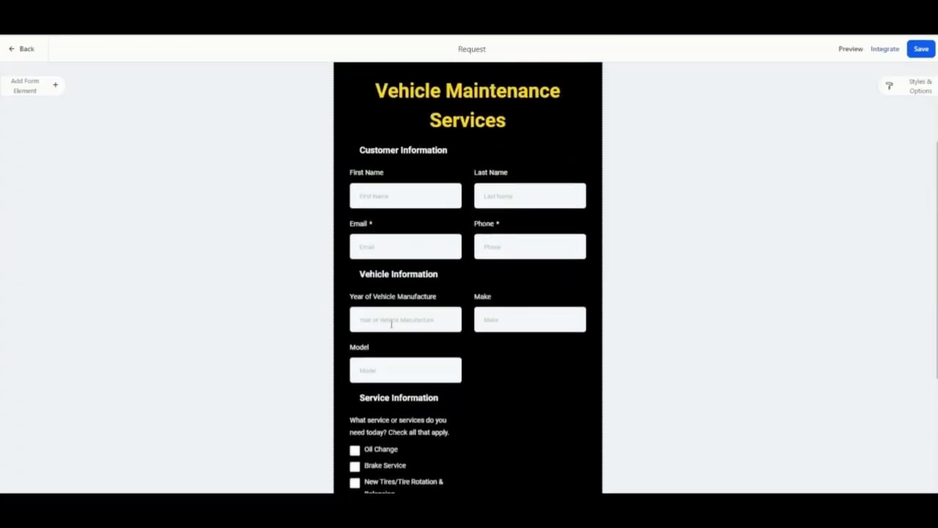
scroll(411, 399, "down", 2)
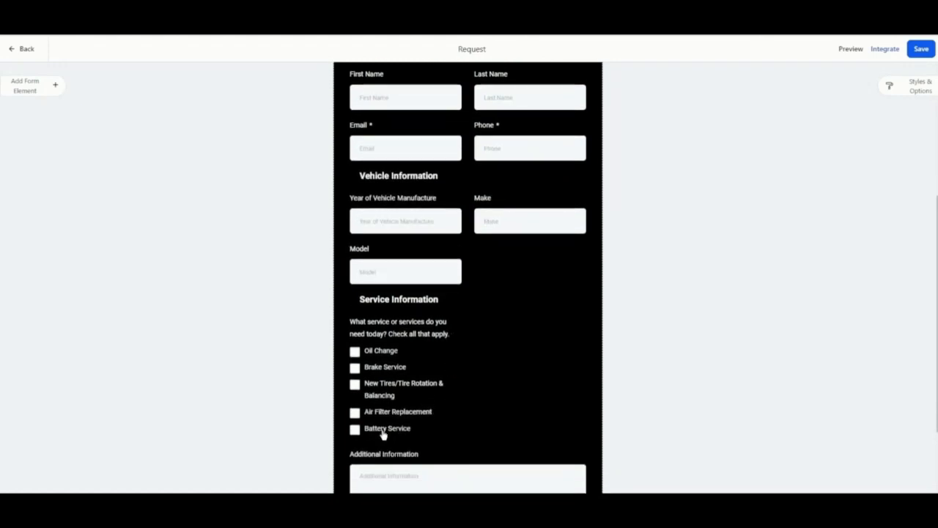
scroll(384, 435, "down", 2)
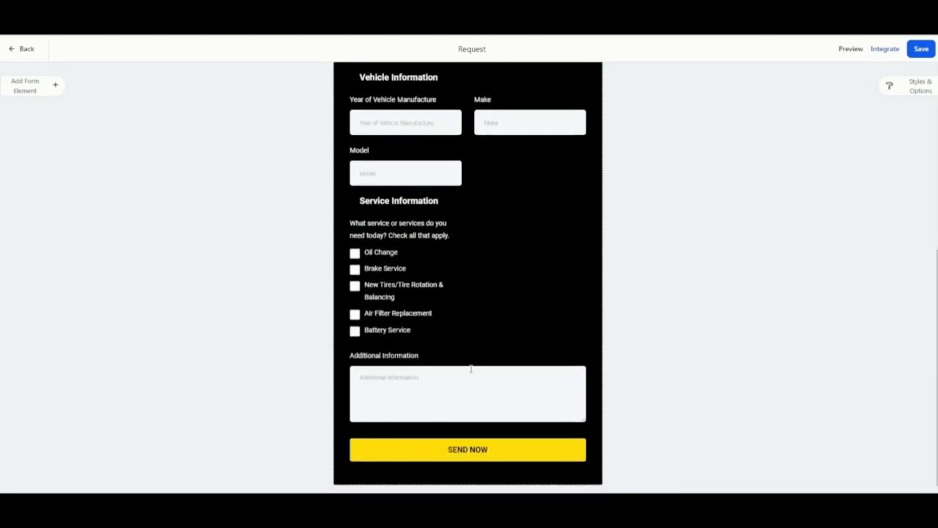
Step: Look through the form's fields, the quick-add form elements and the existing custom fields
scroll(471, 369, "up", 5)
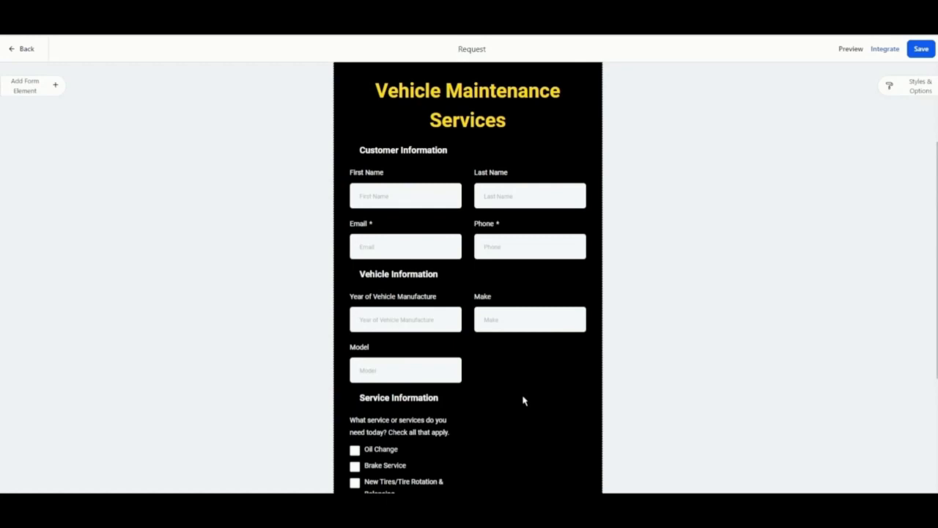
scroll(523, 401, "down", 1)
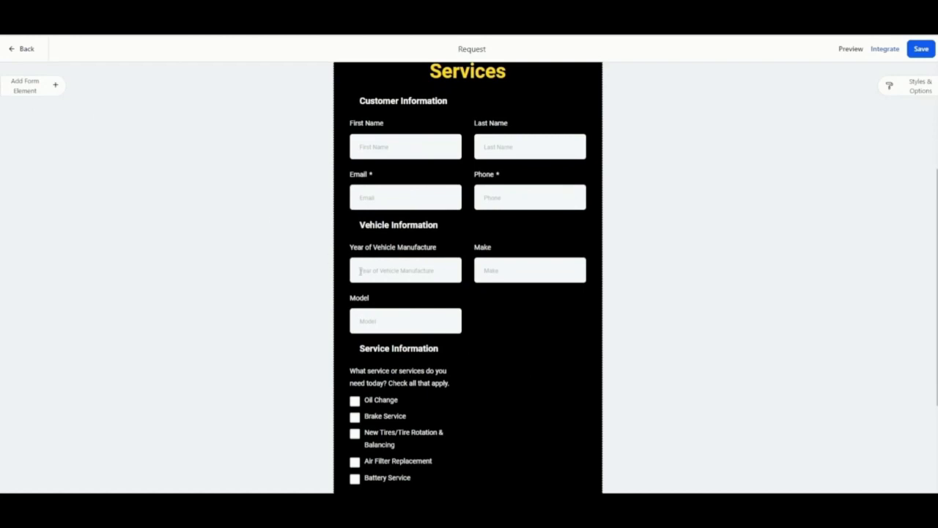
left_click(40, 88)
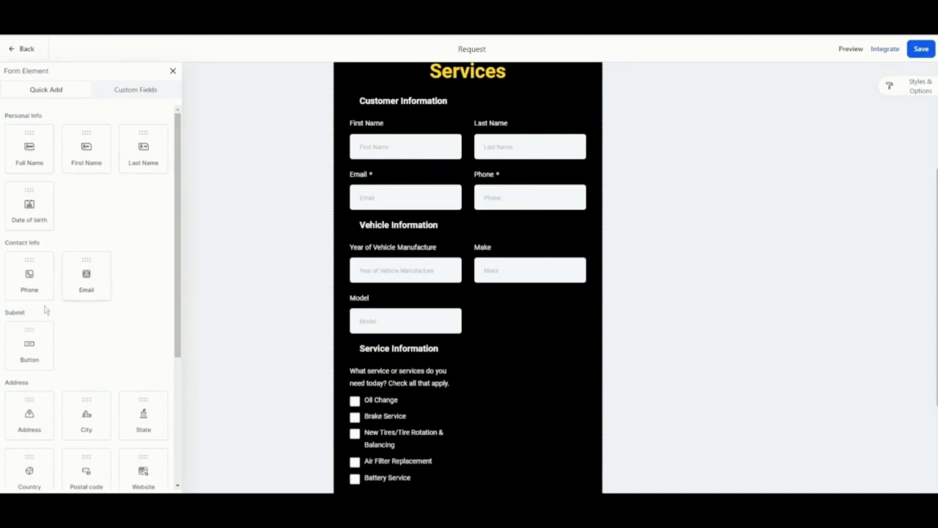
scroll(92, 362, "down", 2)
scroll(33, 366, "down", 2)
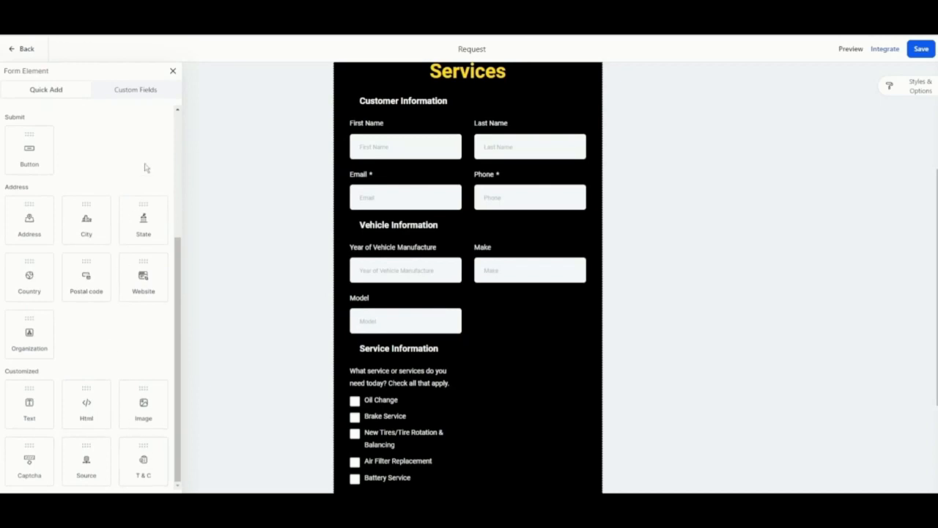
left_click(150, 96)
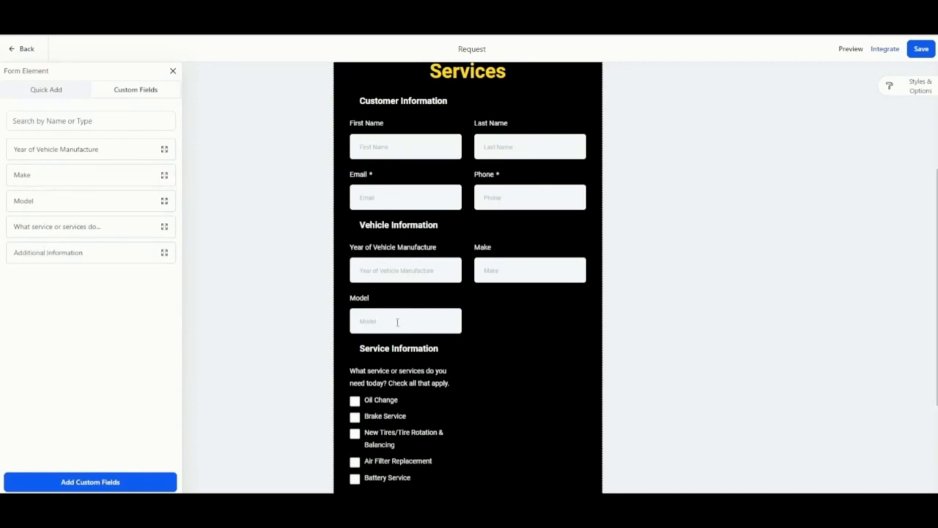
Step: Start a new custom field and preview the text input and value types, from Single Line to Monetary
left_click(85, 484)
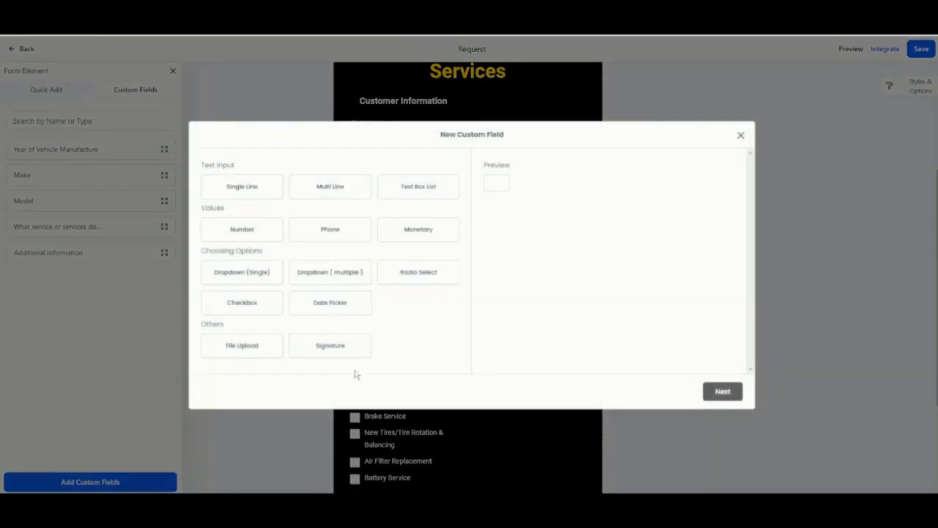
left_click(250, 191)
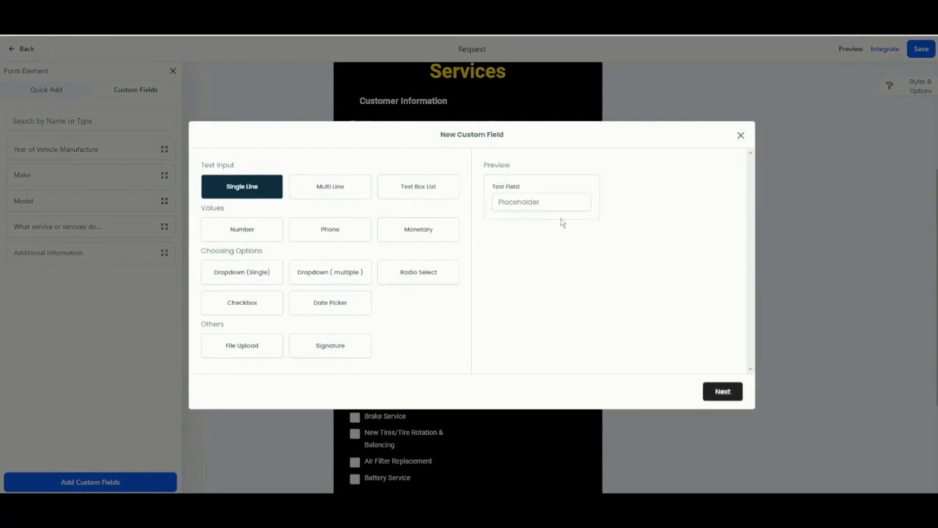
left_click(325, 186)
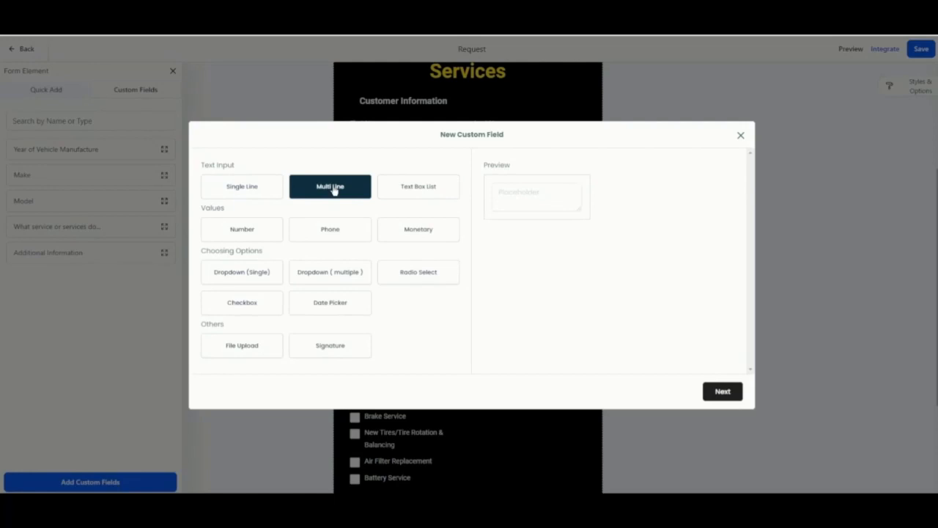
left_click(424, 187)
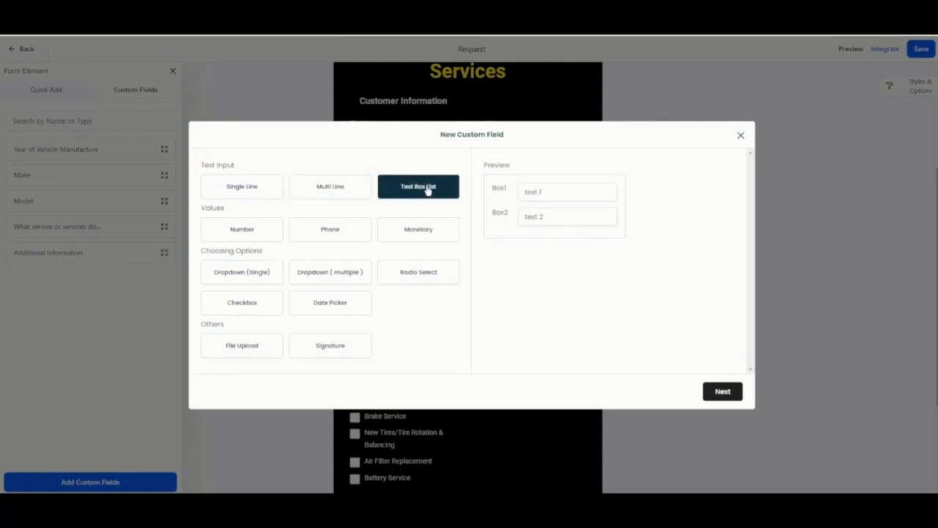
left_click(258, 230)
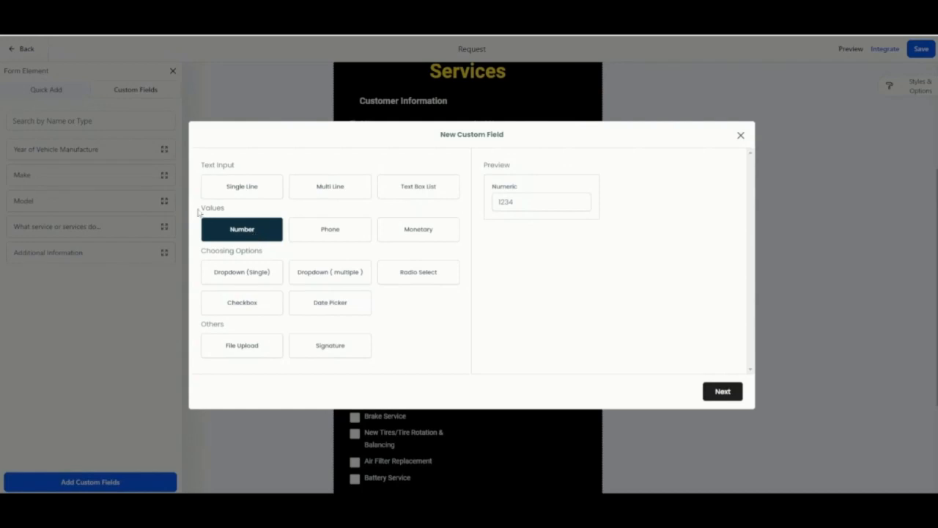
left_click(351, 231)
left_click(444, 229)
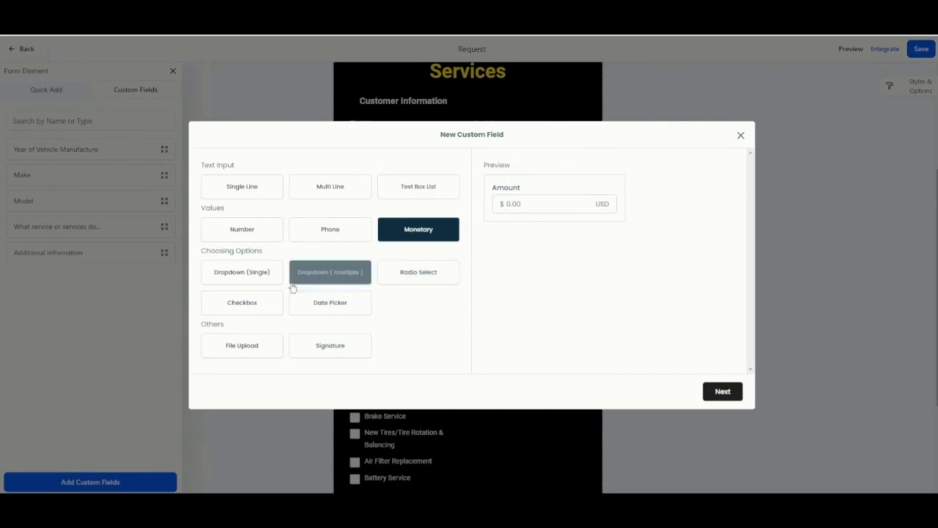
Step: Preview the dropdown, radio, checkbox, date picker, file upload and signature types for the new custom field
left_click(244, 274)
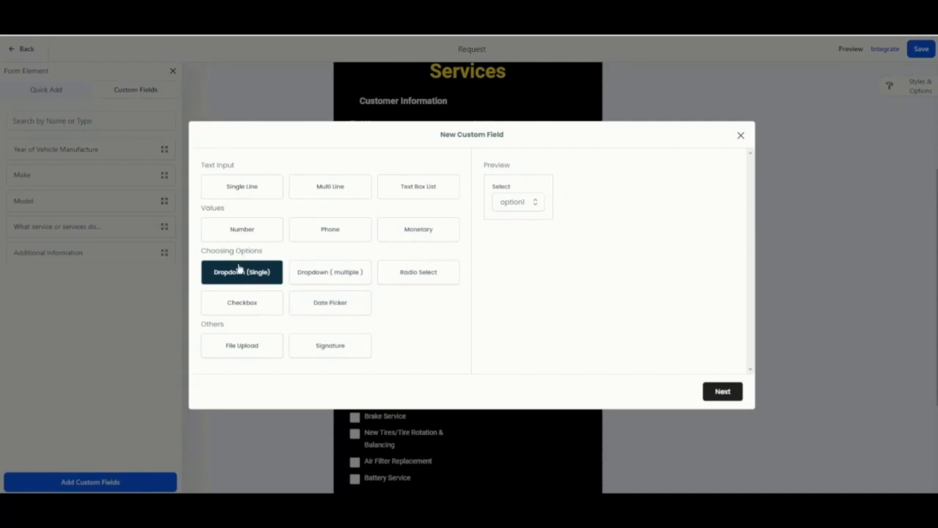
left_click(527, 205)
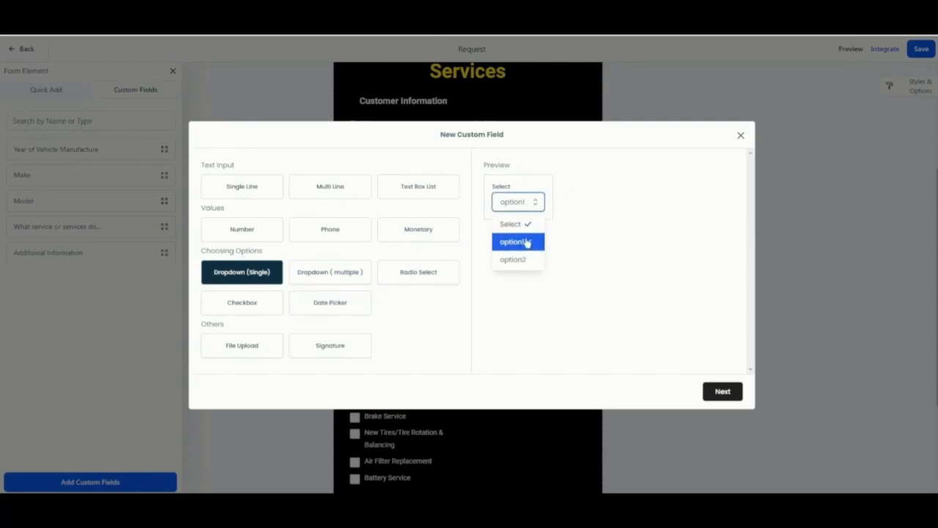
left_click(329, 272)
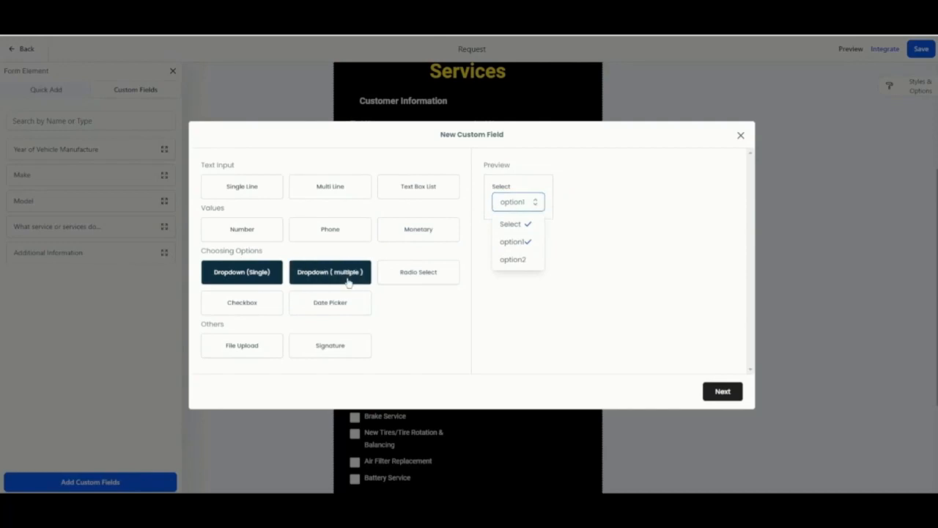
left_click(522, 203)
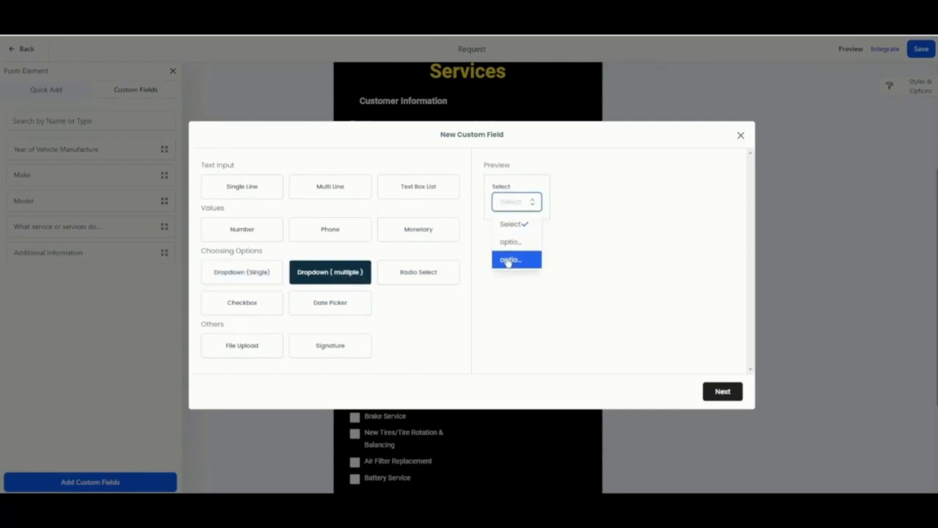
left_click(421, 272)
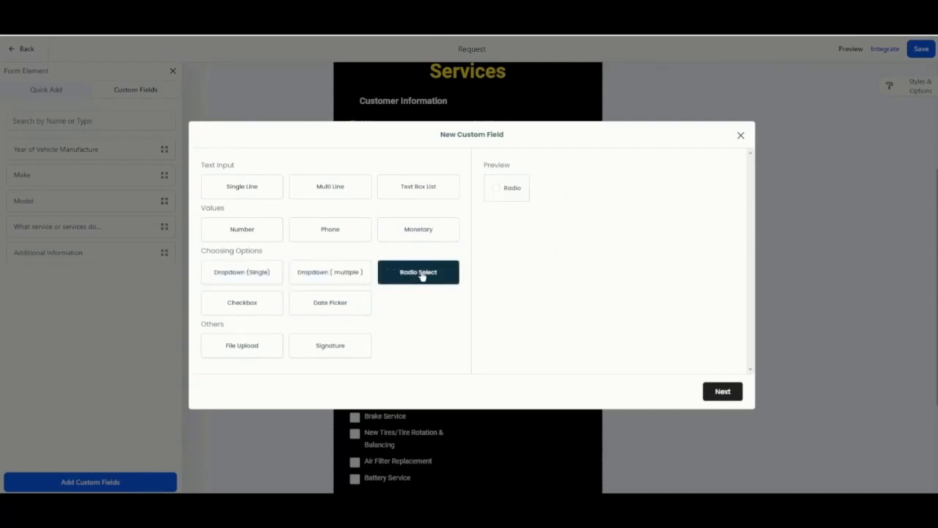
left_click(268, 305)
left_click(360, 304)
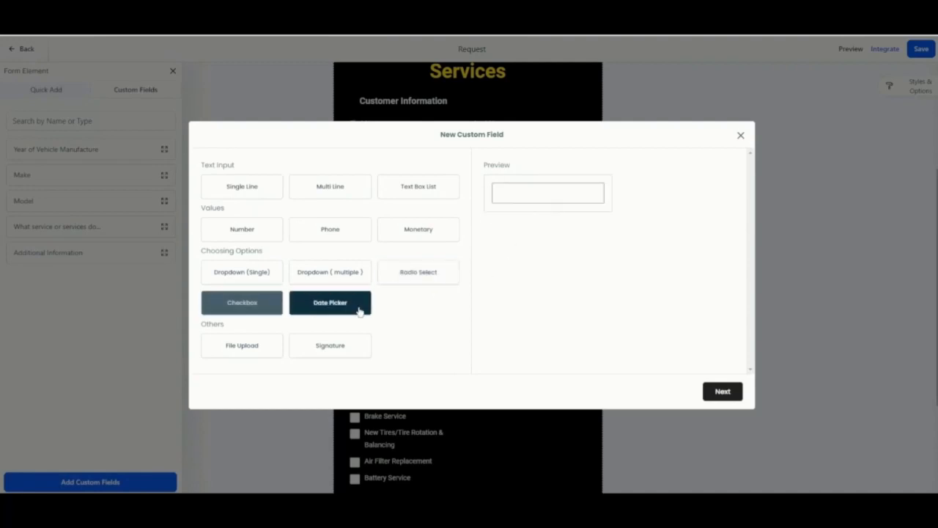
left_click(548, 195)
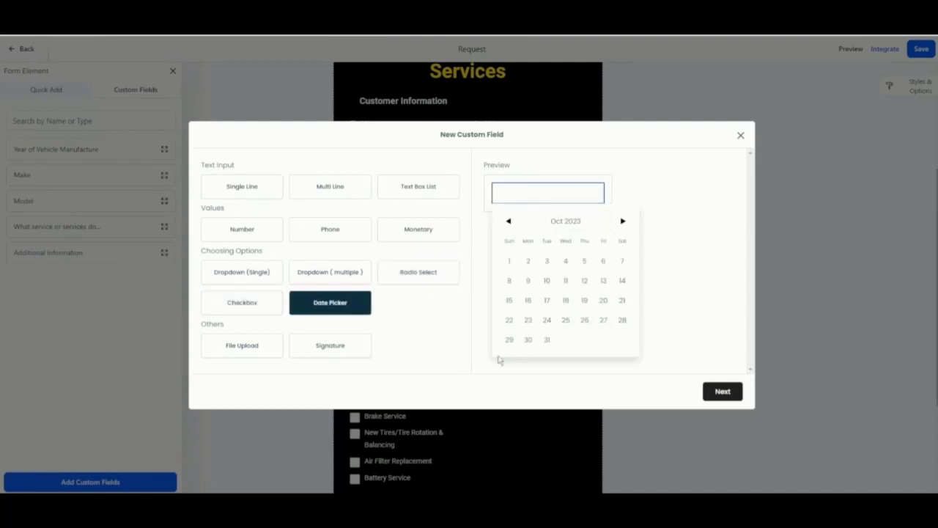
left_click(247, 348)
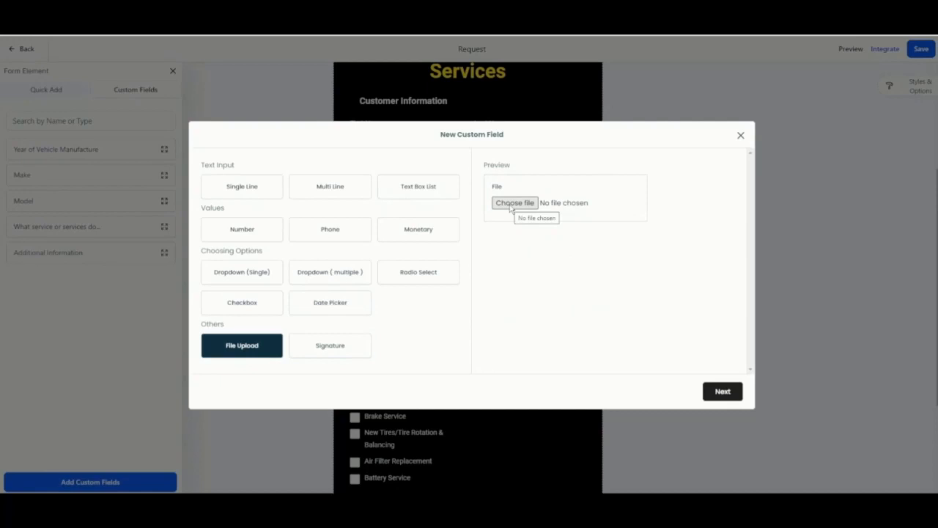
left_click(341, 347)
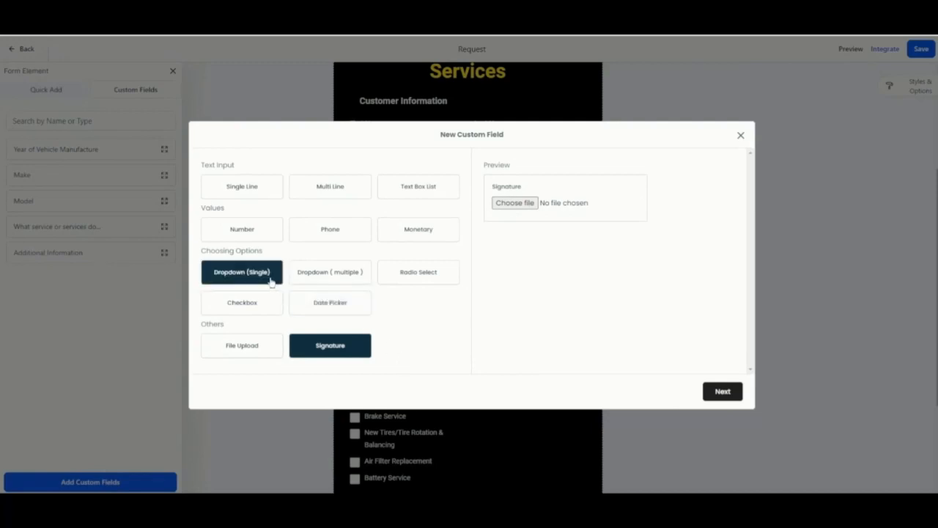
Step: Choose Dropdown (Single) as the custom field's type, continue to its settings and name it Budget
left_click(429, 235)
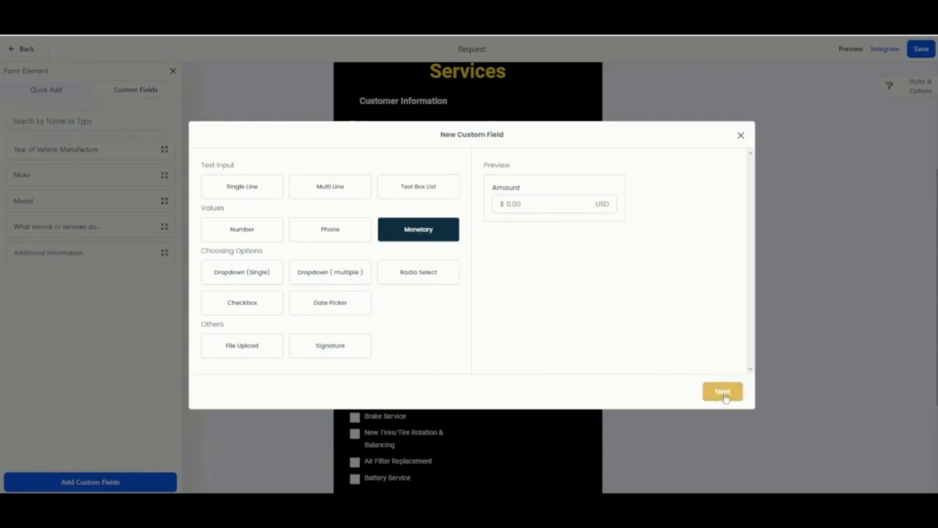
left_click(237, 273)
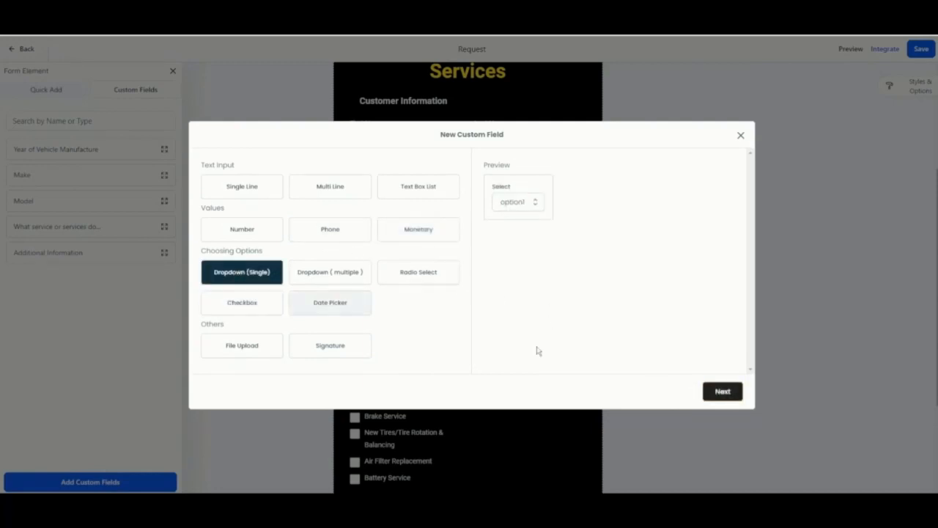
left_click(722, 392)
left_click(326, 224)
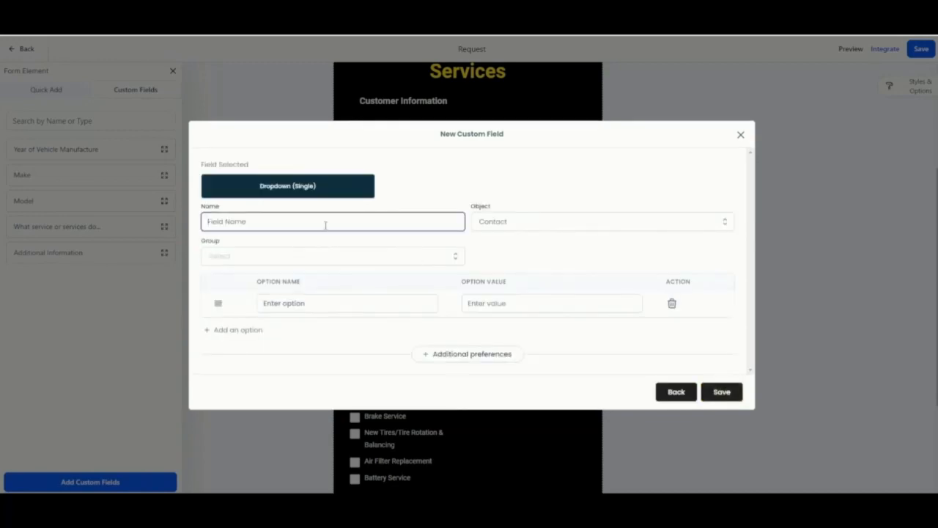
type("Budget")
Step: Give the Budget dropdown the options £100 - £500, £500 - £1000, £1000 - £2000 and £2000 - £5000
left_click(354, 307)
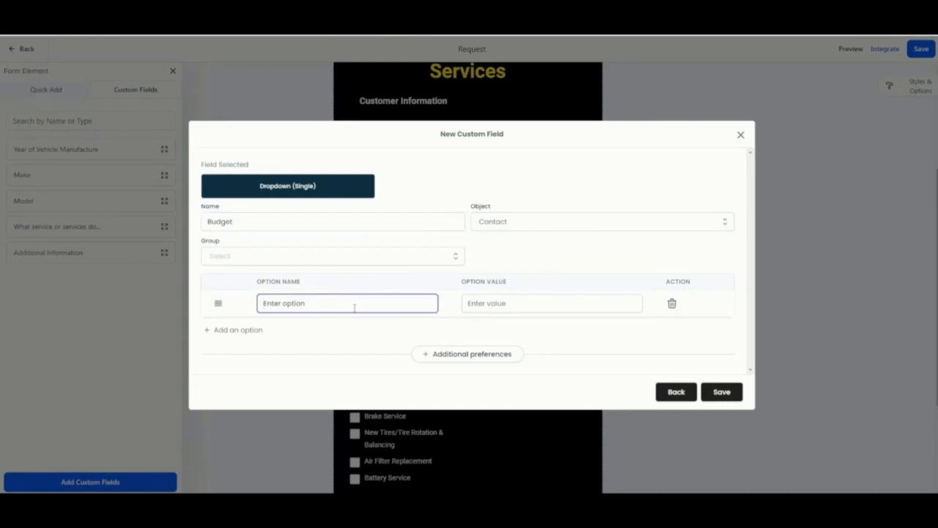
type("£100 - £500")
key("Return")
left_click(283, 318)
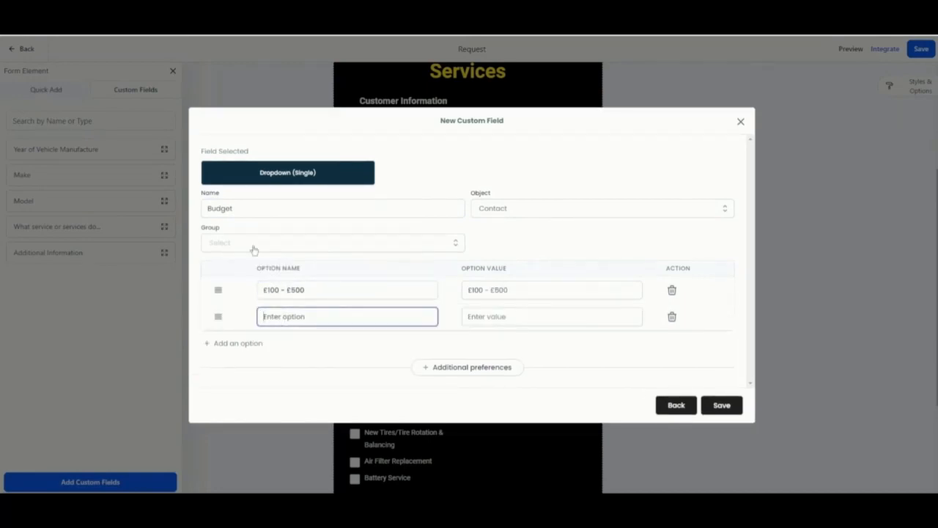
type("£500 - £1000")
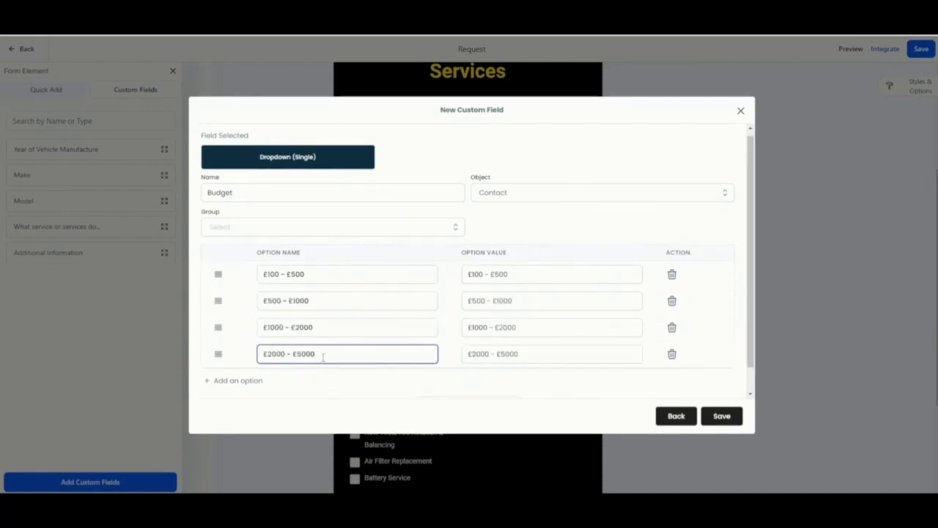
Step: Keep Contact as the Budget field's object, assign it to the General Info group and save the custom field
scroll(349, 350, "down", 1)
left_click(504, 167)
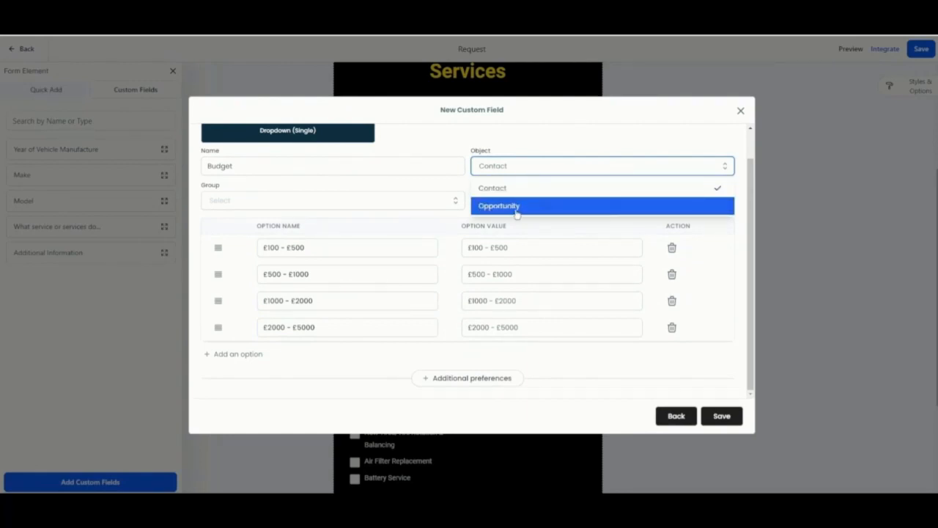
left_click(455, 194)
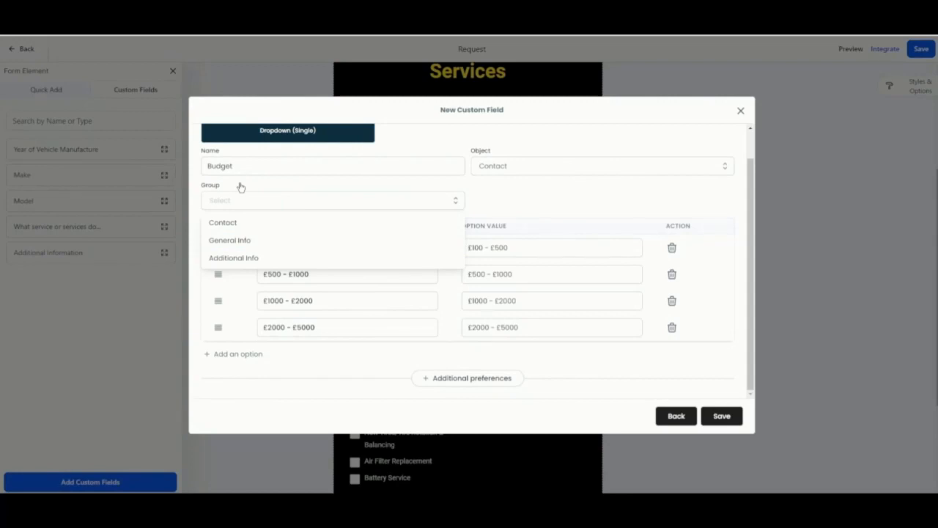
left_click(254, 242)
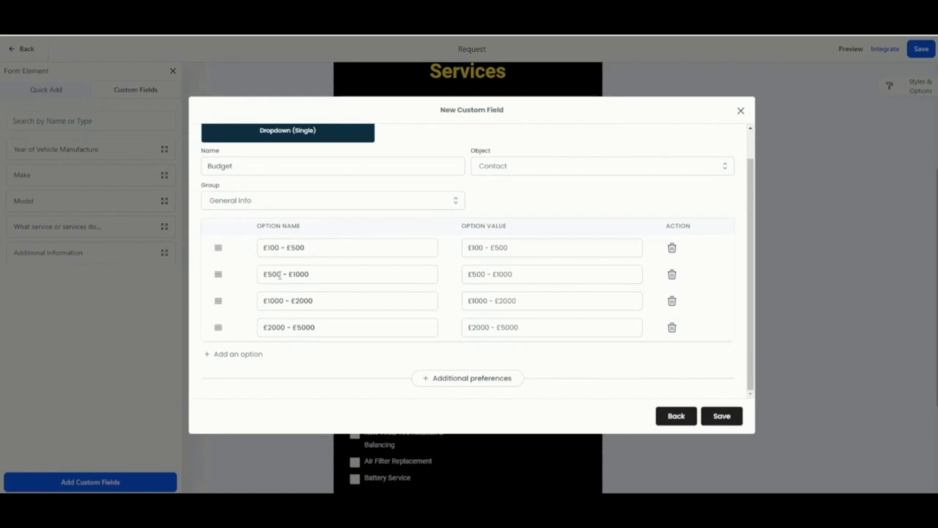
left_click(725, 415)
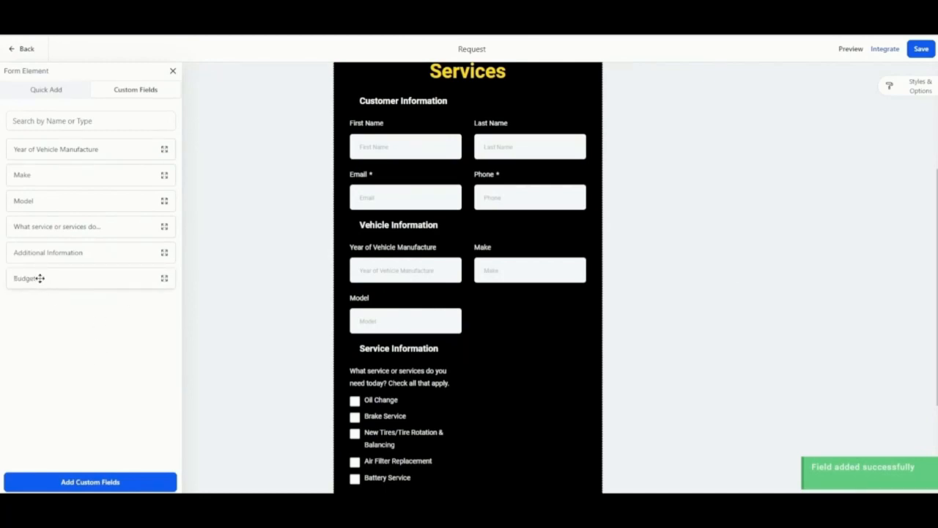
Step: Place the Budget custom field on the form between the service checkboxes and Additional Information
scroll(471, 385, "down", 1)
scroll(281, 345, "down", 2)
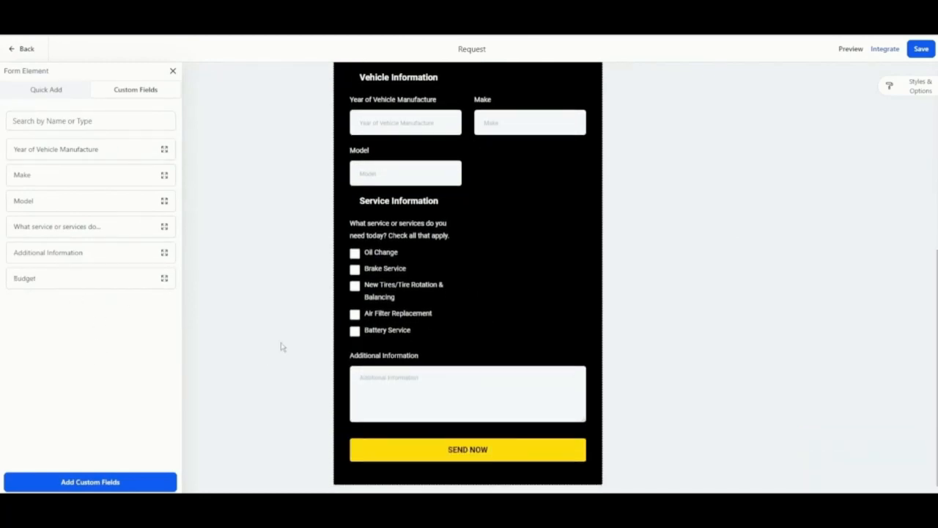
left_click_drag(46, 279, 406, 360)
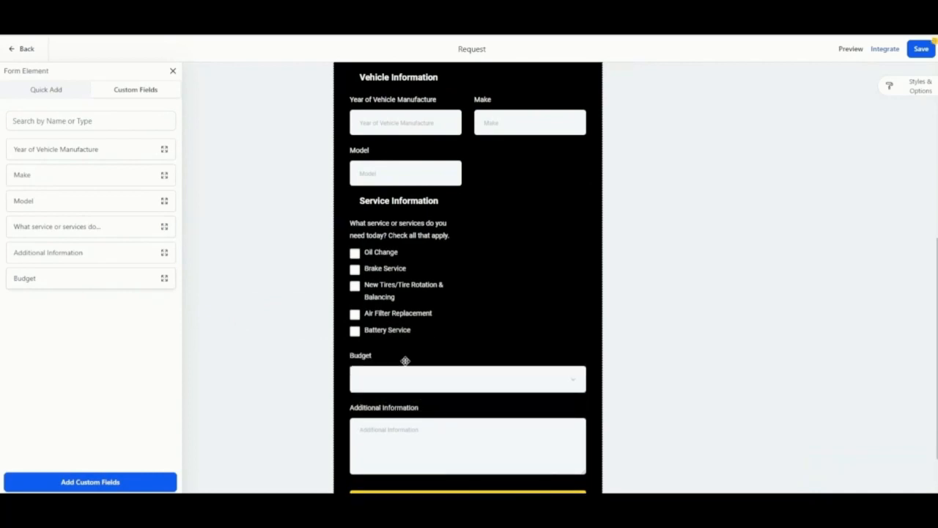
Step: Label the Budget dropdown "What is your budget?" and give it the placeholder "Please select from the options"
left_click(473, 379)
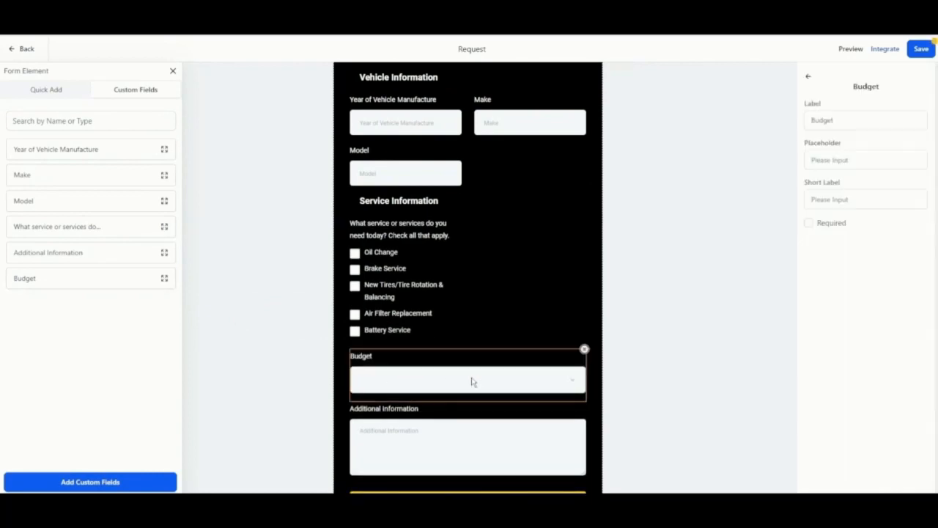
double_click(829, 124)
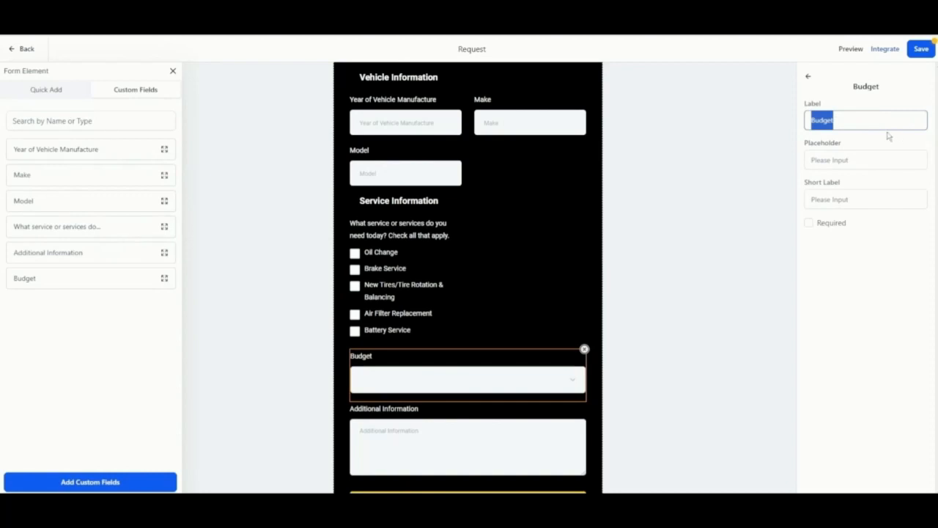
type("What")
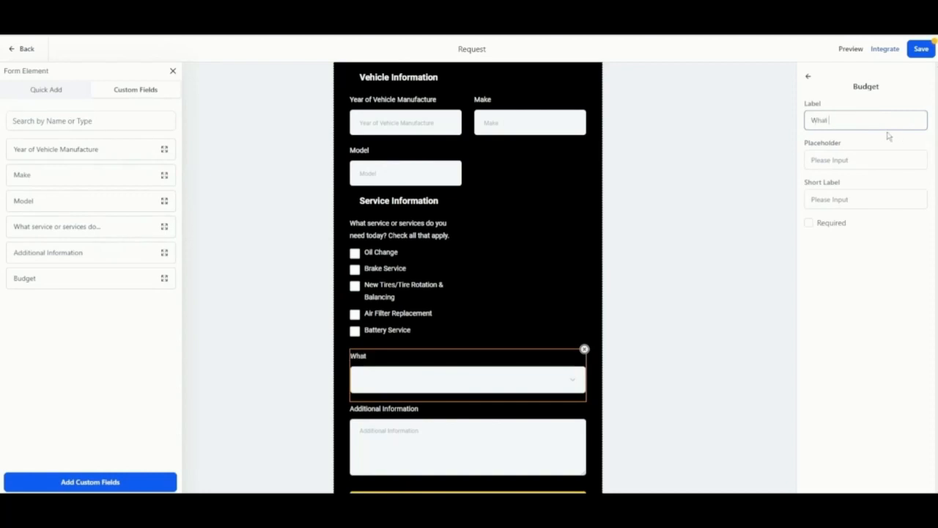
type(" is your budget")
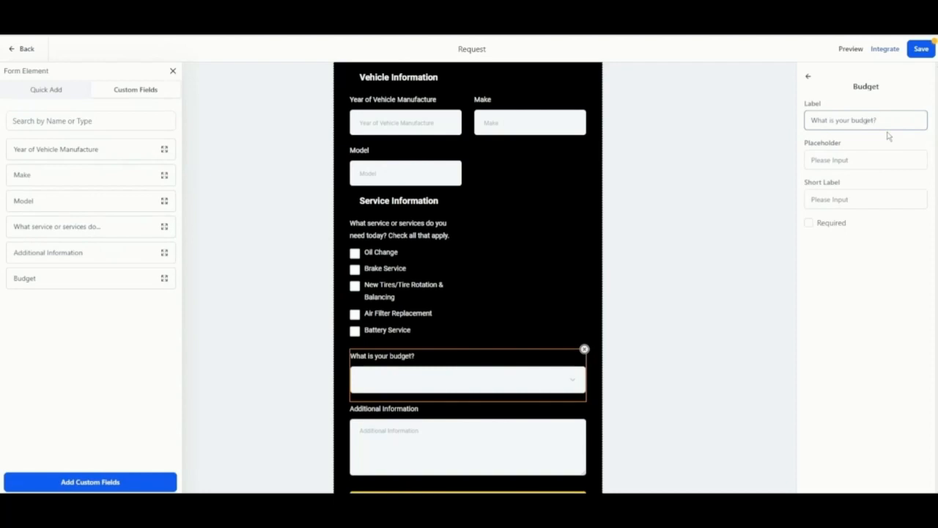
type("?")
left_click(856, 155)
type("Please select from the options")
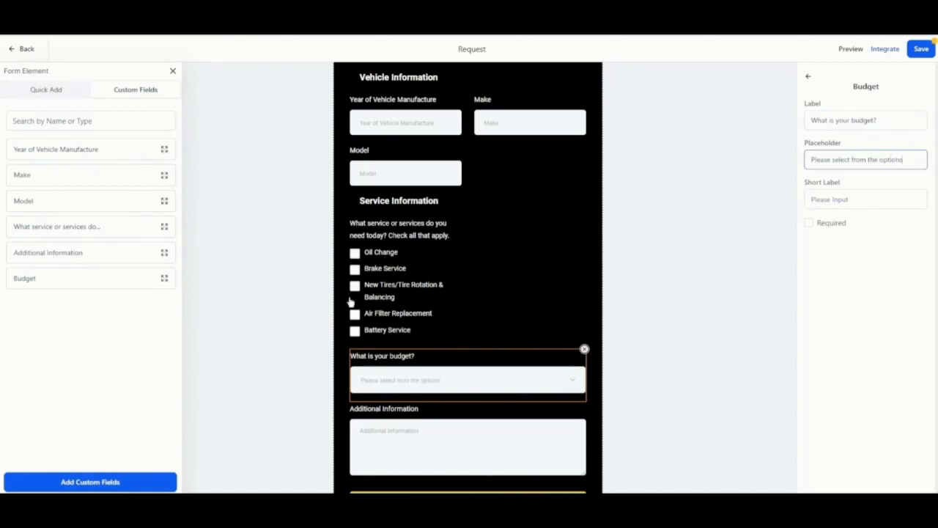
Step: Make the "What is your budget?" dropdown a required field
left_click(382, 271)
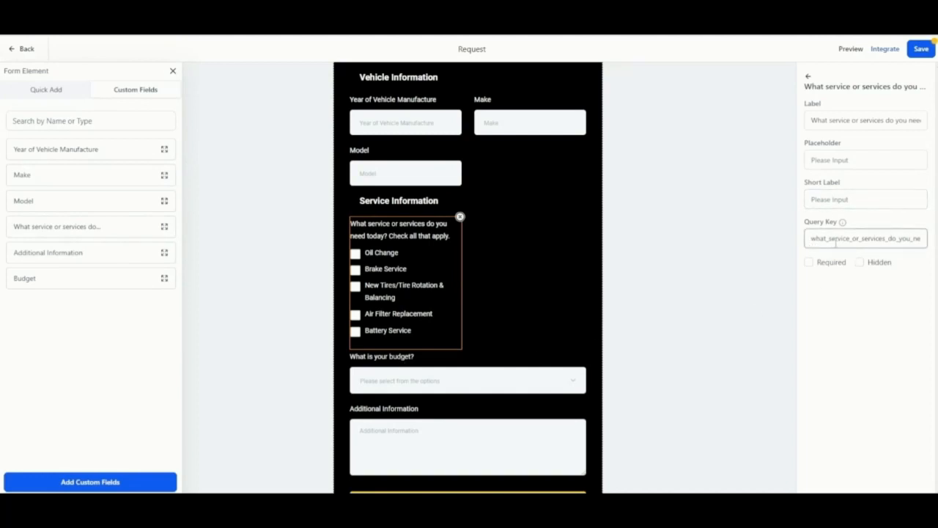
left_click(459, 379)
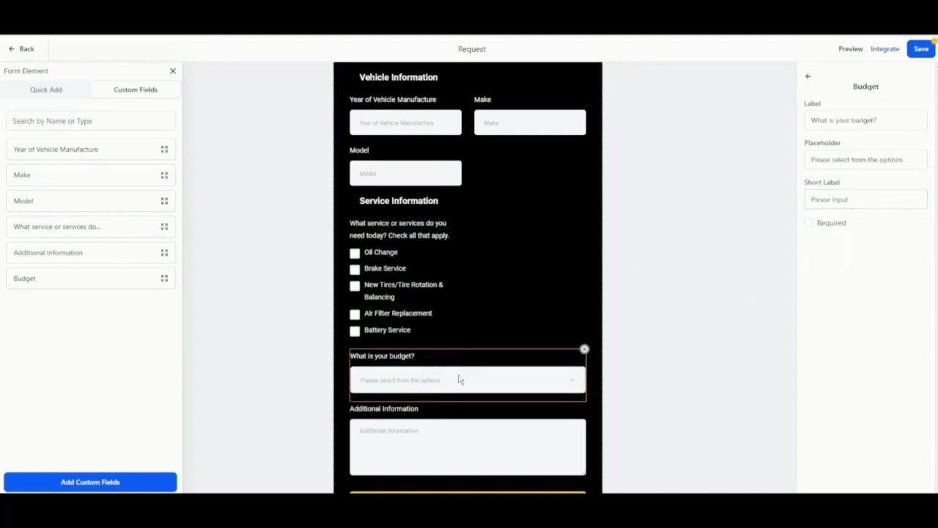
scroll(459, 379, "down", 1)
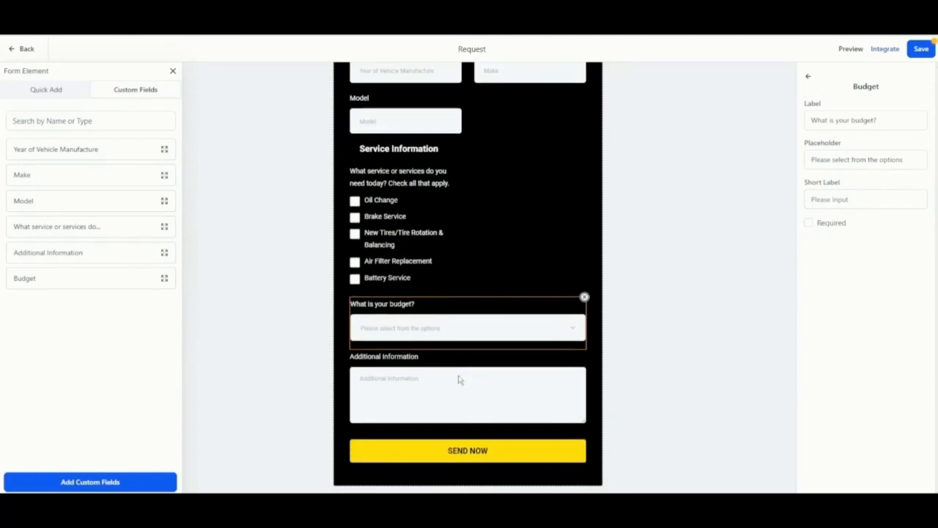
left_click(459, 378)
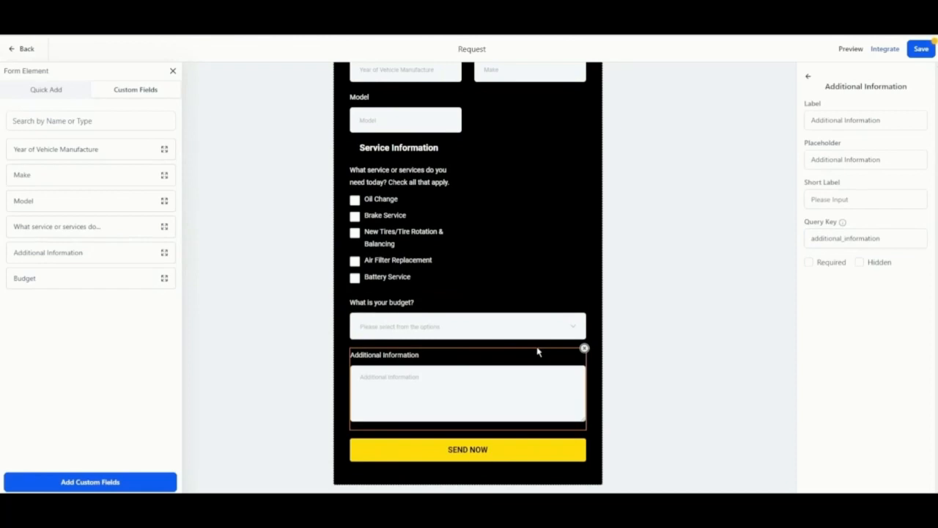
left_click(503, 303)
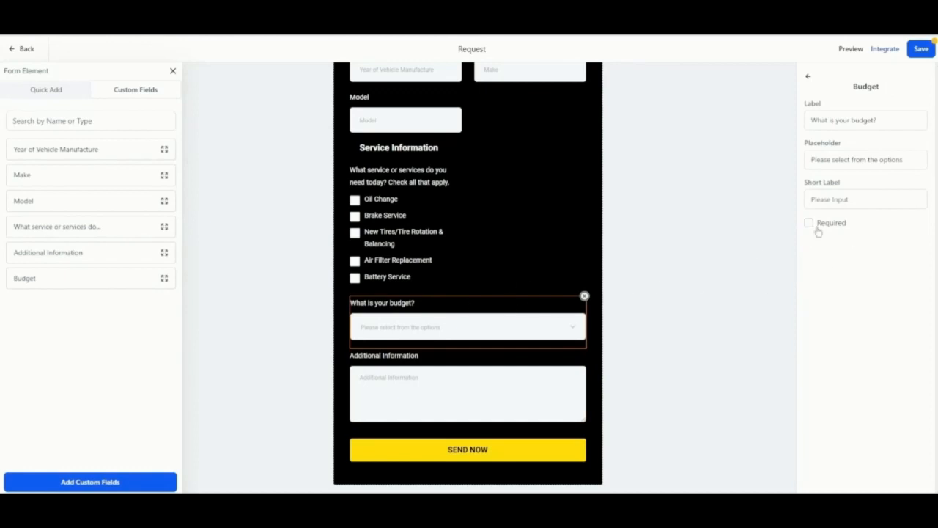
left_click(809, 224)
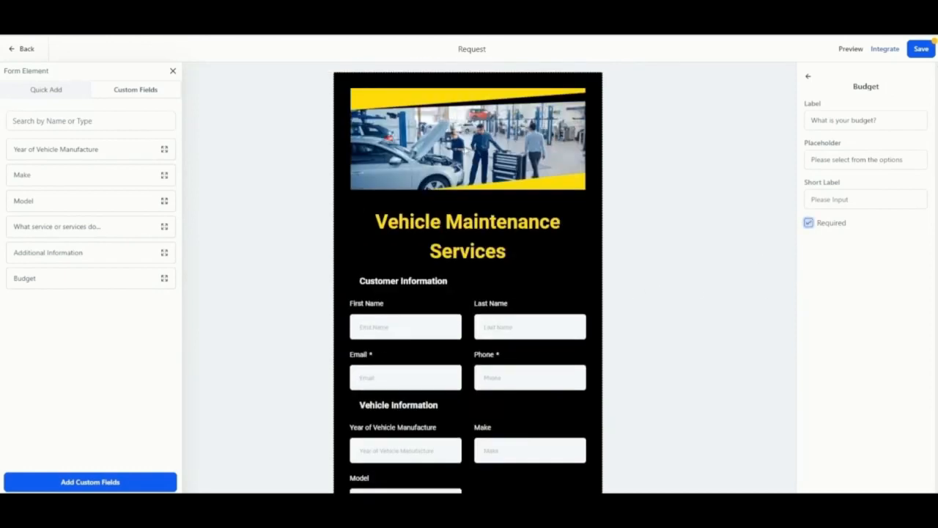
Step: Replace the form's "Vehicle Maintenance Services" heading with "Book Car Detailing Service"
left_click(482, 216)
triple_click(846, 130)
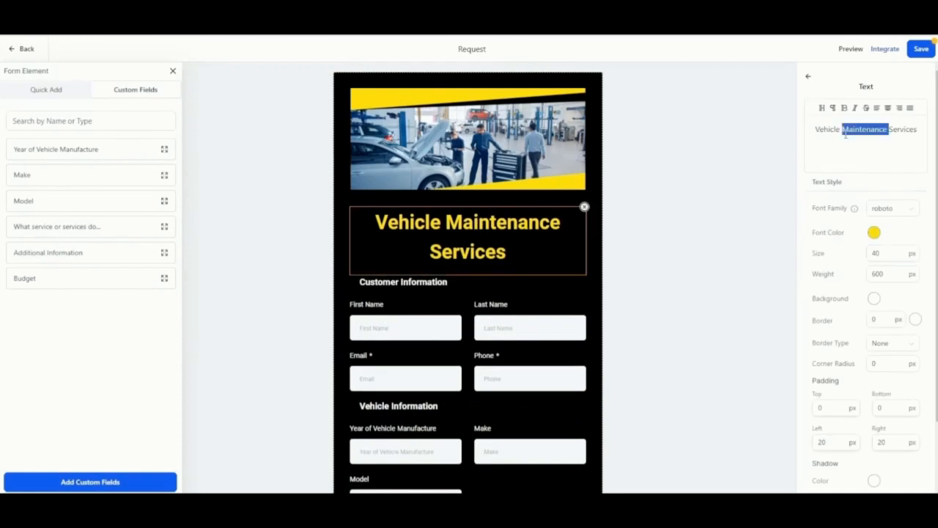
type("Car De")
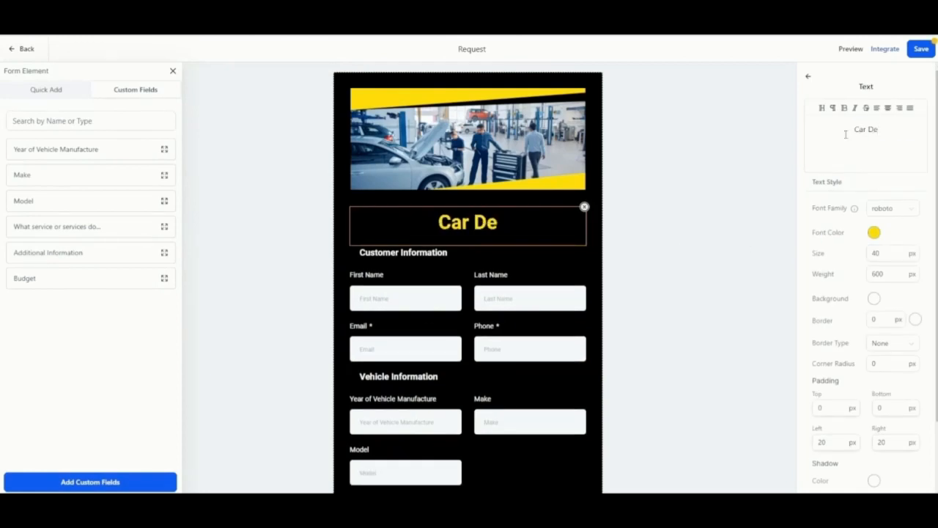
key("BackSpace")
key("BackSpace")
key("BackSpace")
key("BackSpace")
key("BackSpace")
key("BackSpace")
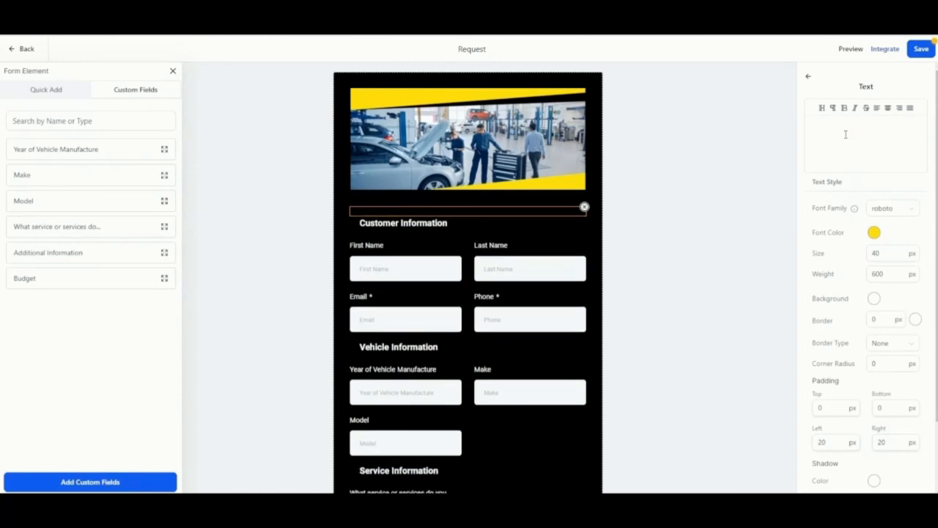
type("Car Detailing Service")
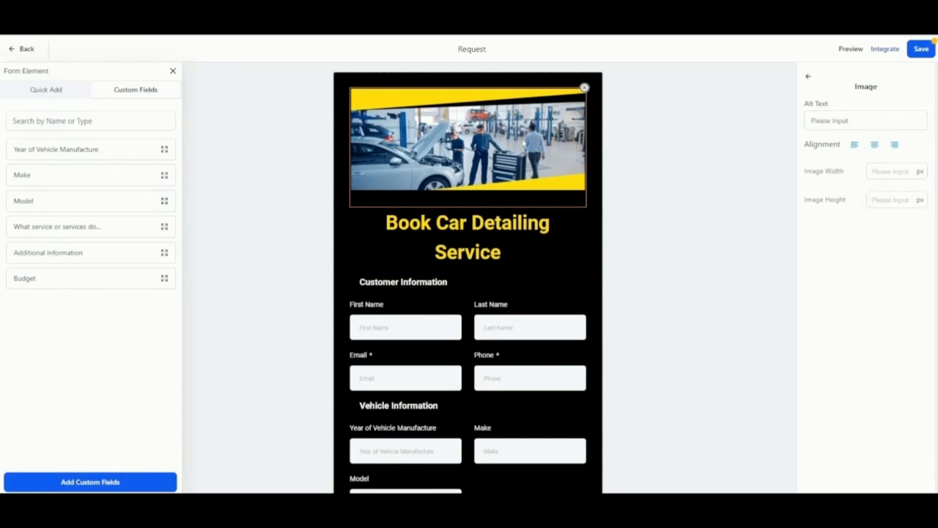
Step: Delete the form's header image and add a new image element above the heading with the car-polishing photo
left_click(584, 88)
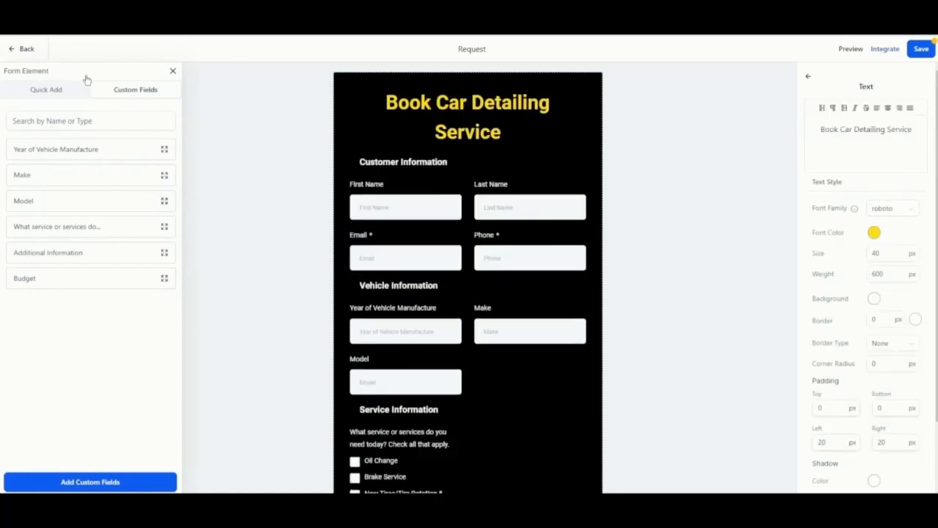
left_click(30, 92)
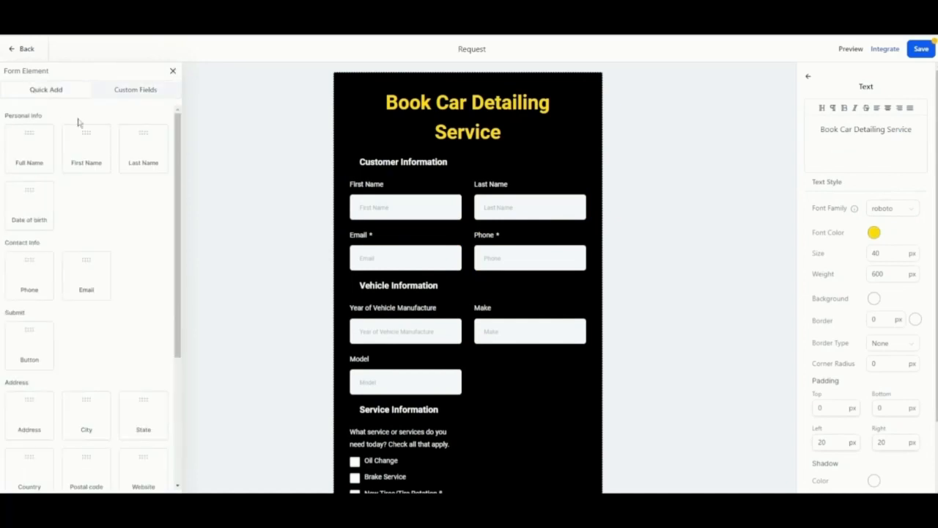
scroll(85, 275, "down", 5)
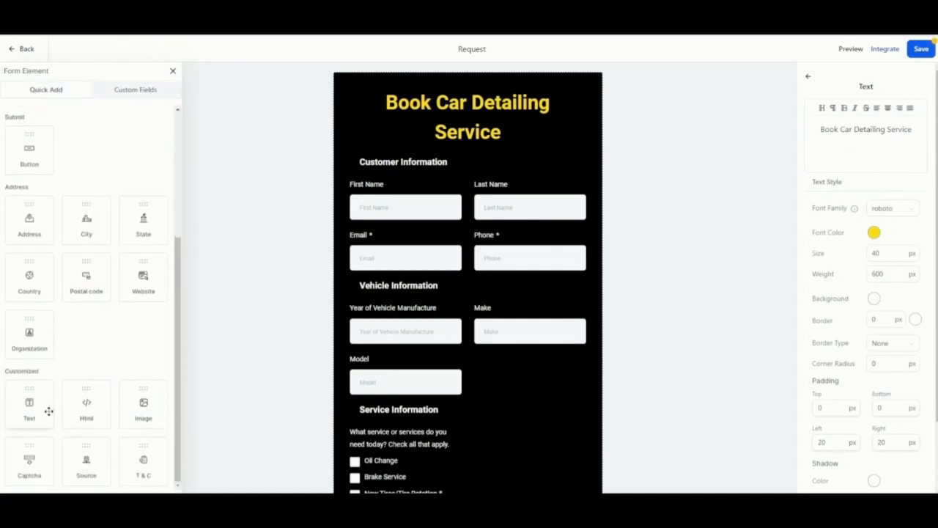
left_click_drag(143, 402, 525, 98)
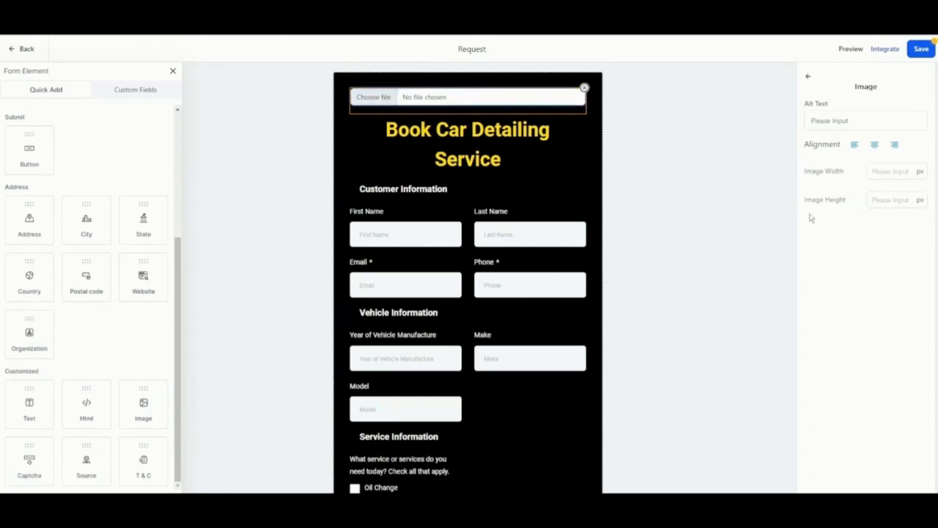
left_click(592, 258)
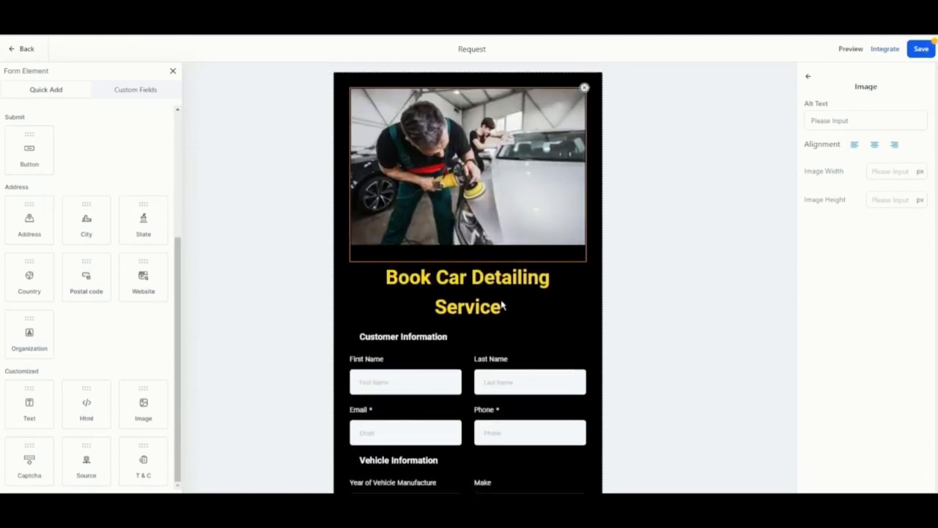
Step: Make the First Name and Last Name fields required and check the Email and Phone field settings
left_click(503, 305)
scroll(484, 272, "down", 2)
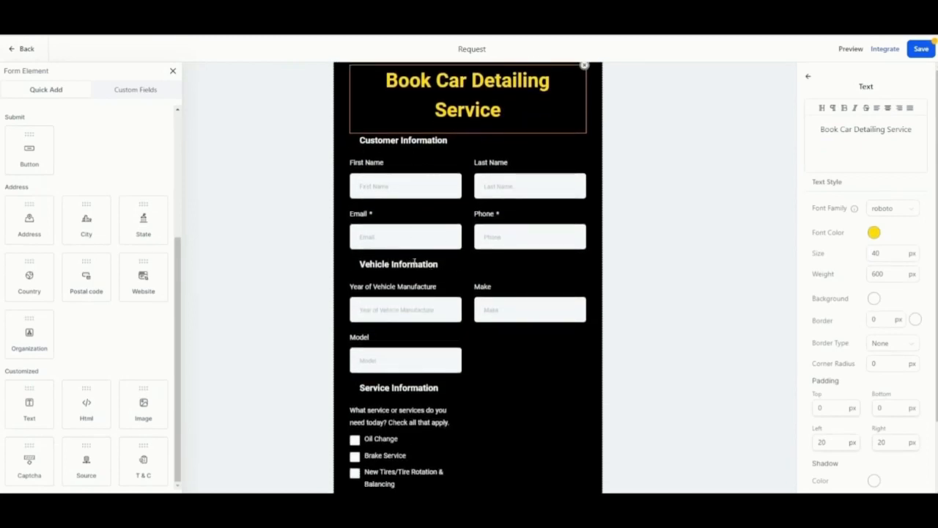
left_click(386, 188)
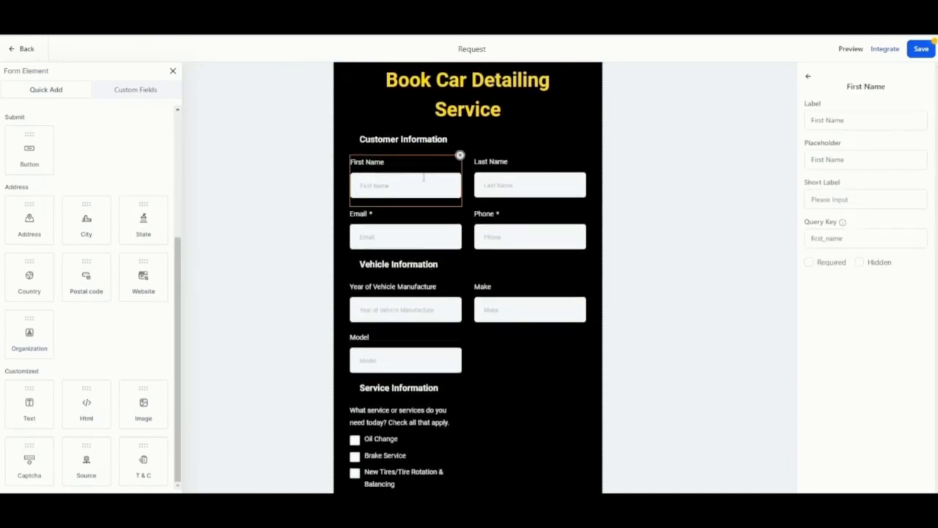
left_click(825, 264)
left_click(523, 173)
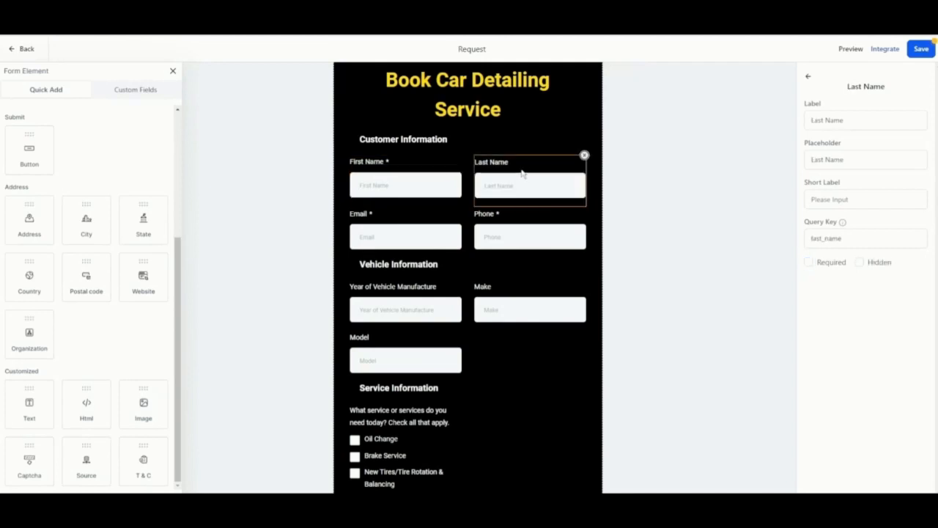
left_click(808, 262)
left_click(440, 226)
left_click(505, 234)
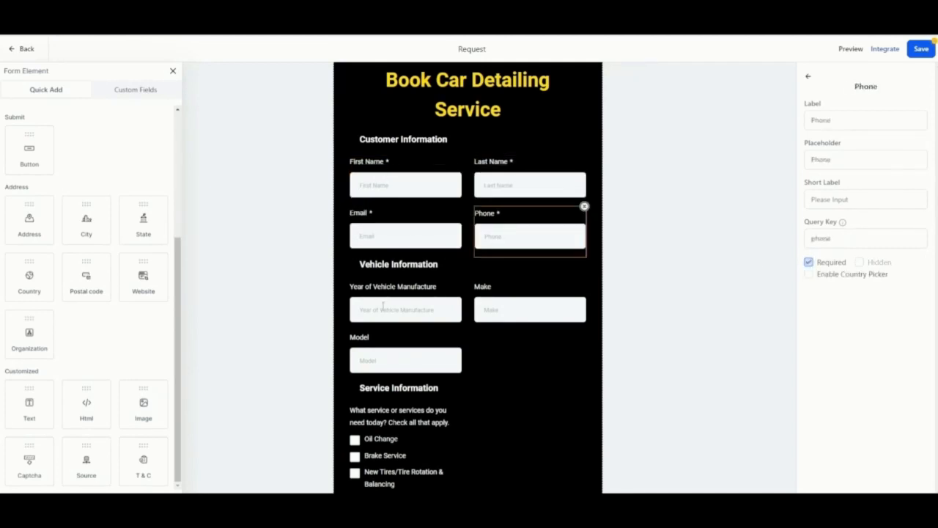
Step: Reorder the Vehicle Information fields so that Make and Model come first, followed by Year of Vehicle Manufacture
scroll(382, 306, "down", 2)
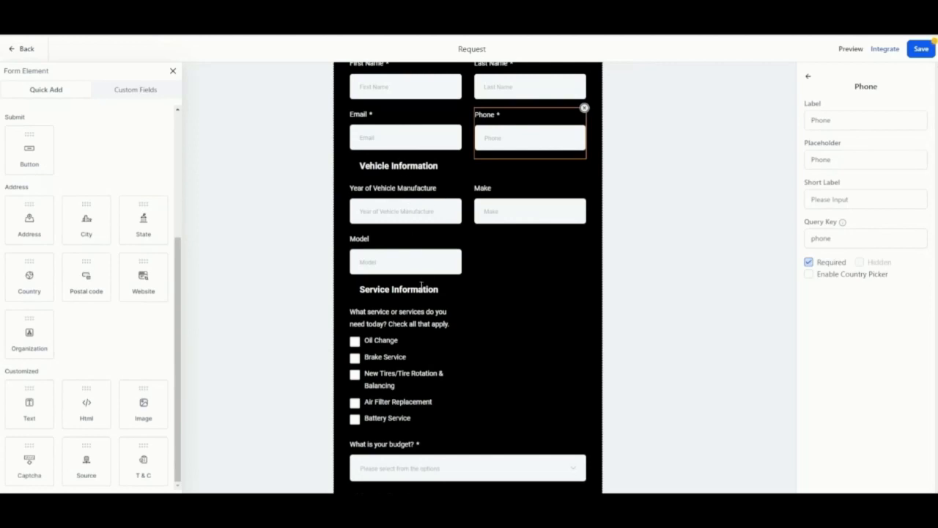
left_click(432, 247)
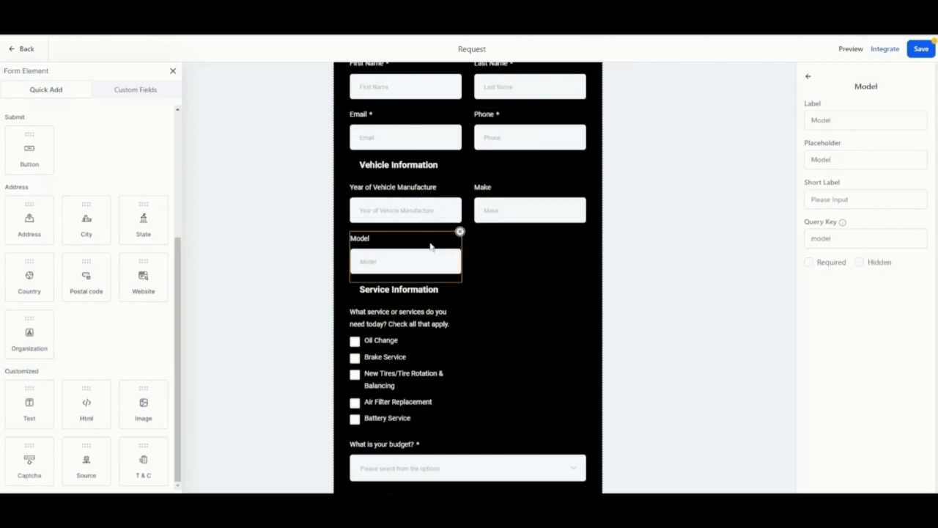
left_click(533, 196)
left_click_drag(419, 199, 455, 242)
left_click_drag(554, 192, 442, 192)
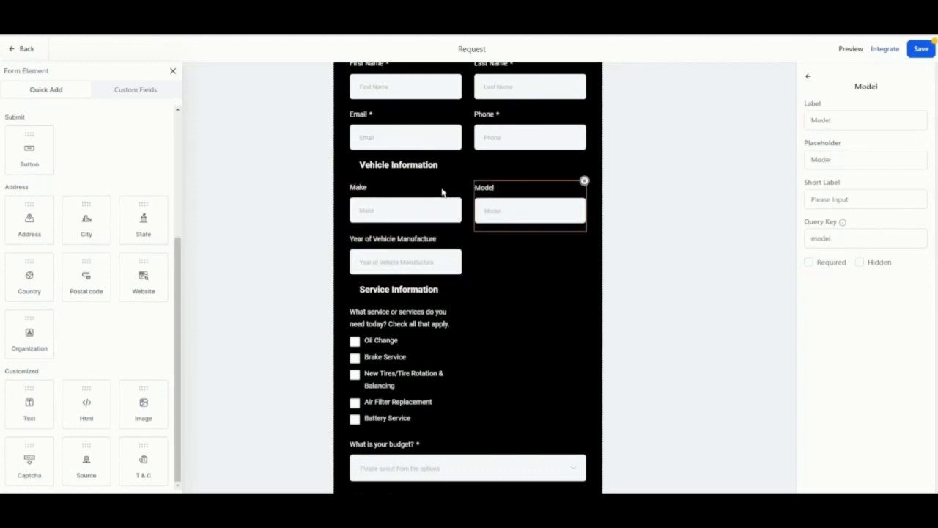
Step: Remove the "What service or services do you need today?" checkbox question from the Service Information section
scroll(444, 280, "down", 1)
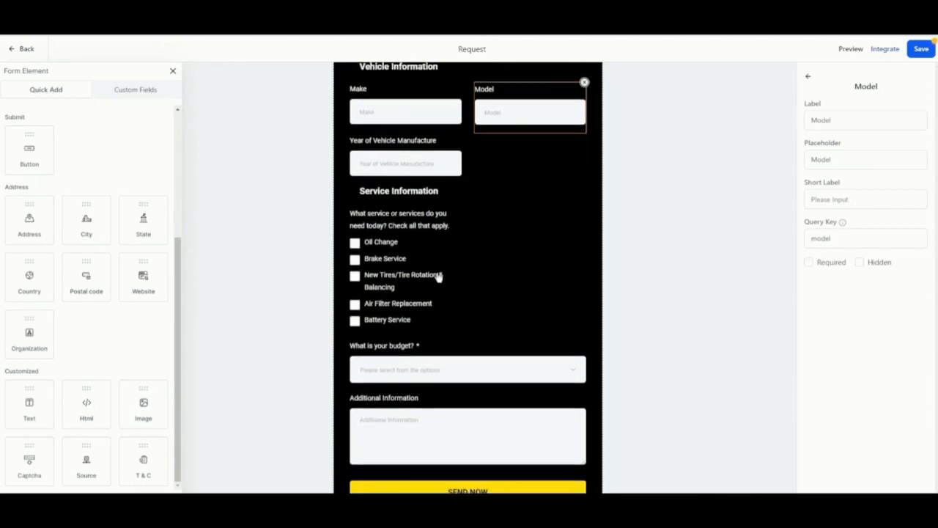
left_click(415, 225)
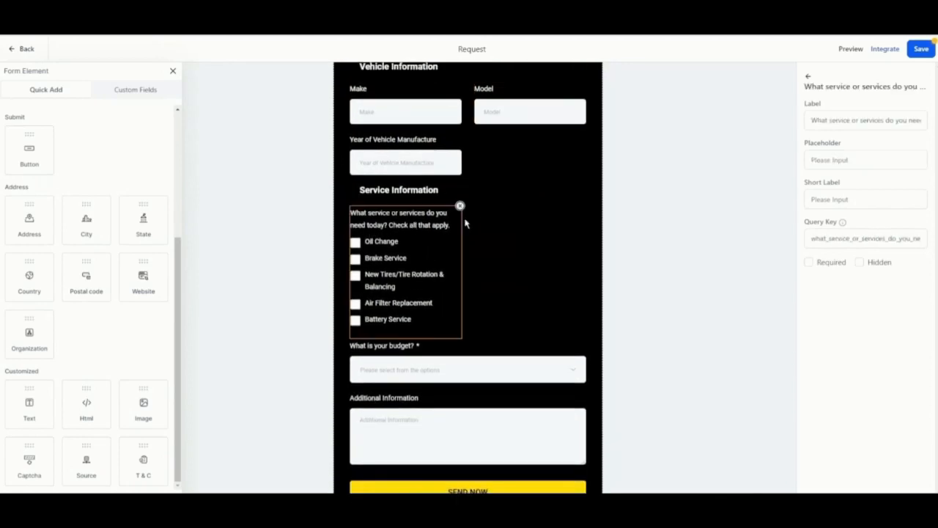
left_click(460, 207)
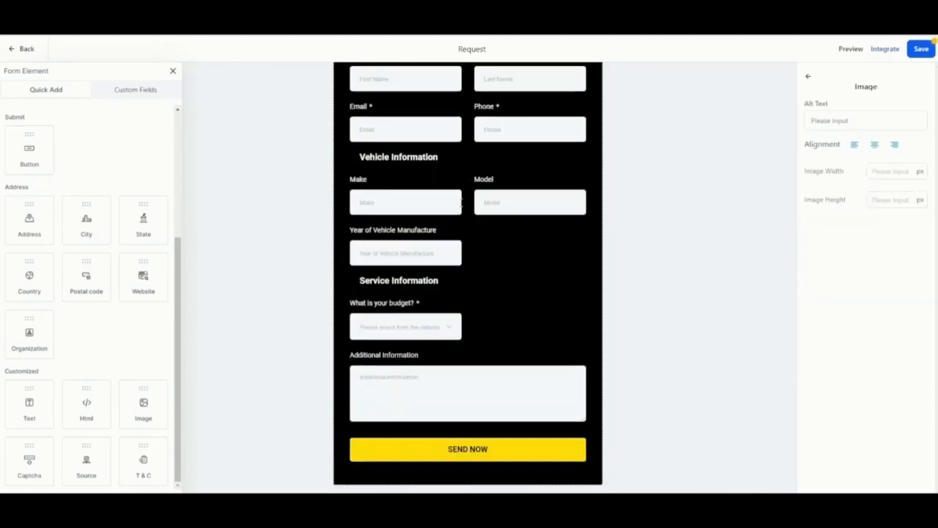
Step: Change the submit button's text to BOOK NOW and save the form
left_click(379, 376)
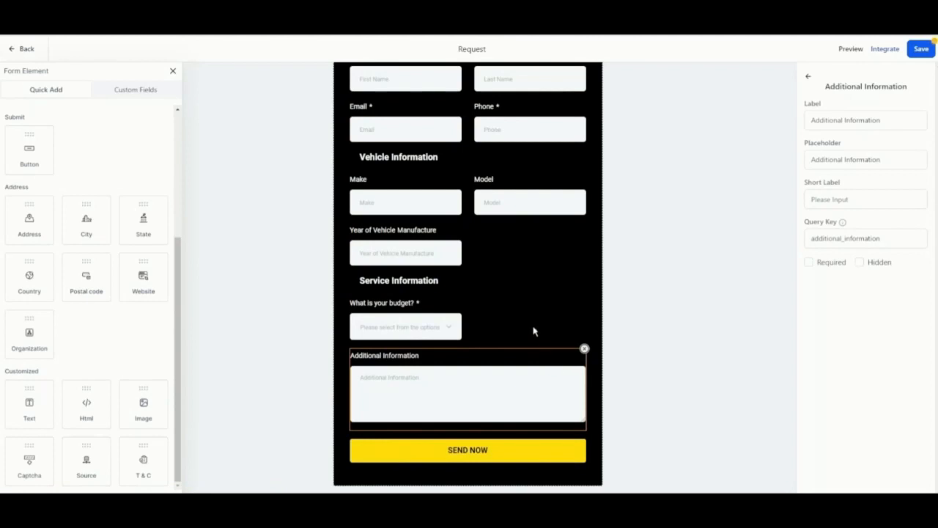
left_click(545, 458)
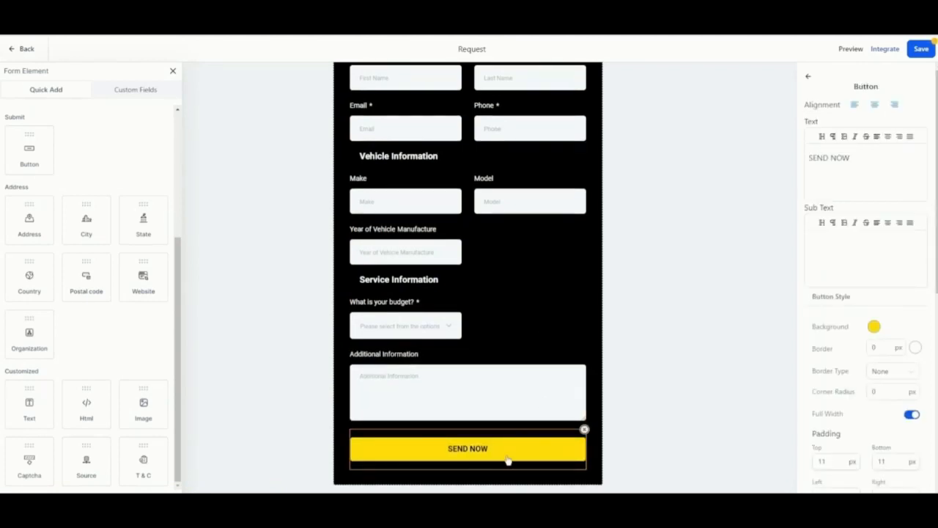
left_click_drag(826, 158, 804, 161)
type("BOOK")
left_click(922, 49)
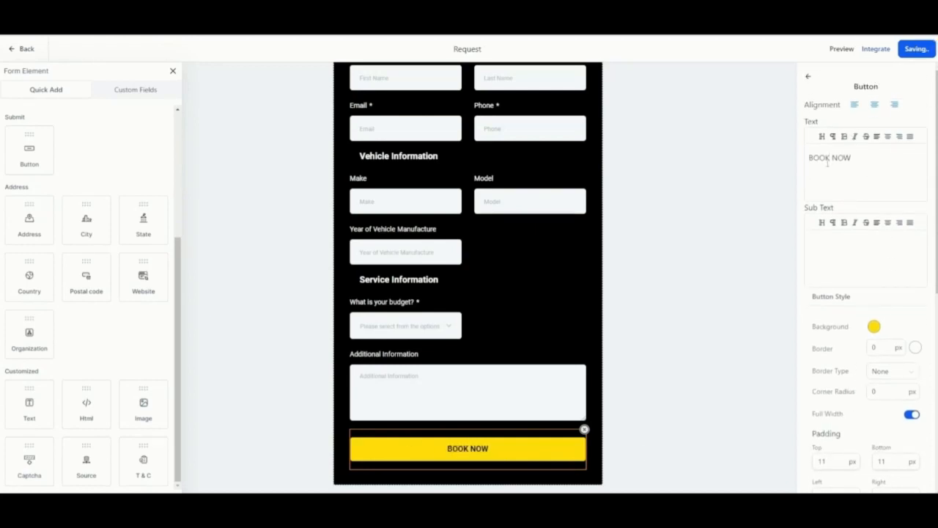
left_click(727, 291)
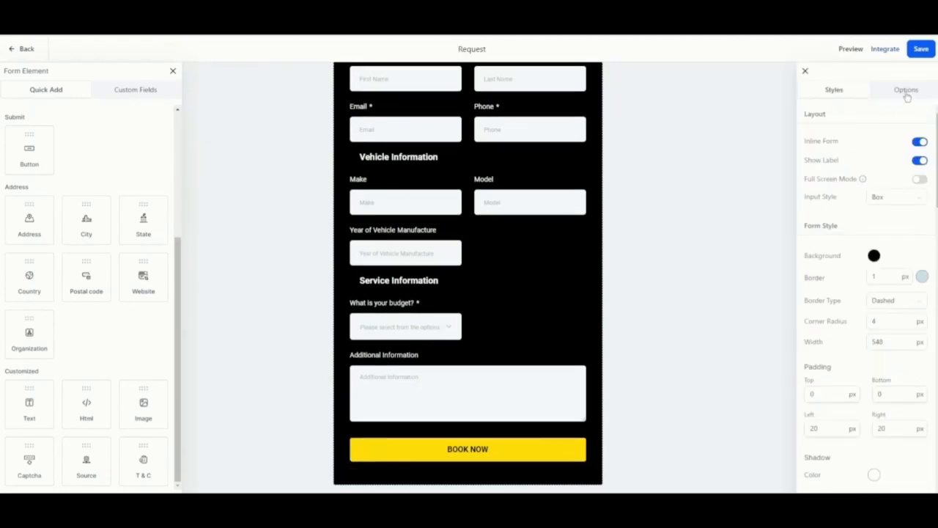
left_click(804, 70)
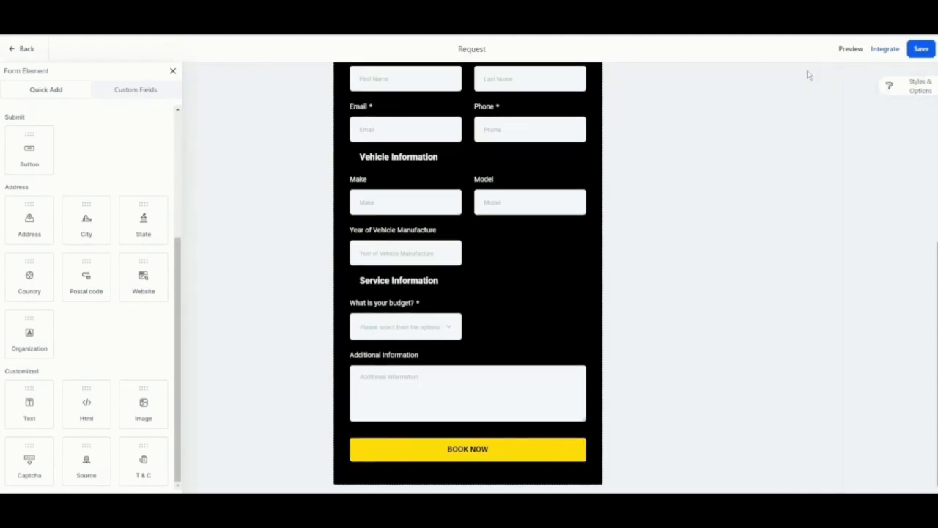
Step: Review the form's style settings, including layout, custom CSS, background and header image options, and the input style choices
left_click(921, 89)
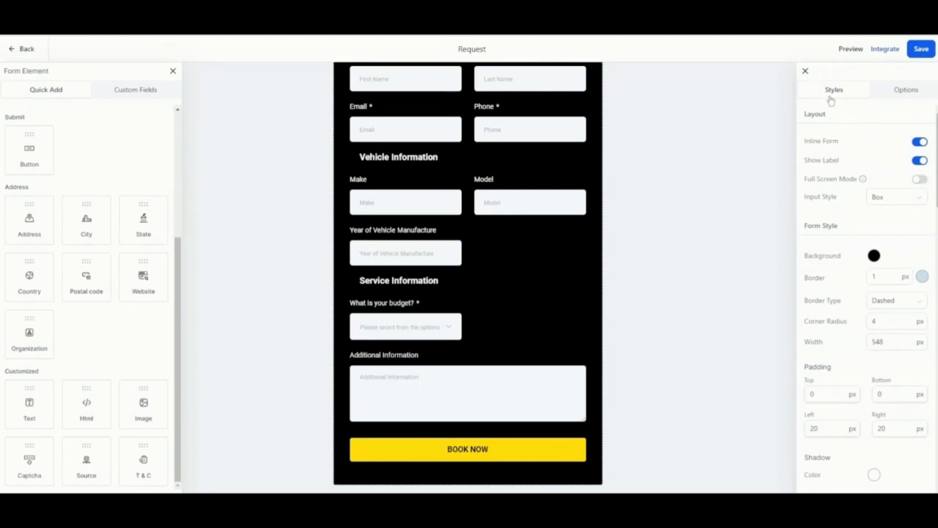
scroll(871, 235, "down", 3)
scroll(872, 235, "down", 10)
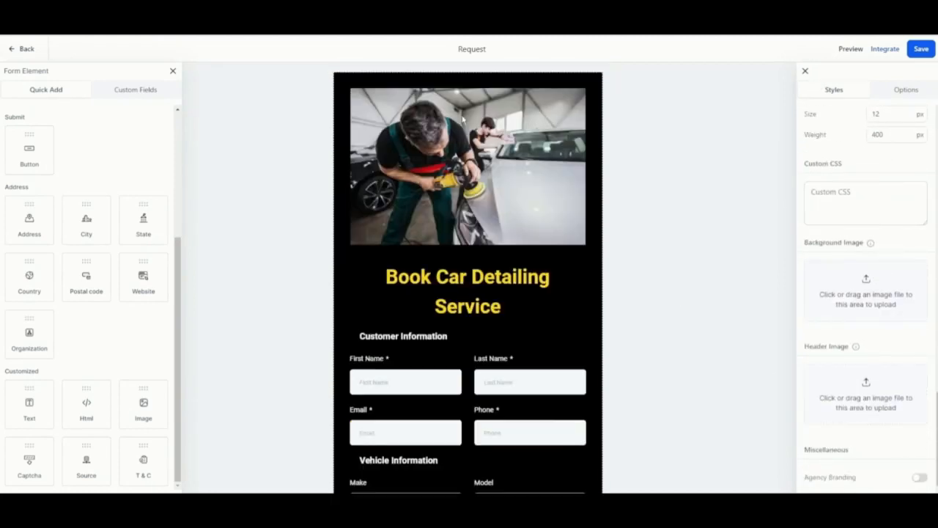
scroll(884, 369, "up", 2)
left_click(835, 293)
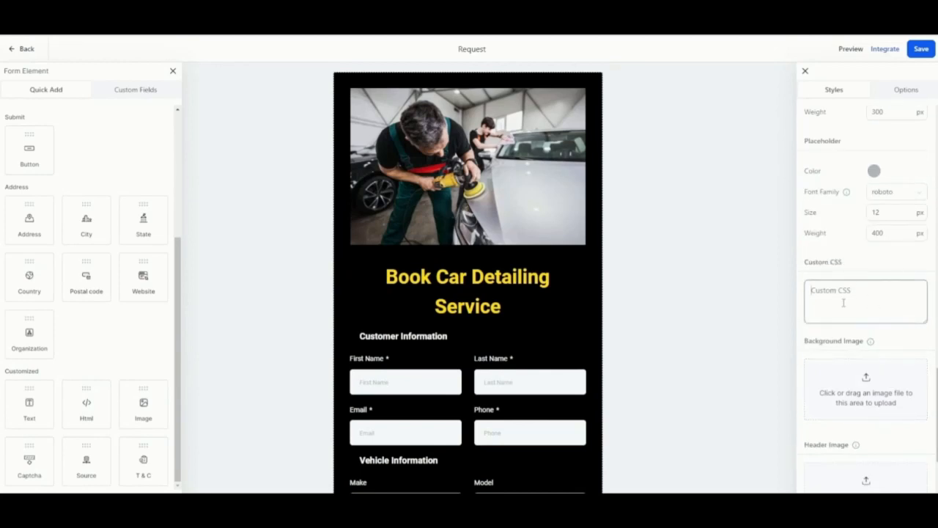
scroll(894, 323, "down", 2)
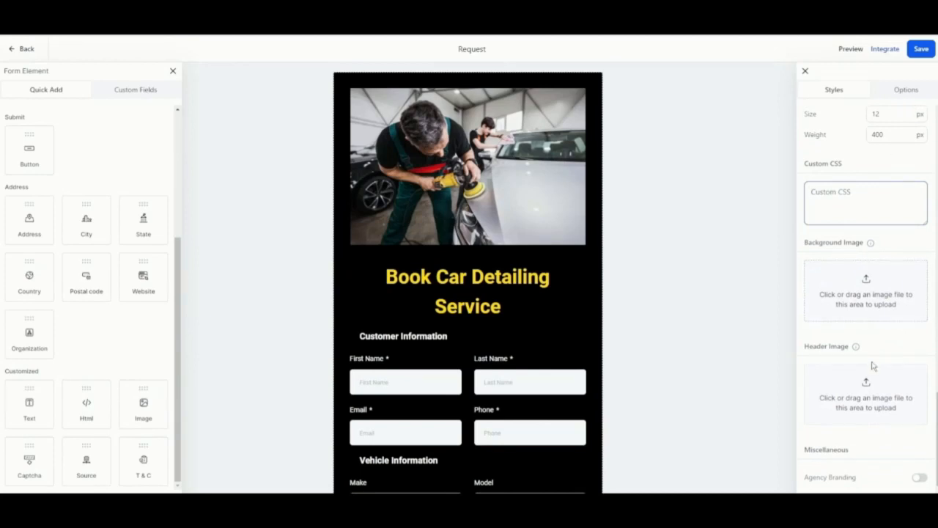
scroll(872, 370, "up", 7)
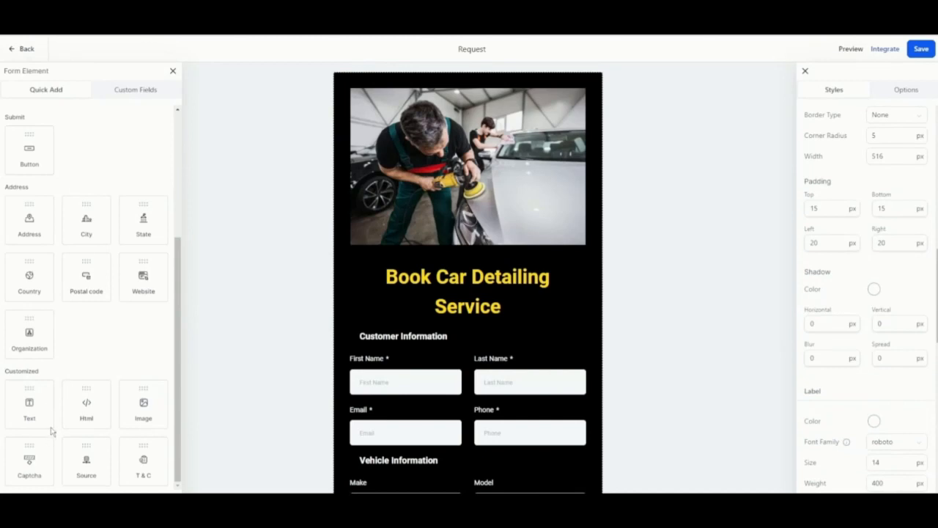
scroll(550, 410, "down", 1)
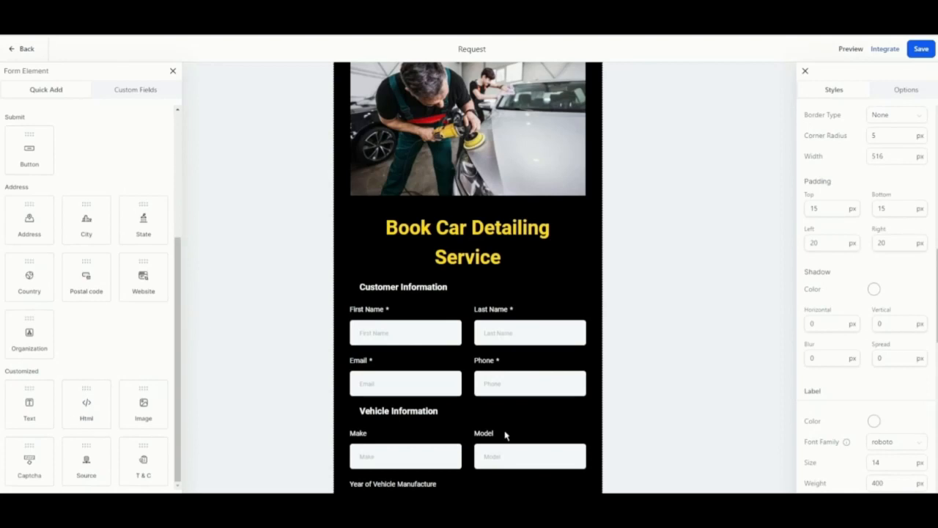
scroll(916, 396, "up", 8)
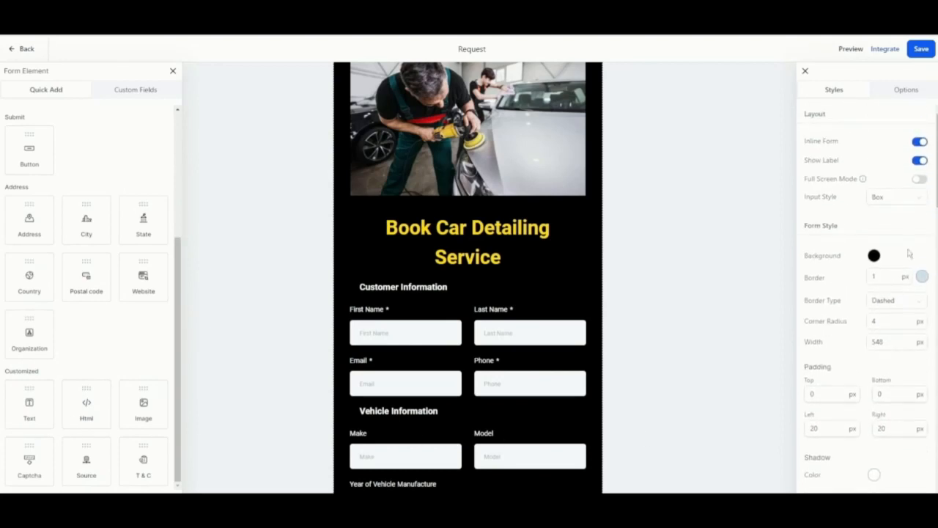
left_click(897, 199)
left_click(891, 199)
Step: Rename the form as Car Detailing Booking Form in its options
left_click(907, 91)
left_click(821, 139)
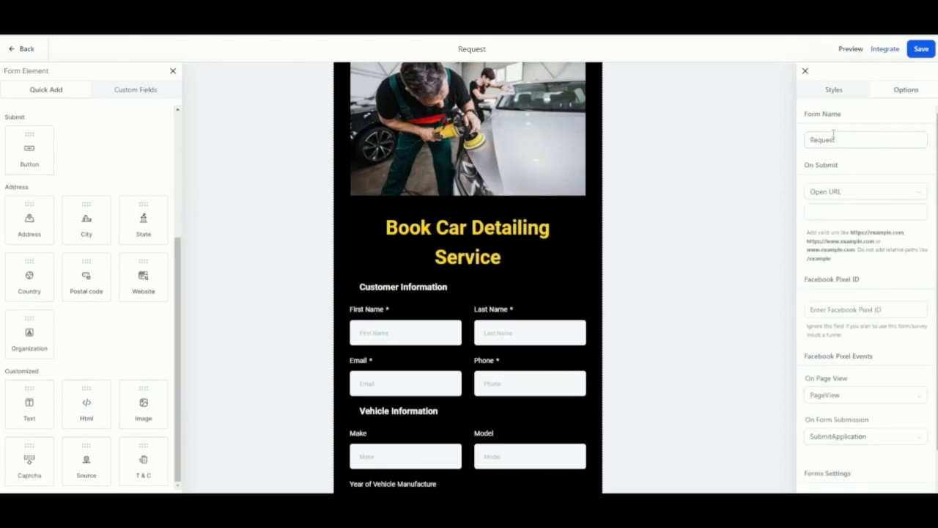
double_click(824, 139)
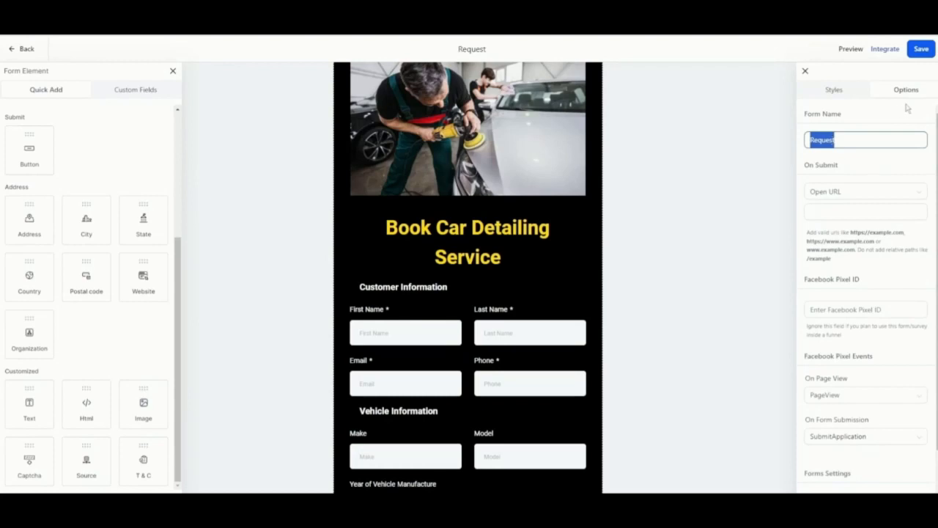
type("Car")
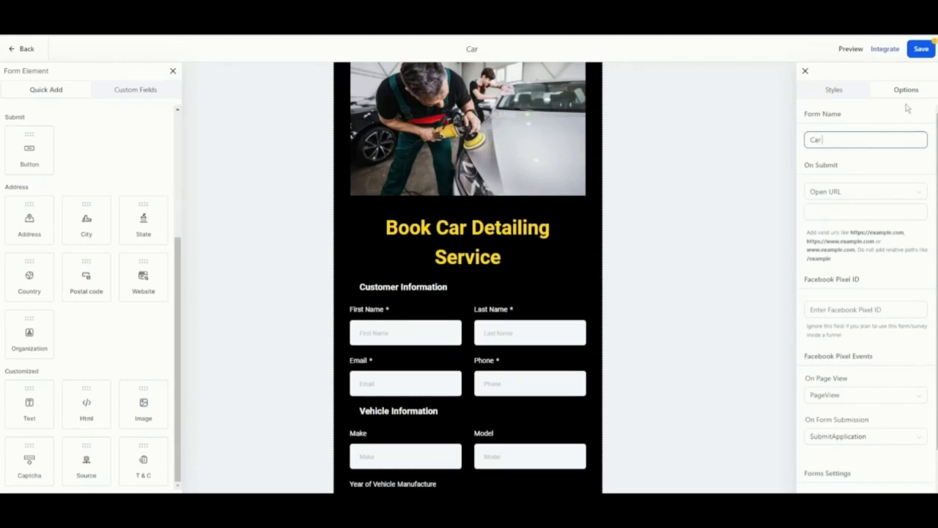
type(" Detailing Booking")
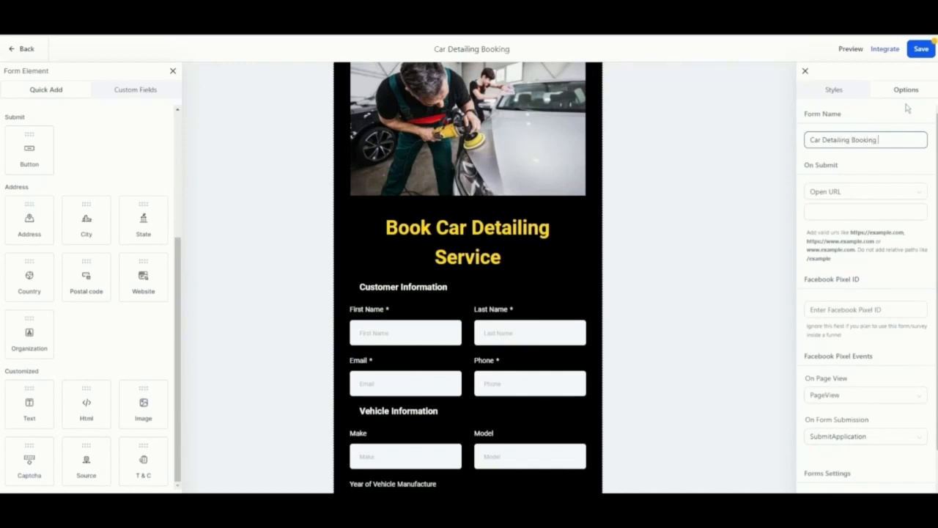
type(" Form")
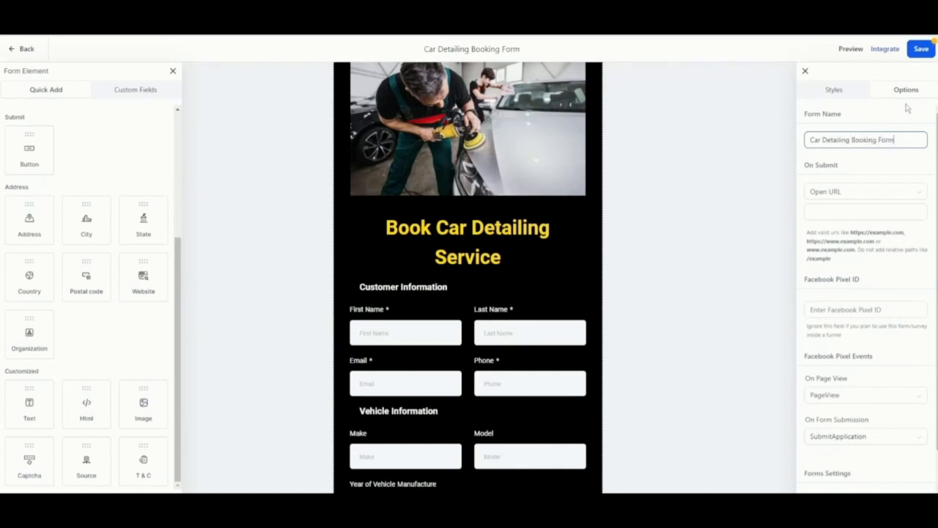
Step: Examine the form's On Submit choices, Open URL and Message, and the redirect URL field
left_click(841, 192)
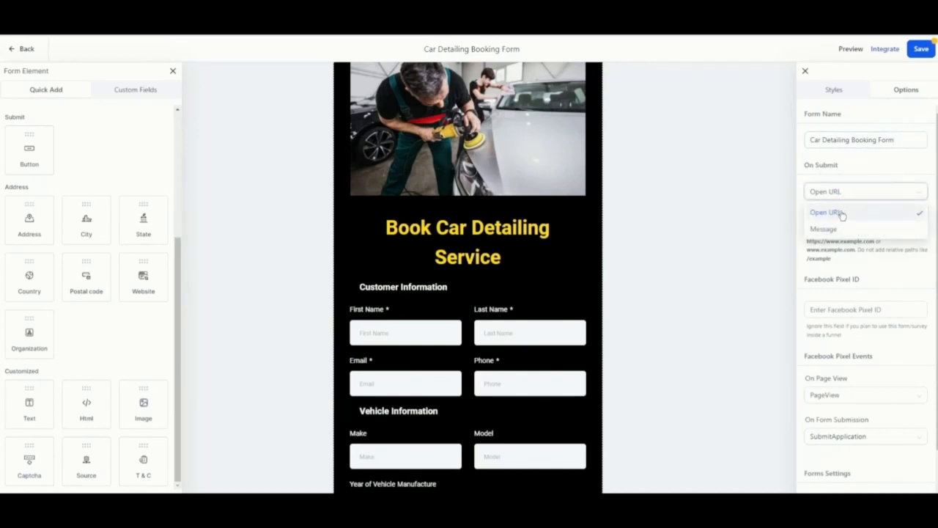
left_click(839, 212)
left_click(839, 193)
left_click(836, 189)
left_click(833, 214)
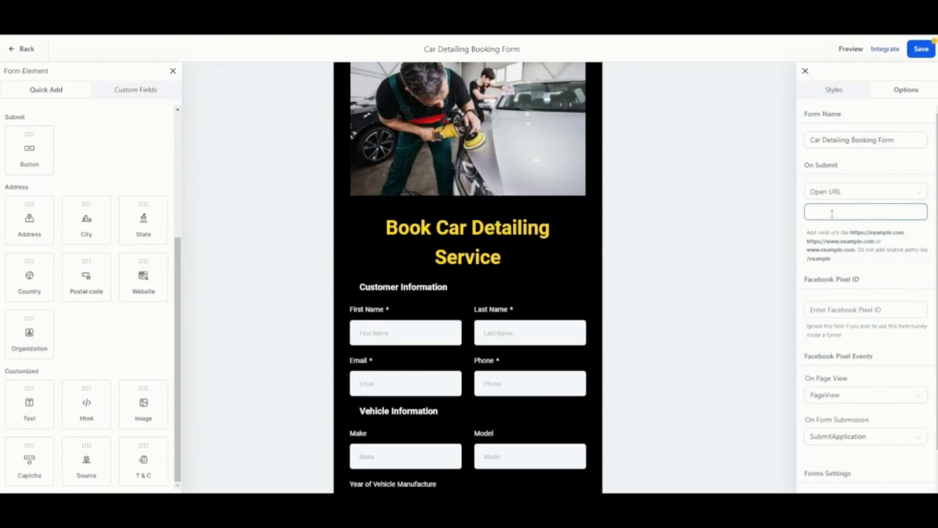
left_click(833, 192)
left_click(846, 212)
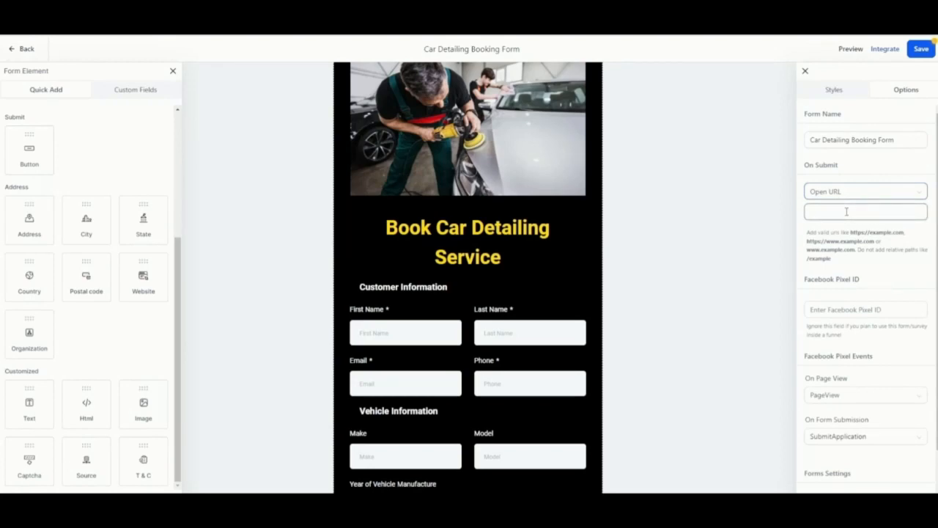
left_click(823, 213)
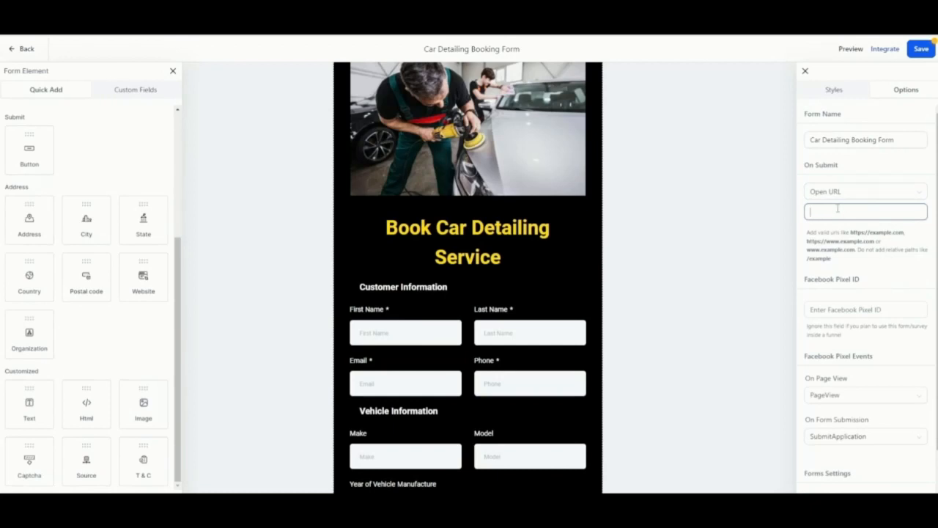
Step: Check the Facebook Pixel ID field and browse the pixel events available for On Page View
scroll(865, 260, "down", 1)
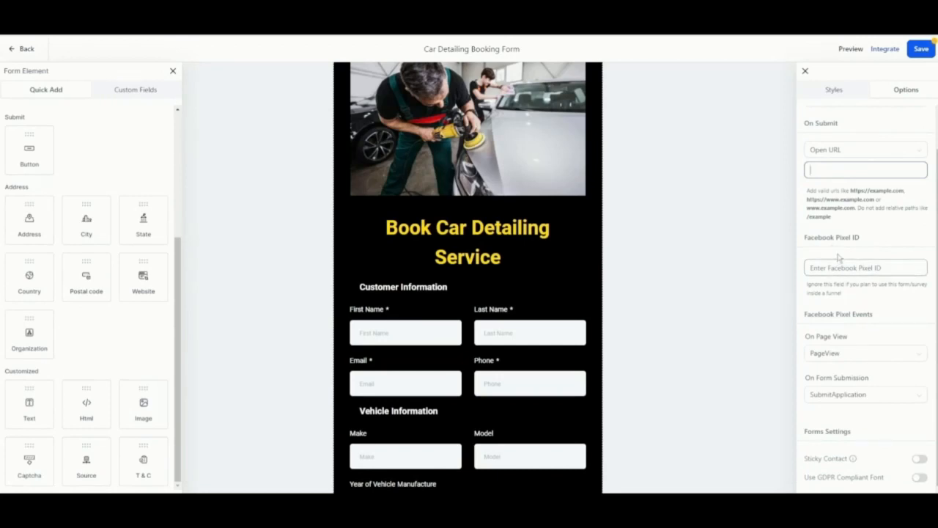
left_click(839, 265)
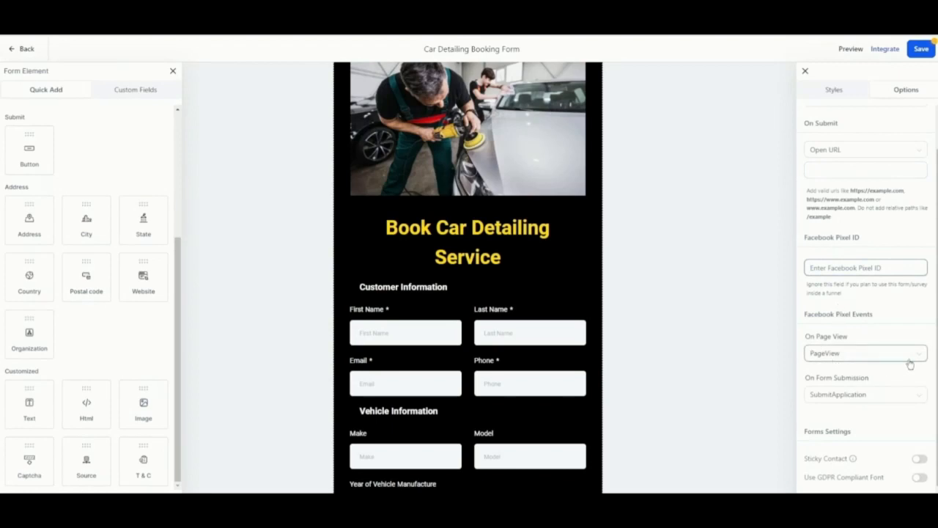
left_click(859, 355)
scroll(843, 478, "down", 5)
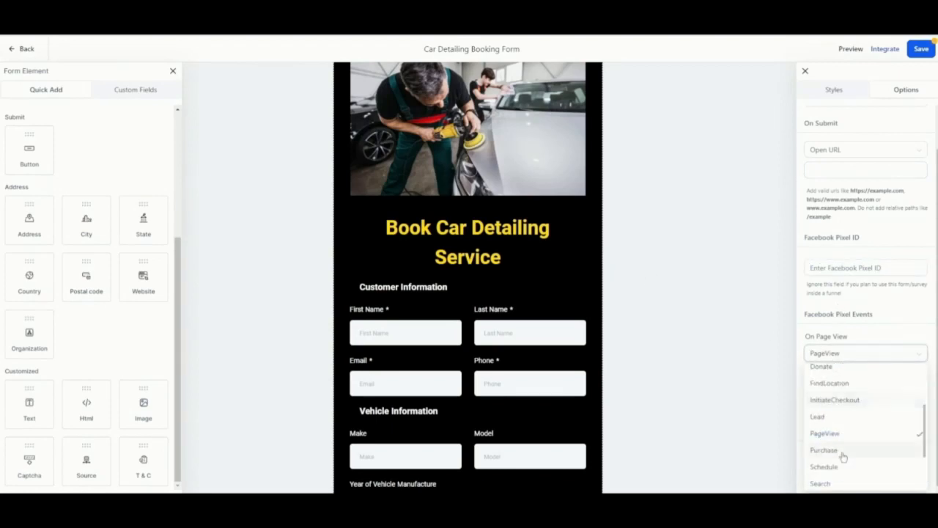
Step: Look through the Facebook Pixel event options available for the form's page view
scroll(845, 458, "up", 2)
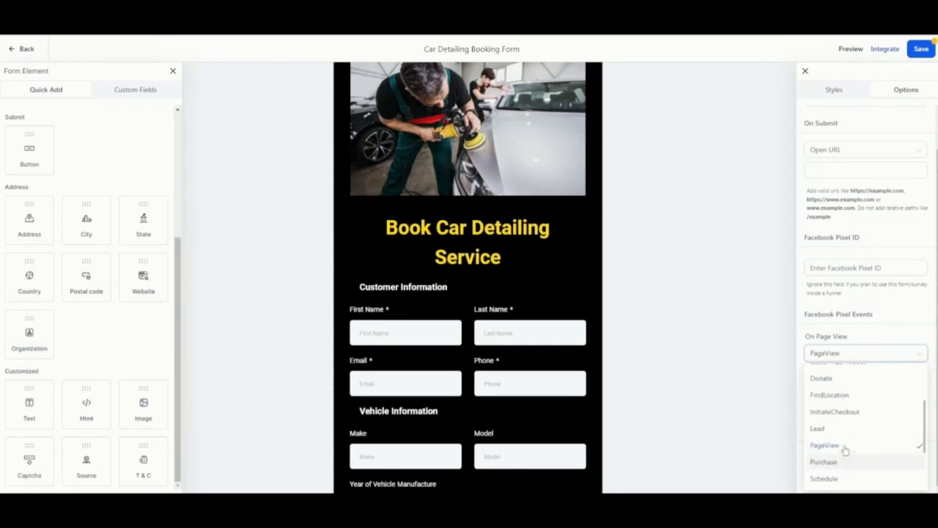
scroll(845, 446, "up", 2)
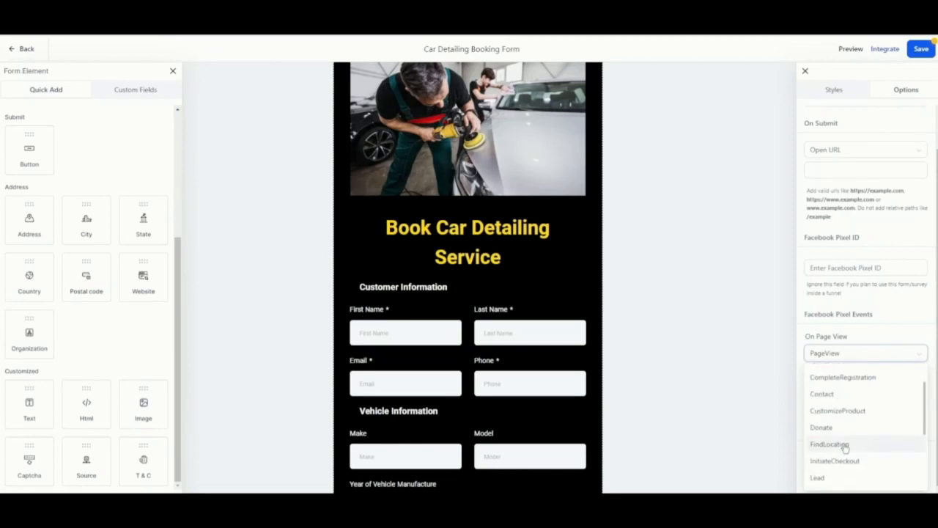
scroll(844, 445, "up", 2)
scroll(844, 445, "down", 2)
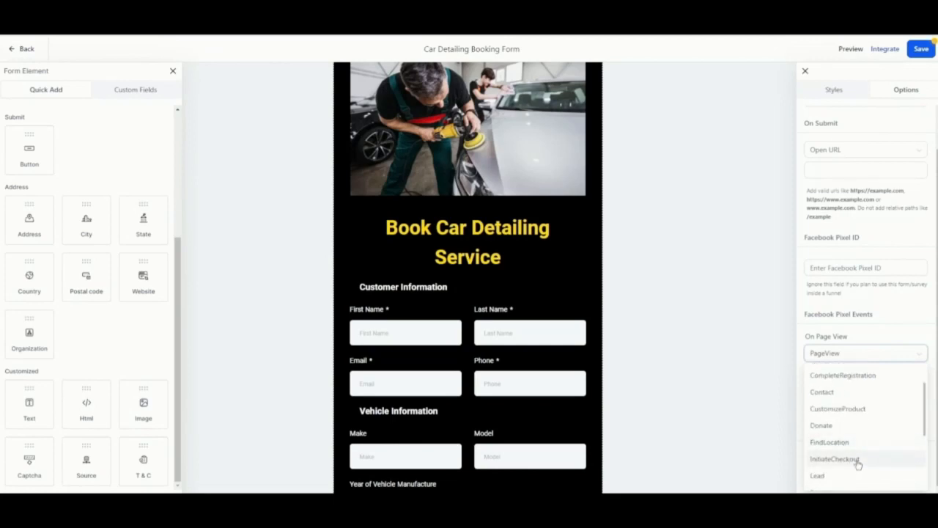
scroll(861, 463, "down", 2)
scroll(864, 467, "down", 4)
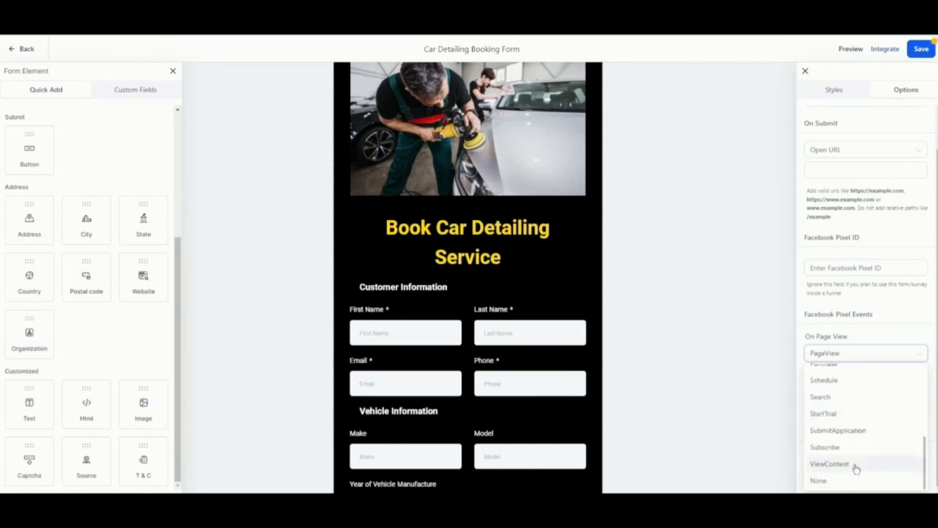
scroll(843, 463, "up", 2)
scroll(842, 462, "up", 5)
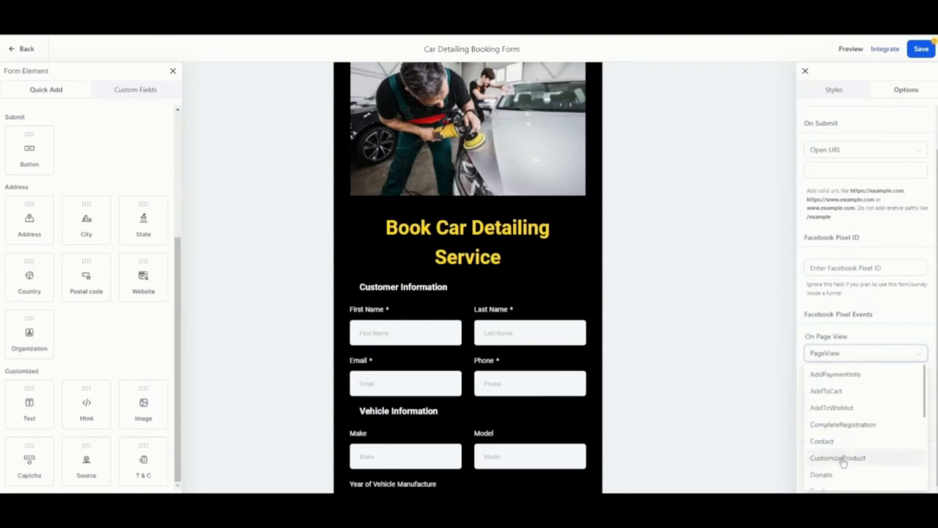
left_click(850, 335)
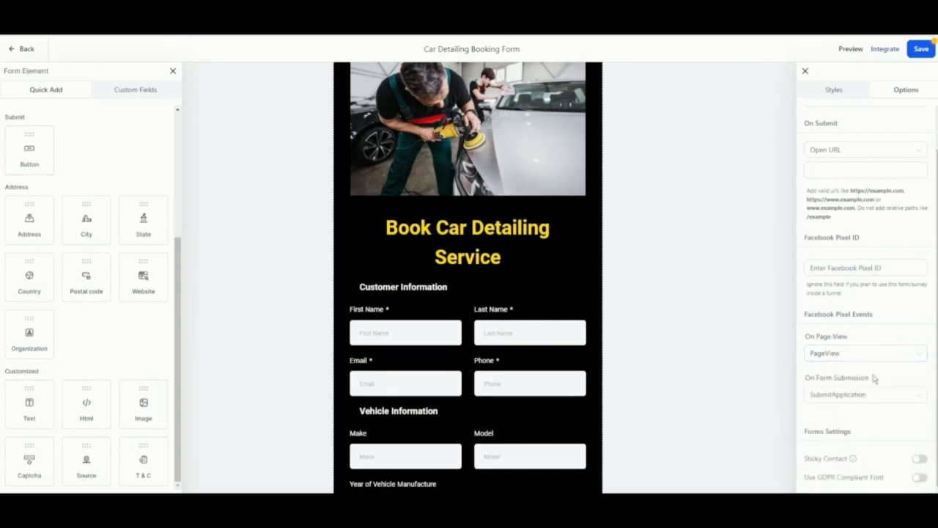
Step: Set the form's Facebook Pixel event on form submission to Lead
left_click(859, 395)
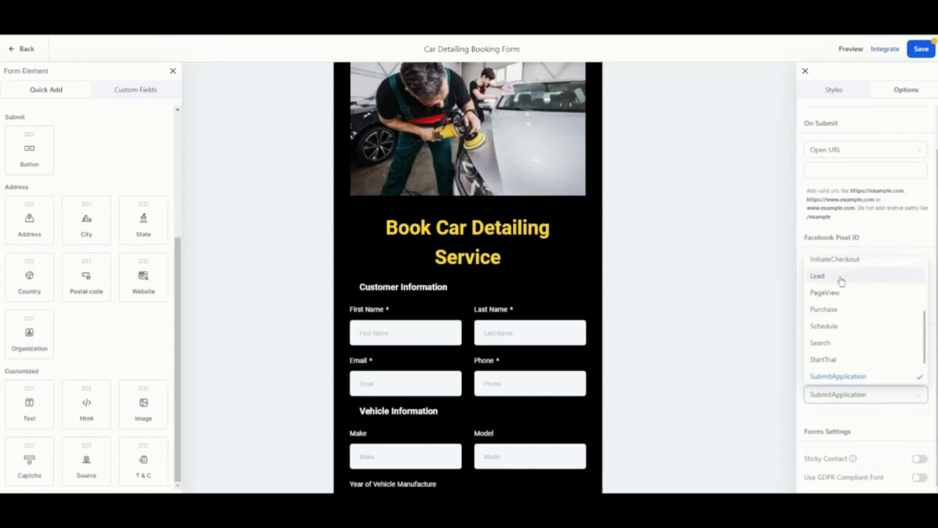
scroll(868, 308, "up", 5)
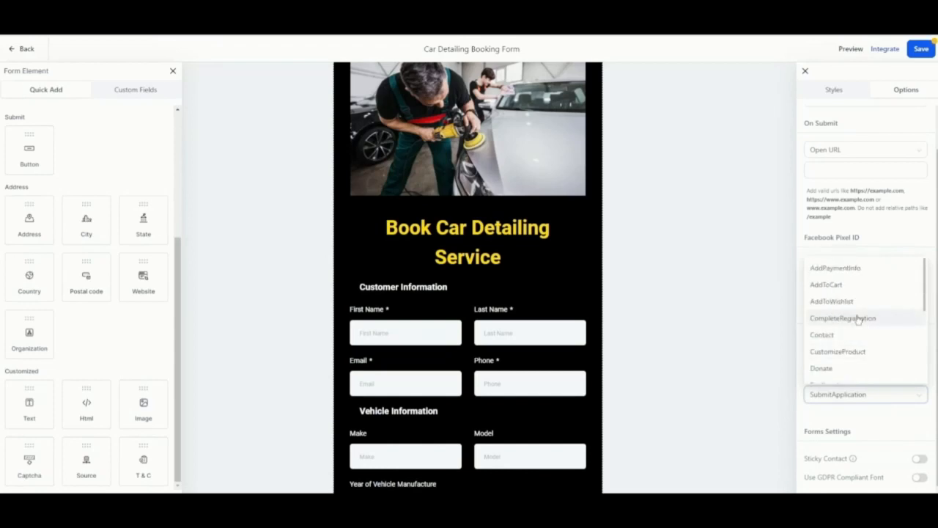
scroll(867, 362, "down", 1)
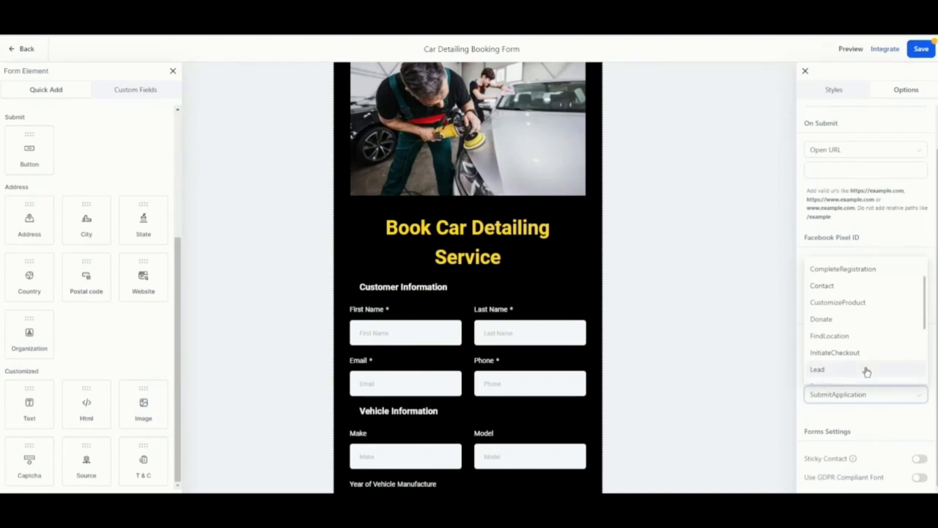
scroll(866, 372, "down", 1)
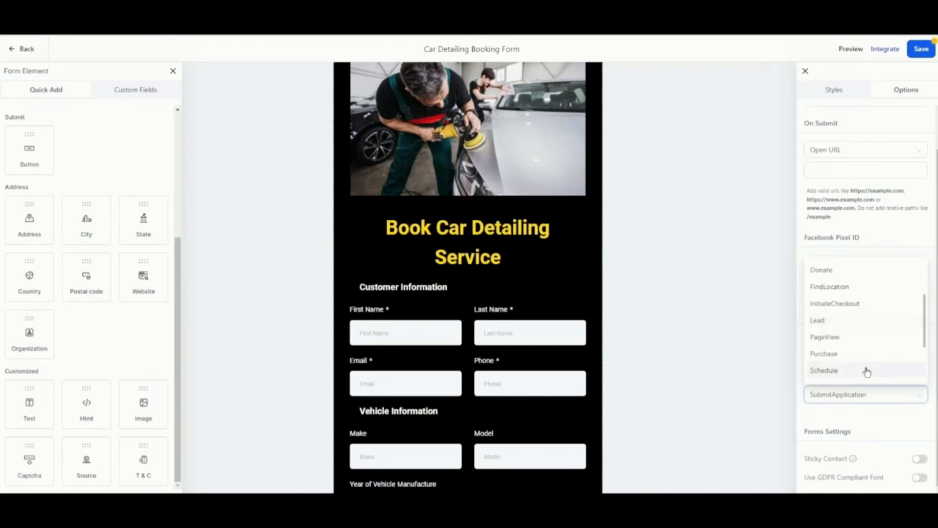
left_click(834, 323)
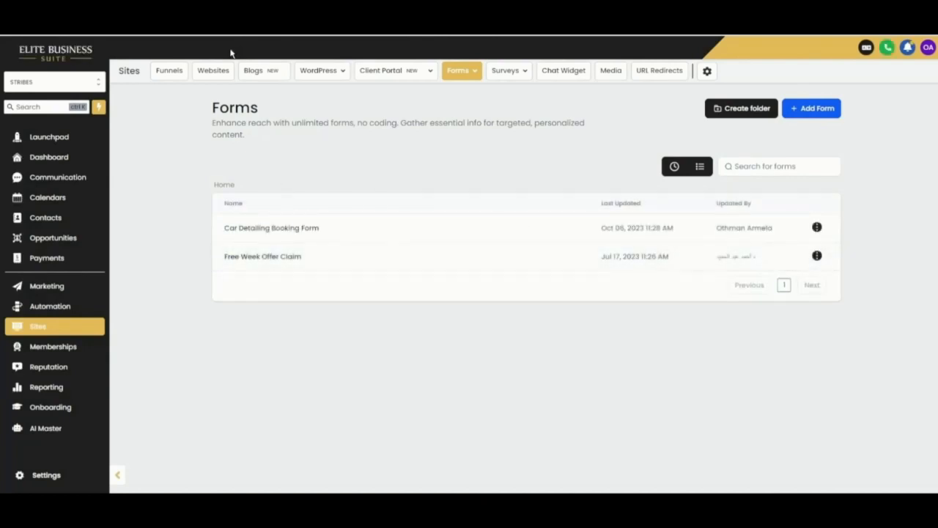
Step: Open the control version of the Full Car Services funnel's Home page for editing in a new tab
left_click(168, 72)
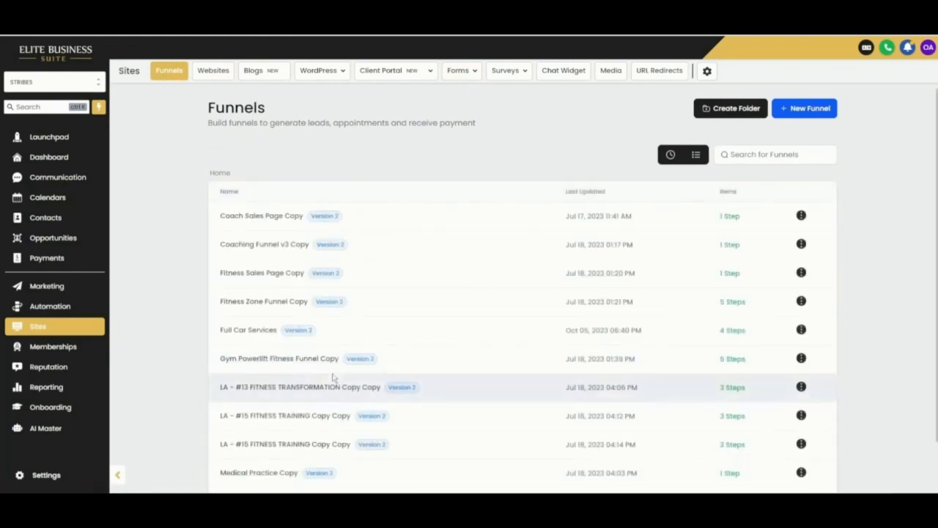
scroll(236, 298, "down", 1)
left_click(238, 285)
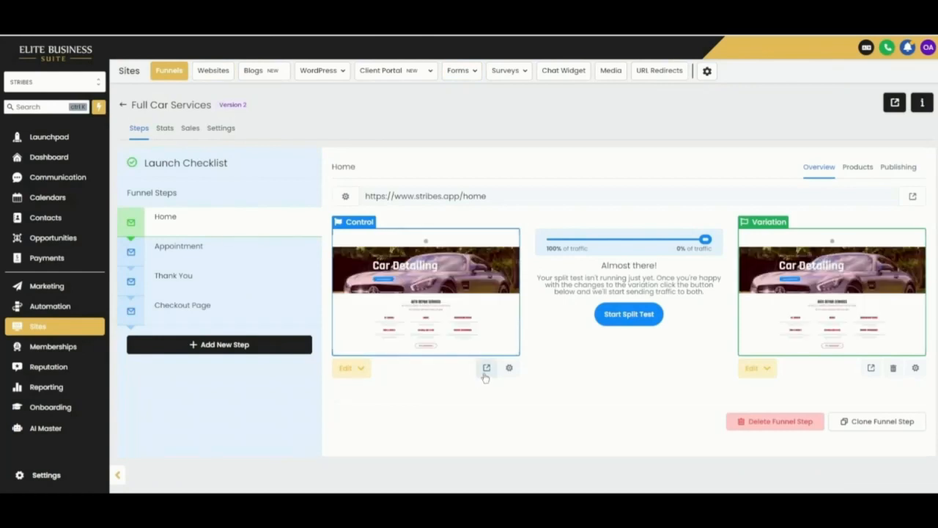
left_click(350, 368)
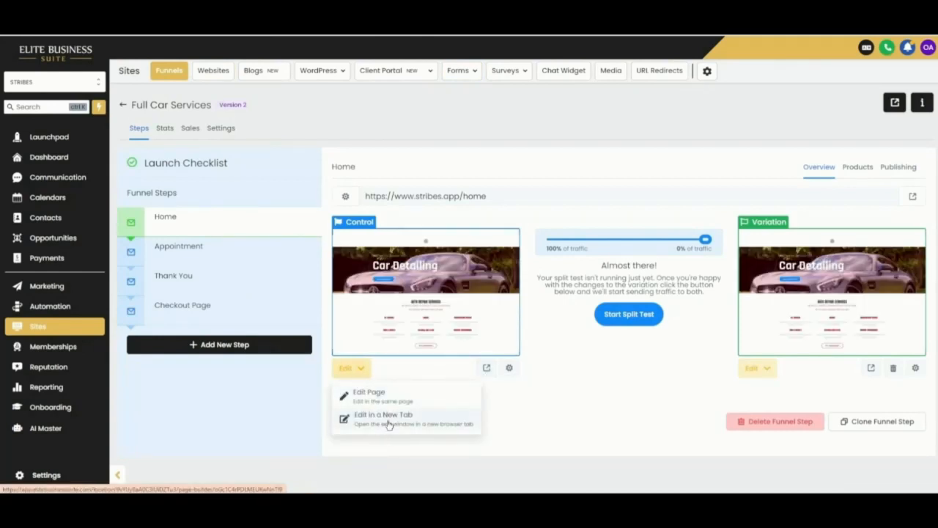
left_click(386, 420)
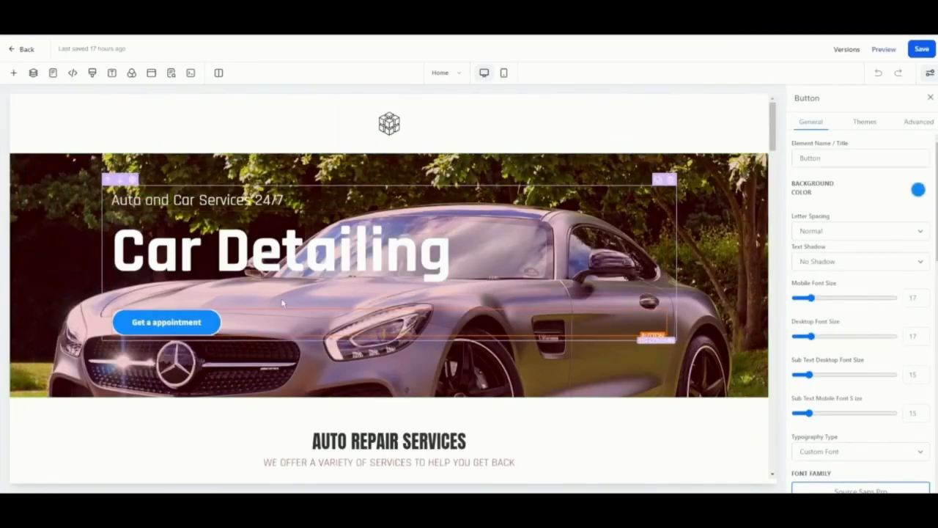
Step: Change the text of the hero section's appointment button to "Book an Appointment"
scroll(314, 315, "down", 1)
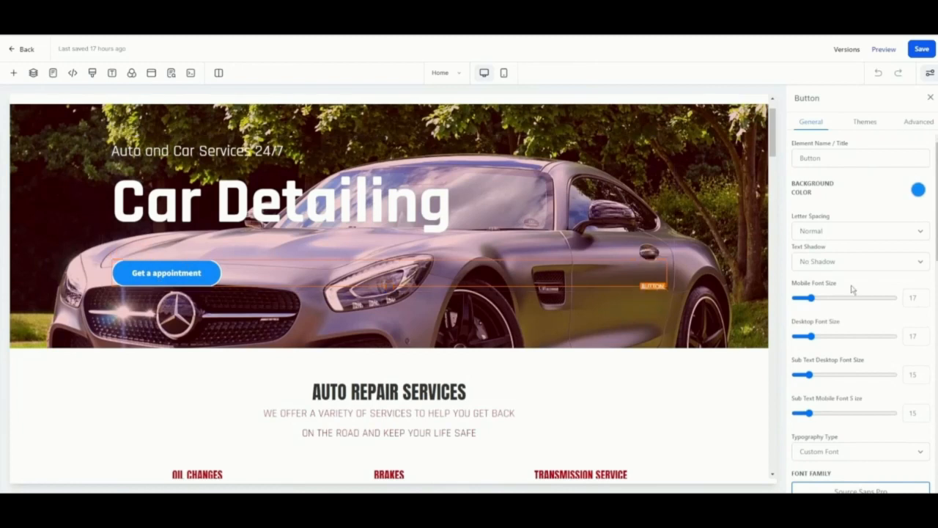
scroll(846, 329, "down", 2)
scroll(843, 355, "down", 8)
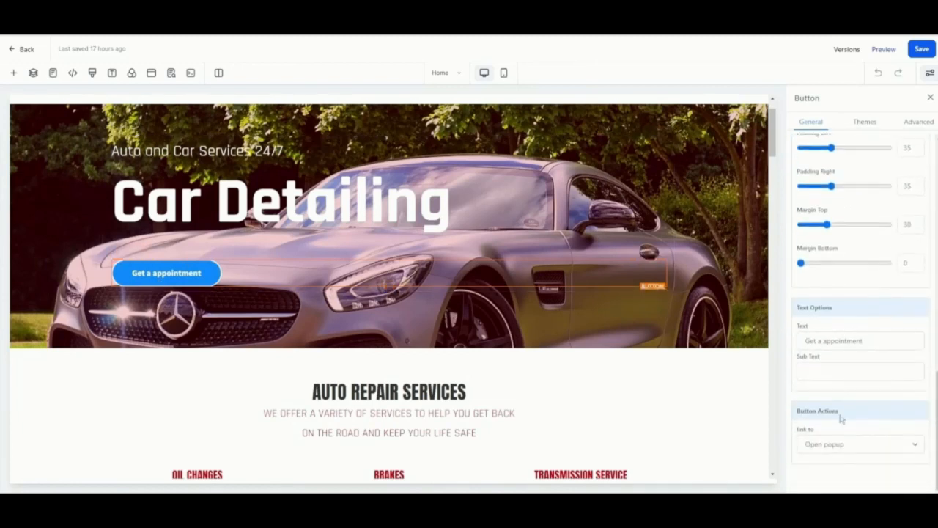
left_click_drag(864, 340, 754, 325)
type("Book ")
type("an ")
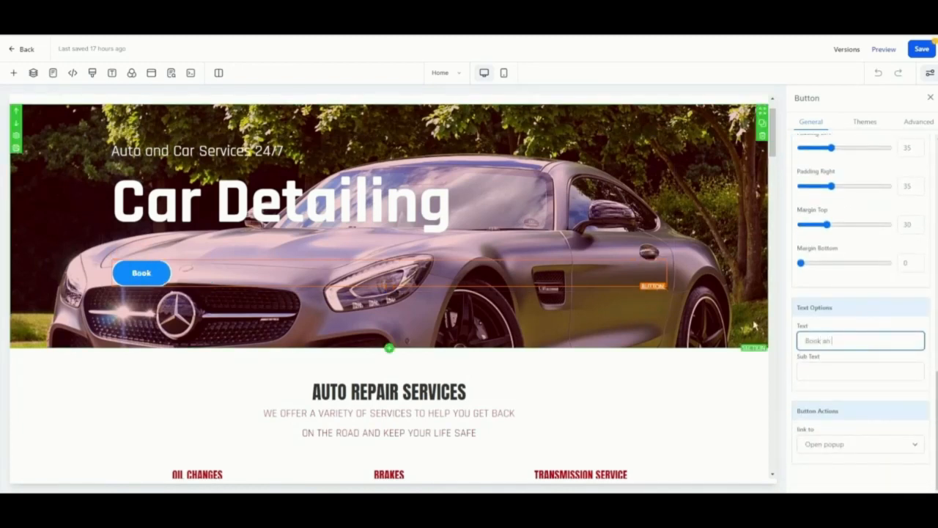
type("Appointment")
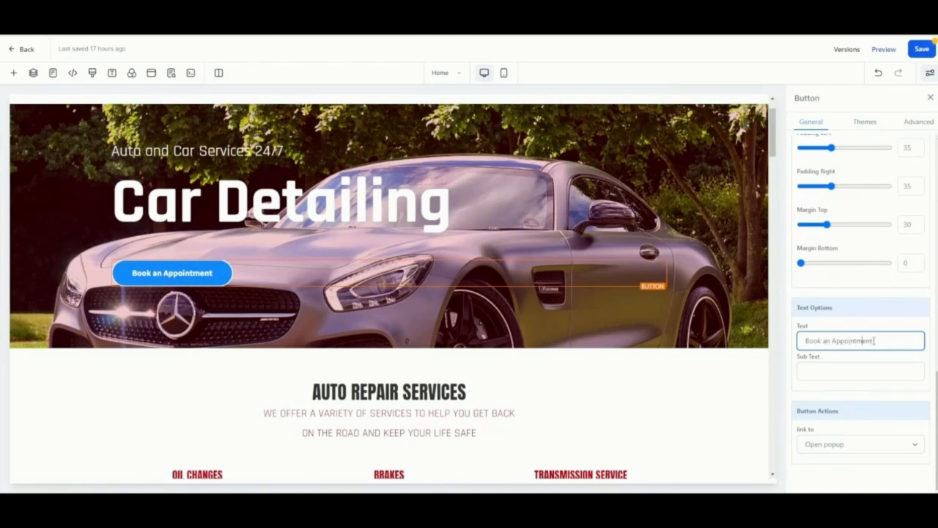
Step: Shorten the hero button's text to "Book Now"
left_click_drag(874, 341, 823, 341)
type("Now")
left_click(183, 283)
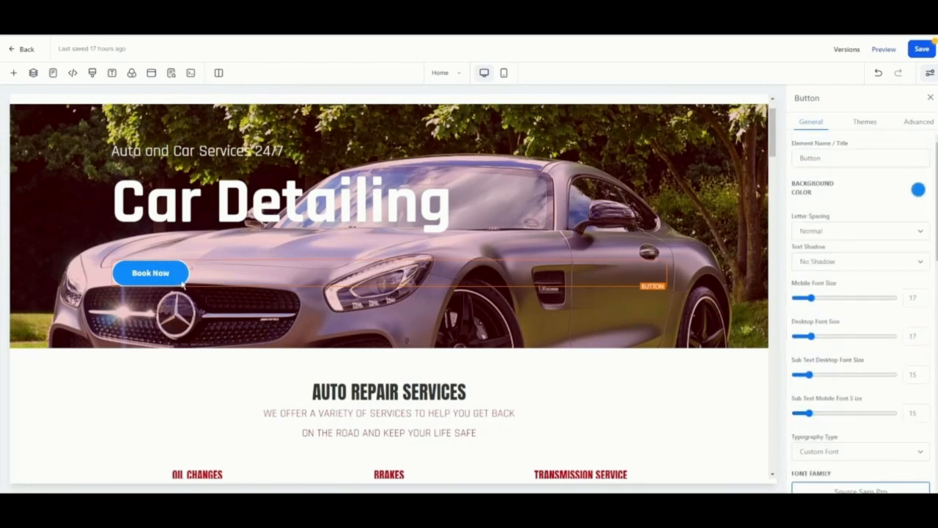
Step: Open the Home page's popup and delete the offer claim form inside it
scroll(885, 412, "down", 10)
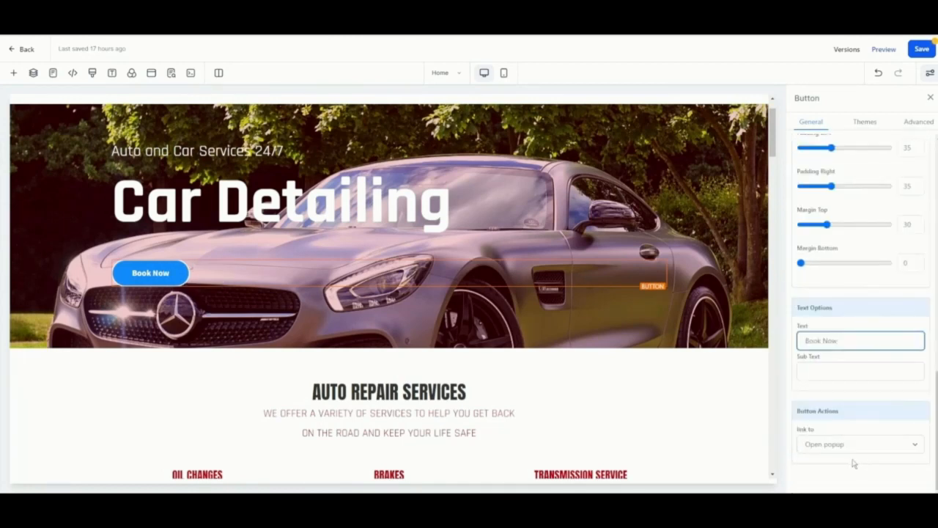
left_click(152, 74)
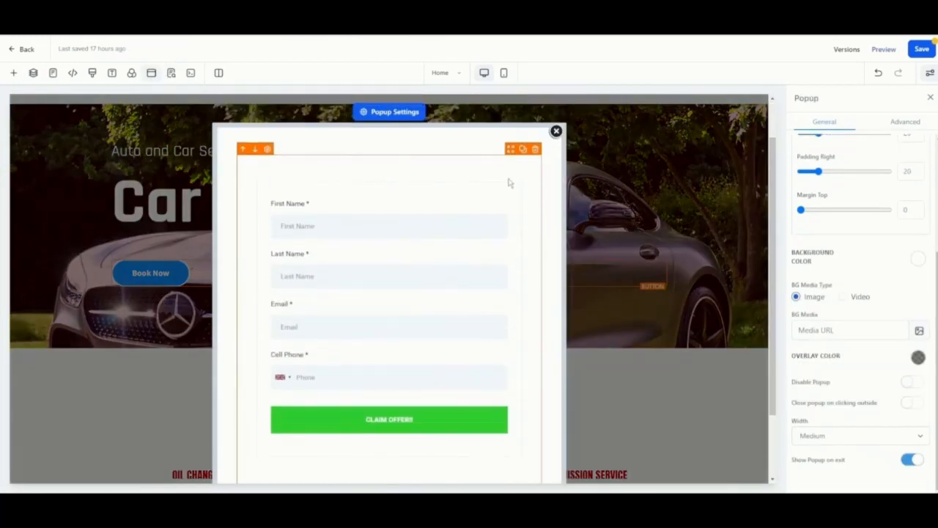
left_click(536, 150)
Step: Add a Form element to the popup's empty column and assign the Car Detailing Booking Form to it
left_click(384, 232)
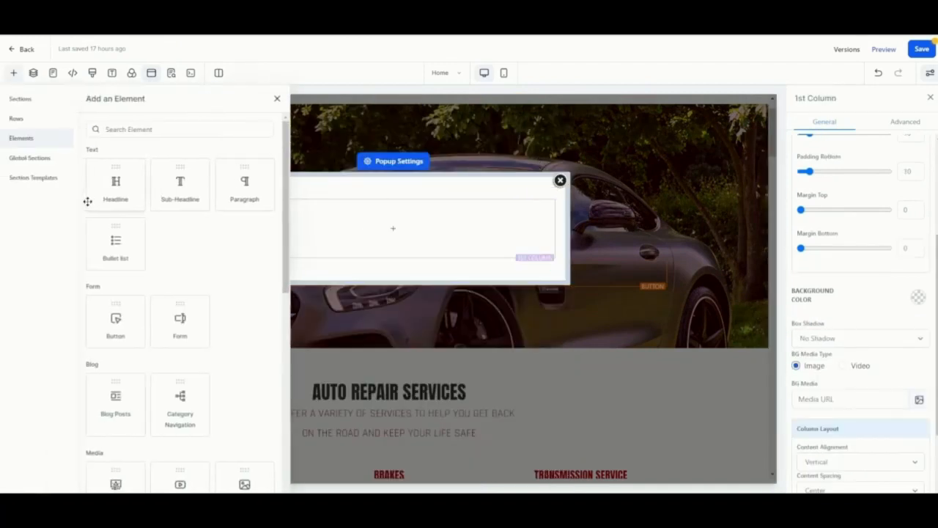
scroll(154, 349, "down", 3)
left_click_drag(176, 192, 403, 252)
left_click(422, 223)
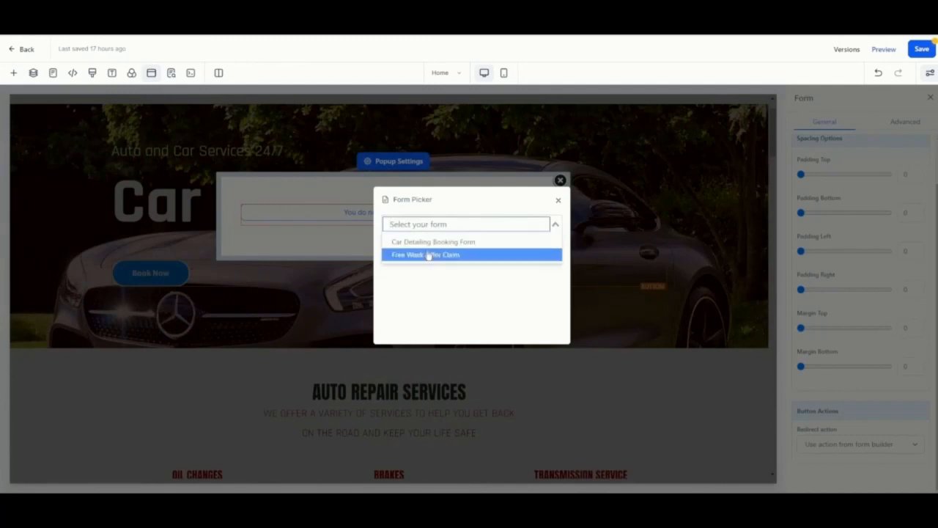
left_click(429, 242)
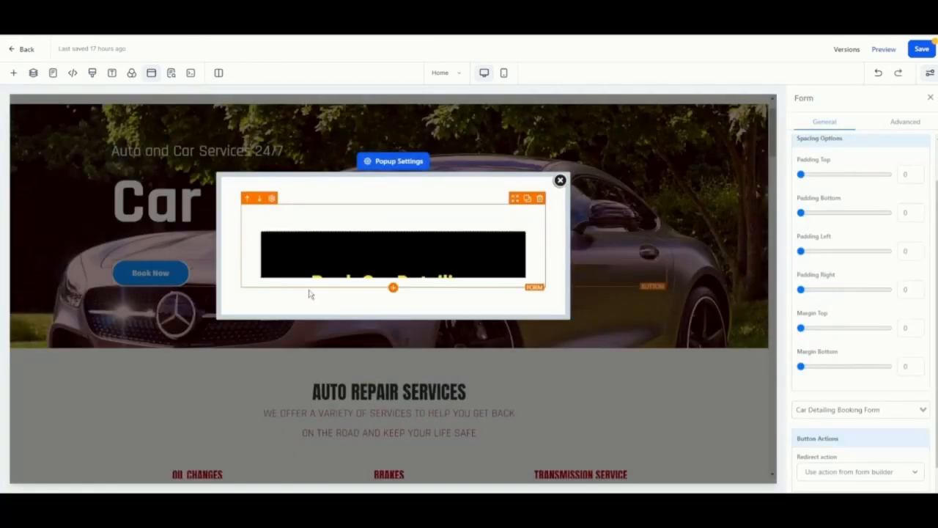
Step: Review the whole booking form inside the popup, from the header image to the submit button, and close the popup
scroll(507, 300, "down", 5)
scroll(510, 310, "down", 3)
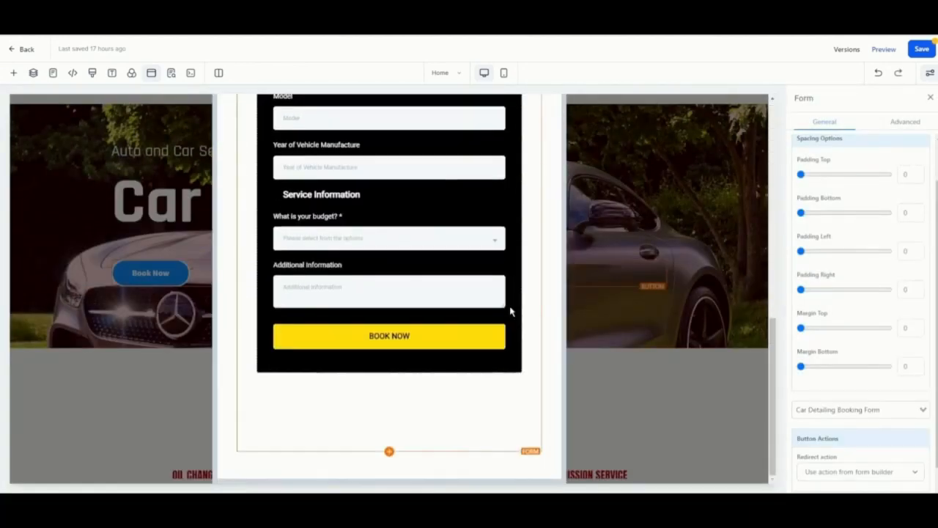
scroll(511, 312, "up", 10)
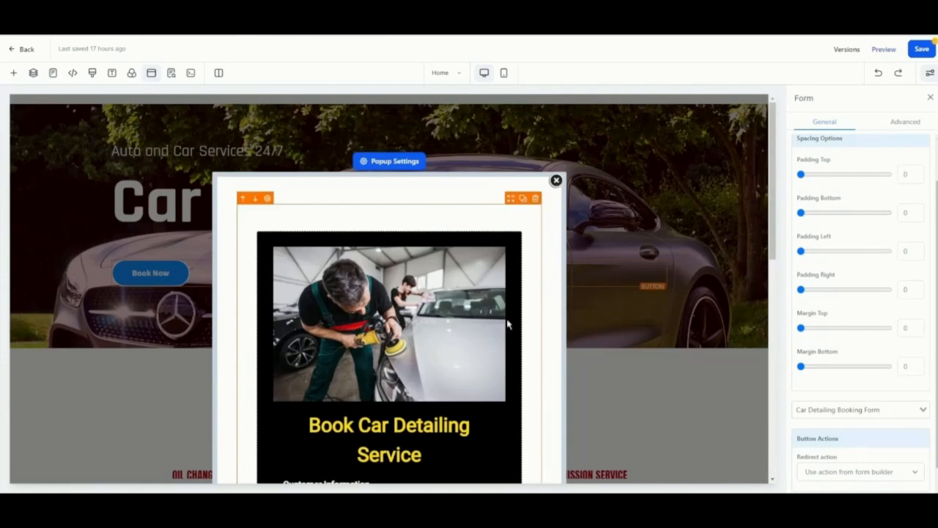
scroll(505, 324, "down", 7)
scroll(491, 359, "up", 5)
scroll(484, 364, "down", 5)
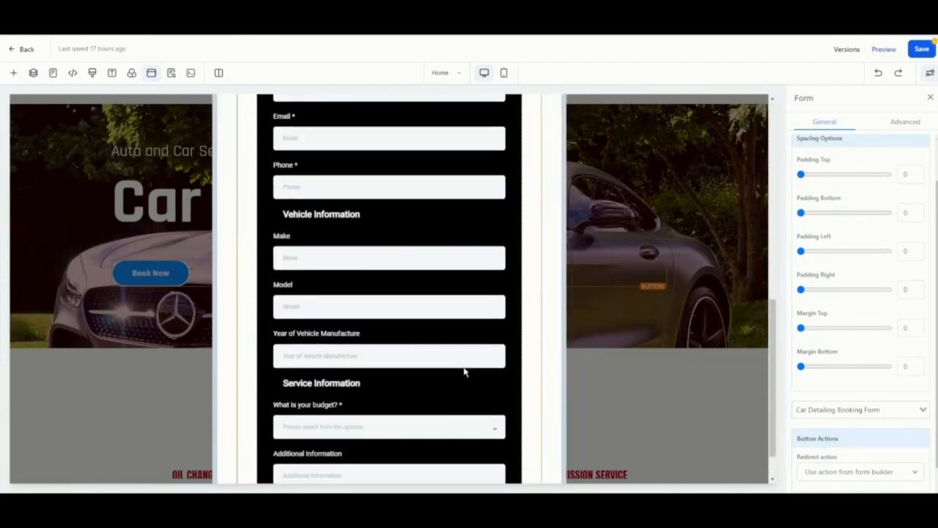
scroll(480, 375, "up", 8)
left_click(556, 180)
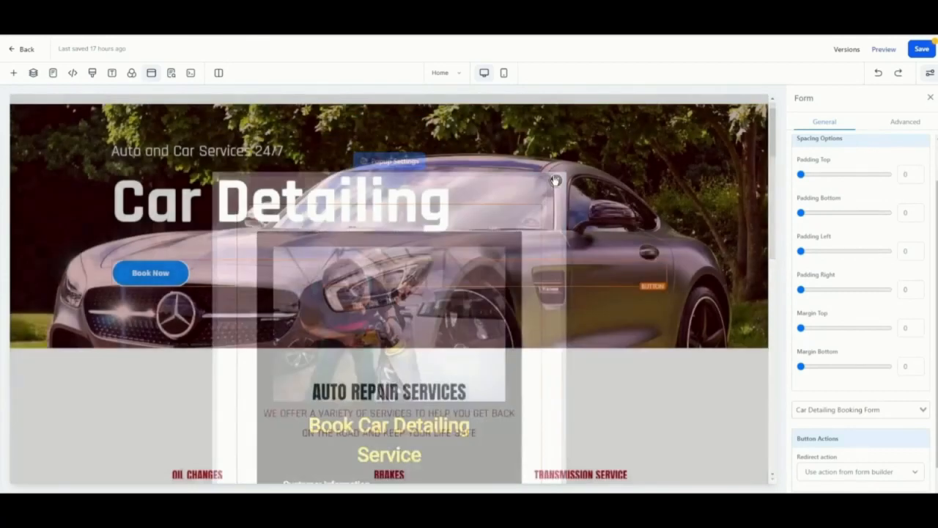
Step: Save the page and set its SEO title to "Car Detailing Booking Page"
left_click(921, 48)
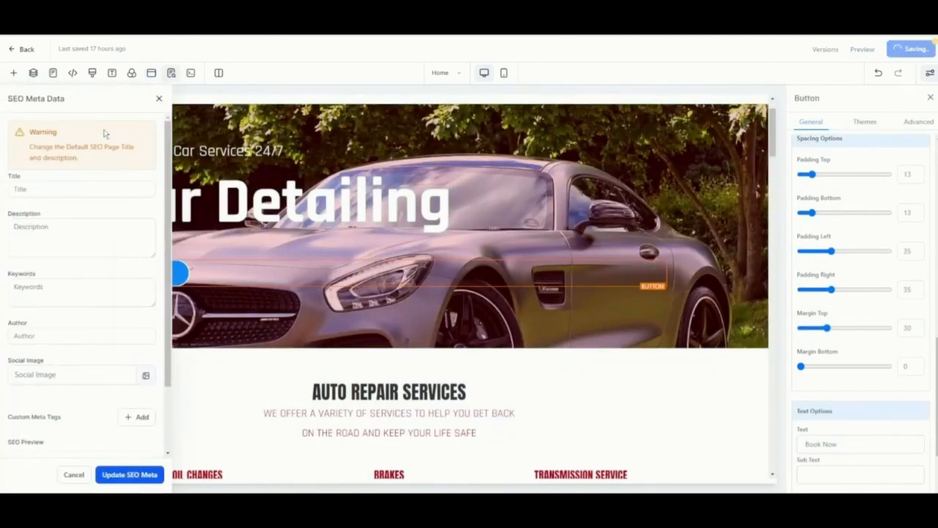
left_click(90, 187)
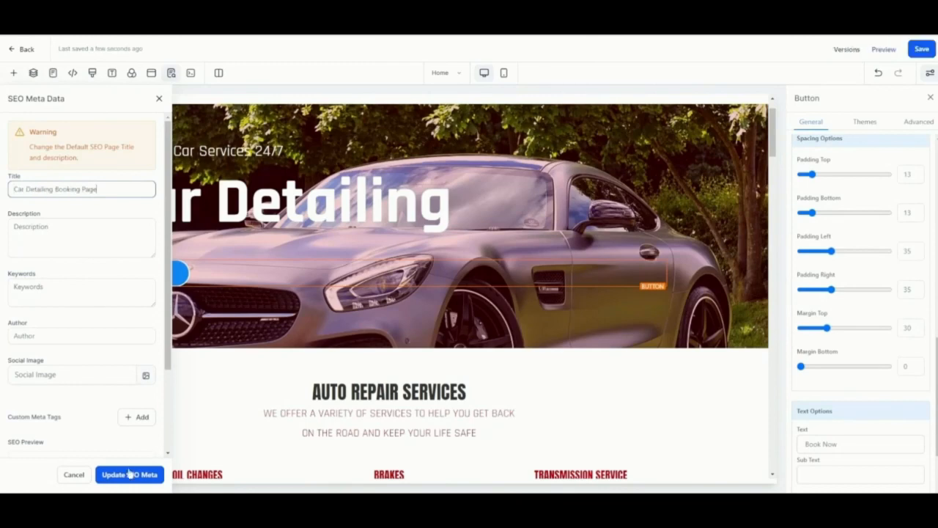
left_click(129, 473)
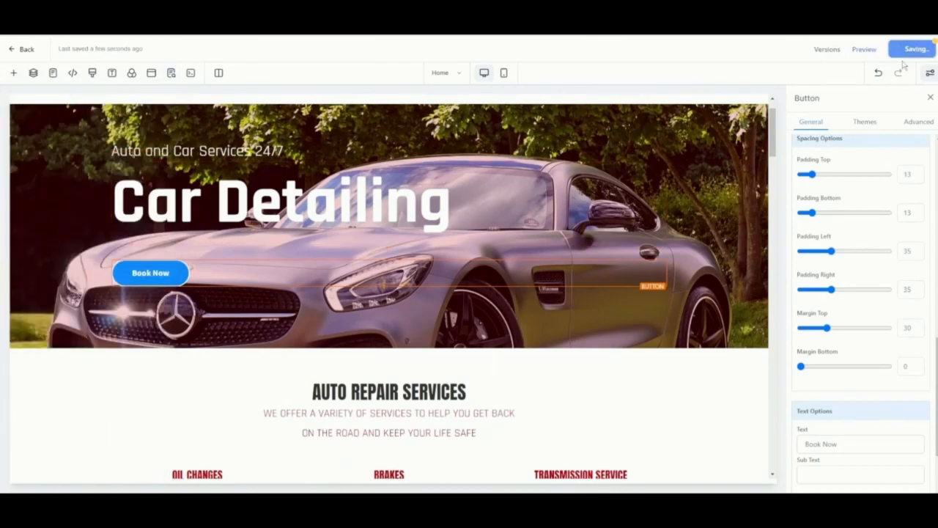
Step: Replace the "Get a appointment" button under the repair services with a centred copy of the hero's Book Now button and save the page
scroll(506, 366, "down", 2)
scroll(518, 370, "down", 3)
scroll(394, 329, "up", 2)
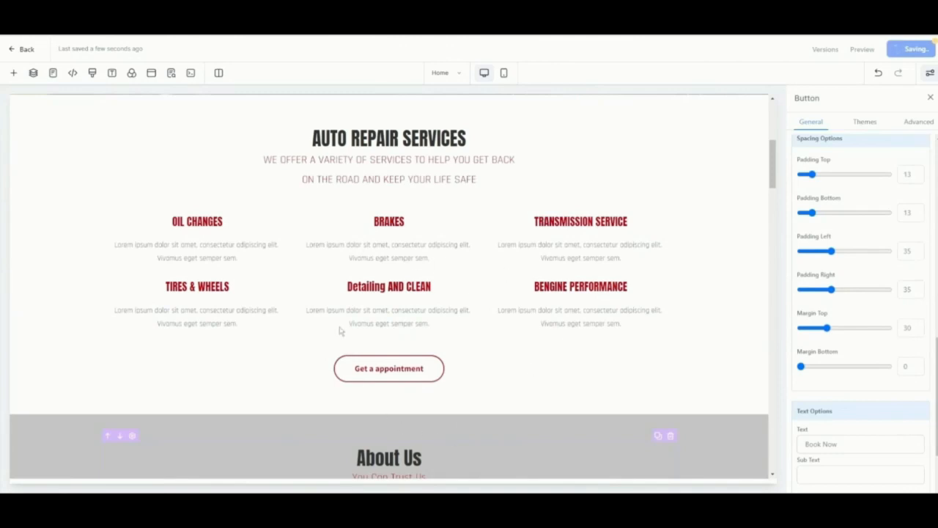
left_click_drag(636, 345, 354, 271)
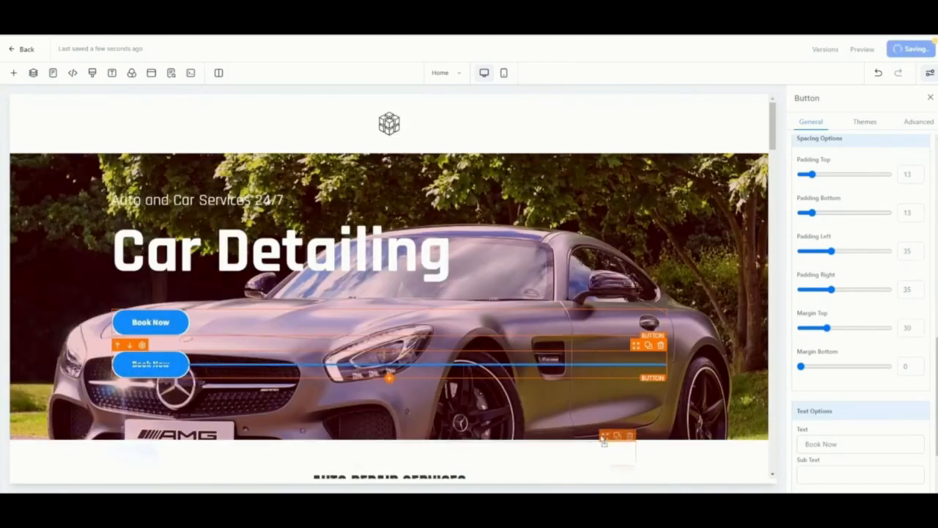
scroll(391, 379, "down", 1)
scroll(331, 400, "up", 4)
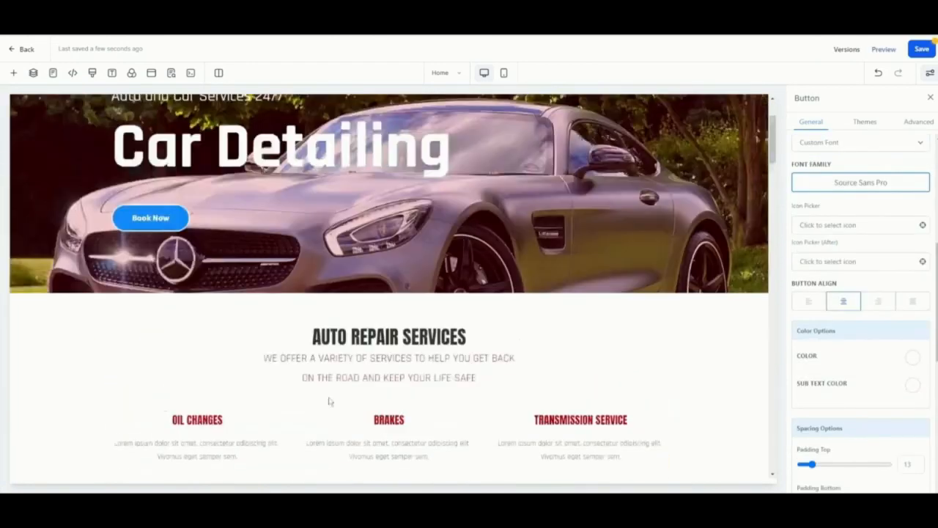
scroll(251, 333, "down", 2)
scroll(249, 331, "down", 2)
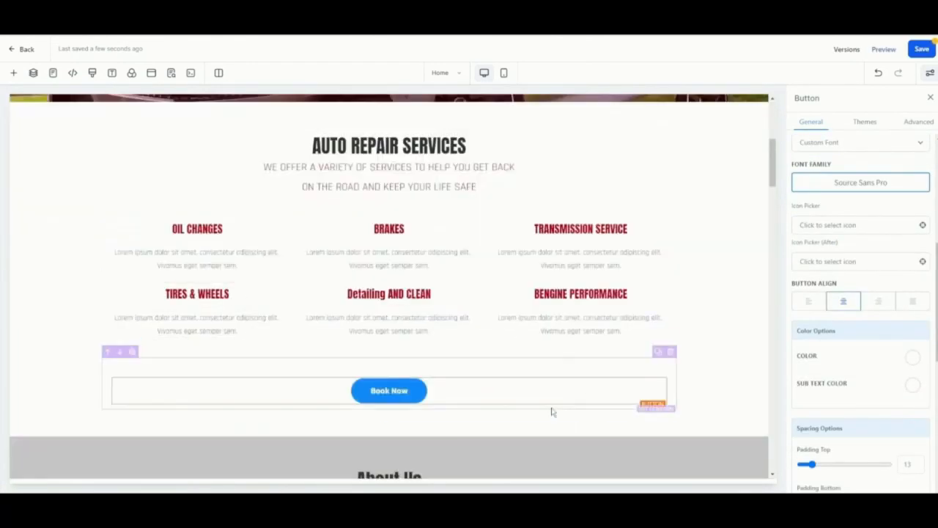
left_click(921, 48)
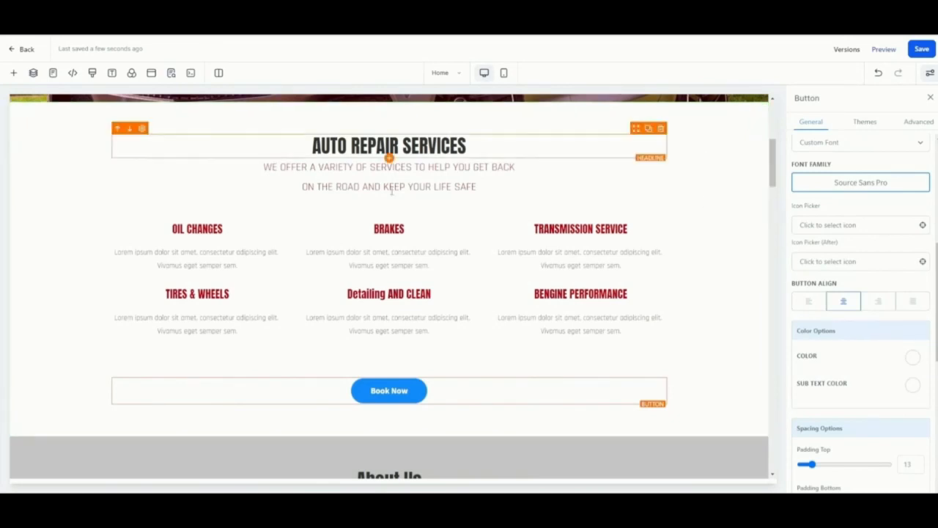
Step: Open the popup's booking form, set its redirect action to "Go to Next step", and save the page
left_click(410, 296)
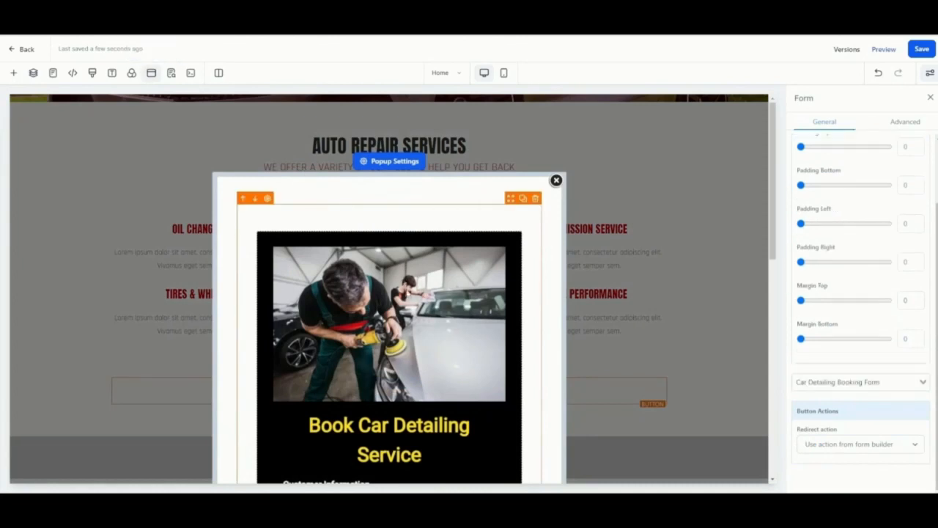
scroll(454, 281, "down", 5)
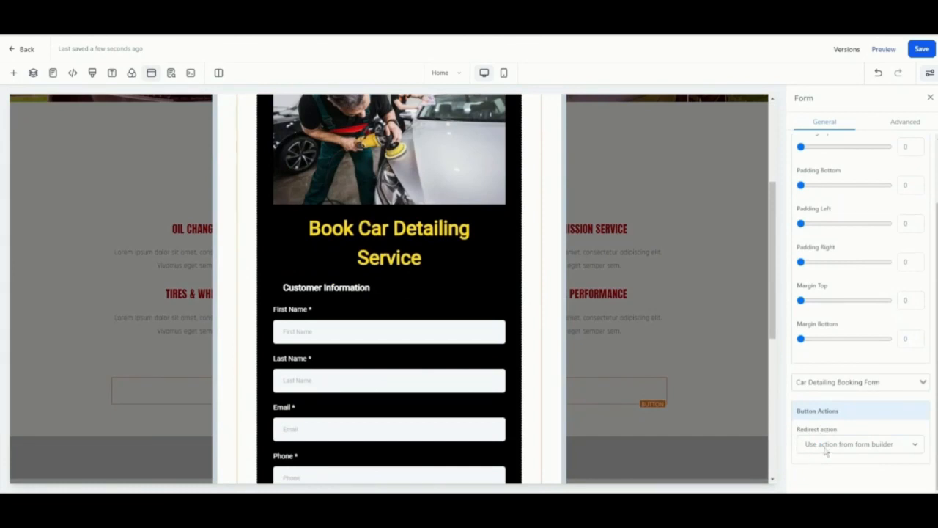
left_click(887, 445)
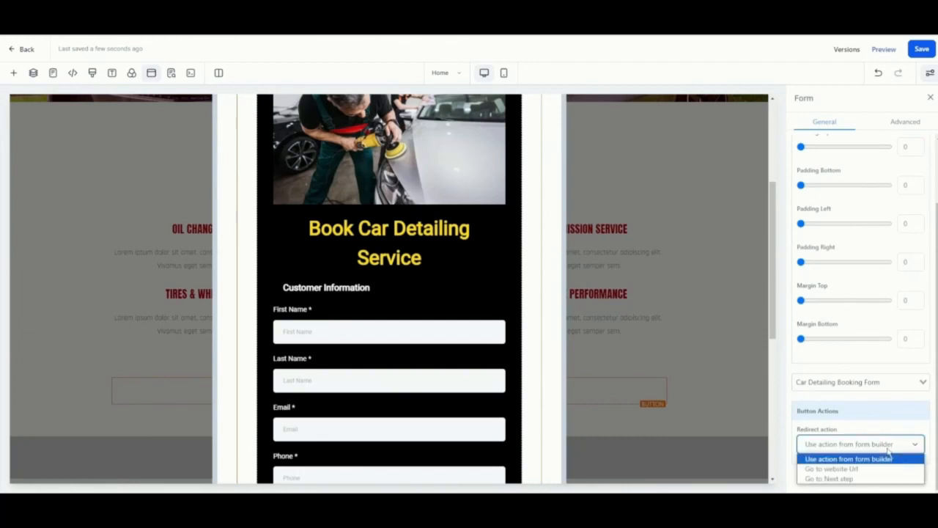
left_click(861, 480)
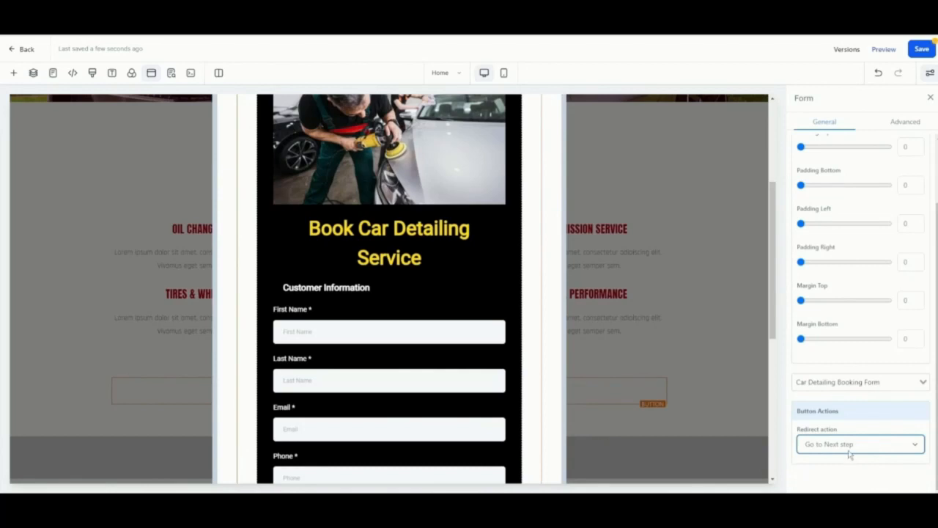
left_click(921, 49)
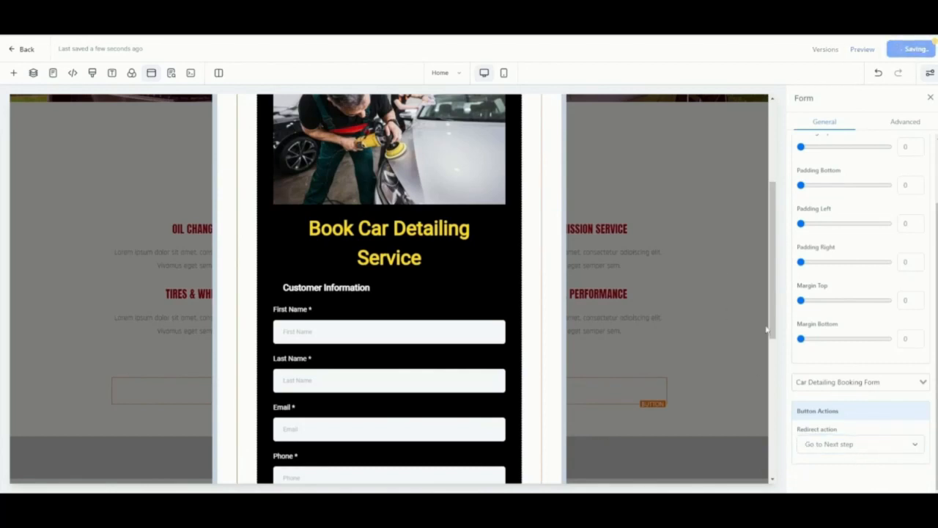
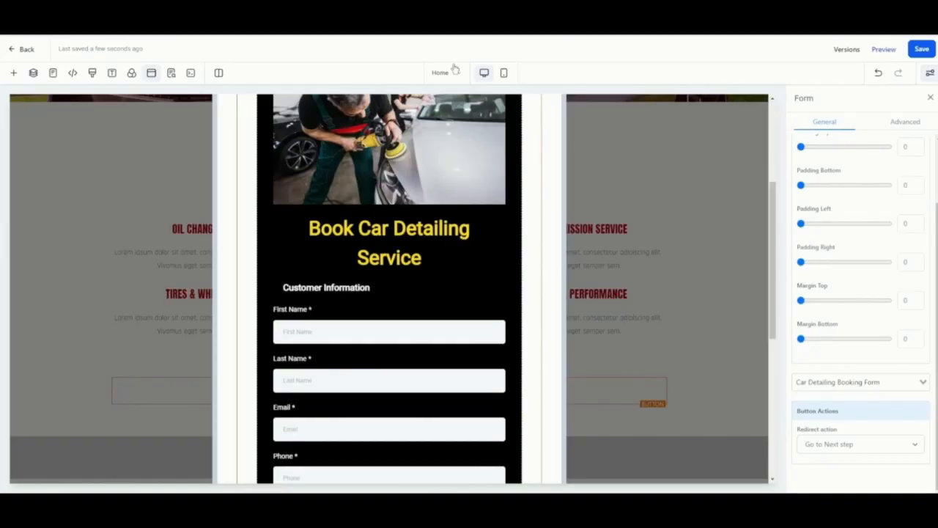
Step: Switch to the Appointment page and delete the Two Step Order form beside the Car Detailing headline
left_click(450, 73)
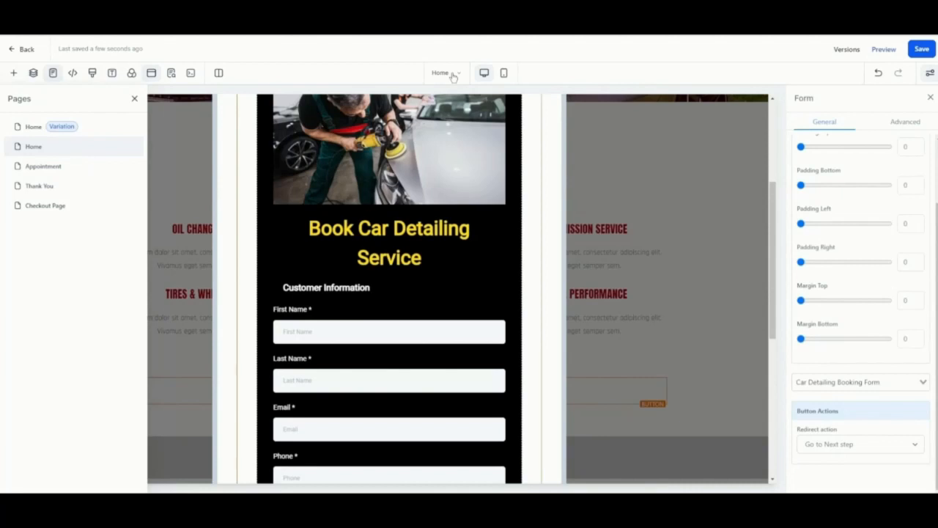
left_click(48, 170)
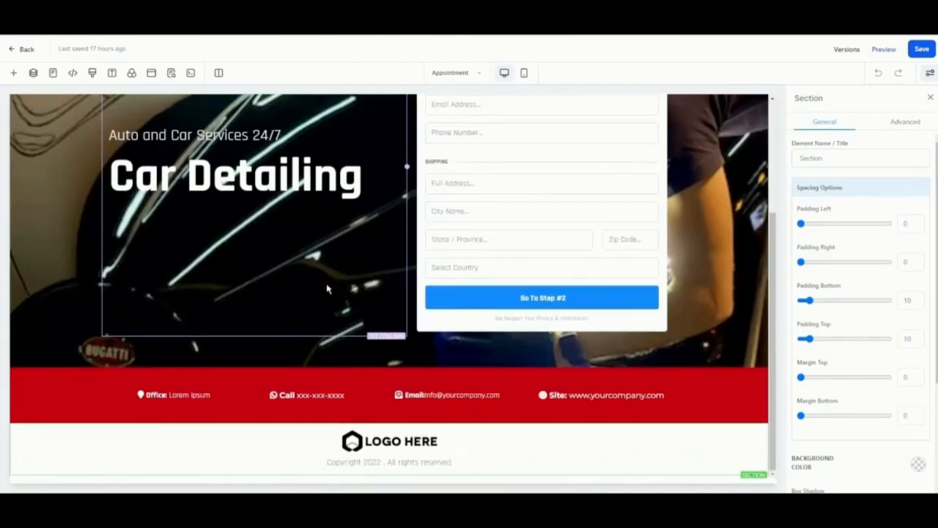
scroll(327, 289, "up", 4)
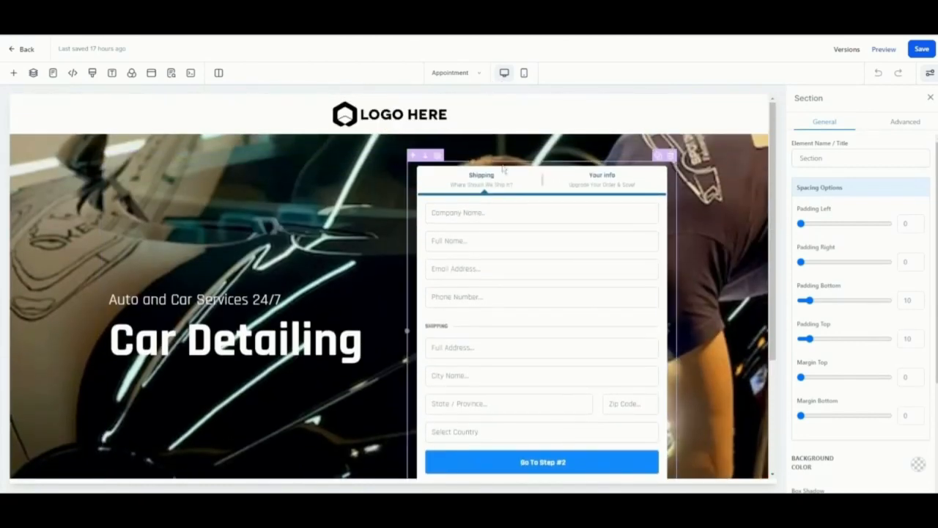
left_click(532, 186)
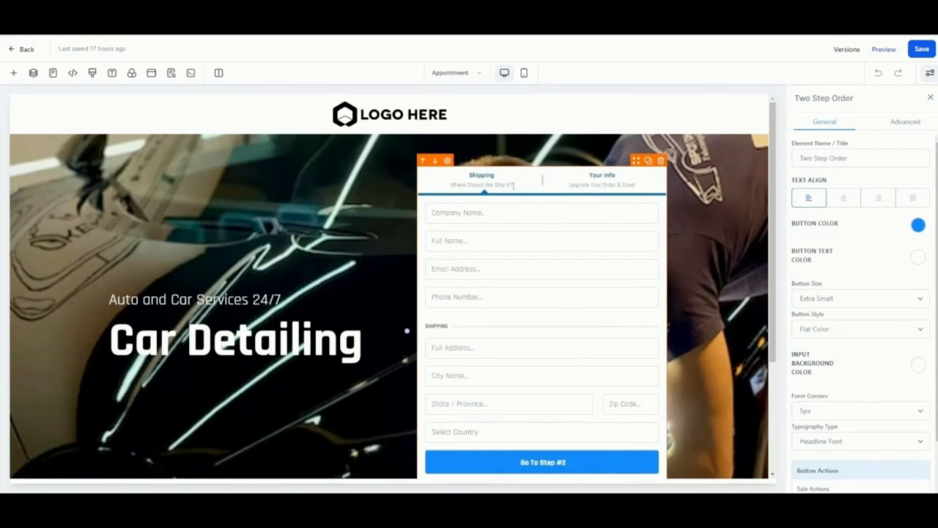
left_click(660, 162)
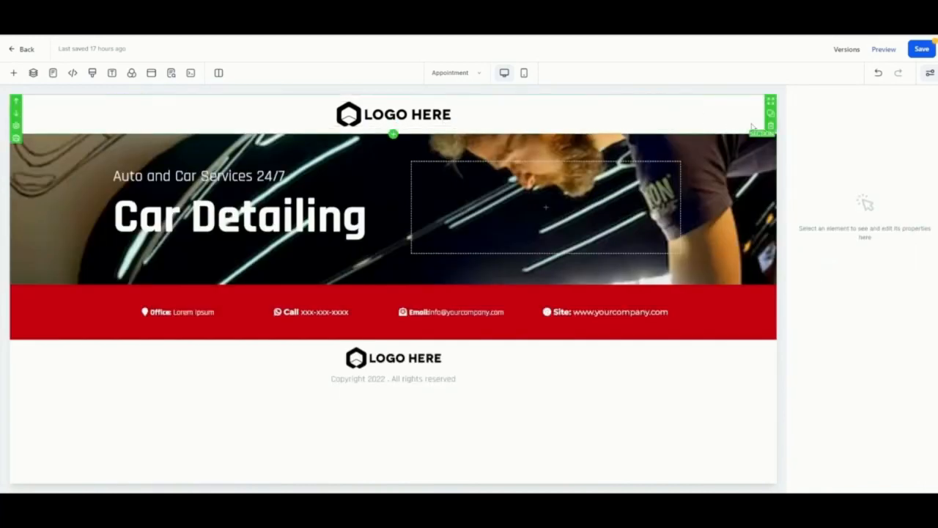
Step: Delete the placeholder logo header section and add the Funnel Header global section above the hero
left_click(770, 127)
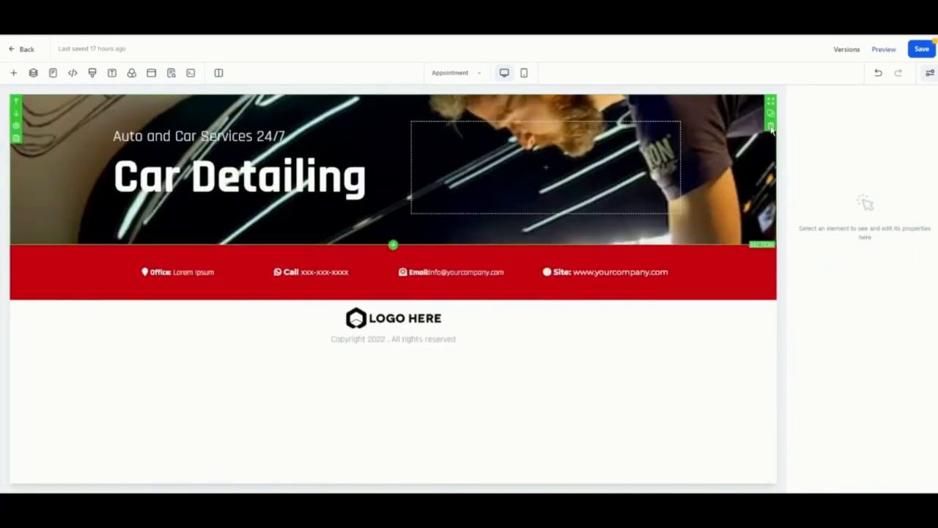
left_click(14, 73)
left_click(40, 158)
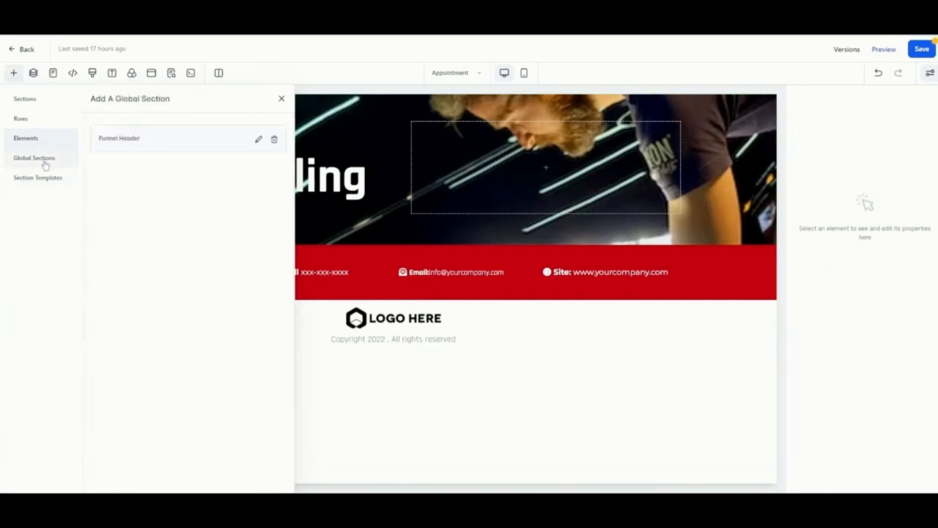
left_click_drag(149, 140, 477, 117)
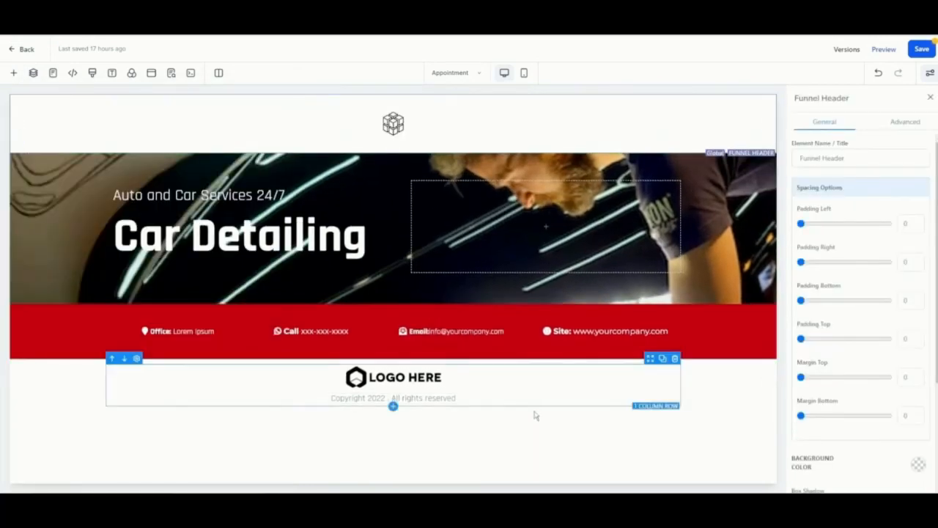
Step: Replace the footer logo with the cube logo at 100 px width and change the copyright year to 2024
left_click(423, 381)
scroll(903, 315, "down", 5)
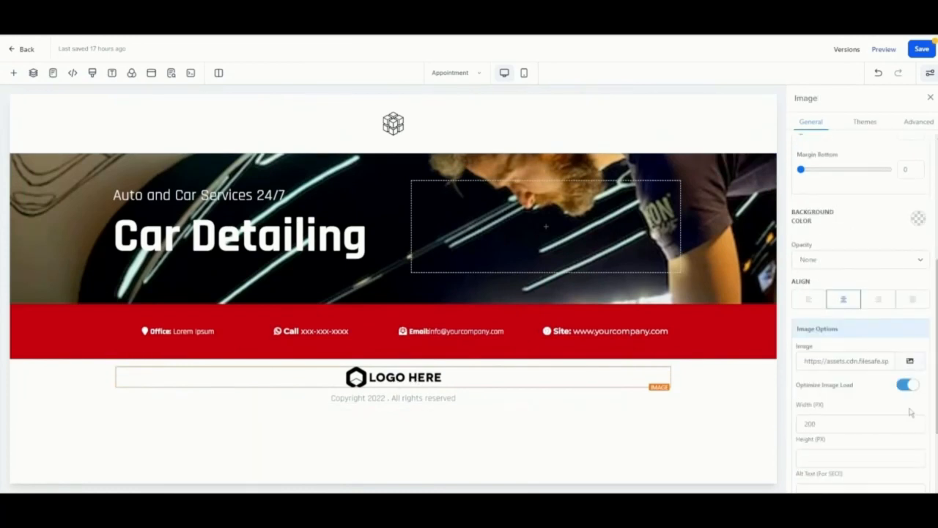
left_click(909, 263)
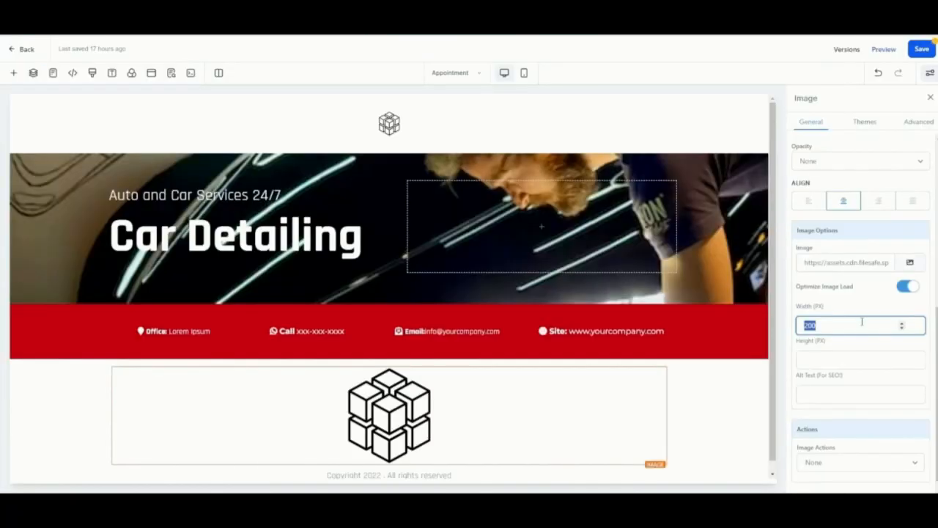
type("100")
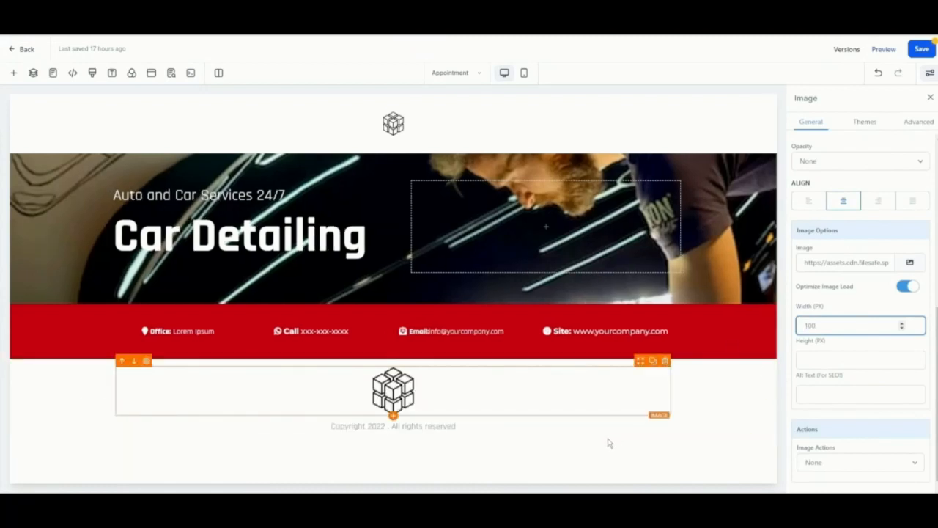
left_click_drag(385, 426, 381, 426)
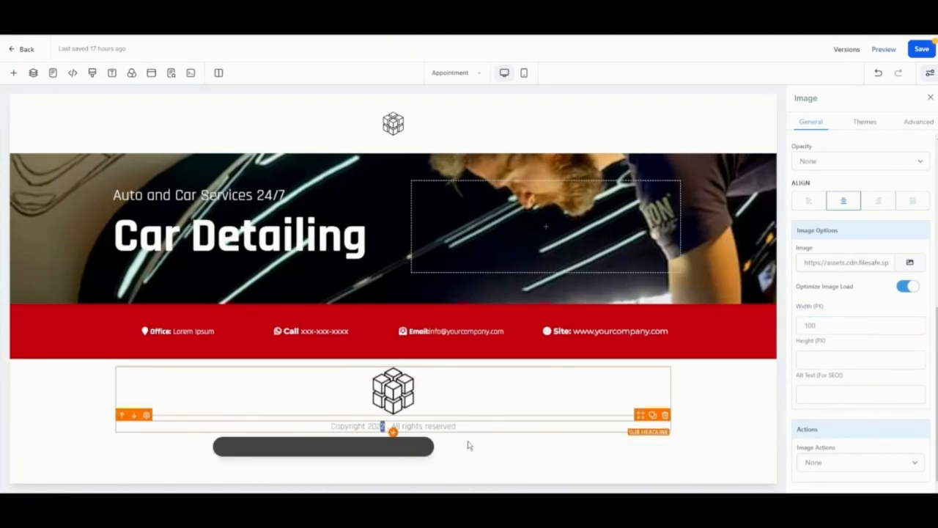
type("4")
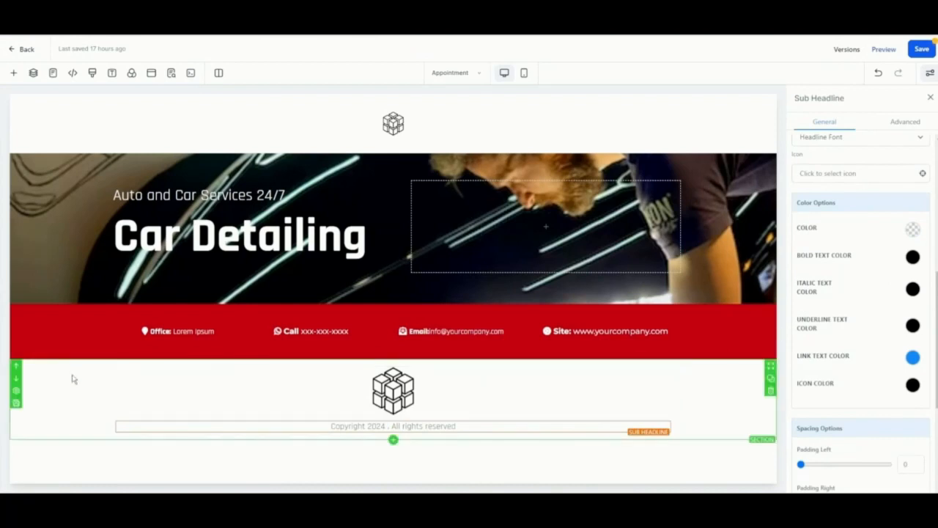
Step: Save the footer section as a global section named "Funnel Footer"
left_click(73, 380)
left_click(17, 403)
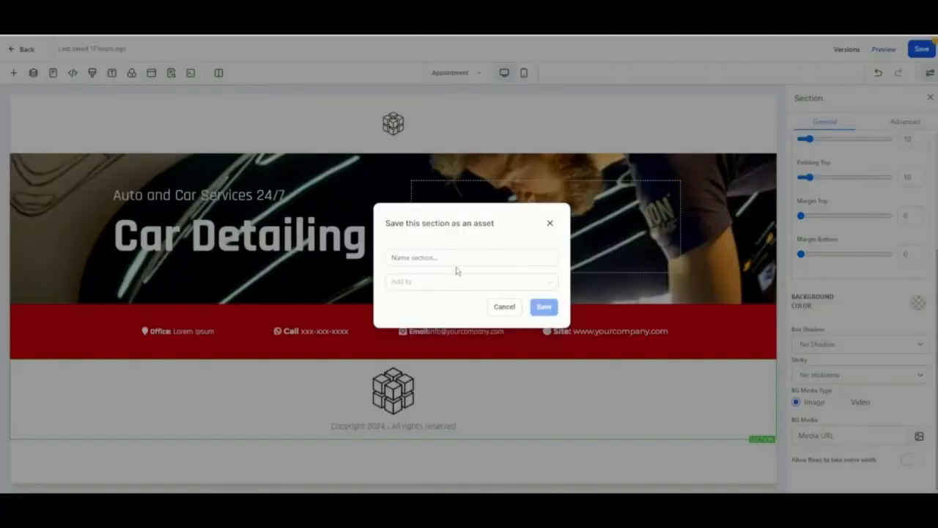
left_click(437, 257)
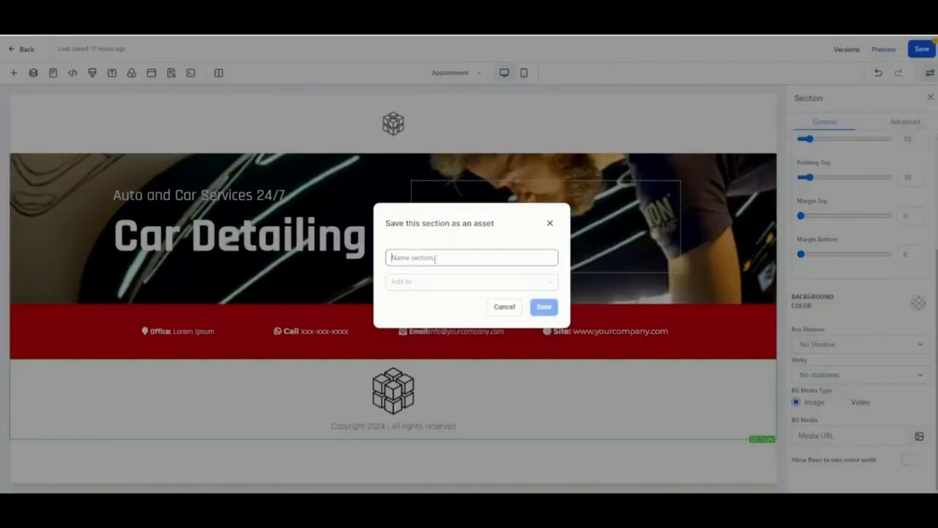
type("Funnel Footer")
left_click(545, 307)
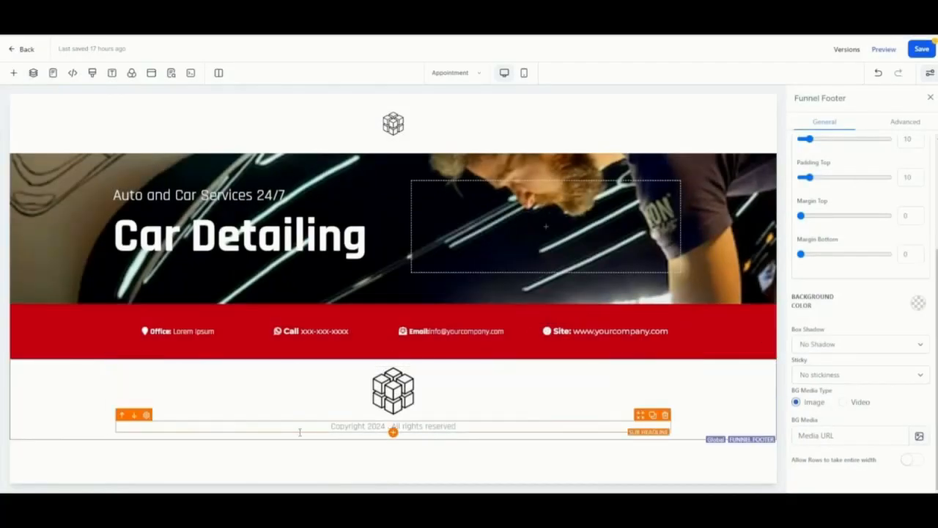
left_click(563, 229)
scroll(218, 359, "down", 3)
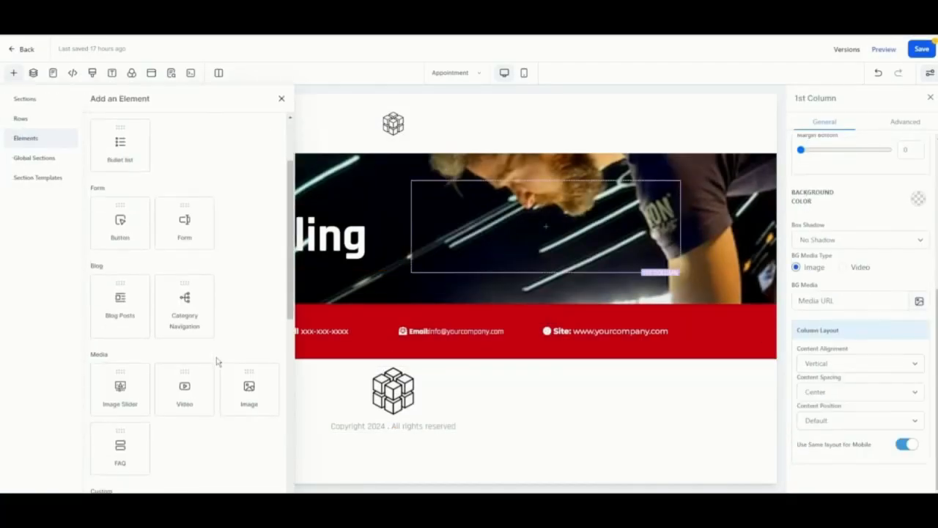
scroll(212, 346, "down", 1)
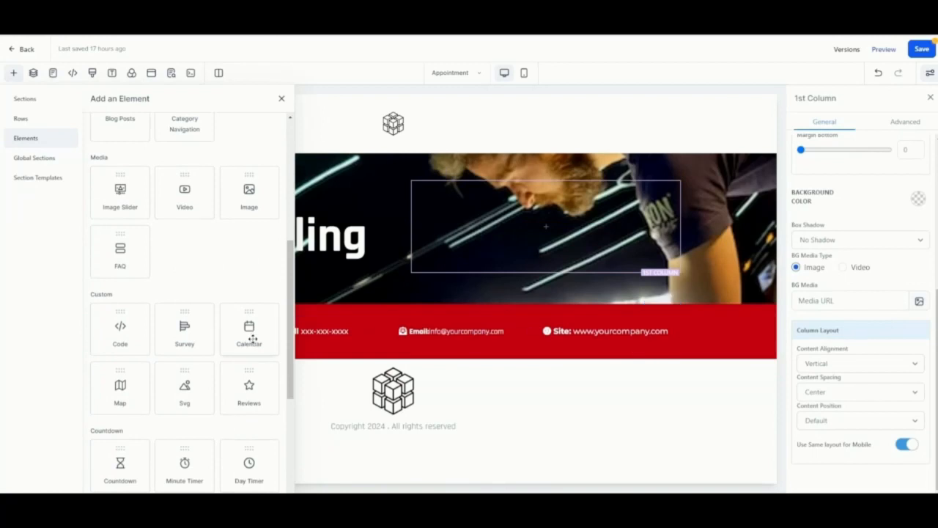
left_click(282, 100)
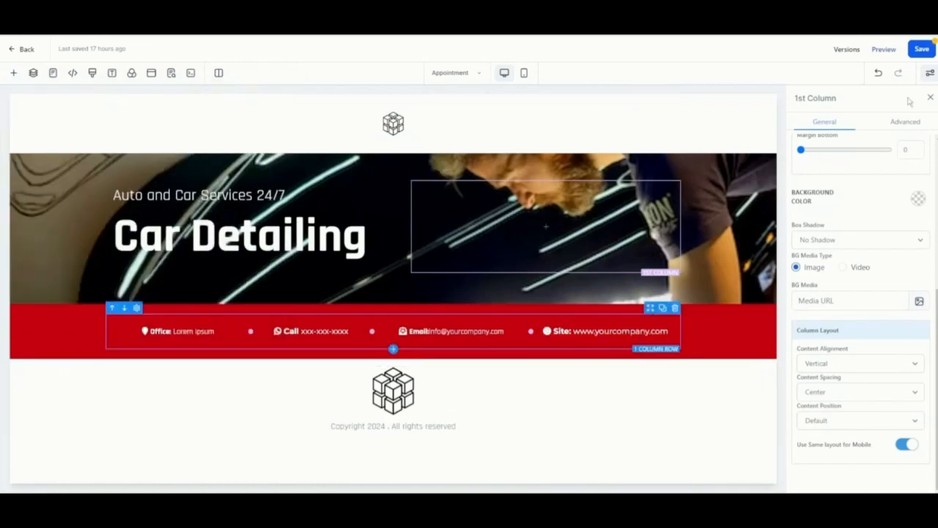
Step: Save the Appointment page and leave the page editor for the calendar settings
left_click(917, 49)
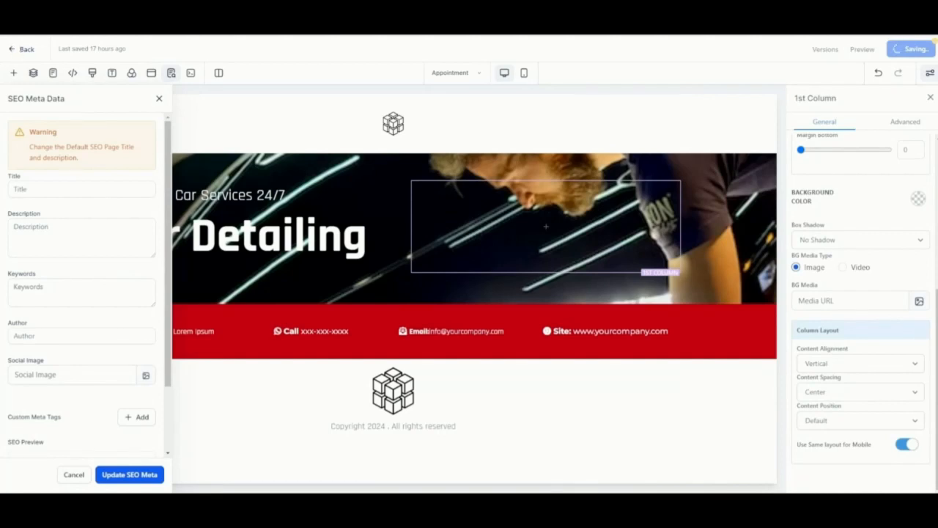
left_click(26, 49)
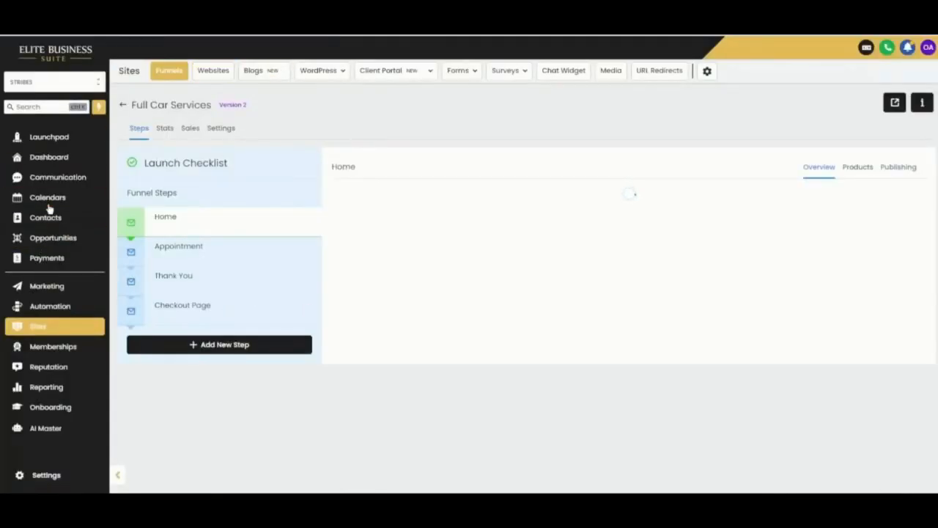
left_click(48, 198)
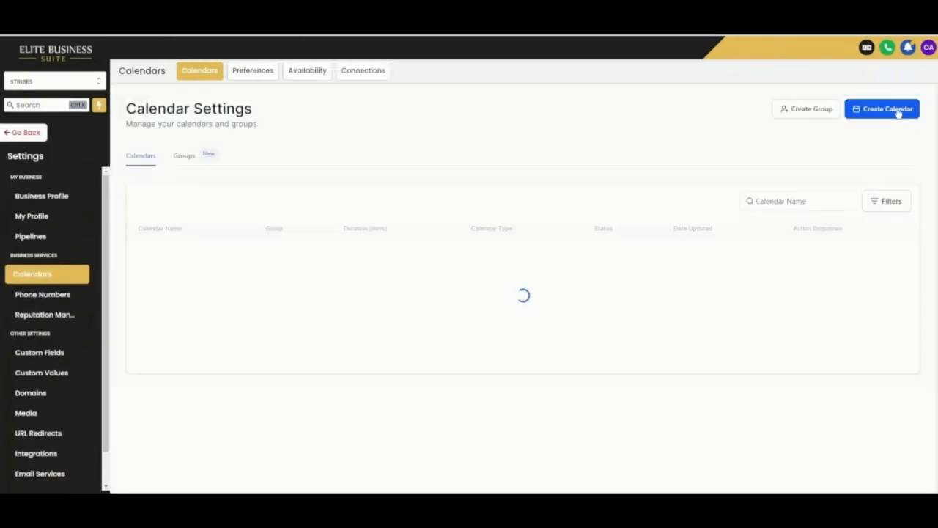
left_click(898, 113)
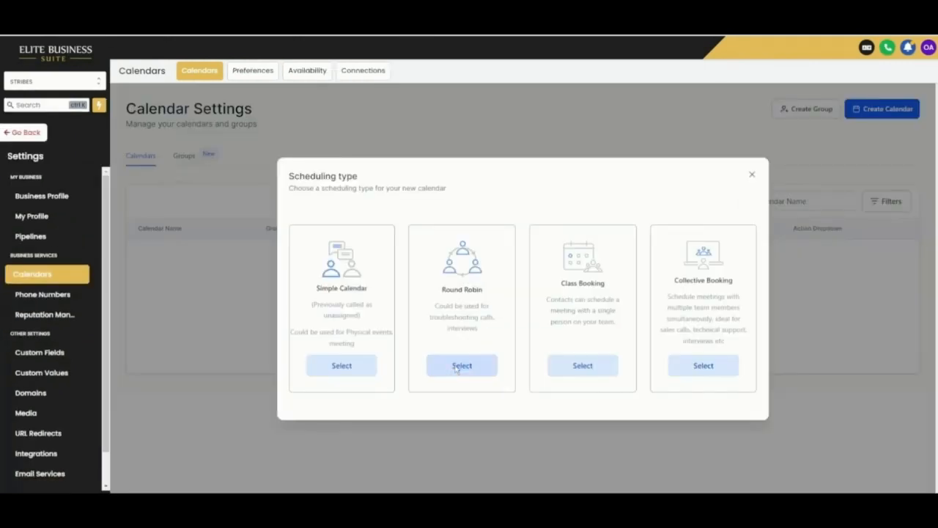
left_click(455, 368)
left_click(463, 139)
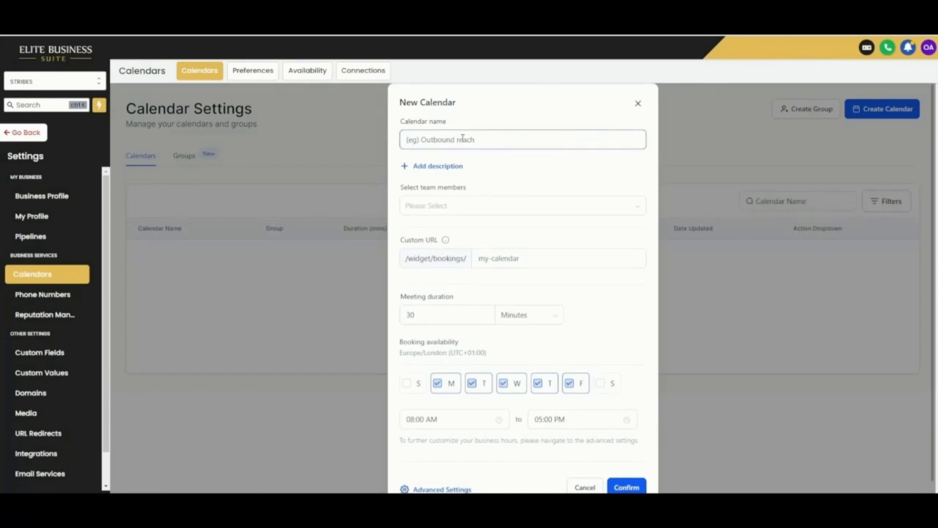
type("Car Detailing")
left_click(584, 487)
left_click(521, 344)
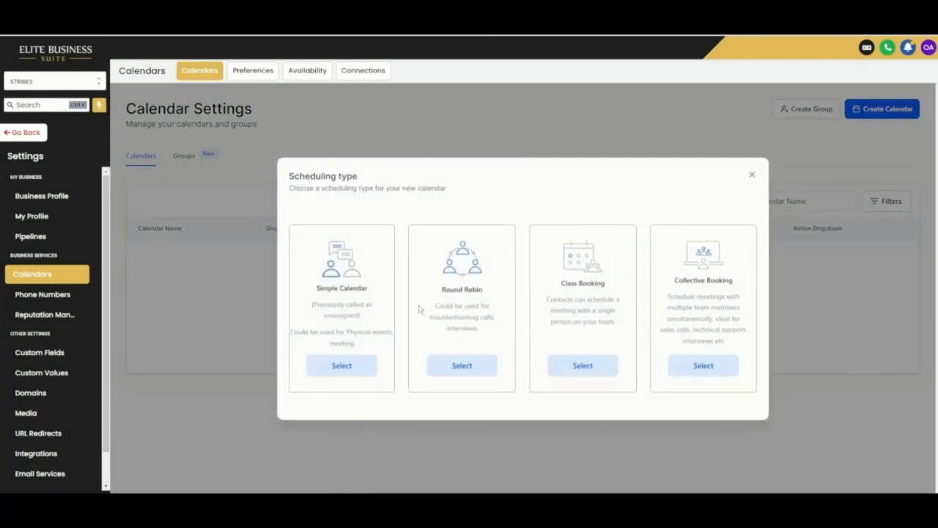
Step: Start a new Simple Calendar and name it "Car Detailing Appointment"
left_click(335, 369)
scroll(486, 327, "down", 2)
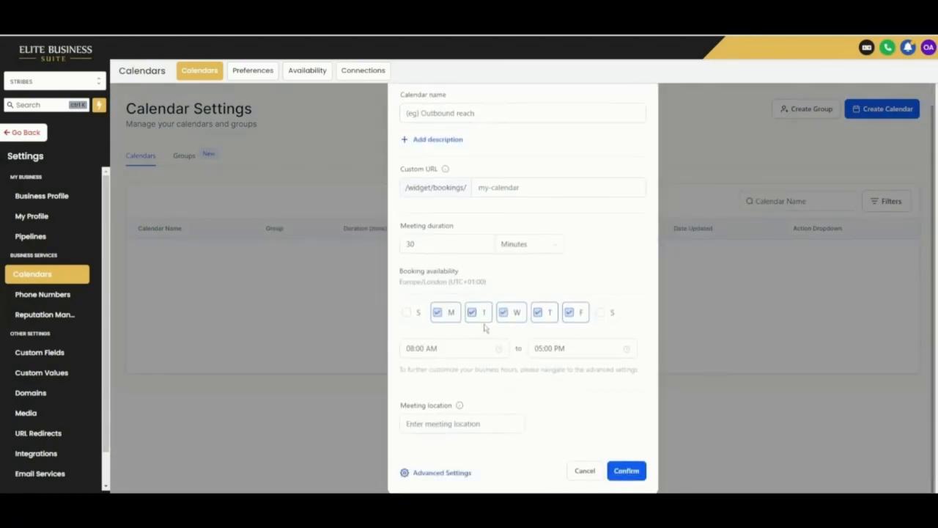
scroll(486, 327, "up", 2)
left_click(464, 138)
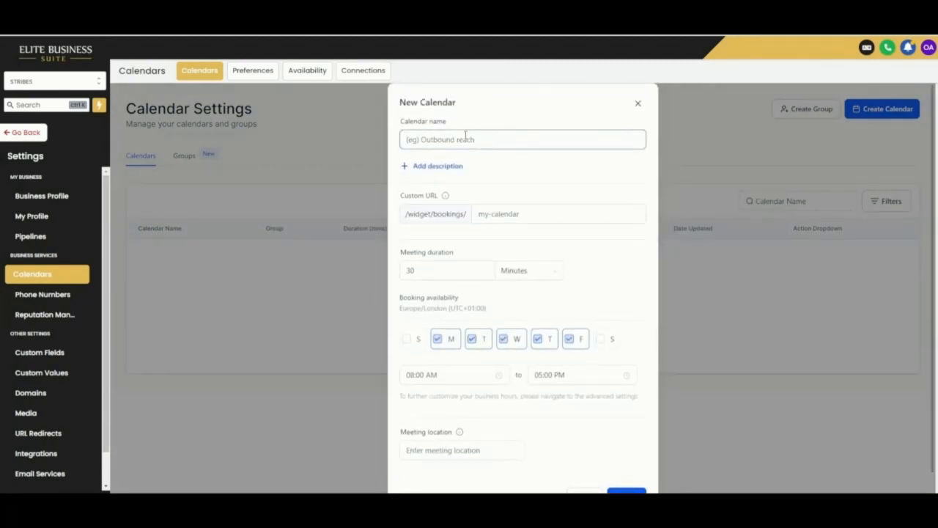
type("Car Detailing Appointment")
Step: Set the calendar's custom URL to "cardetailinga" and create the calendar with no meeting location
left_click(536, 212)
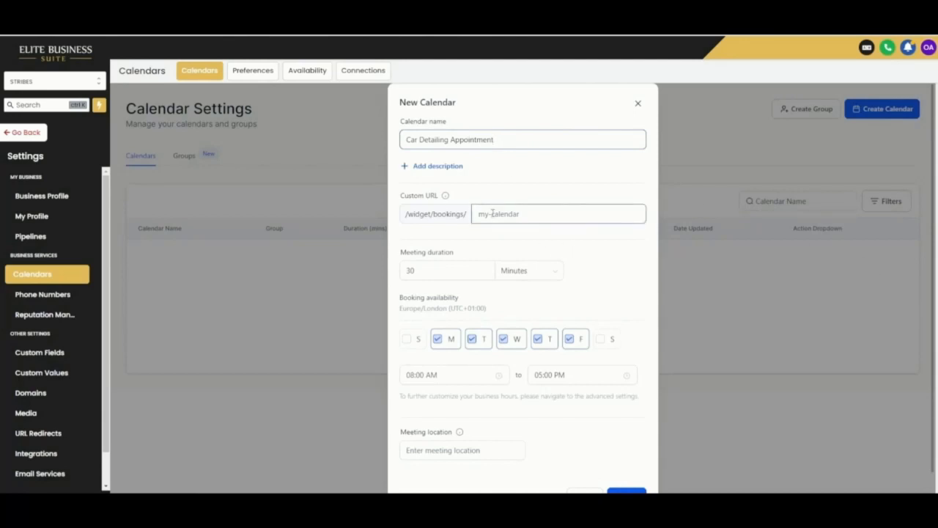
left_click(570, 213)
type("cardetailinga")
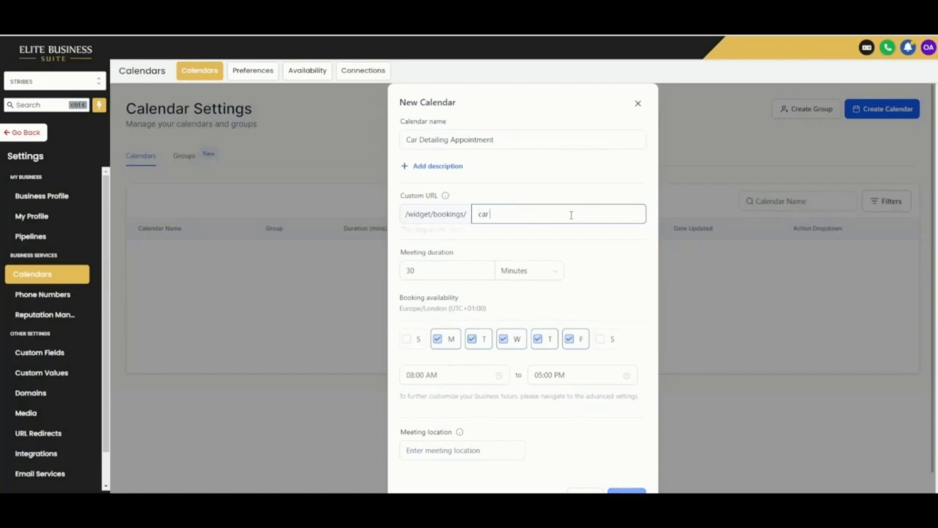
scroll(454, 331, "down", 1)
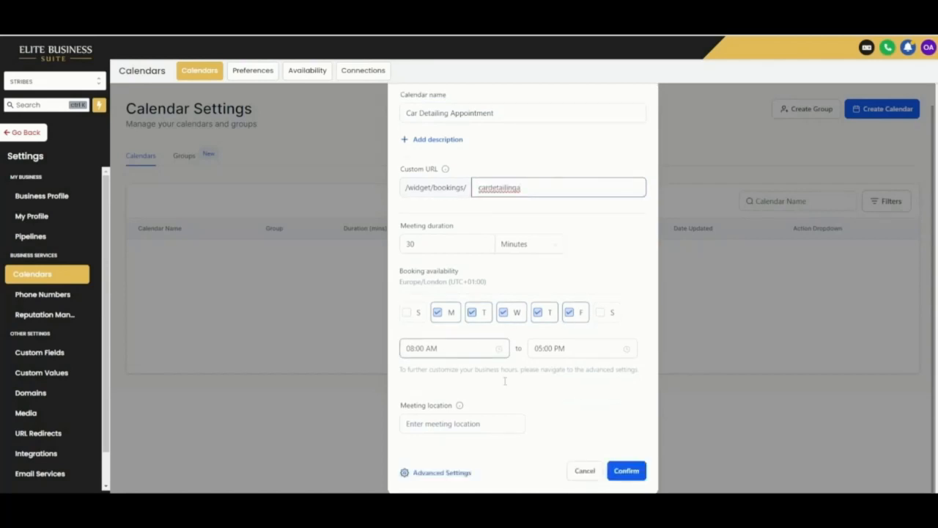
left_click(476, 423)
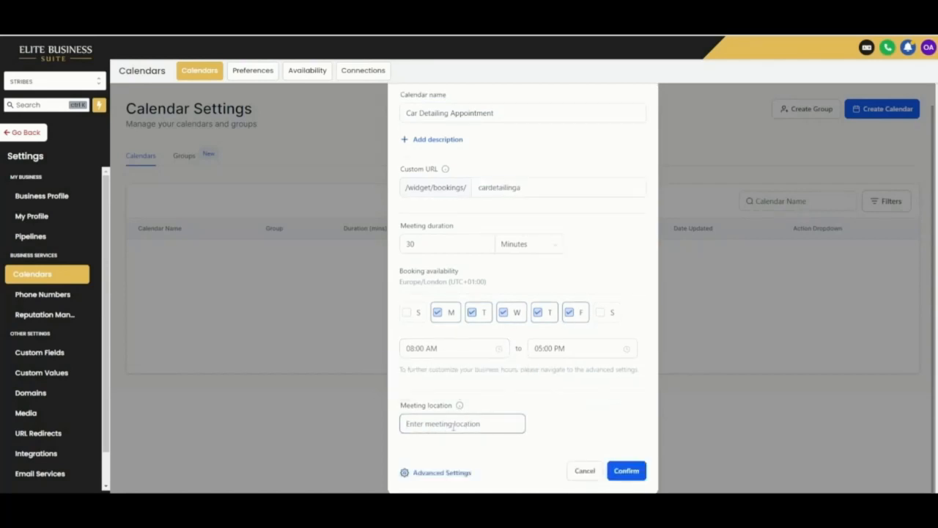
left_click(624, 472)
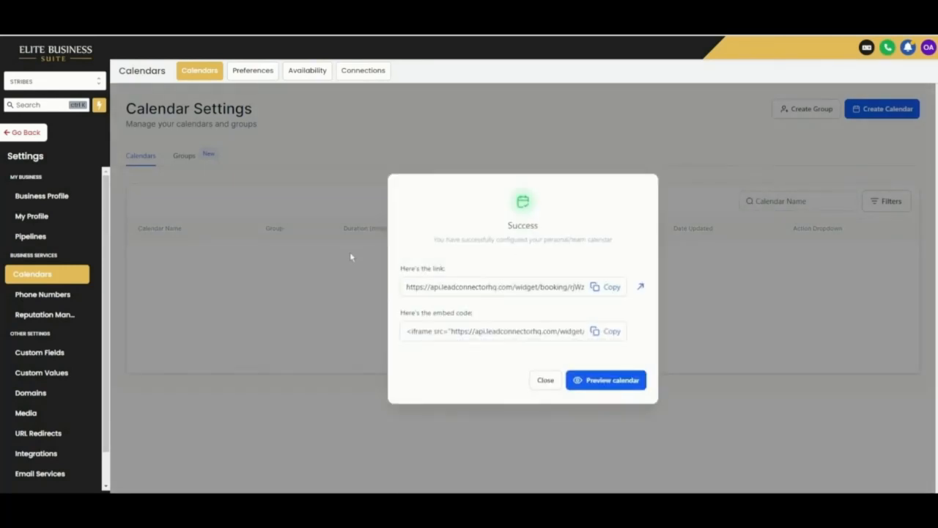
left_click(546, 382)
left_click(816, 256)
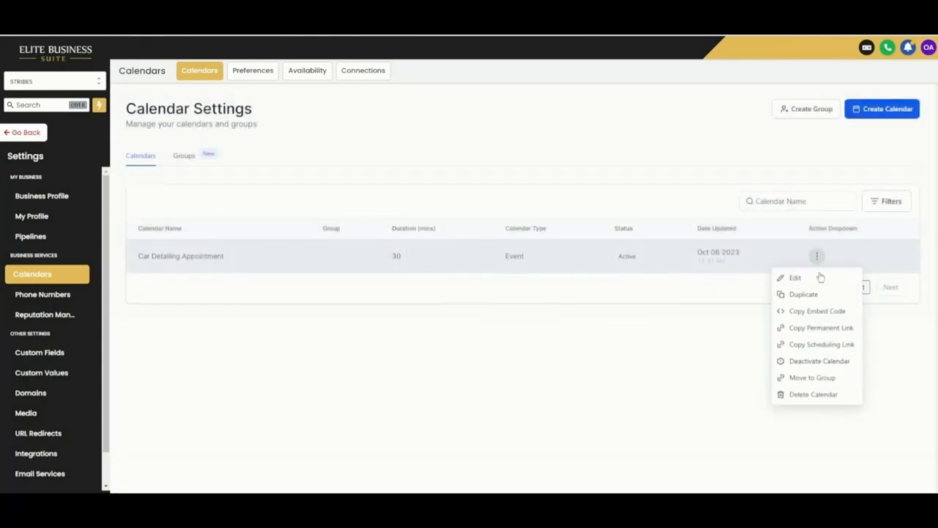
left_click(418, 327)
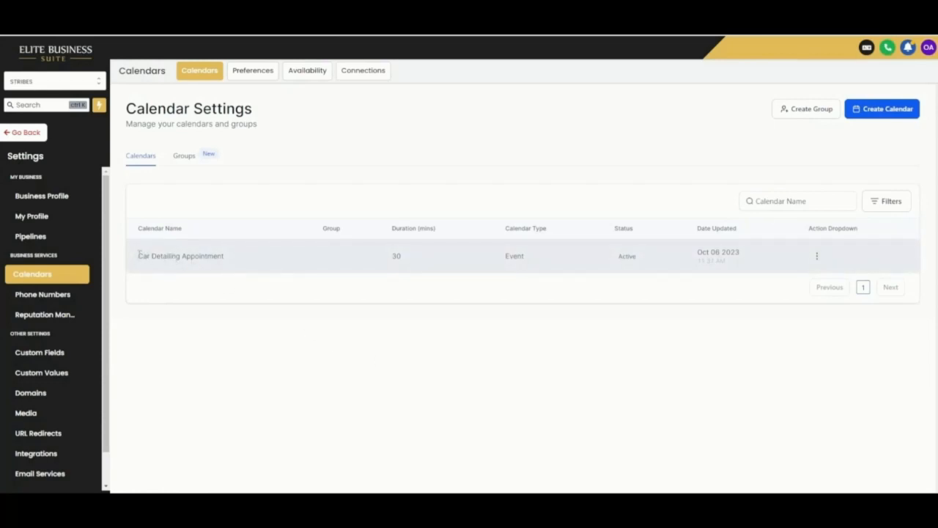
left_click_drag(139, 253, 231, 258)
left_click(232, 337)
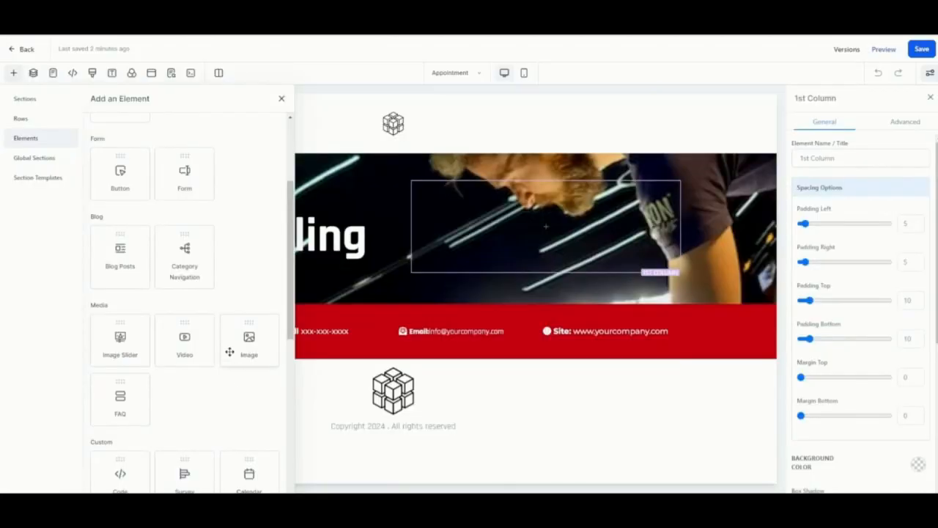
Step: Add a Calendar element to the empty hero column of the Appointment page and assign it the Car Detailing Appointment calendar
scroll(192, 304, "down", 3)
left_click_drag(249, 376, 554, 249)
left_click(422, 224)
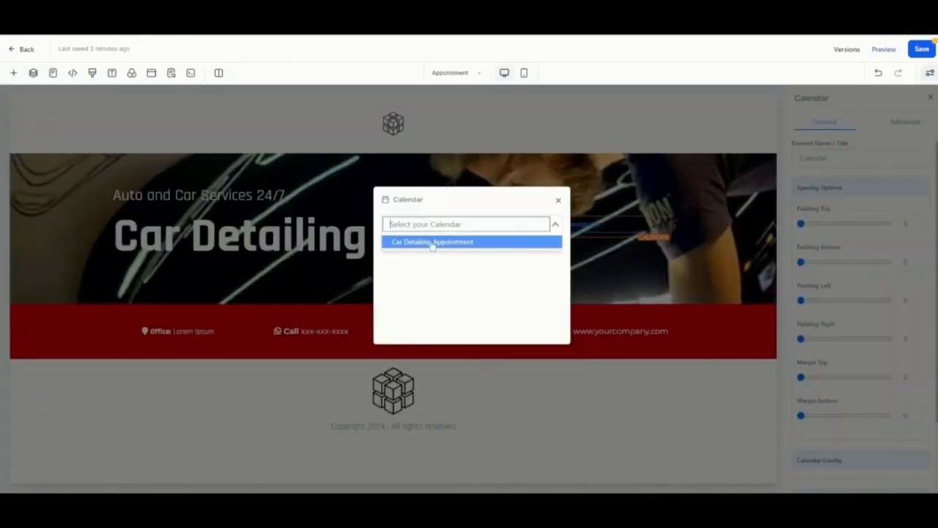
left_click(432, 243)
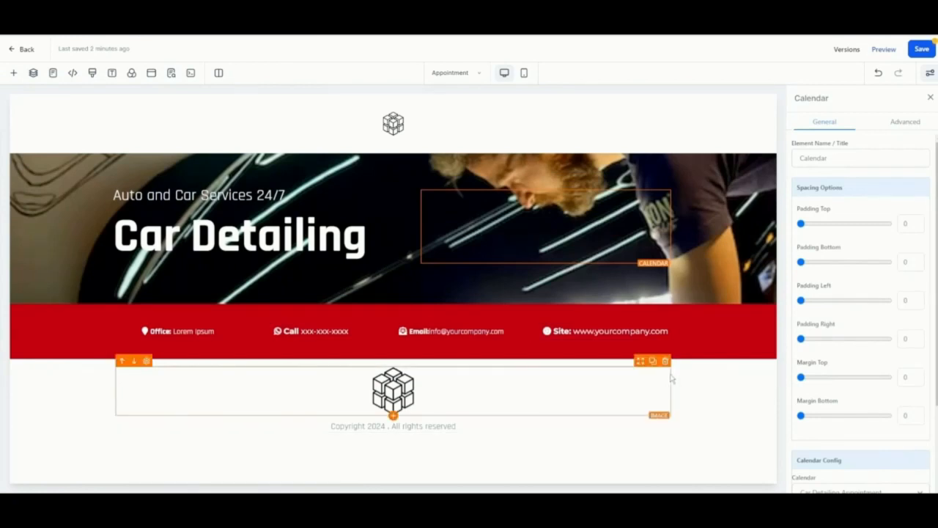
Step: Try to narrow the hero's headline column to give the calendar column more width
scroll(572, 384, "down", 3)
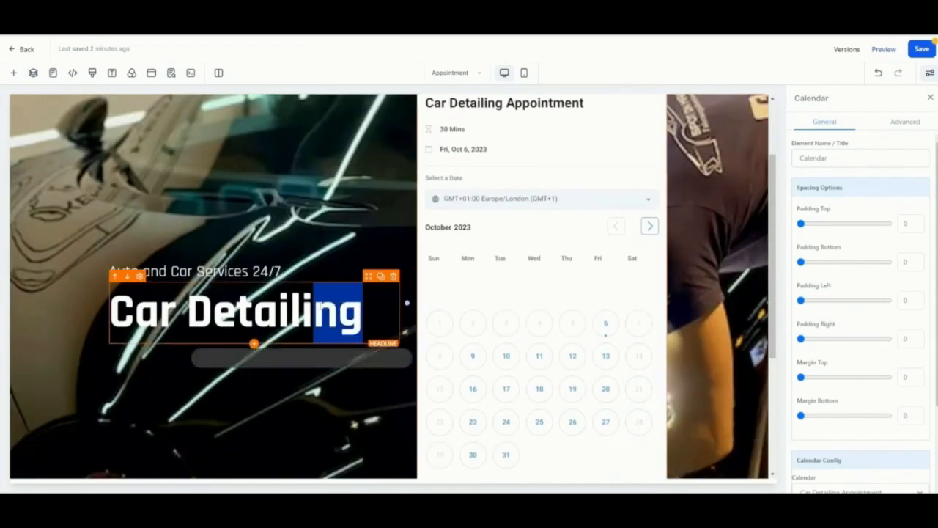
left_click(390, 305)
left_click_drag(407, 302, 289, 303)
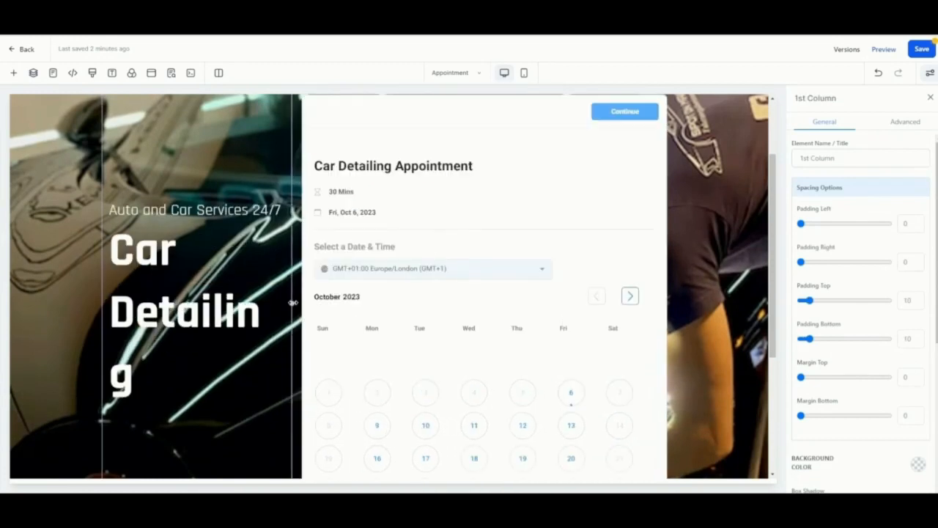
scroll(242, 322, "up", 3)
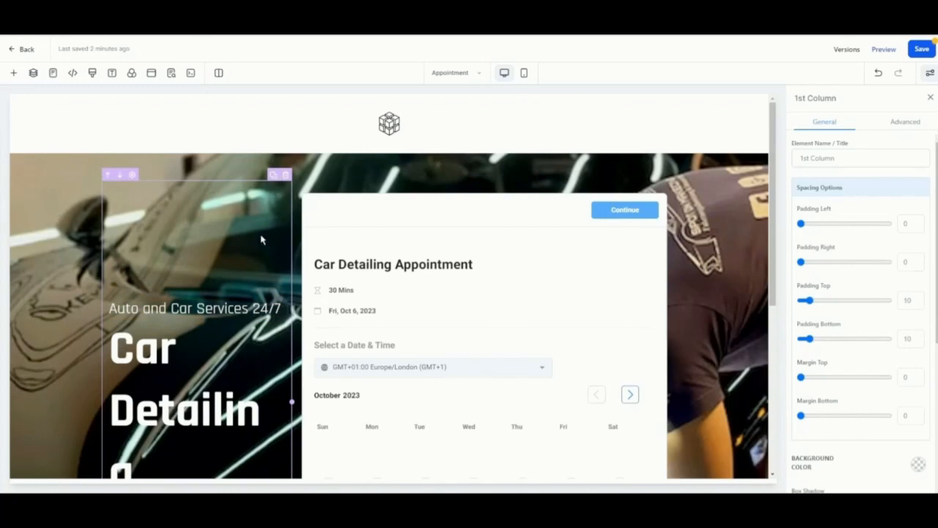
Step: Move the calendar into a new row below the Car Detailing headline and delete the empty column beside it
scroll(364, 179, "down", 5)
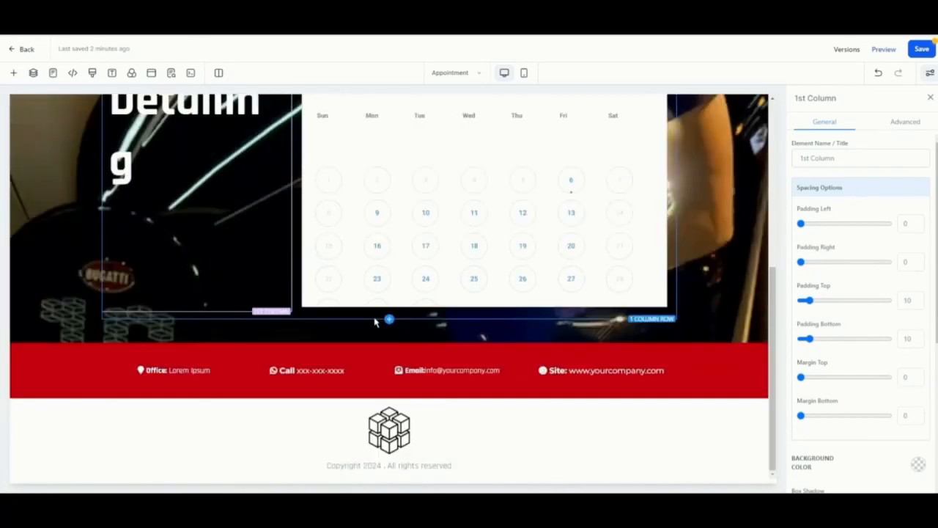
left_click(390, 318)
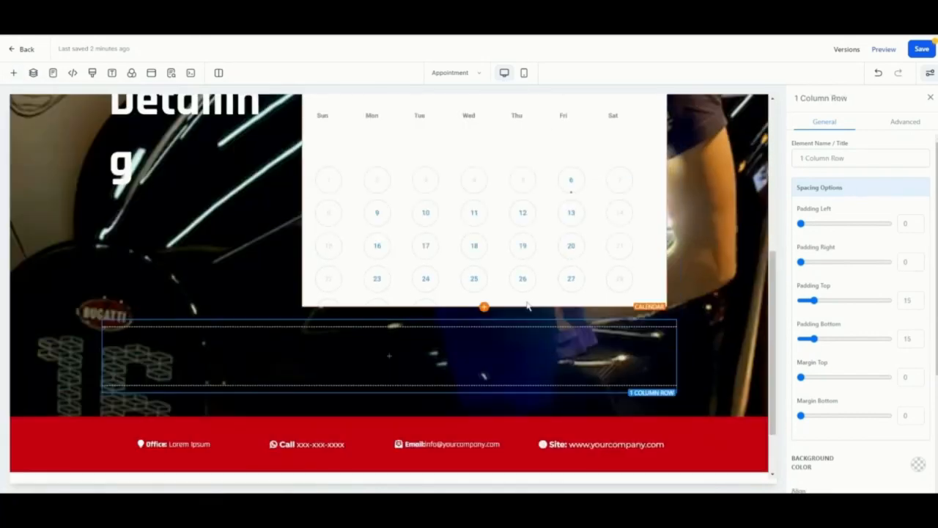
scroll(514, 211, "up", 3)
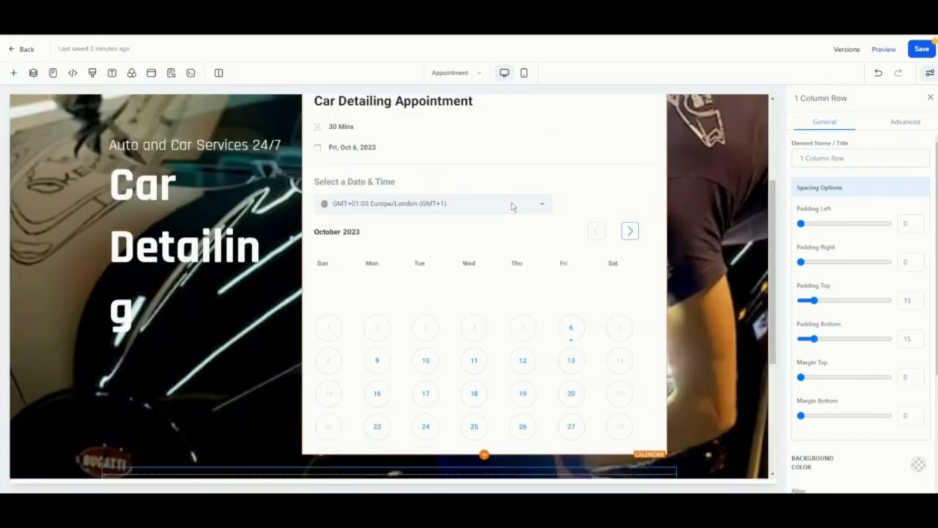
scroll(603, 170, "up", 2)
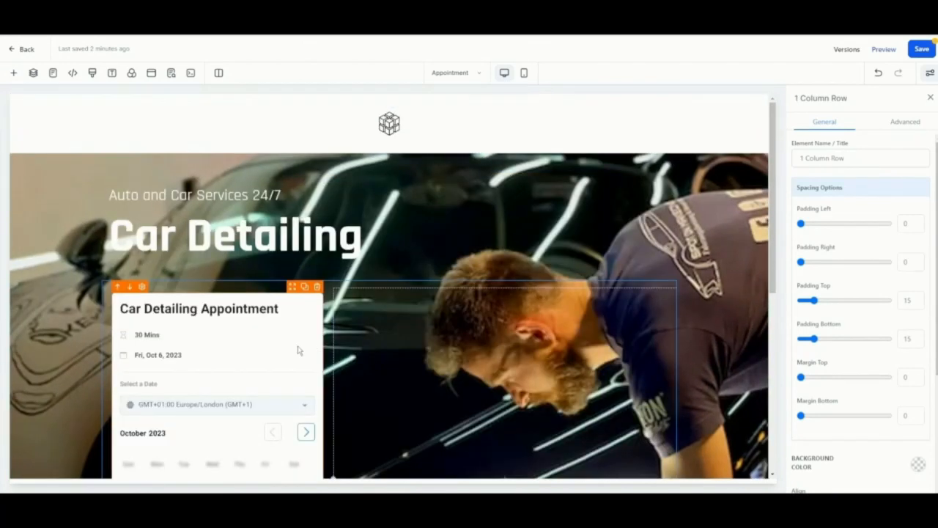
scroll(299, 349, "down", 1)
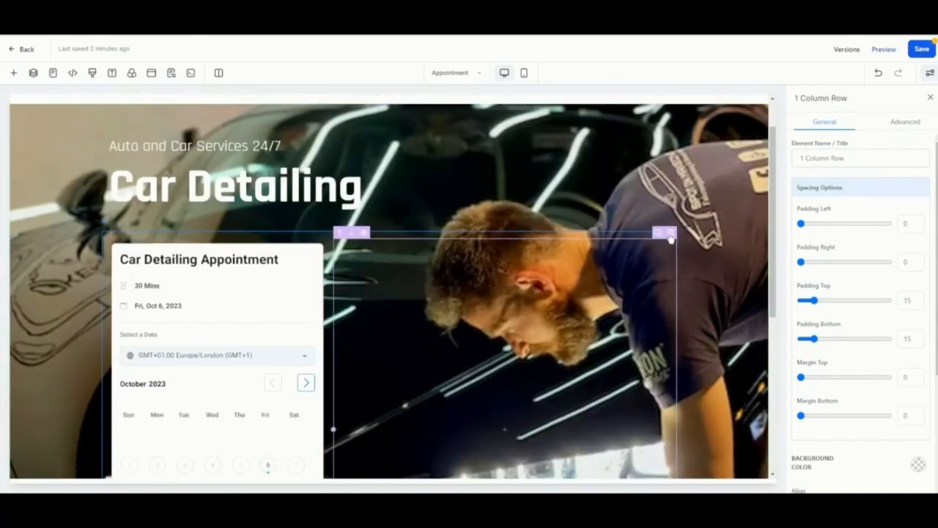
left_click(669, 235)
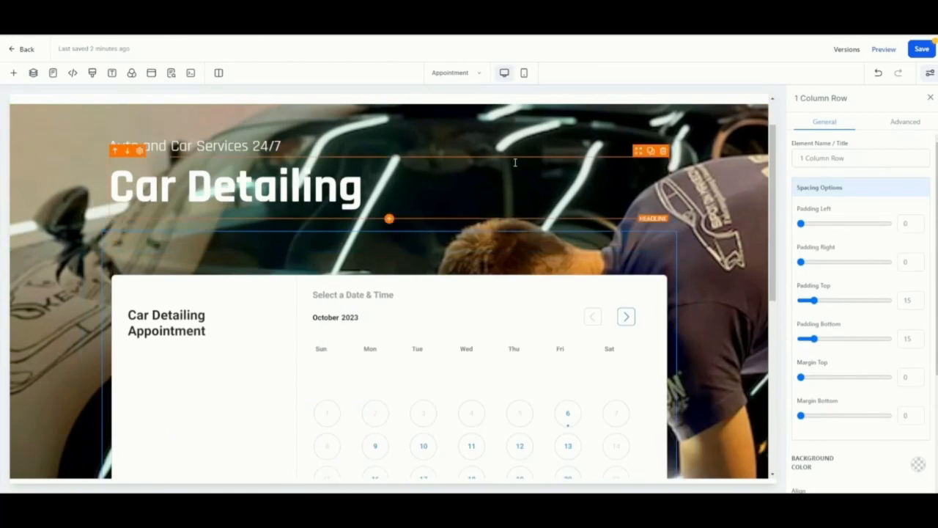
Step: Set the top and bottom padding of the headline row above the calendar to 0
left_click(305, 250)
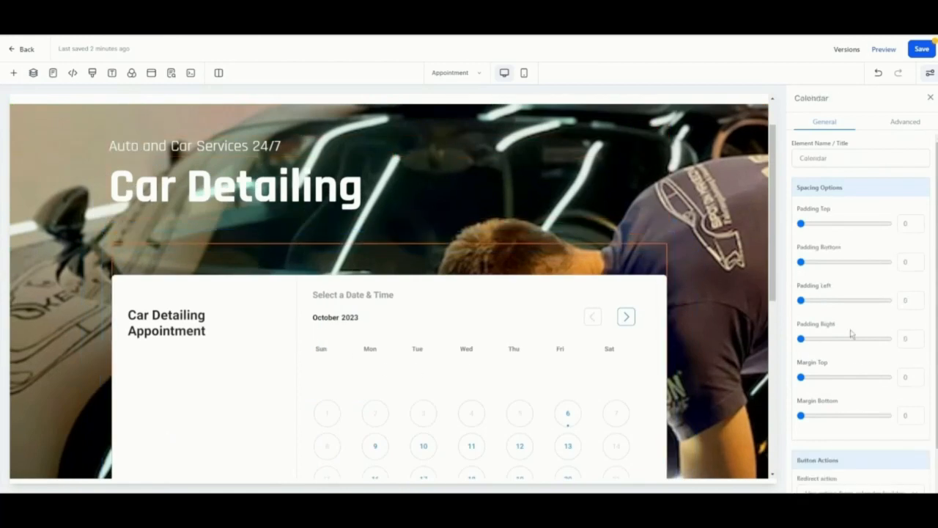
scroll(835, 406, "down", 2)
left_click(484, 233)
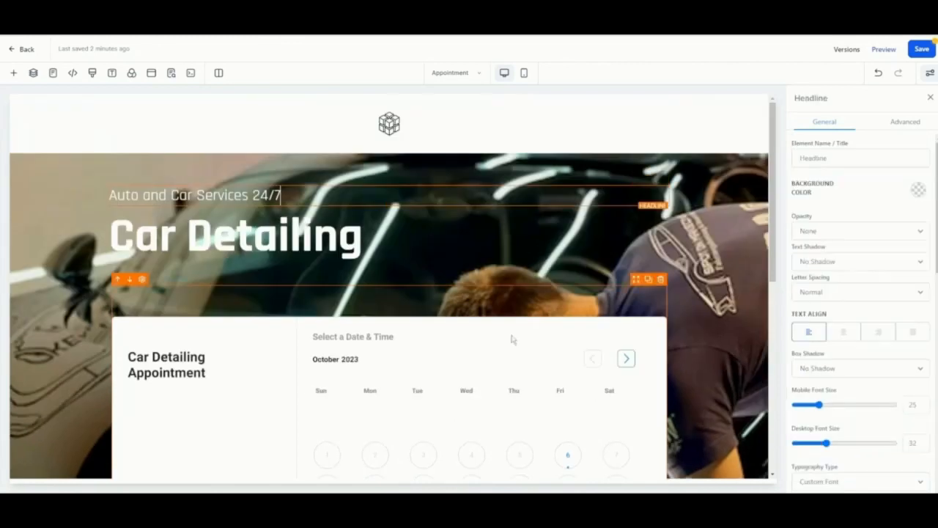
scroll(521, 346, "down", 4)
scroll(433, 384, "down", 2)
scroll(501, 383, "up", 2)
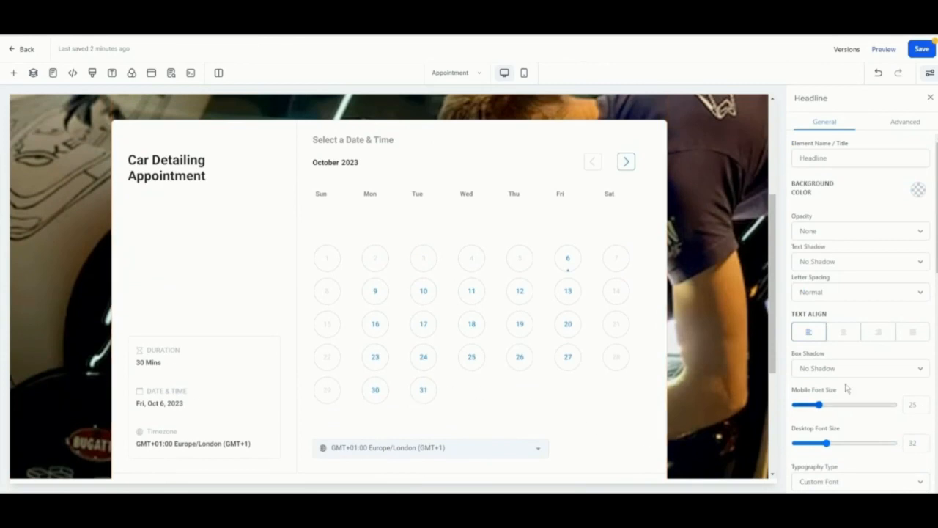
scroll(880, 385, "down", 5)
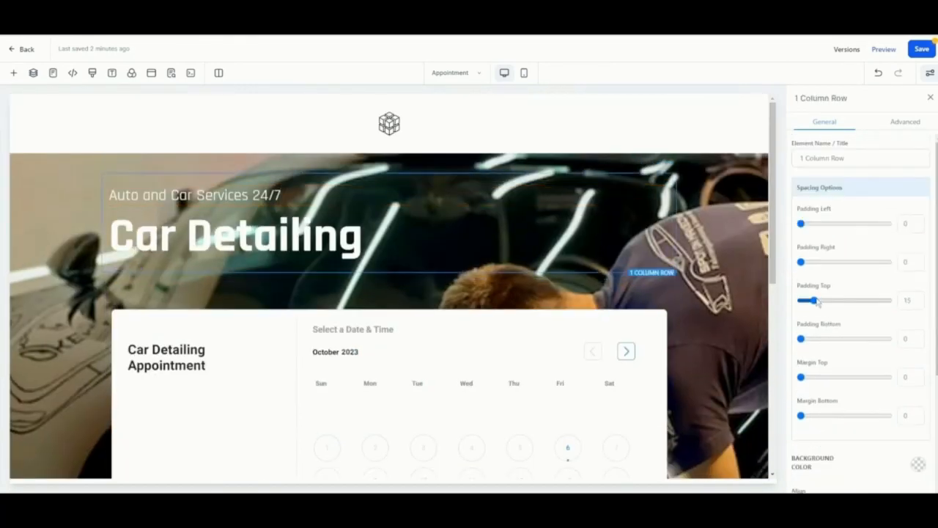
left_click_drag(815, 302, 801, 300)
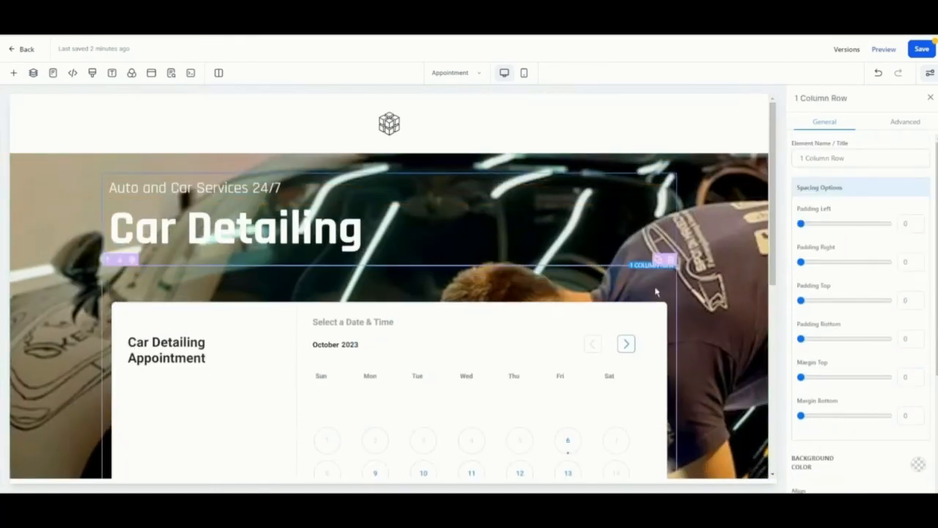
Step: Save the Appointment page and check its hero and calendar layout in mobile view
scroll(415, 359, "down", 4)
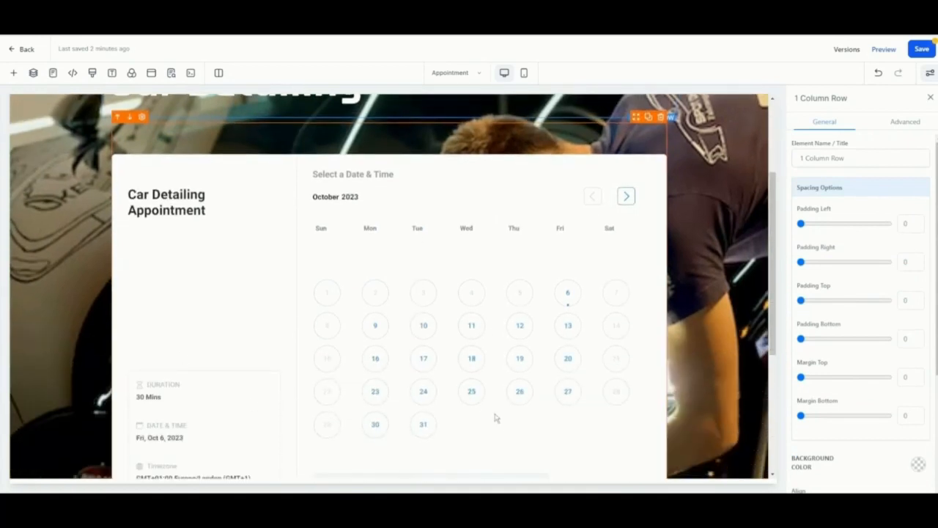
scroll(495, 417, "up", 4)
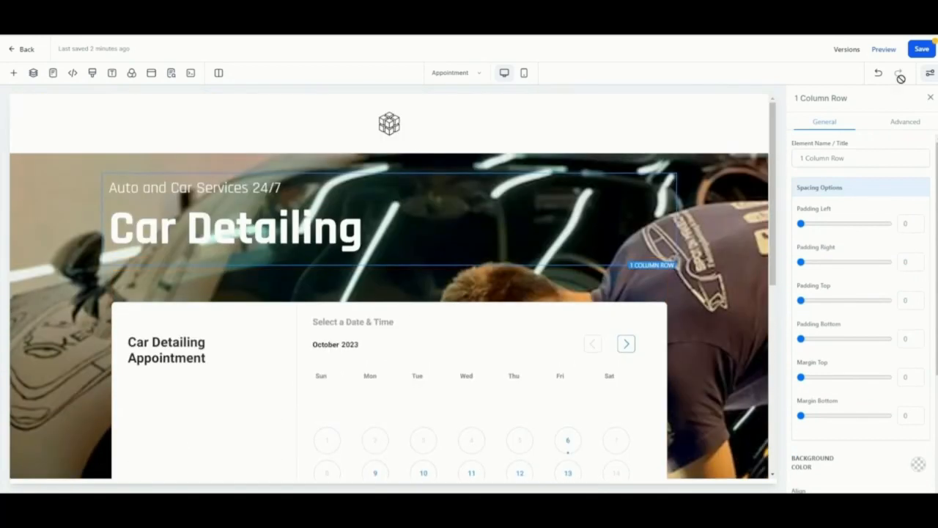
left_click(923, 52)
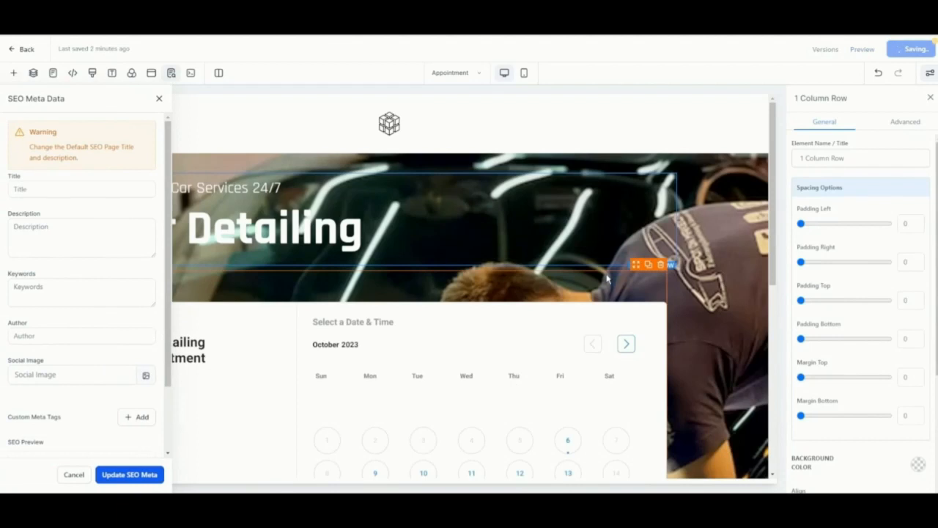
left_click(524, 73)
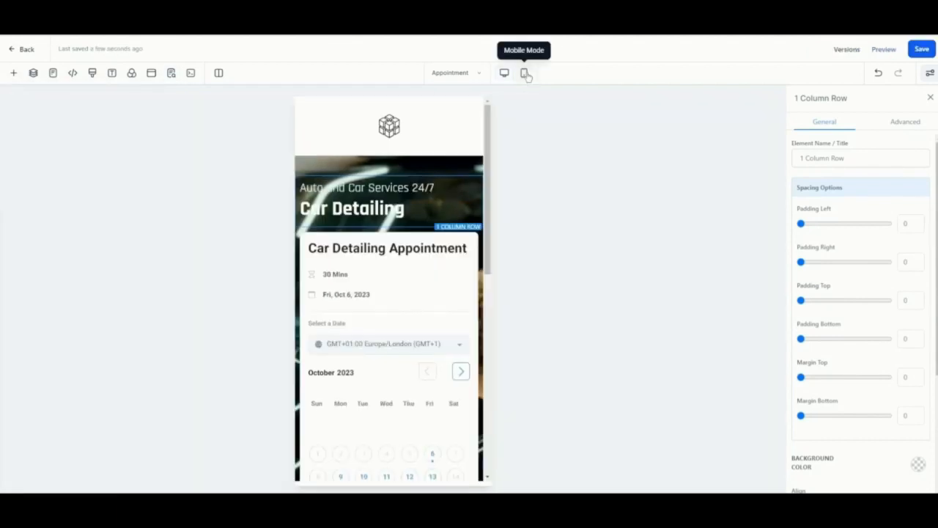
scroll(446, 293, "down", 3)
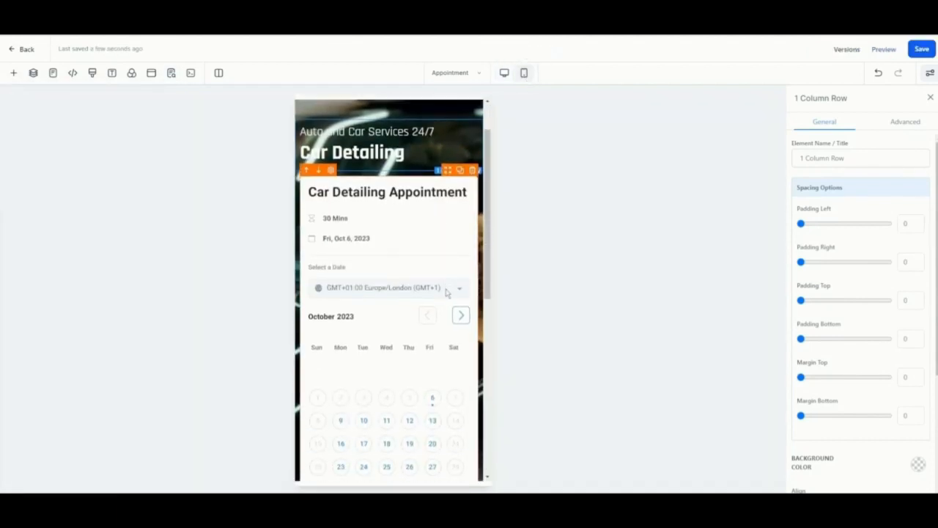
scroll(445, 293, "down", 5)
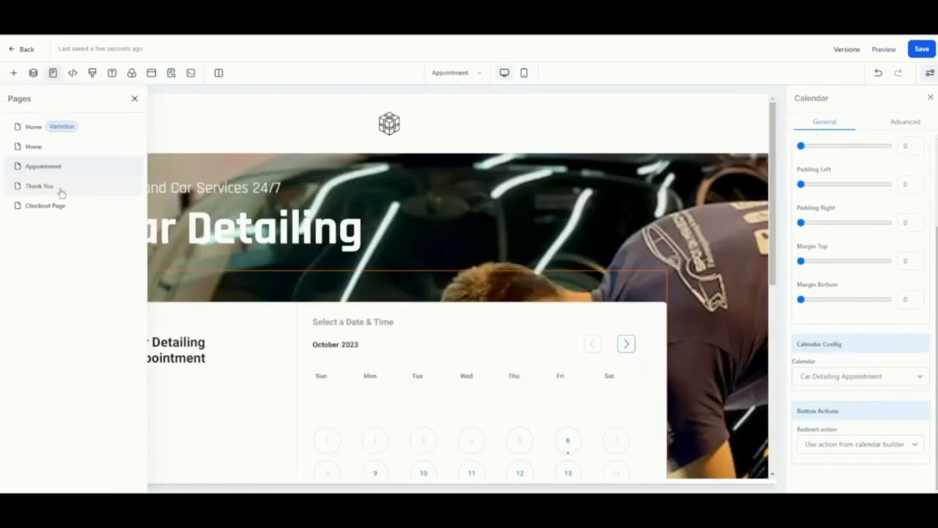
Step: Open the funnel's Thank You page and change the hero subheadline to "Thank You For Booking Your Appointment"
left_click(61, 189)
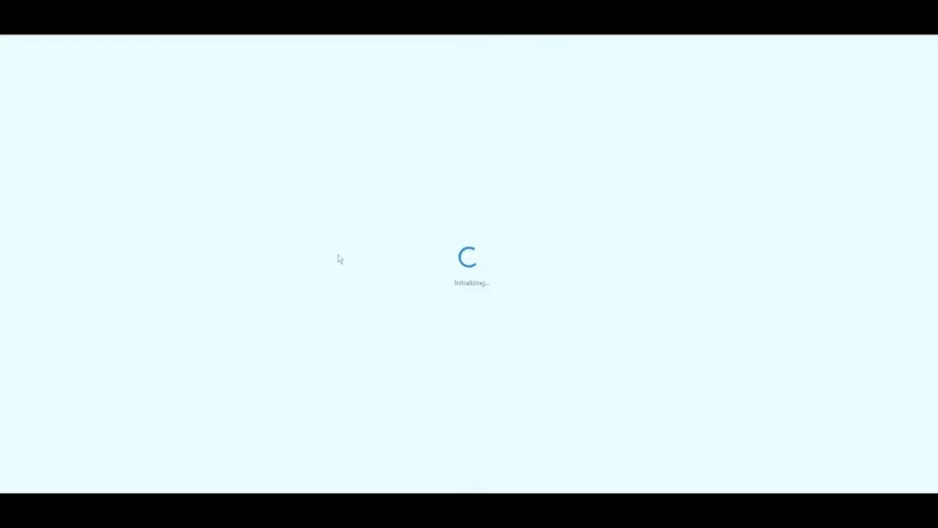
type("Booking ")
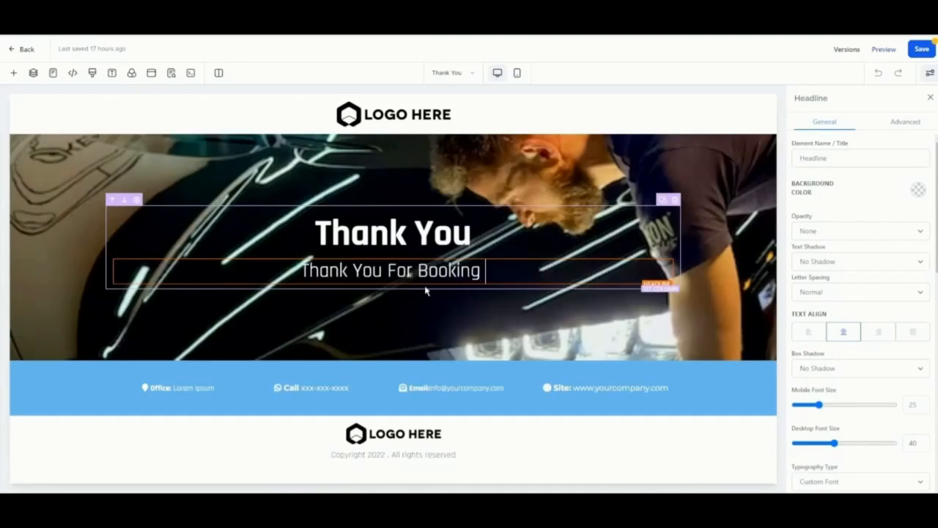
type("Your Appointment")
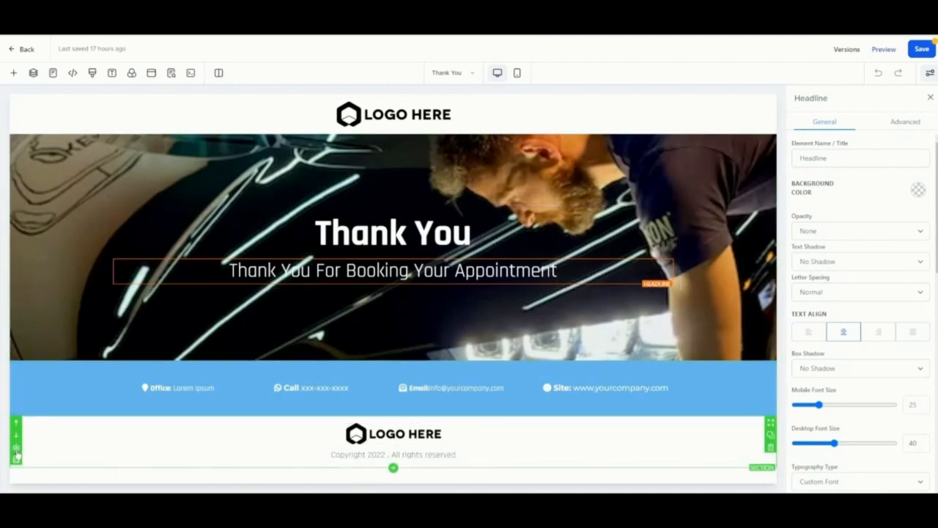
Step: Replace the Thank You page's existing header and footer with the global Funnel Header and Funnel Footer sections
left_click(16, 458)
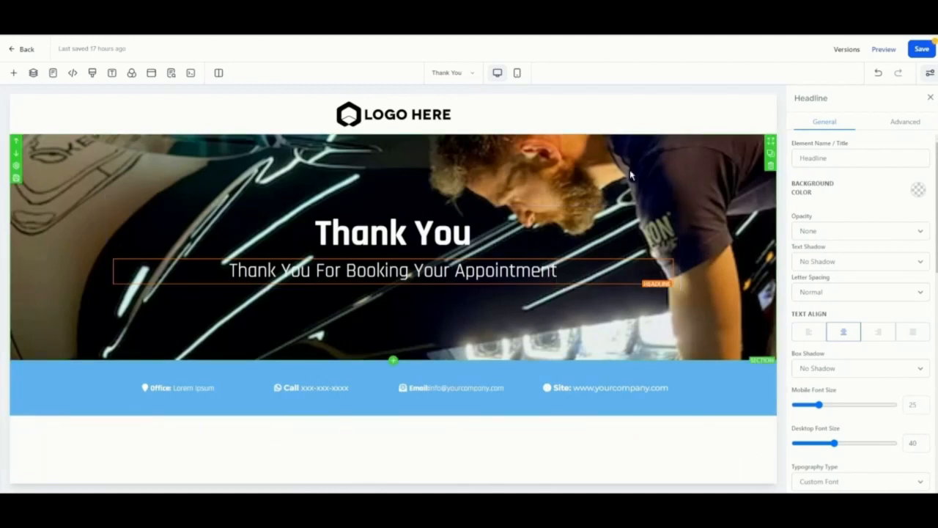
left_click(771, 125)
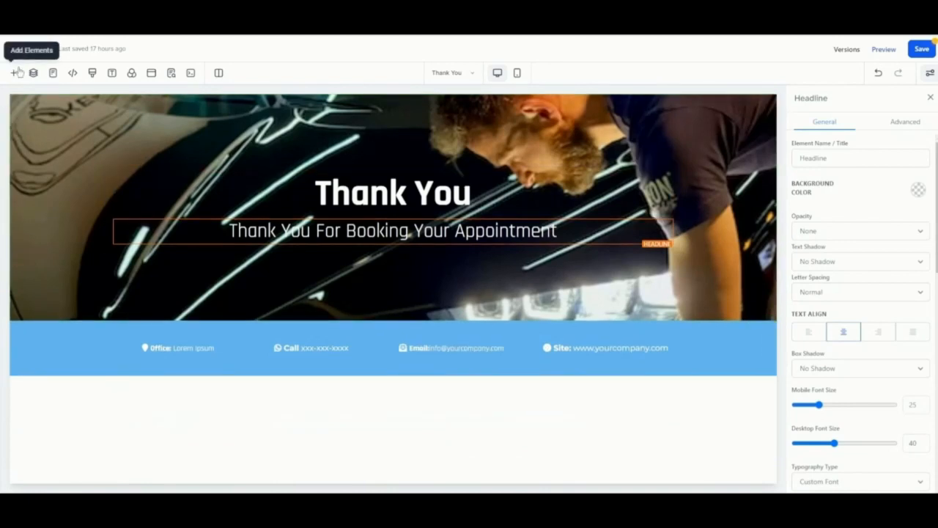
left_click(13, 72)
left_click(29, 158)
left_click_drag(220, 139, 467, 413)
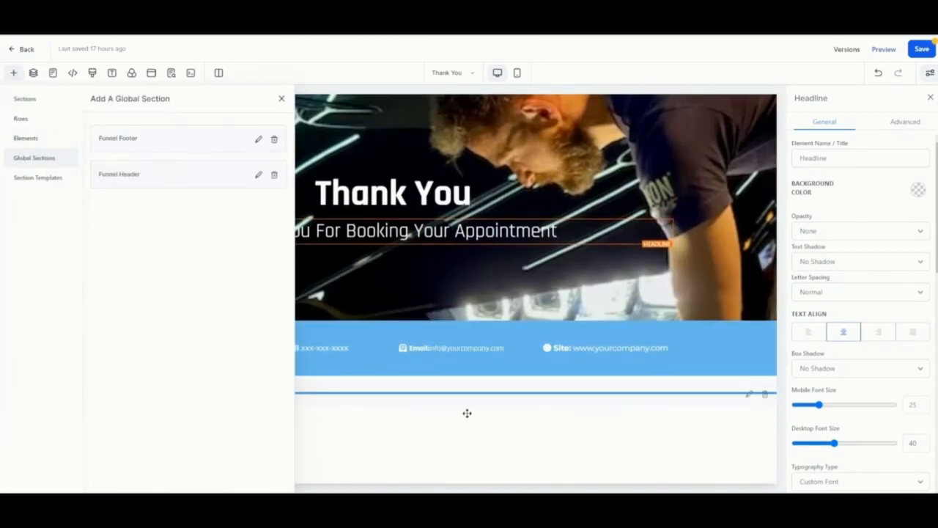
left_click(12, 73)
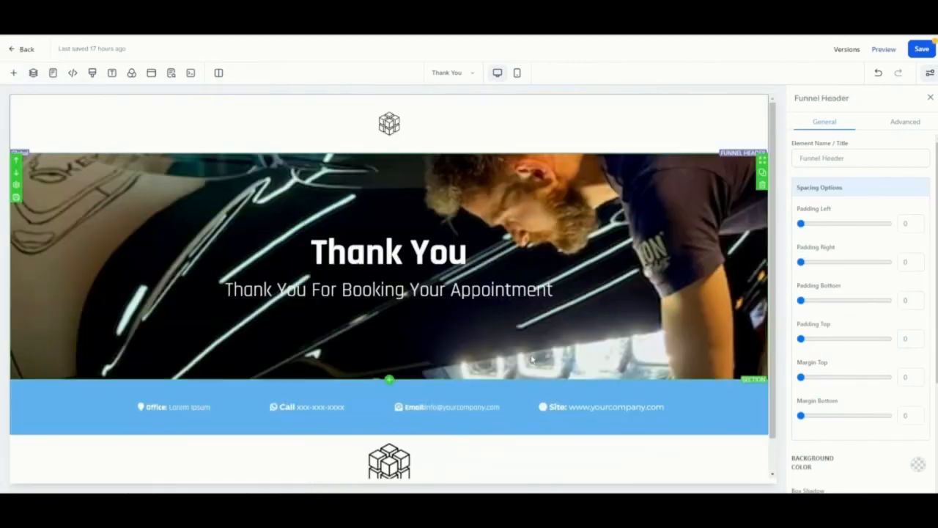
scroll(532, 358, "down", 1)
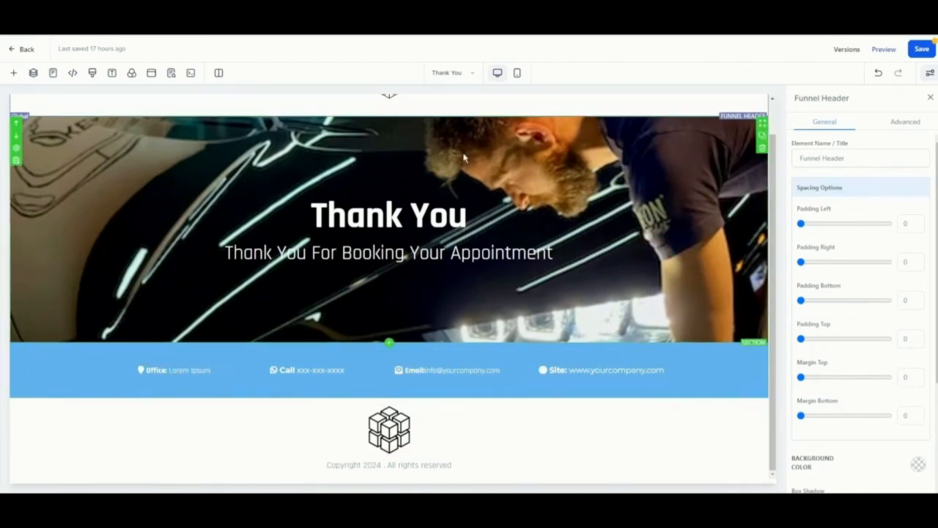
scroll(598, 453, "up", 1)
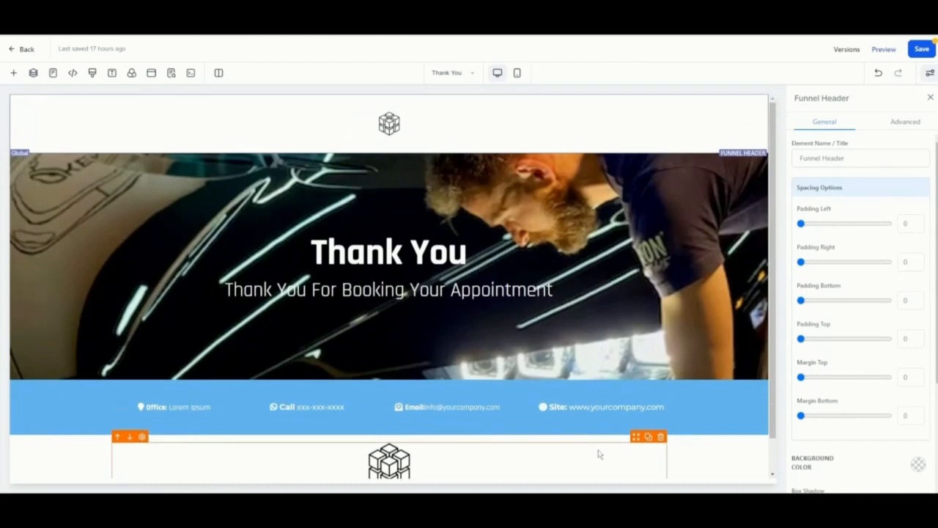
Step: Save the Thank You page and fill in the title in its SEO meta data
left_click(922, 50)
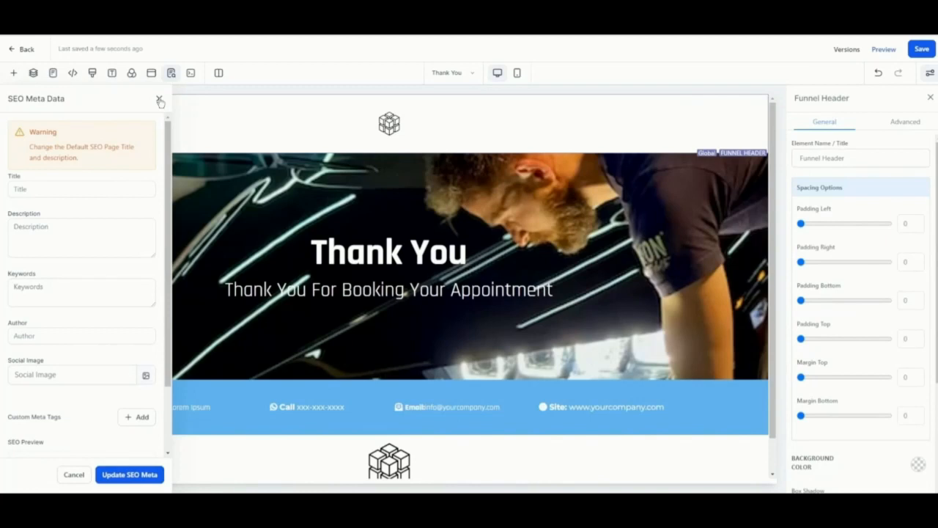
left_click(110, 192)
type("T")
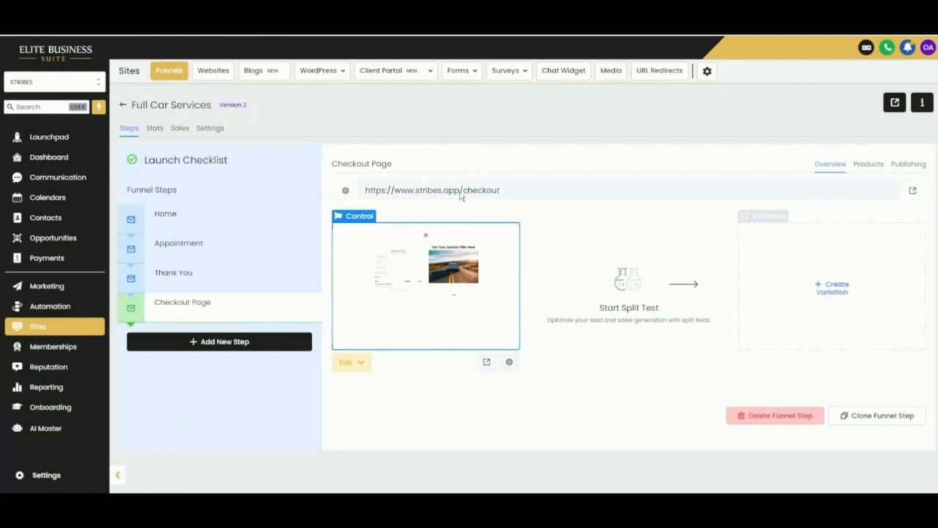
Step: Check the path settings of the Home step's control page and its variation without updating either page
left_click(174, 222)
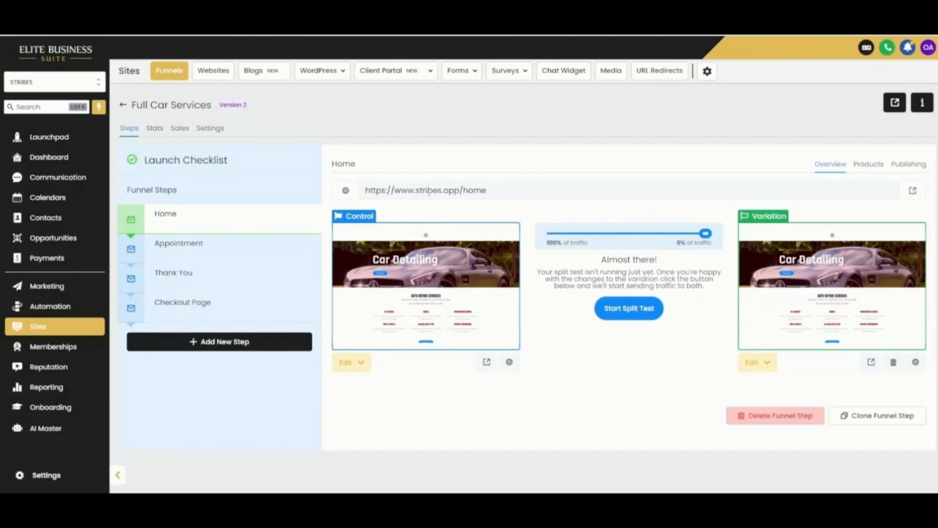
left_click(509, 364)
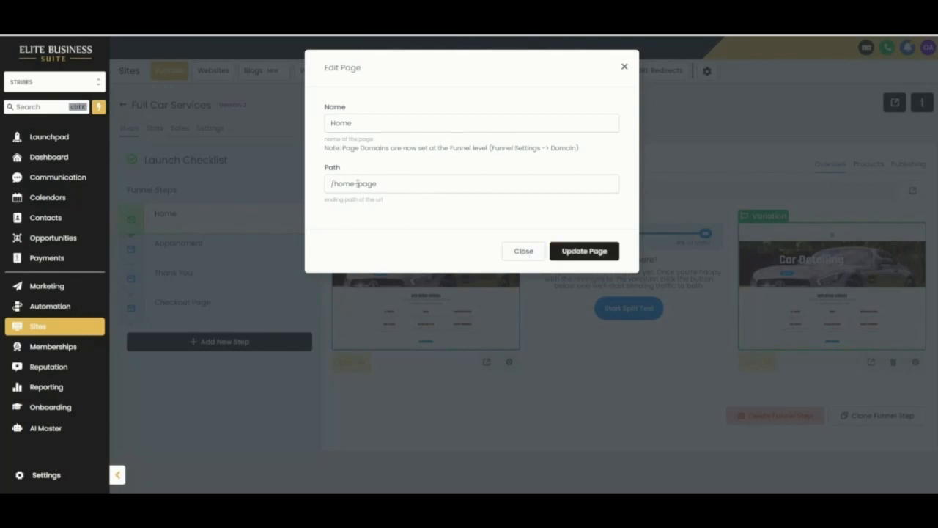
left_click_drag(359, 184, 377, 184)
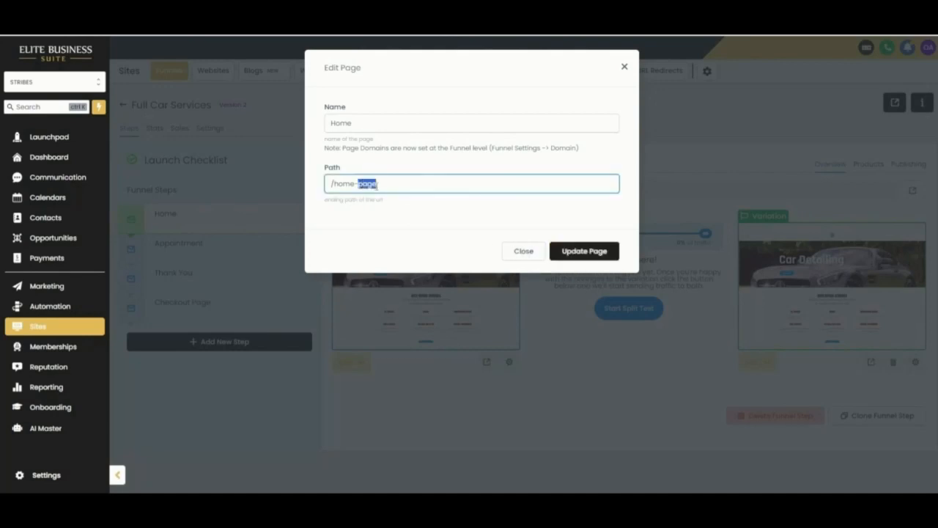
type("v")
left_click(522, 253)
left_click(916, 363)
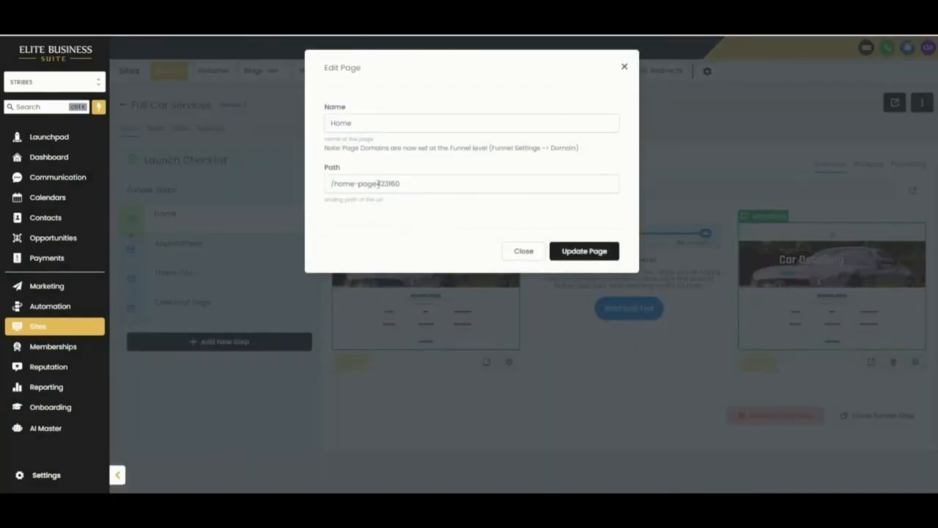
left_click(523, 251)
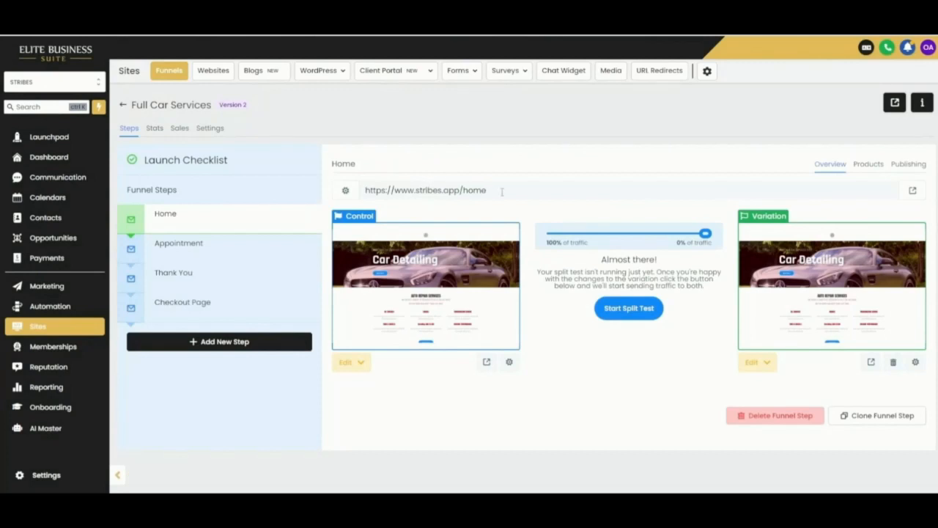
Step: Try splitting the Home step's traffic 50% to the control and 50% to the variation
left_click_drag(503, 193, 365, 192)
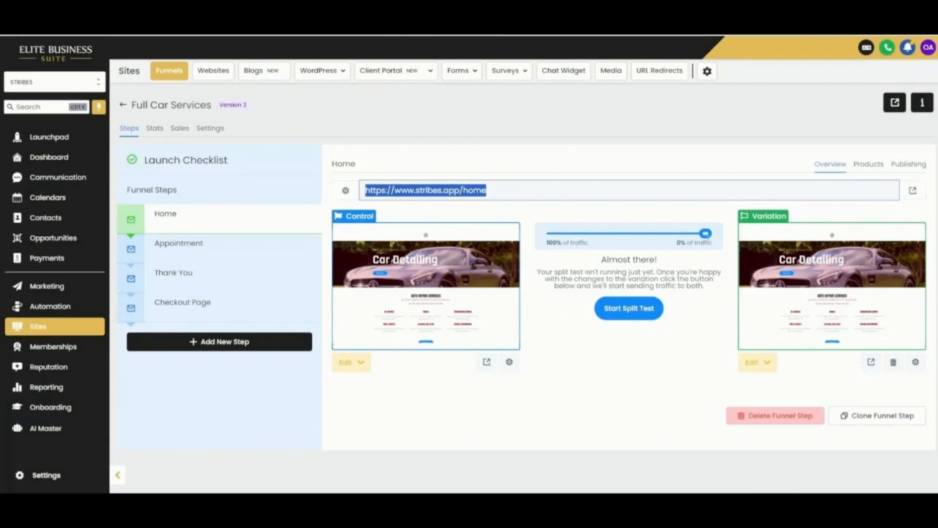
left_click_drag(705, 233, 629, 244)
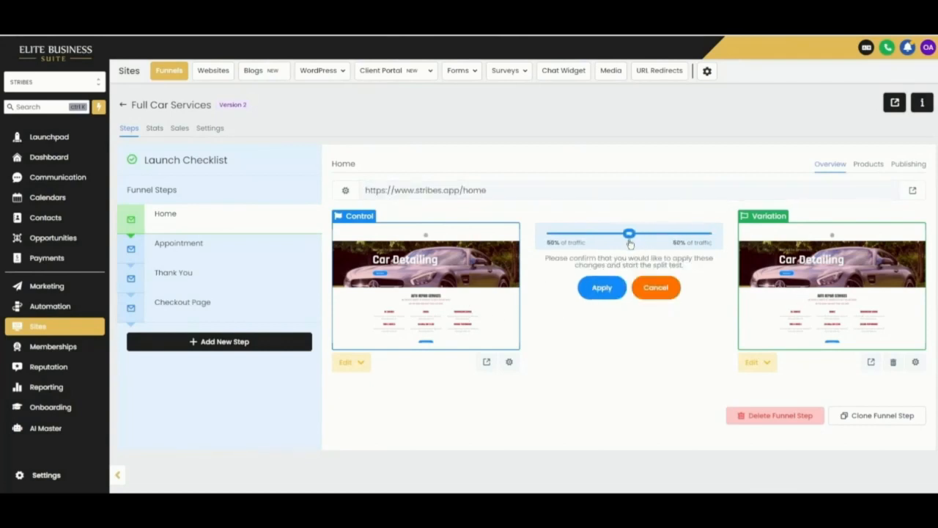
Step: Check the Appointment page's name and path settings, close them unchanged, and view the funnel's stats
left_click(189, 250)
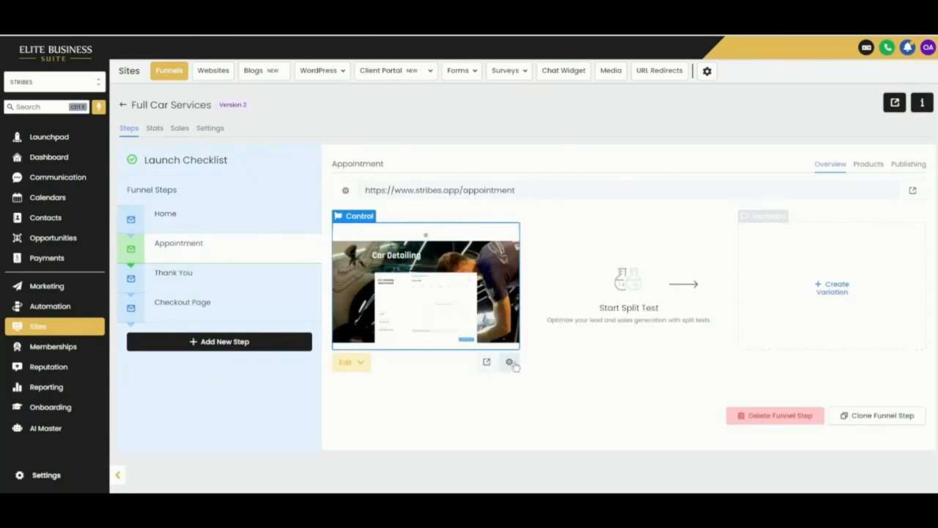
left_click(510, 361)
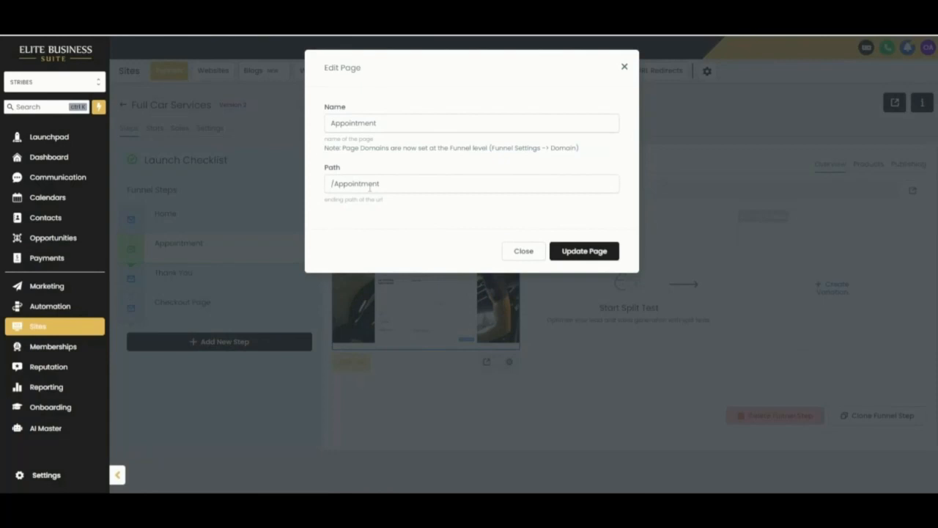
left_click(517, 254)
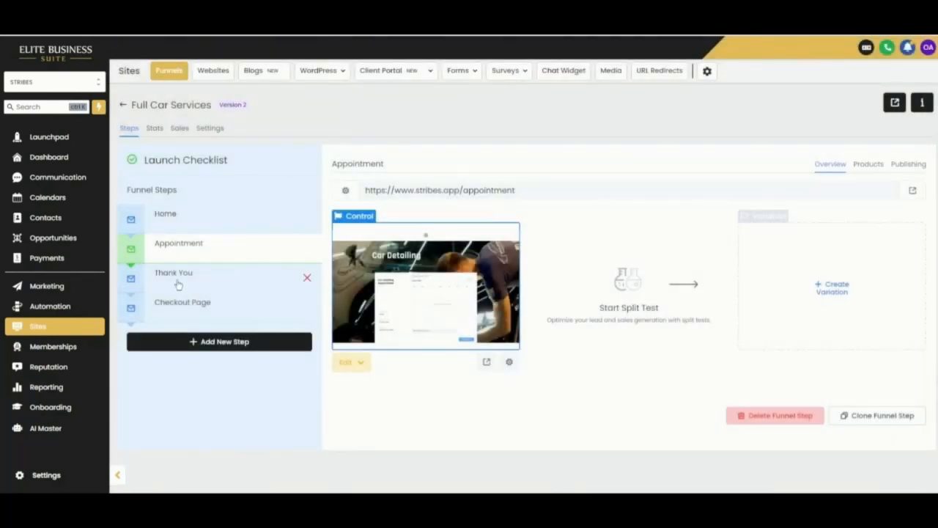
left_click(154, 128)
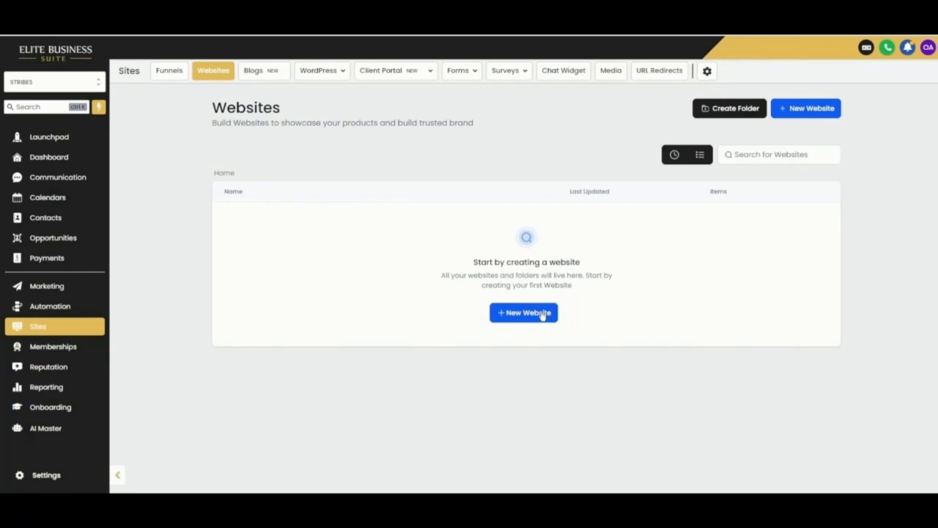
Step: Create a new website from the Car Sales template in the template library
left_click(812, 111)
left_click(586, 242)
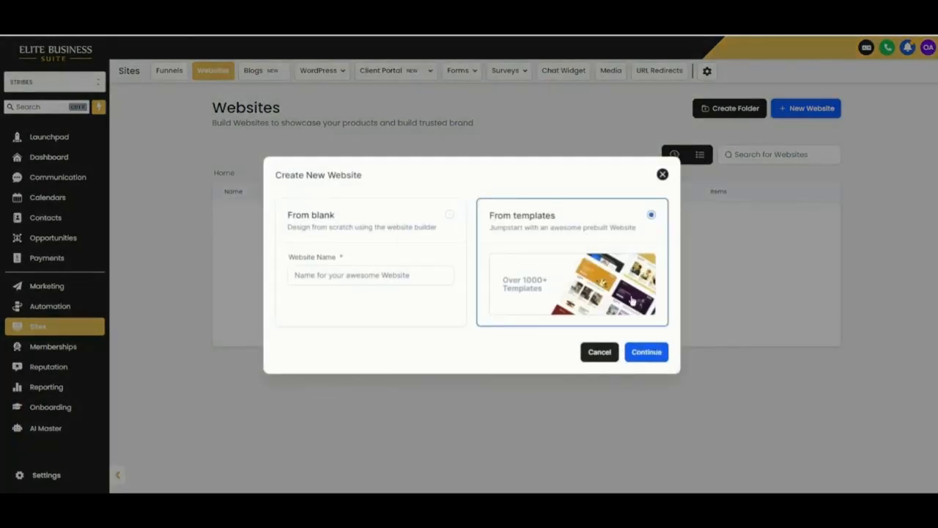
left_click(648, 352)
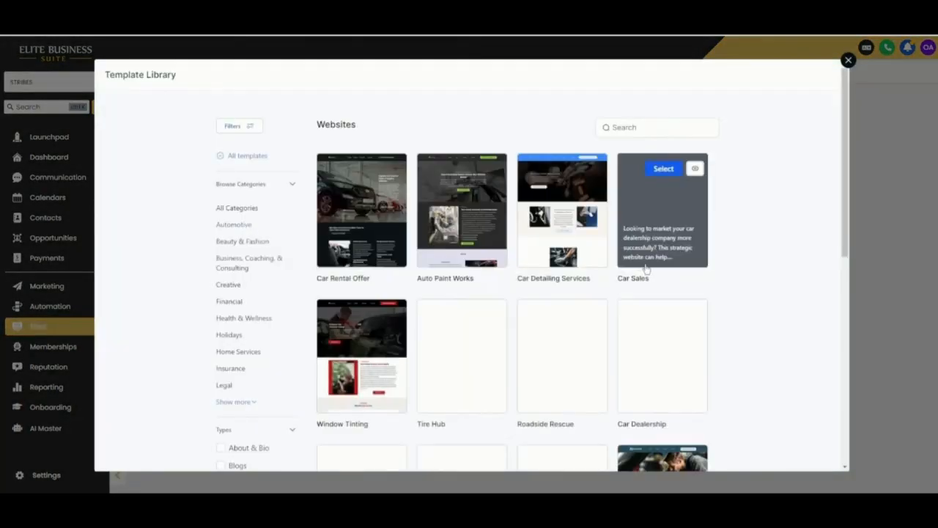
left_click(659, 169)
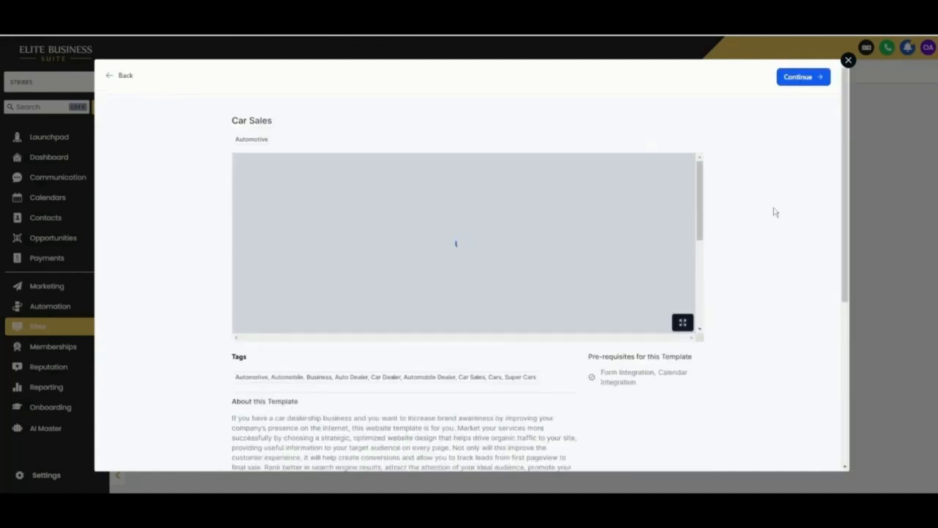
left_click(803, 77)
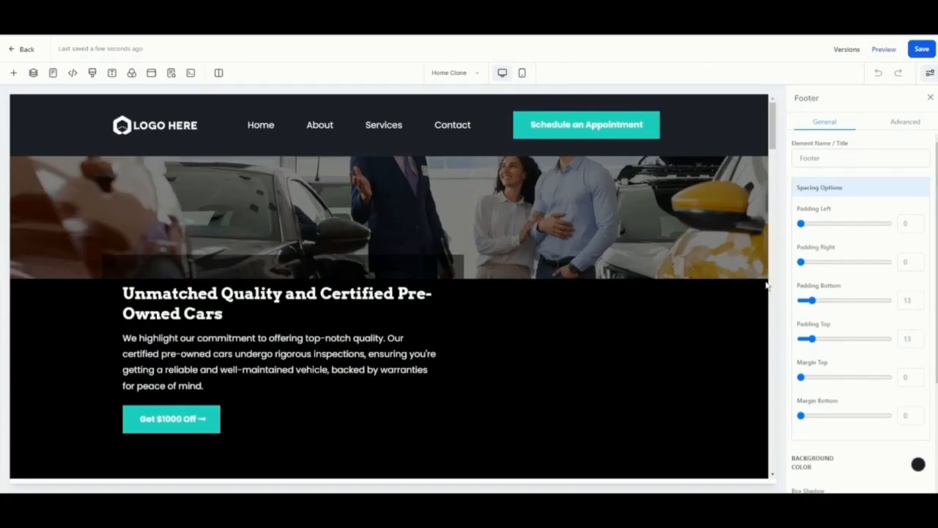
Step: Review the website's page list and the home page's mobile view, then return to the website's pages overview
left_click(475, 73)
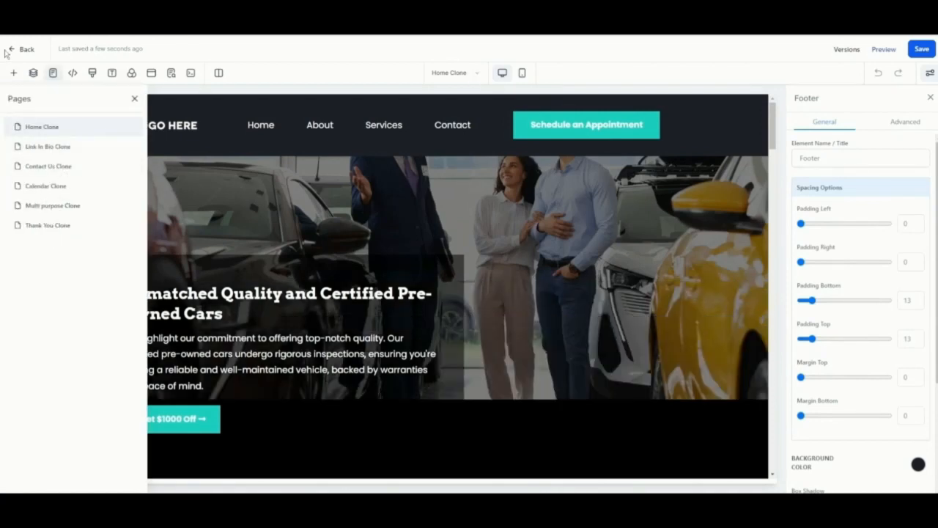
left_click(522, 73)
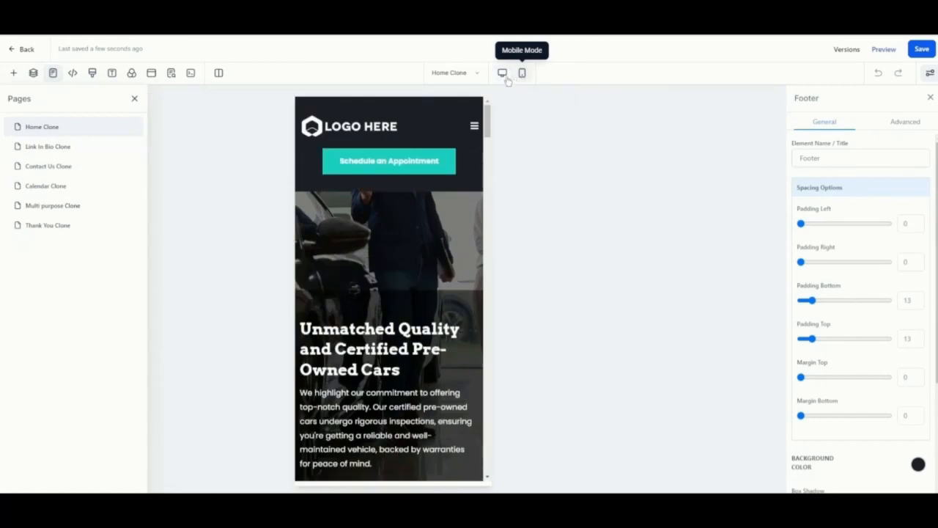
left_click(503, 74)
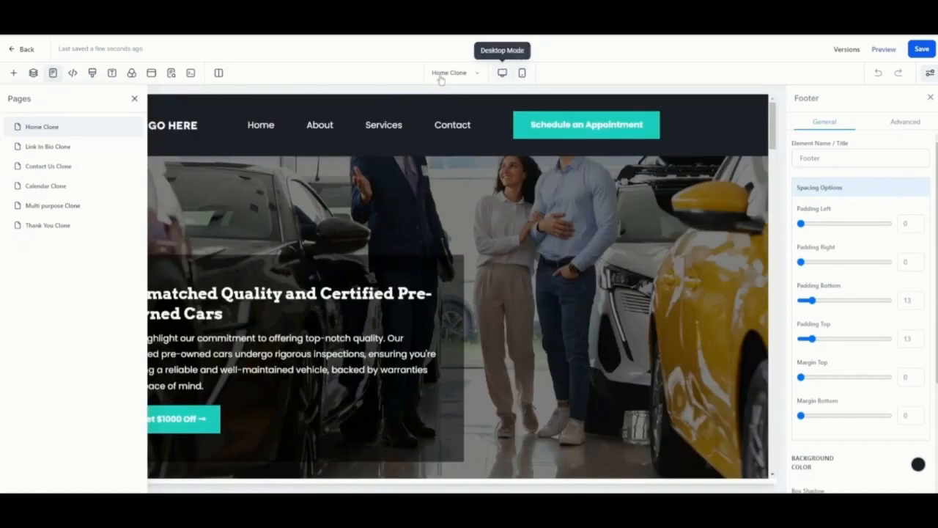
left_click(13, 50)
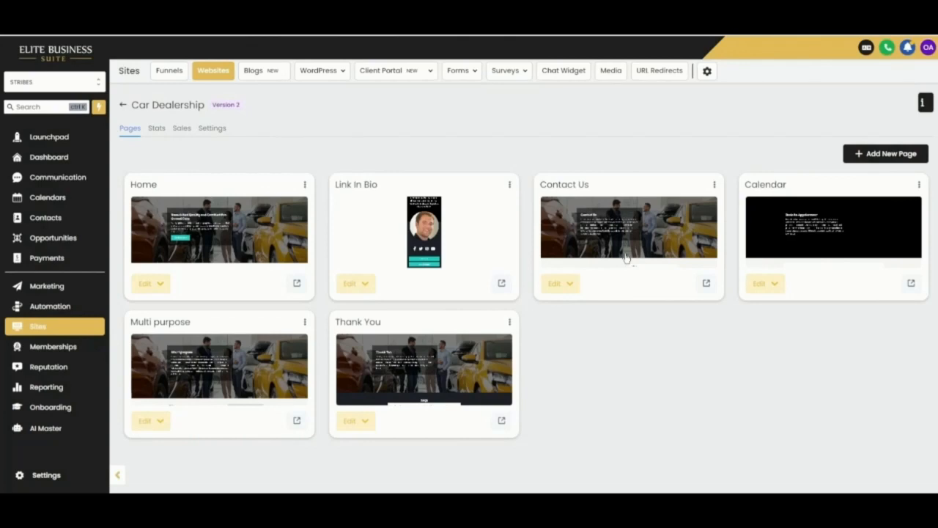
Step: Check the path of the Car Dealership website's Thank You page and close its settings unchanged
left_click(509, 322)
left_click(471, 342)
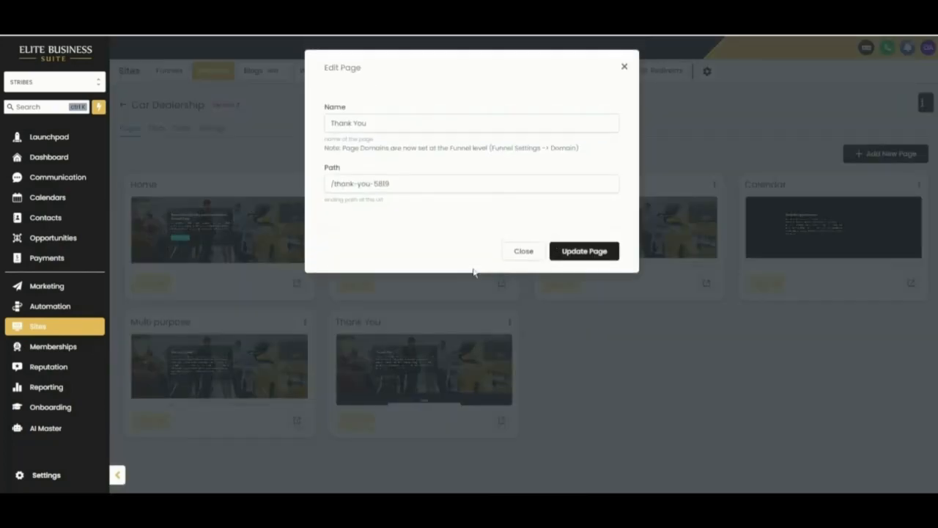
left_click_drag(326, 182, 398, 184)
left_click(446, 178)
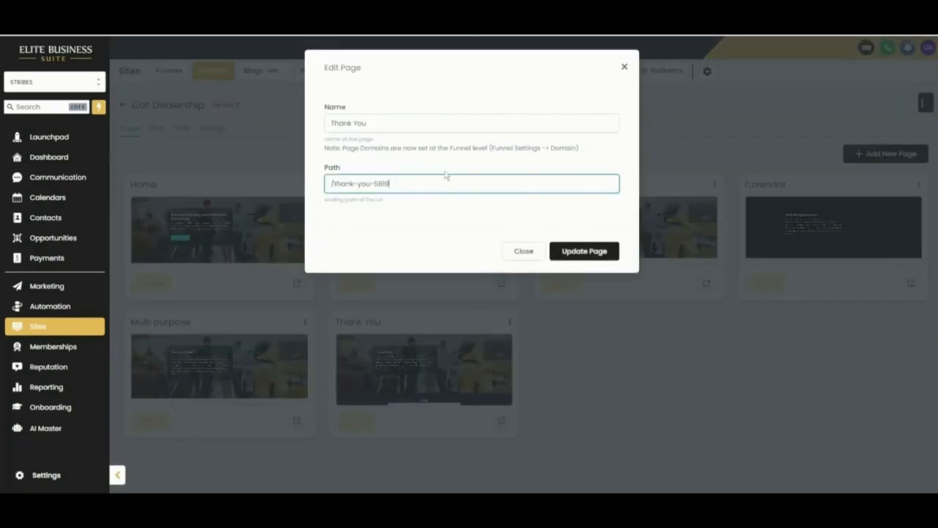
left_click(528, 255)
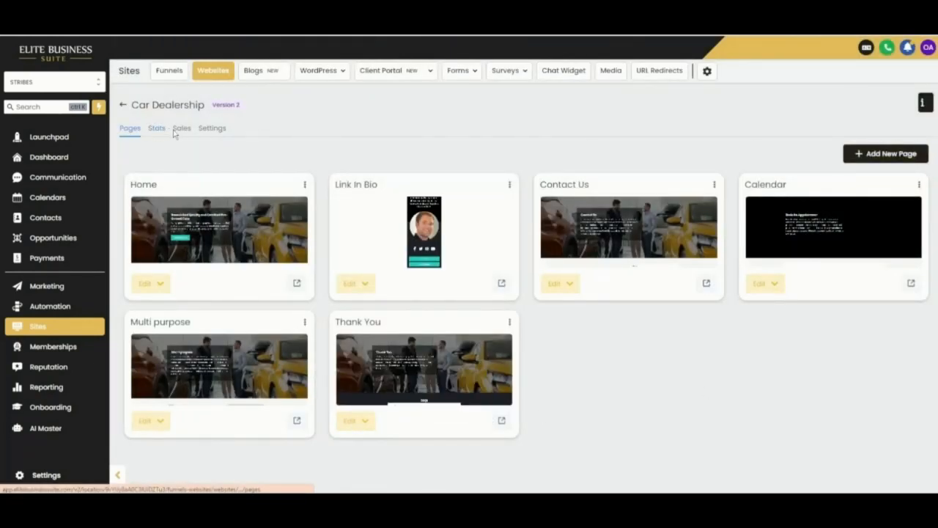
Step: Open the Car Dealership website's settings and examine its name
left_click(213, 130)
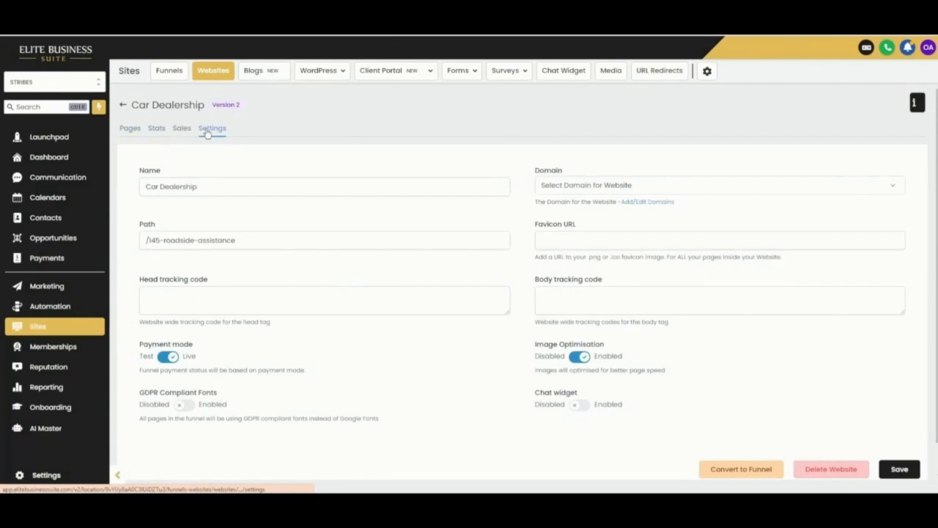
left_click_drag(147, 187, 242, 162)
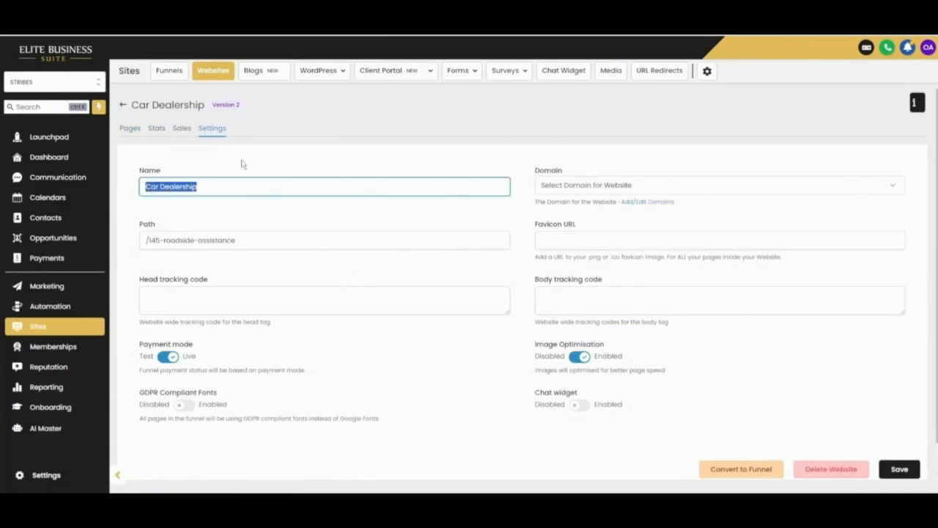
Step: Examine the Car Dealership website's path, favicon URL, domain and head and body tracking code settings, leaving them unchanged
left_click(242, 162)
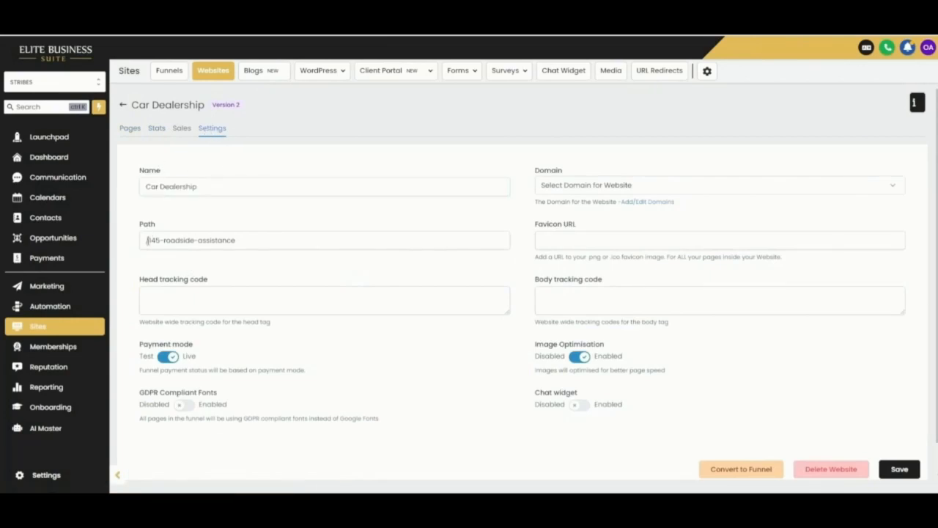
left_click(568, 241)
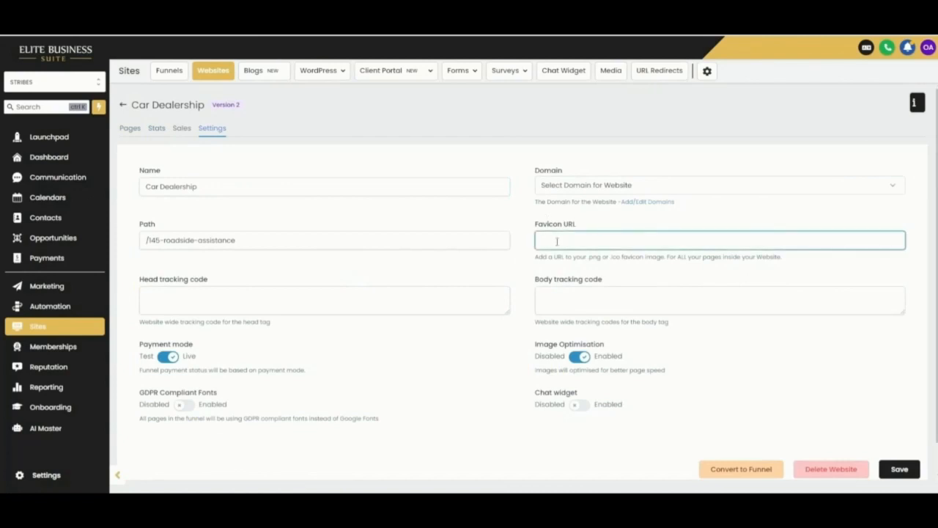
left_click(586, 185)
left_click(580, 185)
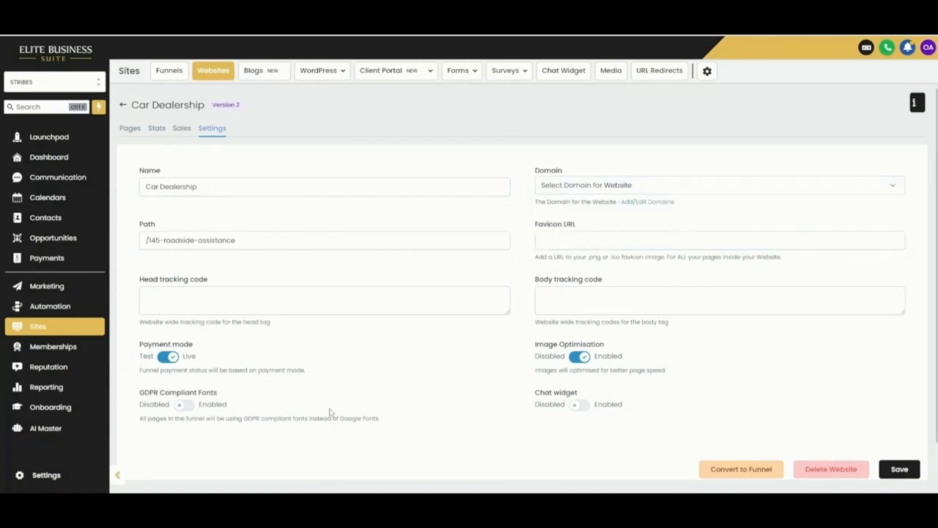
scroll(293, 370, "down", 1)
left_click(293, 268)
left_click(619, 267)
left_click(331, 266)
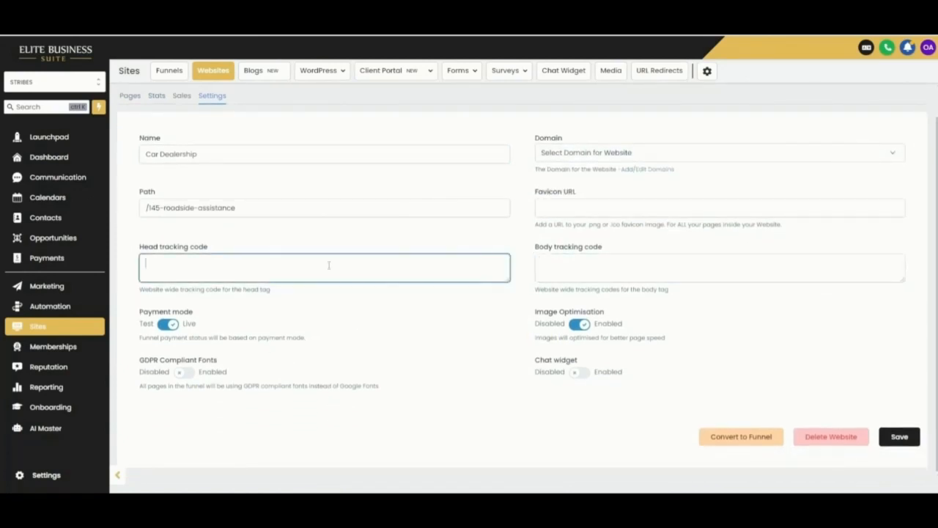
left_click(364, 371)
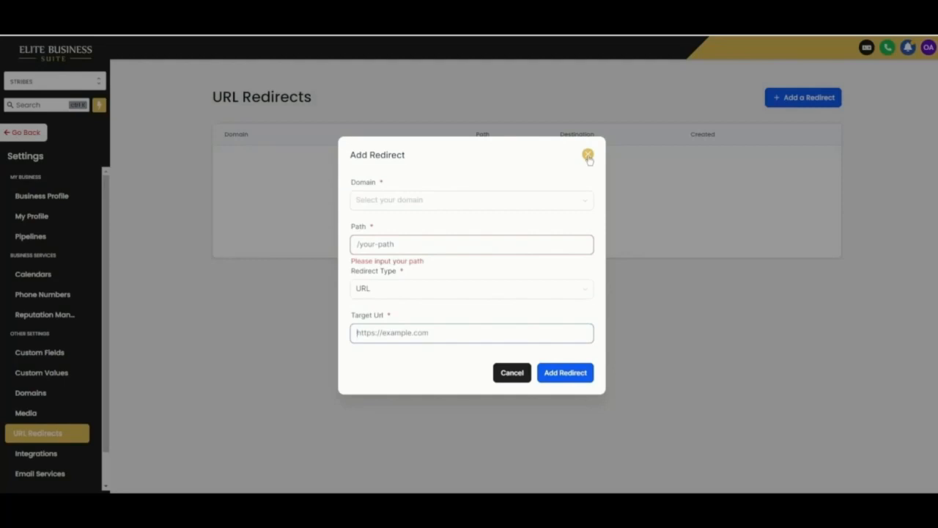
Step: Go through the new URL redirect's domain, path, redirect type and target URL fields using stribes.app as the domain, and cancel it
left_click(480, 192)
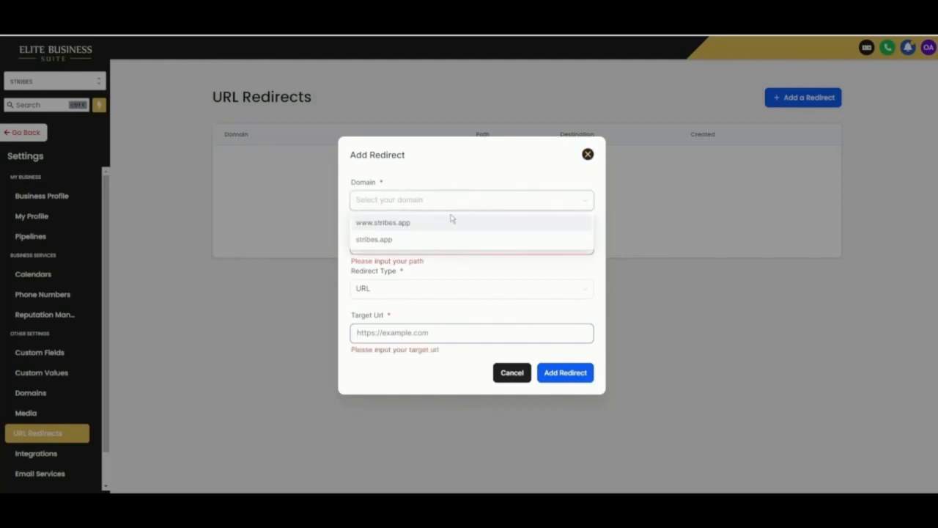
left_click(434, 239)
left_click(405, 246)
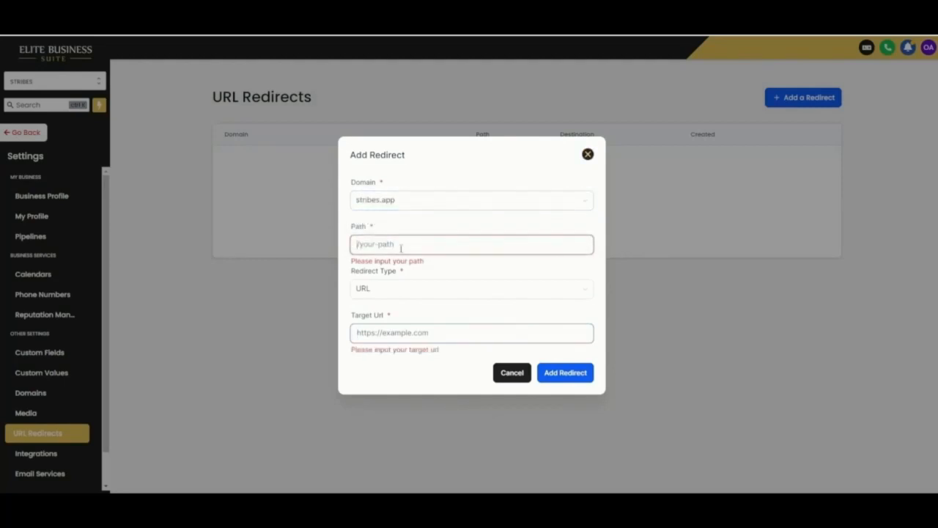
left_click(399, 288)
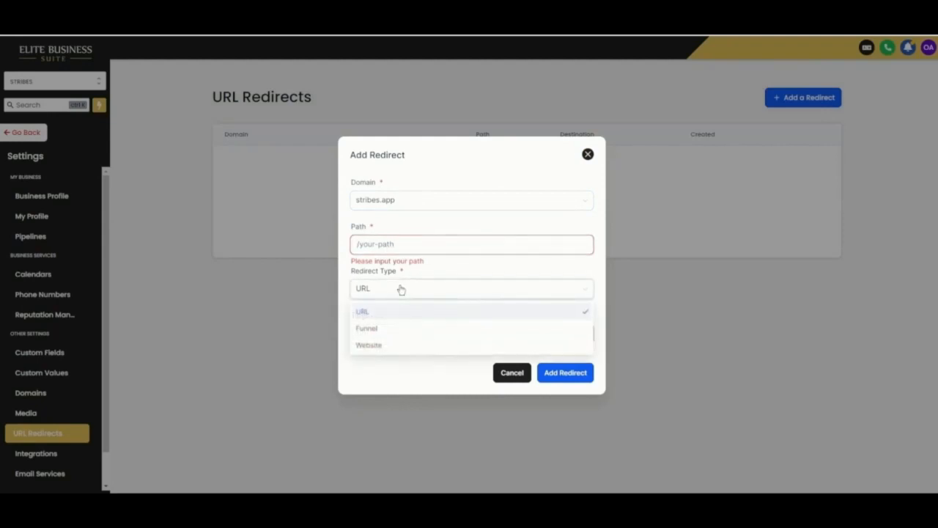
left_click(377, 368)
left_click(426, 333)
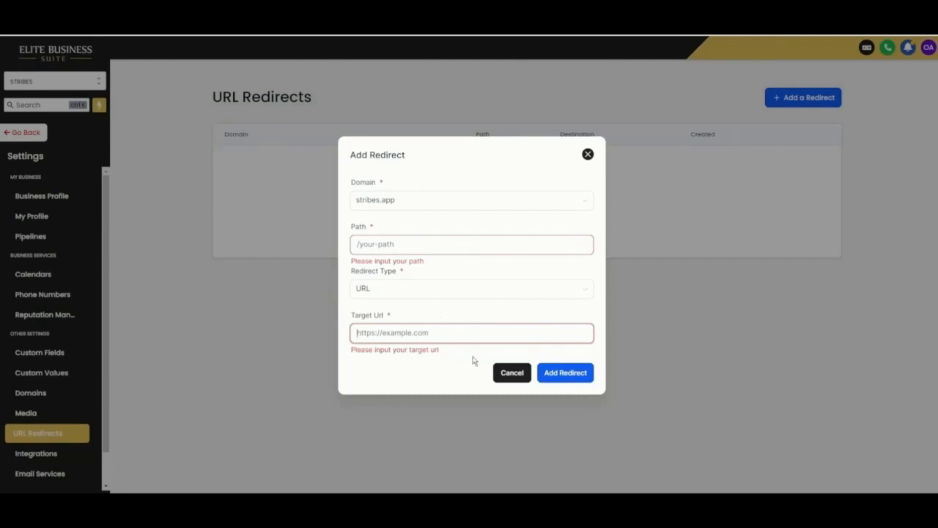
left_click(513, 375)
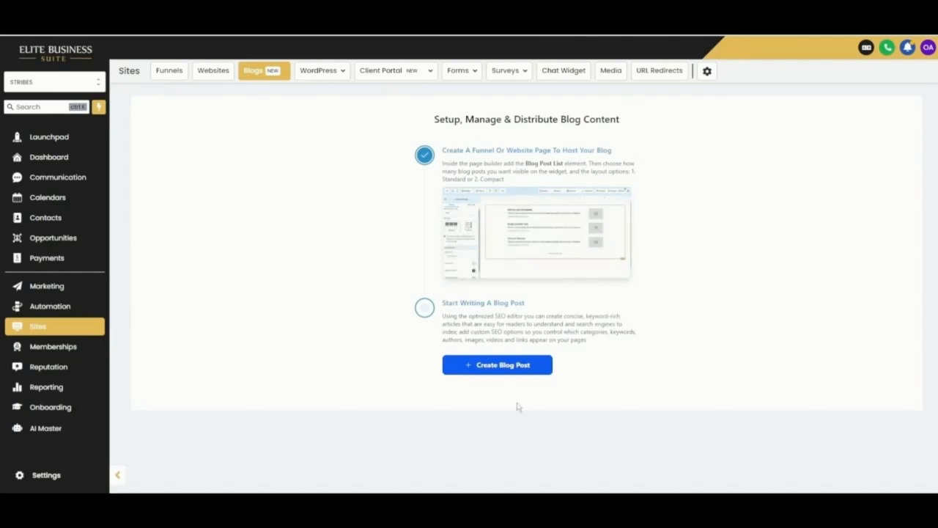
Step: Start a new blog post titled "Car Detailing" with the description "Car Detailing Example"
left_click(489, 372)
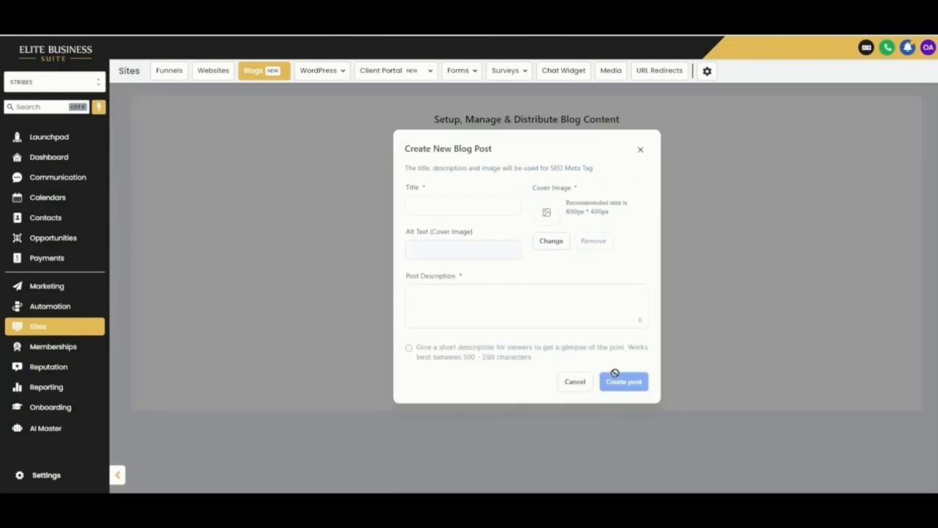
left_click(431, 207)
left_click(456, 297)
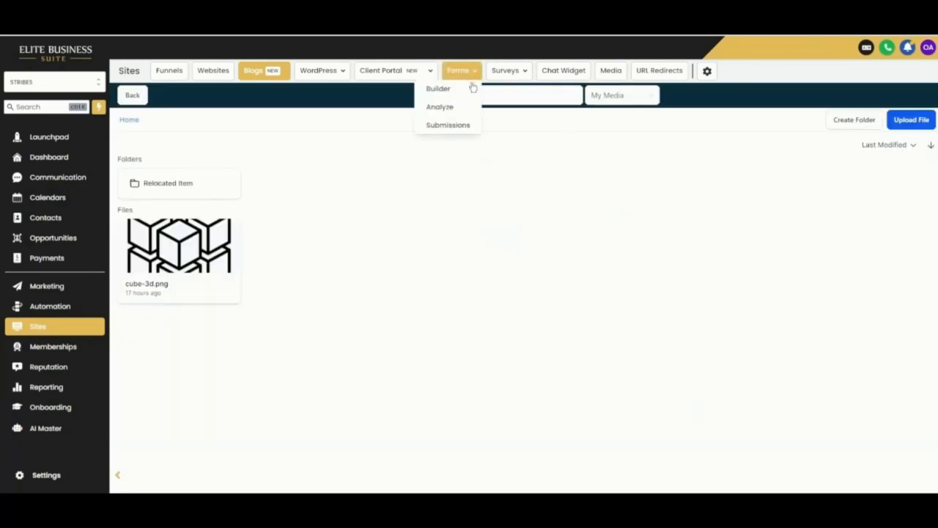
Step: Search Unsplash for "car" and use the front-view photo of the black car as the post's cover image
left_click(509, 90)
type("car")
left_click(621, 95)
left_click(609, 168)
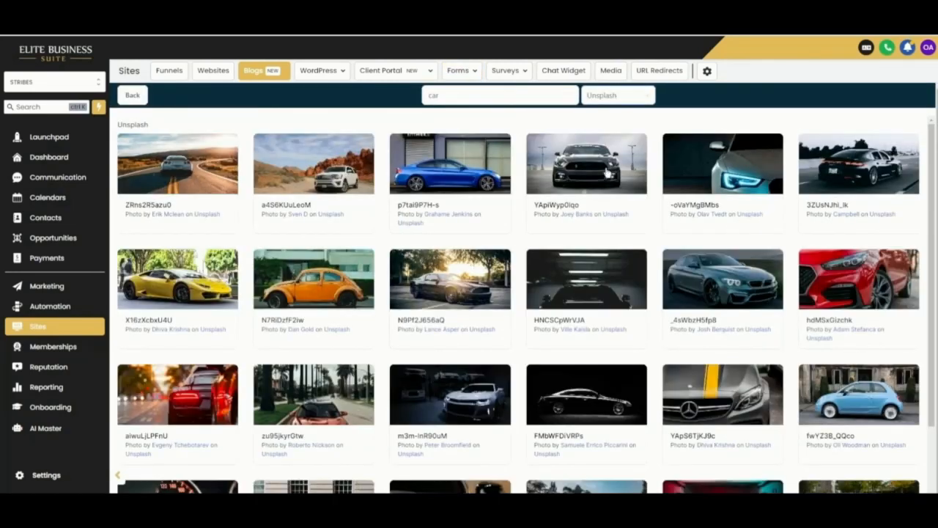
left_click(607, 174)
Step: Set the cover image's alt text to "Car Detailing" and create the blog post
left_click(630, 382)
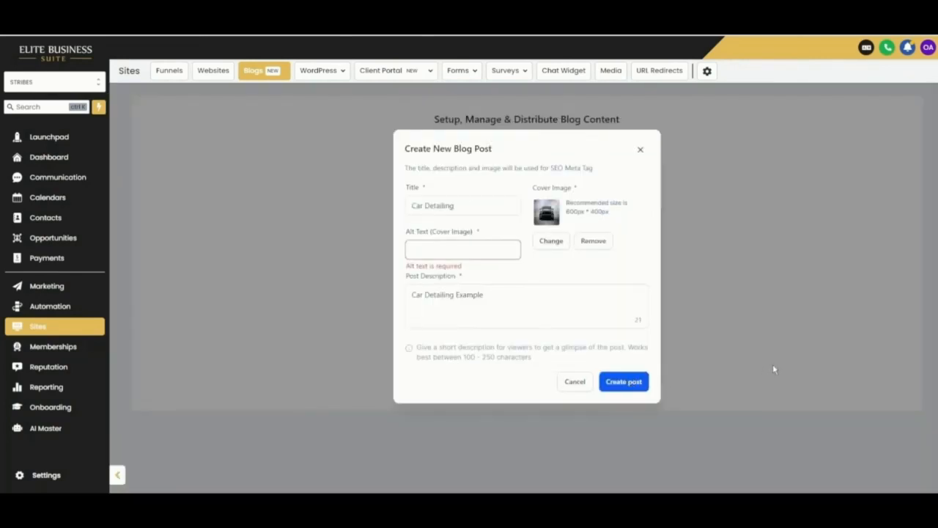
left_click(463, 249)
type("Car Detailin")
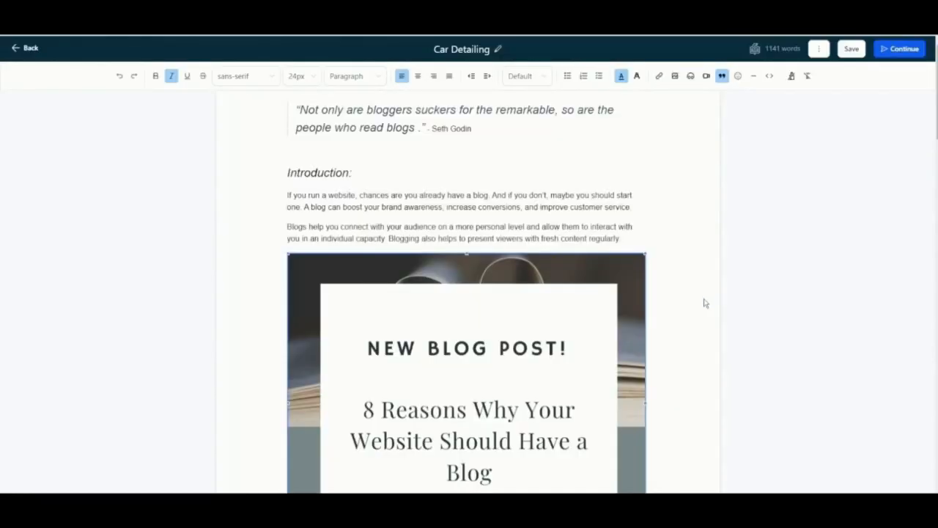
Step: Read through the sample content of the Car Detailing post, from the introduction to the closing checklist
left_click(577, 182)
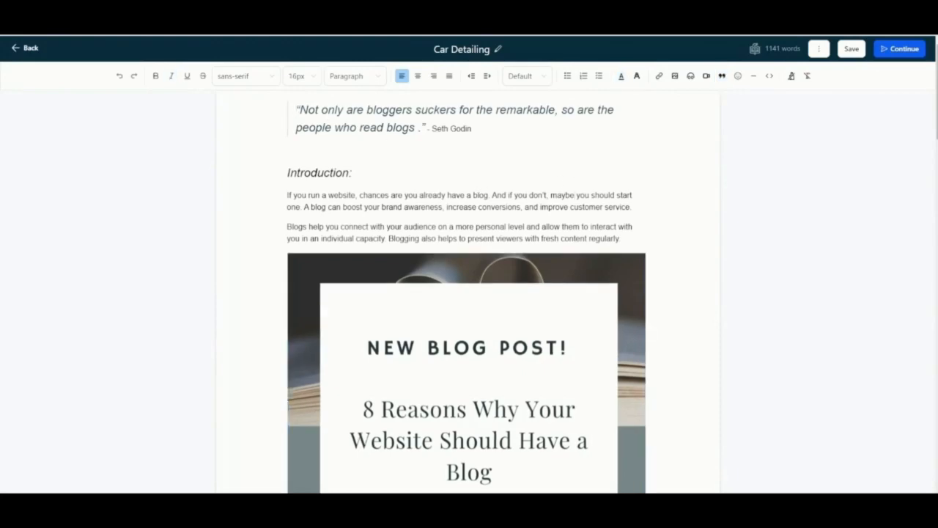
scroll(603, 266, "down", 10)
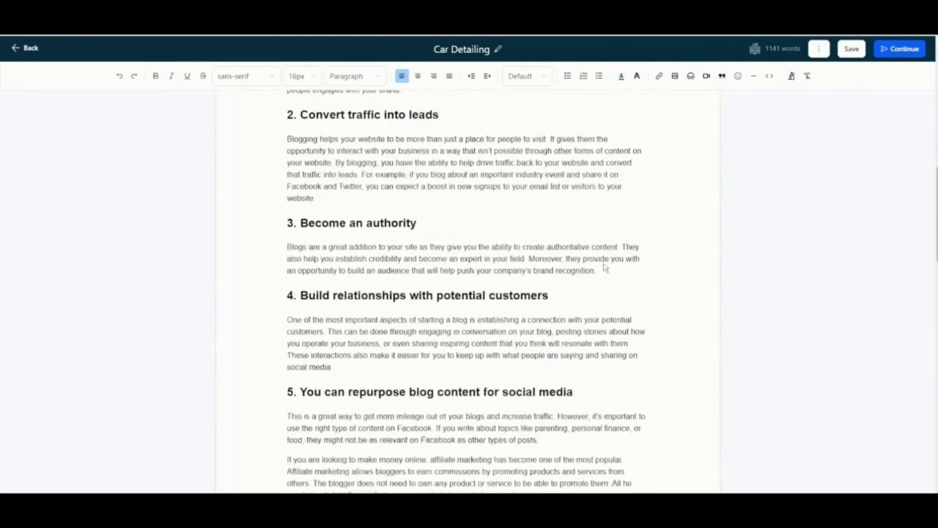
scroll(604, 268, "down", 10)
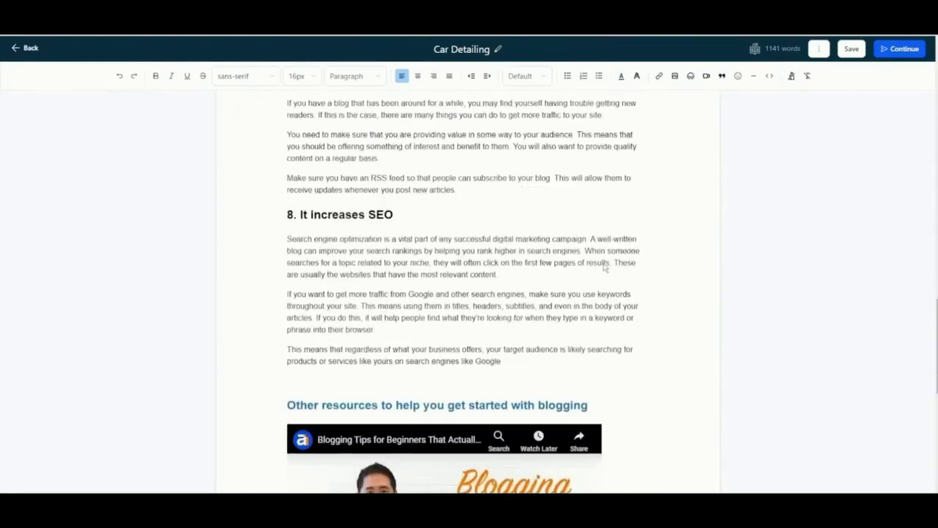
scroll(605, 268, "down", 5)
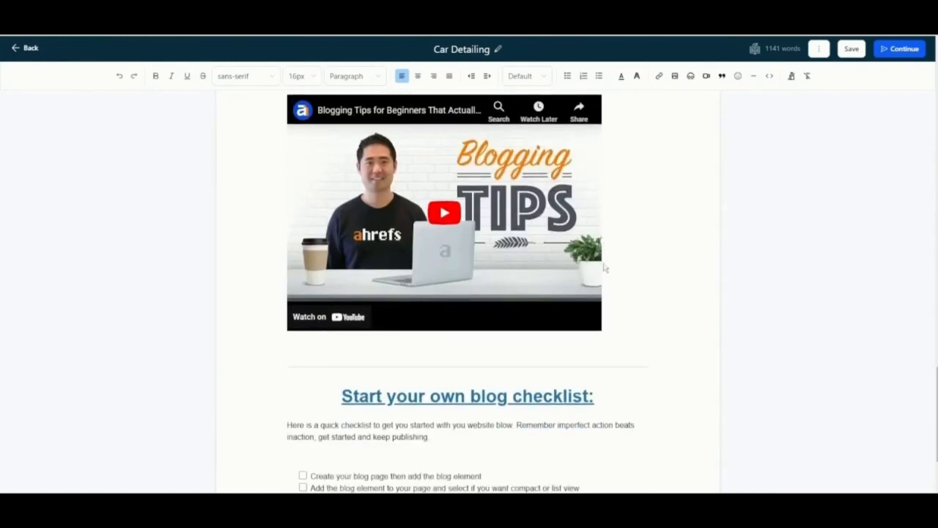
scroll(605, 268, "down", 2)
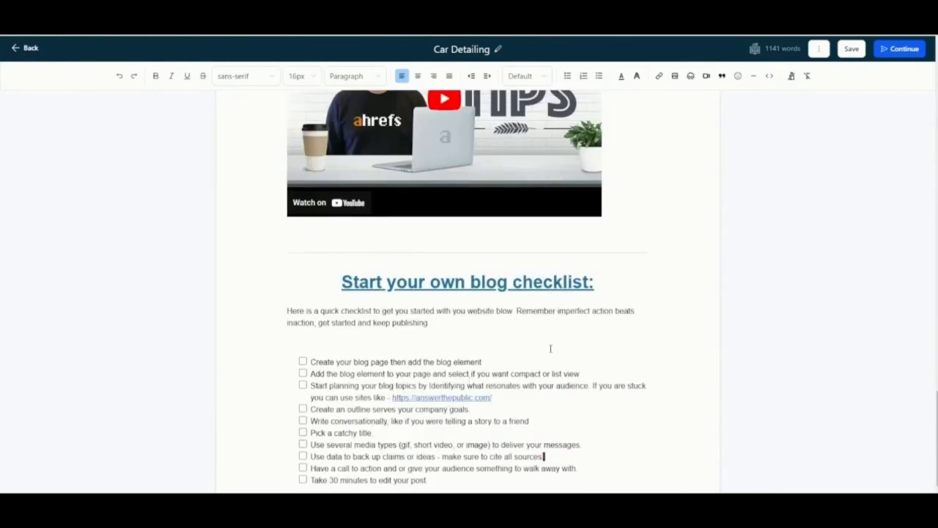
scroll(552, 347, "up", 2)
scroll(553, 346, "down", 2)
scroll(592, 340, "up", 15)
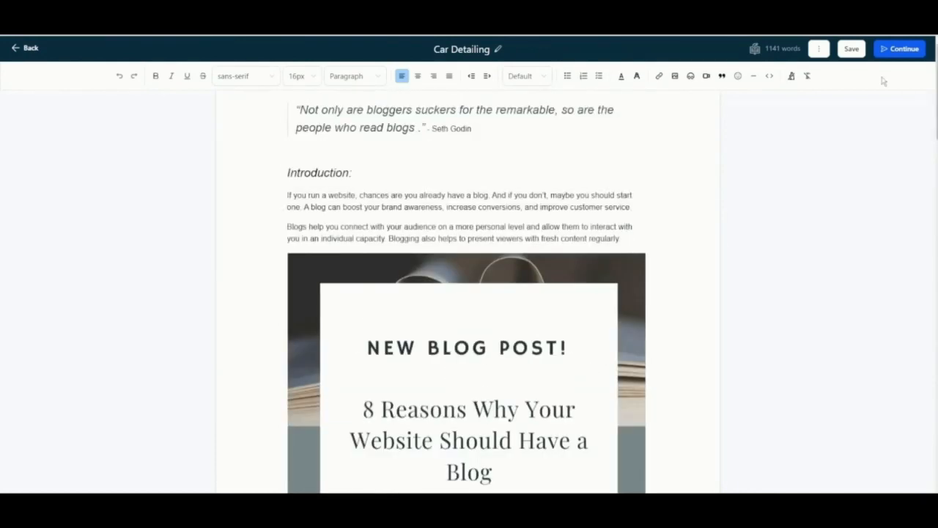
Step: Review the Car Detailing post's publishing options and try to save it as a draft
left_click(902, 49)
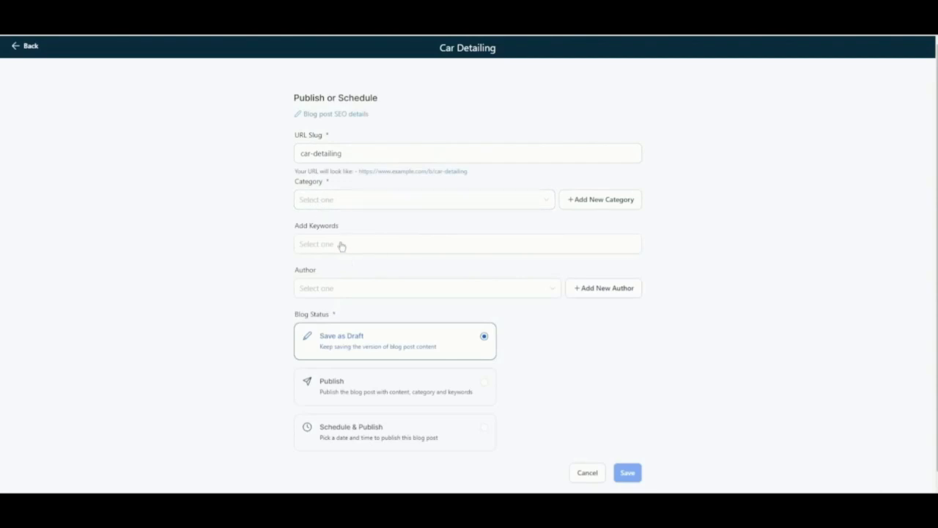
scroll(472, 382, "down", 1)
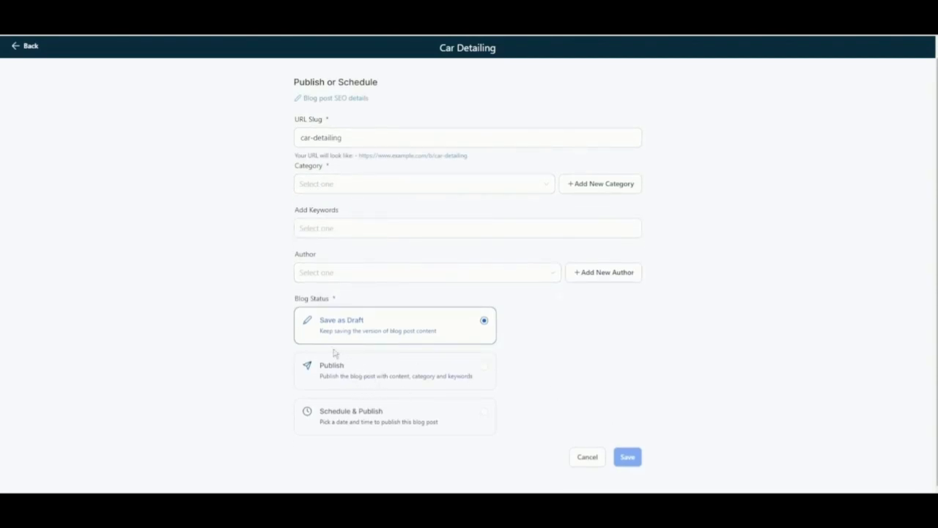
left_click(626, 457)
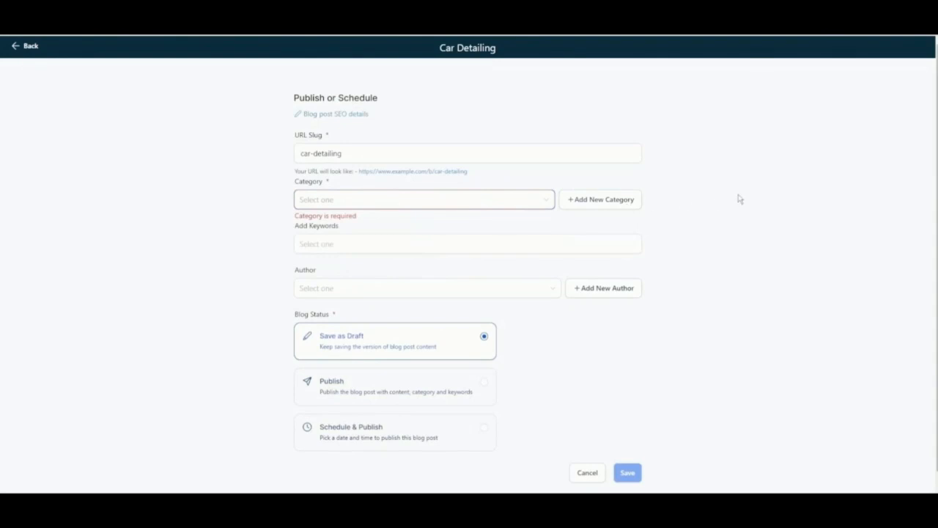
Step: Check the blog post's SEO details and the new category form without changing anything, and return to the blog list
left_click(343, 116)
left_click(585, 107)
left_click(605, 201)
left_click(412, 152)
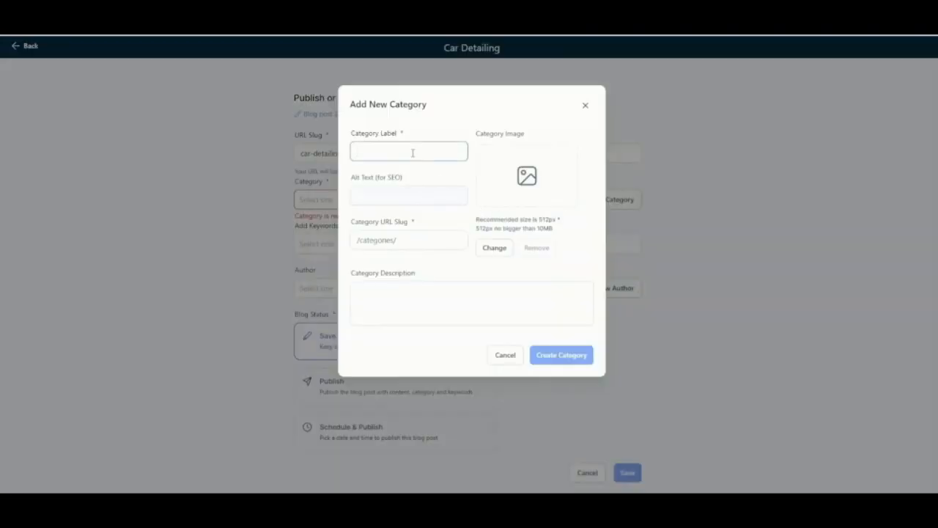
left_click(429, 240)
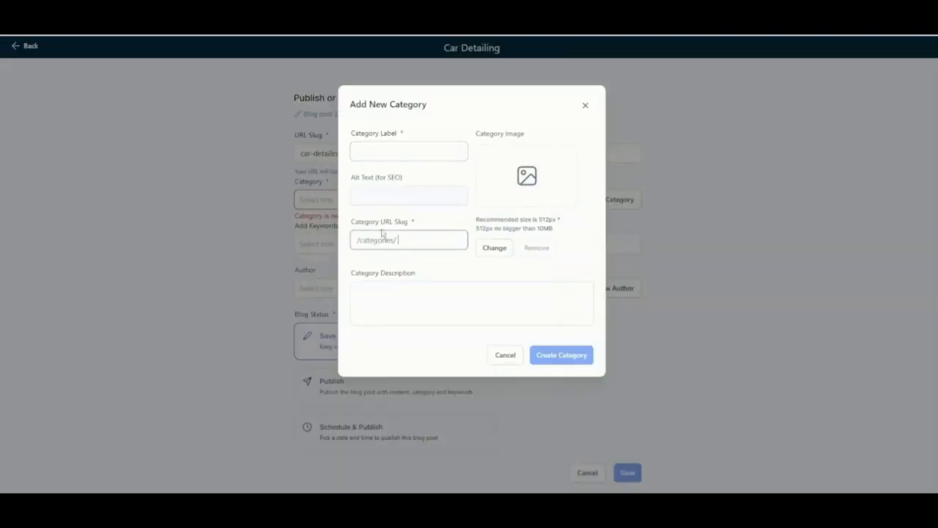
left_click(505, 355)
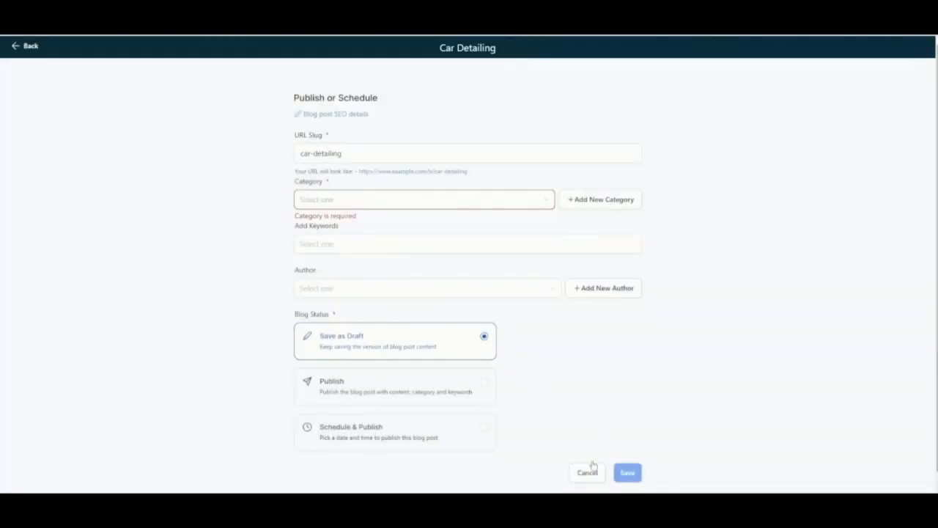
left_click(23, 48)
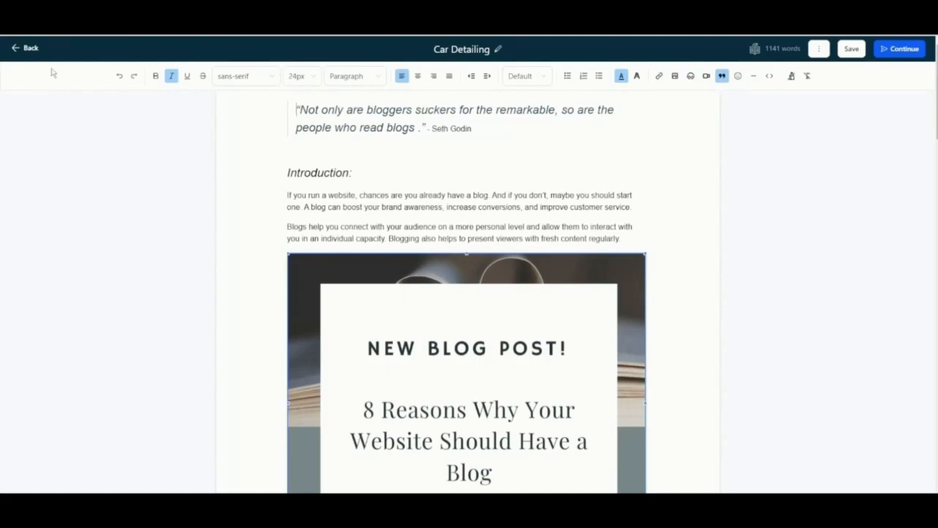
left_click(23, 48)
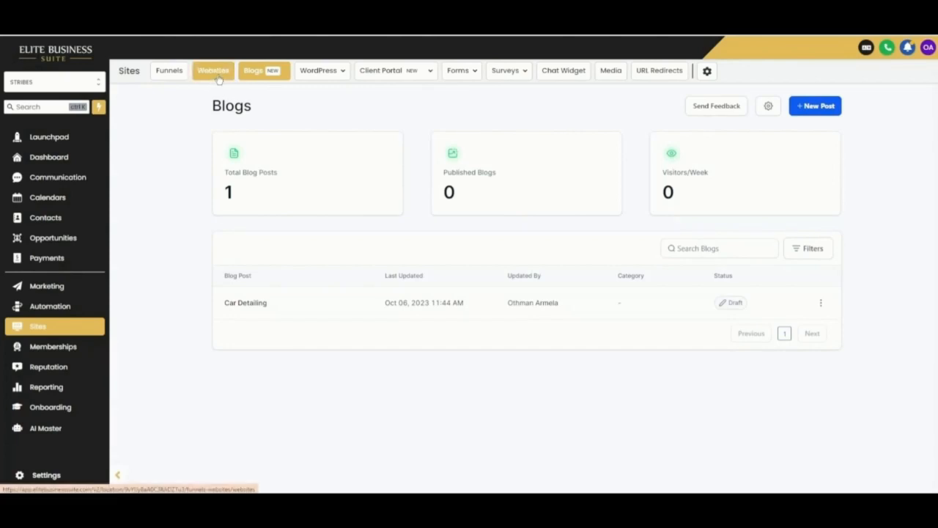
Step: Create a new survey, check the option to choose from a template, and open the blank Survey 0 for editing
left_click(506, 70)
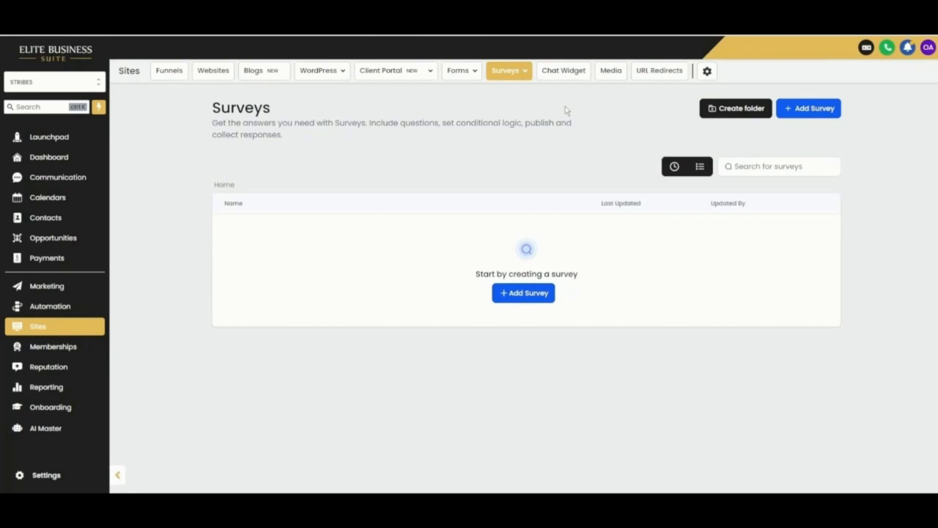
left_click(821, 108)
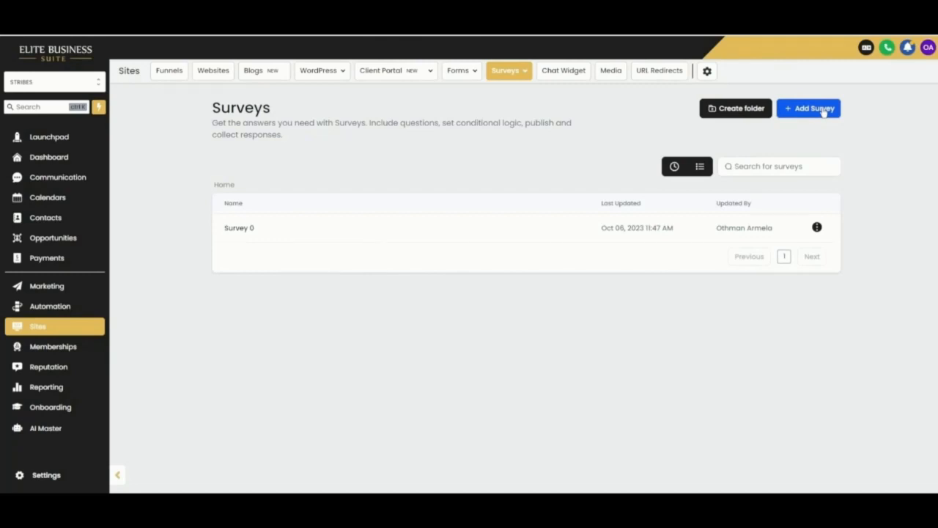
left_click(823, 110)
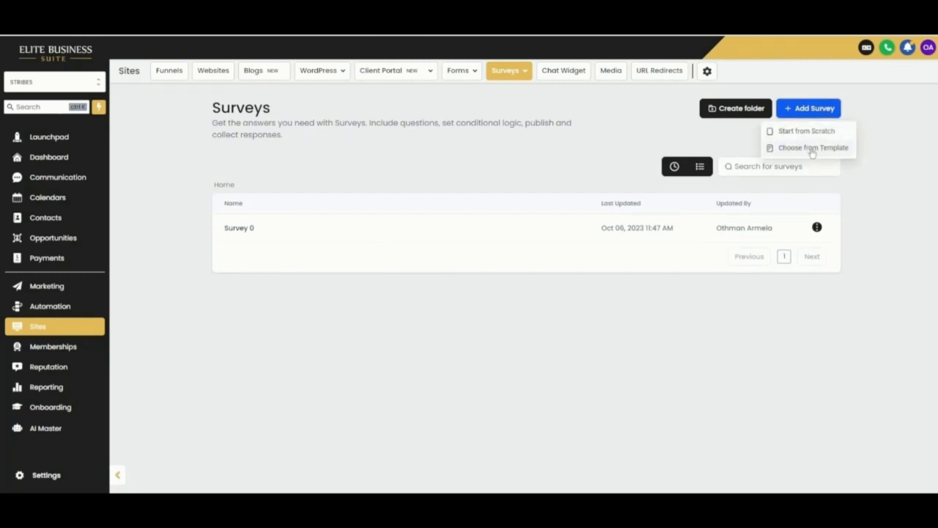
left_click(812, 148)
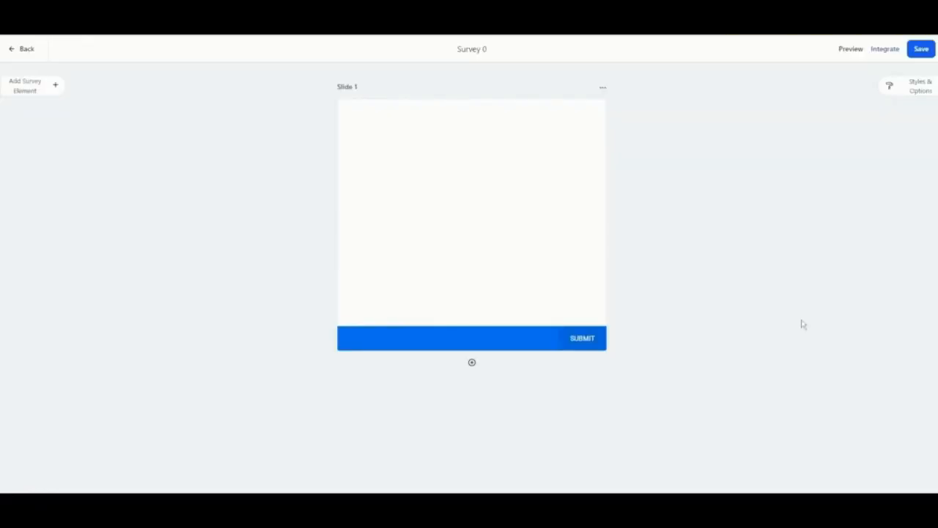
Step: Add a second slide below Slide 1 in Survey 0
left_click(472, 363)
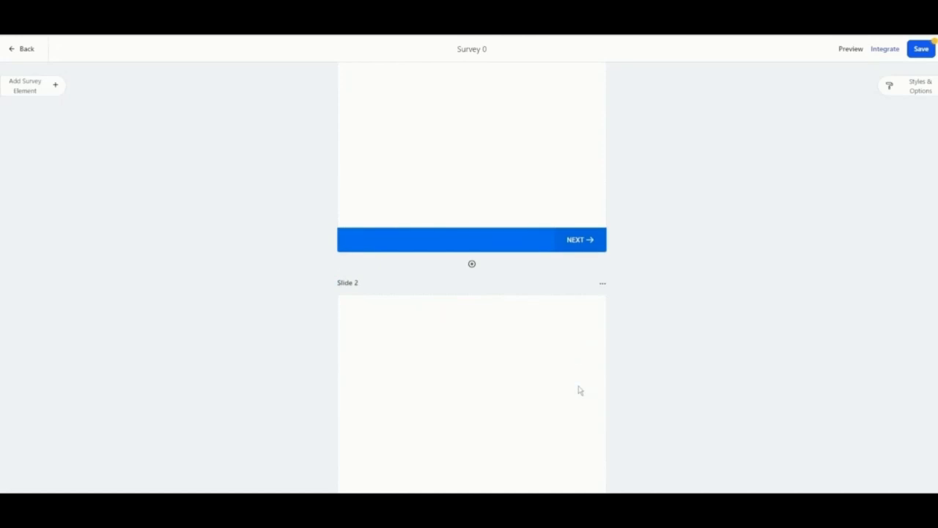
scroll(660, 390, "up", 2)
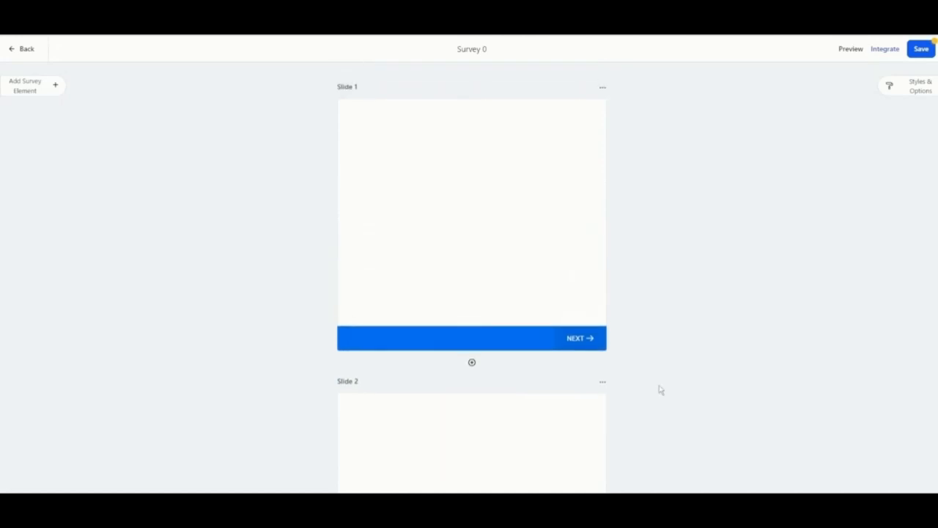
Step: Add a third slide to the survey and place the First Name and Last Name fields on Slide 1
scroll(659, 389, "down", 5)
left_click(472, 410)
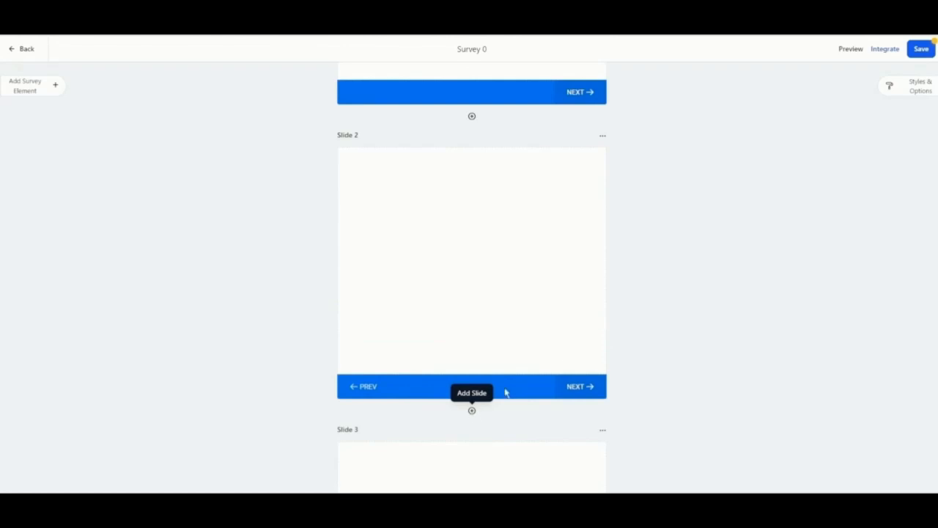
scroll(450, 201, "up", 6)
left_click(25, 85)
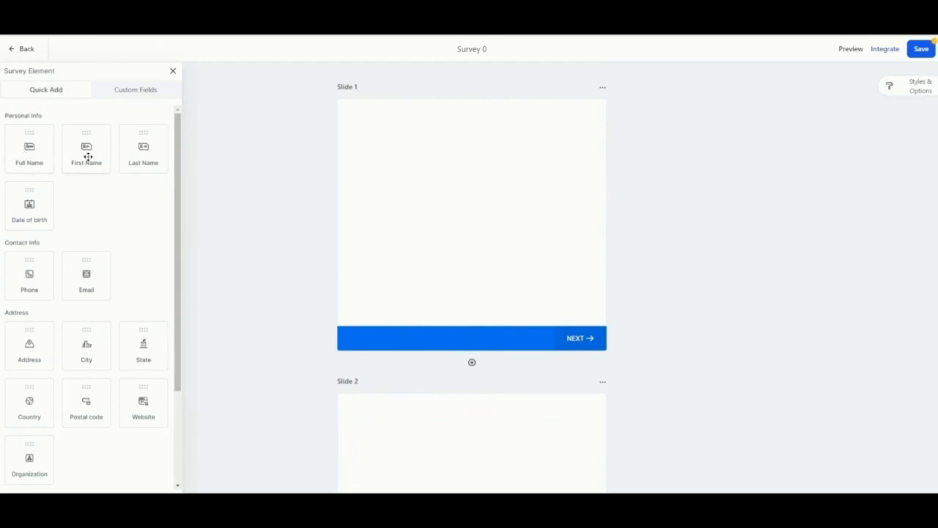
left_click_drag(86, 154, 426, 224)
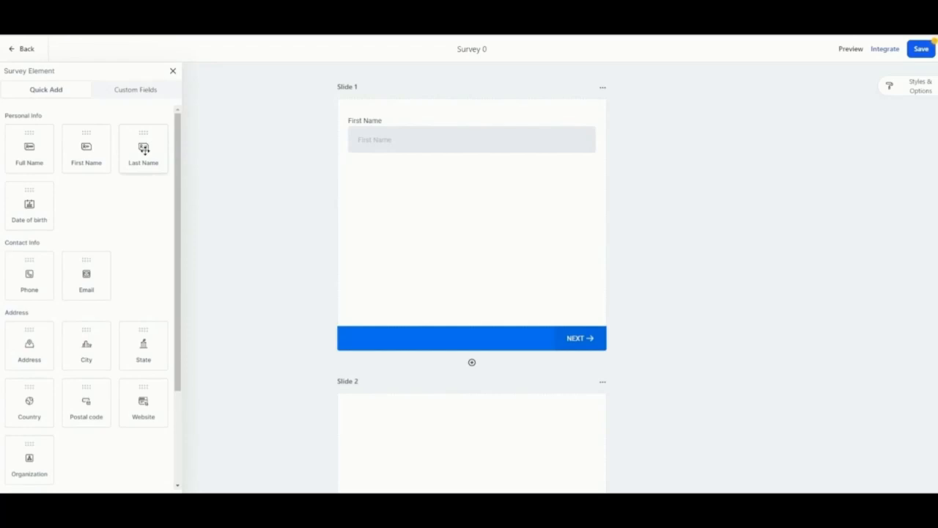
left_click_drag(143, 149, 370, 135)
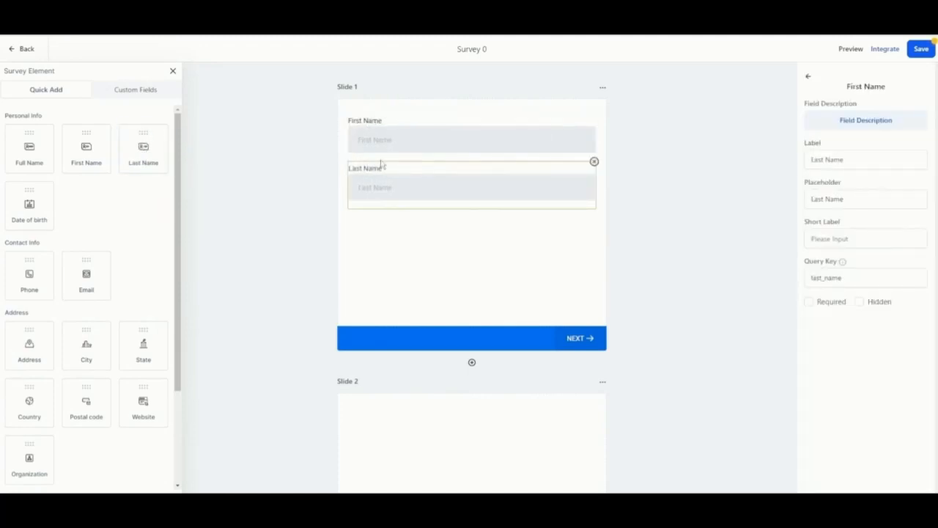
Step: Place the Make and Model custom fields on Slide 2, with Make above Model
scroll(456, 417, "down", 3)
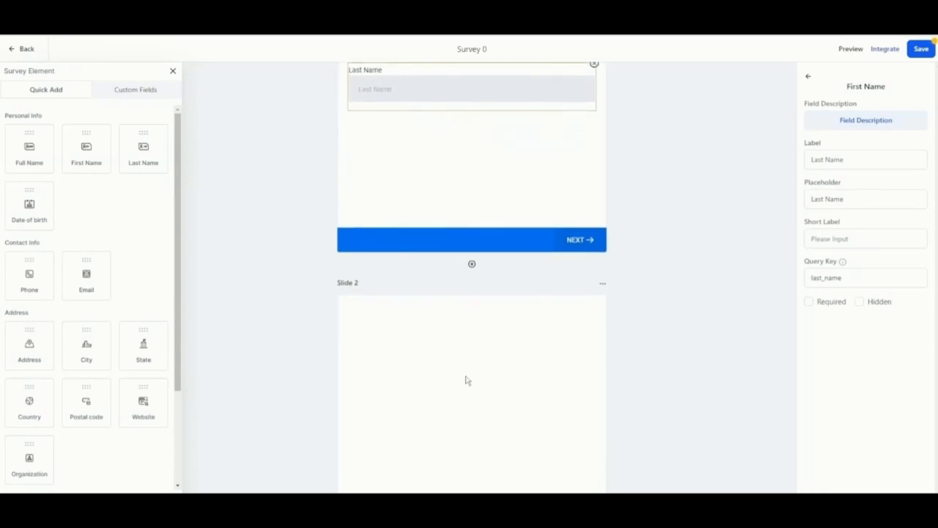
left_click(466, 380)
scroll(465, 379, "down", 2)
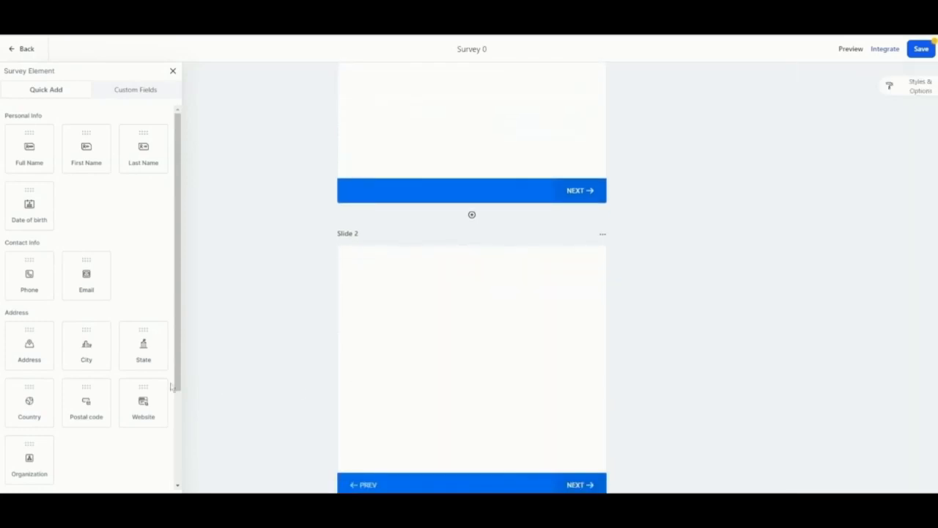
left_click(123, 91)
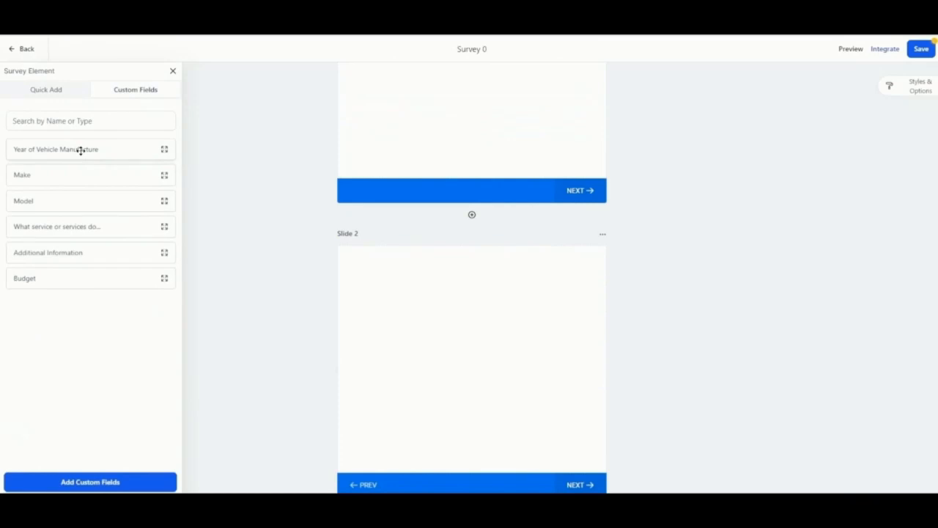
left_click_drag(74, 174, 439, 300)
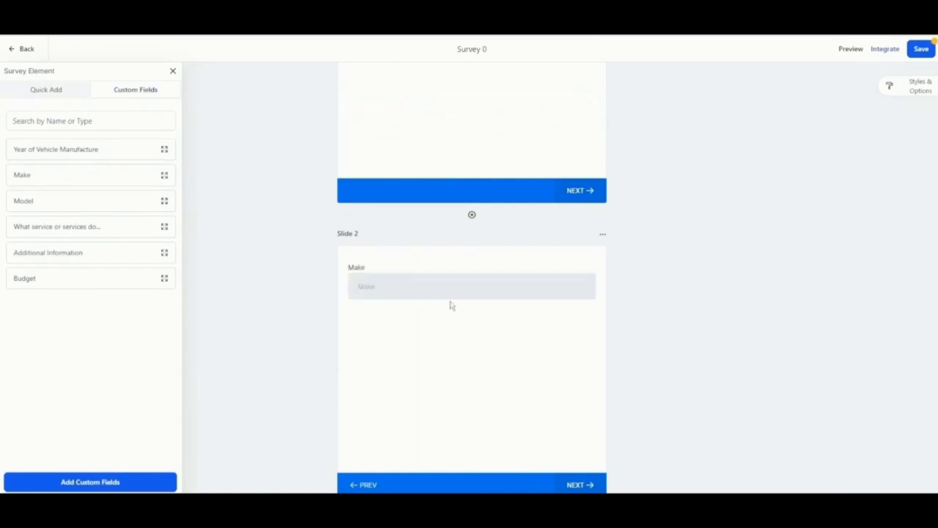
left_click(410, 287)
scroll(408, 288, "down", 4)
left_click_drag(29, 201, 448, 154)
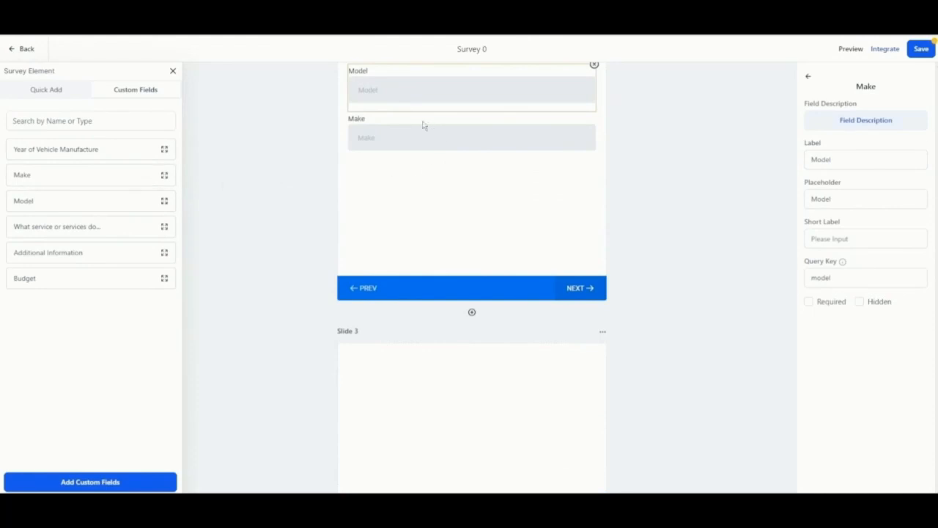
left_click_drag(423, 126, 427, 93)
Step: Place the Year of Vehicle Manufacture custom field on Slide 3
scroll(430, 370, "down", 1)
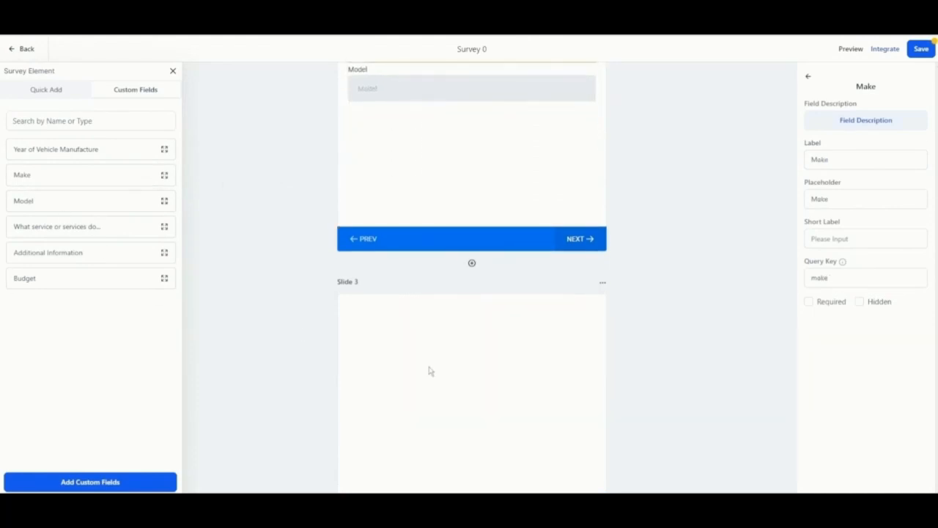
left_click(430, 370)
left_click_drag(63, 147, 430, 349)
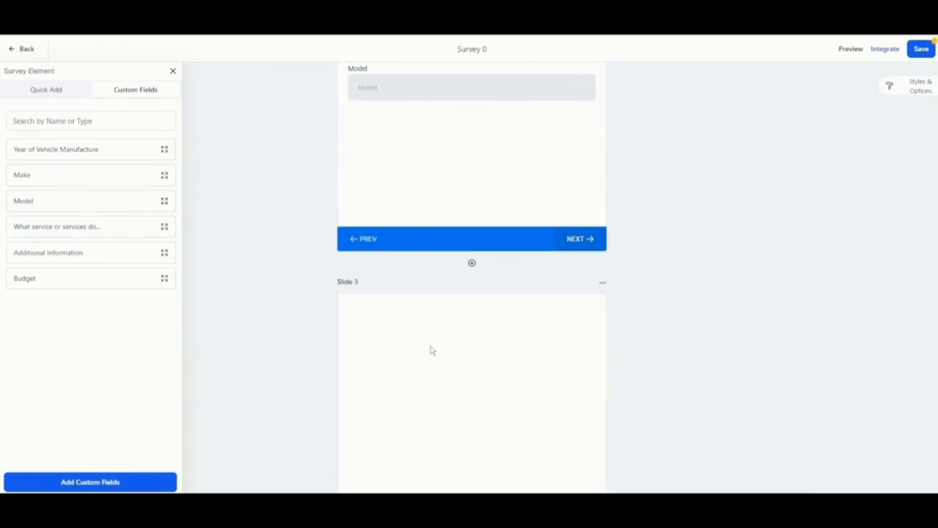
scroll(412, 334, "down", 2)
scroll(464, 320, "down", 1)
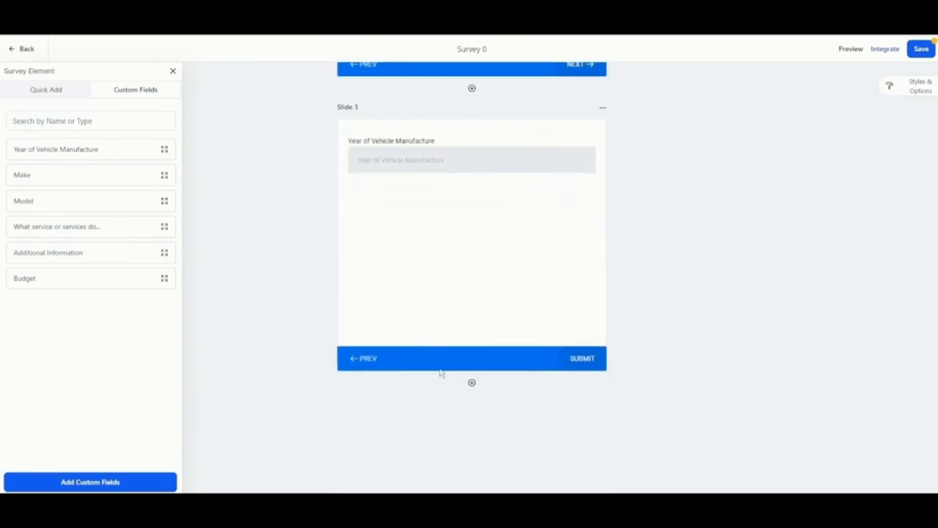
Step: Add a fourth slide holding the Budget custom field and open that field's settings
left_click(473, 383)
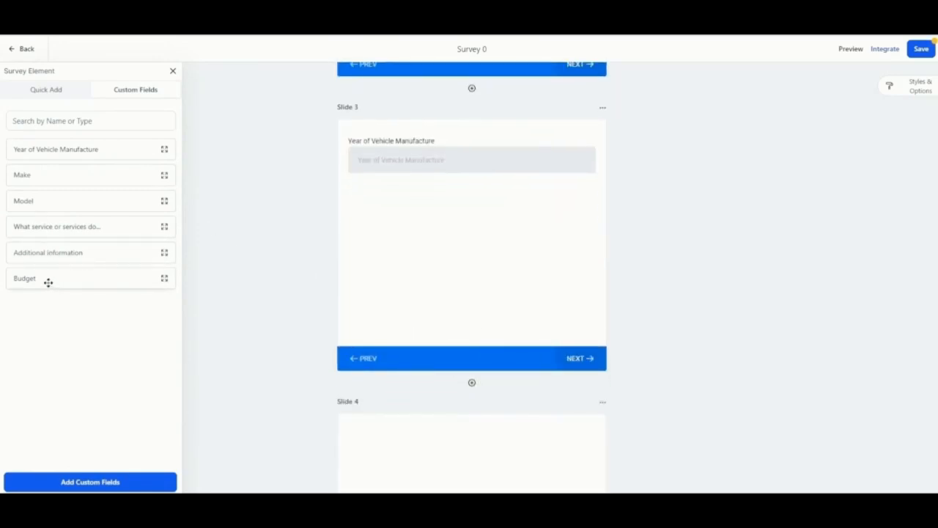
left_click_drag(47, 281, 437, 450)
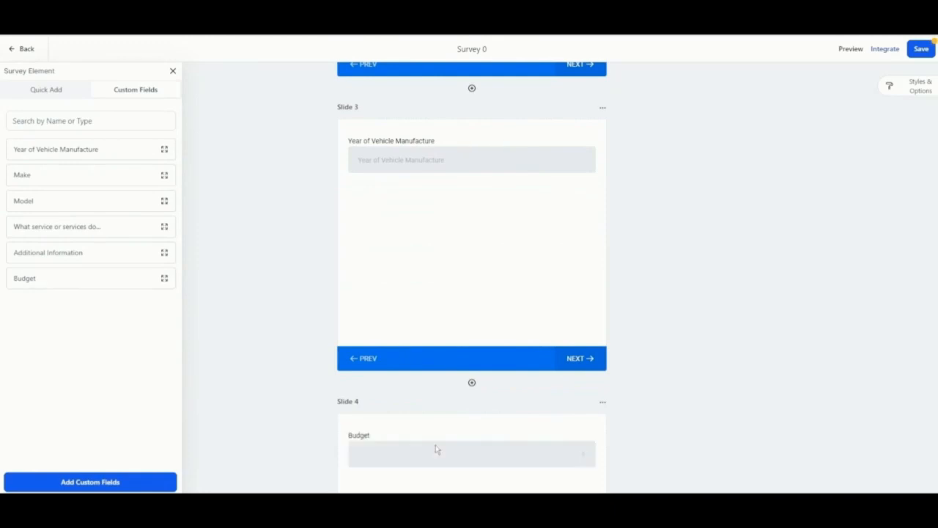
left_click(524, 168)
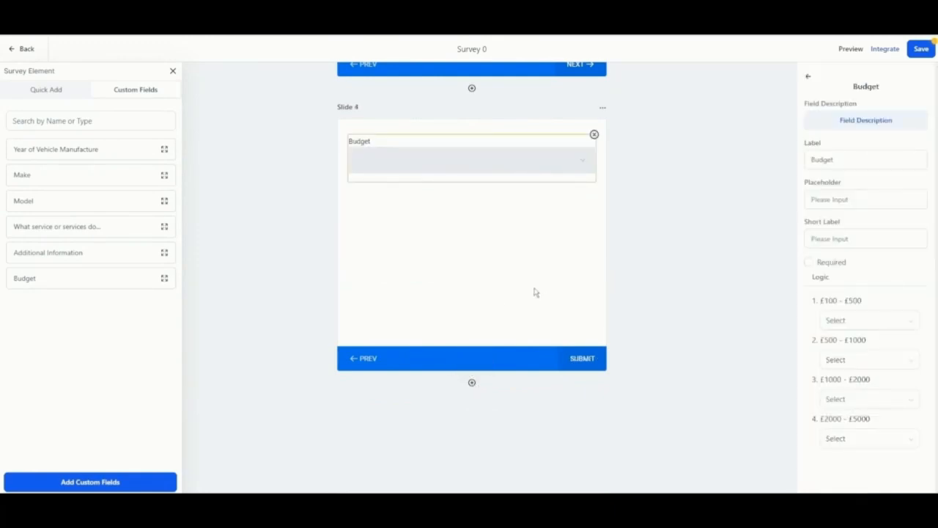
Step: Examine the Budget field's logic settings and the destinations offered for the £100 - £500 answer
scroll(533, 293, "up", 3)
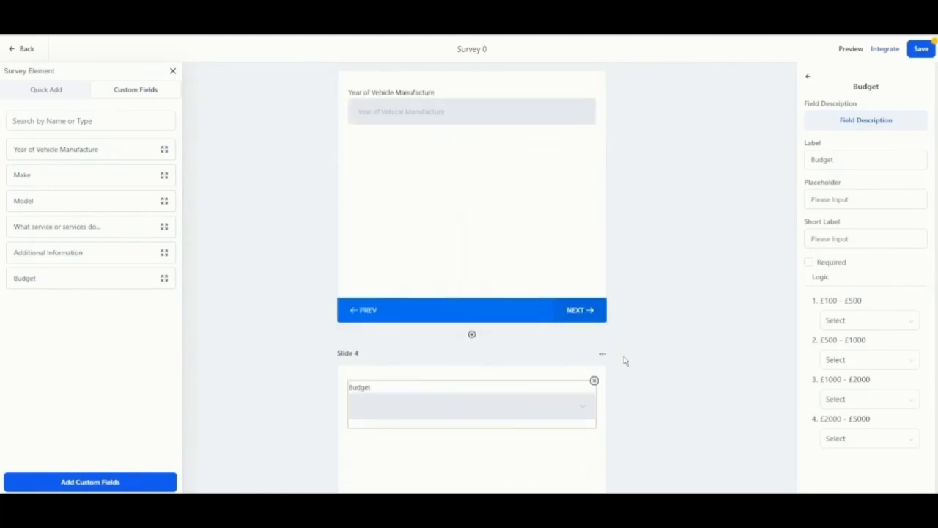
scroll(623, 360, "down", 3)
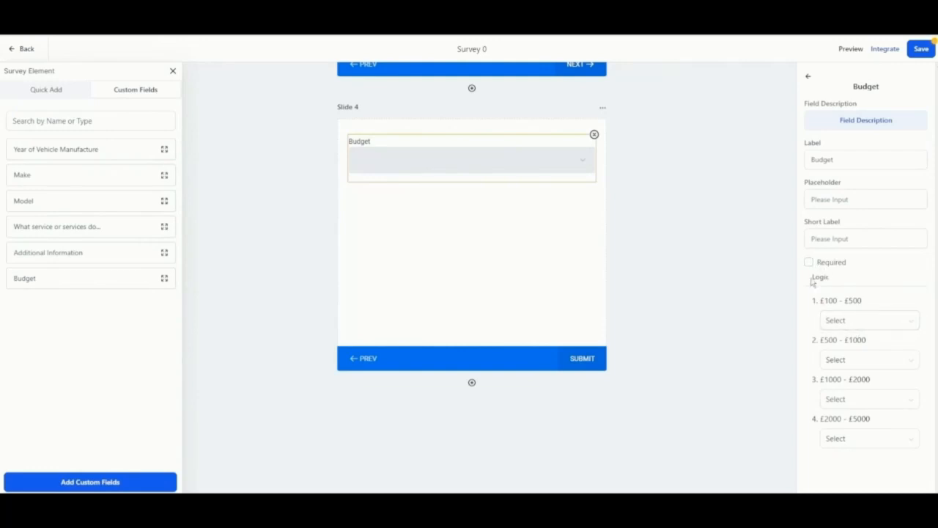
left_click_drag(812, 279, 830, 278)
left_click(854, 283)
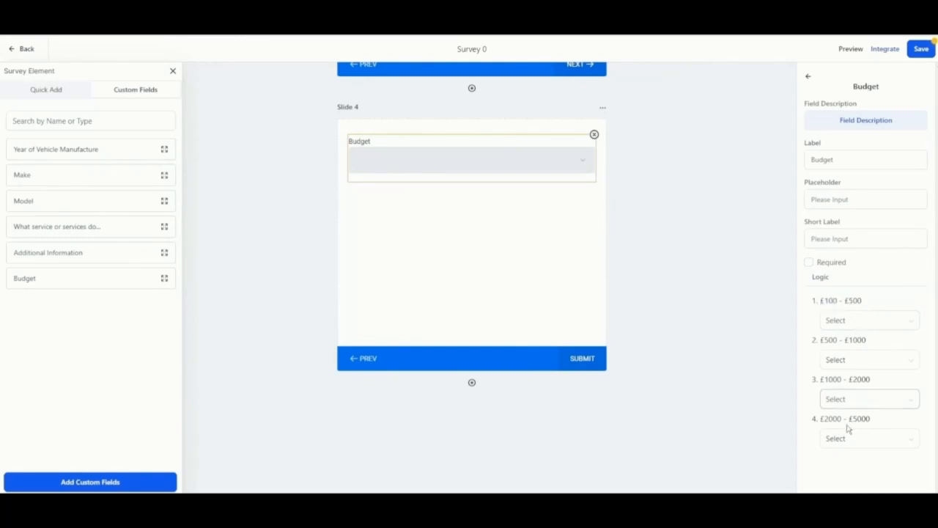
left_click(846, 327)
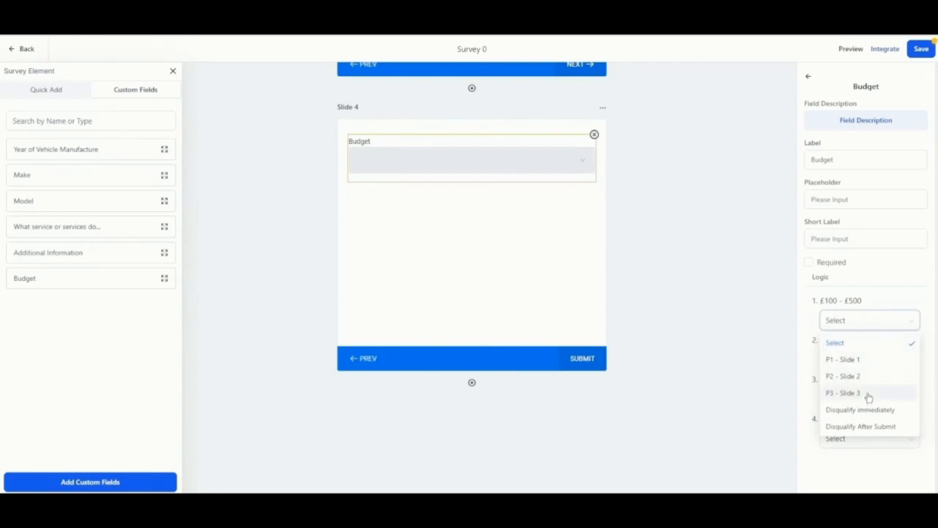
left_click(888, 303)
Step: Add Slides 5, 6 and 7 after the Budget slide
left_click(472, 383)
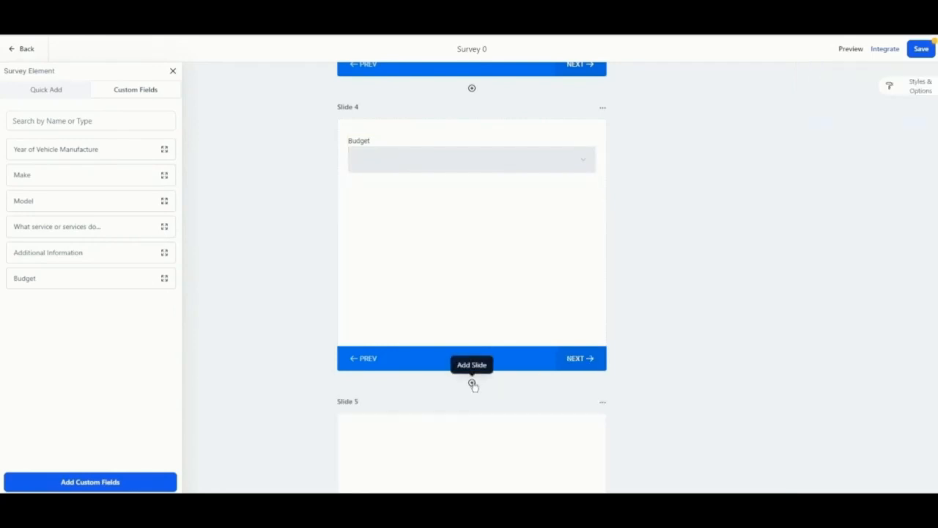
scroll(601, 431, "down", 4)
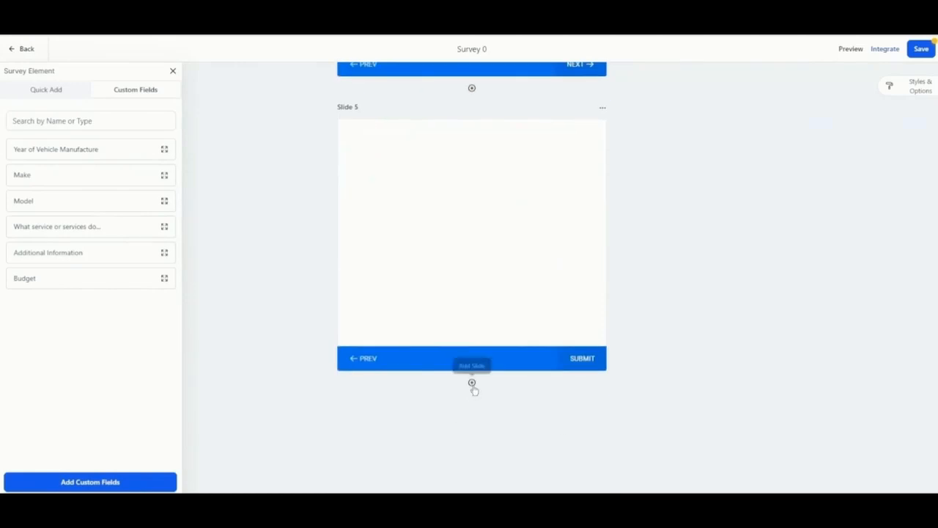
scroll(474, 391, "up", 5)
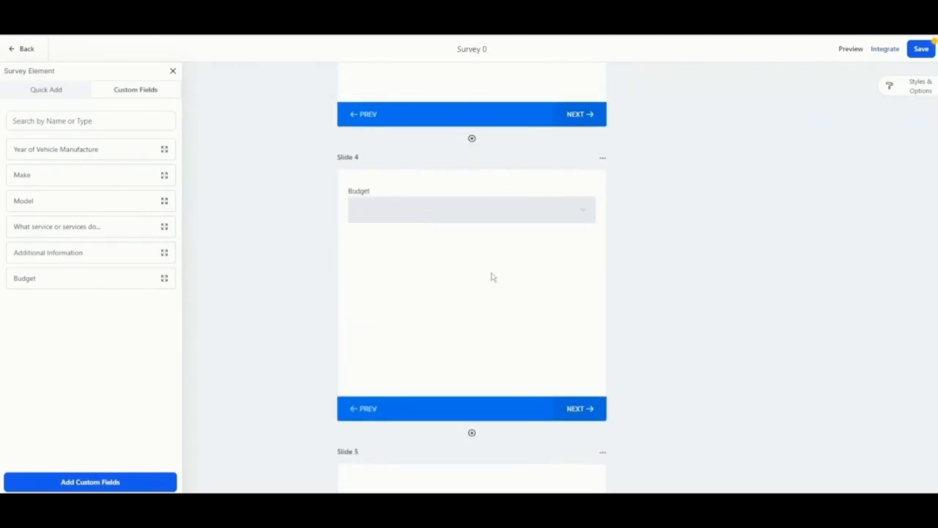
Step: Set the Budget logic so £100 - £500 leads to Slide 5 and £500 - £1000 leads to Slide 6
left_click(471, 218)
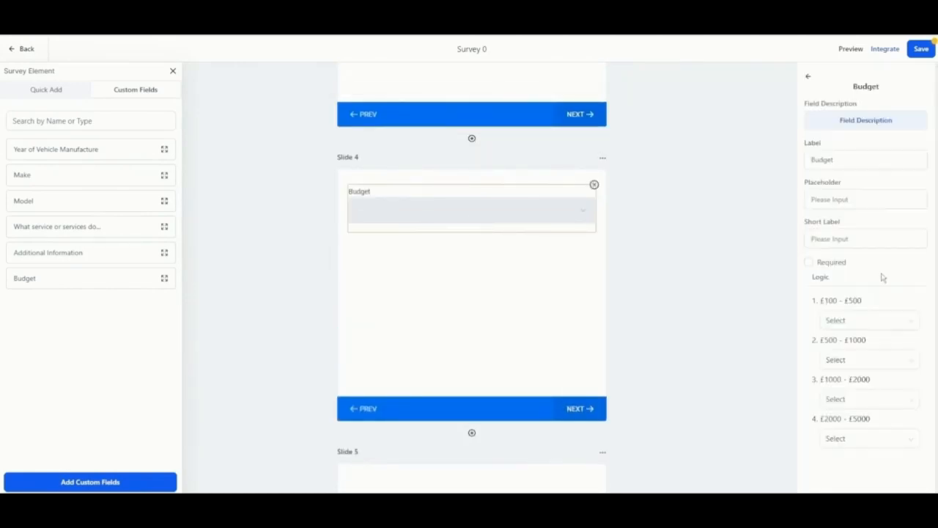
left_click(863, 323)
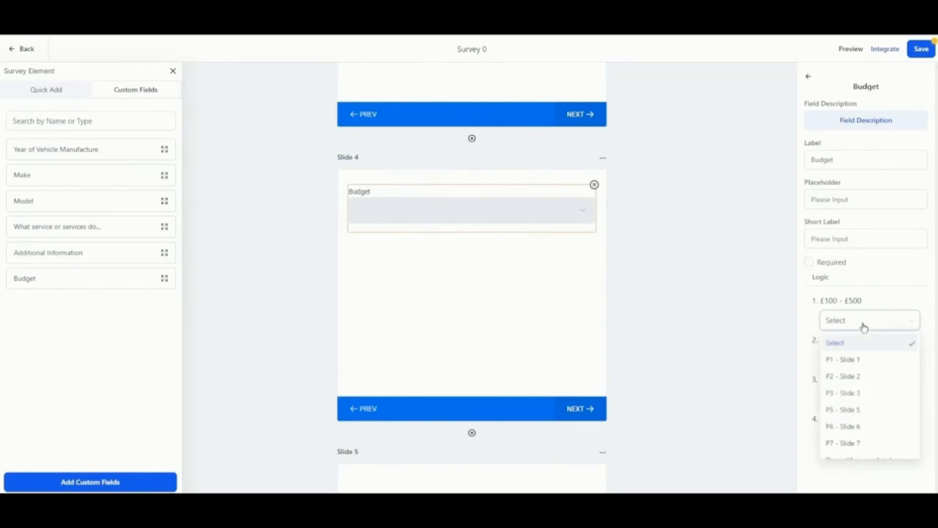
left_click(873, 414)
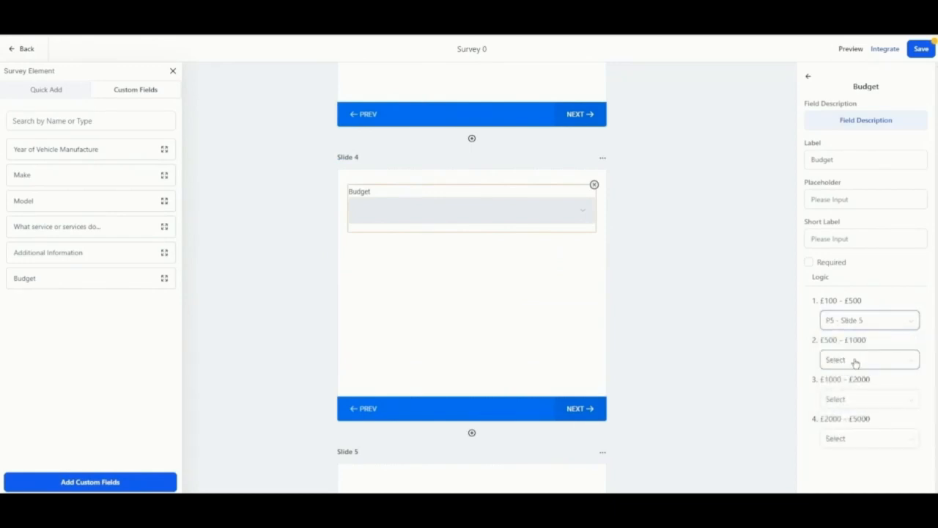
left_click(876, 361)
left_click(851, 315)
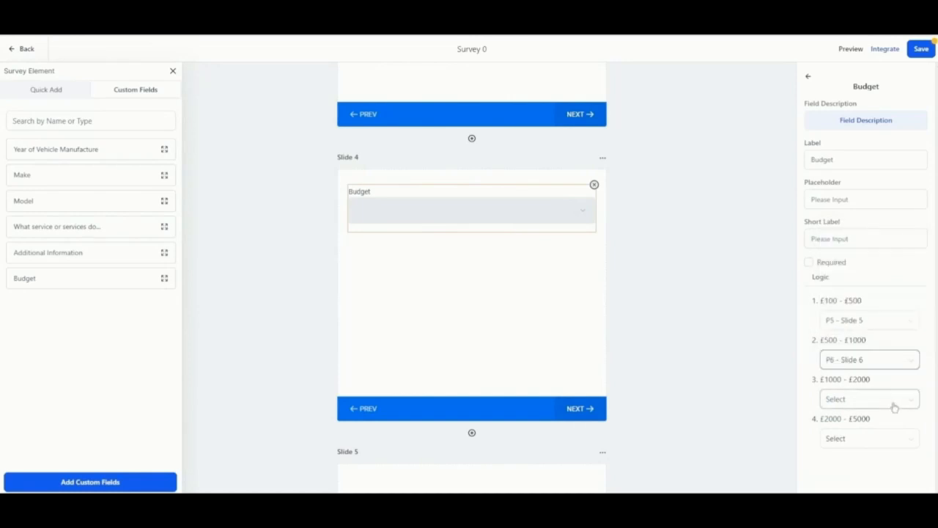
Step: Change the logic for the £100 - £500 budget answer to Disqualify After Submit
left_click(858, 319)
scroll(881, 395, "down", 2)
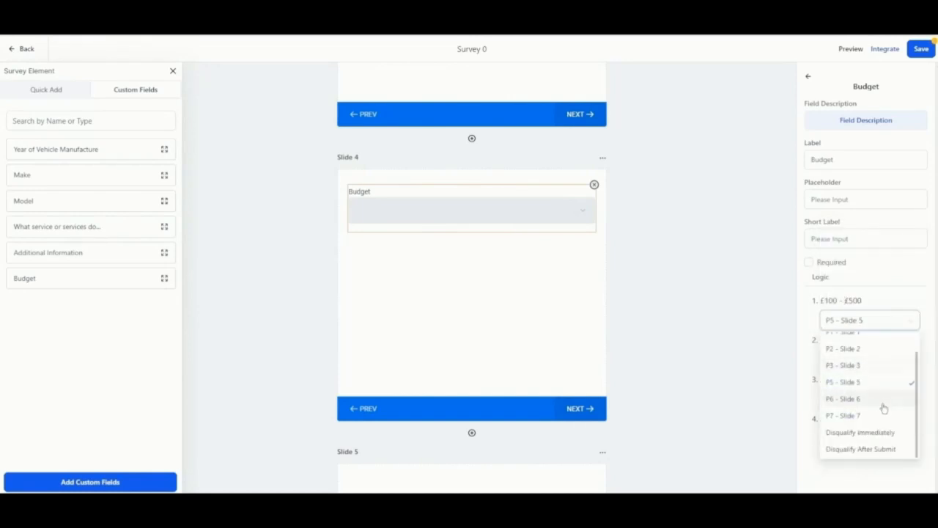
left_click(879, 450)
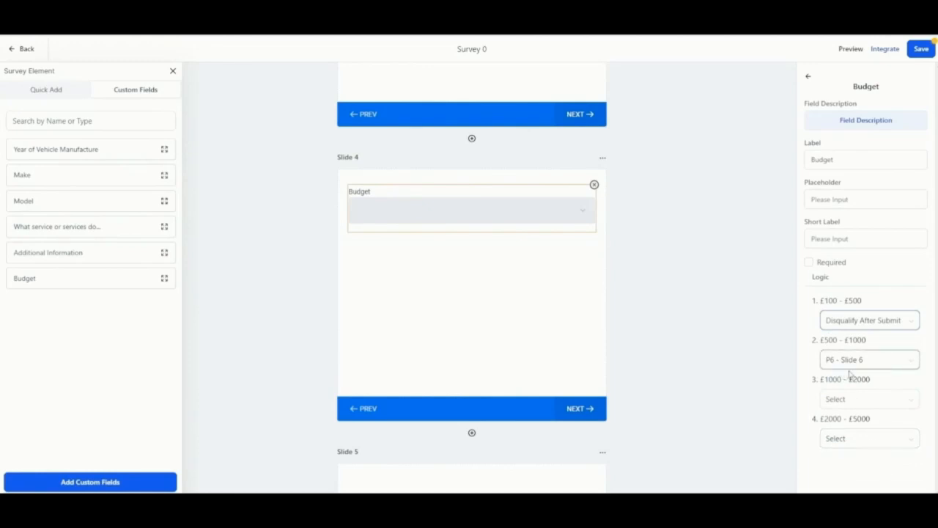
Step: Route both the £1000 - £2000 and £2000 - £5000 budget answers to Slide 6
left_click(869, 401)
scroll(863, 343, "down", 2)
scroll(869, 358, "up", 2)
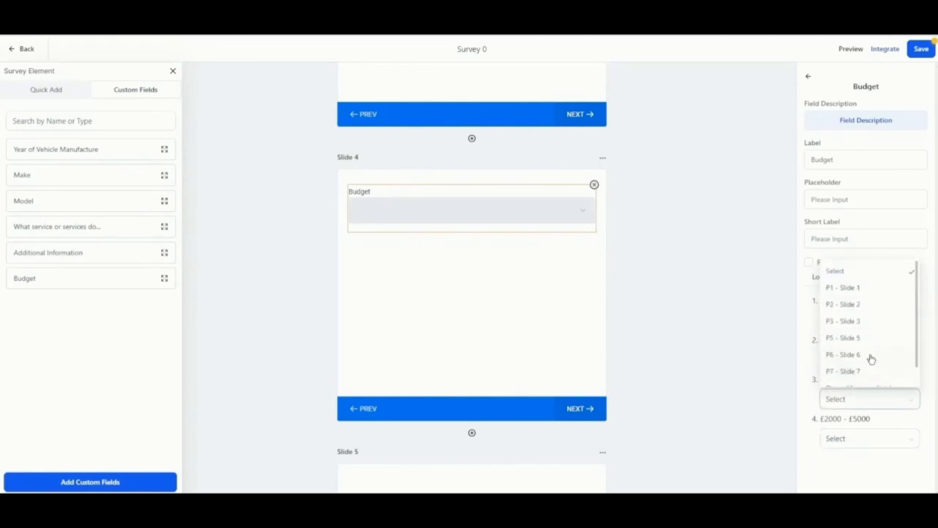
scroll(869, 358, "down", 2)
left_click(859, 327)
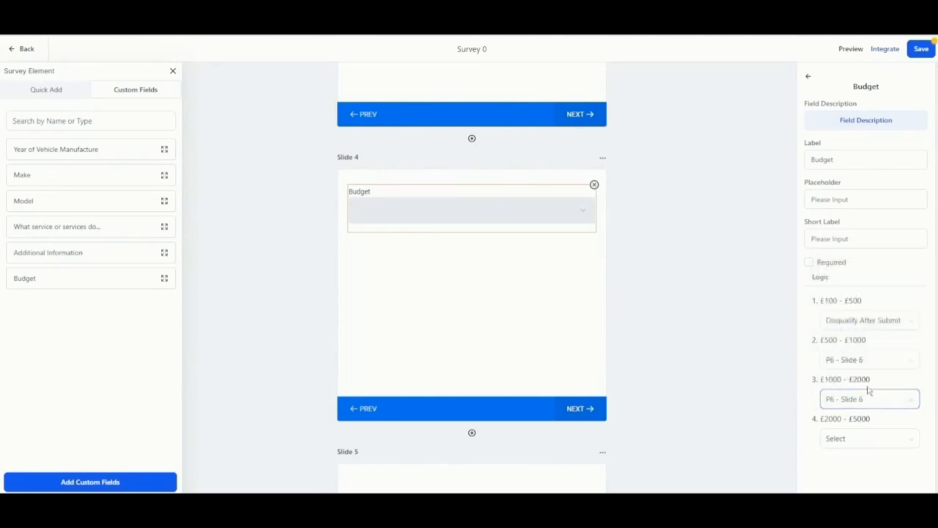
left_click(869, 435)
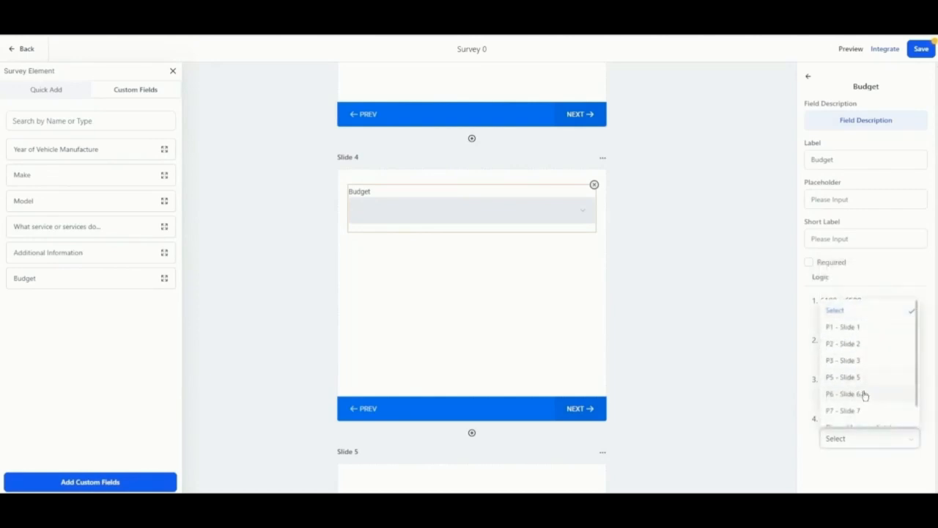
left_click(863, 391)
Step: Place the service selection custom field on Slide 5 and the Year of Vehicle Manufacture field on Slide 6
scroll(450, 354, "down", 4)
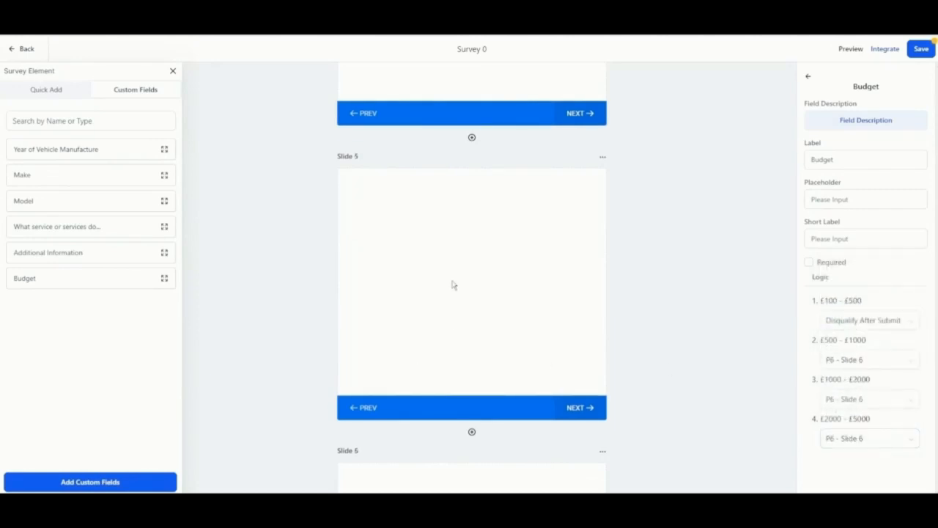
left_click(453, 285)
scroll(464, 342, "up", 3)
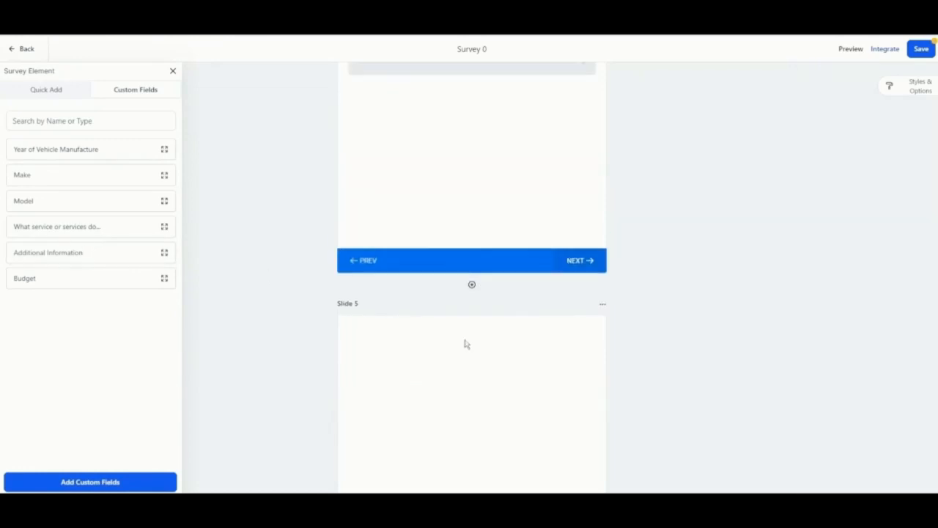
scroll(462, 342, "down", 7)
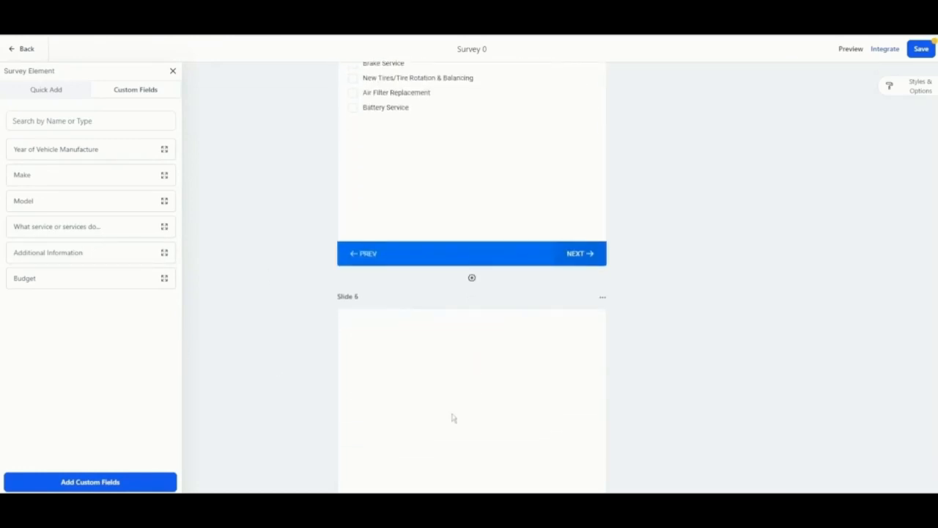
left_click_drag(42, 148, 452, 254)
scroll(506, 408, "down", 3)
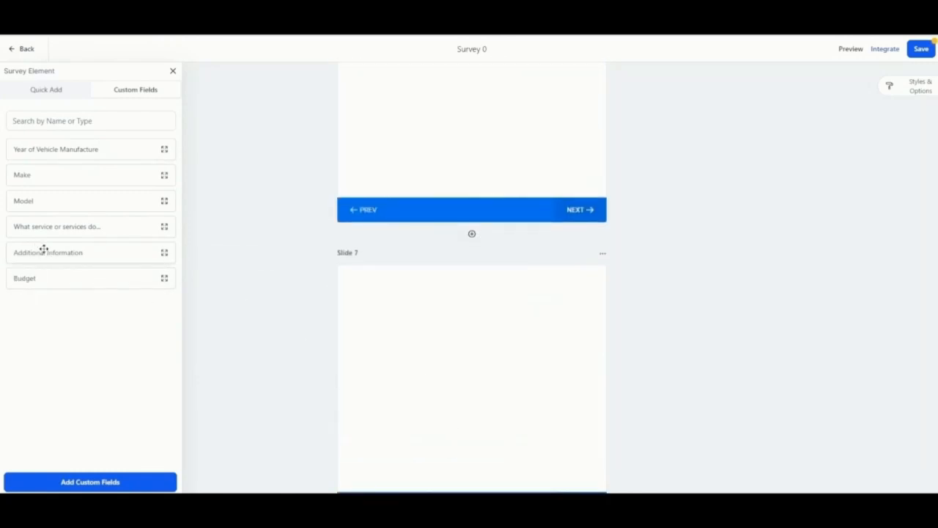
Step: Add the quick-add Email and Phone fields to Slide 7, with Phone placed below Email
left_click(63, 91)
left_click_drag(84, 272, 408, 340)
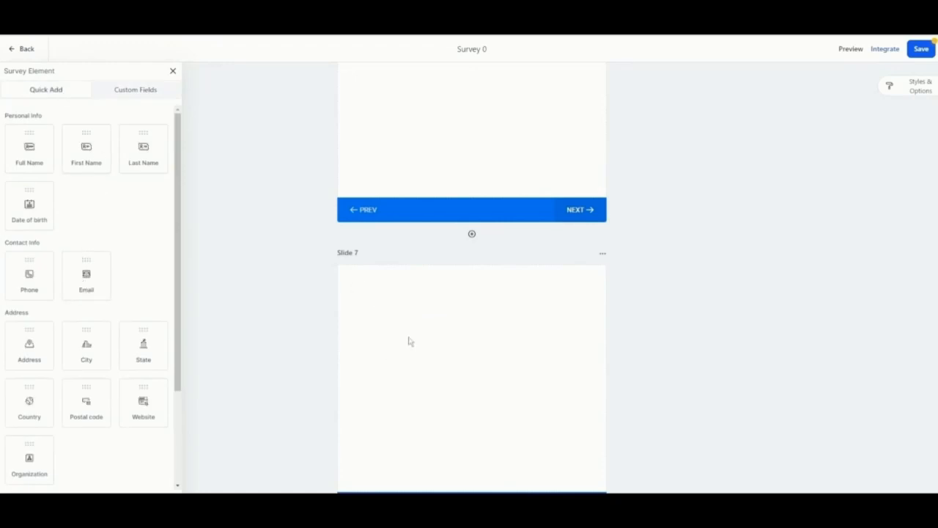
left_click_drag(29, 274, 380, 390)
scroll(380, 376, "down", 1)
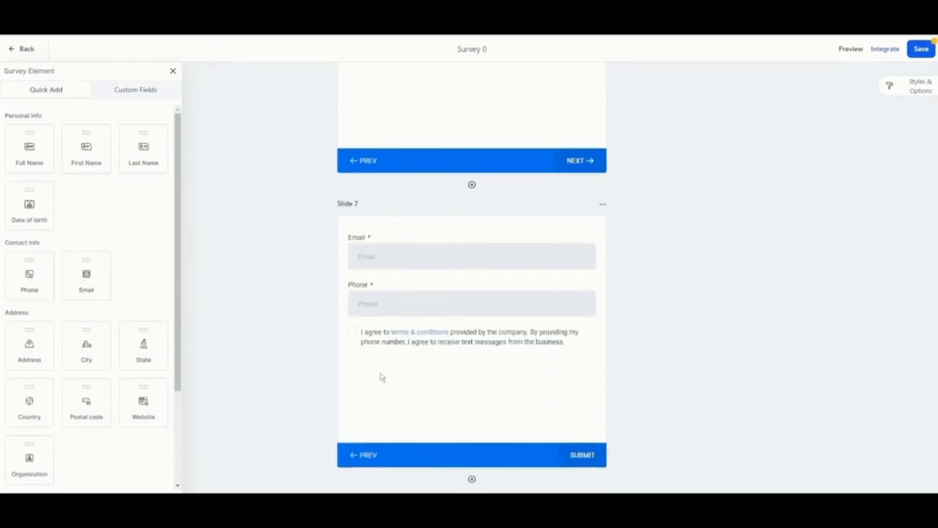
Step: Open the T & C element on Slide 7 and examine the linked "terms & conditions" wording in its text
left_click(431, 350)
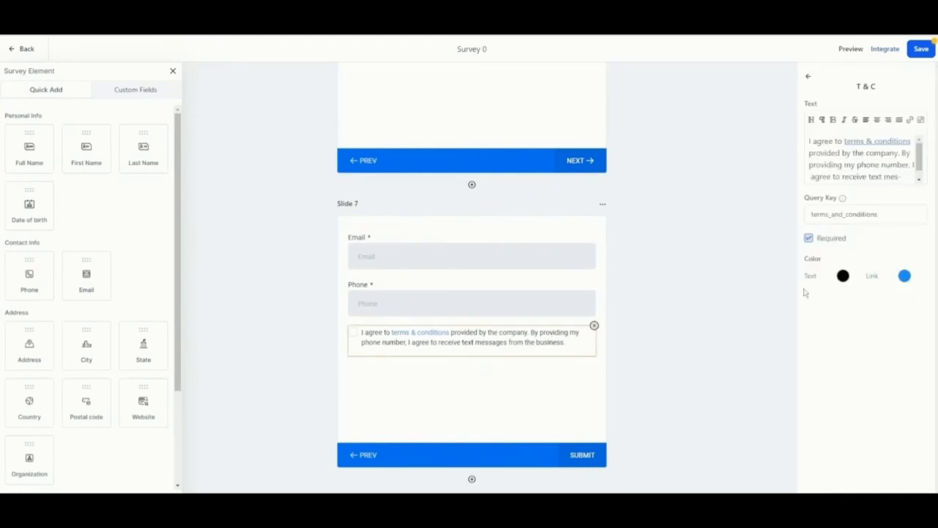
scroll(876, 161, "down", 1)
scroll(878, 144, "up", 1)
left_click_drag(846, 140, 908, 141)
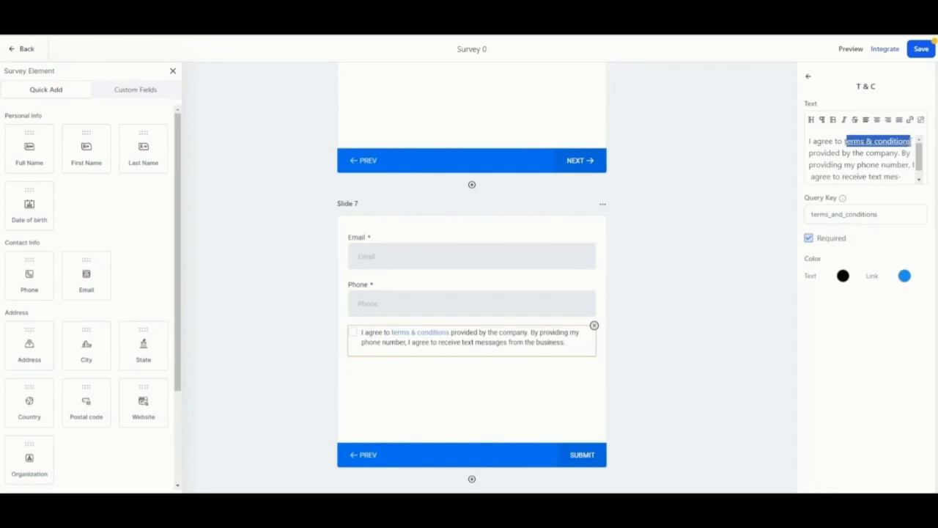
left_click_drag(844, 140, 913, 141)
Step: Try a Captcha element above the consent checkbox on Slide 7, and remove it again
scroll(80, 391, "down", 3)
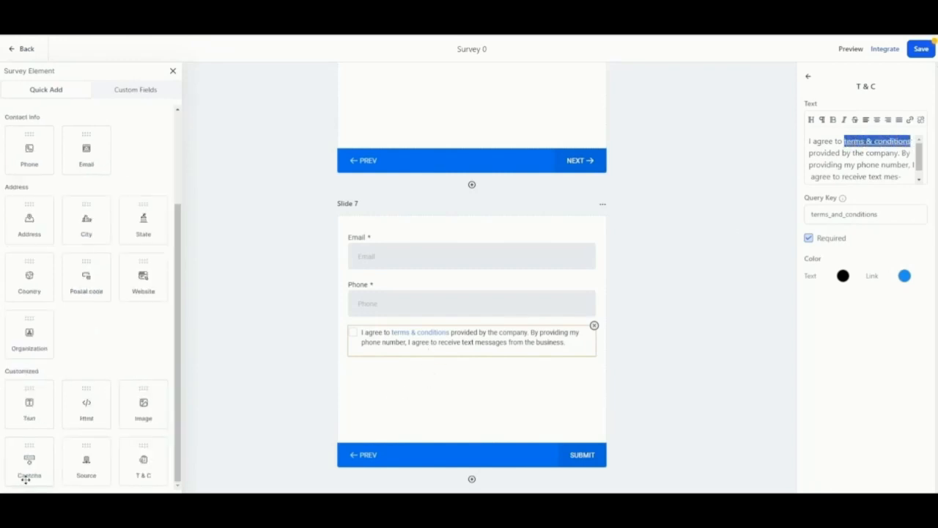
left_click_drag(38, 460, 404, 353)
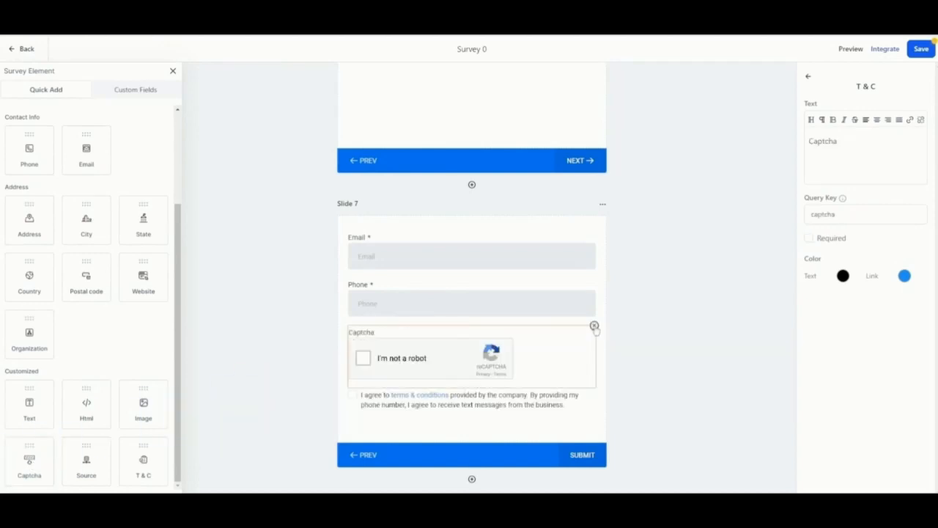
left_click(595, 326)
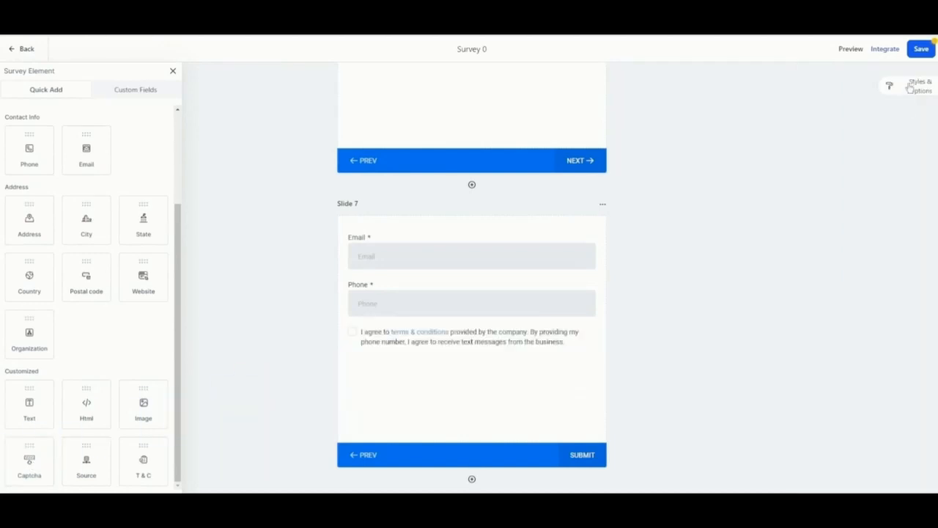
Step: Save the survey and review its style settings, including the footer, button and Custom CSS options
left_click(921, 48)
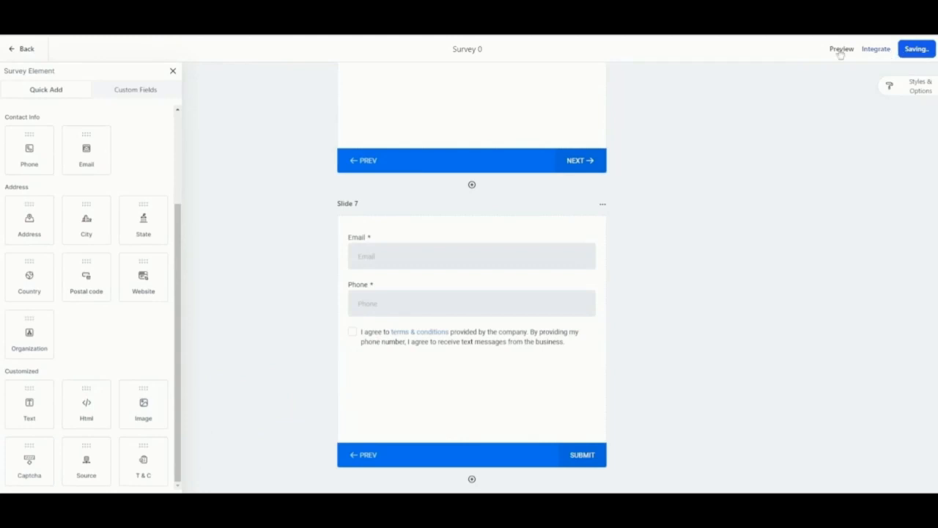
left_click(909, 90)
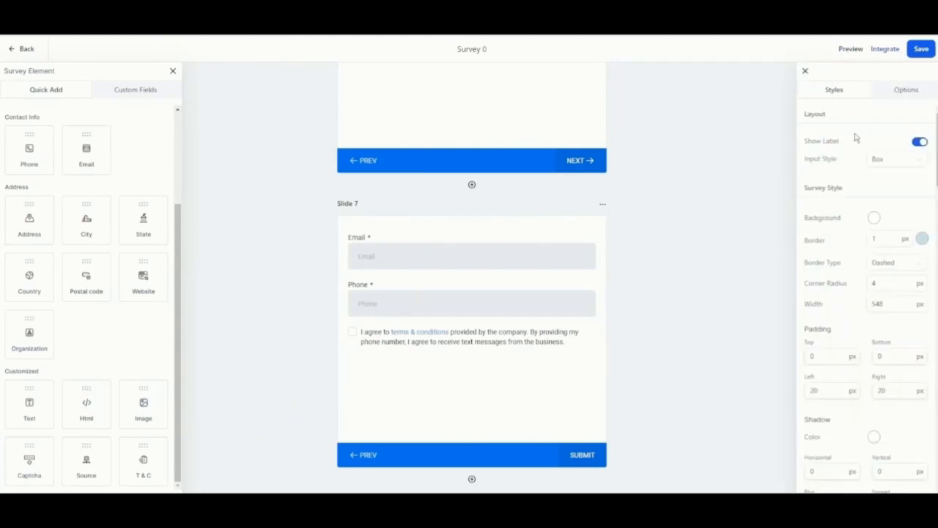
scroll(865, 180, "down", 4)
scroll(865, 180, "up", 4)
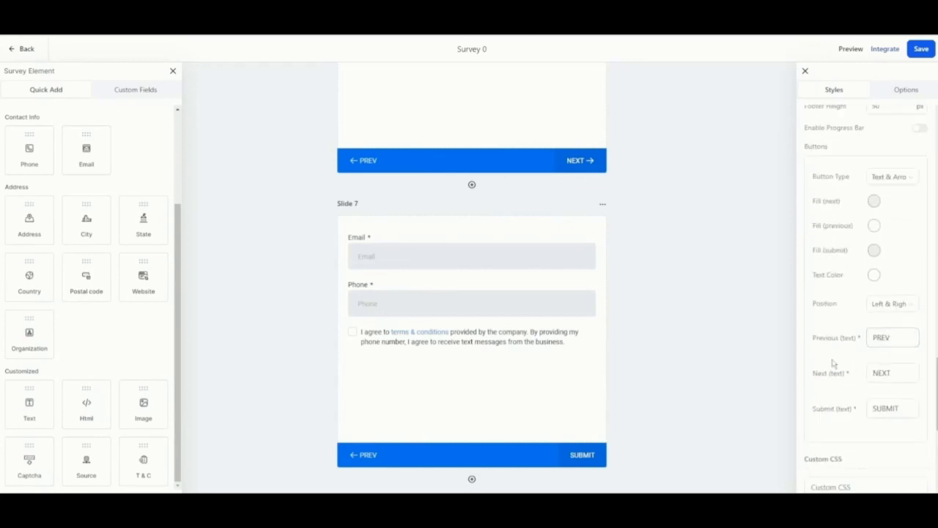
scroll(871, 432, "down", 1)
scroll(871, 432, "down", 1)
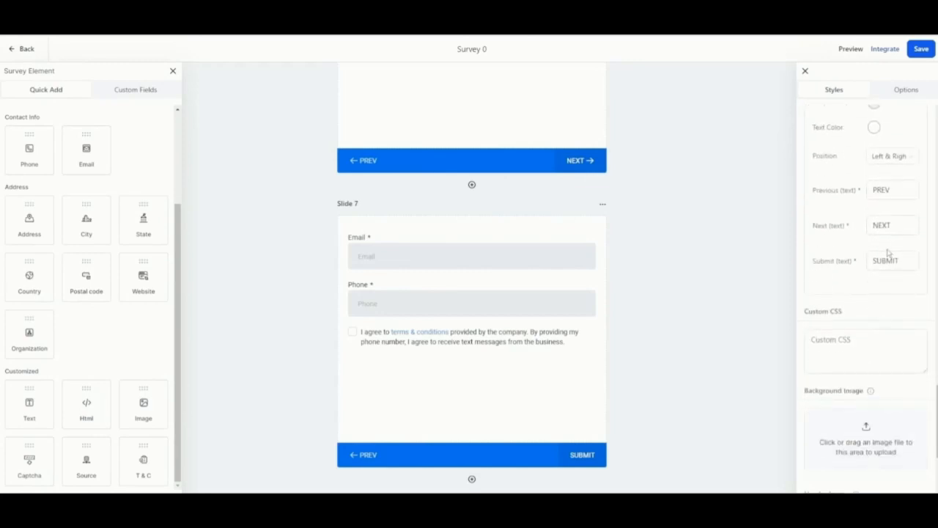
scroll(877, 310, "up", 4)
scroll(853, 323, "down", 5)
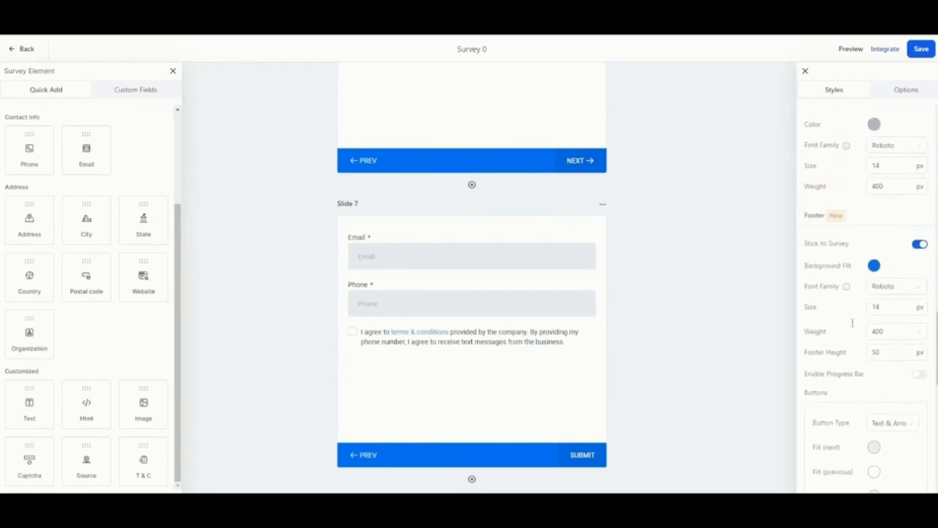
left_click(826, 194)
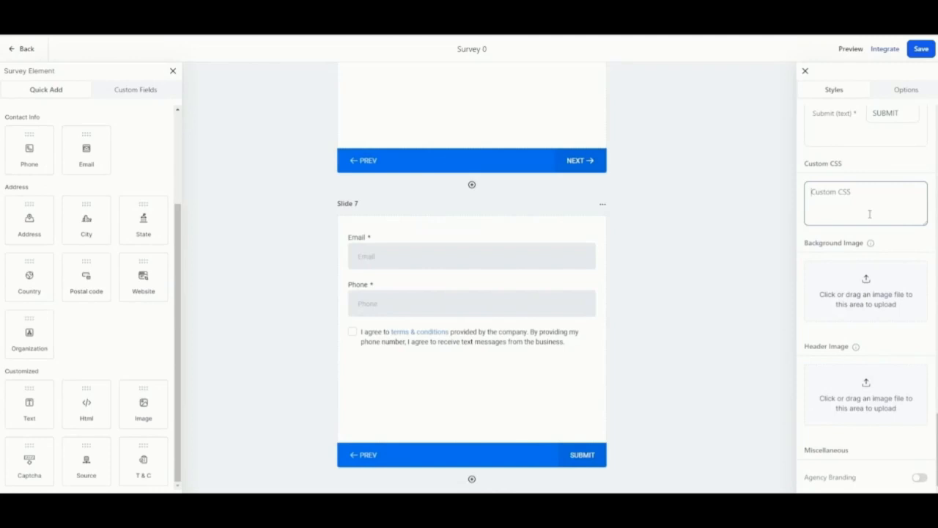
scroll(870, 214, "up", 10)
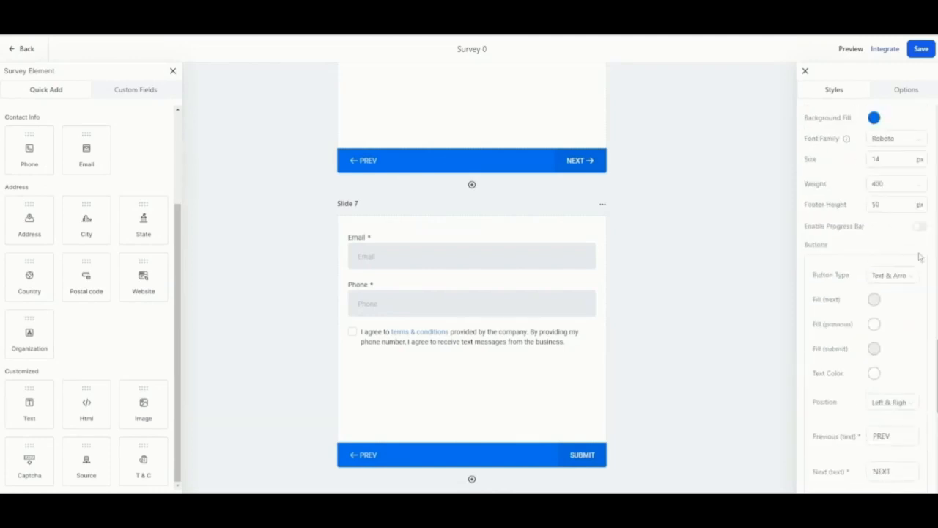
Step: Rename the survey as "Car Detailing Survey" in its options
left_click(906, 89)
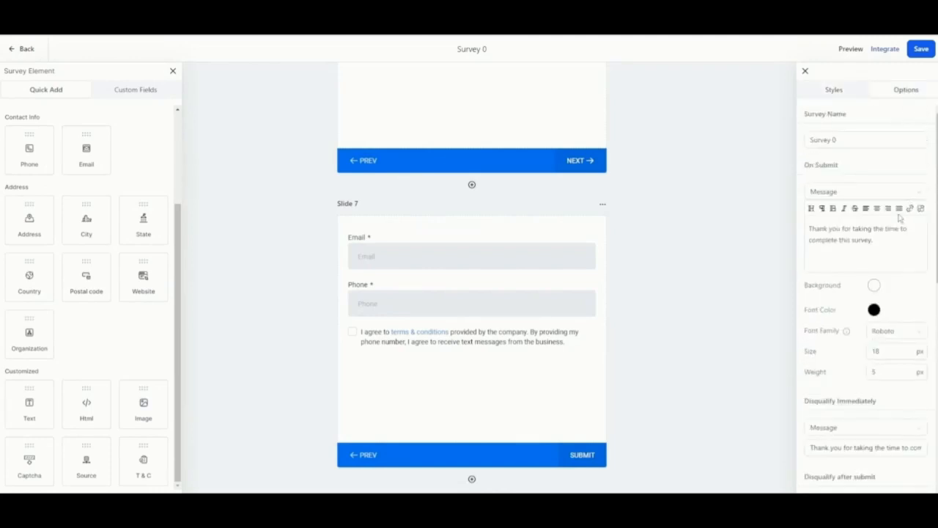
left_click(833, 138)
triple_click(842, 137)
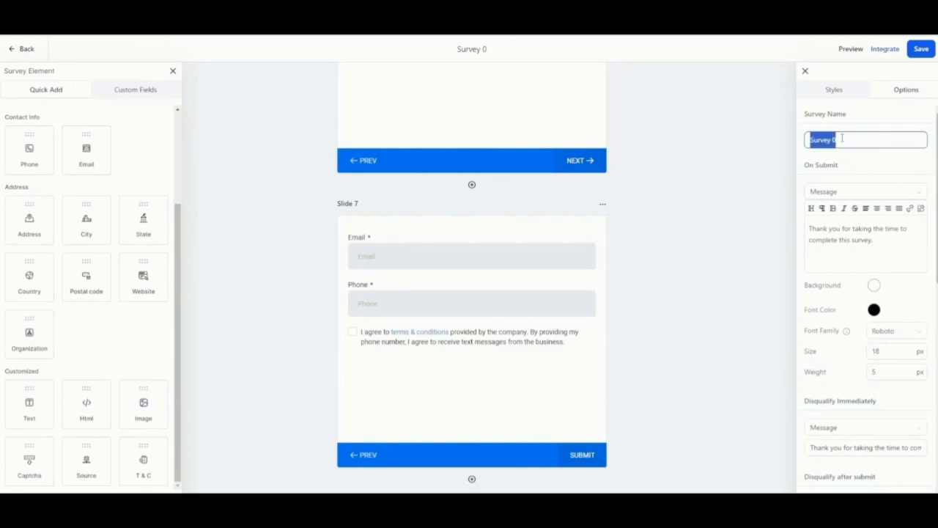
type("Car Det")
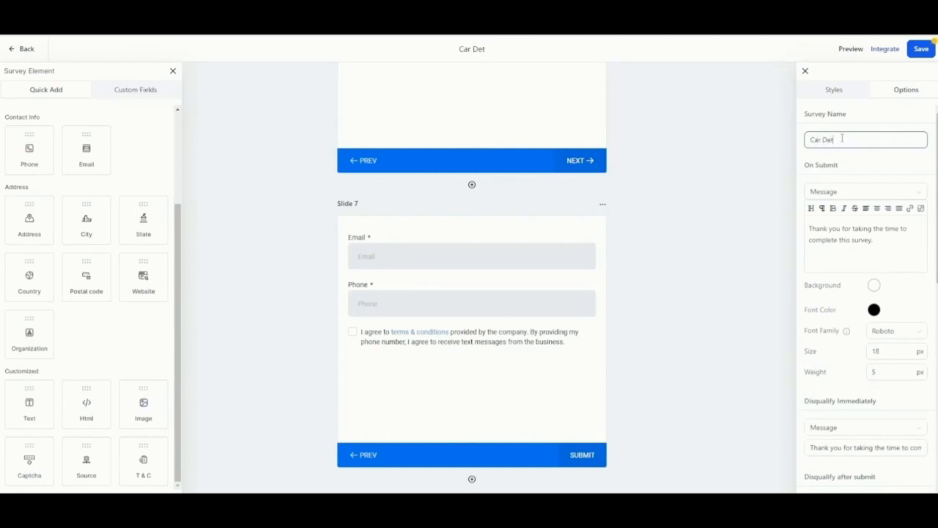
type("ailing")
type("Survey")
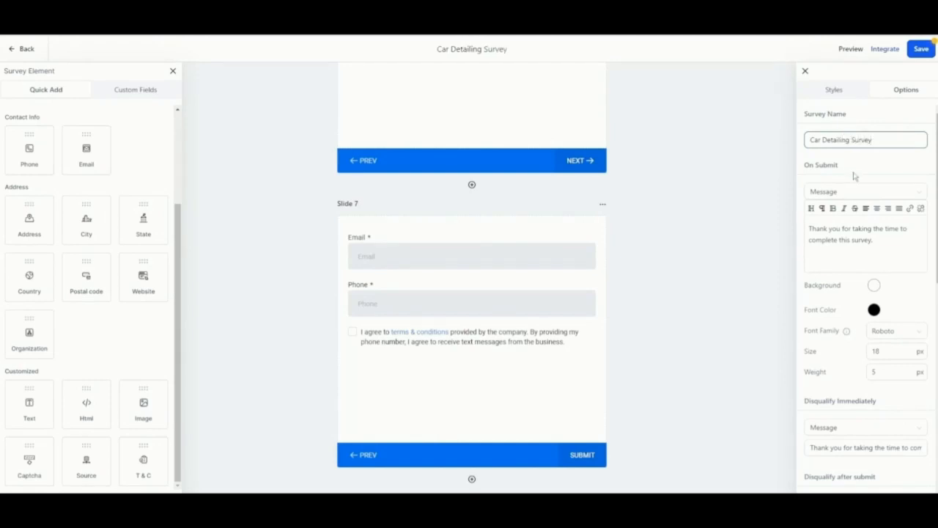
Step: Set the survey's On Submit action to Open URL and select its empty URL field
left_click(849, 191)
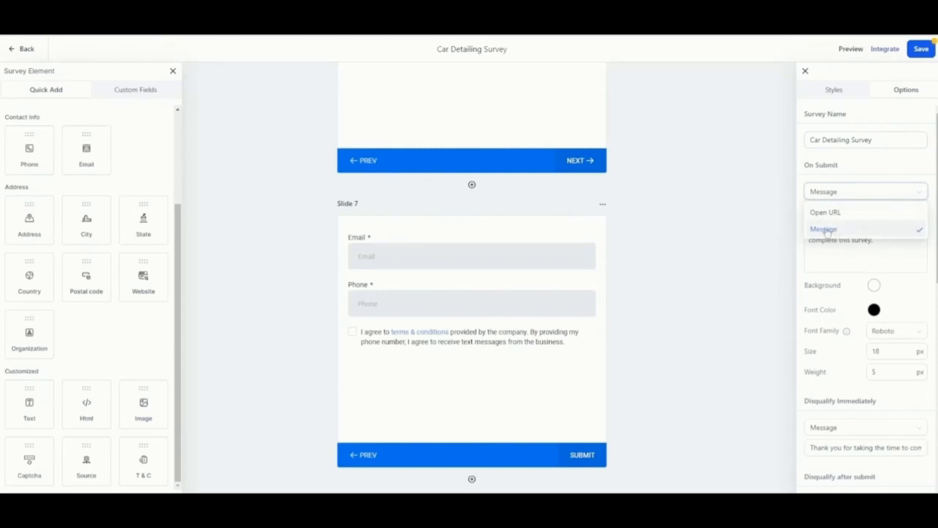
left_click(825, 211)
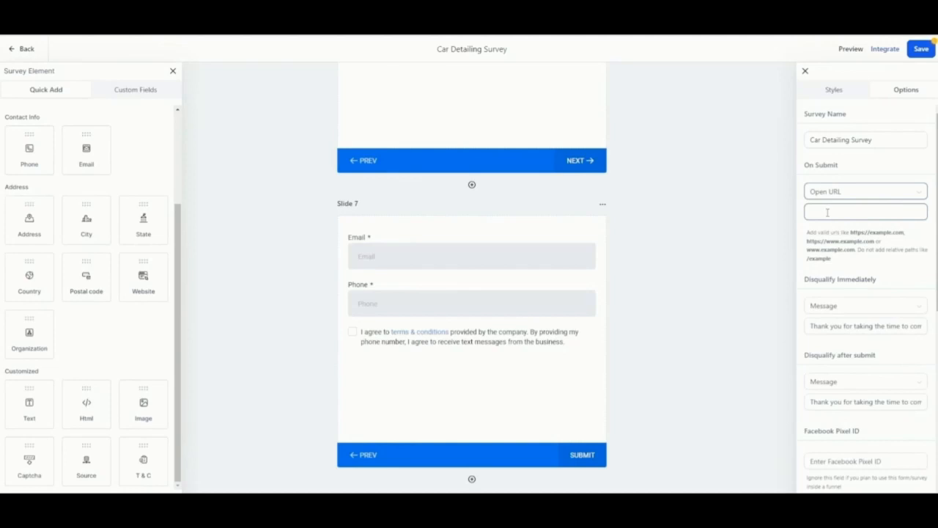
scroll(854, 291, "down", 3)
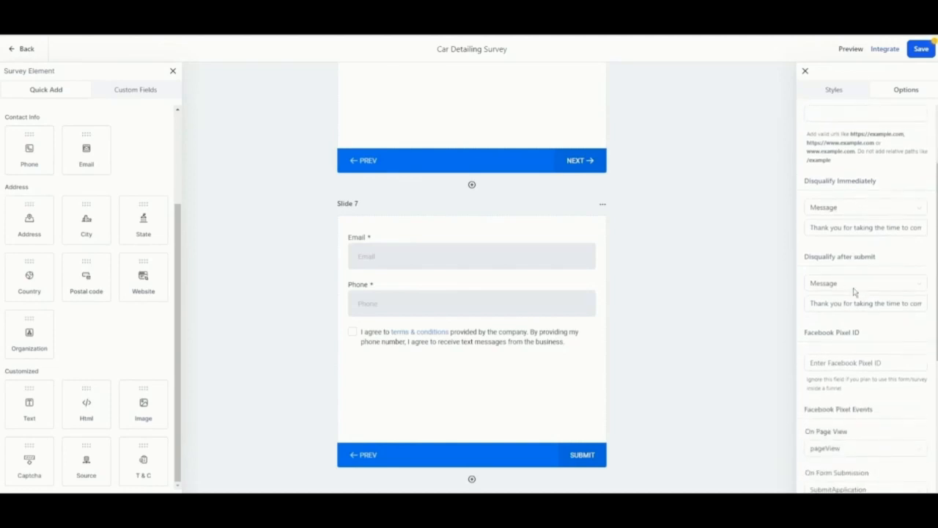
scroll(879, 277, "up", 2)
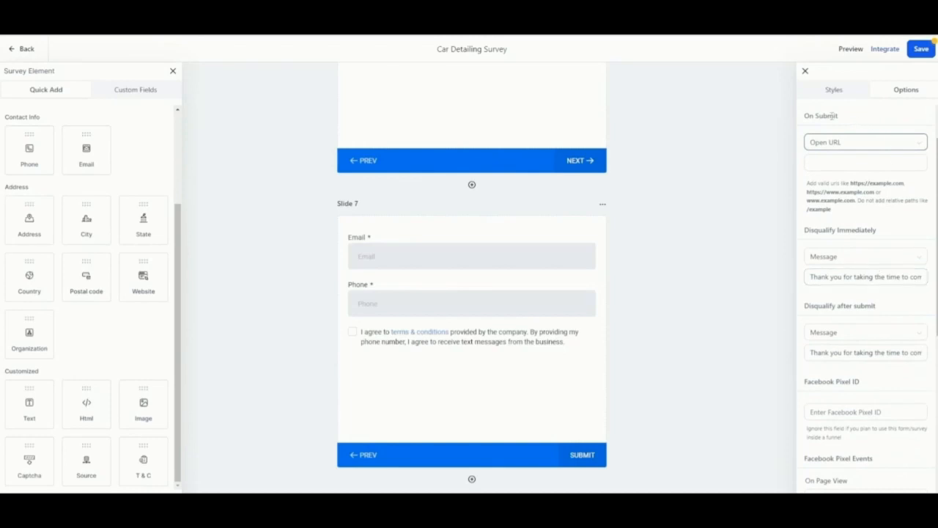
left_click(861, 165)
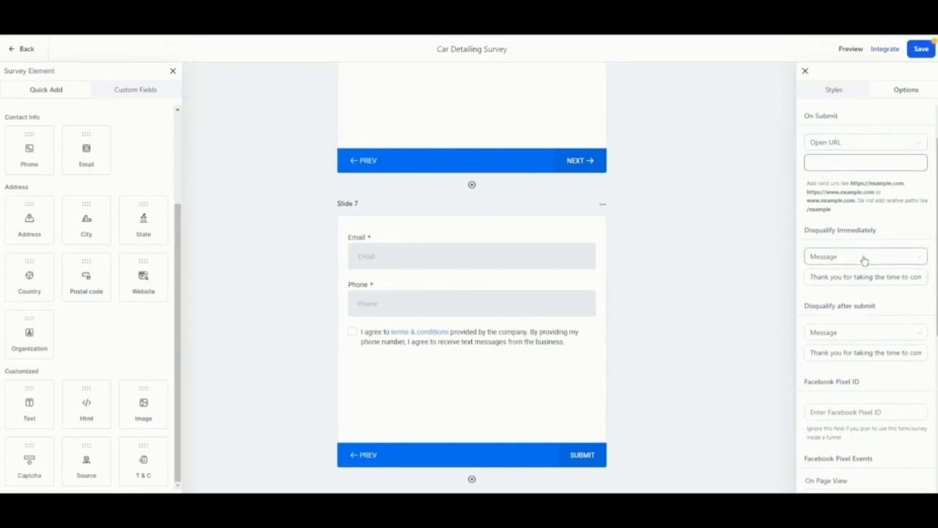
Step: Set the Disqualify Immediately action to URL
scroll(861, 256, "down", 2)
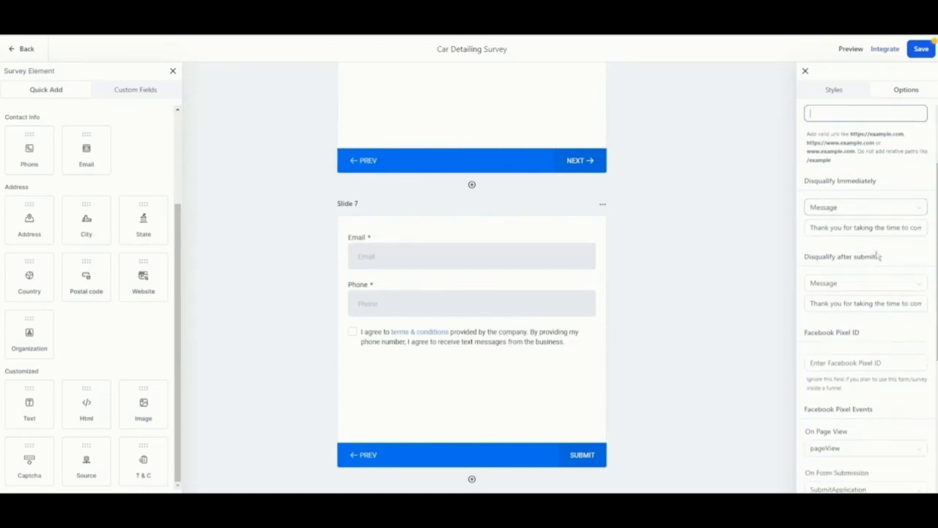
left_click(870, 208)
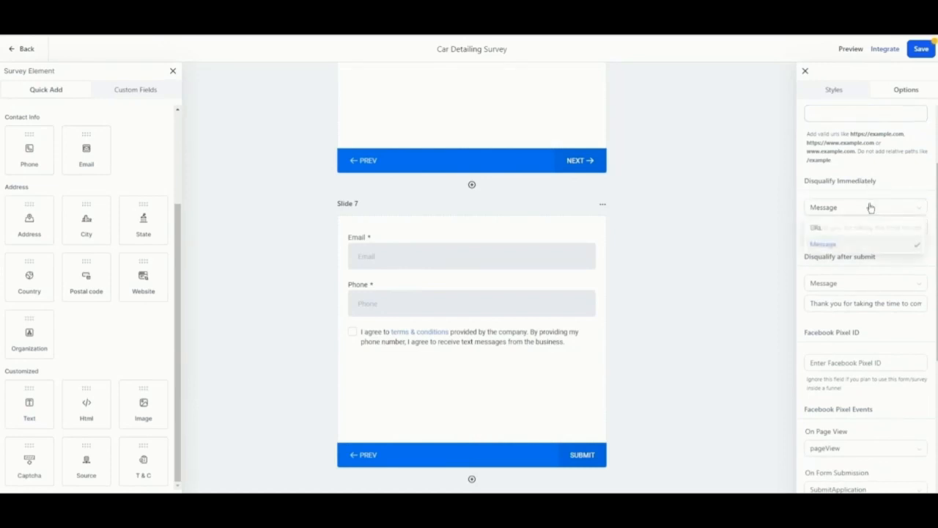
left_click(826, 228)
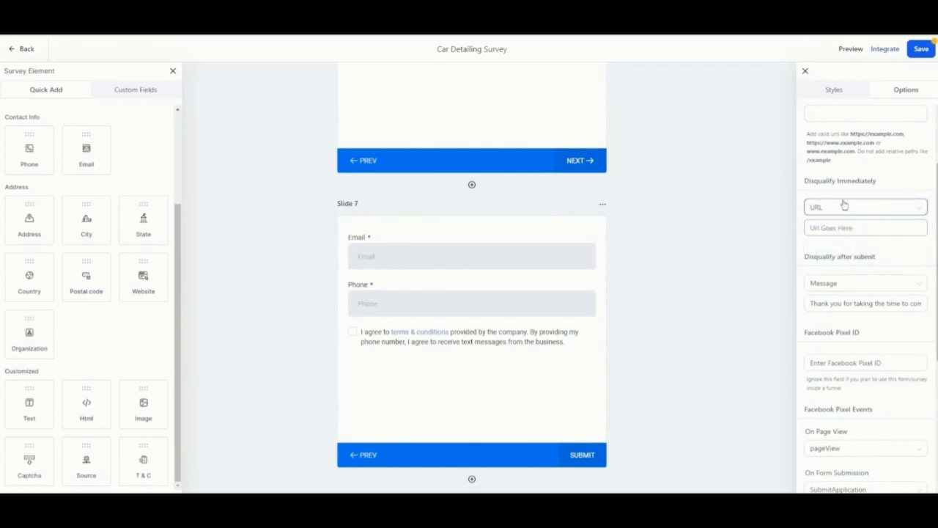
left_click(836, 209)
left_click(849, 229)
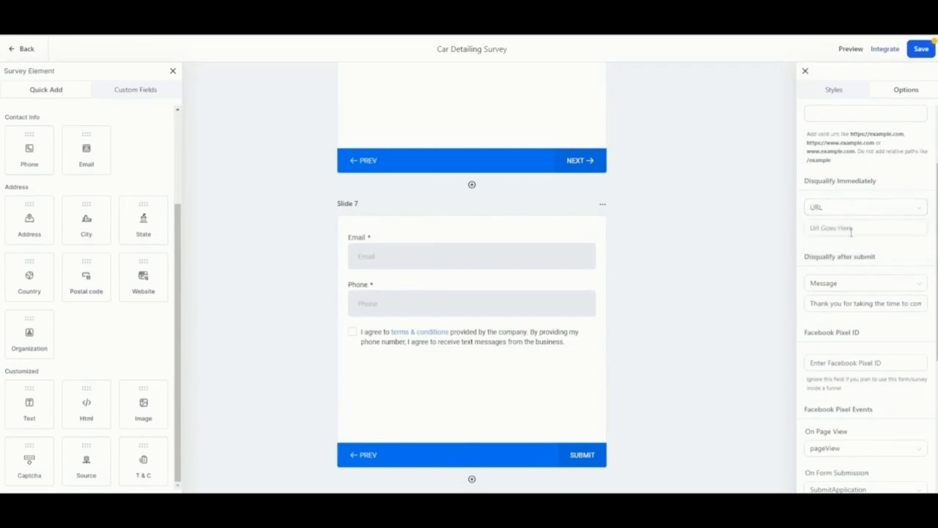
Step: Change the Disqualify after submit action to URL
left_click(848, 290)
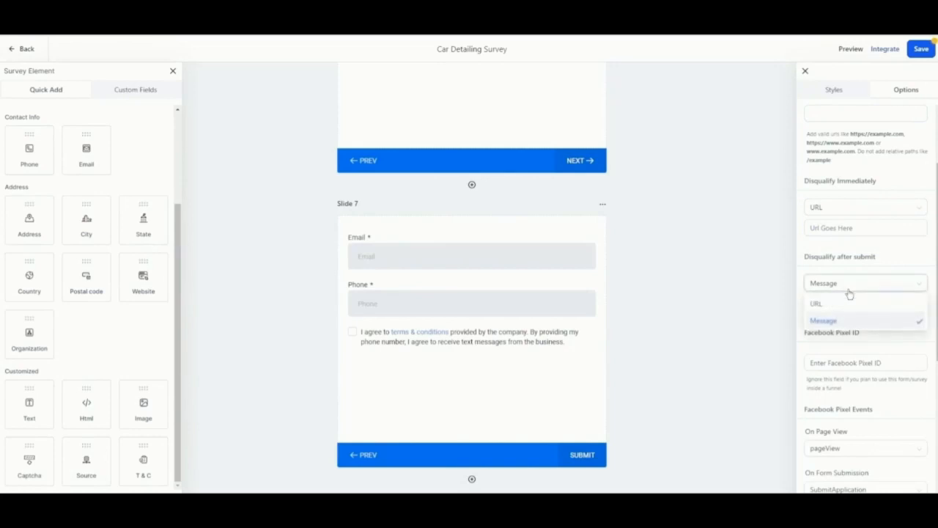
left_click(845, 321)
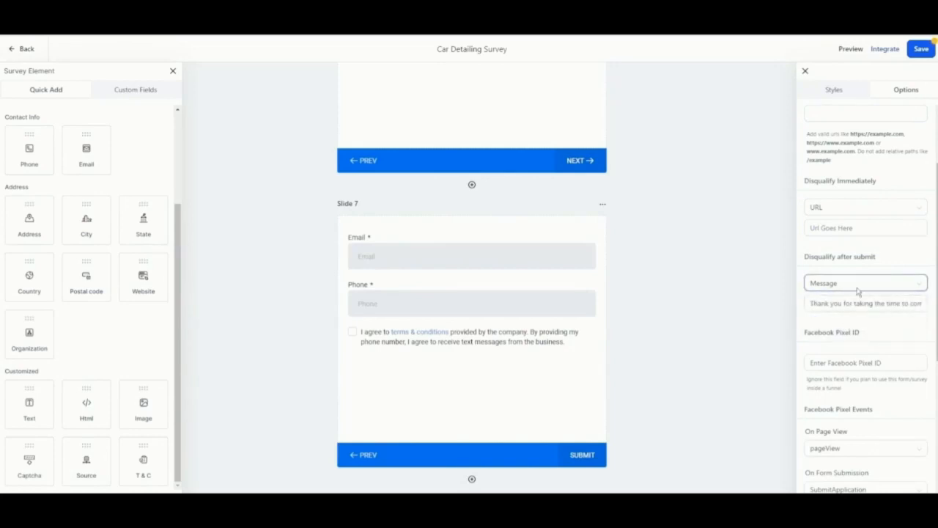
left_click(862, 283)
left_click(841, 305)
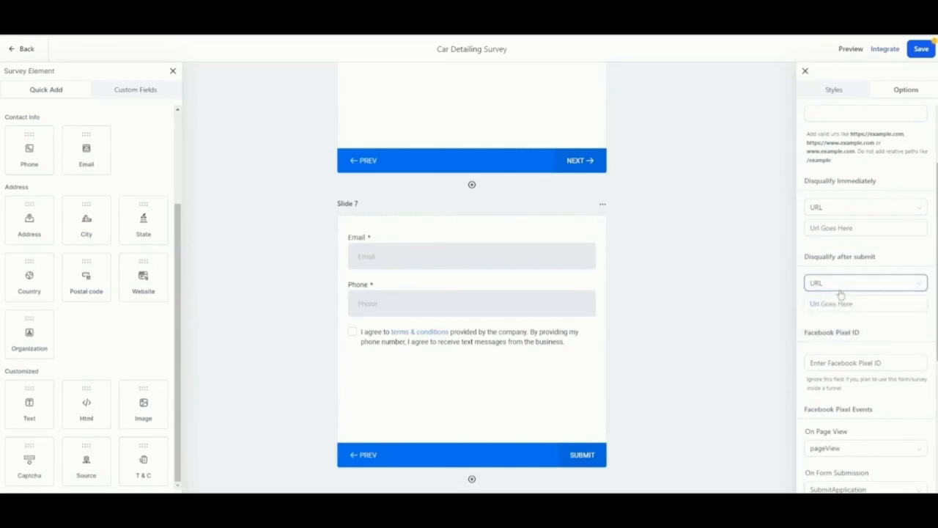
Step: Turn on Sticky Contact in the survey settings
scroll(836, 286, "down", 2)
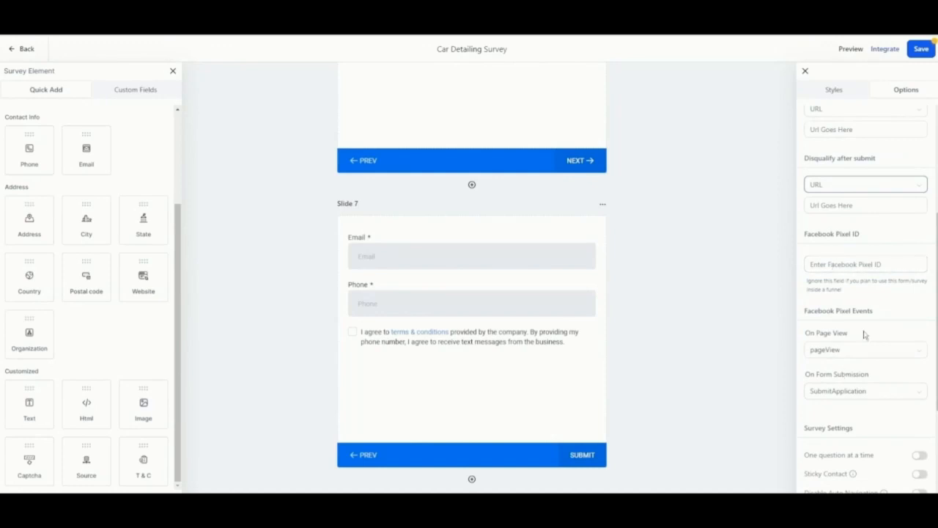
scroll(835, 308, "down", 4)
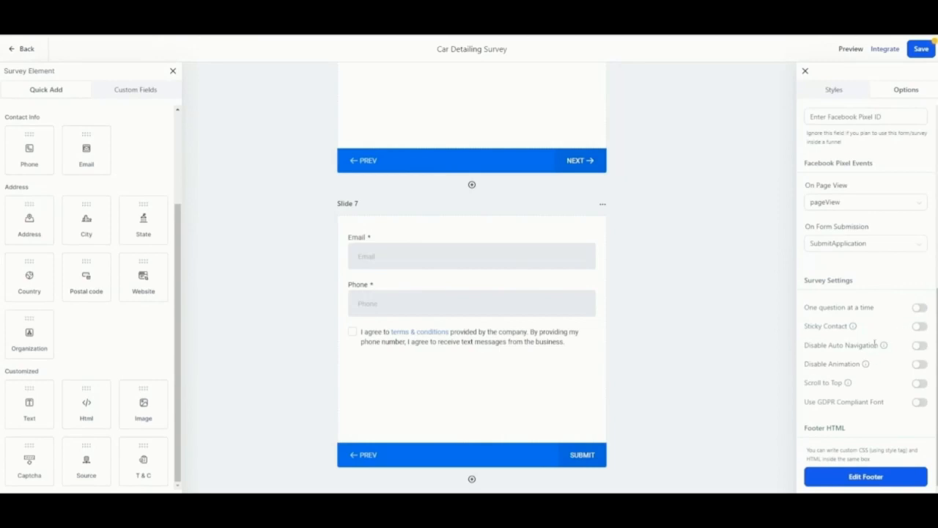
left_click(919, 327)
Step: Examine the survey's custom JavaScript/HTML footer editor and close it without adding code
left_click(869, 480)
left_click(342, 170)
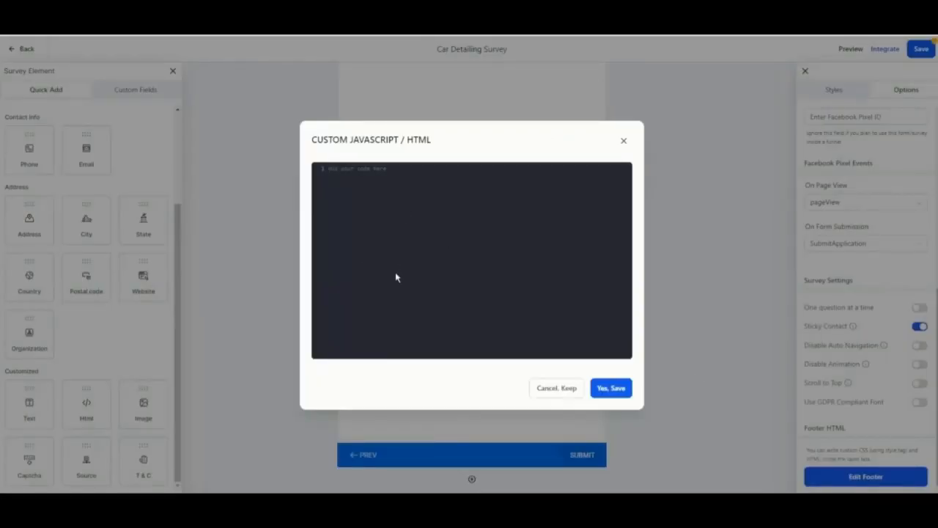
left_click(624, 142)
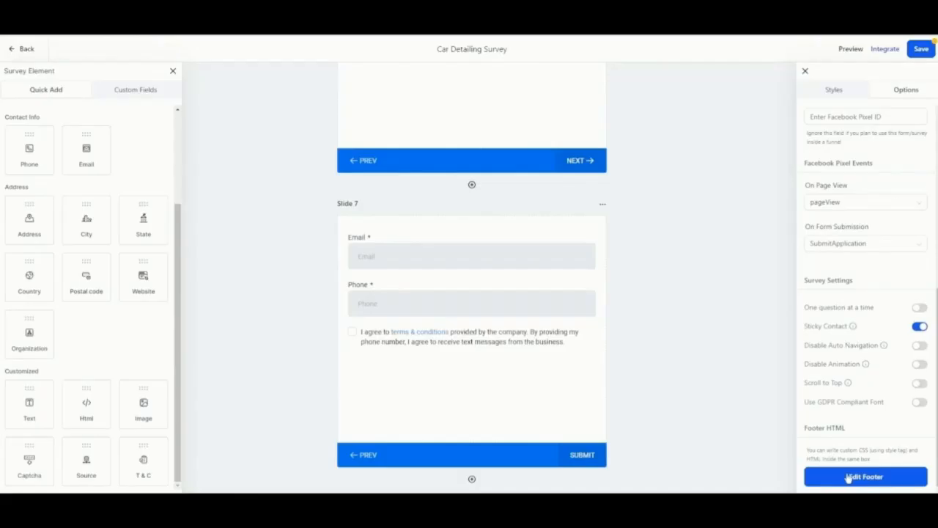
left_click(849, 478)
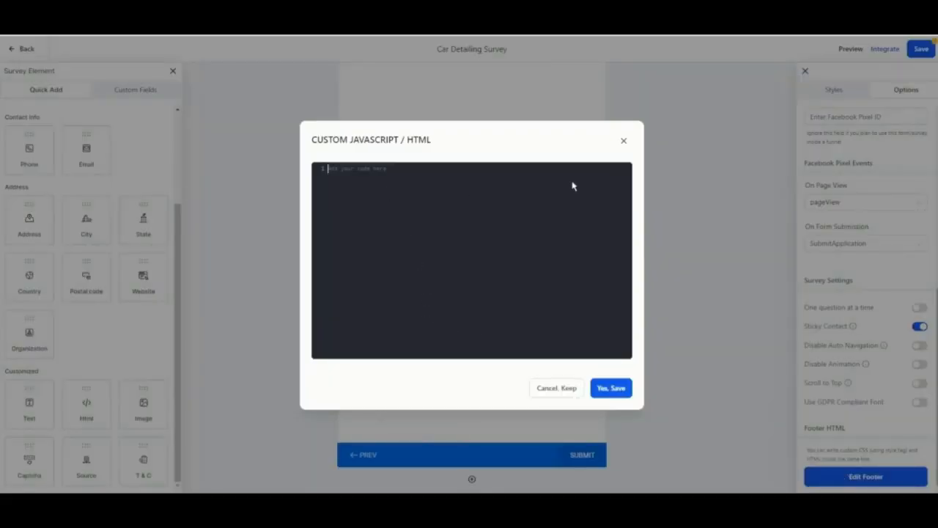
left_click(623, 140)
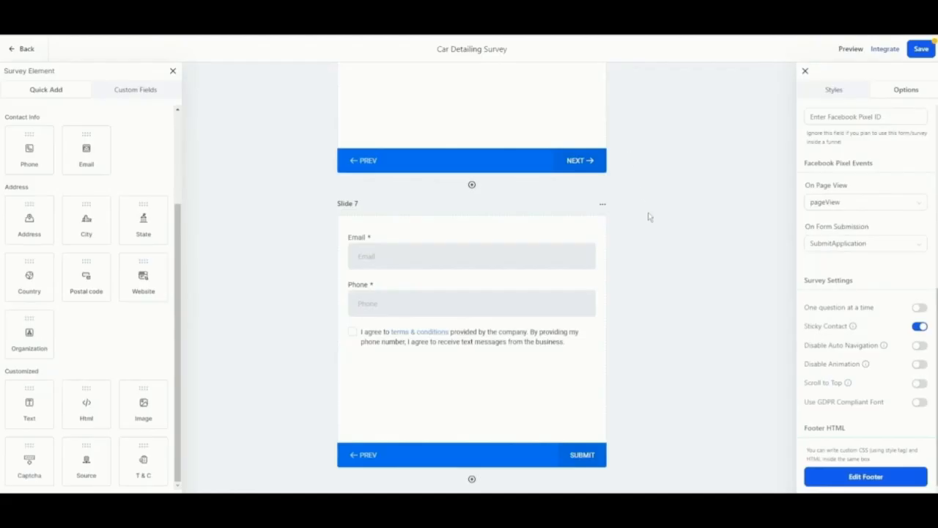
Step: Save the Car Detailing Survey and preview it, advancing through its opening slides
left_click(923, 50)
left_click(846, 52)
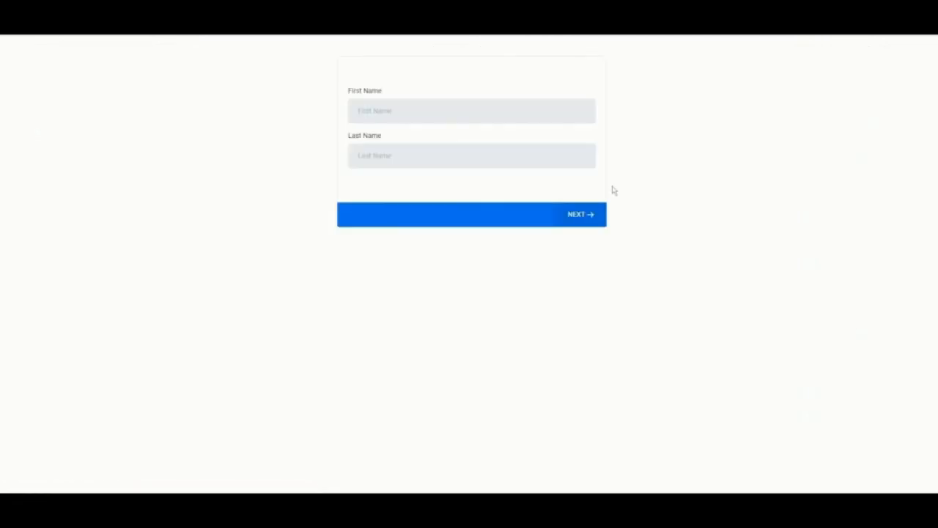
left_click(581, 217)
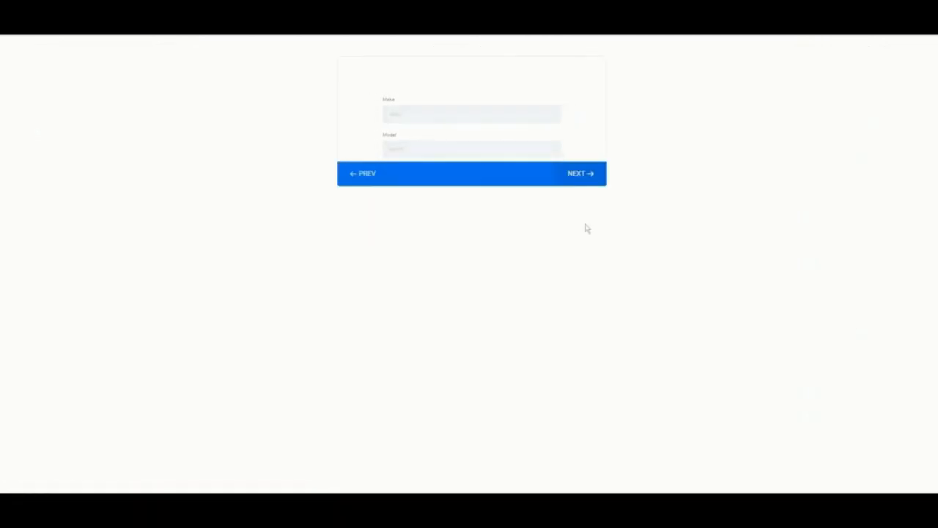
left_click(578, 173)
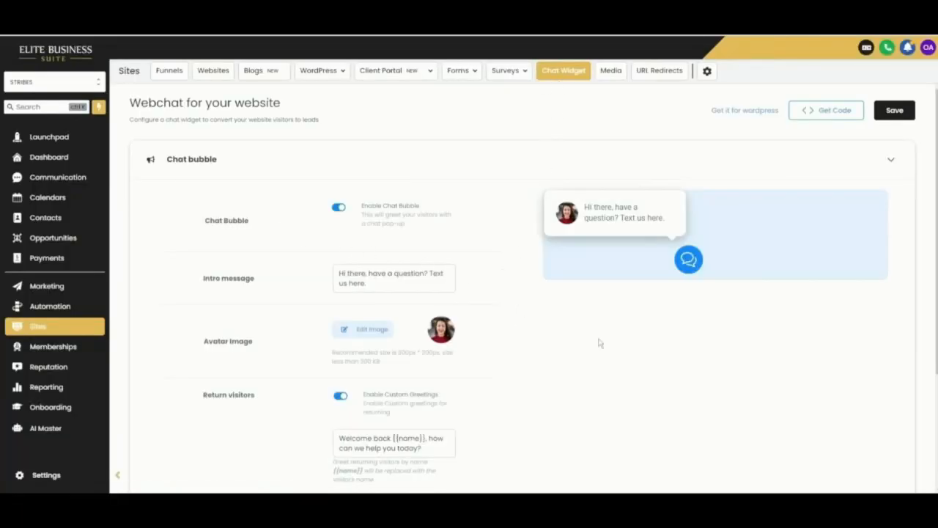
Step: Review the chat widget's Chat bubble settings, including intro message, avatar image and return visitor greeting
scroll(635, 369, "down", 1)
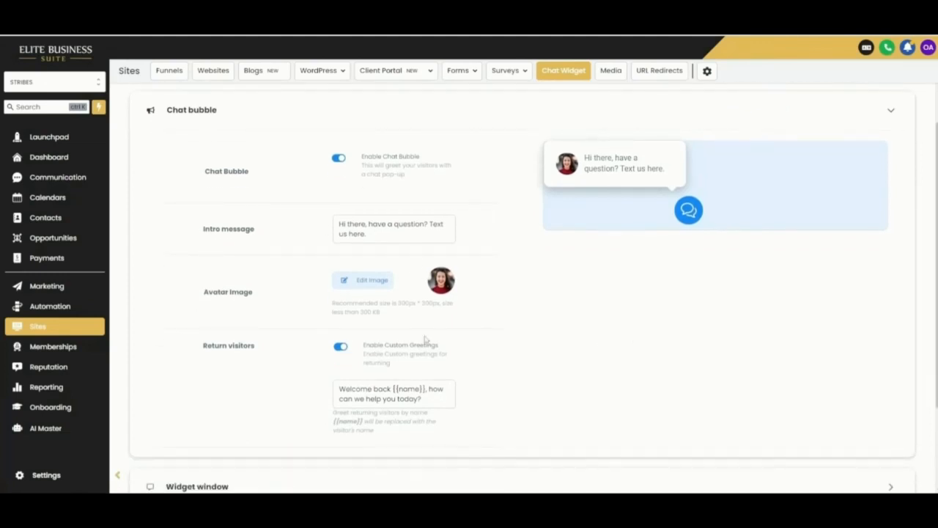
scroll(421, 333, "down", 2)
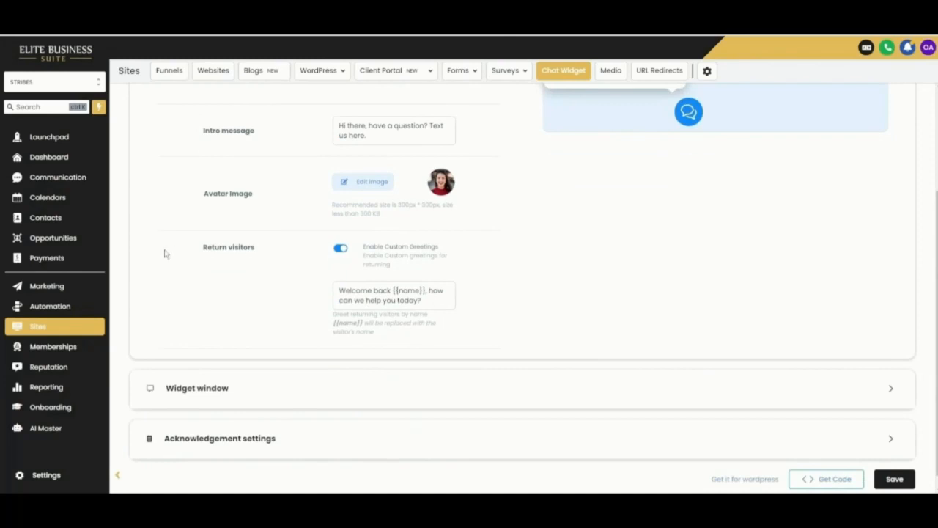
scroll(484, 343, "up", 2)
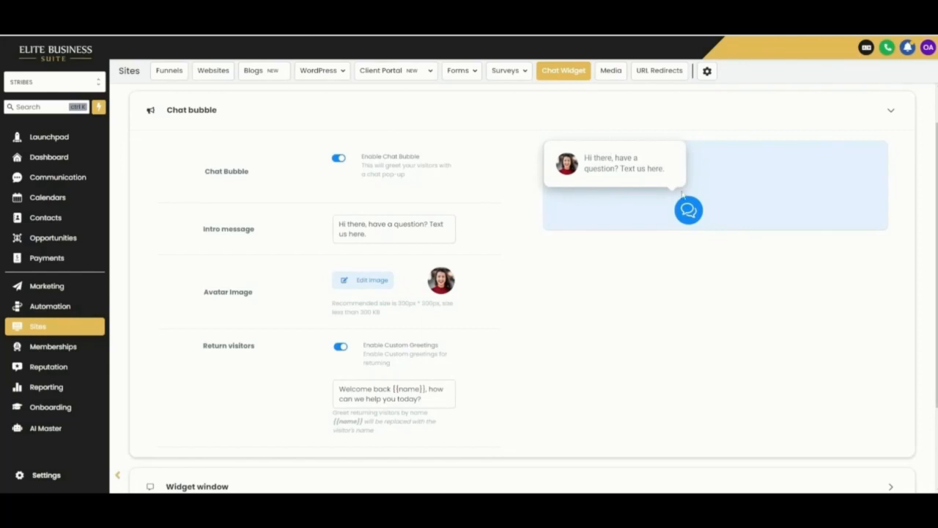
left_click(338, 158)
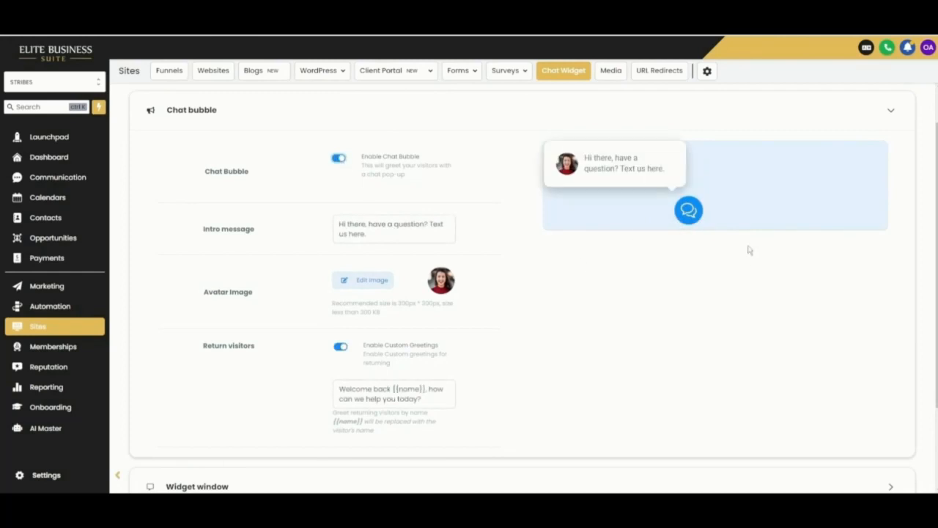
Step: Expand the Widget window section and review its header, email field, CTA, legal message, color and language options
scroll(549, 379, "down", 3)
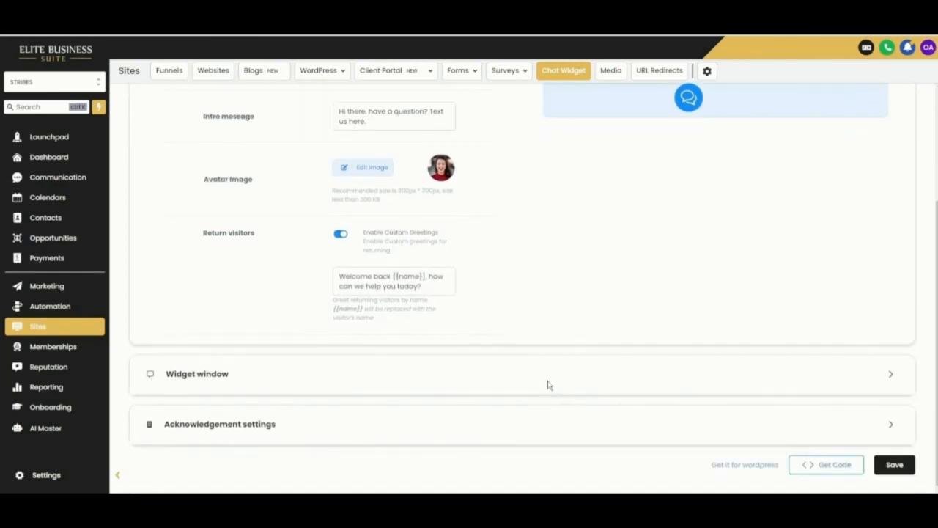
left_click(549, 381)
scroll(400, 330, "up", 1)
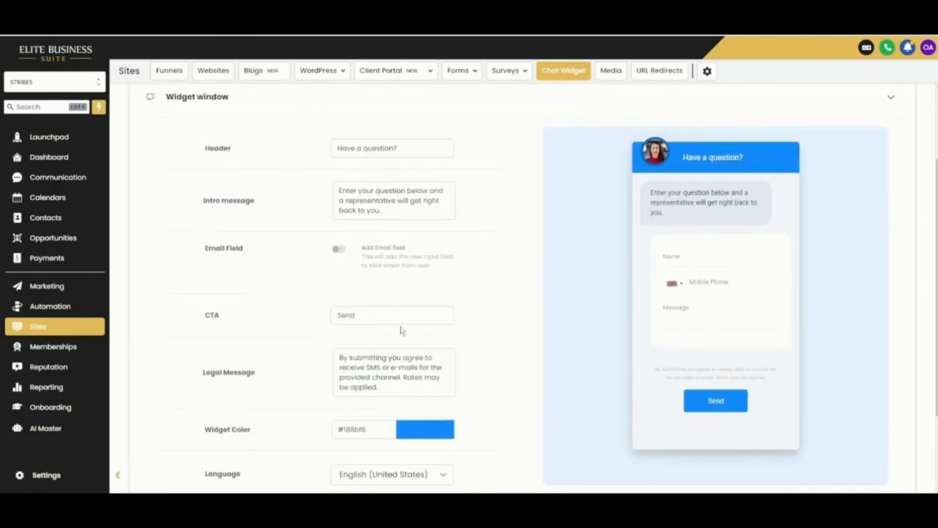
scroll(401, 333, "down", 2)
Step: Review the support contact and greeting fields in the Acknowledgement settings, and save the chat widget
left_click(406, 363)
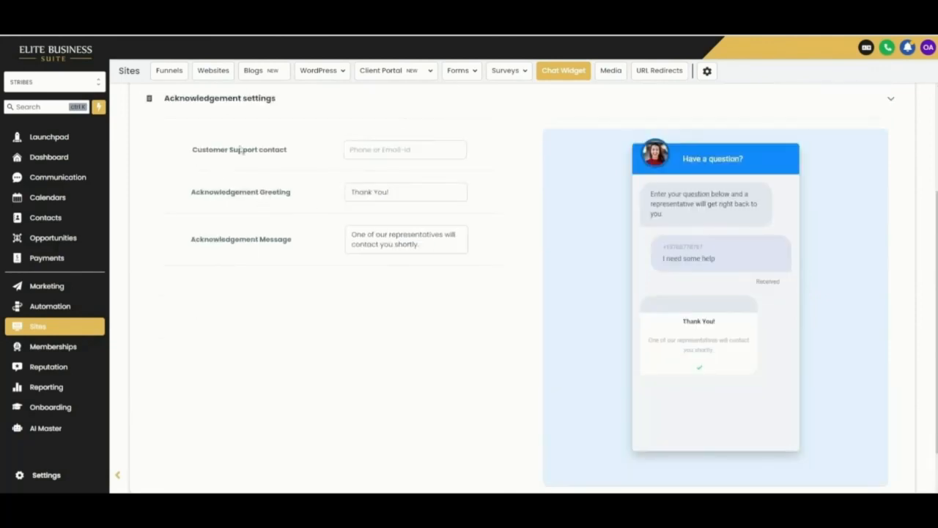
left_click(413, 150)
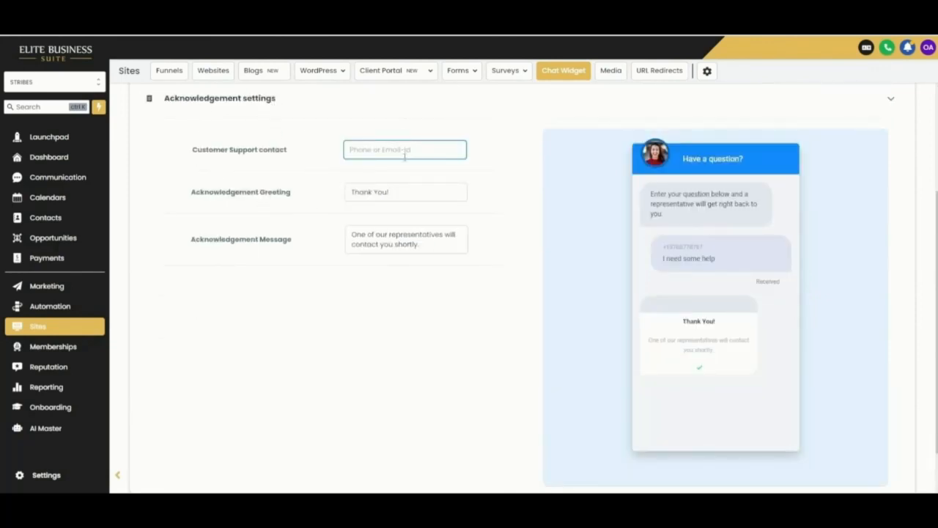
scroll(396, 220, "down", 1)
left_click(396, 193)
left_click(896, 466)
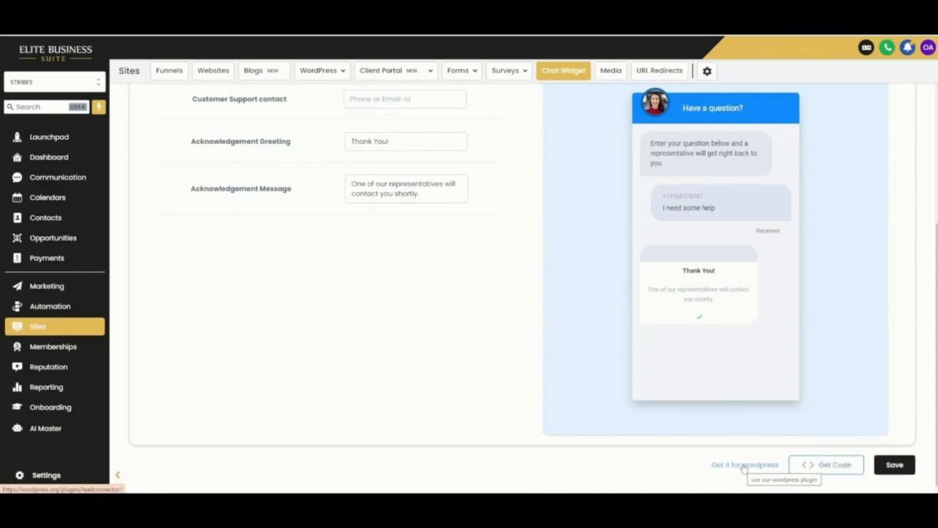
Step: Get the chat widget's body code, compare the via GTM version, and copy the via code version
left_click(835, 466)
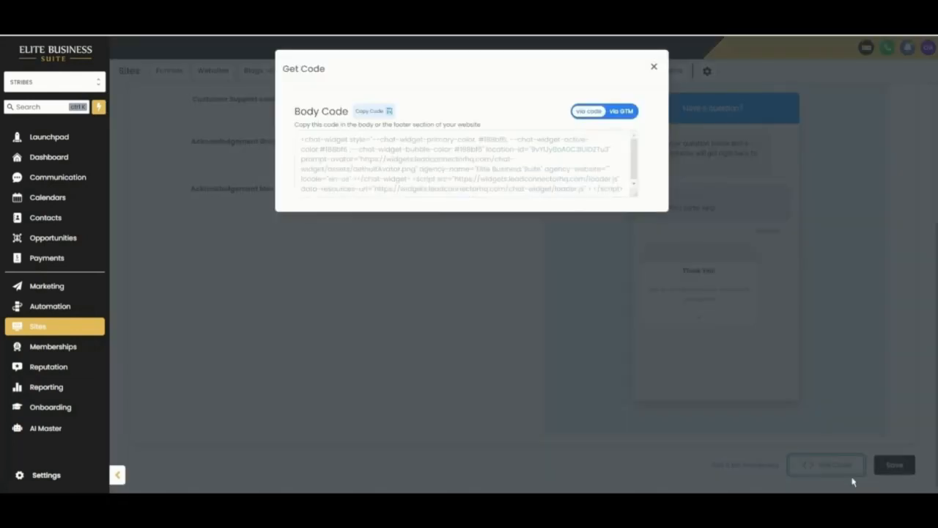
left_click(622, 112)
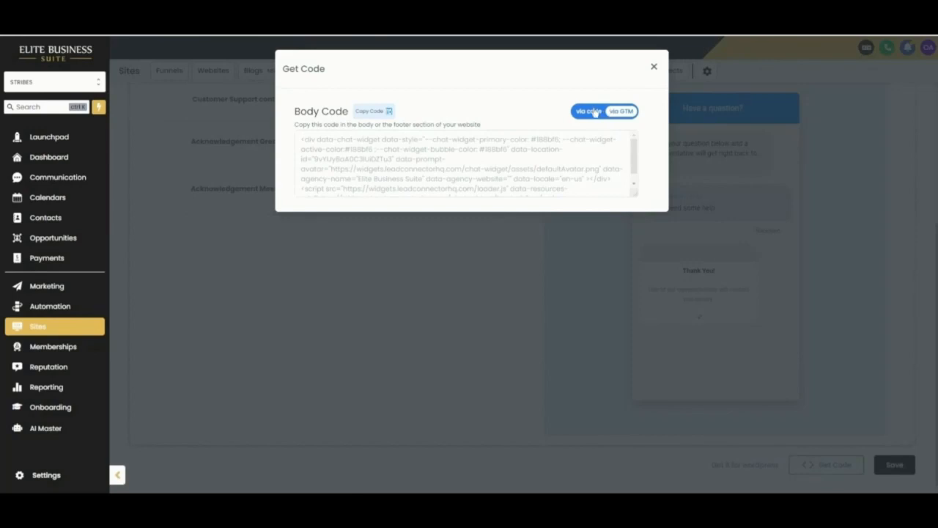
left_click(595, 112)
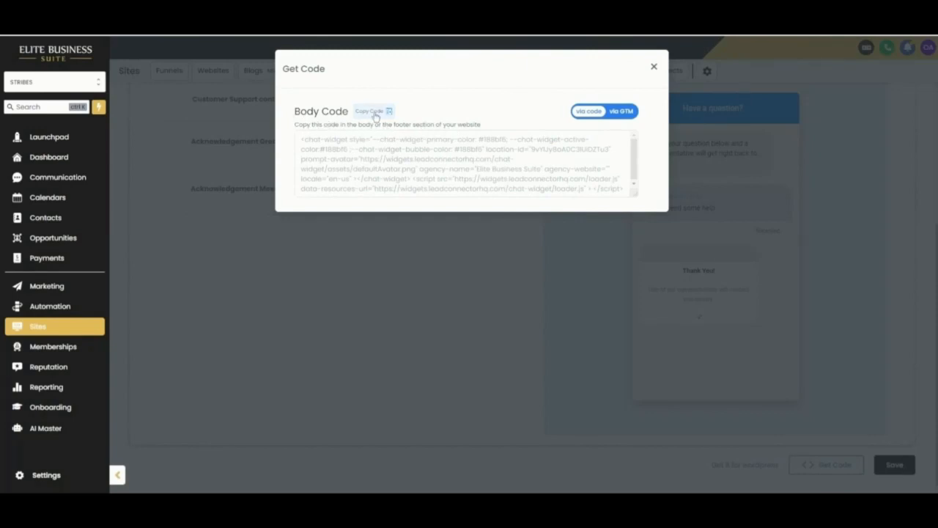
left_click(376, 113)
left_click(653, 67)
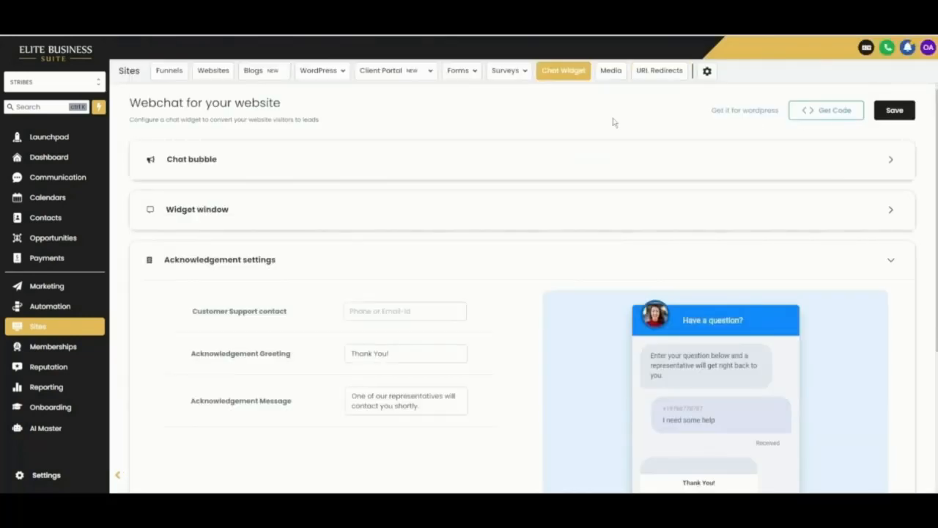
Step: Paste the chat widget code into the Full Car Services funnel's Body tracking code and save the funnel settings
left_click(173, 73)
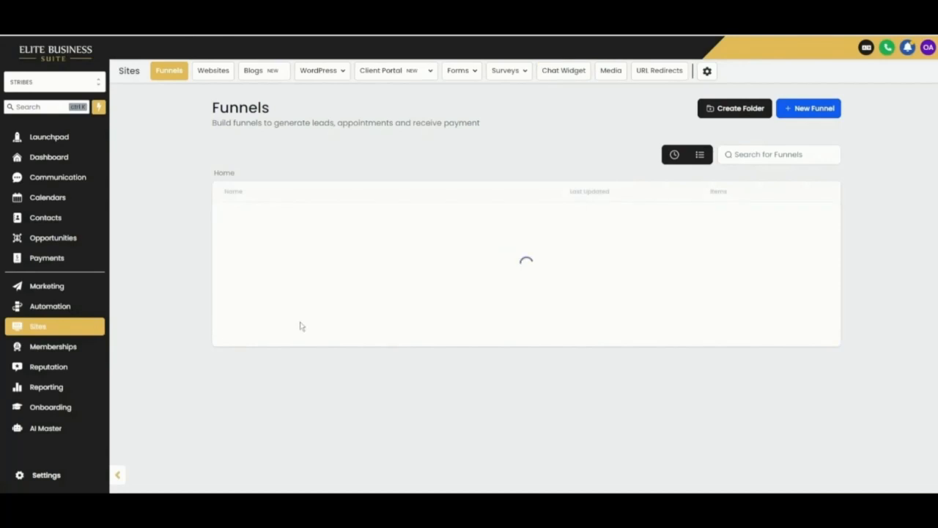
left_click(248, 329)
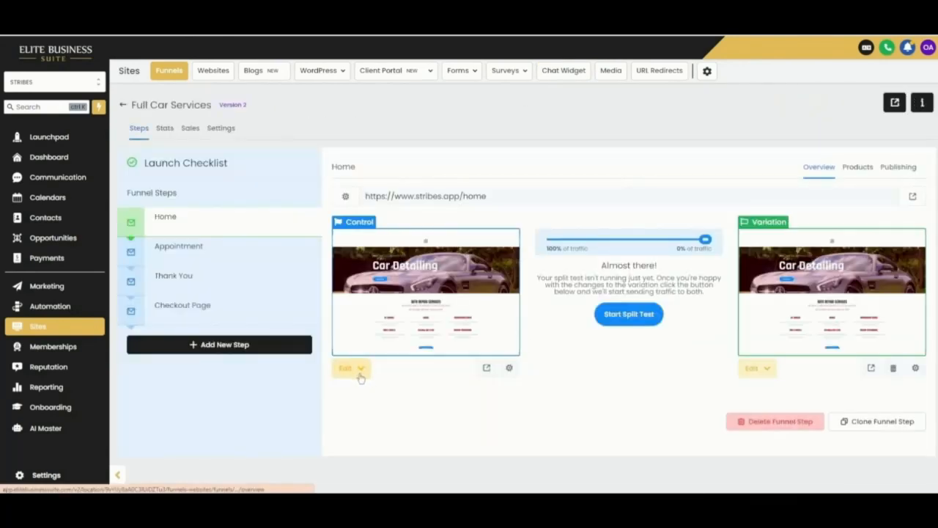
left_click(214, 131)
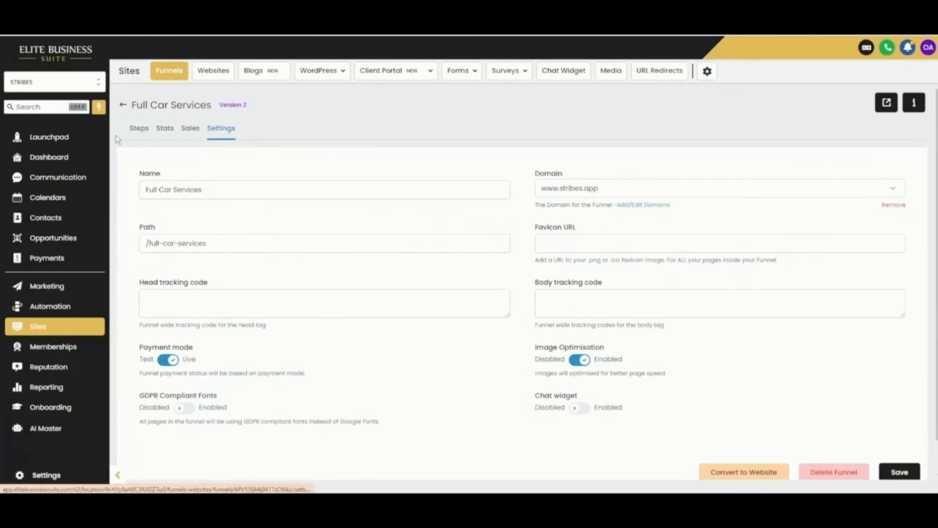
right_click(563, 302)
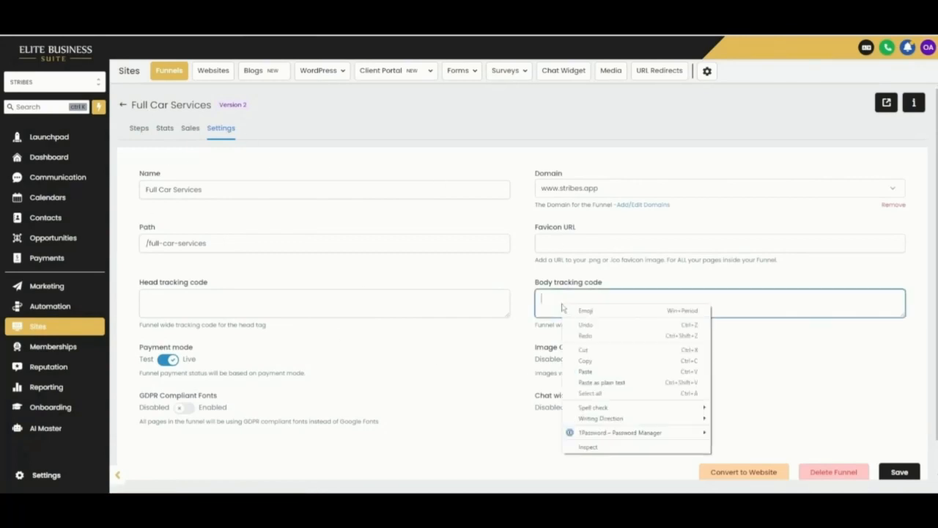
left_click(598, 374)
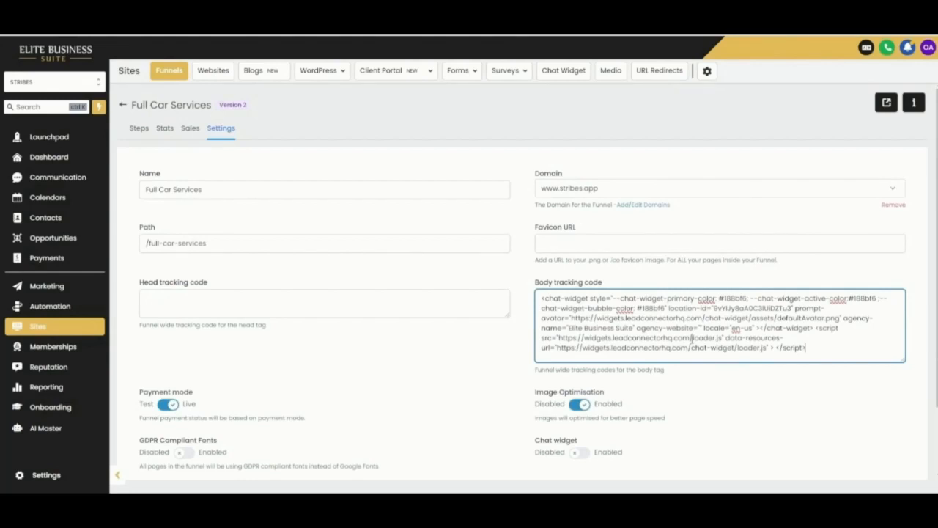
scroll(793, 441, "down", 3)
left_click(893, 437)
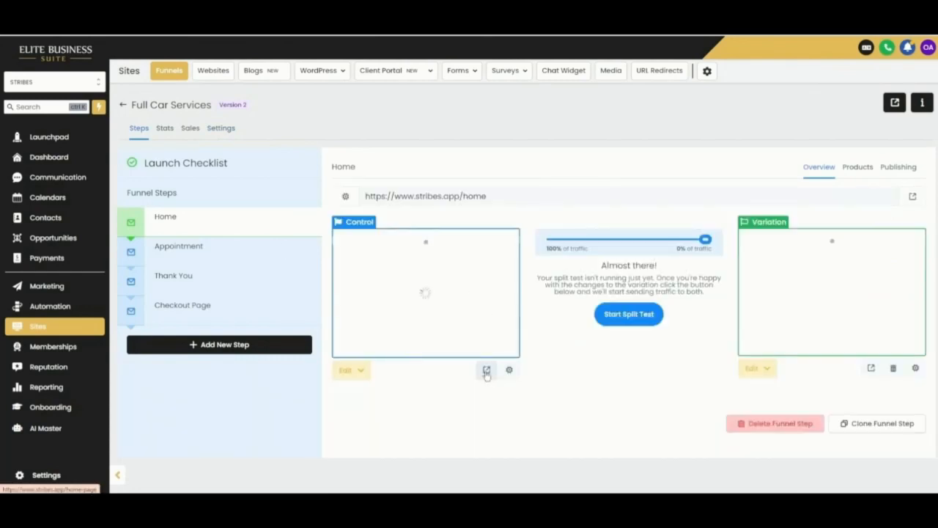
Step: Preview the funnel's Home page, open and close its chat widget, and follow the Book Now link
left_click(486, 370)
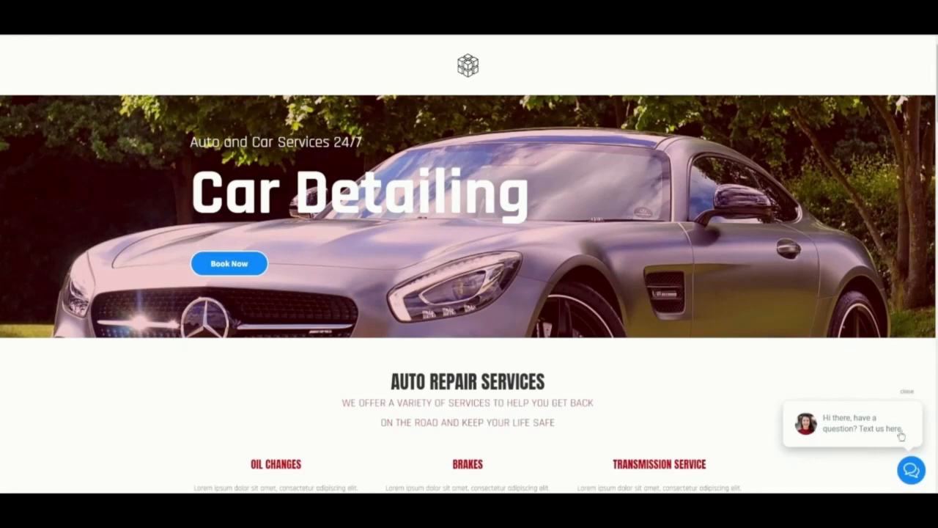
left_click(911, 471)
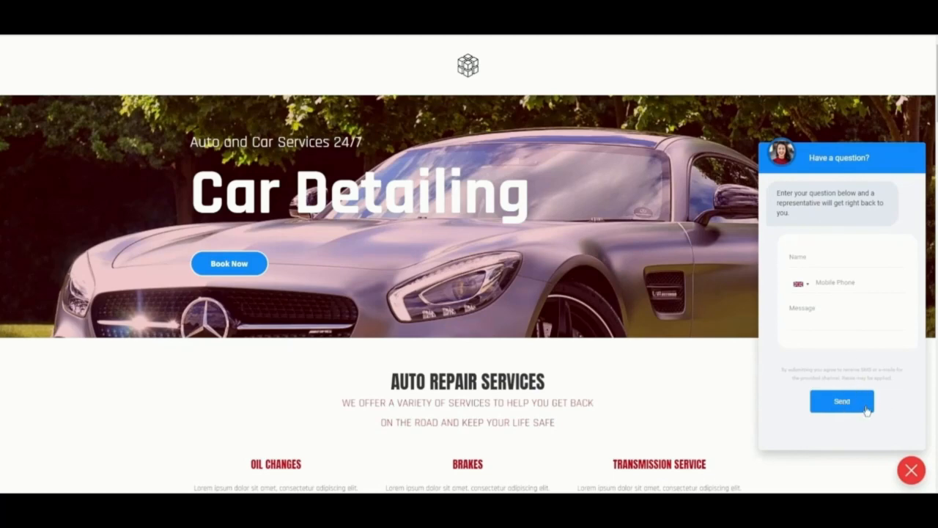
left_click(912, 470)
scroll(238, 292, "down", 1)
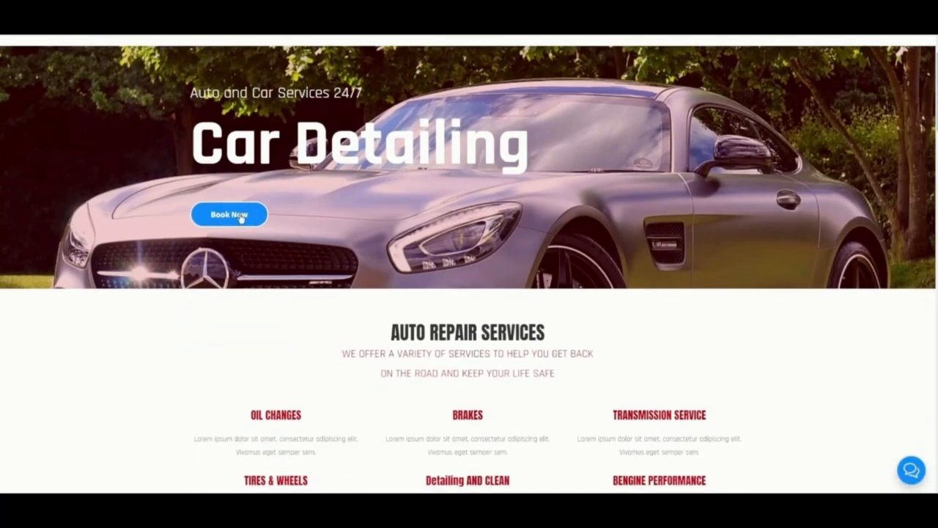
left_click(241, 213)
scroll(539, 291, "down", 3)
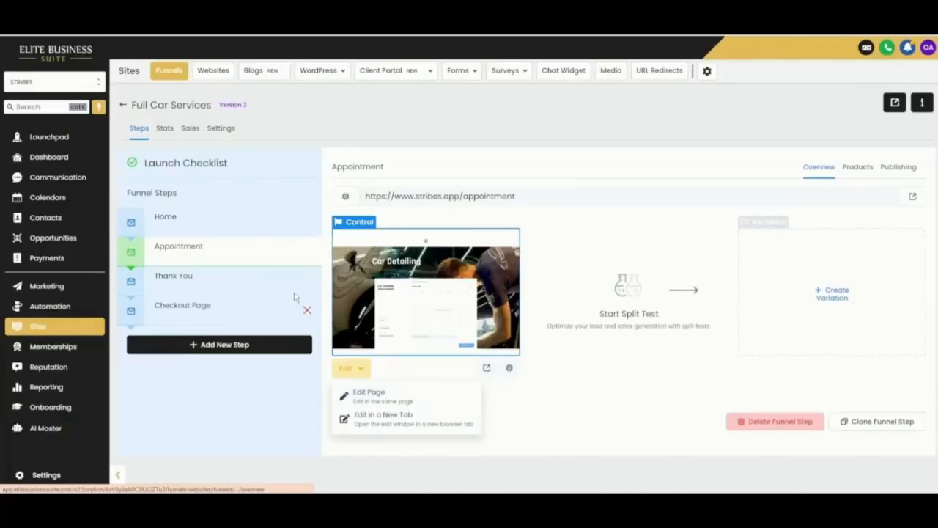
Step: Clear the chat widget code from the Full Car Services funnel's Body tracking code
left_click(251, 284)
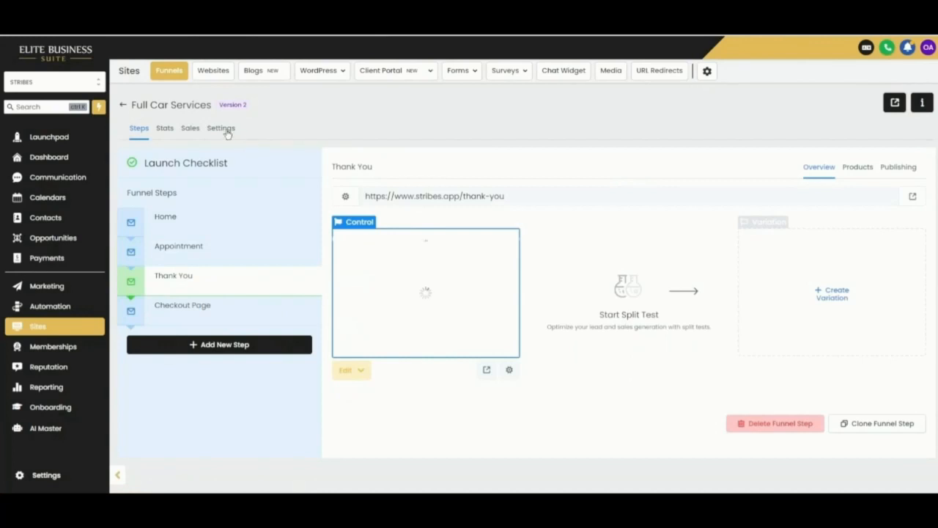
left_click(225, 130)
key("BackSpace")
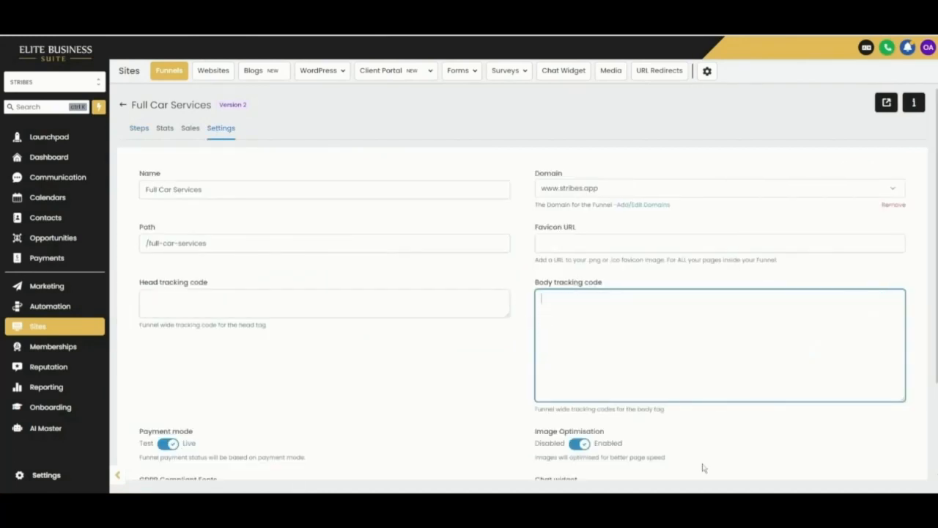
Step: Paste the chat widget code into the Thank You page's Footer Tracking, save the page, and preview the funnel's Home page
left_click(139, 129)
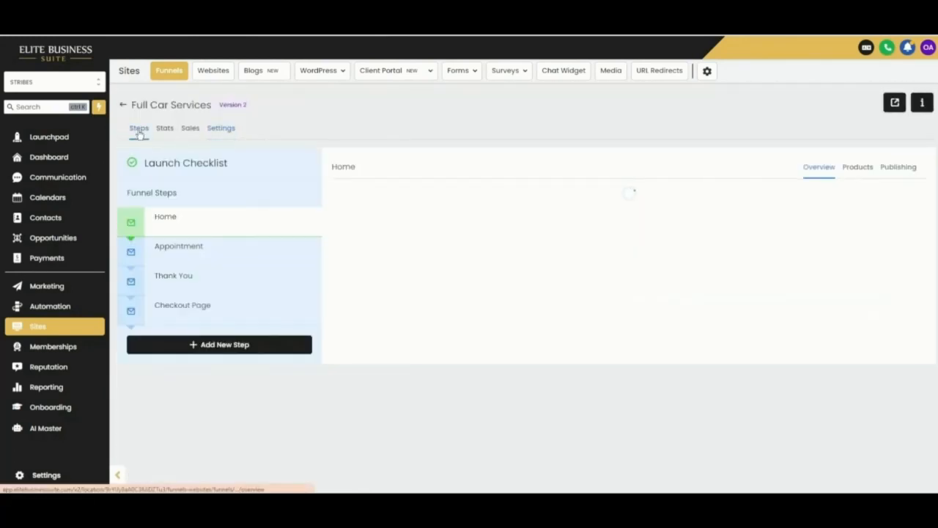
left_click(167, 287)
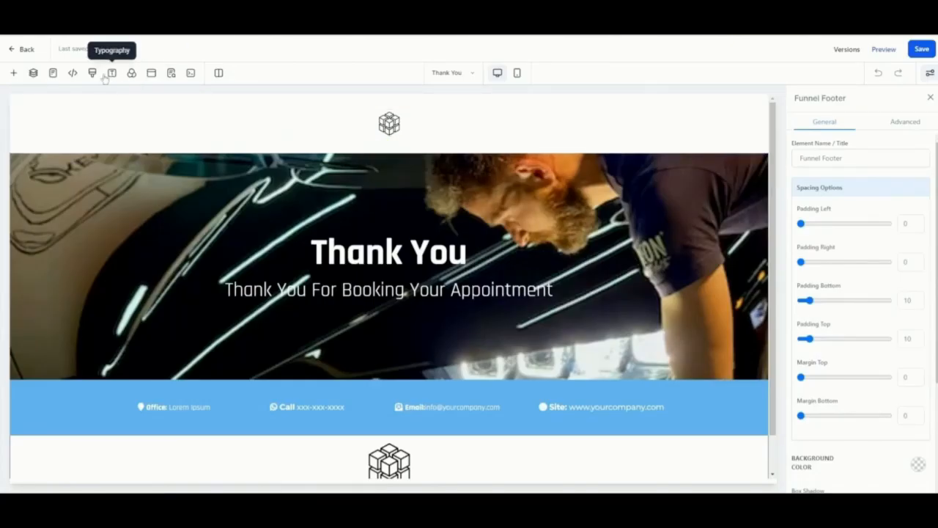
left_click(73, 77)
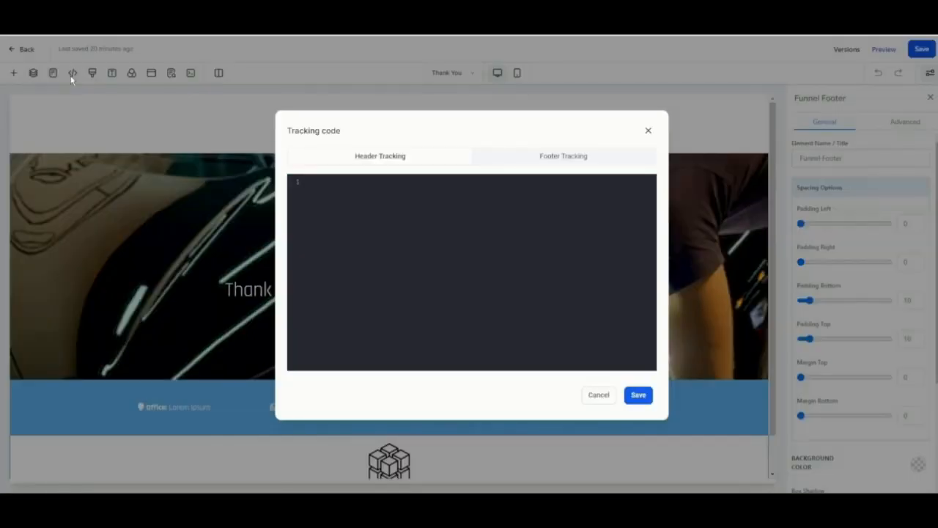
left_click(569, 159)
left_click(511, 220)
type("<chat-widget style=\"--chat-widget-primary-color: #188bf6; --chat-widget-active-color:#188bf6 ;--chat-widget-bubble-color: #188bf6\" location-id=\"9vYIJy8aA0C3lUiDZTu3\" prompt-avatar=\"https://widgets.leadconnectorhq.com/chat-widget/assets/defaultAvatar.png\" agency-name=\"Elite Business Suite\" agency-website=\"\" locale=\"en-us\" ></chat-widget> <script src=\"https://widgets.leadconnectorhq.com/loader.js\" data-resources-url=\"https://widgets.leadconnectorhq.com/chat-widget/loader.js\" > </script>")
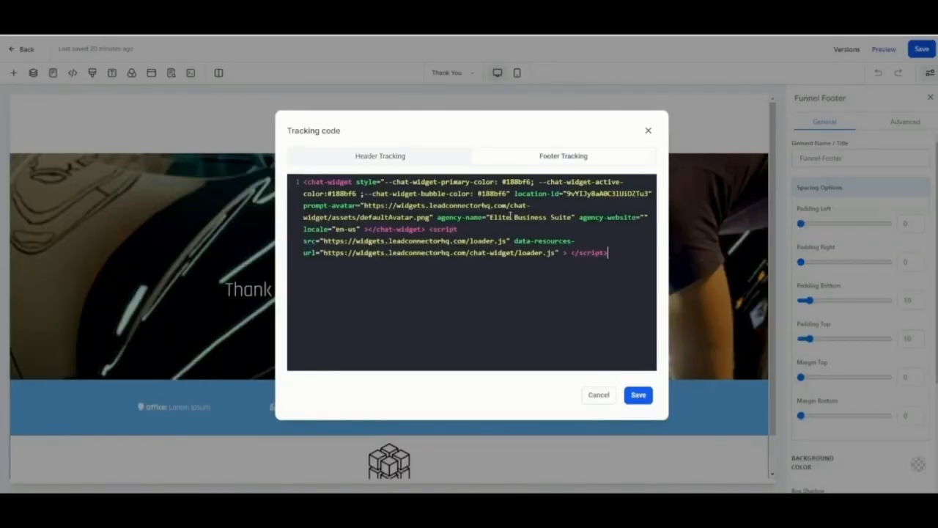
left_click(640, 399)
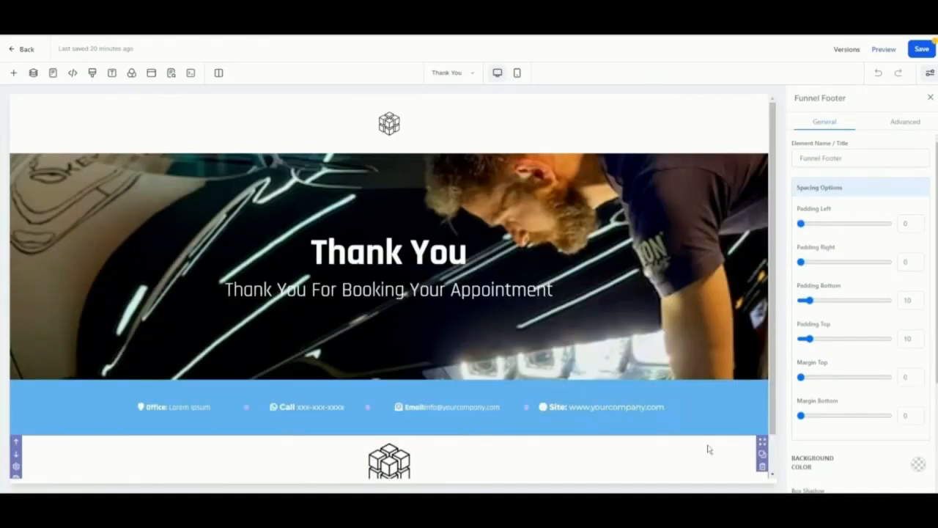
left_click(921, 49)
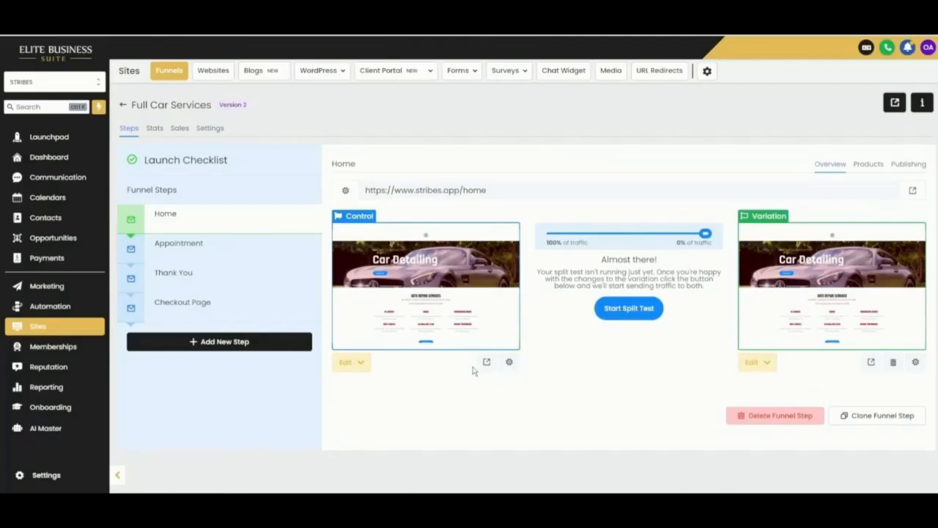
left_click(486, 361)
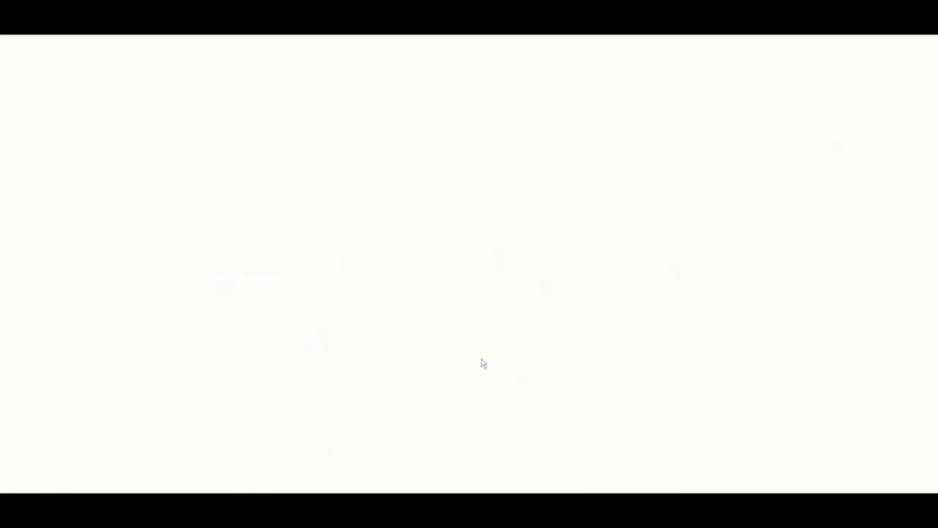
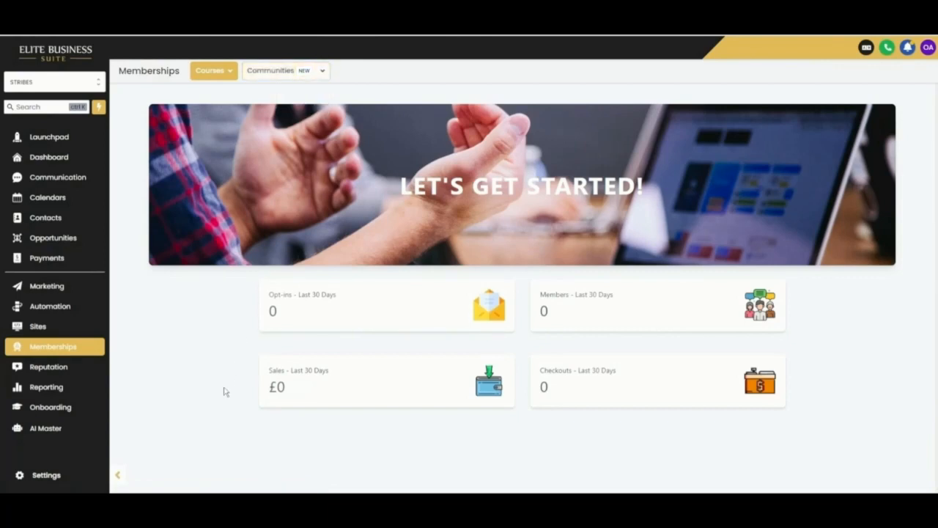
Step: Create a new course product titled Training Guide from the Build your own template in Memberships
mouse_move(215, 71)
left_click(208, 106)
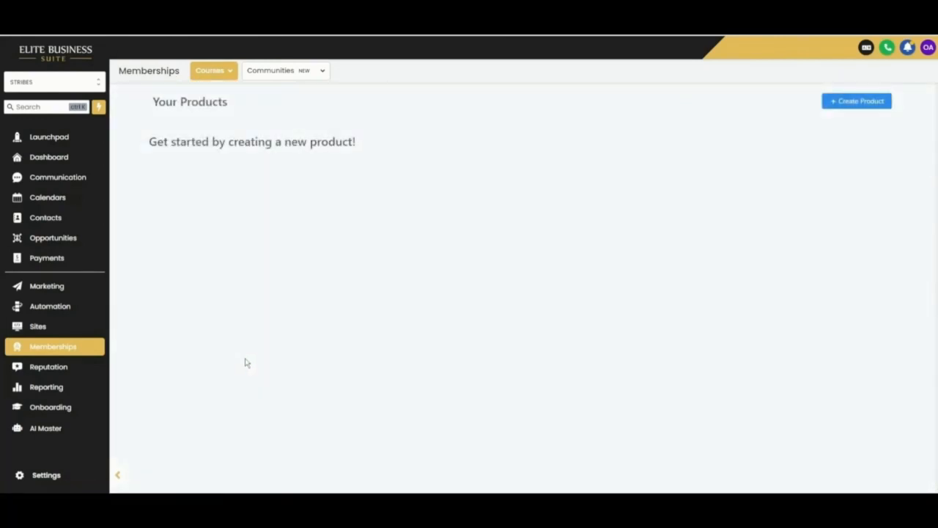
left_click(869, 107)
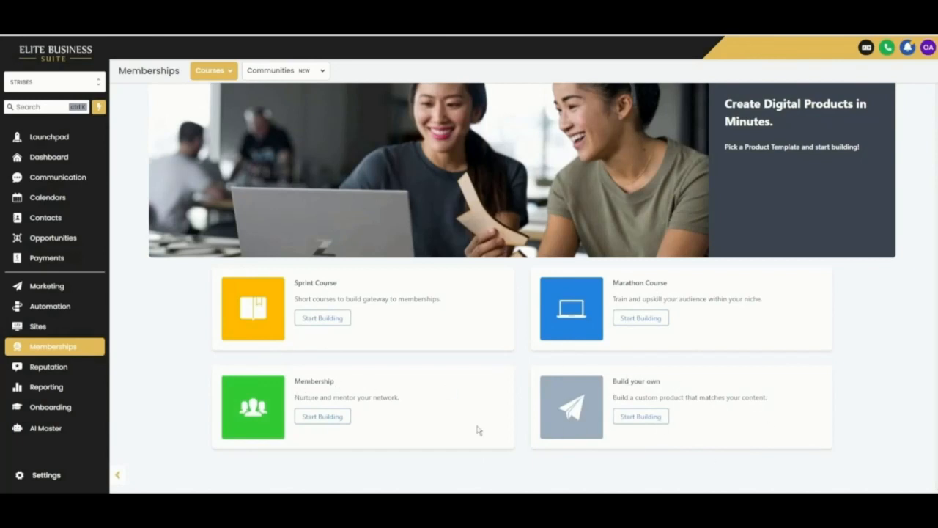
left_click(651, 422)
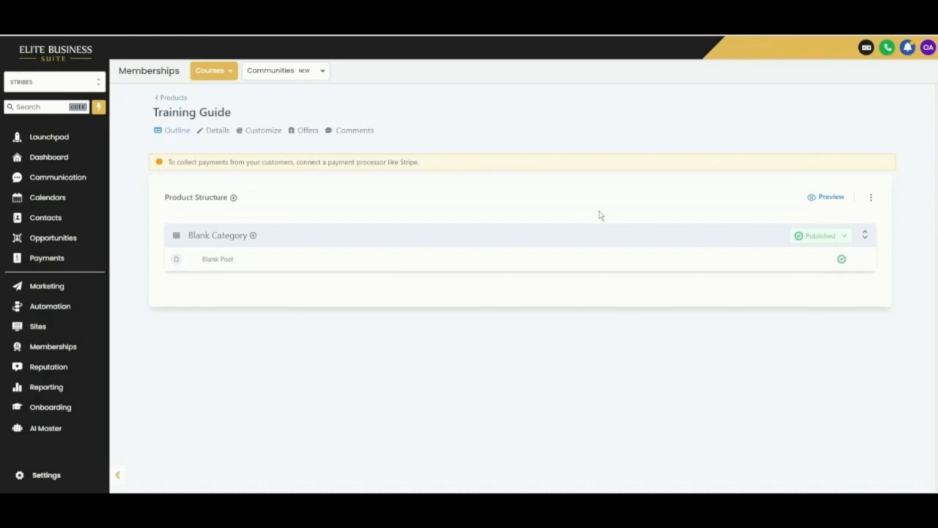
Step: Open the Training Guide's Blank Category and review its title, description, visibility and thumbnail settings
mouse_move(297, 258)
left_click(229, 236)
scroll(286, 227, "down", 1)
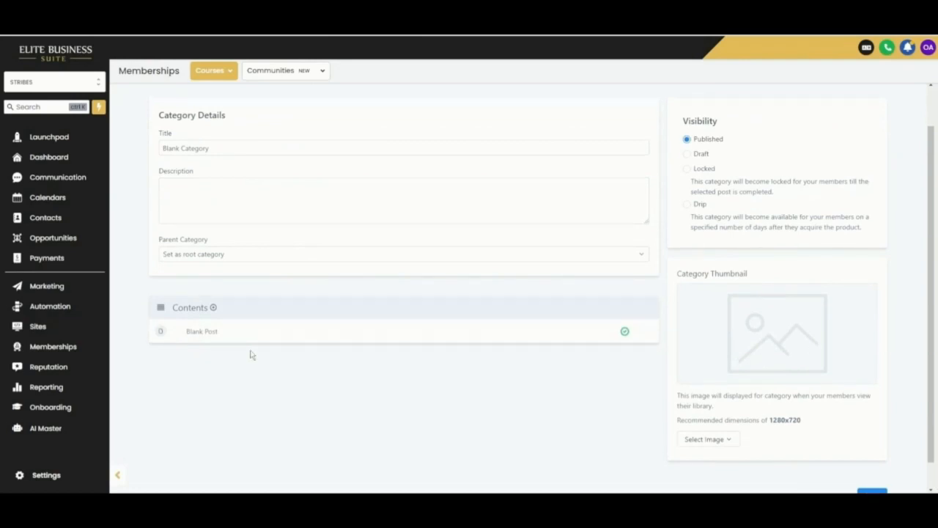
scroll(249, 354, "up", 1)
left_click(198, 261)
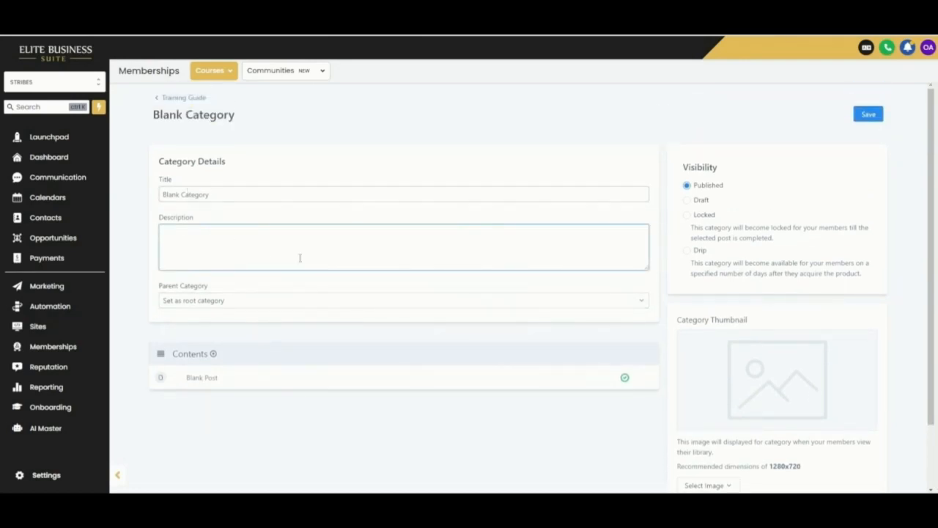
Step: Open the Blank Post, review its video, thumbnail and file options, and open and close the file upload dialog
left_click(207, 382)
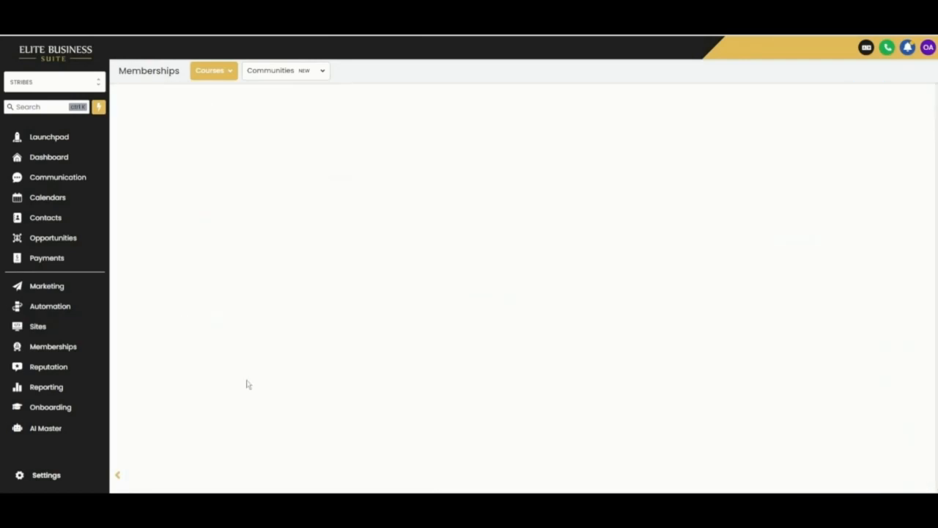
scroll(579, 332, "down", 1)
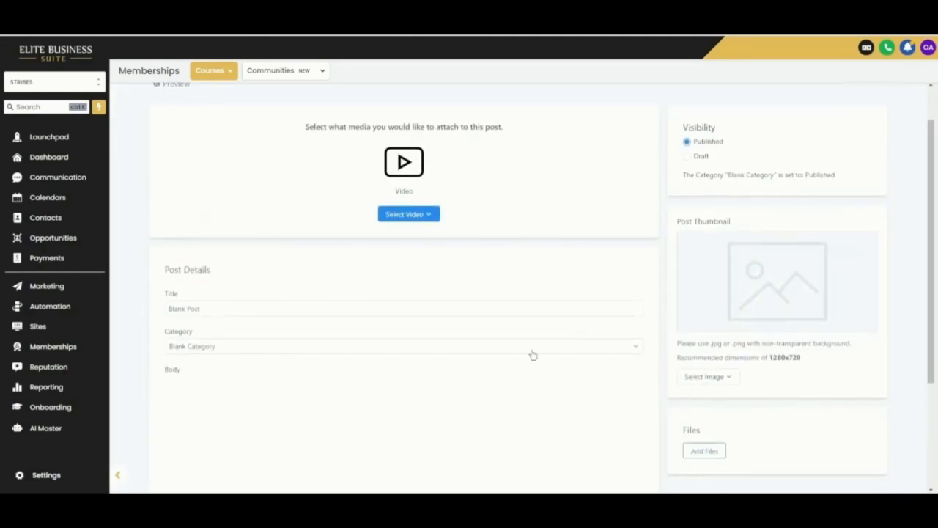
scroll(602, 315, "down", 3)
scroll(603, 316, "up", 2)
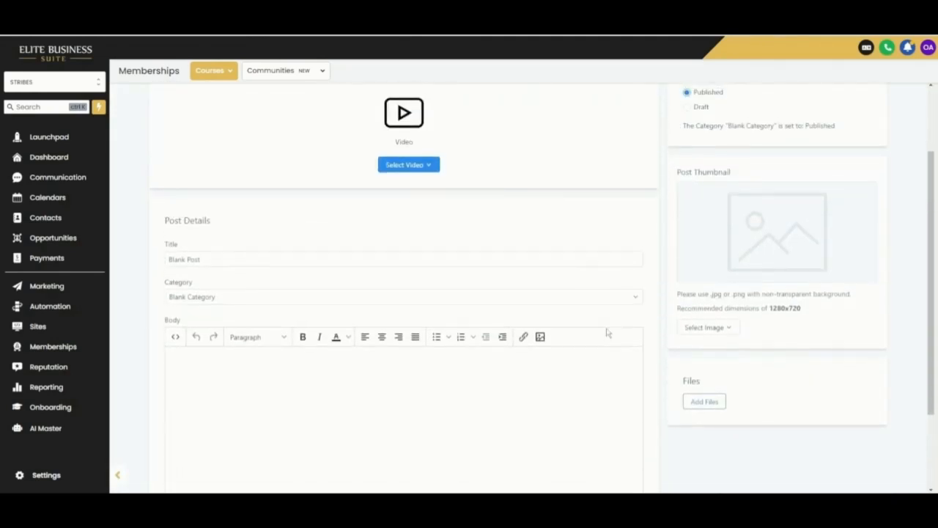
scroll(423, 294, "up", 3)
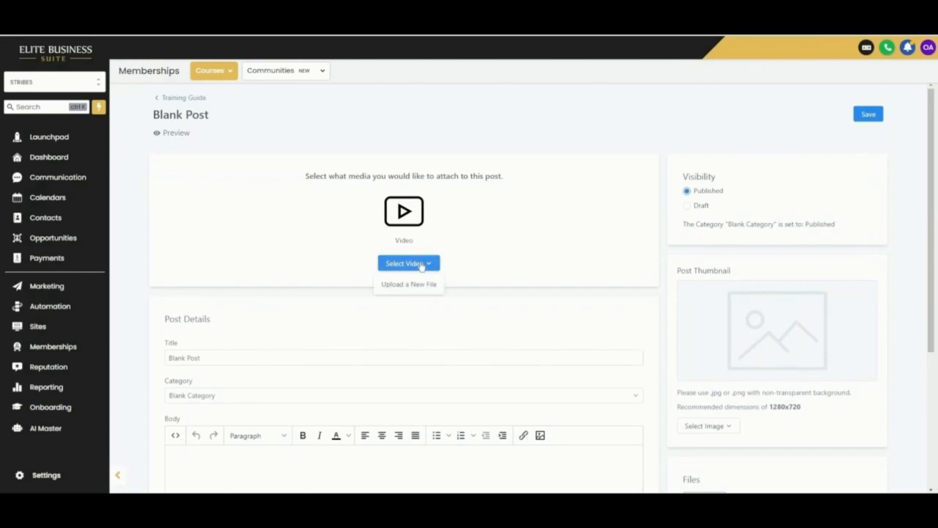
scroll(754, 278, "down", 3)
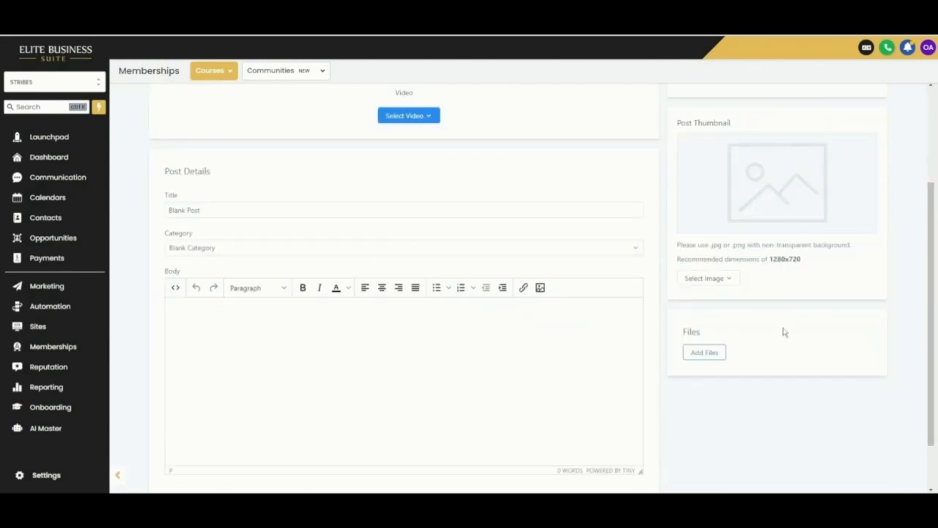
scroll(769, 192, "down", 2)
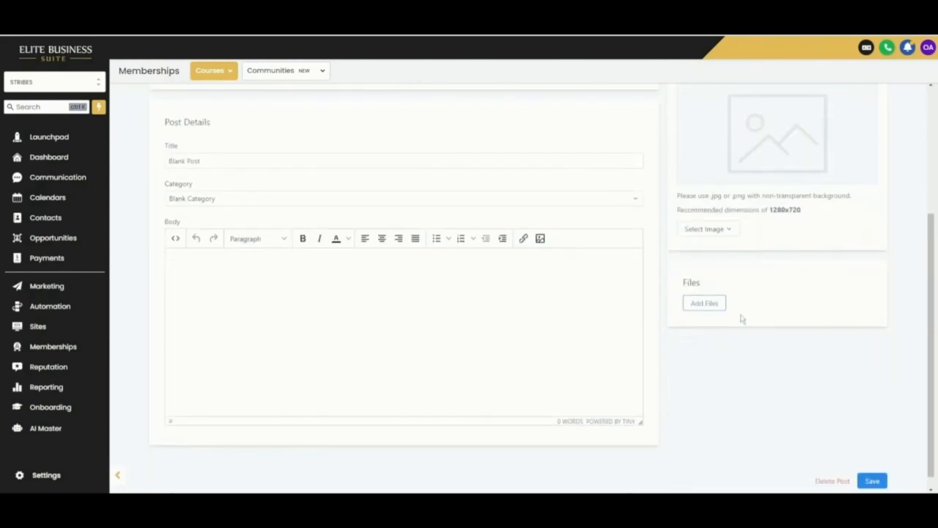
left_click(710, 303)
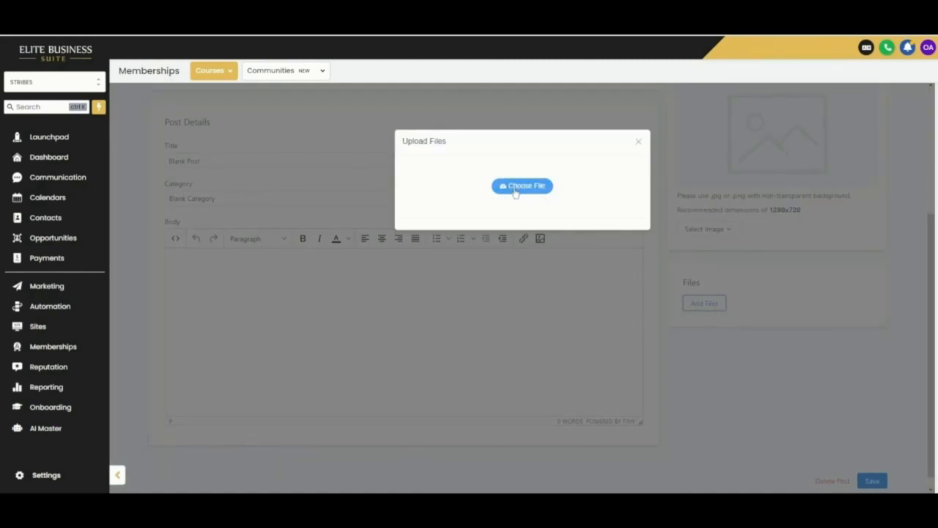
left_click(638, 142)
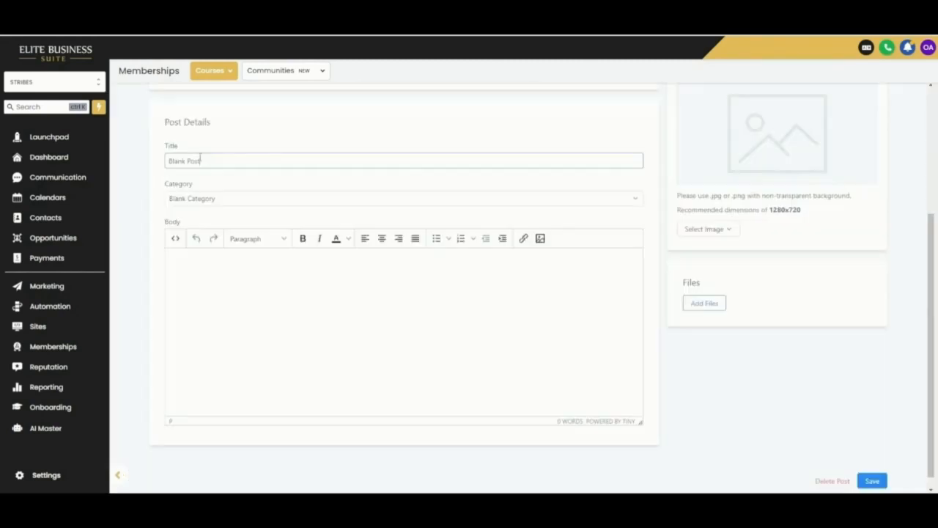
Step: Examine the Blank Post's title, category choices and body editor, and return to the Training Guide product
left_click_drag(217, 161, 147, 167)
left_click(260, 204)
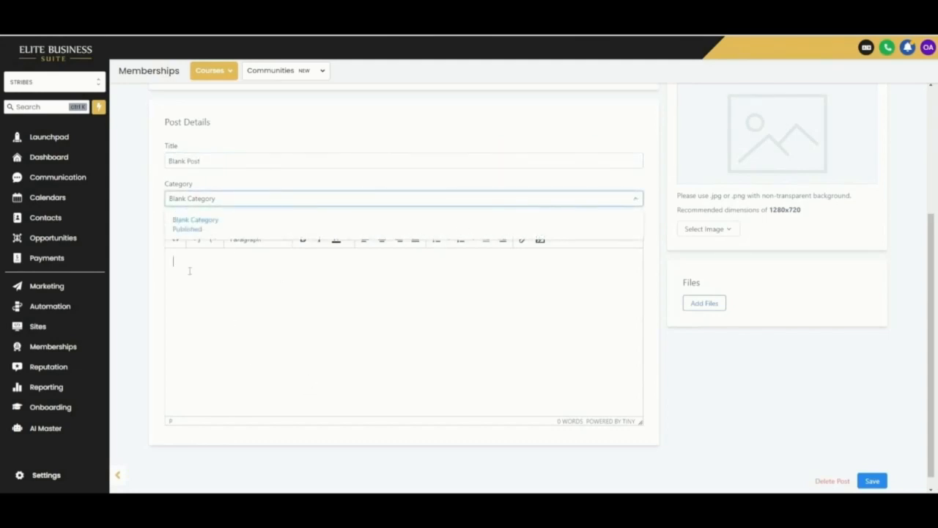
left_click(145, 308)
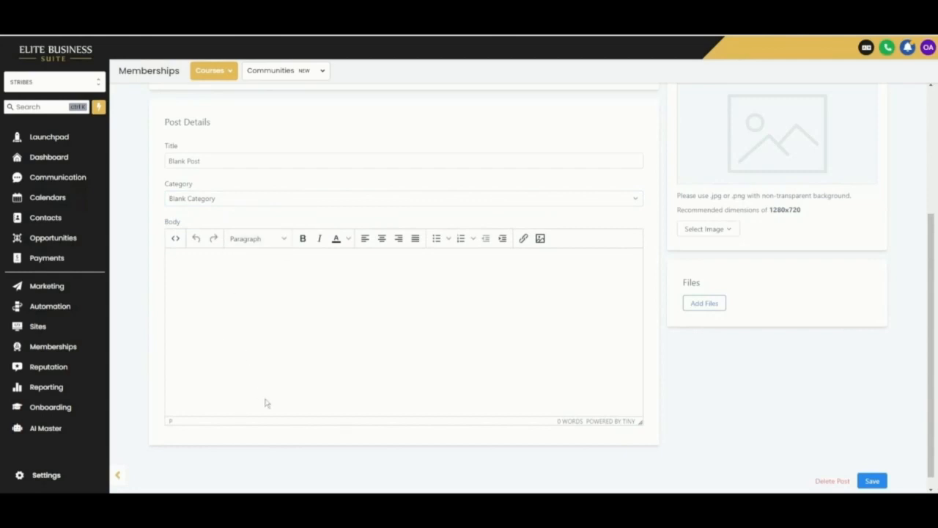
scroll(672, 423, "up", 5)
left_click(157, 98)
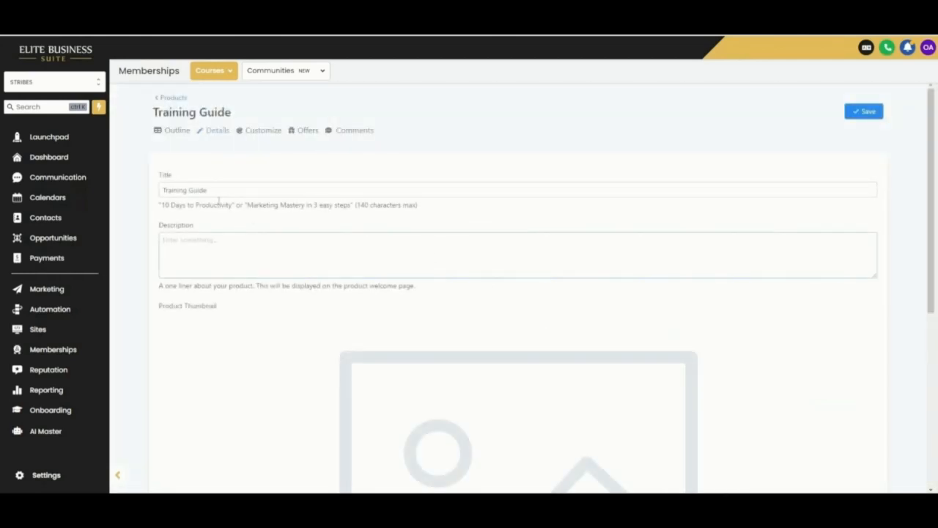
Step: Review the Training Guide's Details, expanding Customization to examine the instructor, logo and favicon fields
left_click(230, 269)
scroll(230, 268, "down", 5)
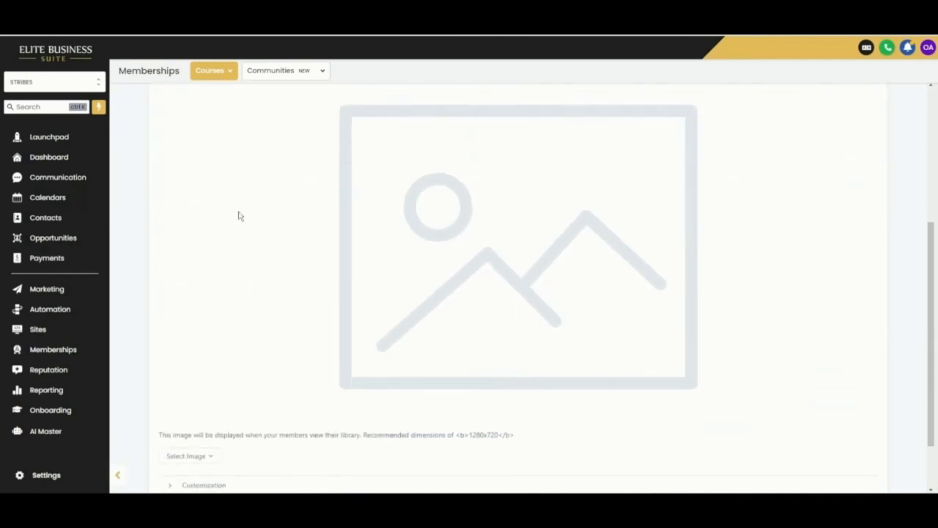
left_click(198, 411)
scroll(167, 234, "down", 3)
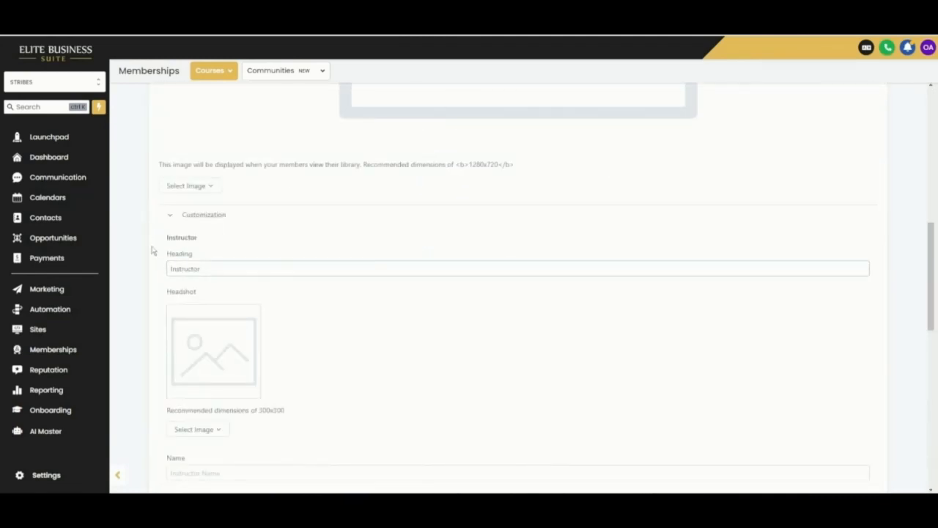
scroll(233, 359, "down", 1)
scroll(233, 359, "down", 8)
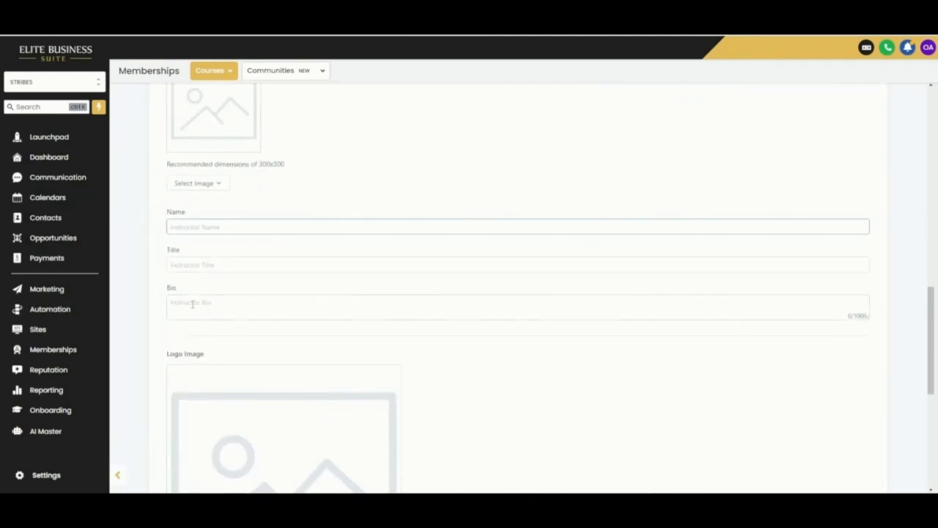
scroll(222, 339, "down", 1)
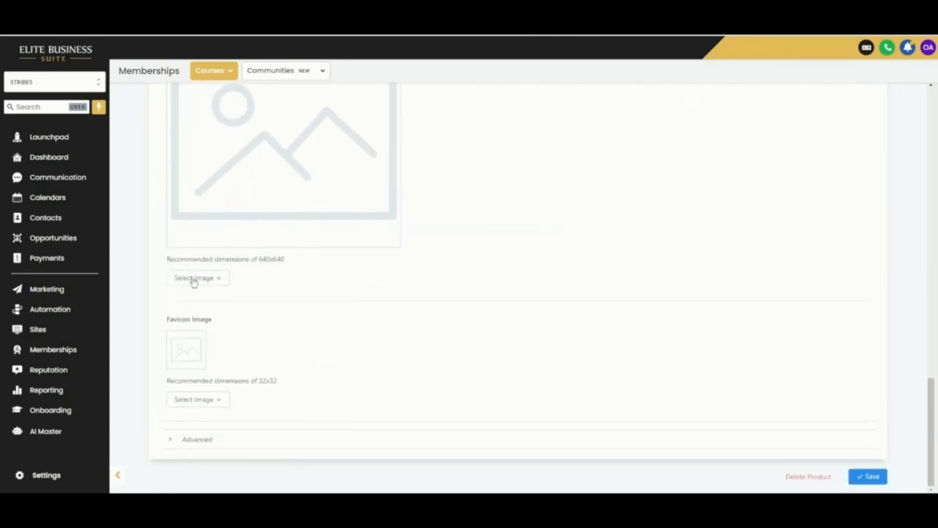
Step: Expand the product's Advanced section and review the Custom JS, Custom CSS and Tracking Code editors
left_click(232, 438)
scroll(283, 391, "down", 7)
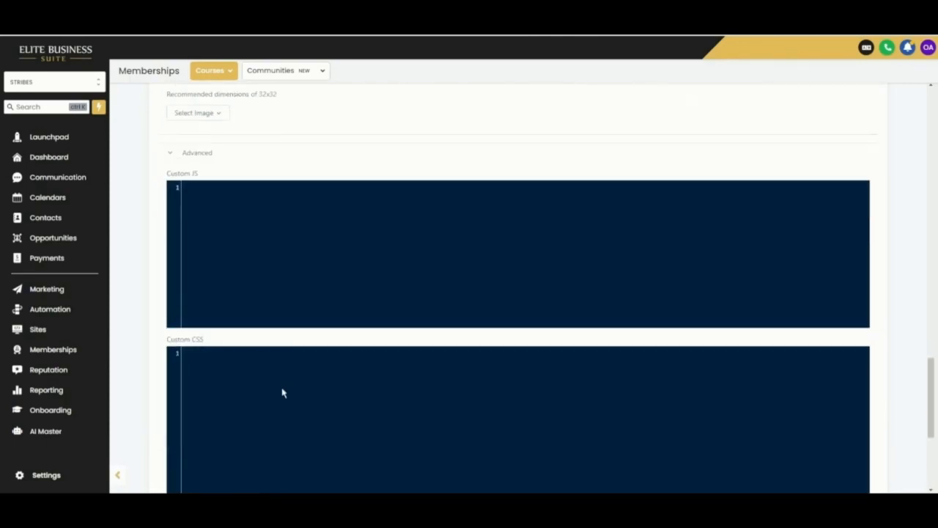
scroll(273, 389, "up", 4)
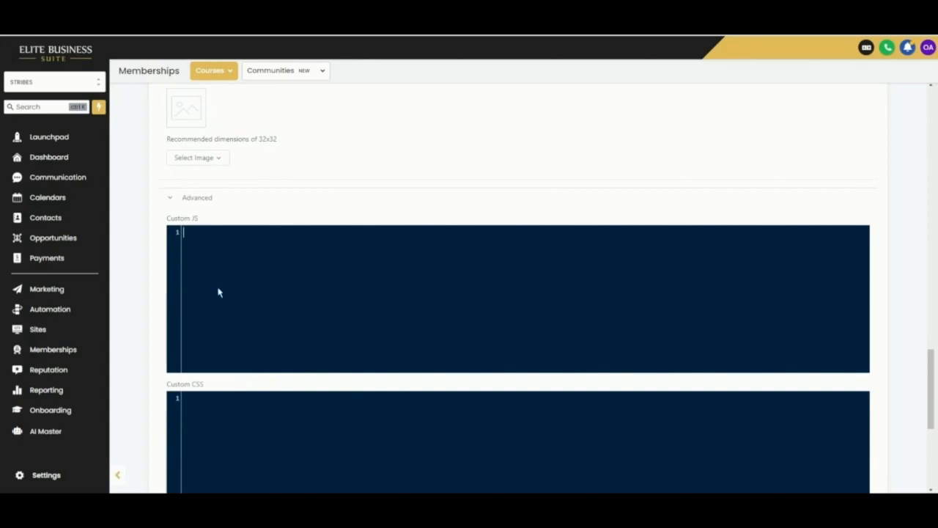
scroll(234, 360, "down", 1)
left_click(231, 373)
scroll(231, 372, "down", 5)
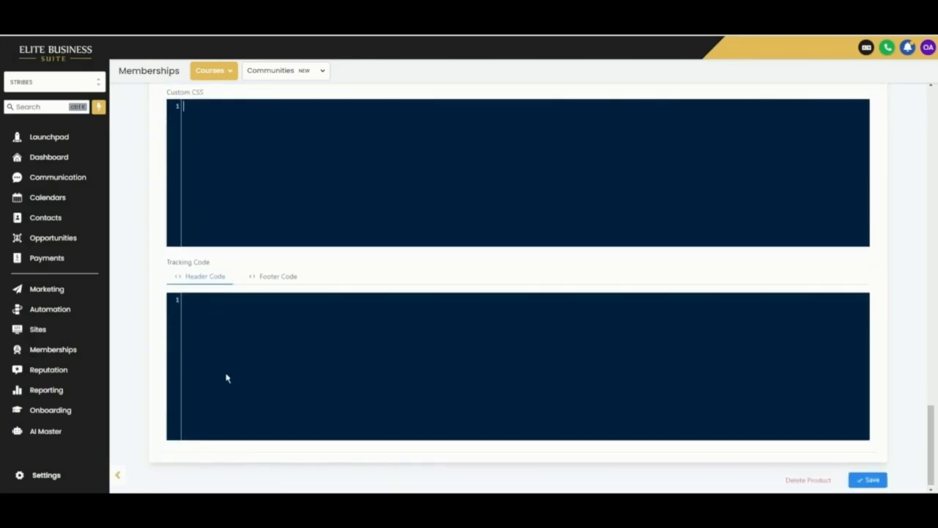
left_click(217, 336)
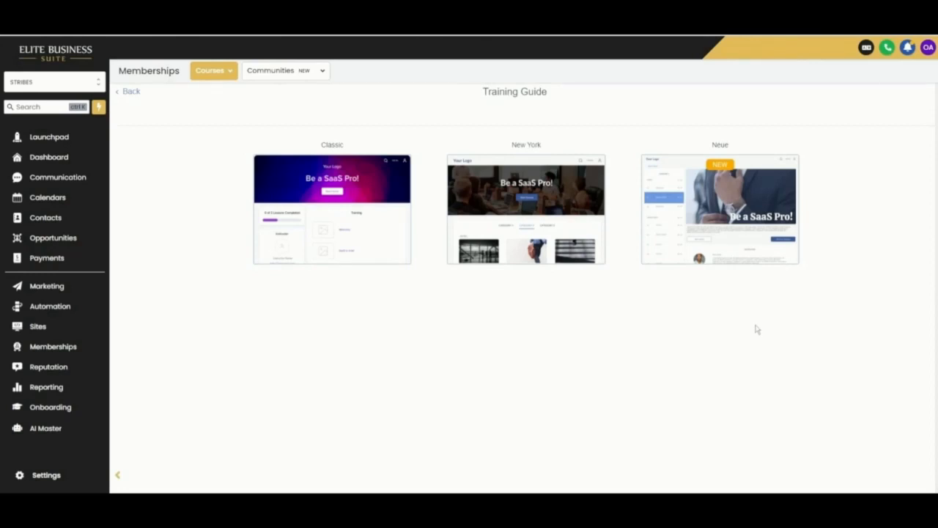
Step: Review the Training Guide's theme choices, Offers list and Comments page, opening and closing the New Comment Privacy choices
mouse_move(566, 254)
left_click(224, 74)
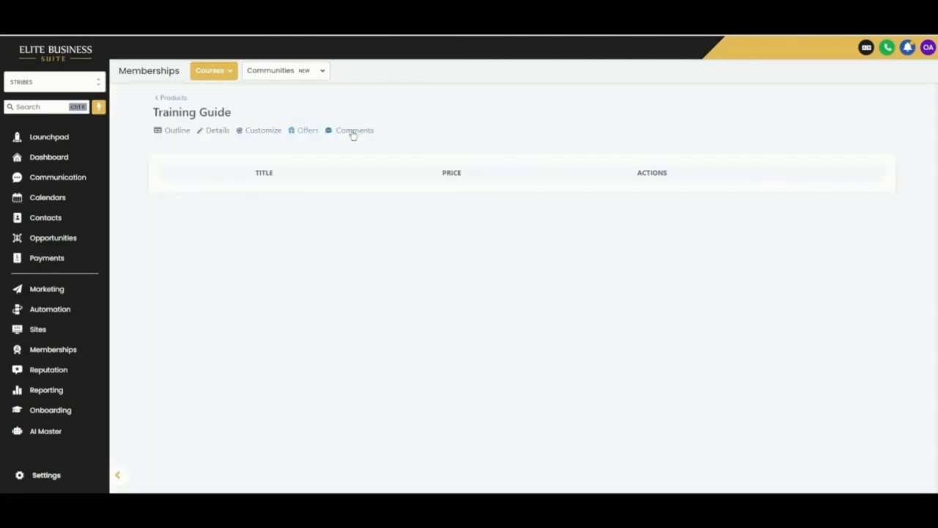
left_click(351, 132)
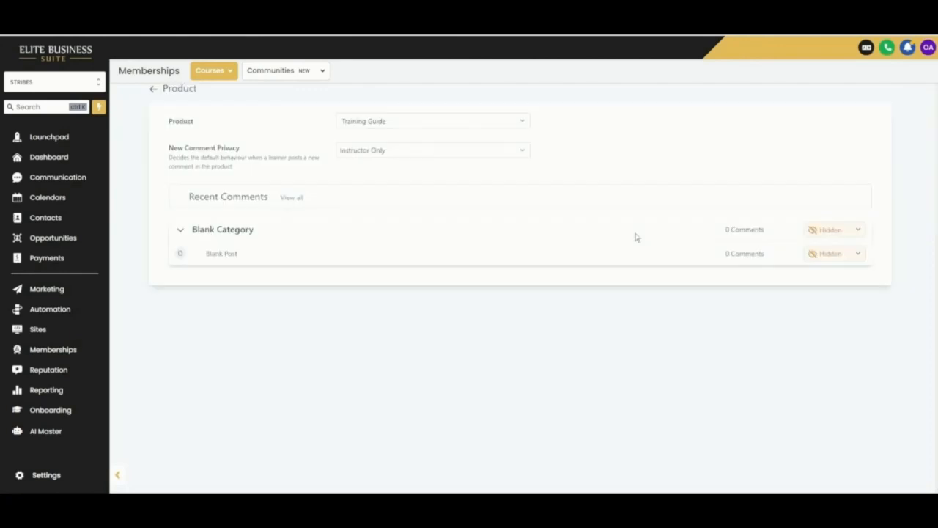
left_click(408, 151)
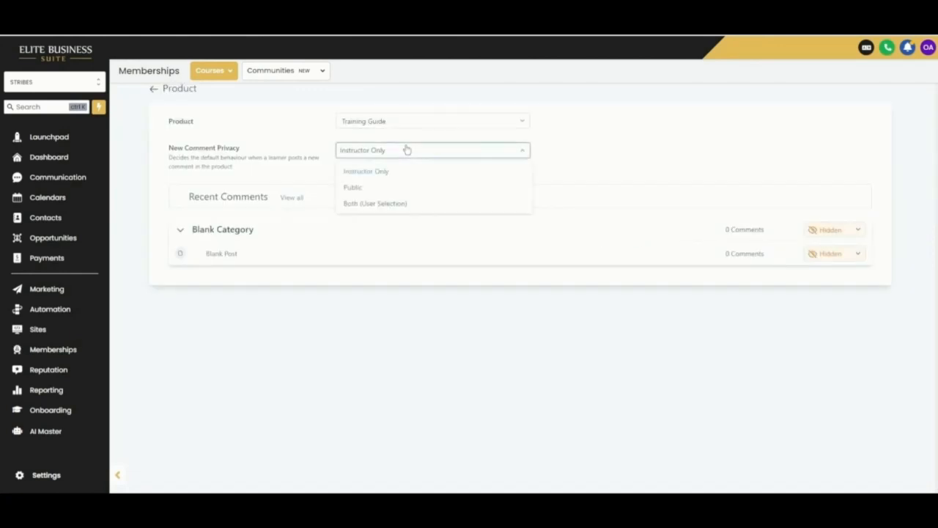
left_click(289, 145)
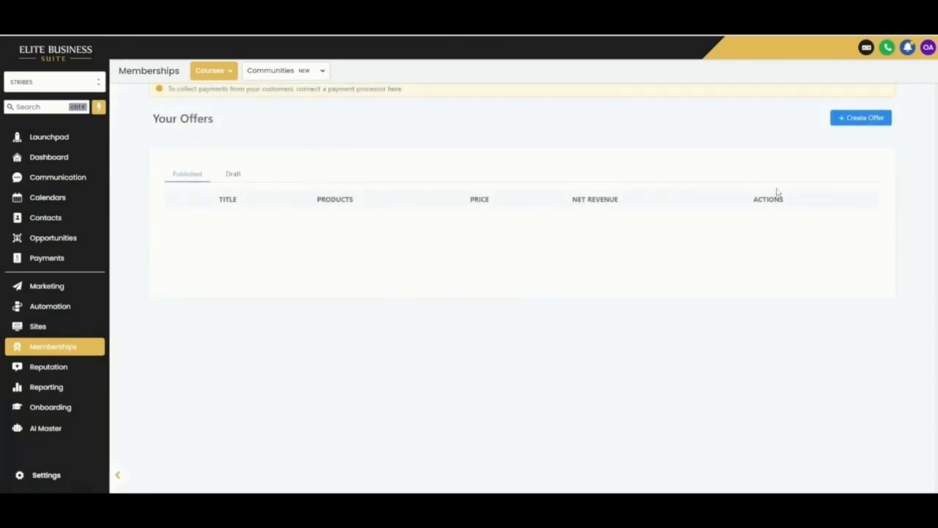
Step: Start a new course offer titled Training Bundle and include the Training Guide product
left_click(852, 124)
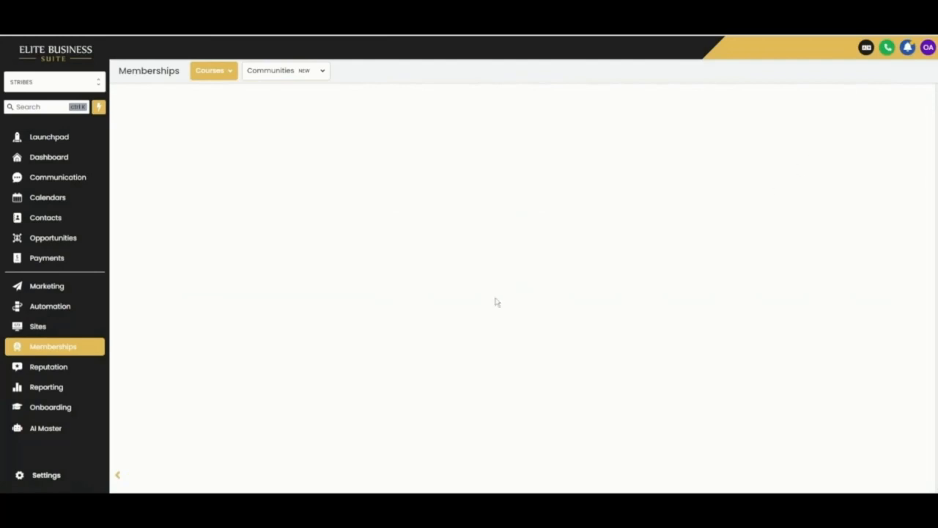
type("Tra")
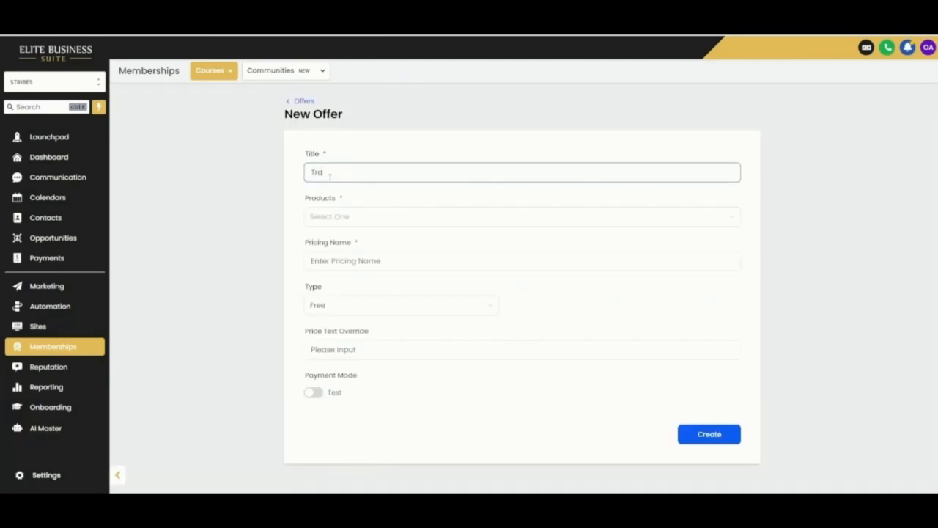
type("ining Bundle")
left_click(346, 217)
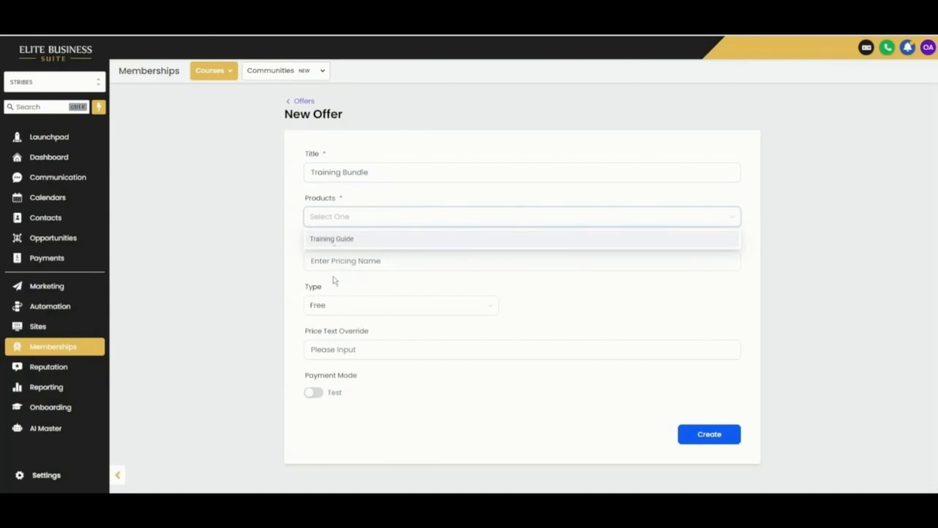
mouse_move(209, 76)
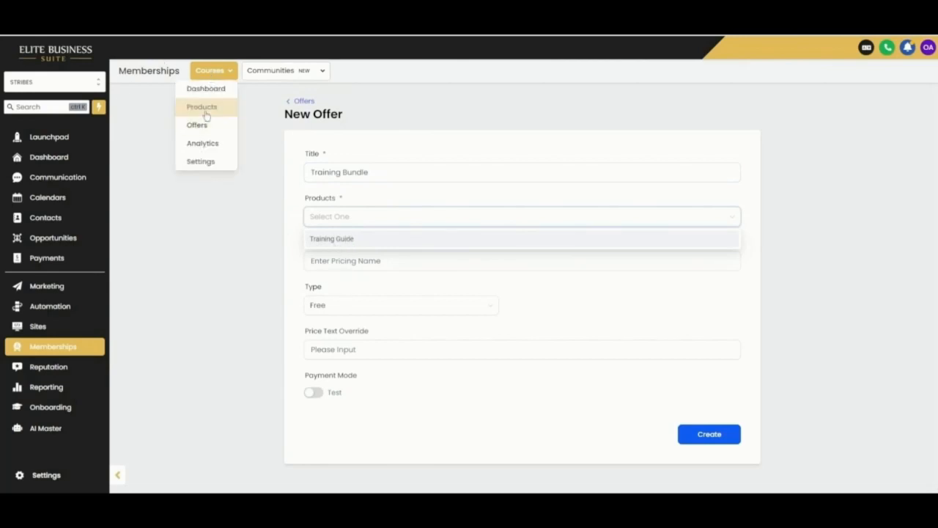
left_click(356, 239)
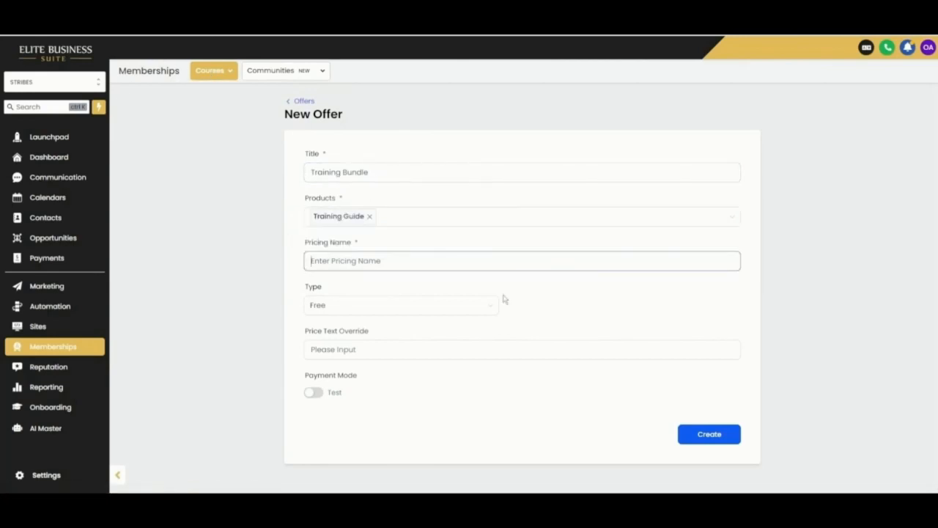
Step: Set the pricing name to Standard, keep the Free type, try the Live payment mode, and create the offer
left_click(433, 312)
left_click(584, 300)
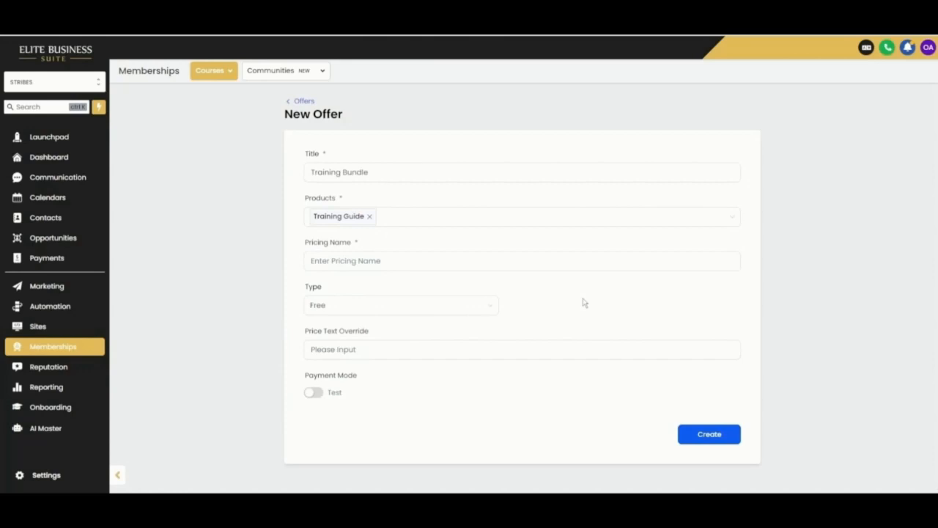
left_click(360, 304)
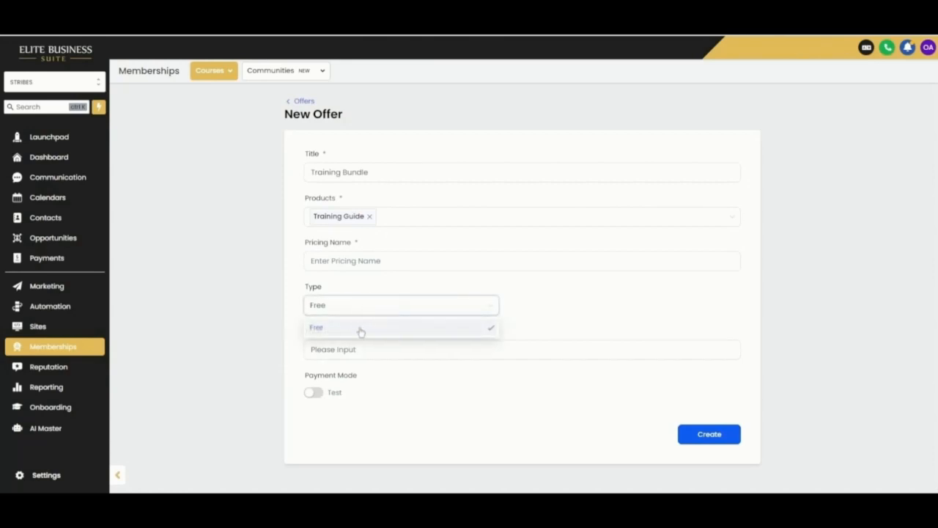
left_click(436, 349)
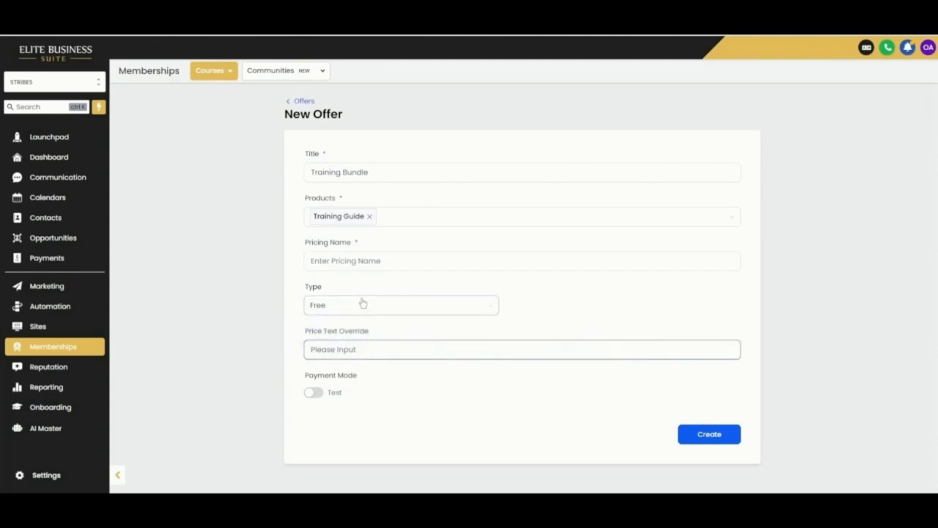
left_click(354, 308)
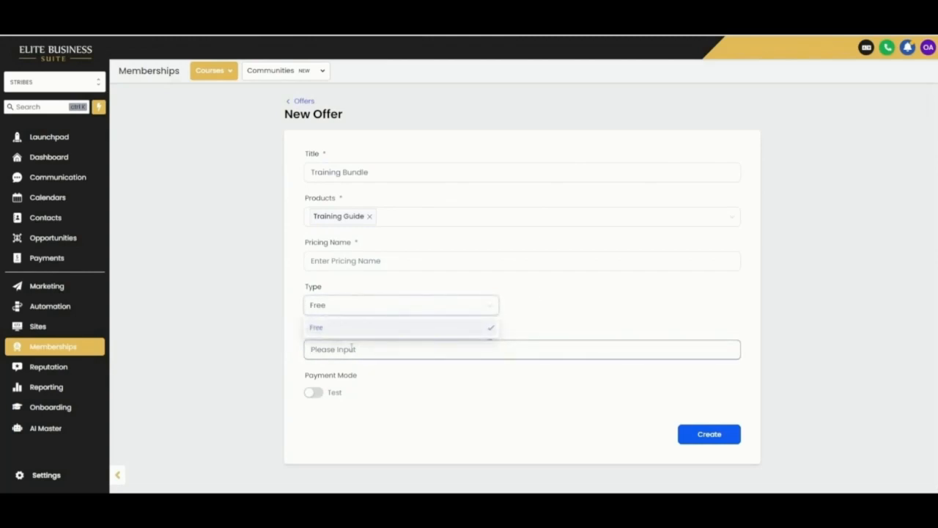
left_click(464, 381)
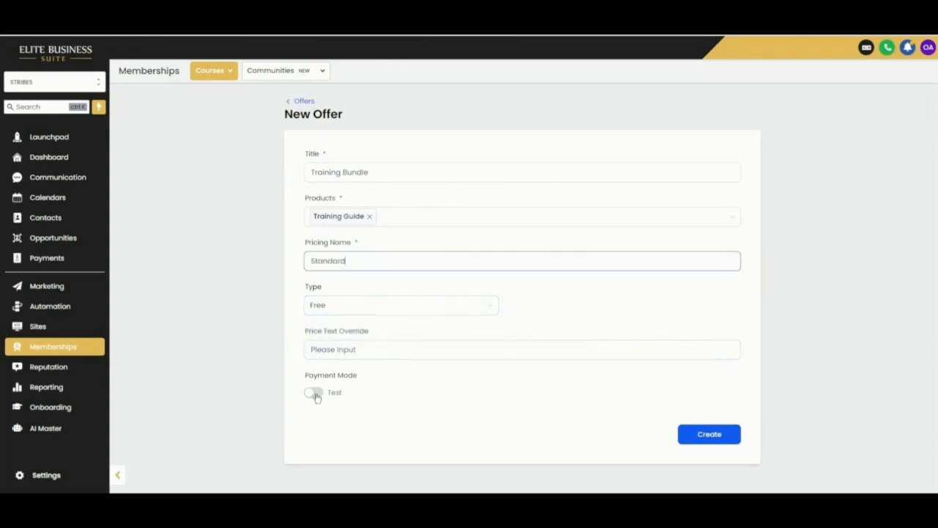
left_click(315, 395)
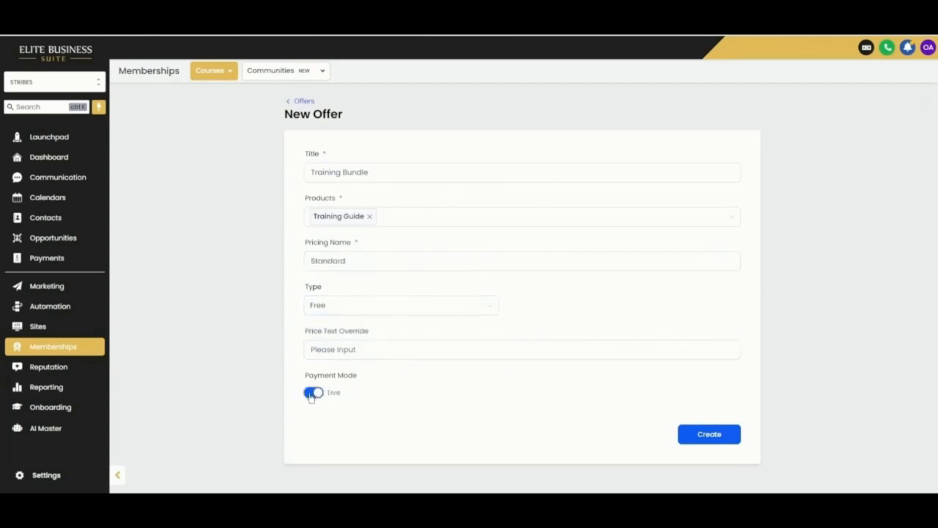
left_click(311, 397)
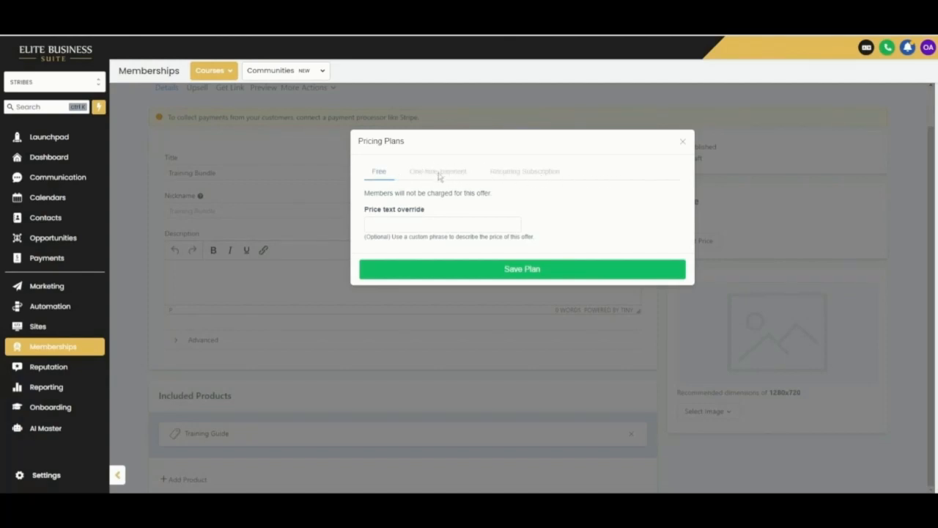
Step: Review the Training Bundle's pricing plans, product picker and upsell, and its checkout's Extra Contact Information options
left_click(682, 141)
left_click(188, 479)
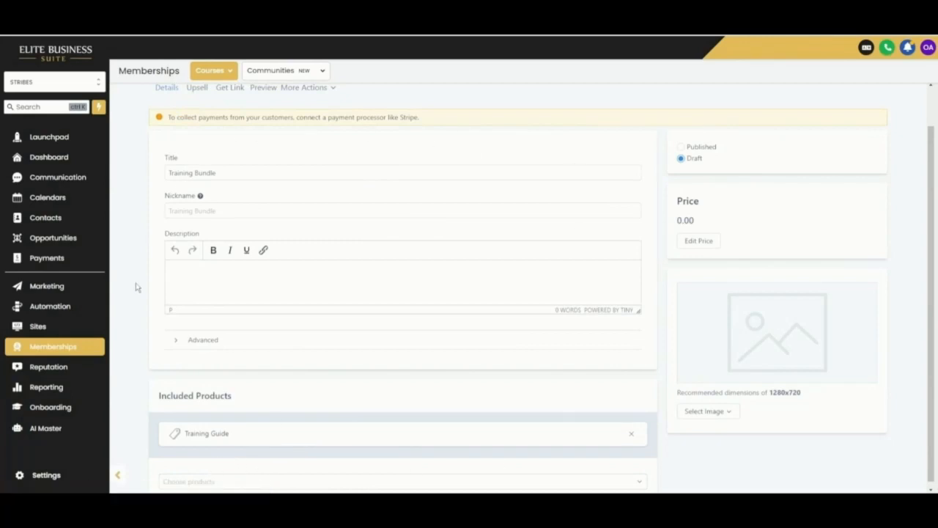
scroll(194, 139, "up", 1)
left_click(196, 132)
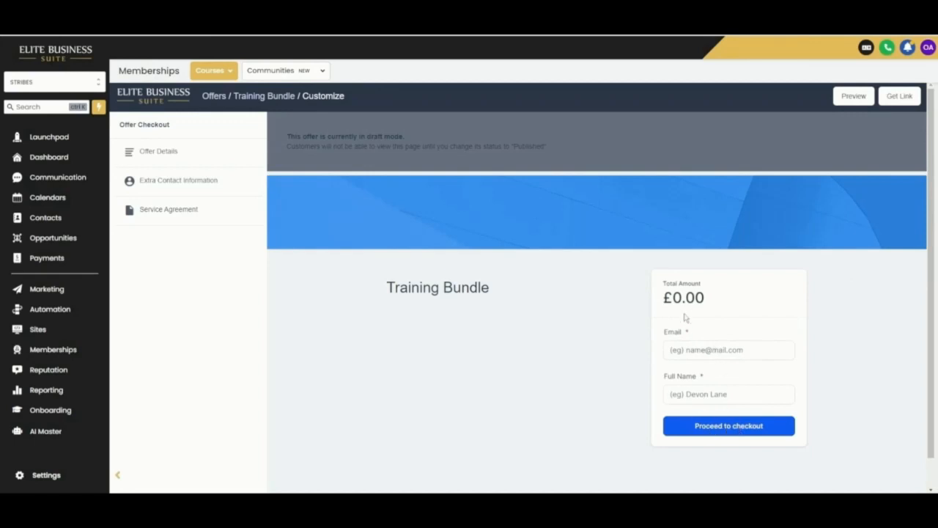
left_click(220, 181)
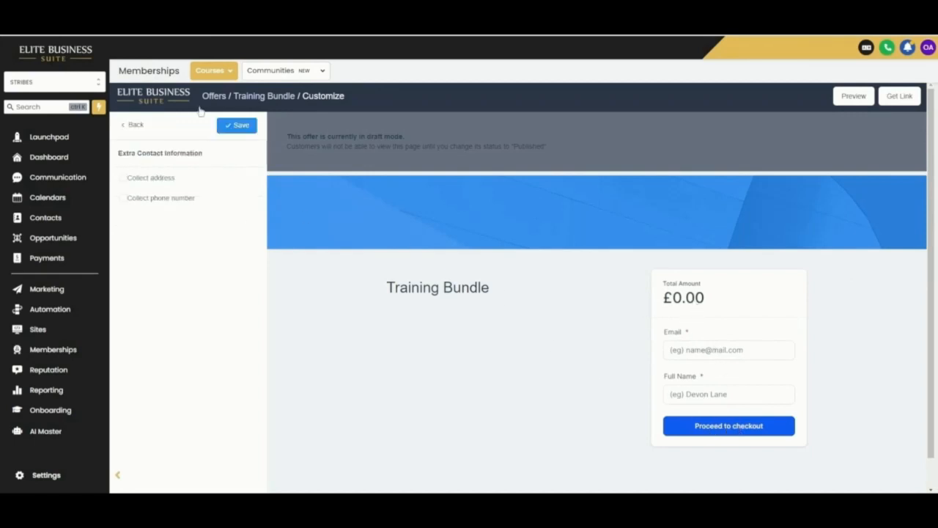
left_click(131, 124)
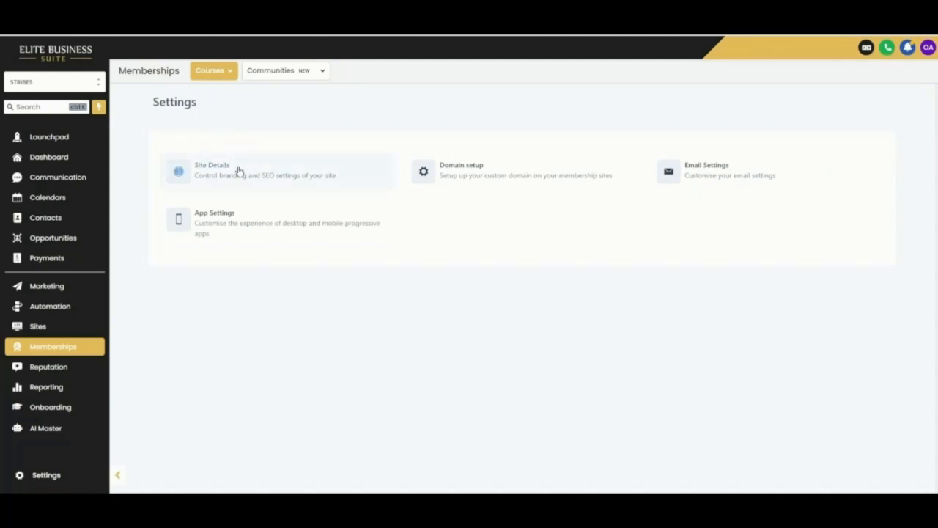
Step: Review the membership site's Site Details, covering site info, logo and favicon, and return to Settings
left_click(235, 170)
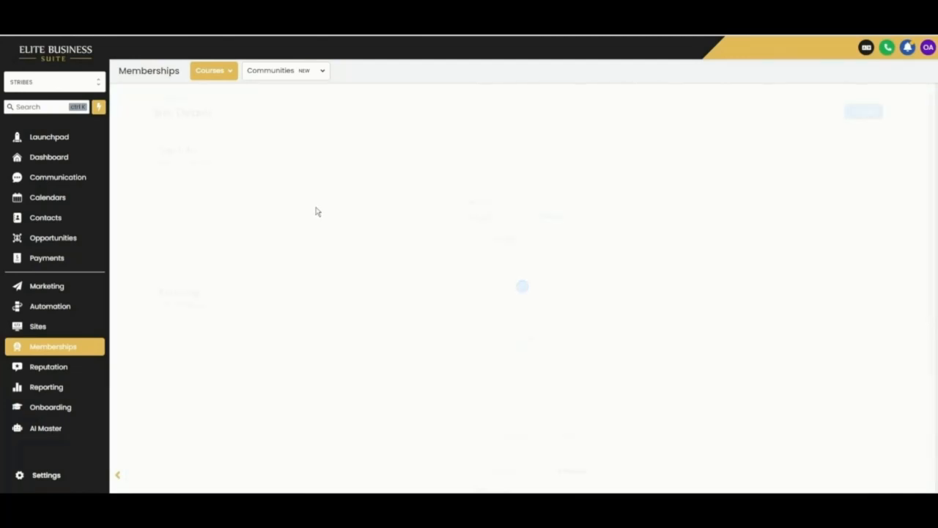
scroll(394, 276, "down", 3)
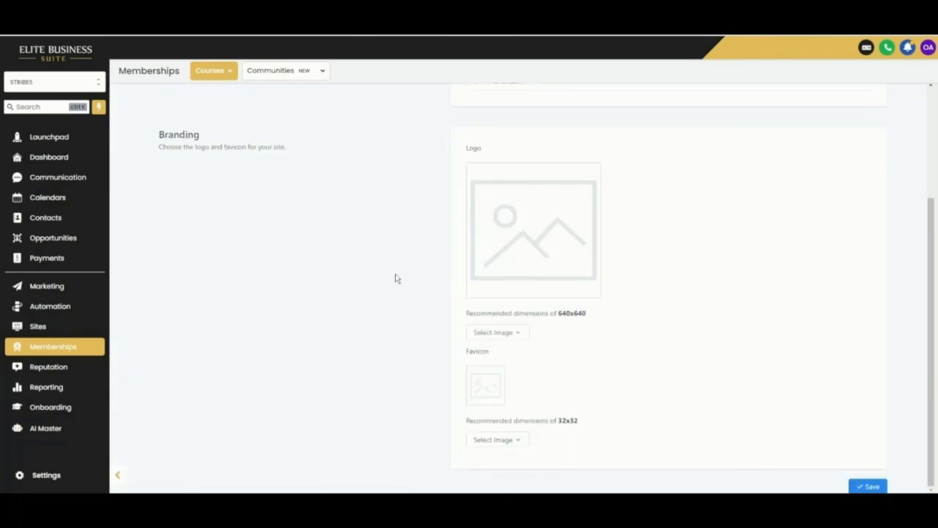
scroll(439, 360, "up", 3)
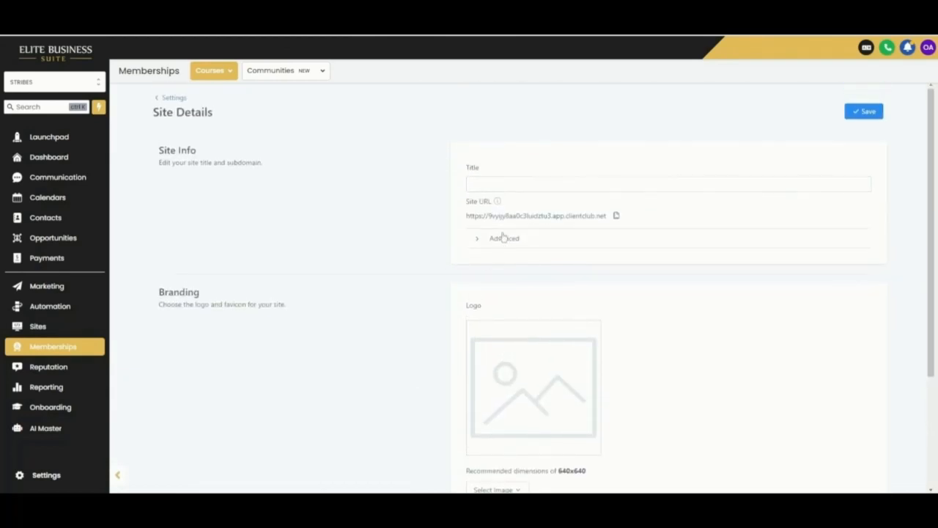
mouse_move(469, 202)
left_click(170, 97)
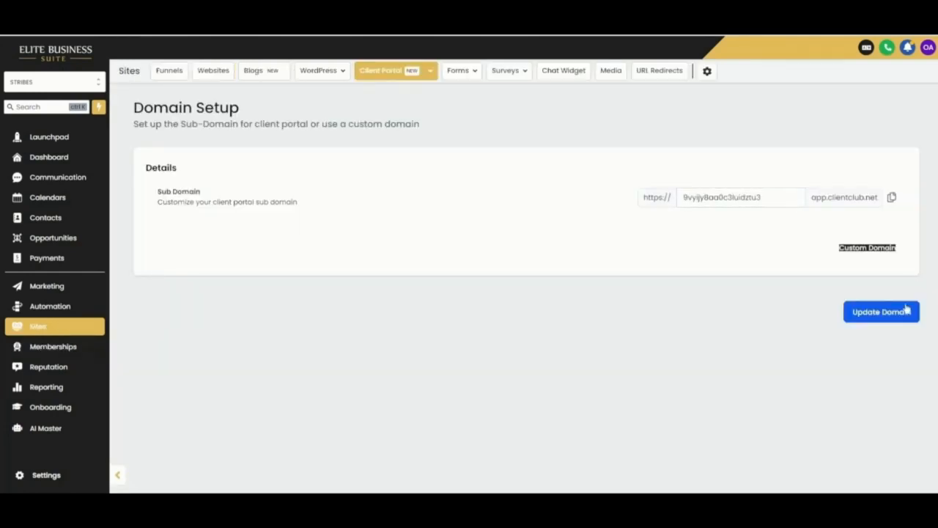
Step: Open the Custom Domain section of the client portal's domain setup and examine its domain field and DNS records
left_click(865, 250)
scroll(562, 321, "down", 2)
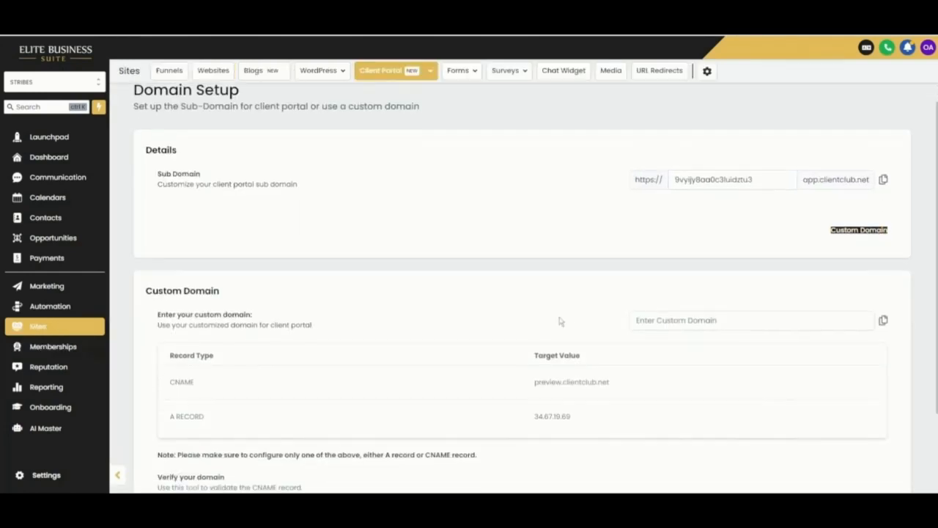
left_click(708, 239)
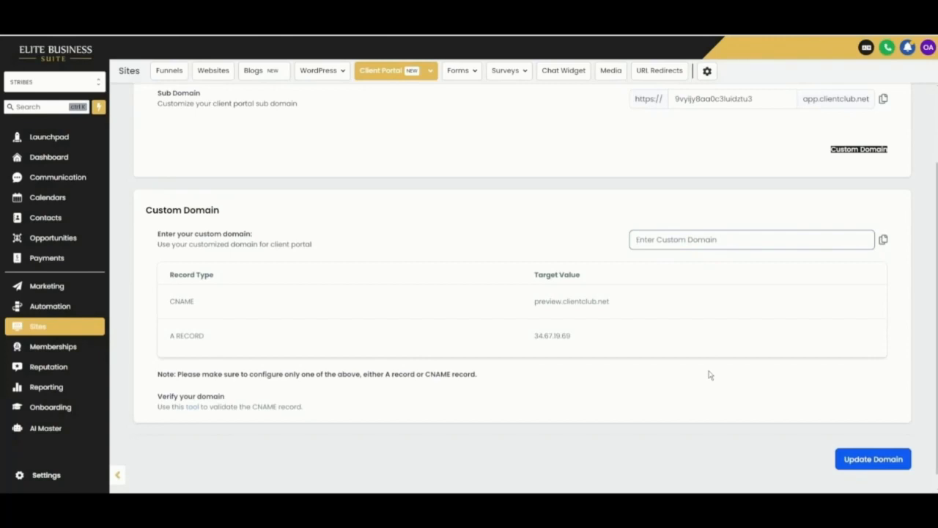
Step: Enter course.DOMAINNAME.com as the client portal's custom domain and review the record and verification details
type("course.")
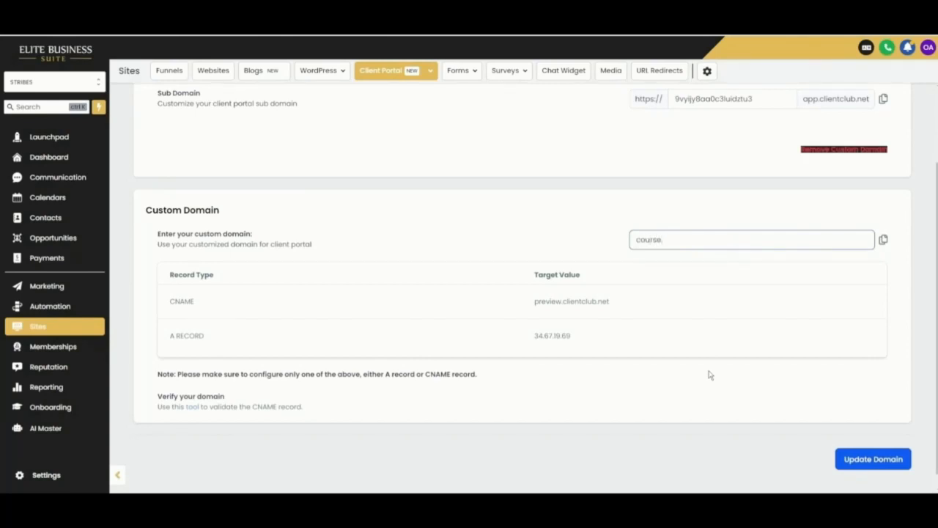
type("DOMAINNAME.com")
left_click_drag(584, 342, 213, 320)
left_click(300, 320)
scroll(308, 381, "up", 1)
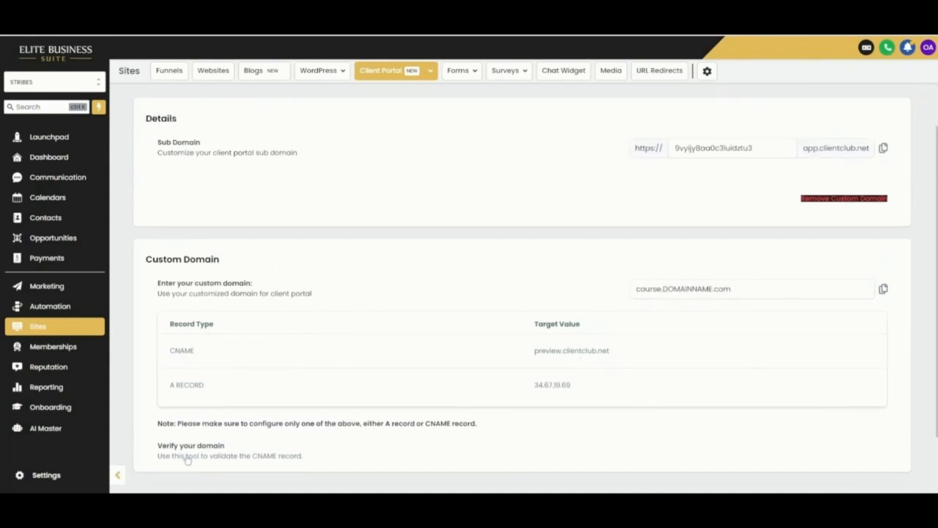
scroll(733, 391, "up", 1)
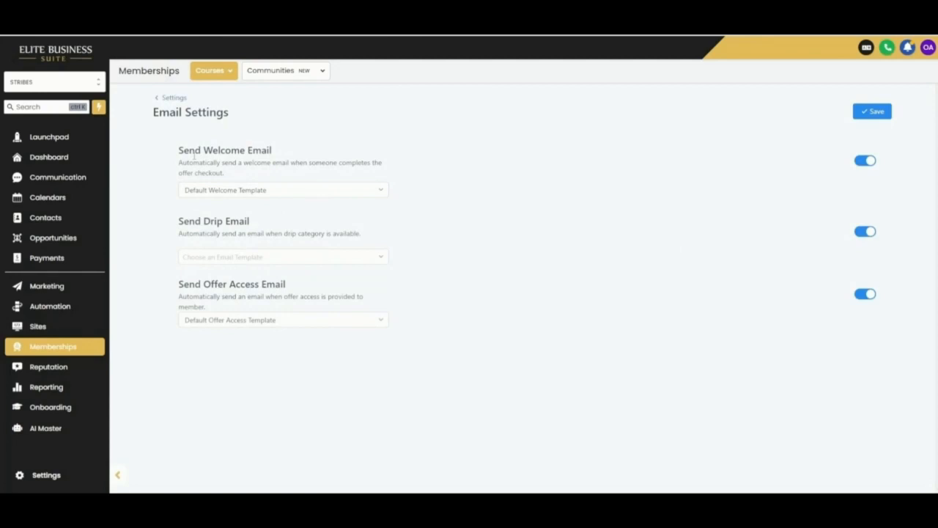
Step: Choose Default Welcome Template for the automatic welcome email and check the available template options
left_click(231, 190)
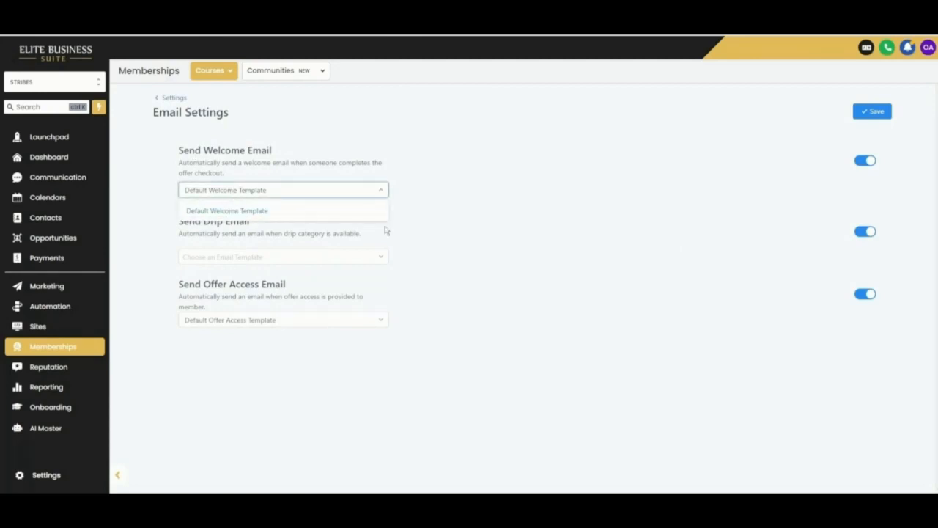
left_click(278, 207)
left_click(280, 194)
left_click(370, 235)
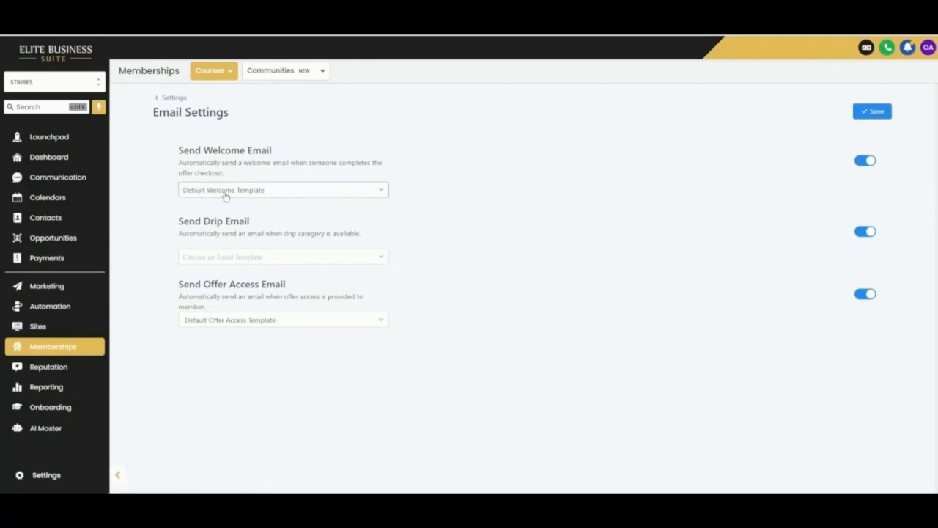
left_click(270, 195)
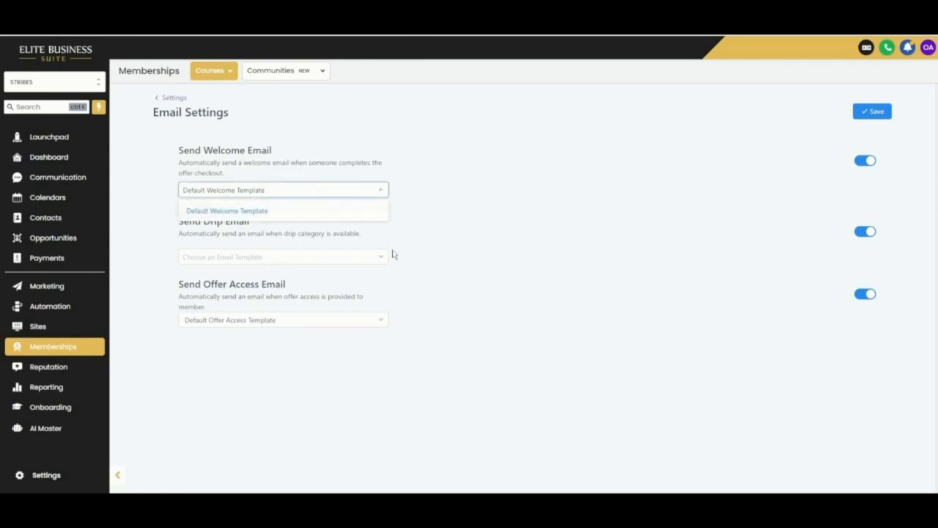
left_click(520, 283)
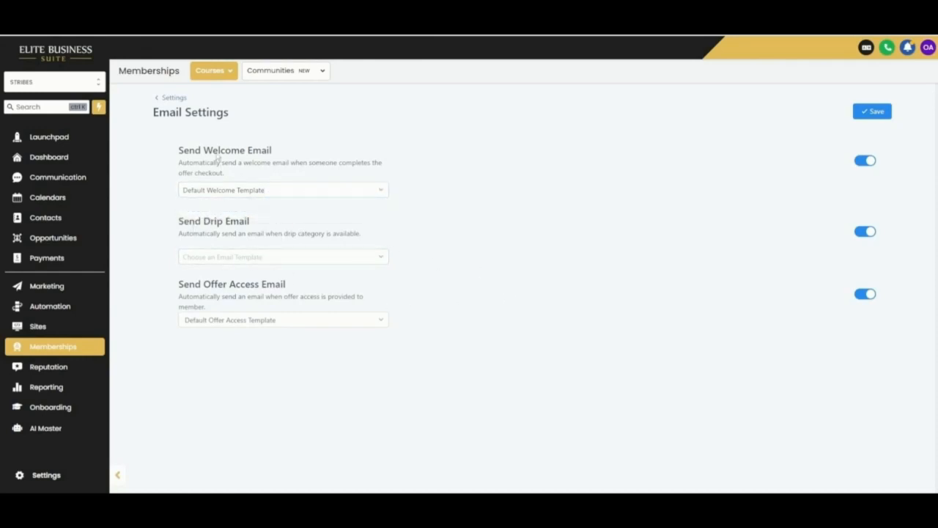
left_click_drag(212, 150, 513, 253)
left_click(513, 253)
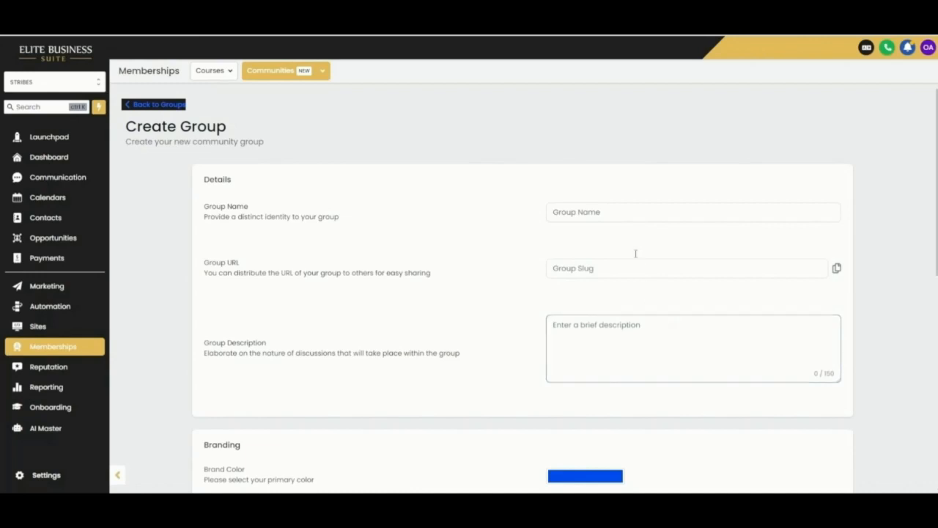
Step: Try to create the community group with its name, URL and description left blank
left_click(555, 212)
left_click(608, 269)
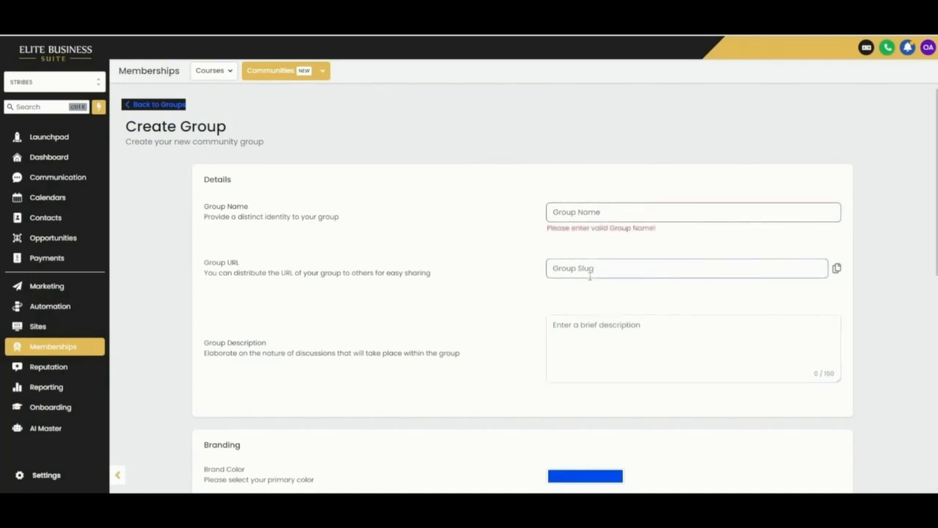
scroll(594, 313, "down", 3)
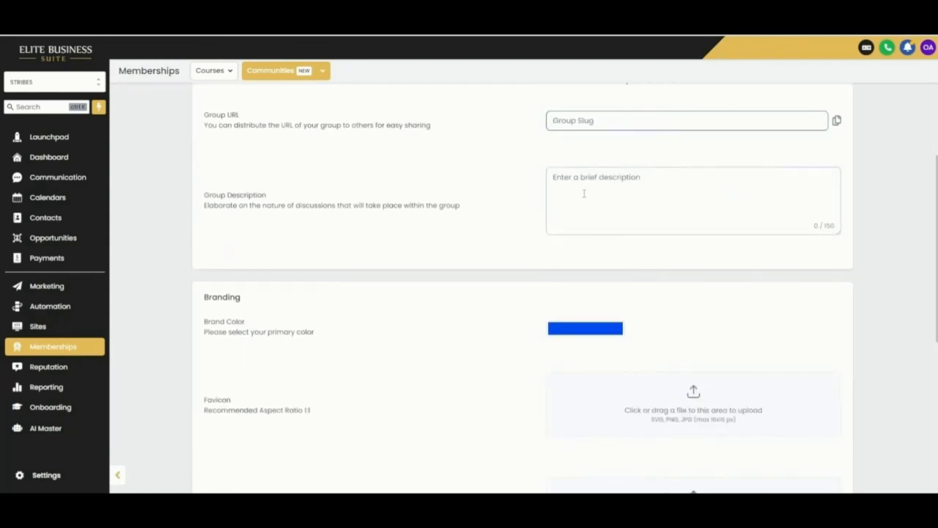
left_click(584, 193)
scroll(600, 229, "down", 4)
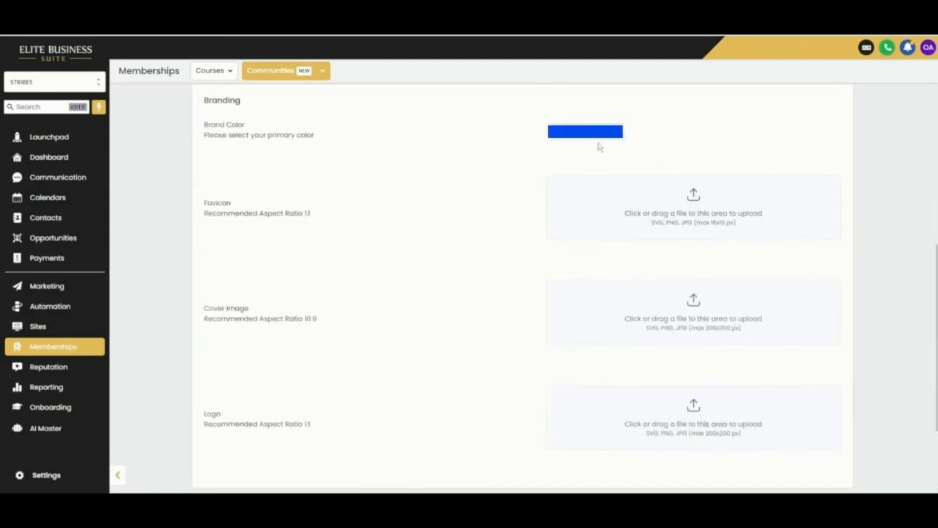
scroll(609, 295, "down", 3)
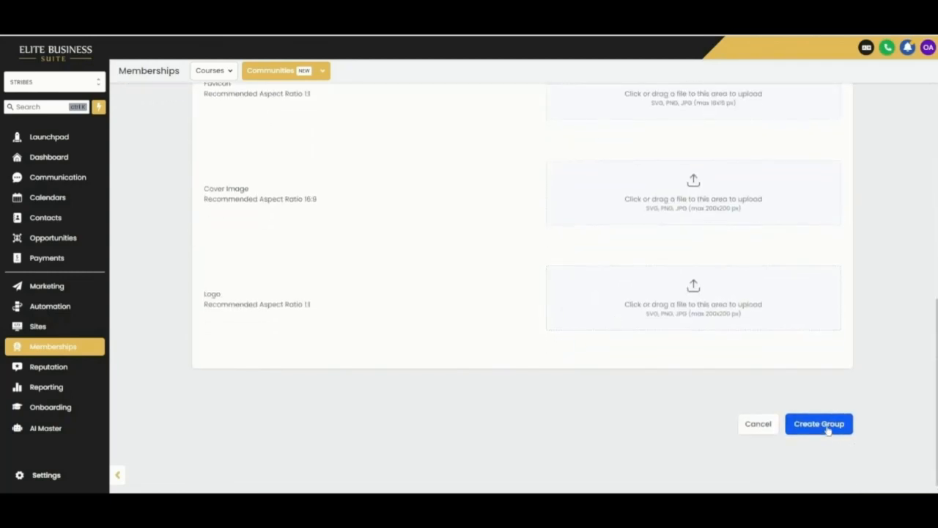
left_click(818, 424)
Step: Create the community group "Car Enthusiasts" with the description "A group for car enthusiast members"
left_click(607, 211)
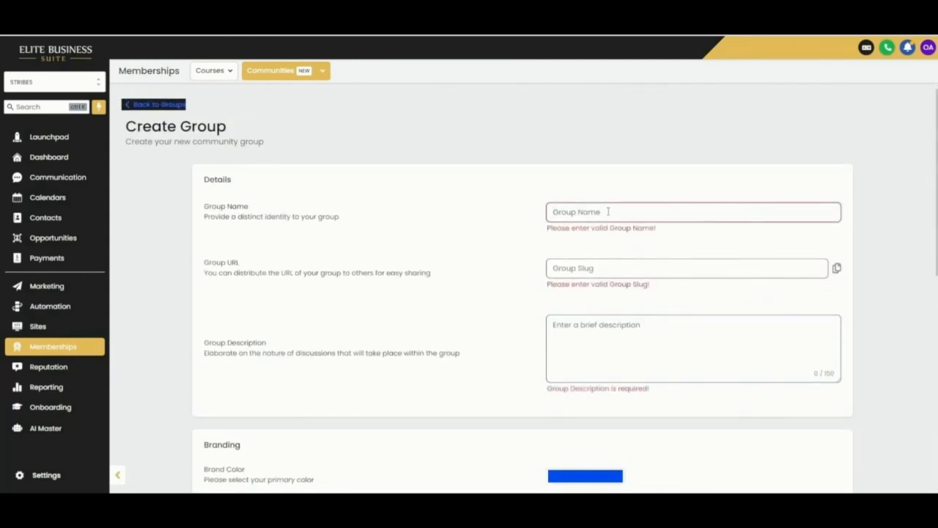
type("Car E")
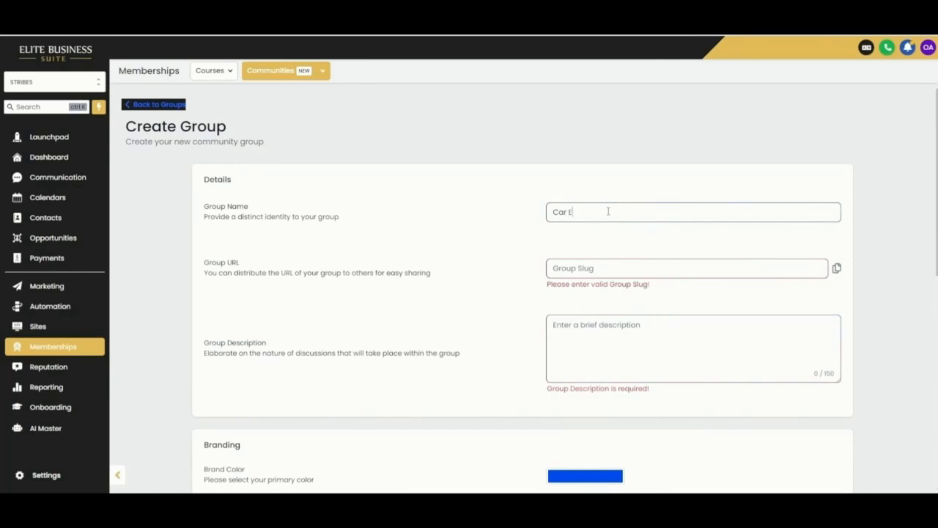
type("nthusiasts")
scroll(797, 438, "down", 10)
left_click(833, 425)
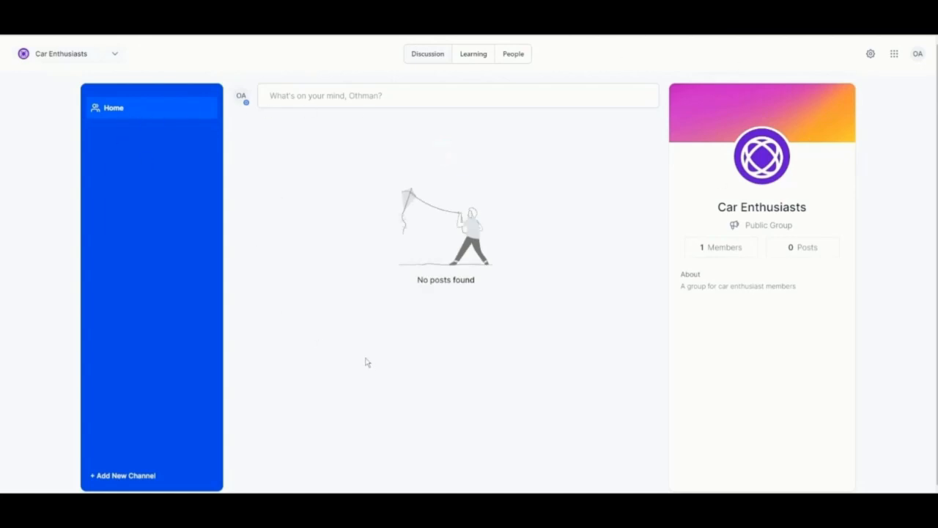
Step: Add a channel called "new cars" with the trophy icon to the Car Enthusiasts group
left_click(124, 476)
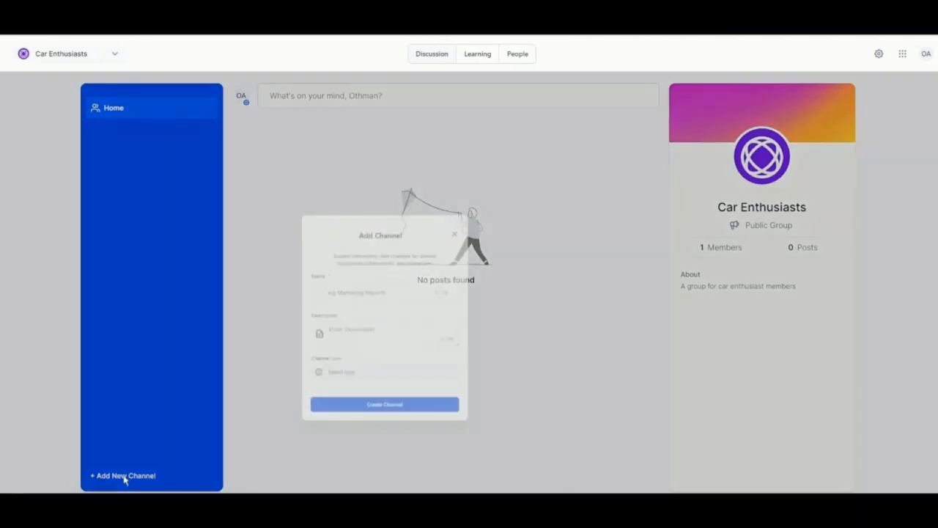
left_click(424, 233)
type("c")
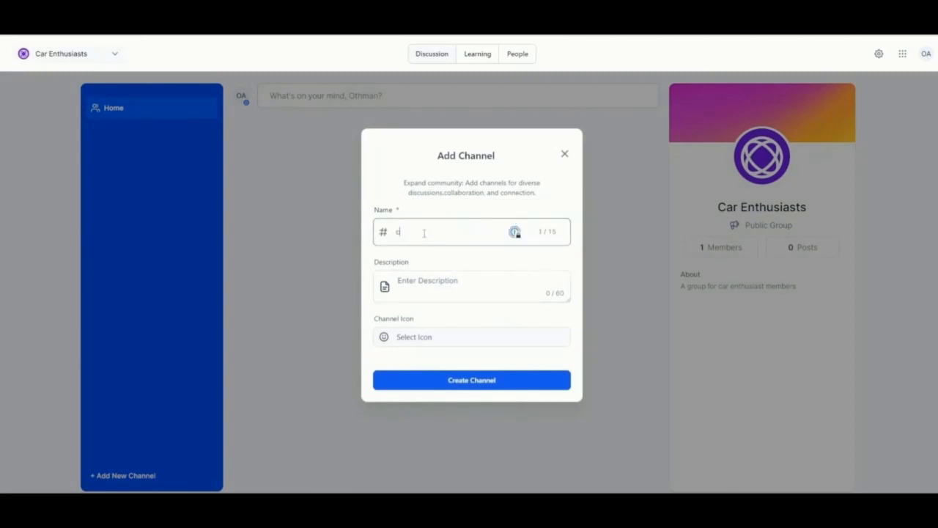
key("BackSpace")
type("new cars")
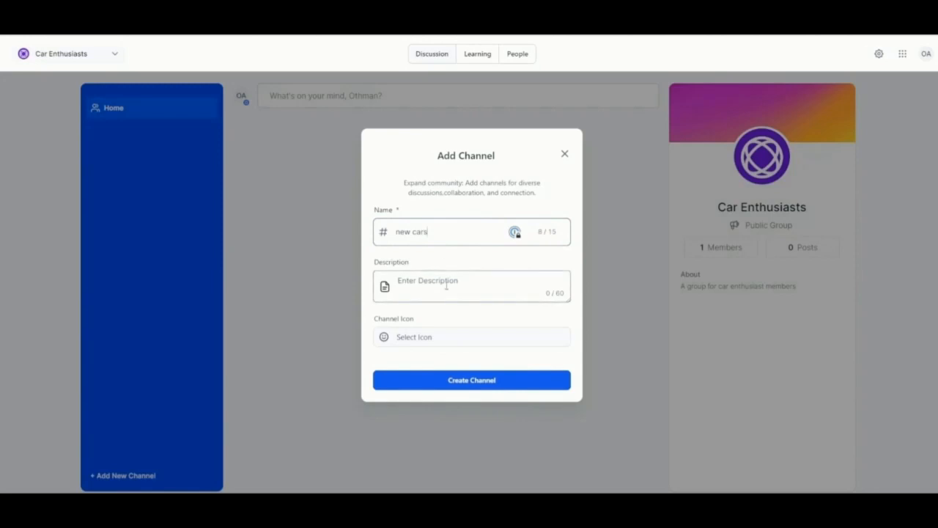
left_click(429, 342)
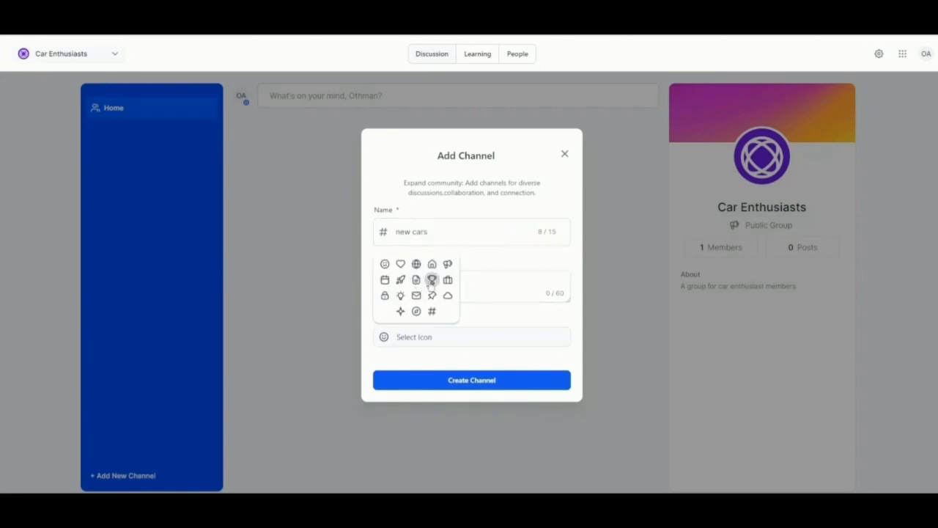
left_click(432, 279)
left_click(472, 380)
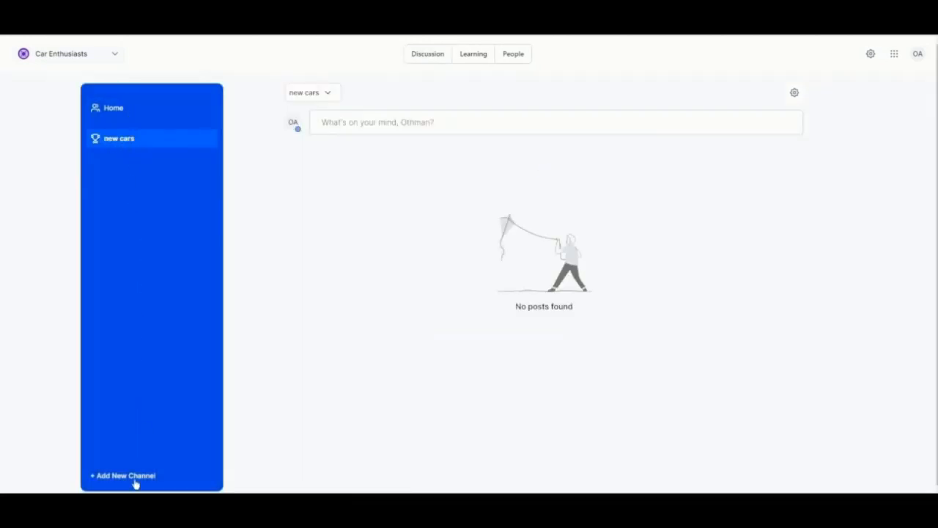
Step: View the post creation form in the new cars channel, then return to the group's main discussion
left_click(372, 124)
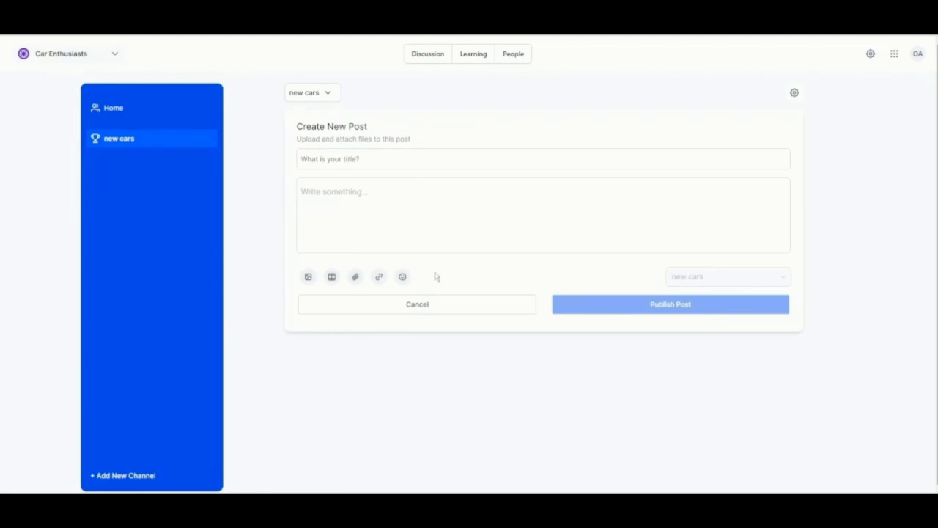
left_click(429, 56)
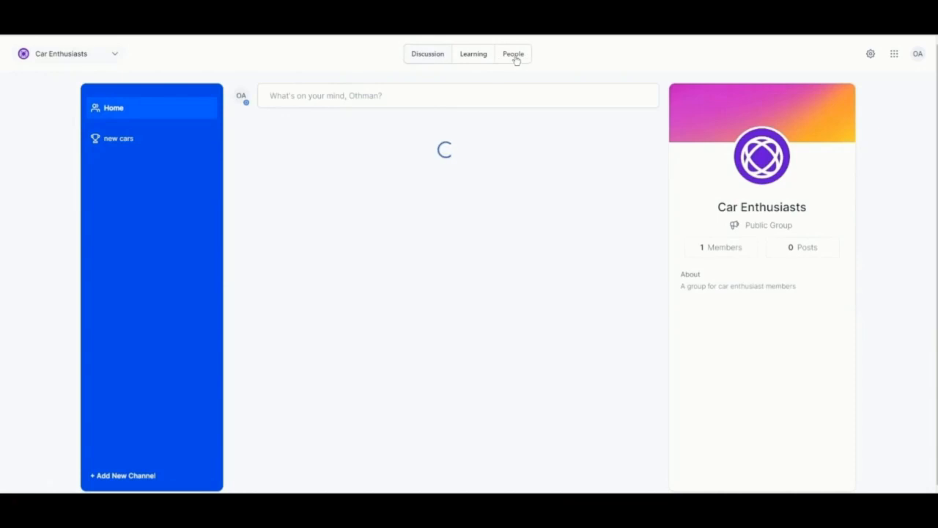
Step: View the group's member list and the form for inviting a new member by email
left_click(517, 58)
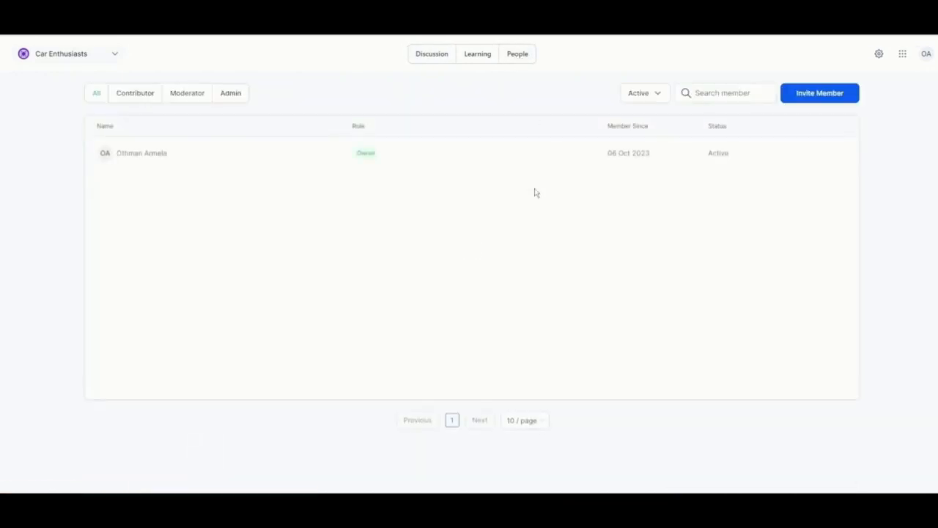
left_click(829, 98)
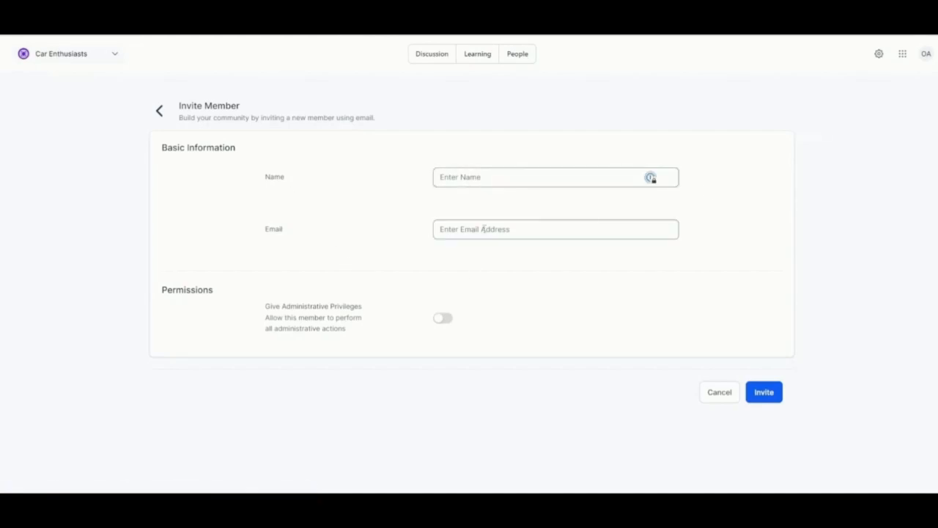
left_click(481, 233)
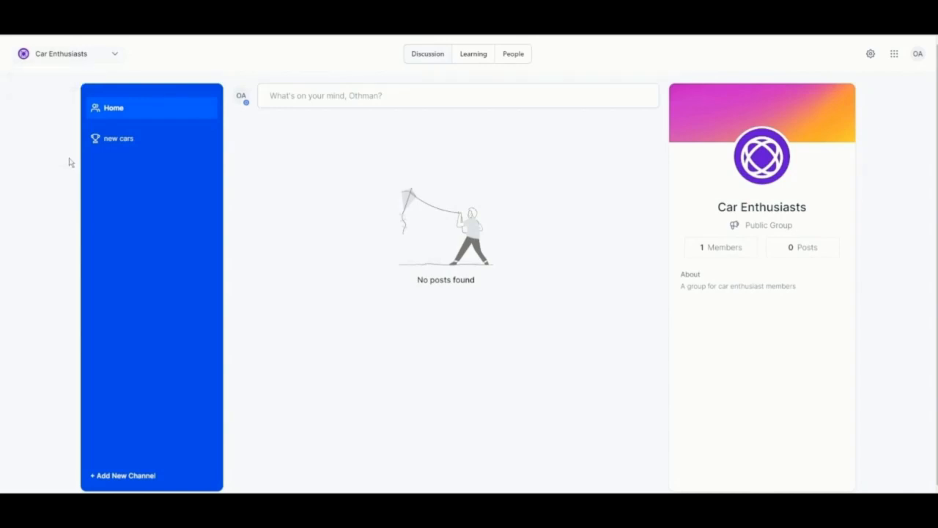
Step: Check the group switcher and open the list of community groups under Memberships
left_click(116, 53)
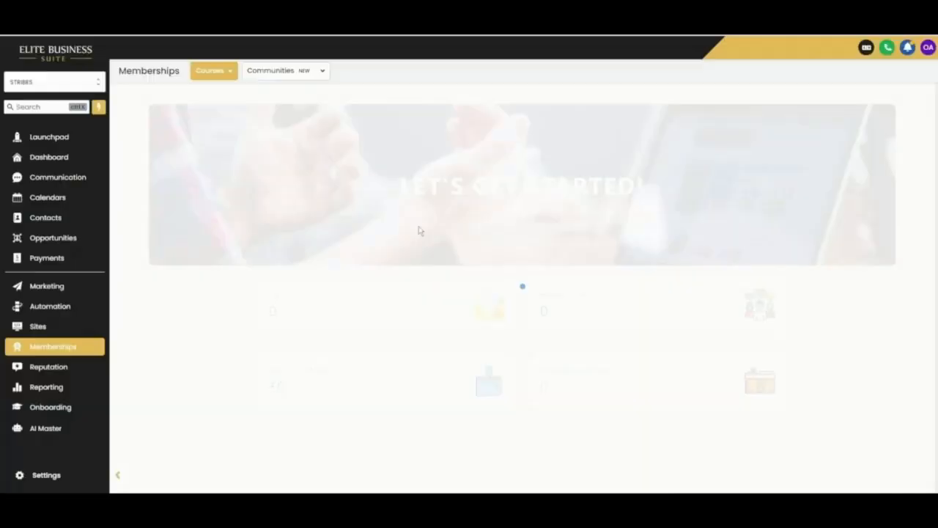
left_click(286, 70)
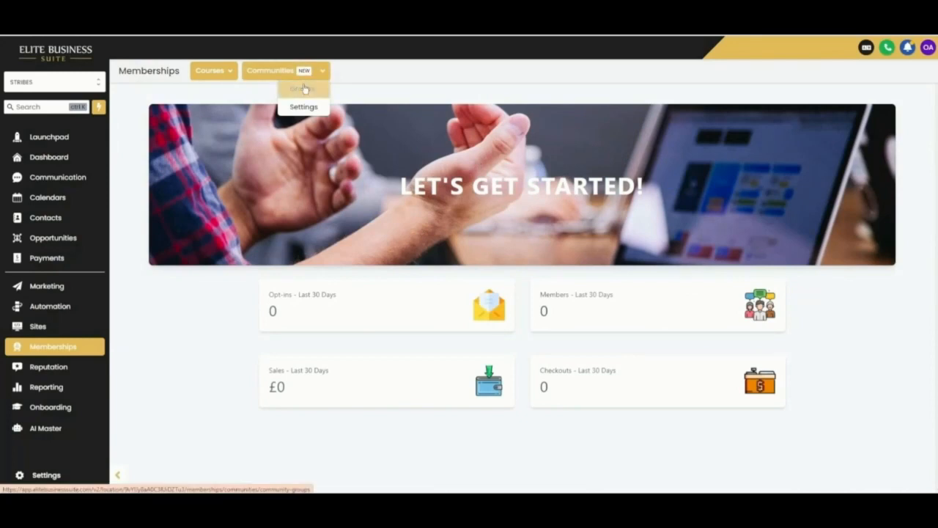
left_click(301, 89)
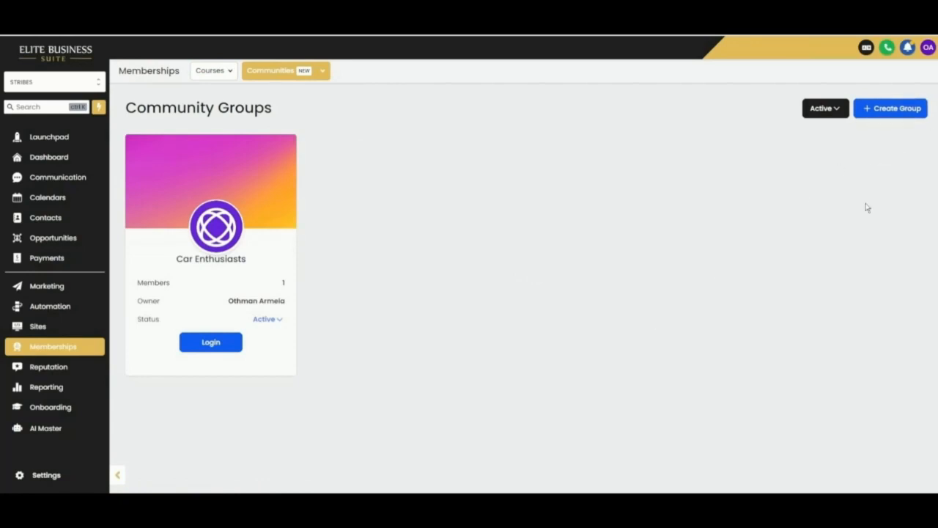
Step: Review the Reputation overview dashboard and the Yext listings offer
left_click(66, 367)
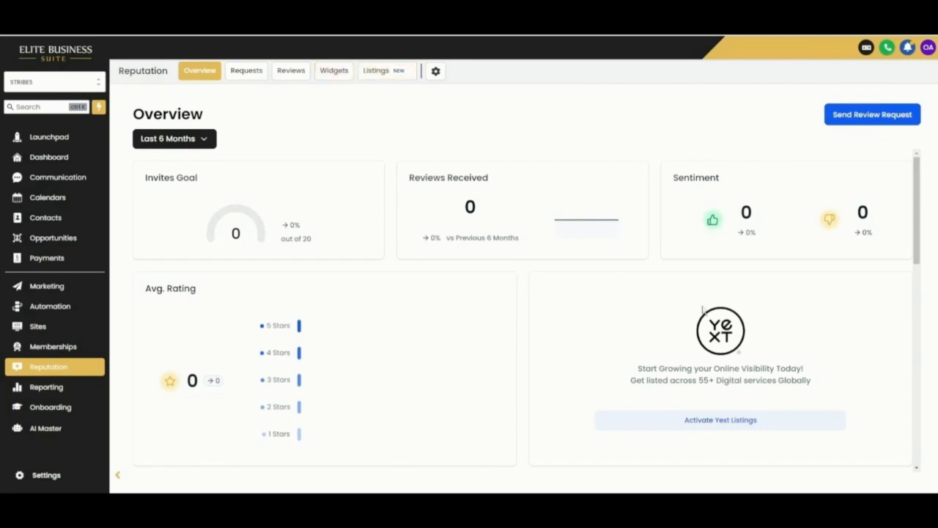
scroll(683, 370, "down", 2)
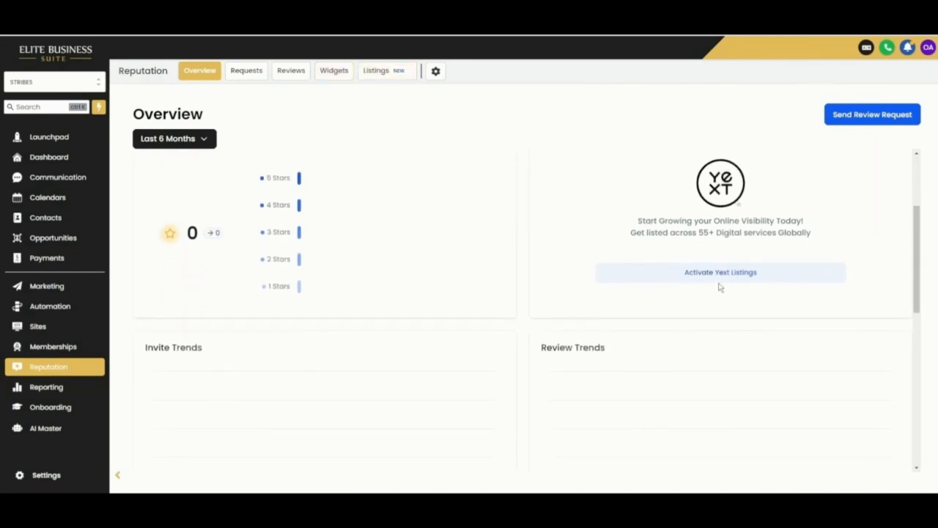
scroll(542, 326, "up", 2)
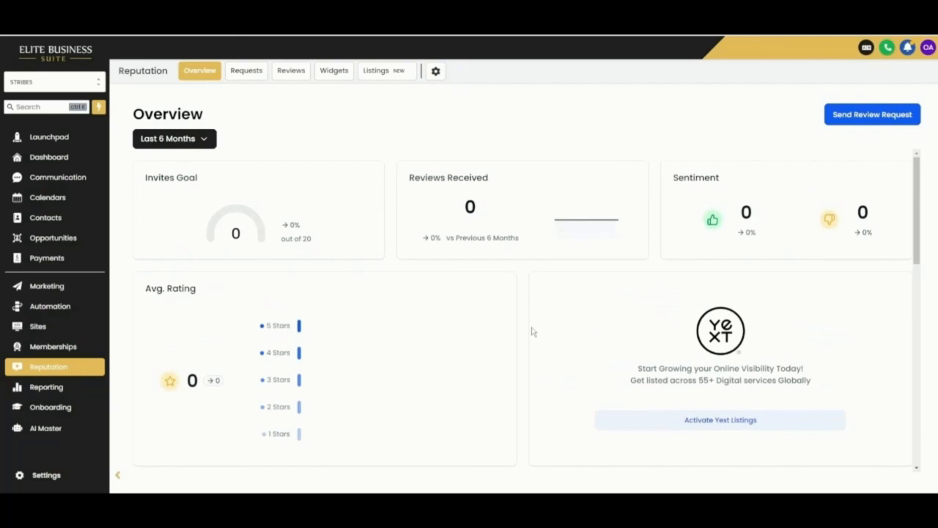
left_click(390, 73)
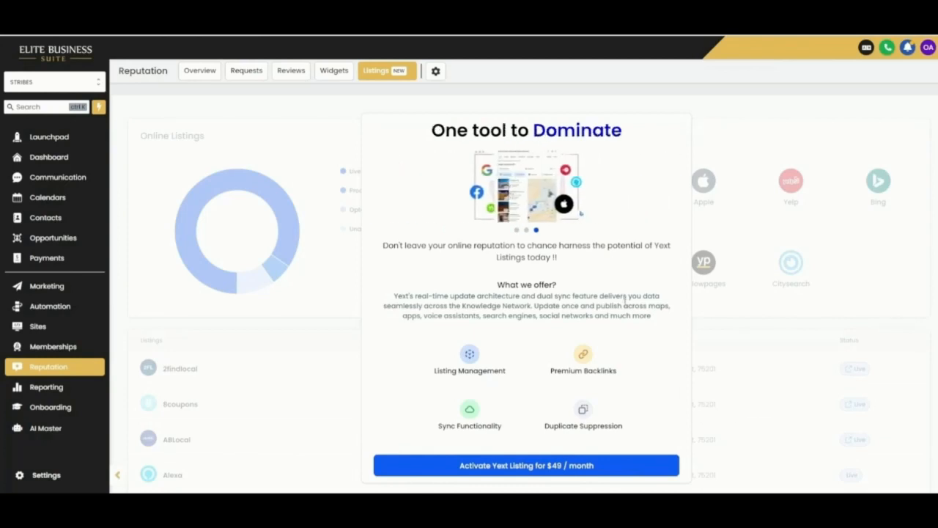
left_click(324, 76)
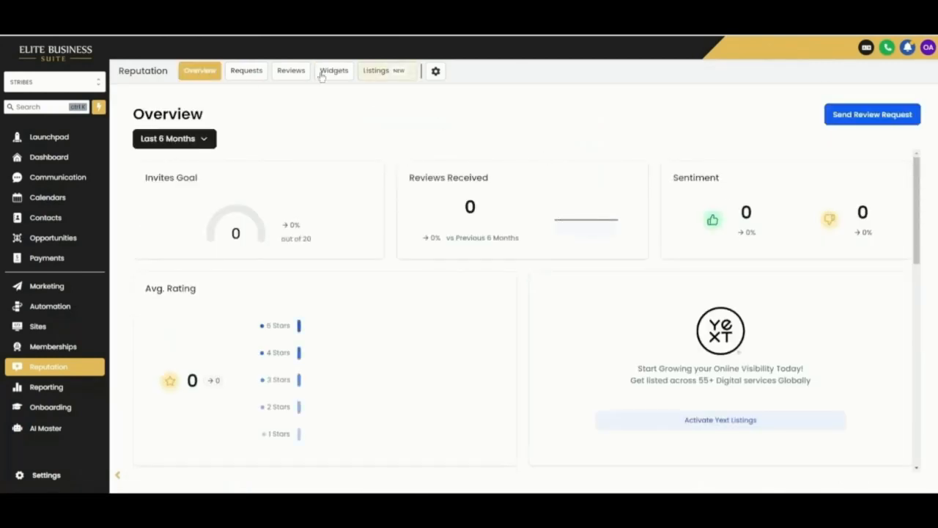
Step: View the review requests page and the client check-in form for sending a review request, then close the form unsent
left_click(246, 71)
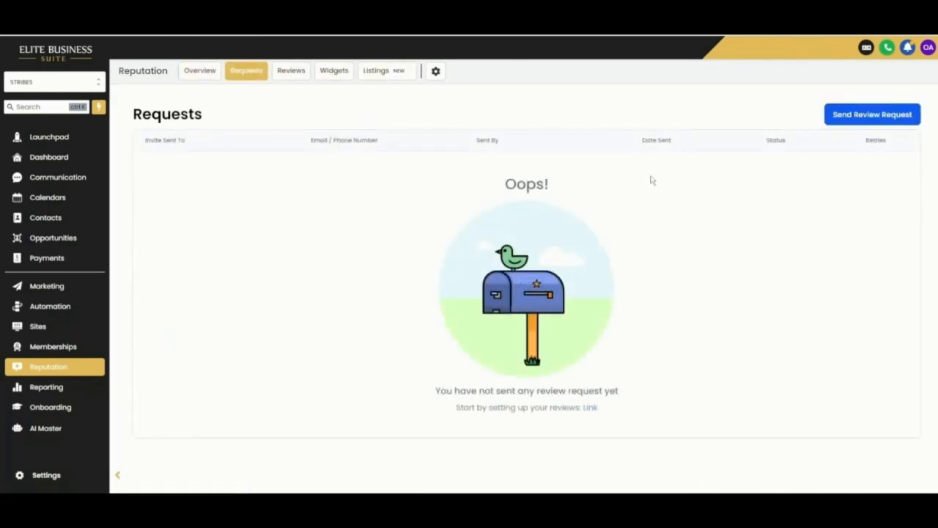
left_click(877, 120)
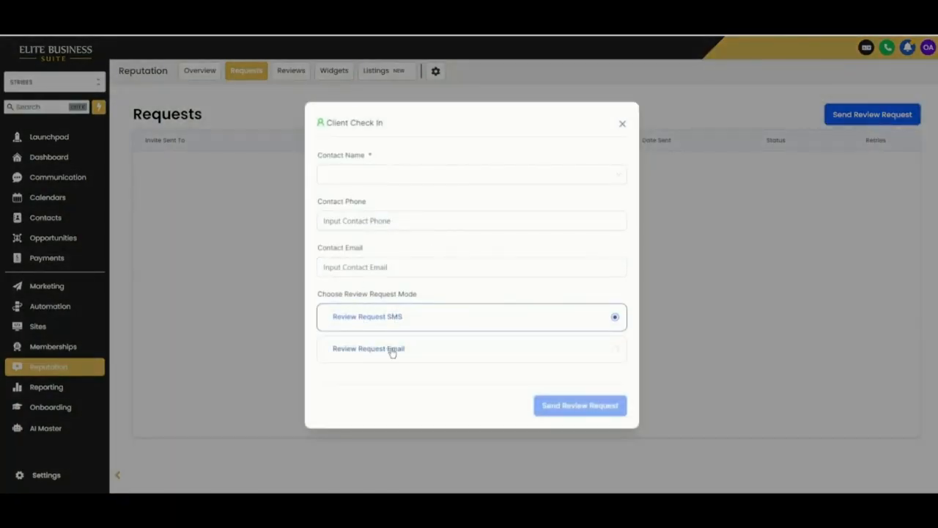
left_click(370, 175)
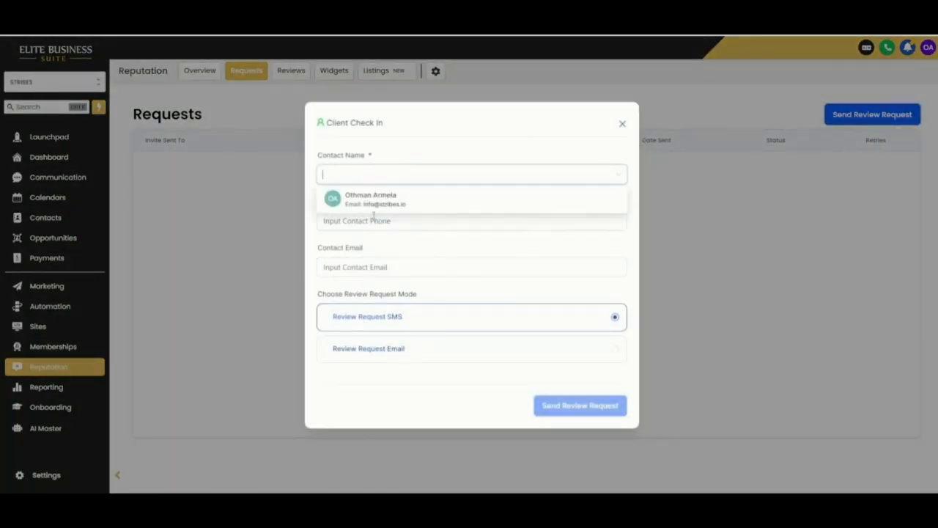
left_click(404, 264)
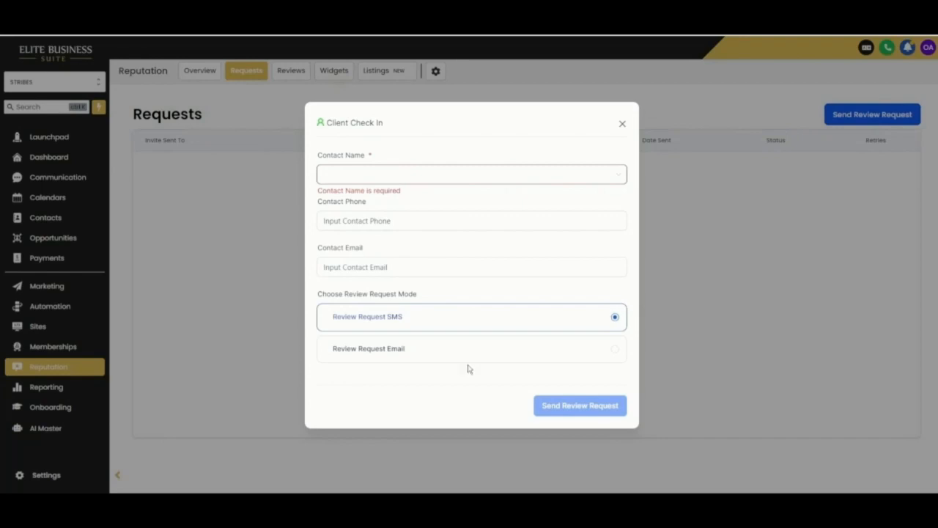
left_click(622, 123)
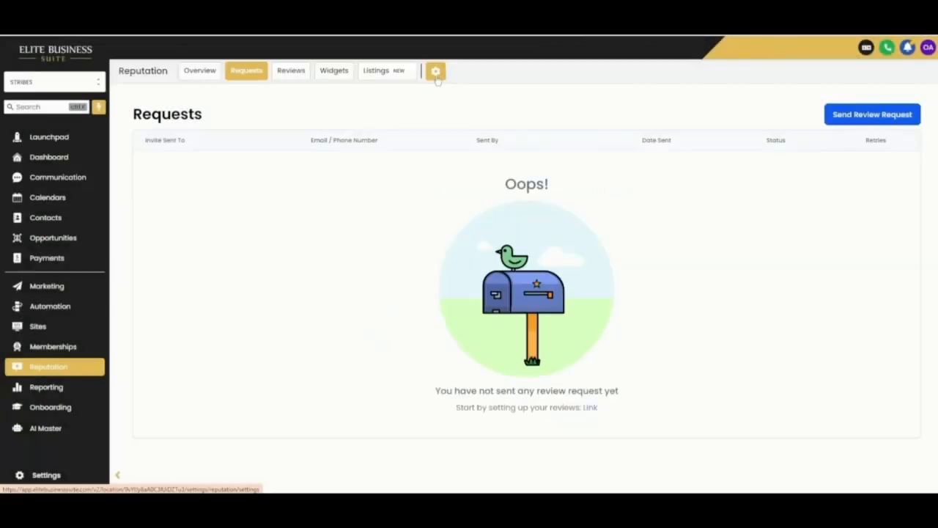
Step: Open the reputation settings and examine the review request behavior and SMS review request options
left_click(435, 71)
scroll(464, 372, "down", 4)
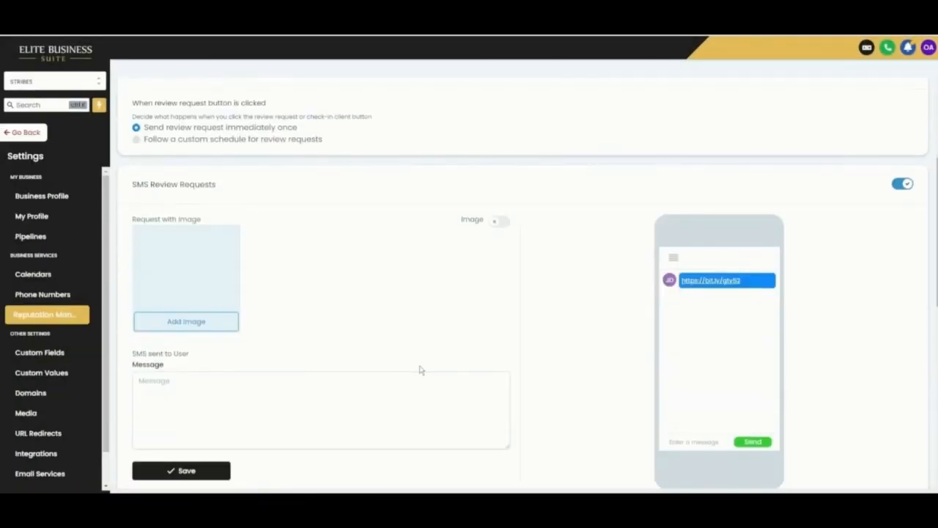
left_click(500, 337)
scroll(239, 251, "down", 1)
scroll(419, 408, "up", 2)
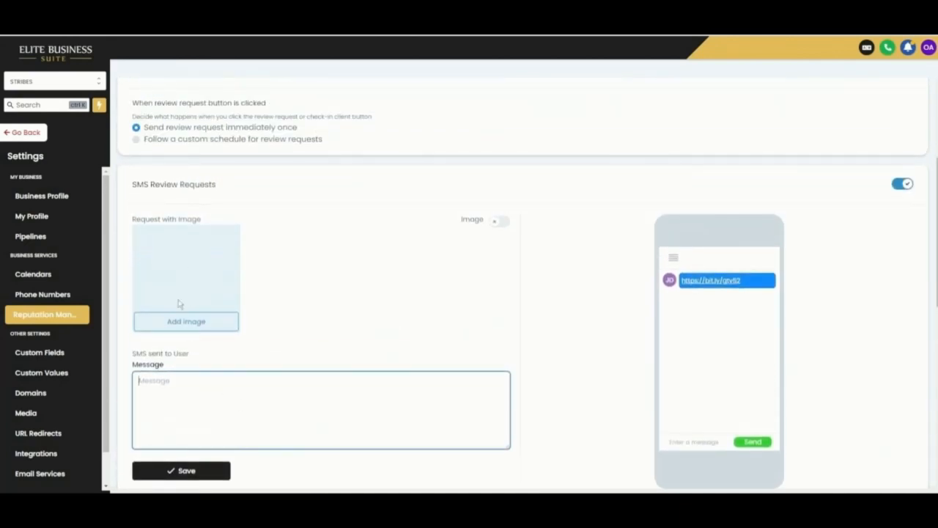
Step: Examine the email review request template and its tablet preview in the reputation settings
scroll(179, 303, "down", 5)
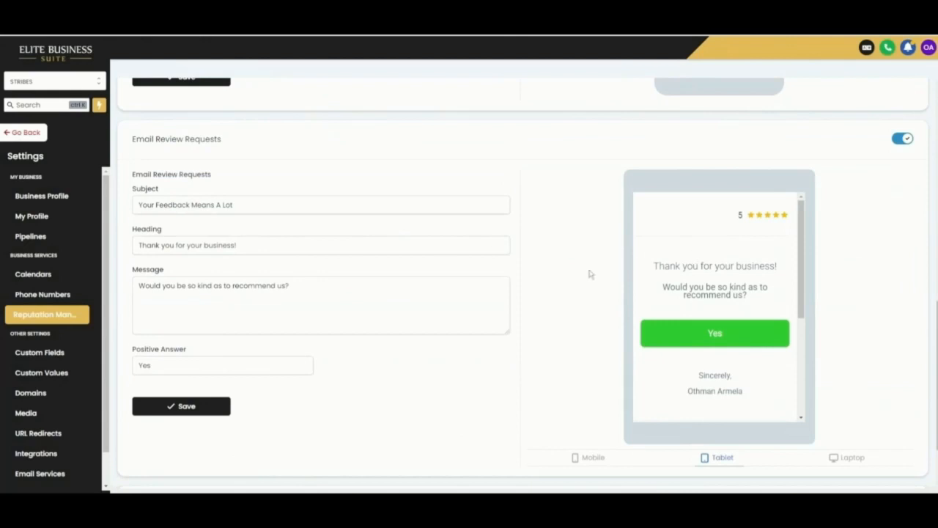
scroll(722, 278, "down", 1)
scroll(724, 276, "up", 1)
left_click_drag(652, 271, 816, 273)
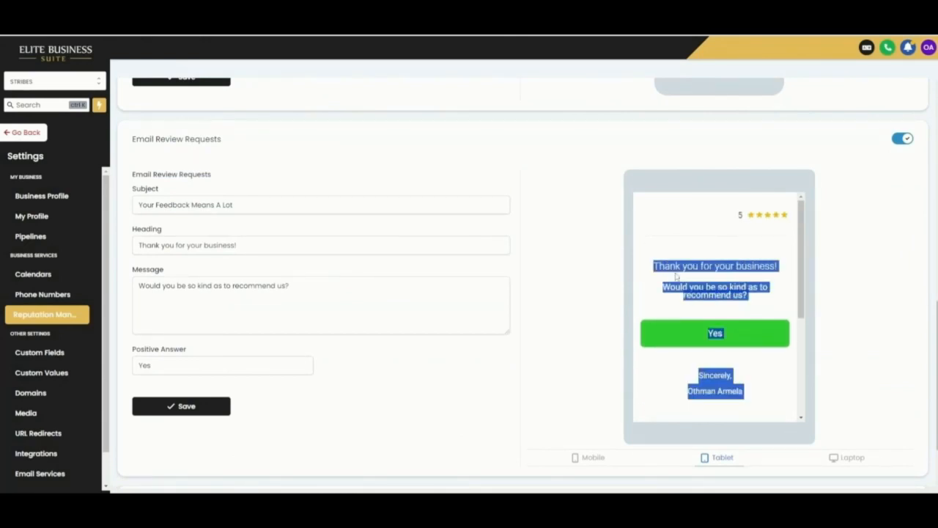
left_click(713, 286)
scroll(332, 453, "down", 2)
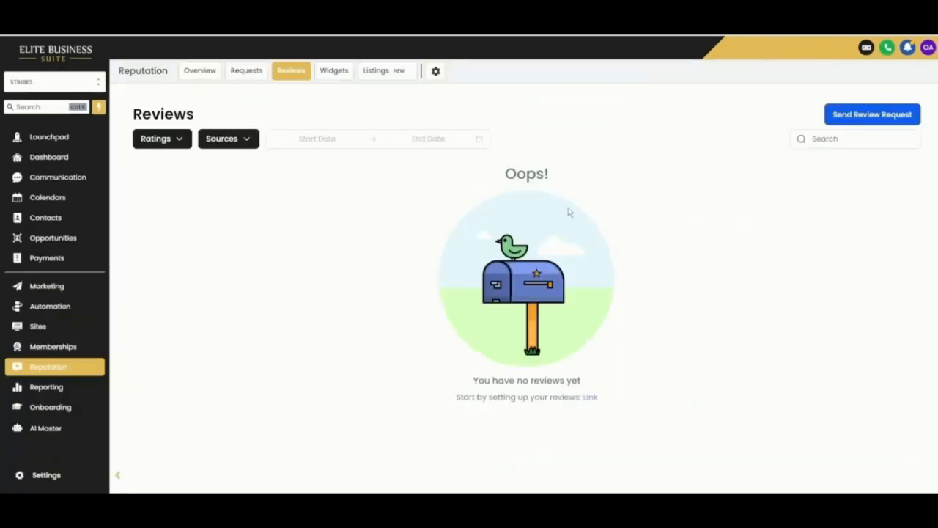
Step: Check the Reviews page's ratings filter, then look over the review link and request behavior settings
left_click(183, 146)
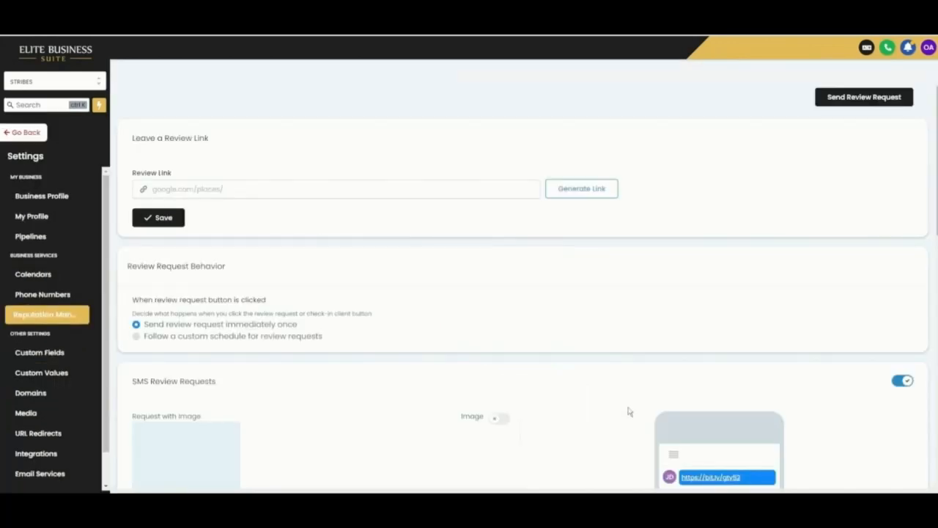
scroll(279, 419, "down", 3)
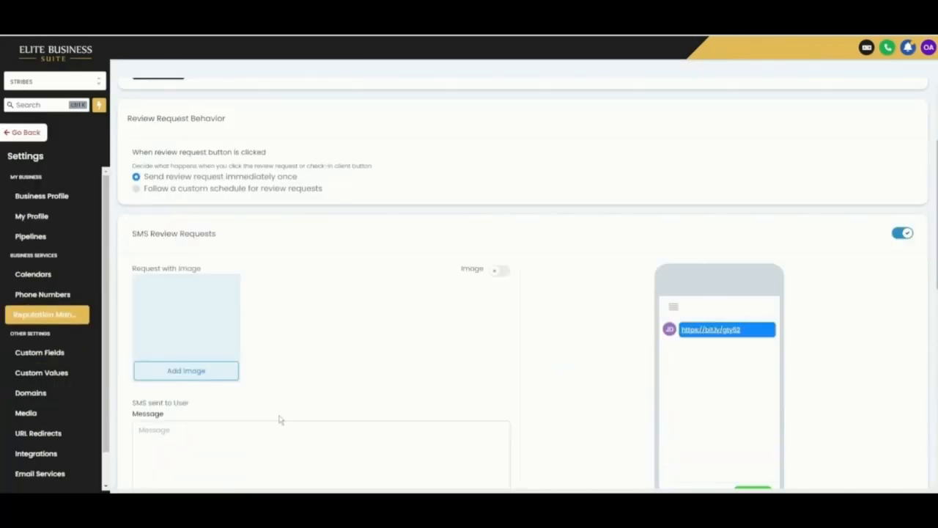
scroll(279, 419, "up", 3)
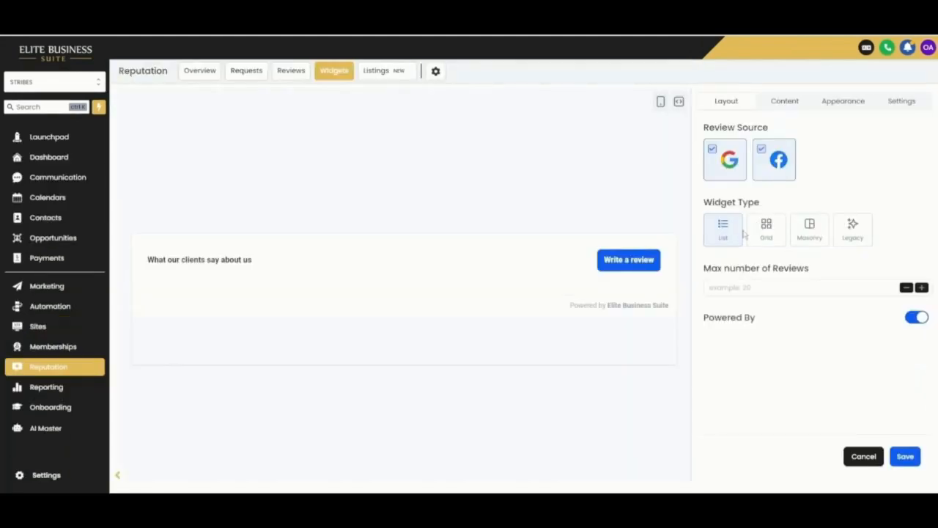
Step: Examine the review widget's List layout and embed code, then its appearance and settings options
left_click(725, 239)
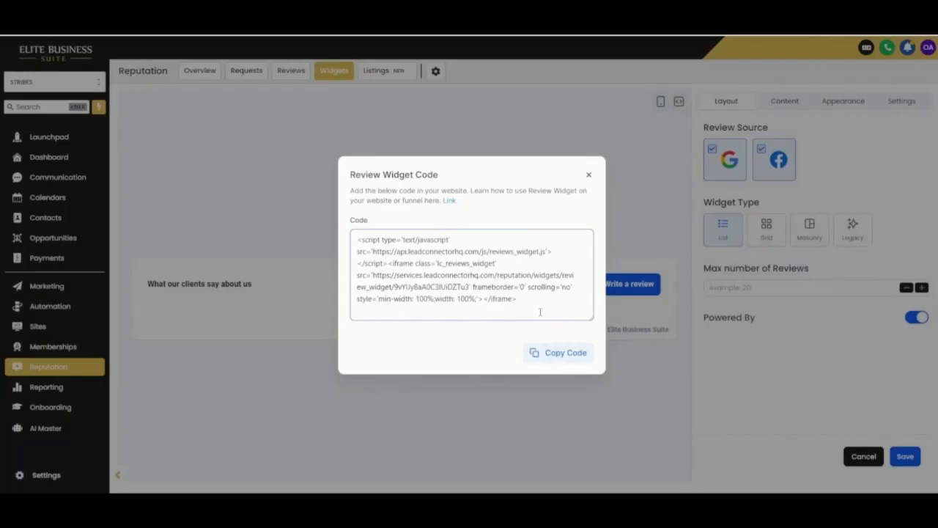
left_click_drag(540, 312, 356, 241)
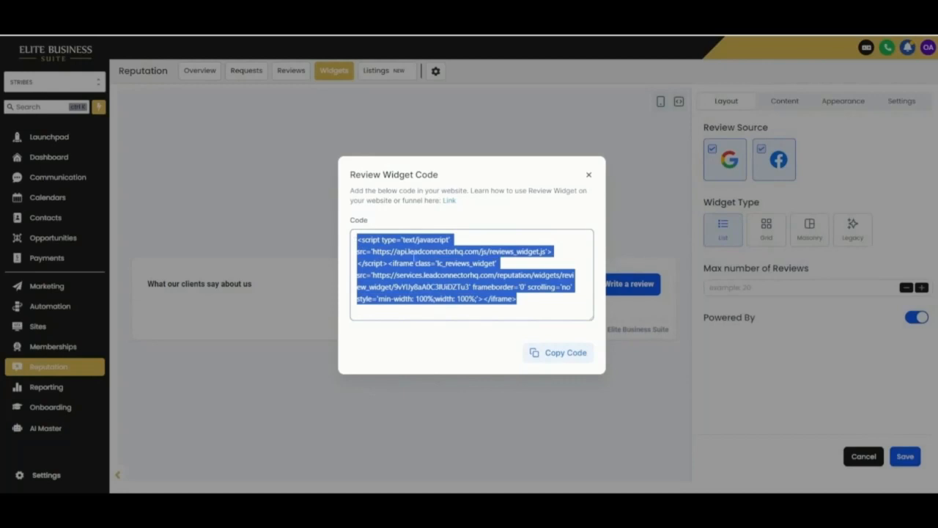
left_click(589, 174)
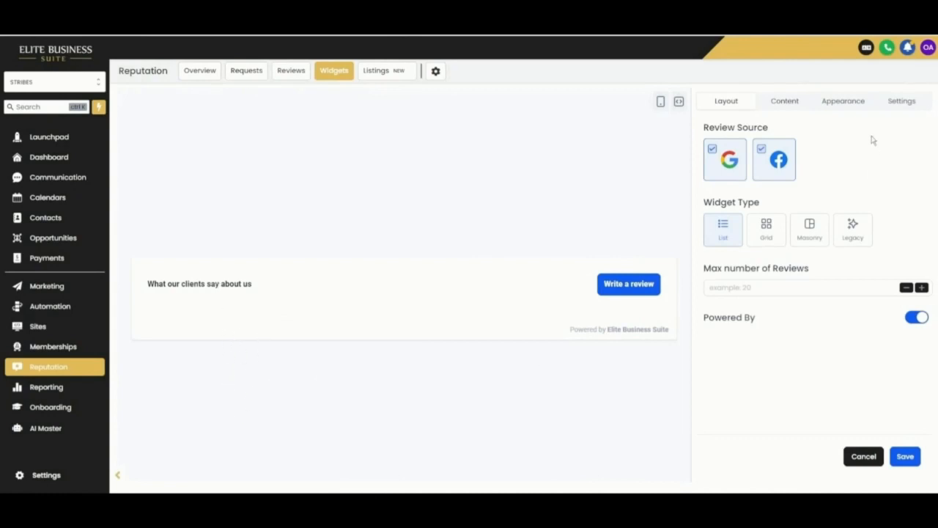
left_click(843, 102)
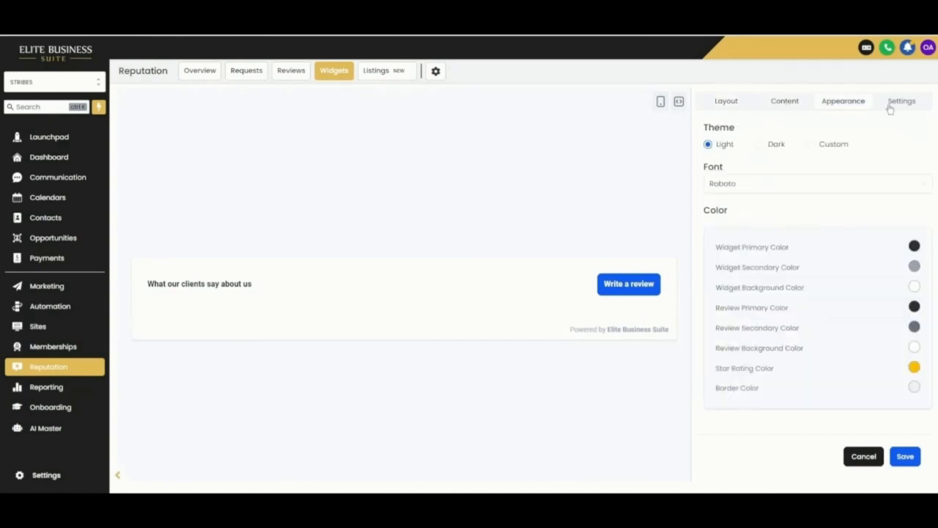
left_click(896, 101)
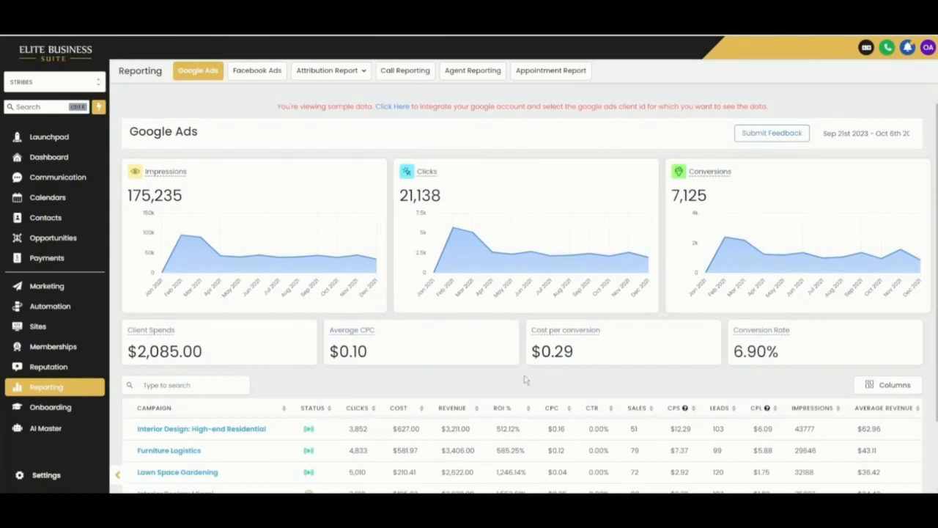
Step: Review the Google Ads report, then the Facebook Ads report with its charts and campaign table
scroll(524, 378, "down", 2)
scroll(331, 249, "up", 2)
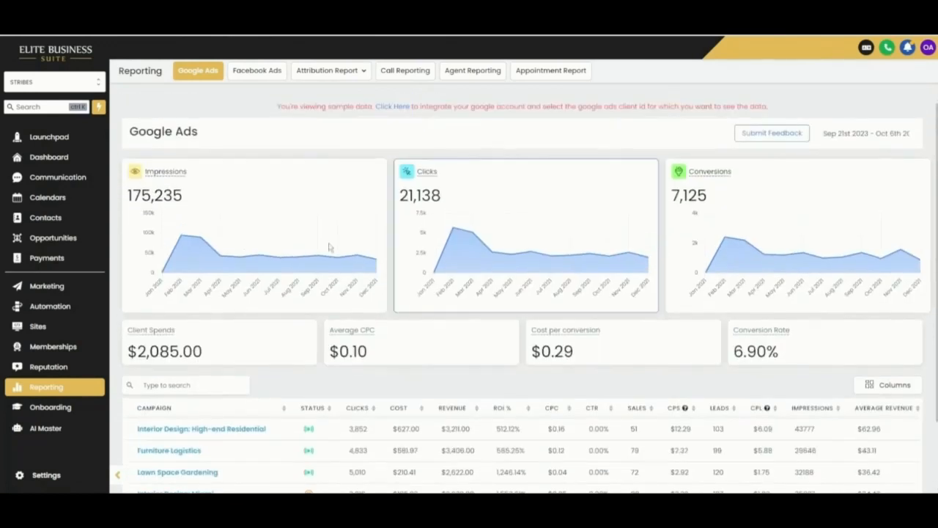
left_click(263, 75)
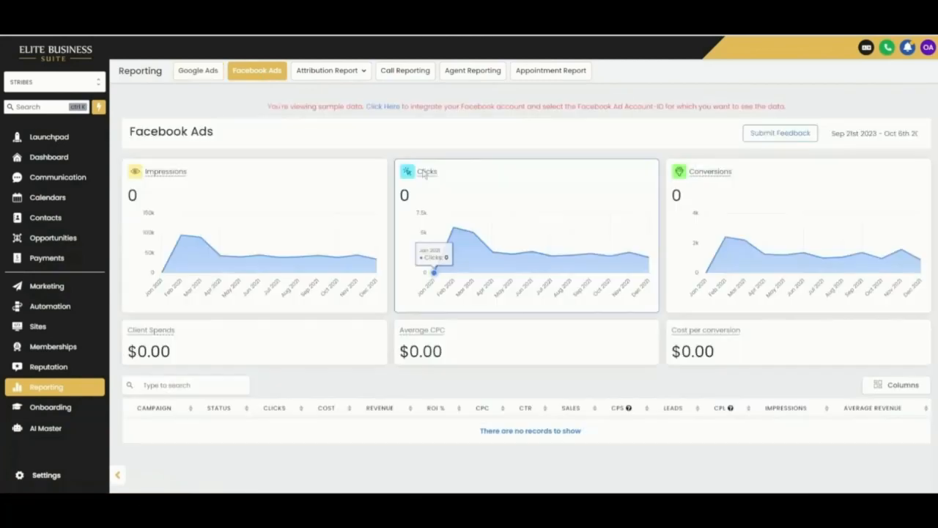
scroll(504, 319, "down", 2)
scroll(639, 320, "up", 1)
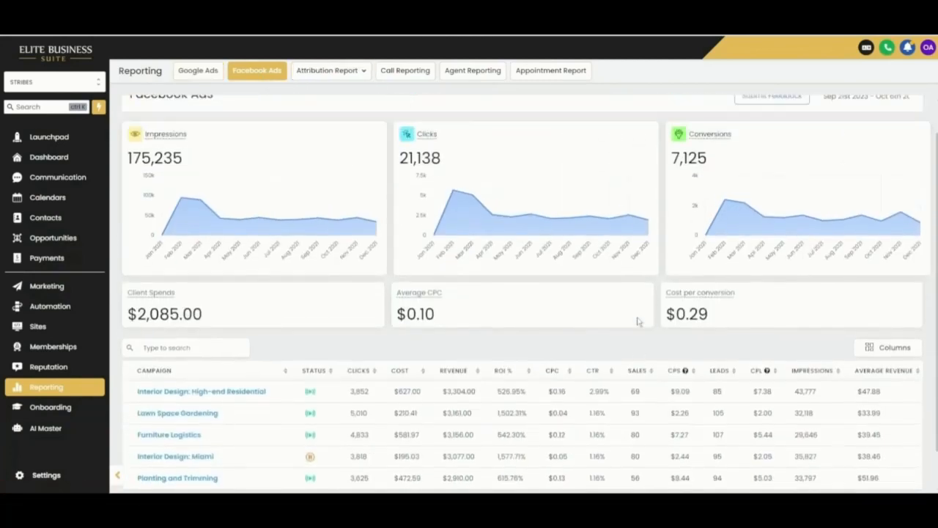
scroll(638, 320, "up", 2)
scroll(691, 251, "down", 3)
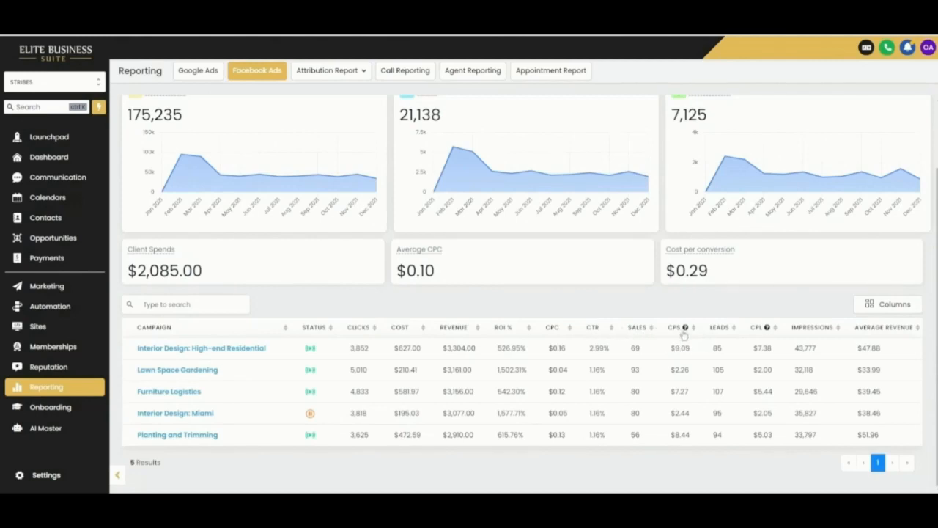
Step: Show the column choices for the Facebook Ads campaign table, then hide them without changing any
left_click(895, 308)
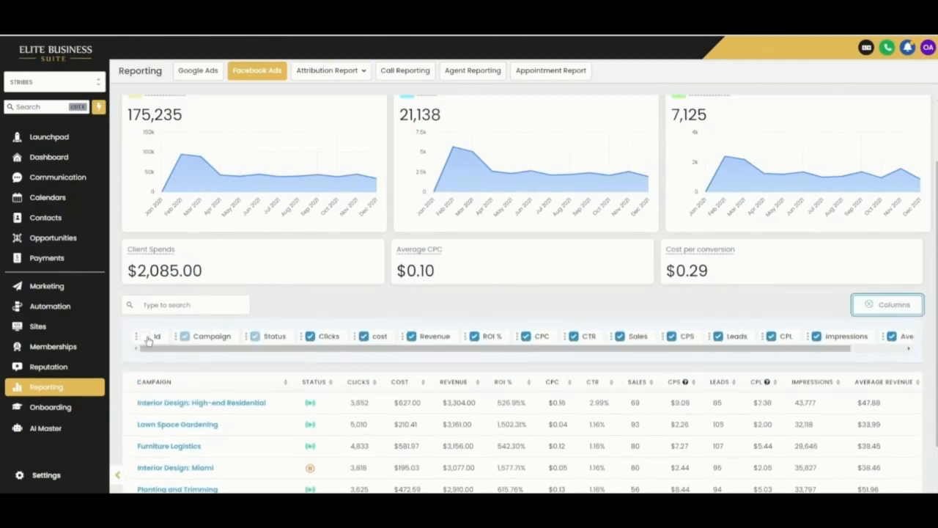
left_click(887, 306)
scroll(770, 351, "up", 1)
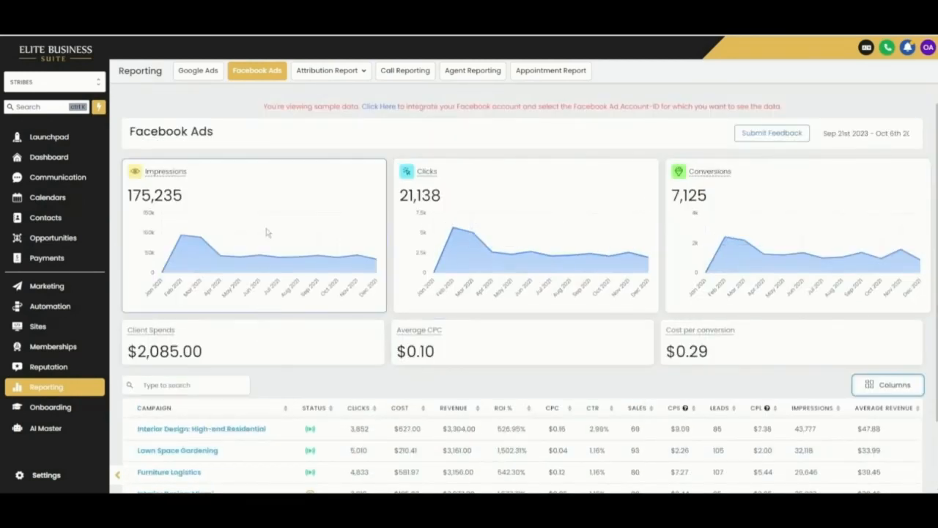
Step: Open the new attribution report and look through its summary figures, revenue chart and session events
left_click(323, 71)
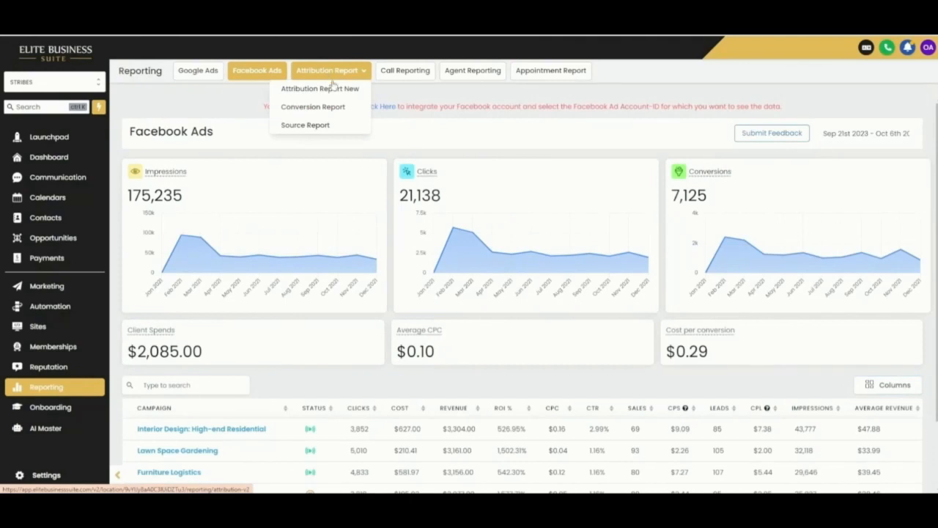
left_click(346, 93)
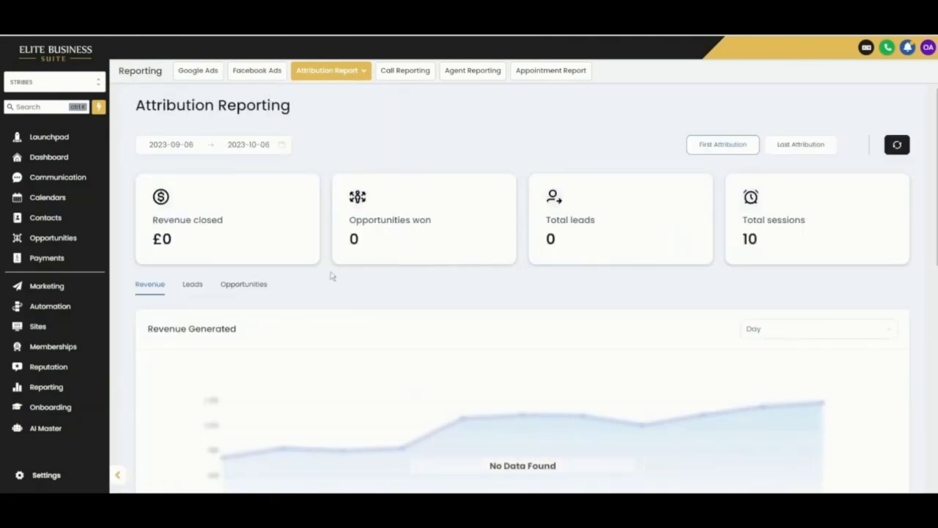
scroll(650, 287, "down", 1)
scroll(650, 288, "down", 5)
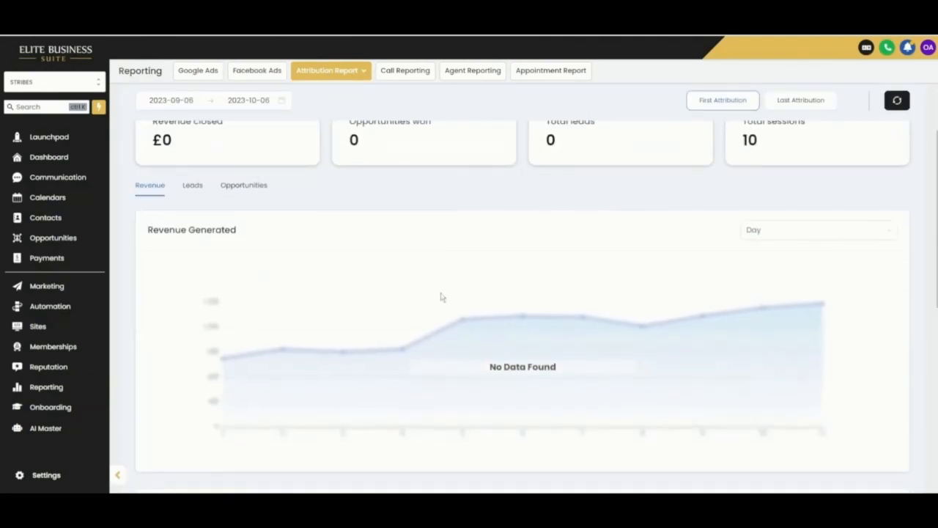
scroll(477, 389, "down", 4)
scroll(208, 466, "up", 5)
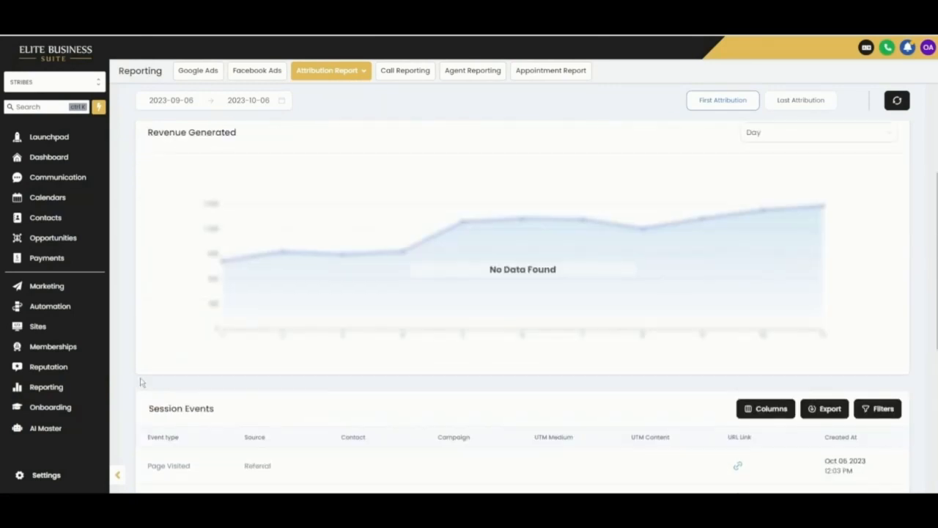
scroll(142, 381, "down", 3)
scroll(262, 364, "up", 5)
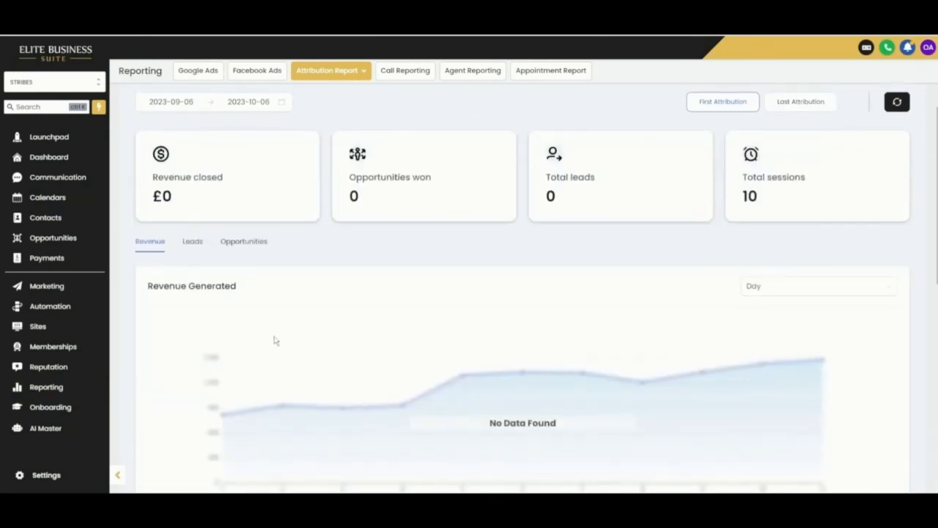
Step: Open the Conversion Report and look through its revenue, opportunities, contacts and sessions charts
mouse_move(327, 70)
left_click(341, 108)
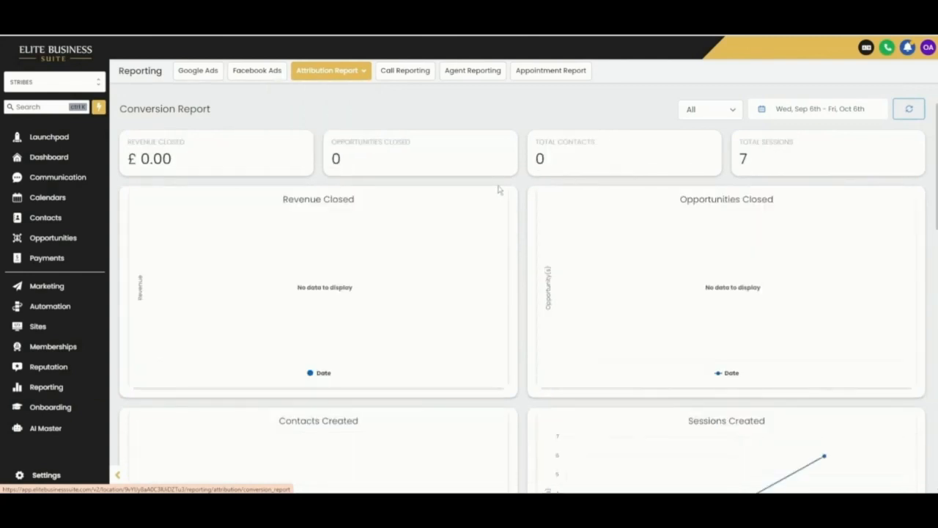
scroll(532, 215, "down", 1)
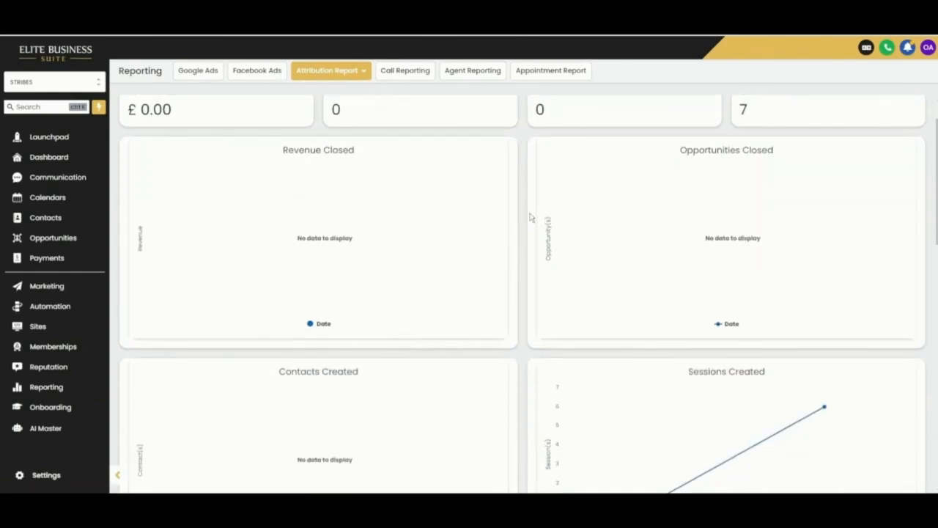
scroll(532, 212, "up", 1)
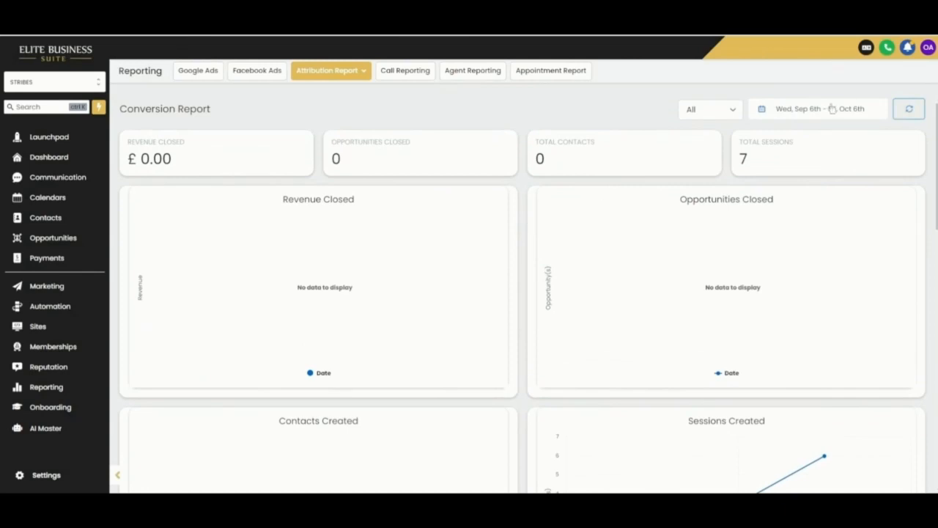
scroll(546, 255, "down", 5)
scroll(535, 262, "up", 5)
Step: View the Source Report with its referrers and session events, then open Call Reporting
left_click(357, 73)
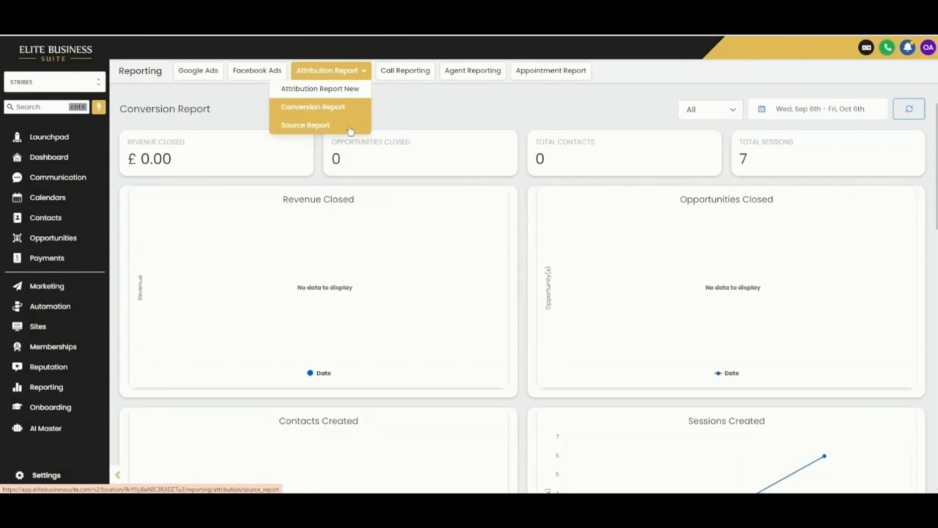
left_click(305, 124)
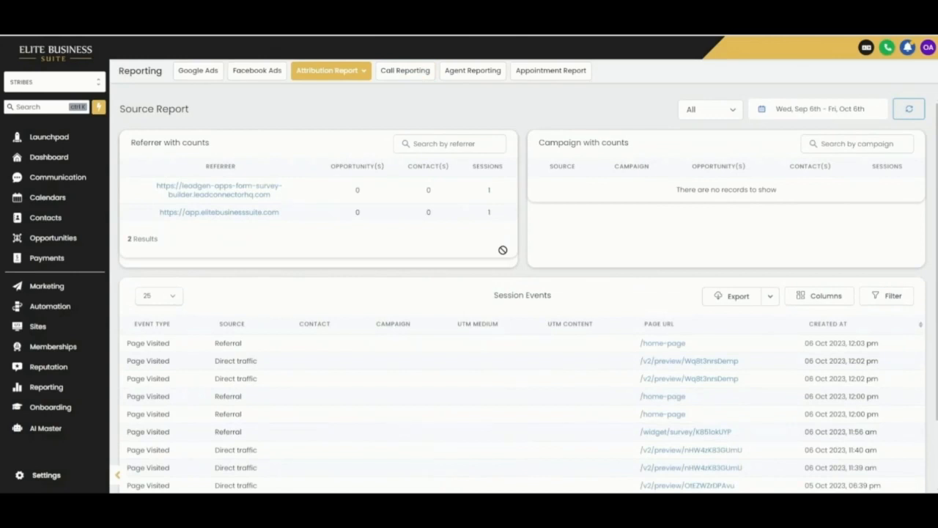
left_click(405, 70)
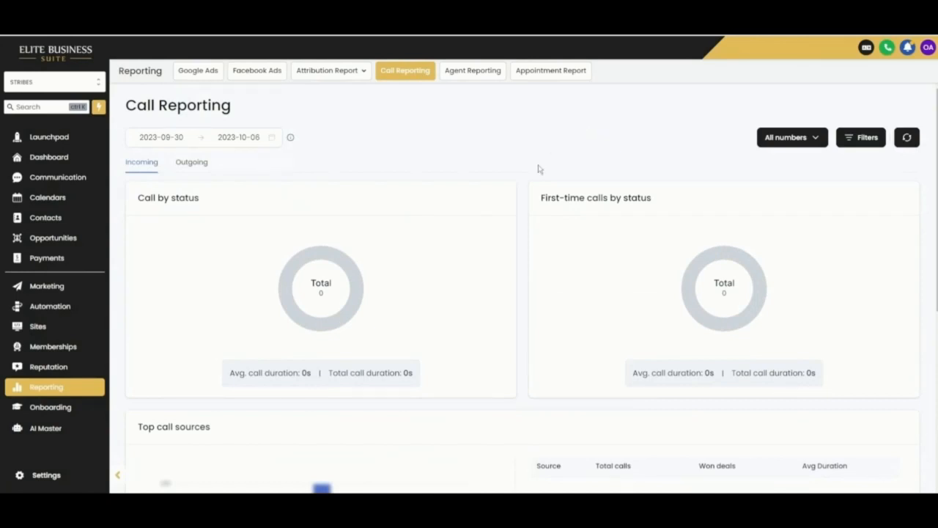
Step: Look through Call Reporting's status charts, top call sources and call list, then open Agent Reporting
scroll(527, 190, "down", 1)
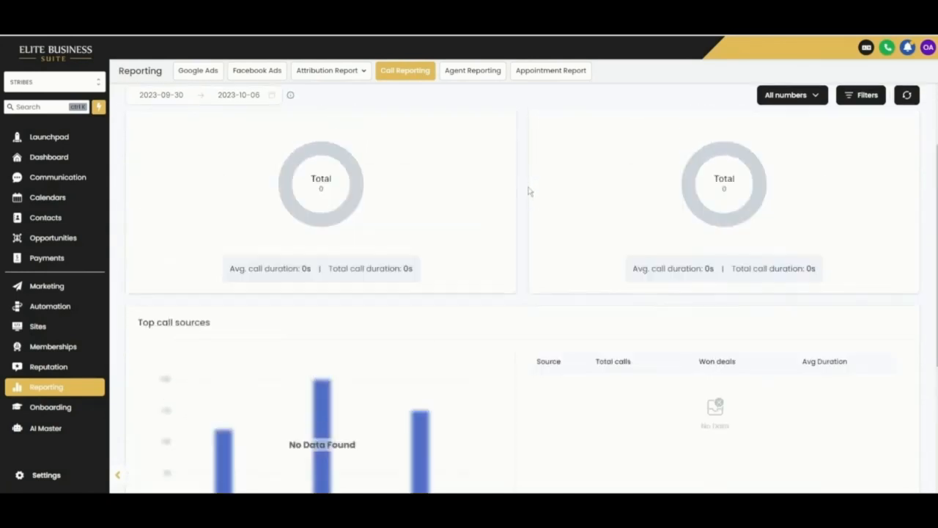
scroll(527, 189, "up", 1)
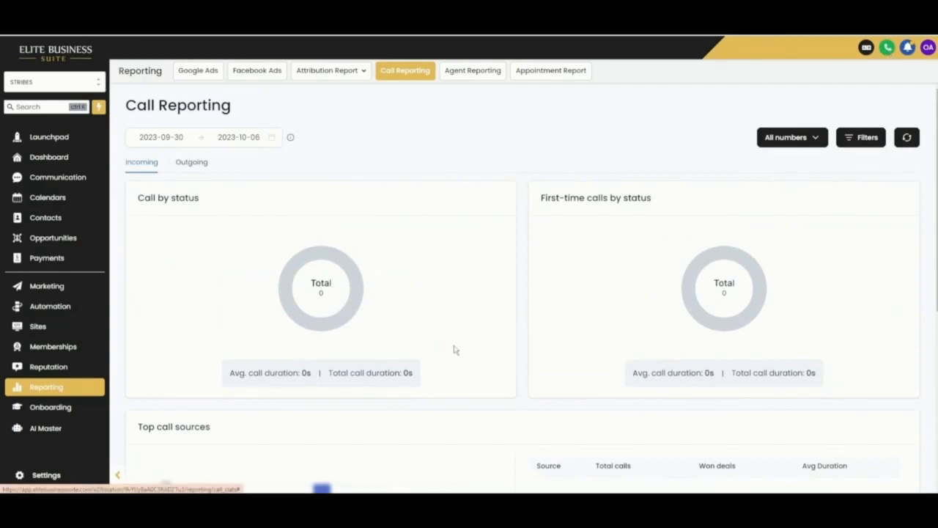
scroll(454, 349, "down", 3)
scroll(484, 338, "down", 2)
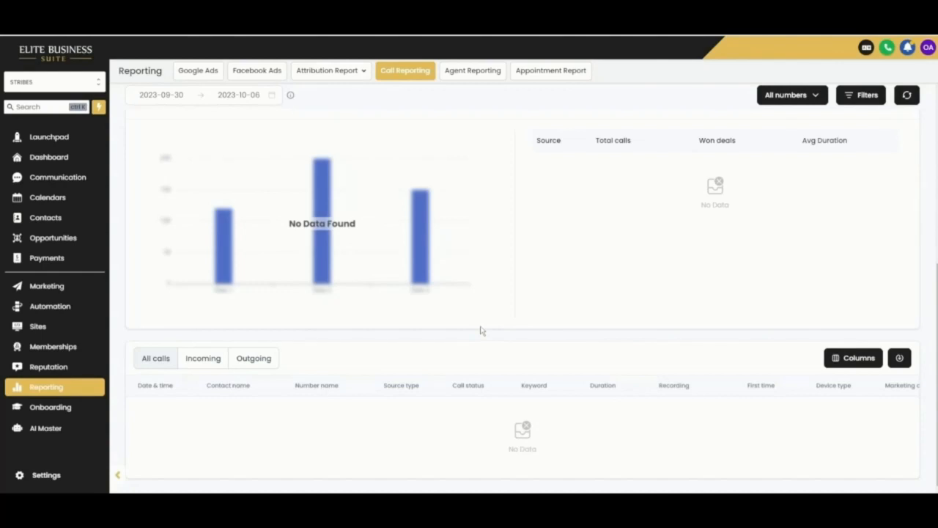
scroll(482, 322, "up", 5)
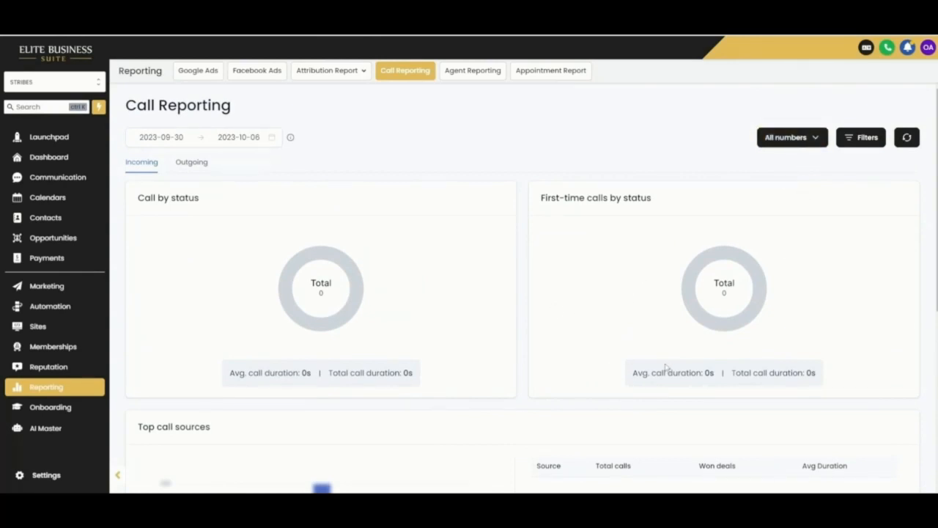
scroll(666, 367, "down", 3)
scroll(666, 367, "up", 3)
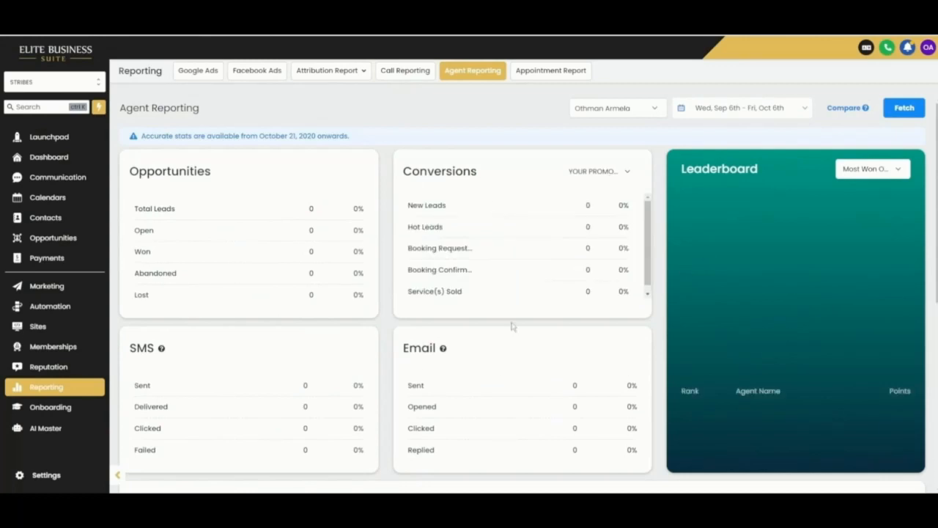
Step: View the agent's opportunity, conversion, SMS and email statistics, and show the Leaderboard ranking choices without changing them
scroll(613, 452, "down", 2)
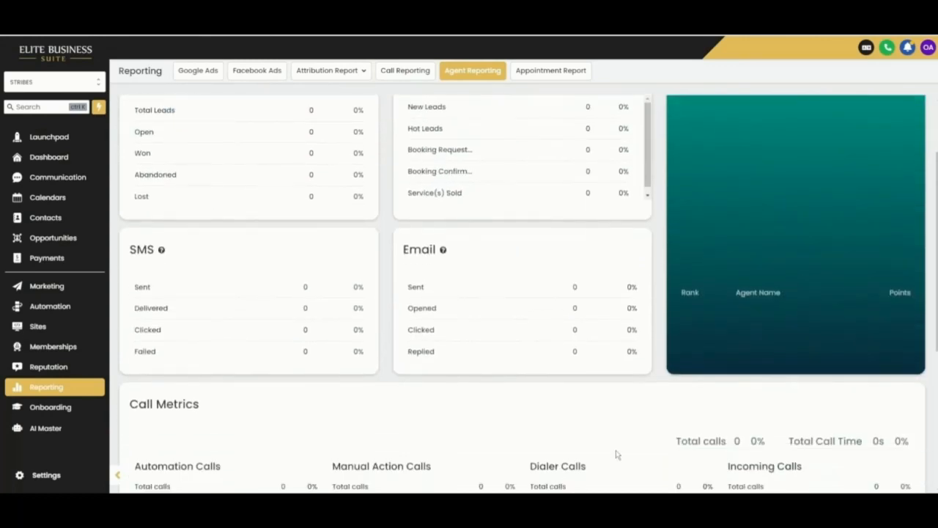
scroll(781, 293, "up", 2)
left_click(898, 170)
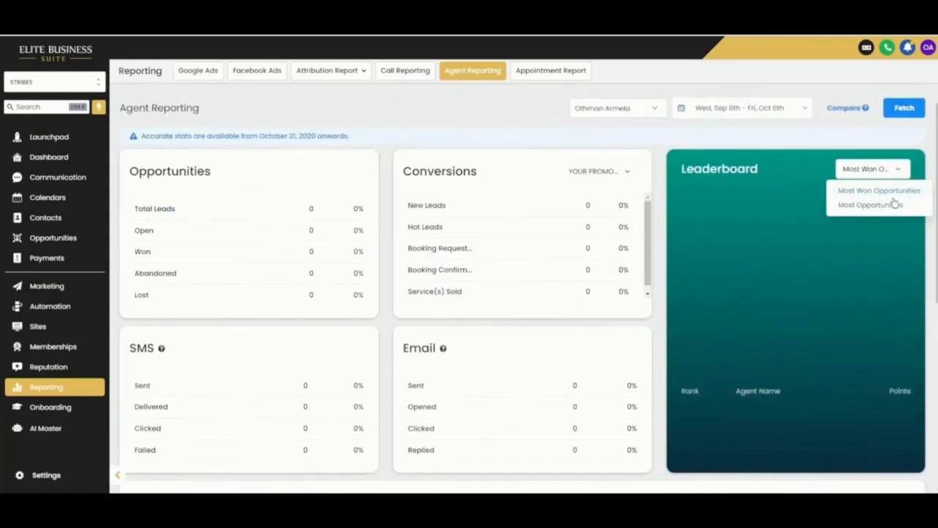
left_click(669, 148)
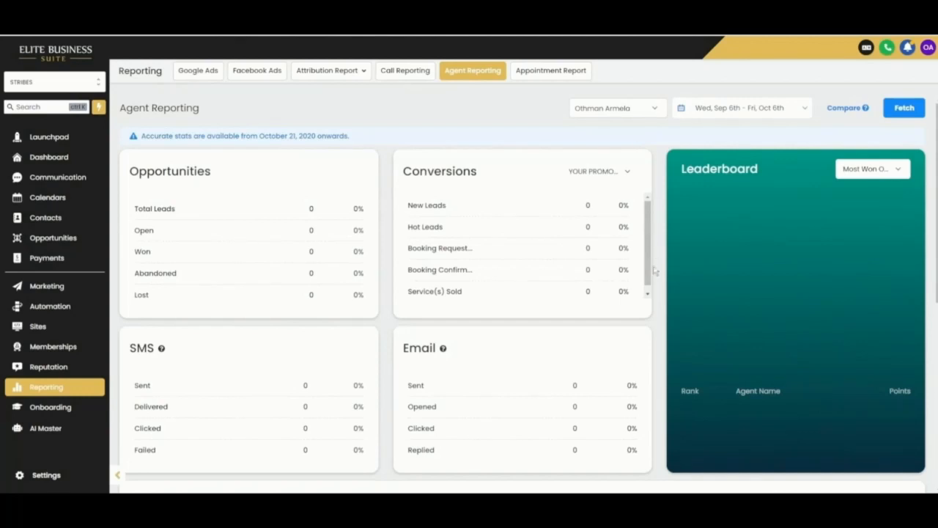
Step: Examine the Call Metrics and Efficiency sections of Agent Reporting
scroll(658, 287, "down", 1)
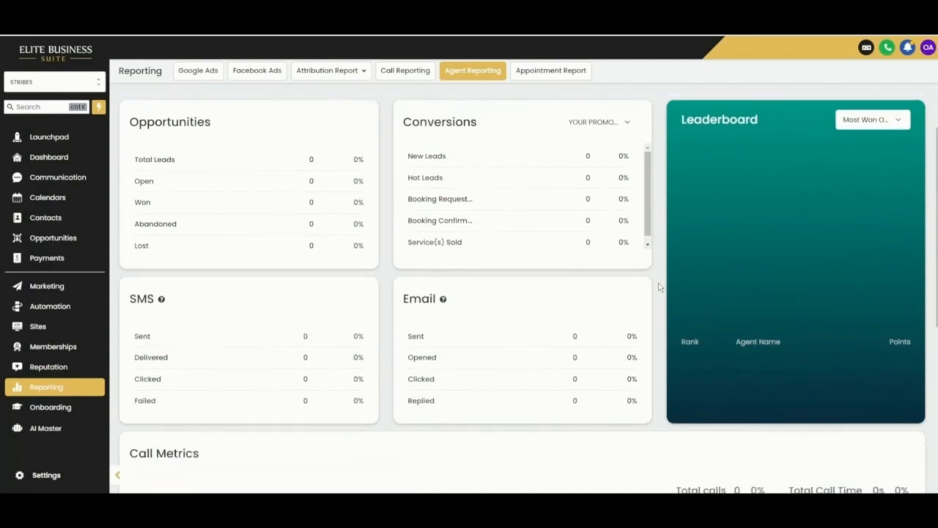
scroll(659, 287, "down", 5)
scroll(658, 287, "up", 3)
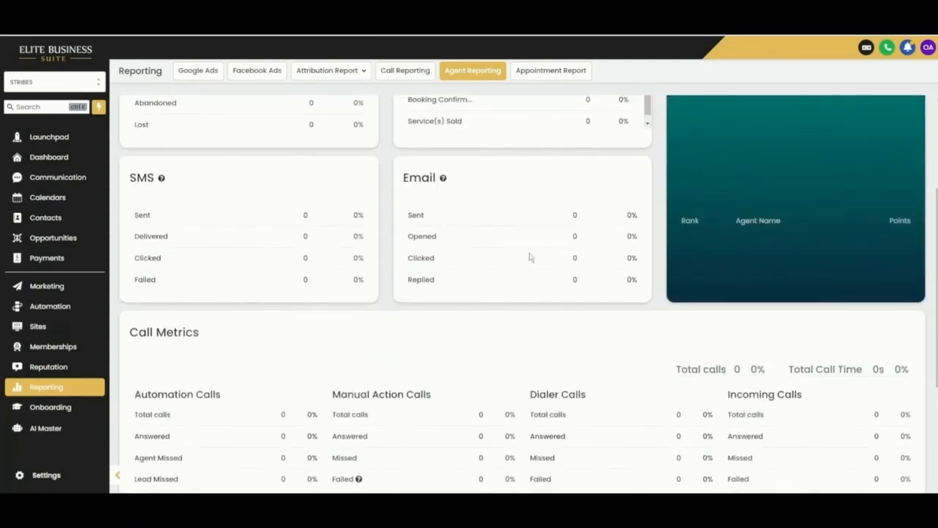
scroll(306, 396, "down", 4)
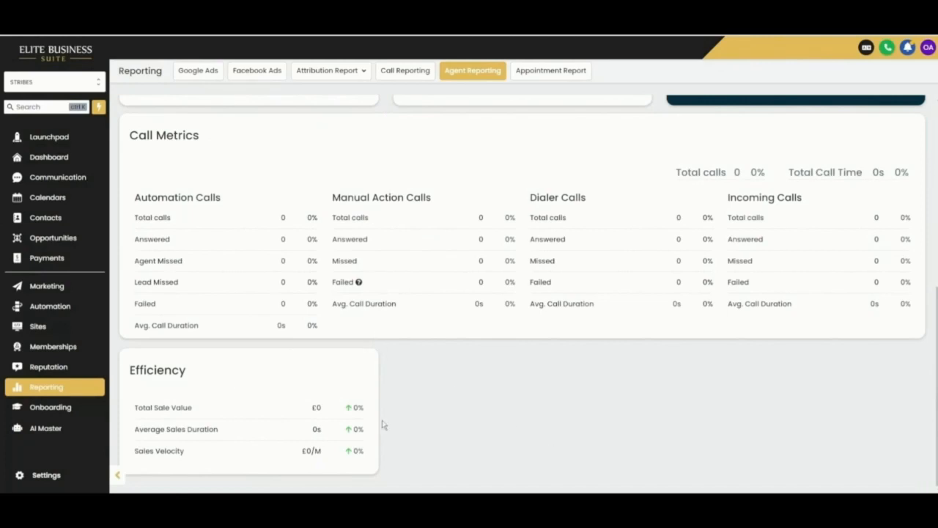
scroll(594, 433, "up", 8)
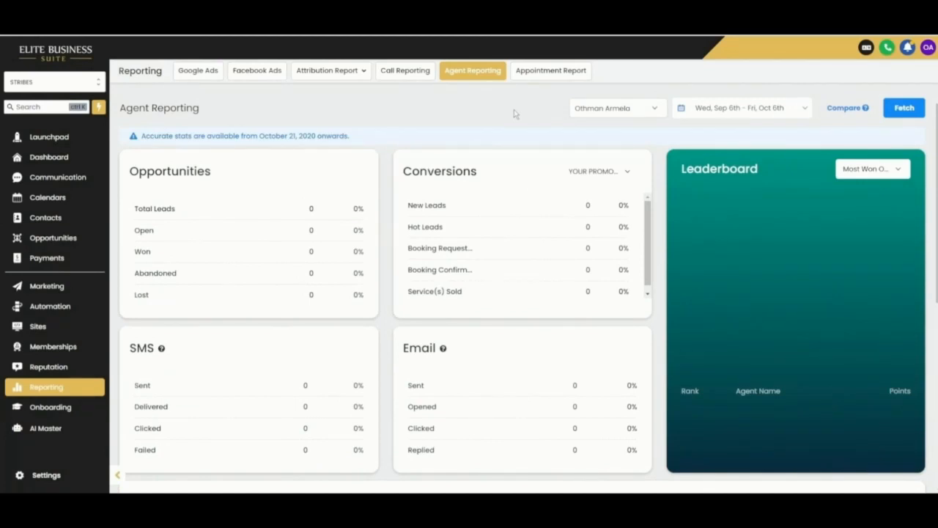
Step: Open the Appointment Report and look through its status cards, charts and appointment table
left_click(545, 70)
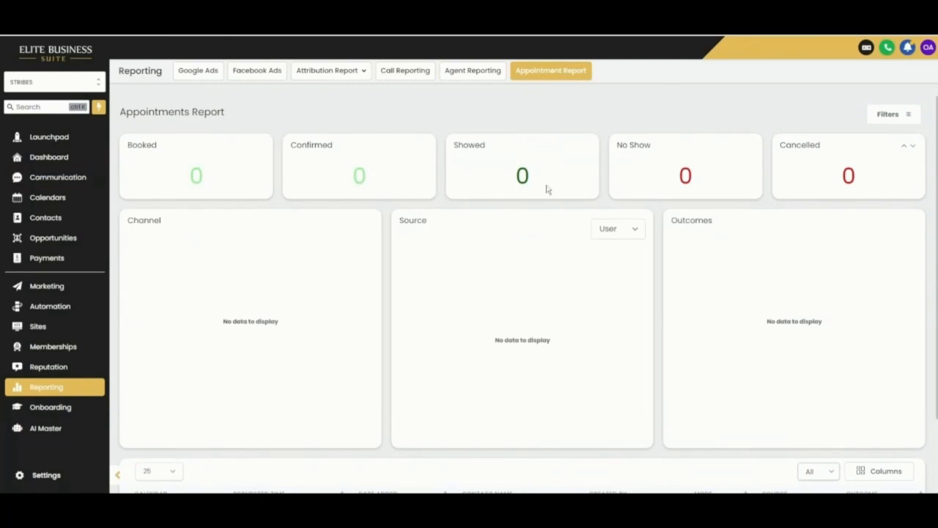
scroll(350, 338, "down", 2)
scroll(350, 338, "up", 2)
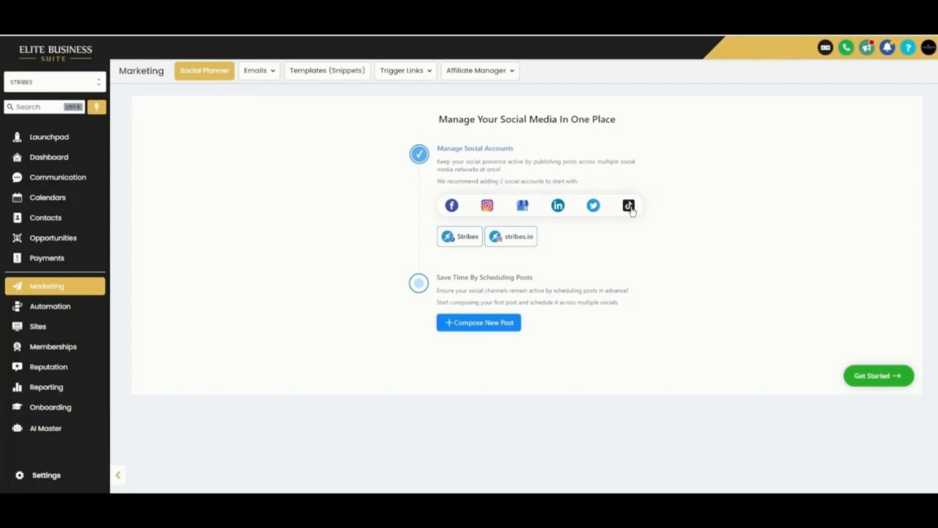
Step: Get started with the Social Planner and create a new post addressed to all connected accounts, Stribes and stribes.io
left_click(855, 380)
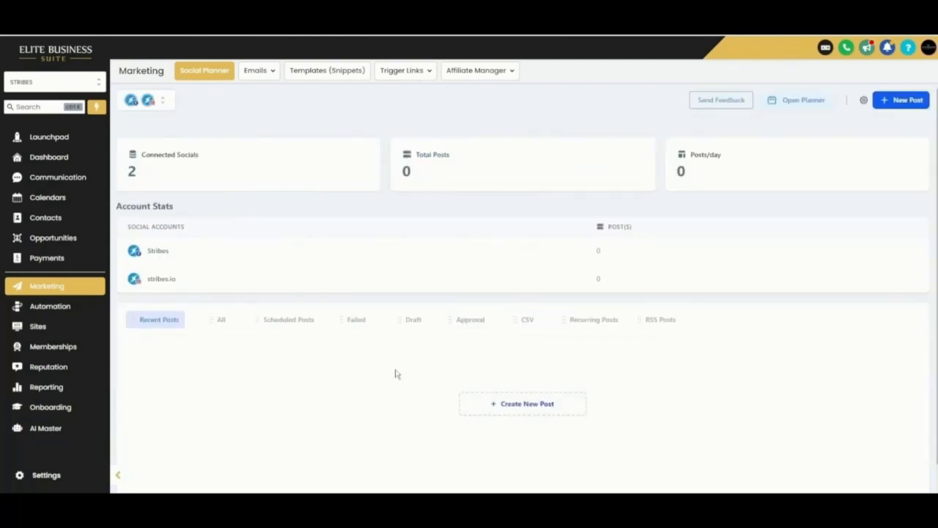
scroll(538, 417, "down", 1)
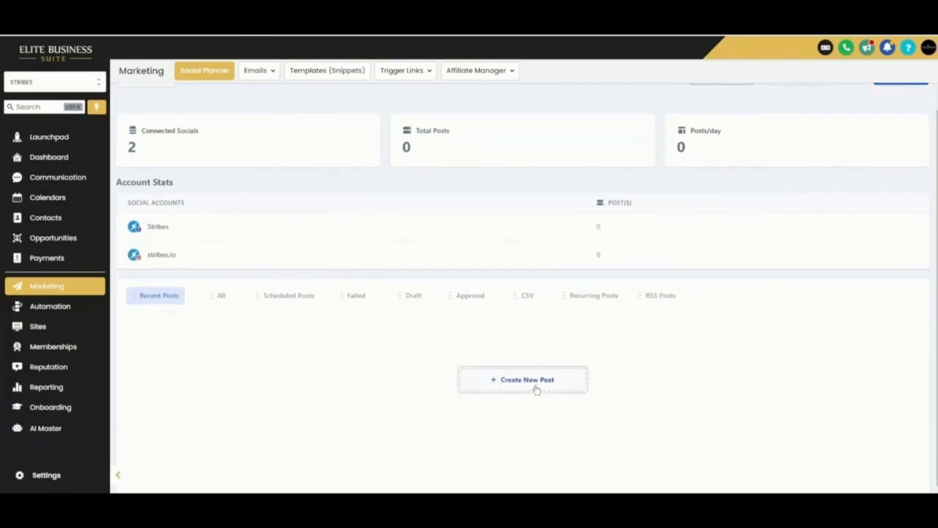
left_click(535, 389)
left_click(208, 106)
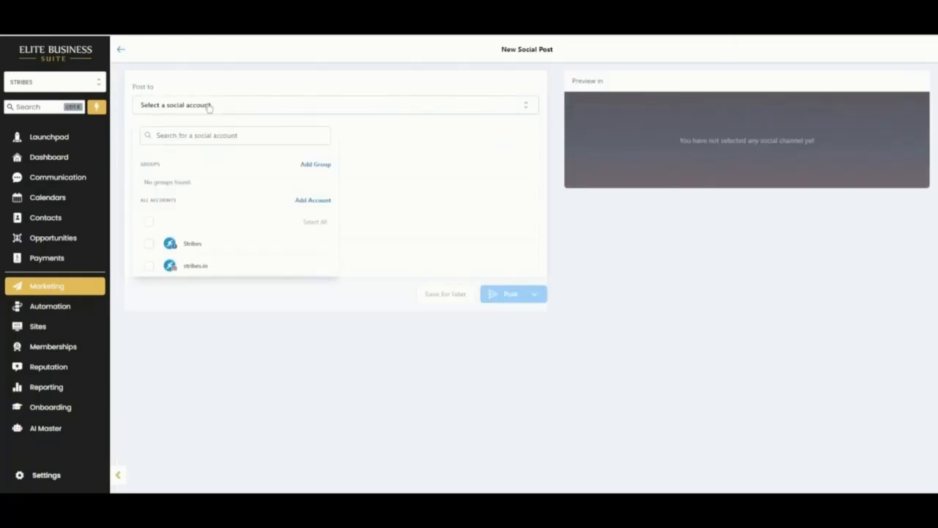
left_click(149, 224)
left_click(637, 384)
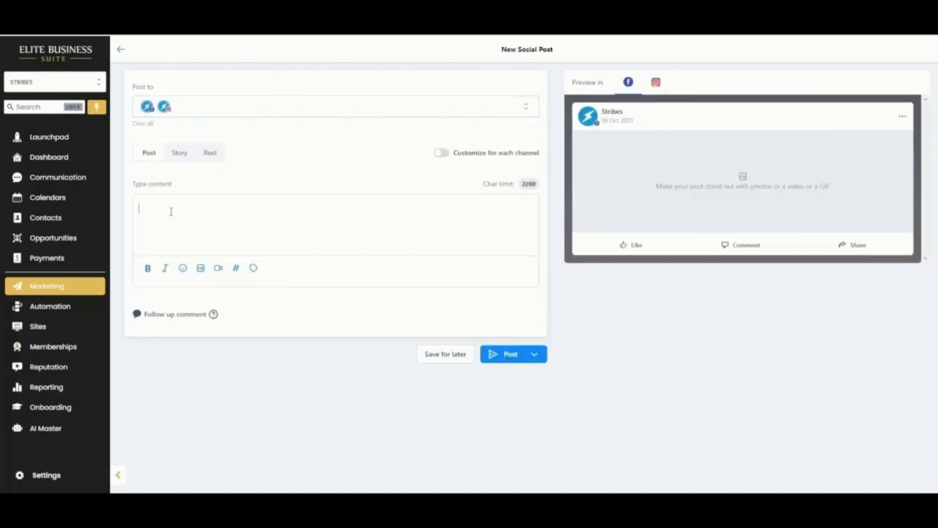
Step: View the media library available to the post, then check its Instagram and Facebook previews
left_click(200, 269)
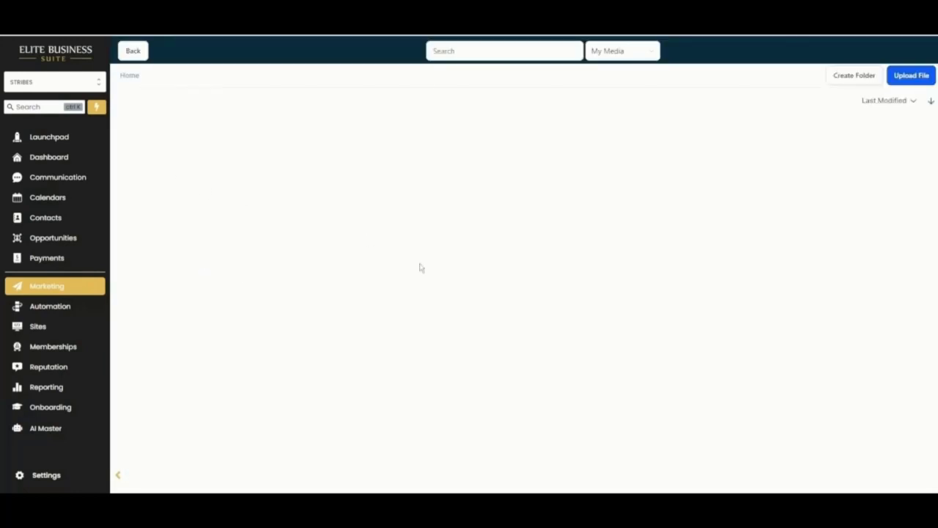
left_click(144, 53)
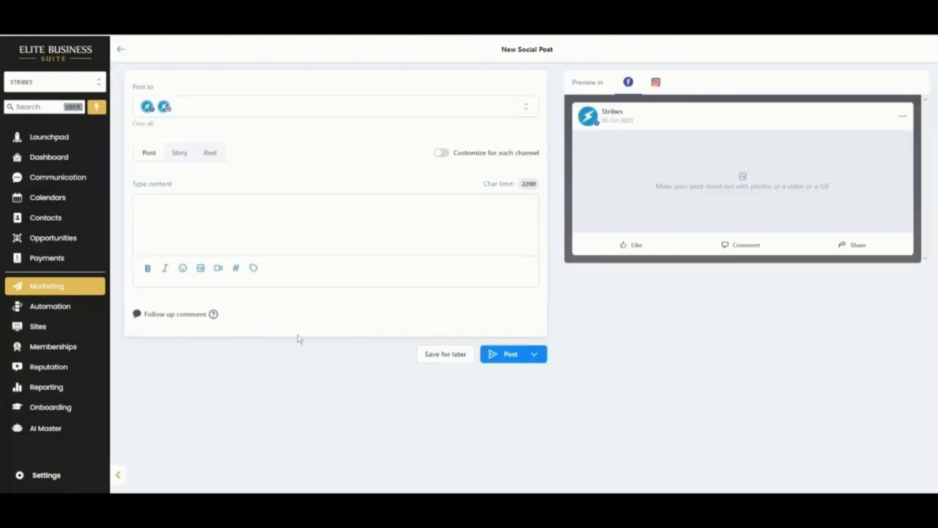
left_click(656, 82)
left_click(630, 87)
Step: Show the post's follow-up comment field and review the selected social accounts without changing them
left_click(182, 315)
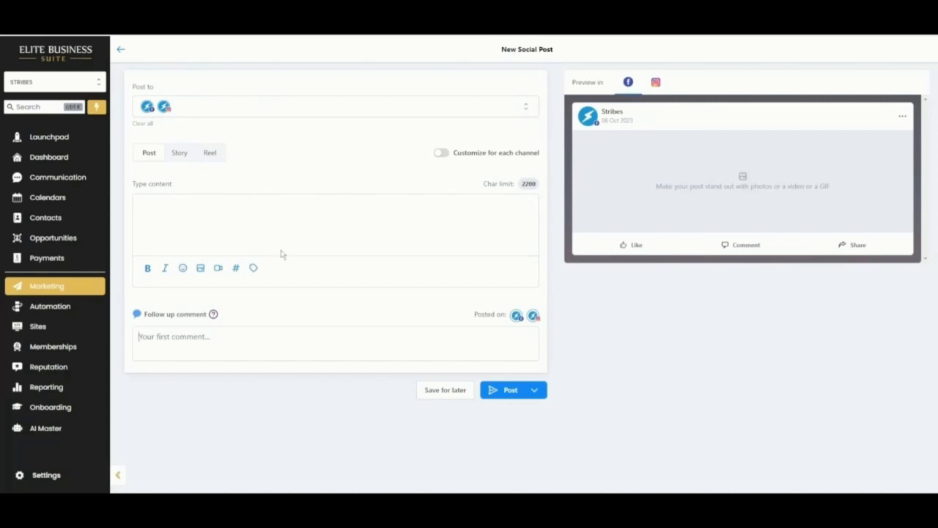
left_click(215, 343)
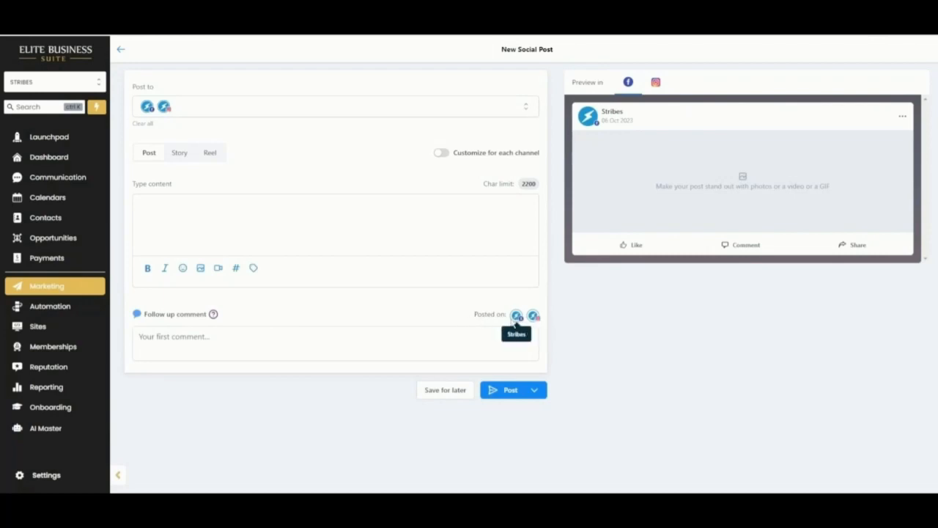
left_click(424, 109)
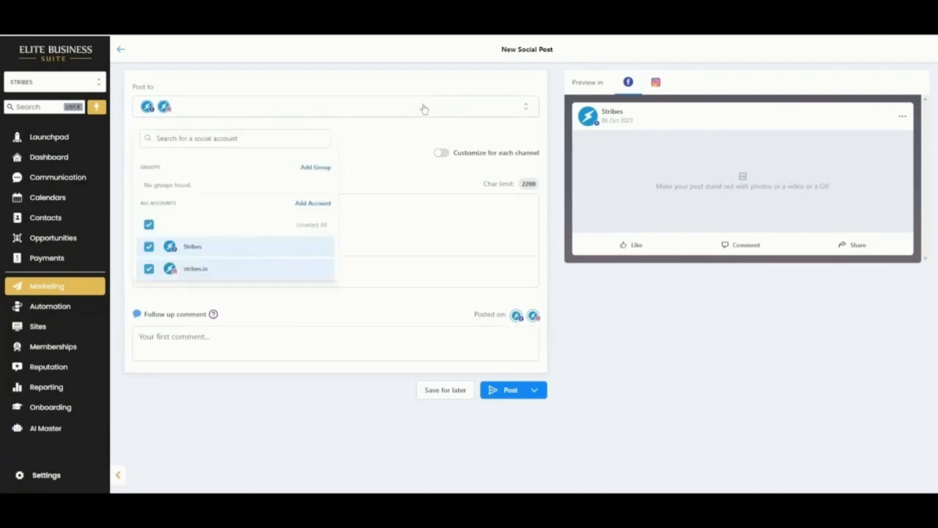
left_click(423, 109)
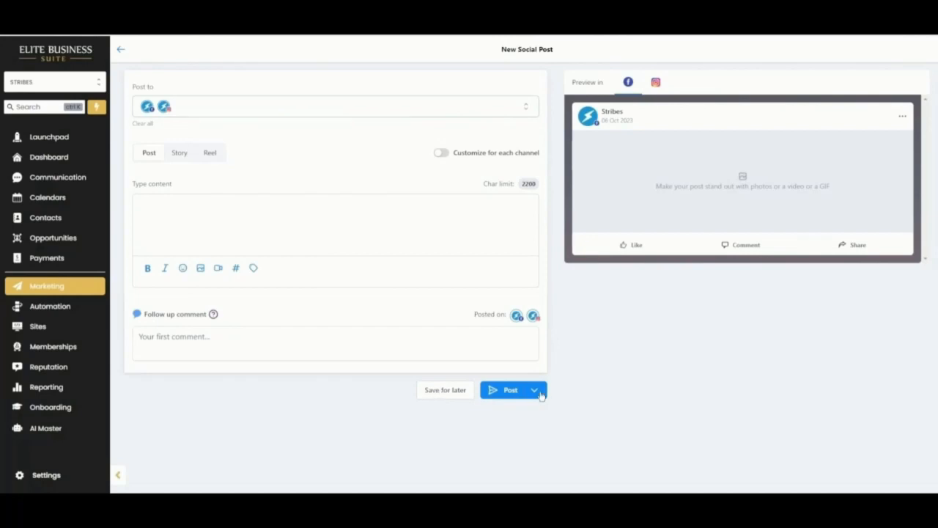
Step: Show the post's publishing and scheduling options, then leave the post editor without posting
left_click(535, 390)
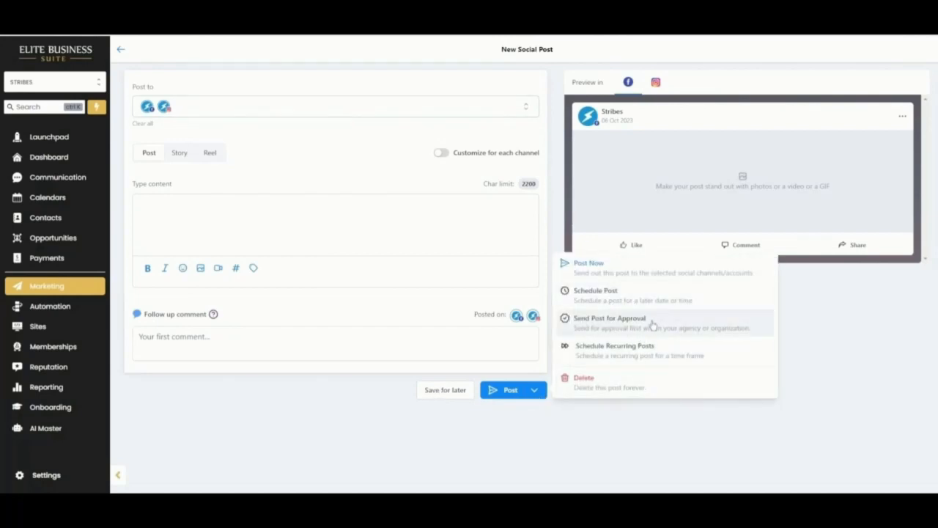
left_click(617, 442)
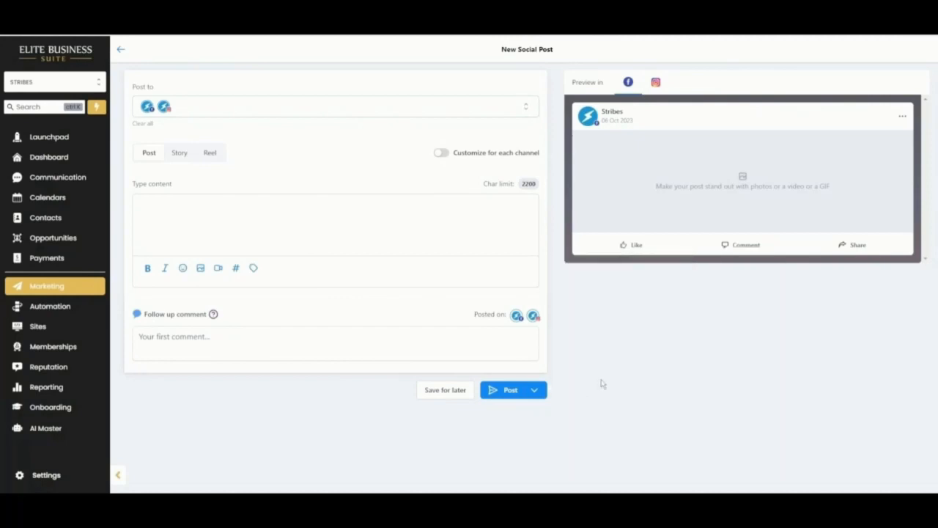
left_click(120, 50)
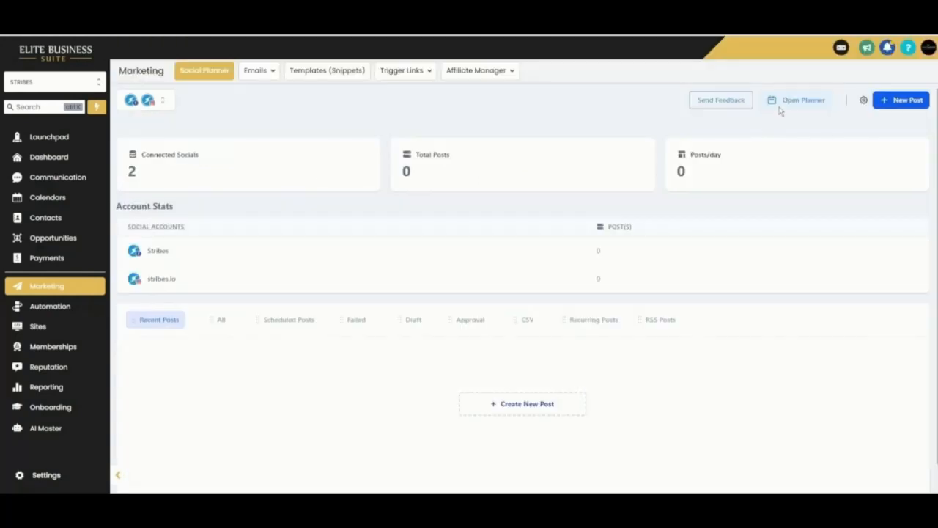
Step: Open the social post planner calendar, look ahead to November 2023 and go back to October
left_click(800, 102)
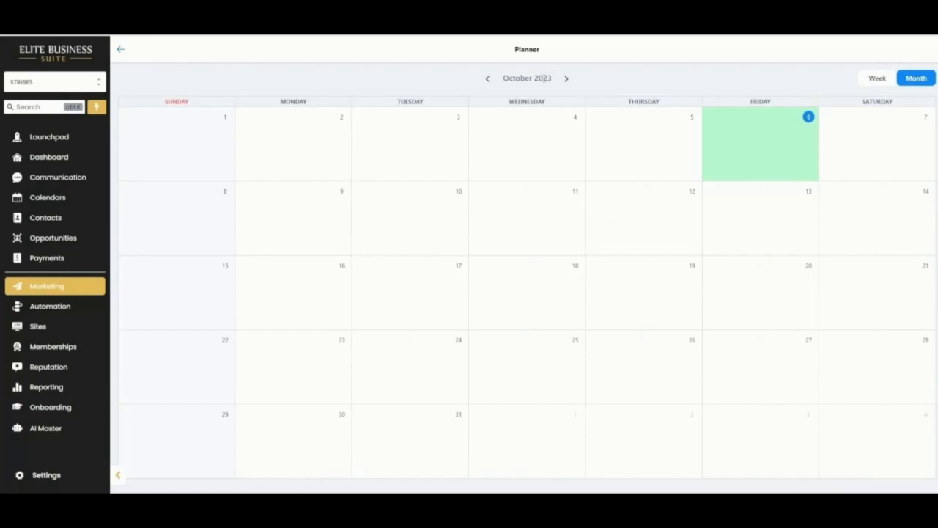
left_click(566, 79)
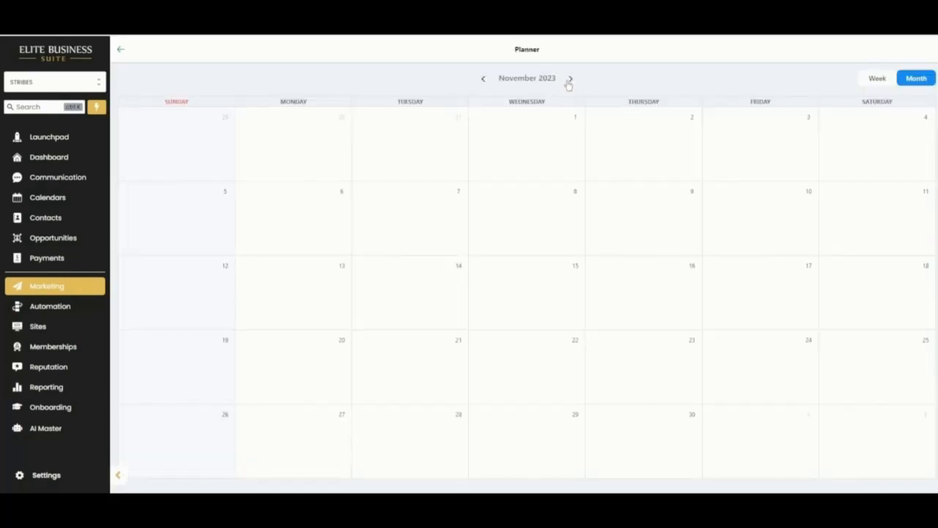
left_click(482, 78)
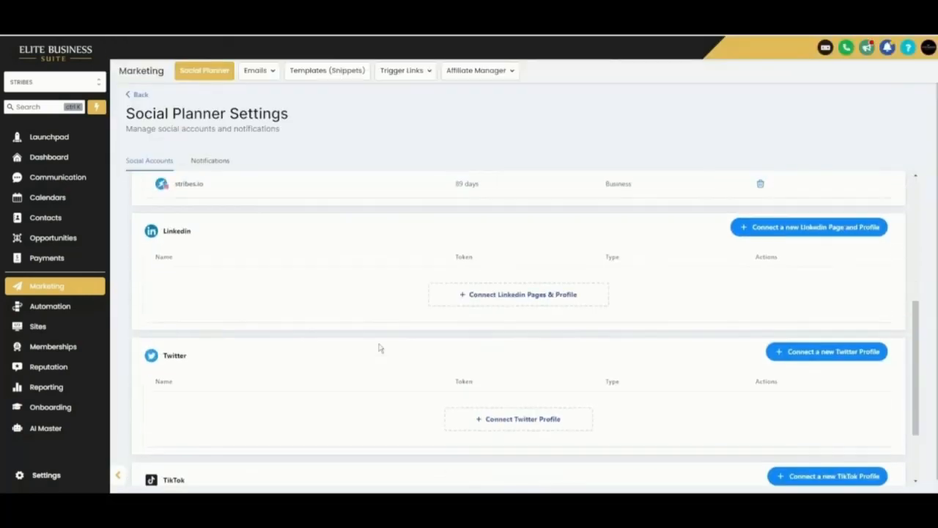
scroll(379, 348, "down", 2)
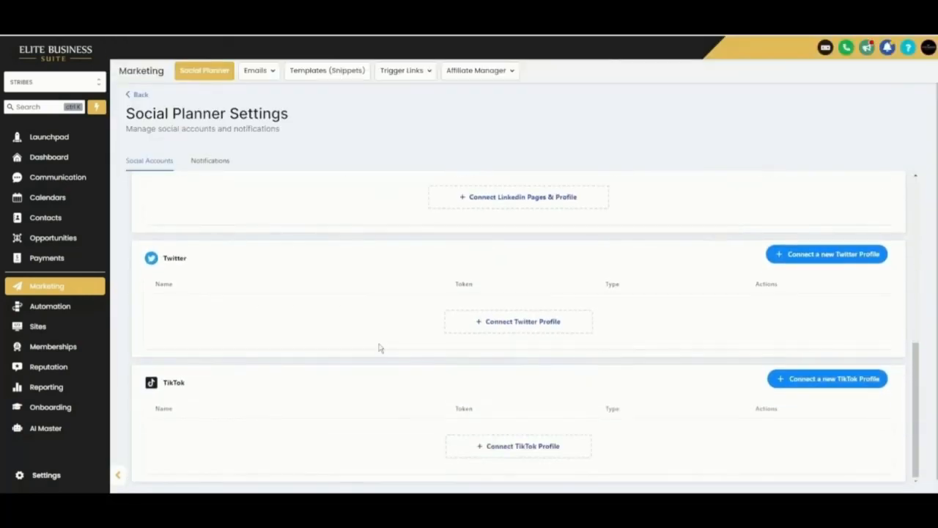
scroll(380, 348, "up", 5)
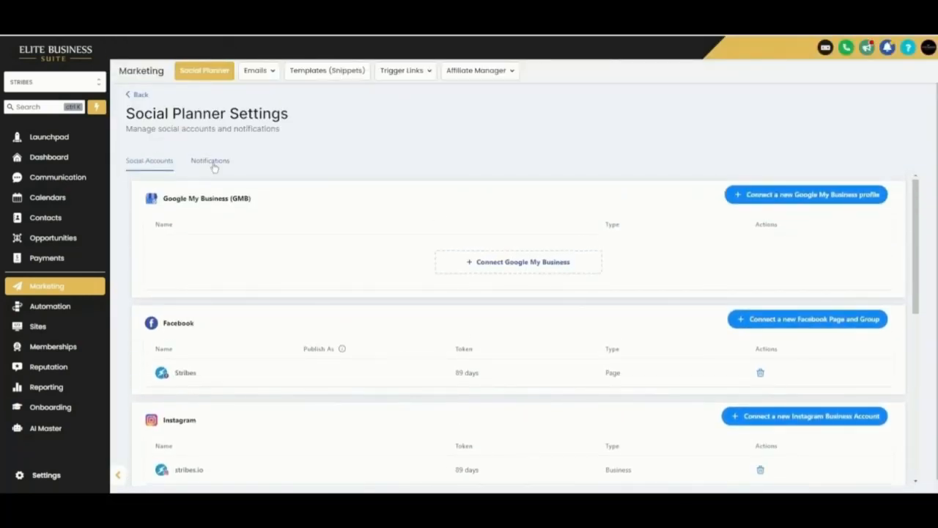
left_click(212, 162)
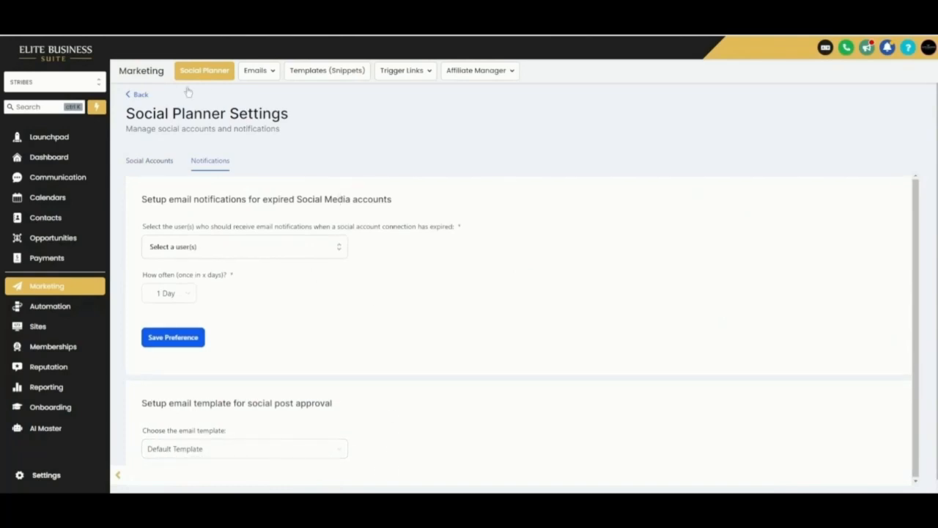
left_click(137, 95)
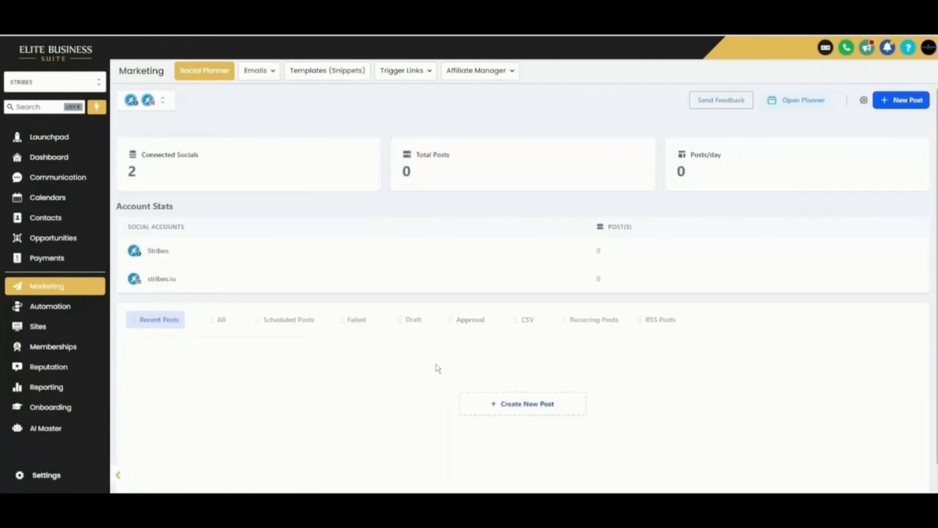
left_click(256, 70)
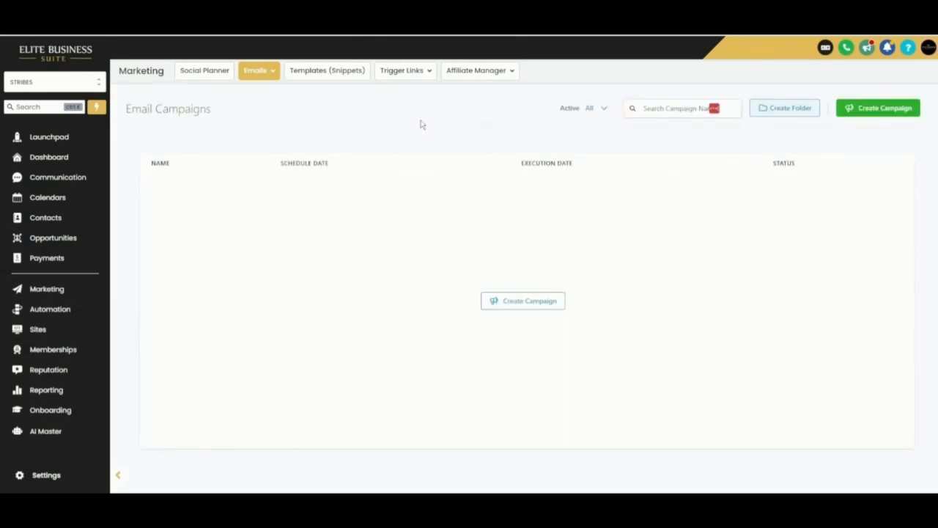
Step: View the template choices for a new email campaign, then leave without creating a campaign
mouse_move(264, 73)
left_click(890, 115)
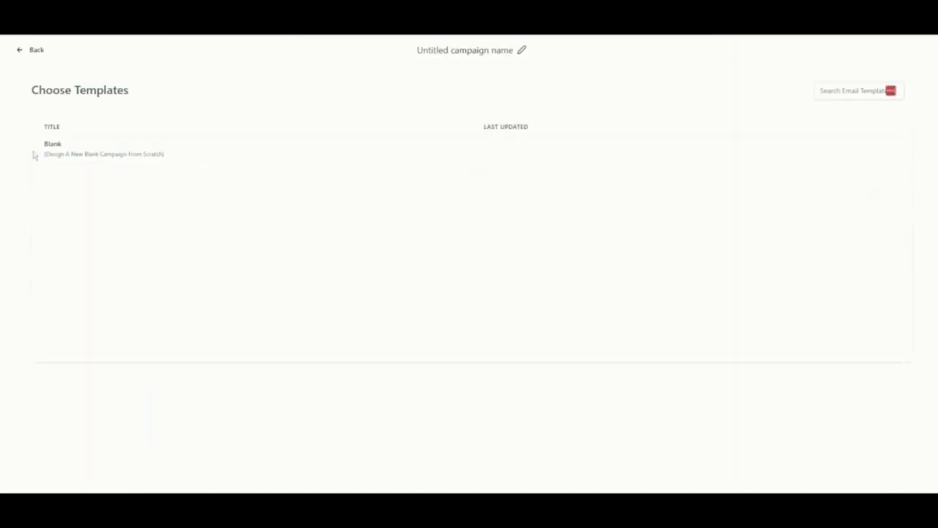
left_click(20, 50)
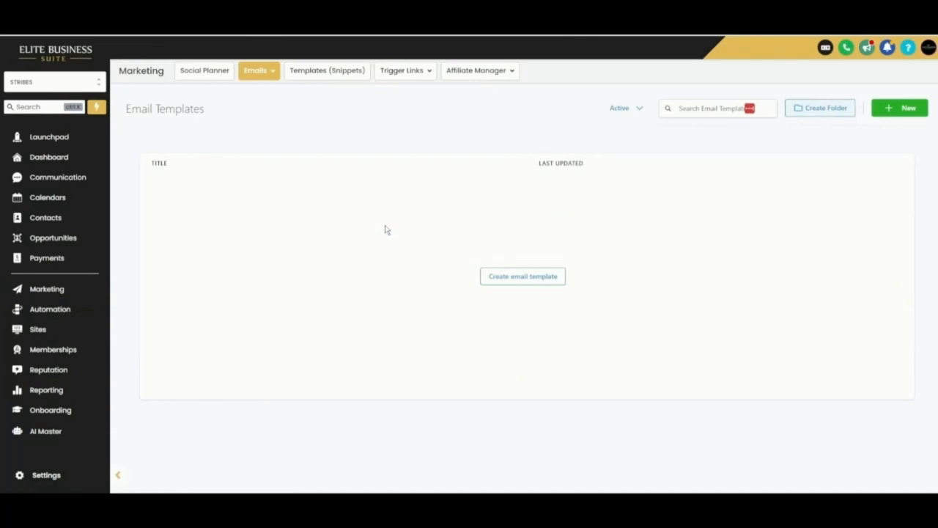
Step: Create a new email template using the visual Design Editor
left_click(508, 280)
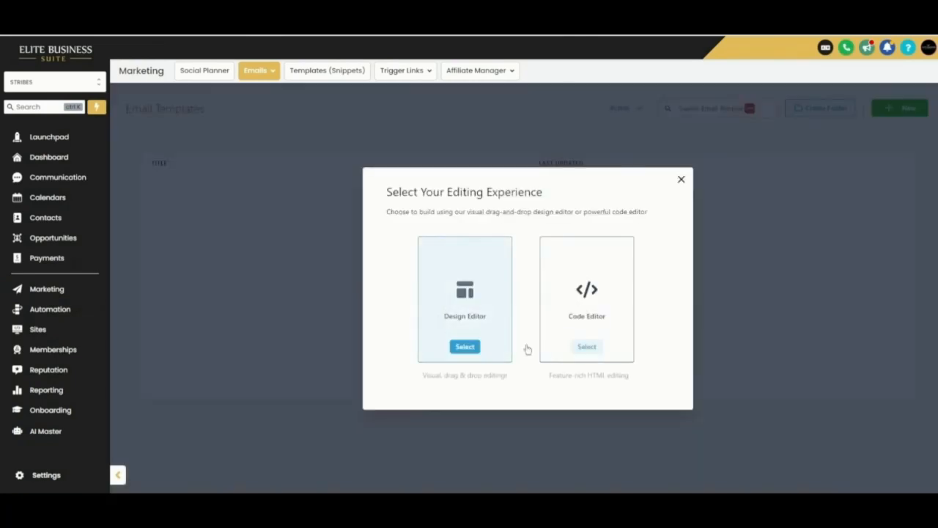
left_click(467, 347)
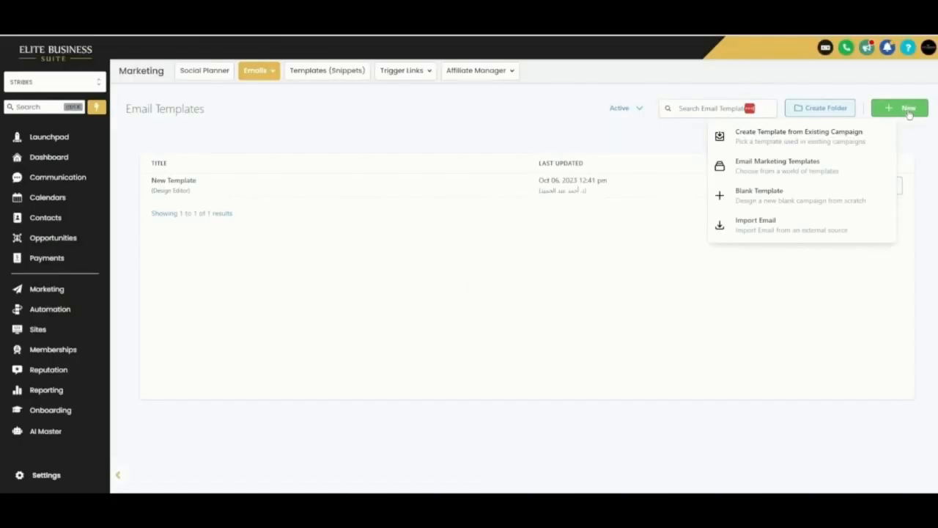
Step: Open the email marketing template library, expand its full category list and show the Automotive templates
left_click(816, 171)
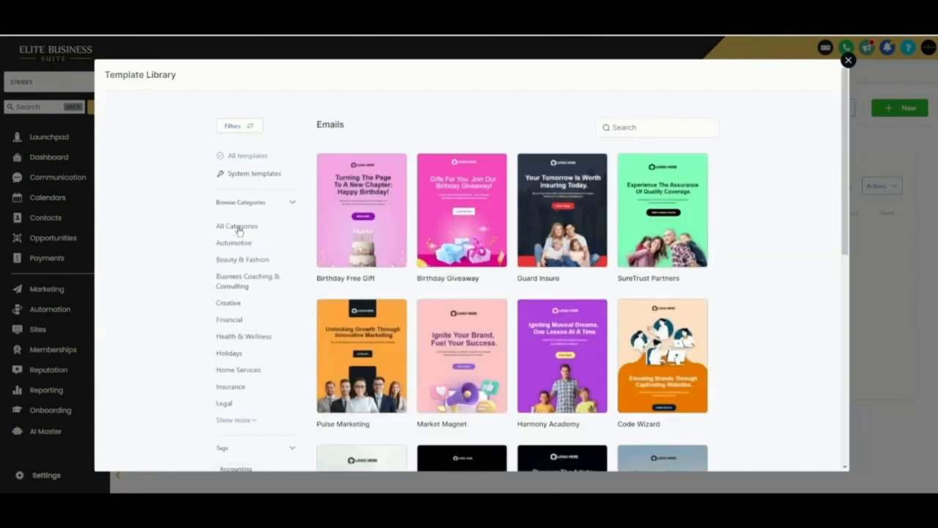
scroll(249, 234, "down", 1)
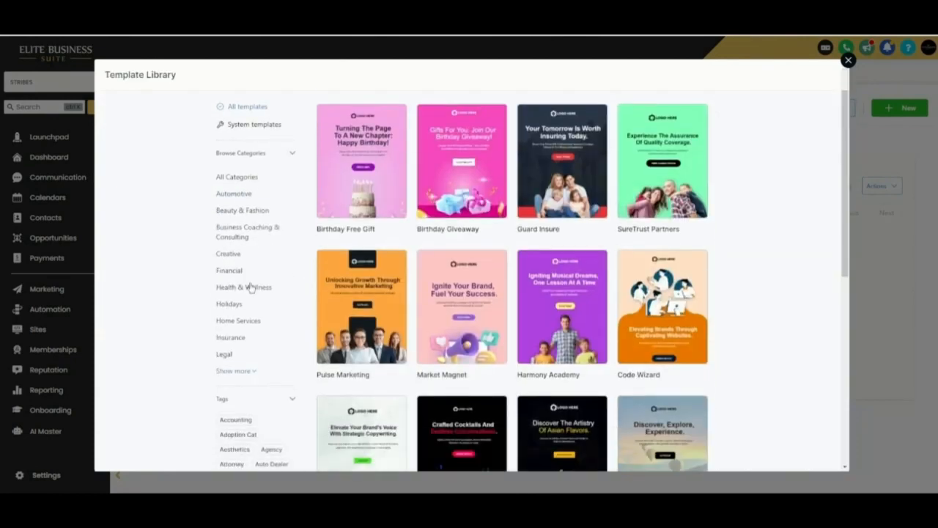
left_click(229, 371)
scroll(287, 354, "down", 1)
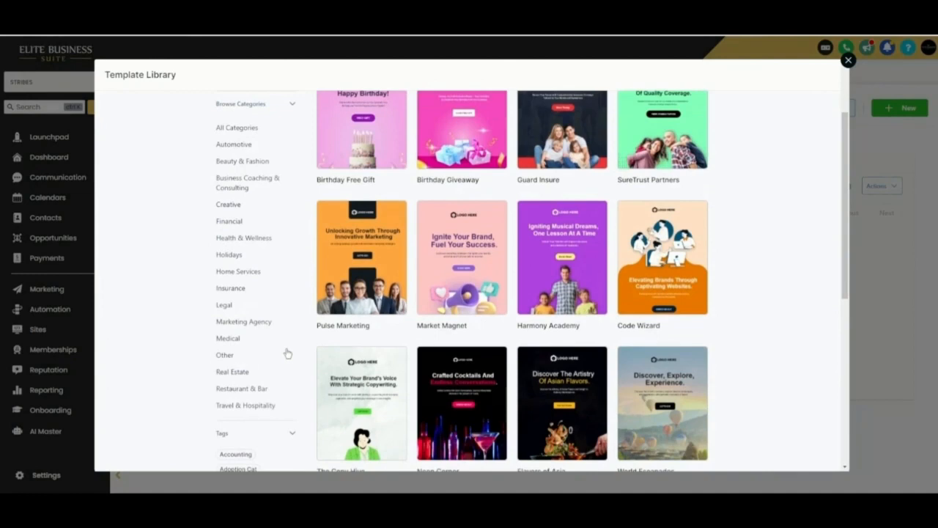
left_click(245, 372)
mouse_move(594, 329)
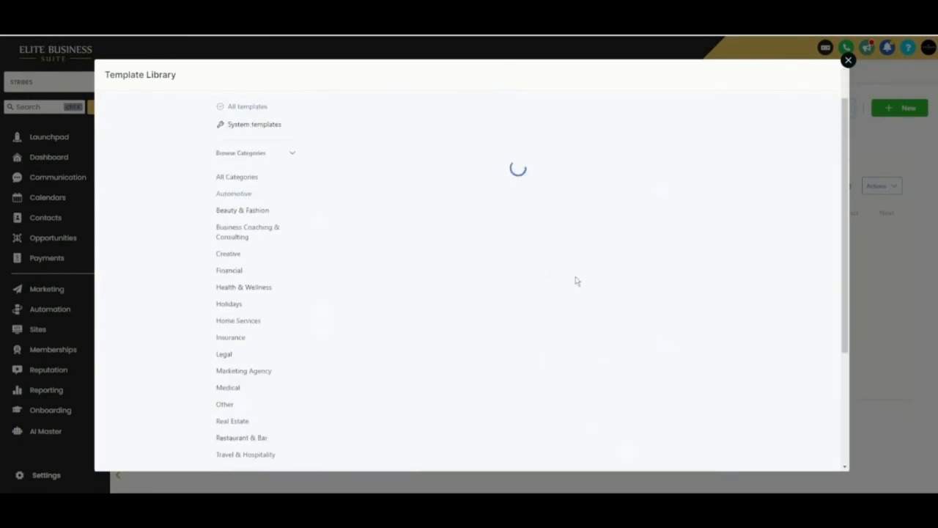
Step: Start an email template from the Auto Dealer Generic 3 design and rename it Auto Main Email
mouse_move(477, 262)
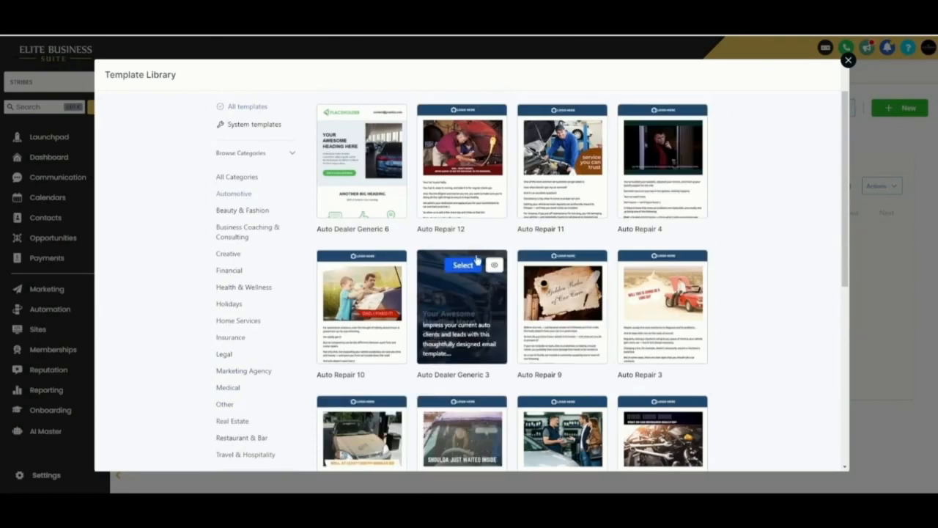
left_click(463, 265)
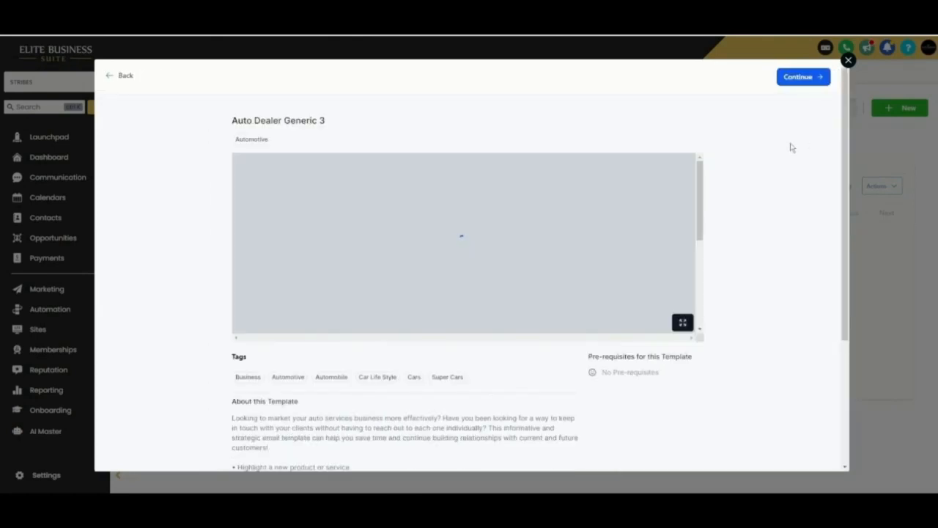
left_click(803, 78)
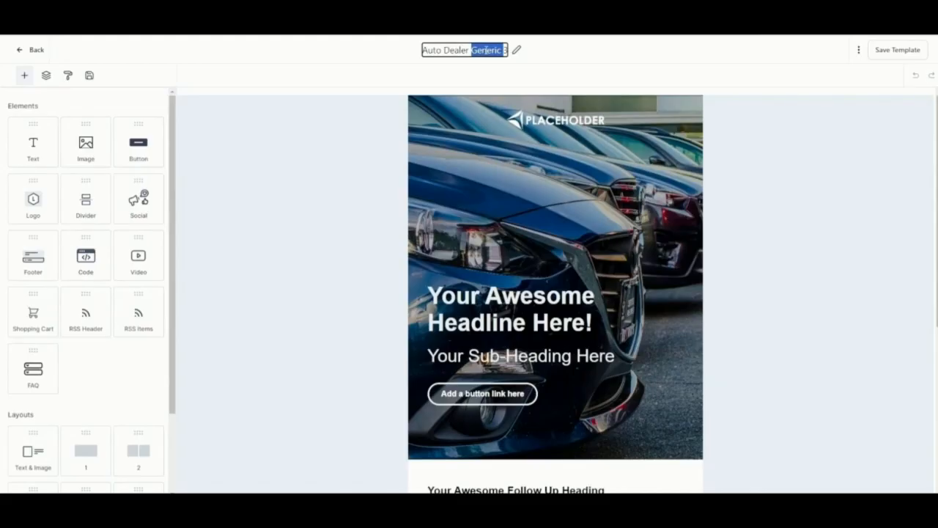
triple_click(486, 50)
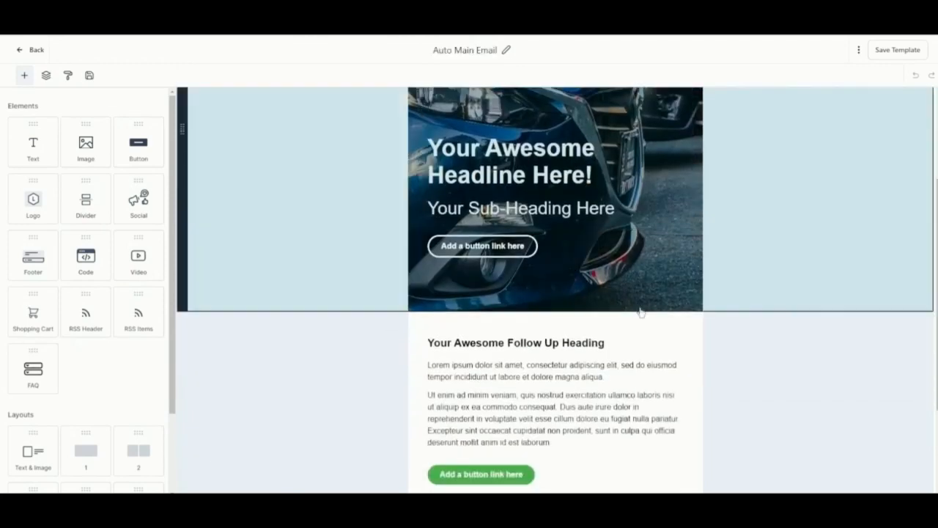
Step: Review the Auto Main Email design from the header image through to the footer
scroll(587, 315, "up", 3)
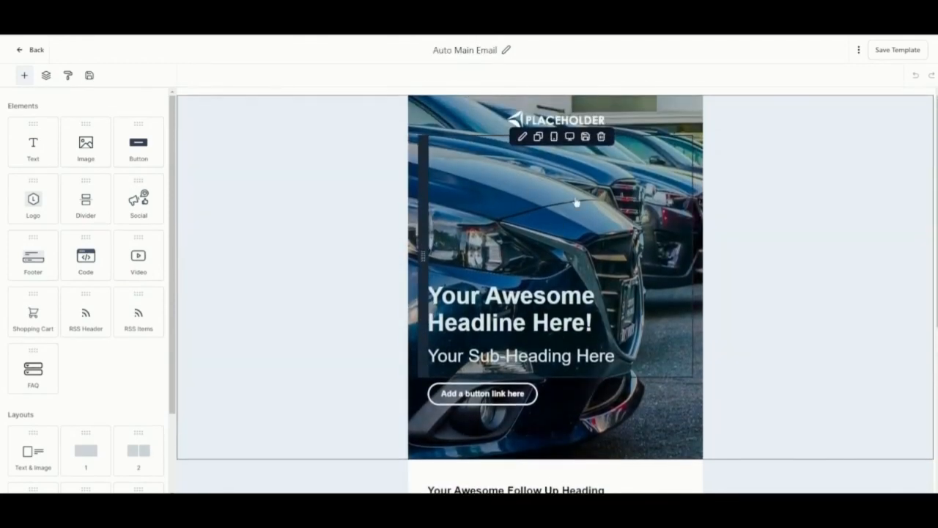
scroll(576, 350, "down", 4)
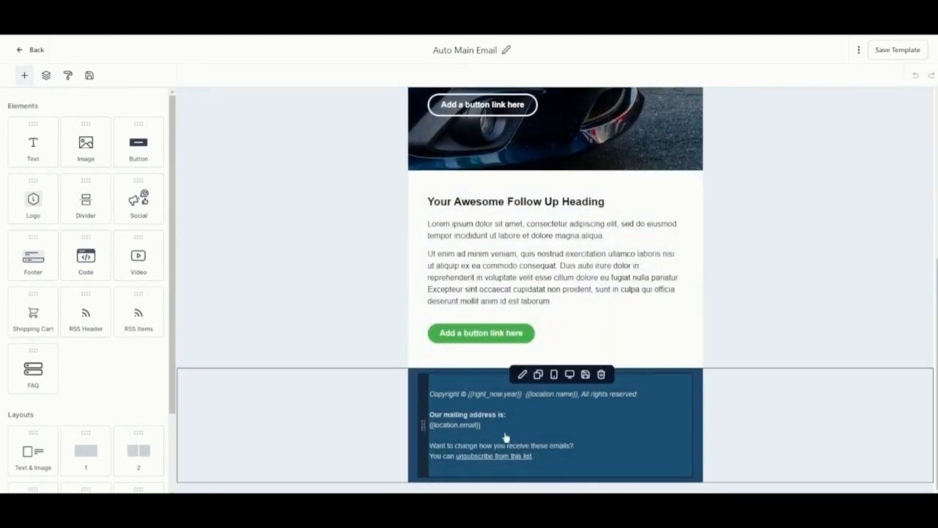
scroll(505, 438, "up", 8)
scroll(503, 410, "down", 1)
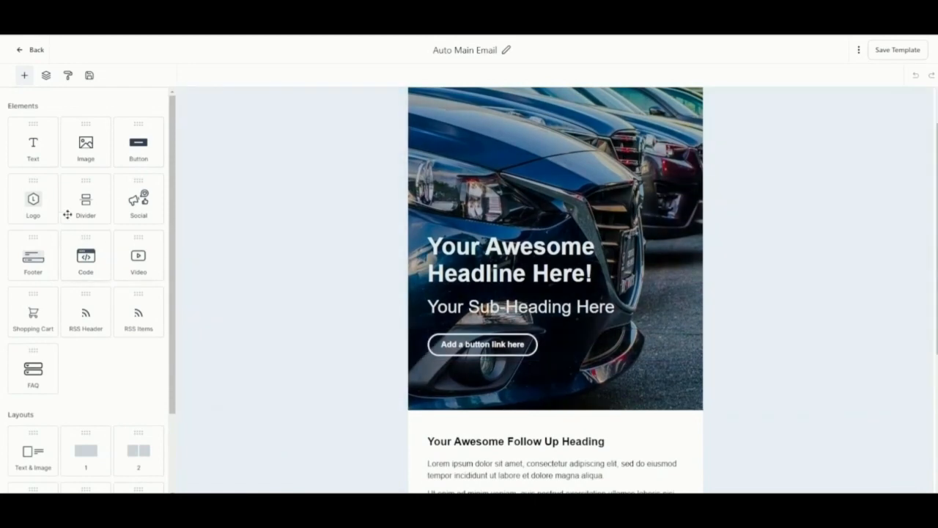
scroll(607, 96, "up", 1)
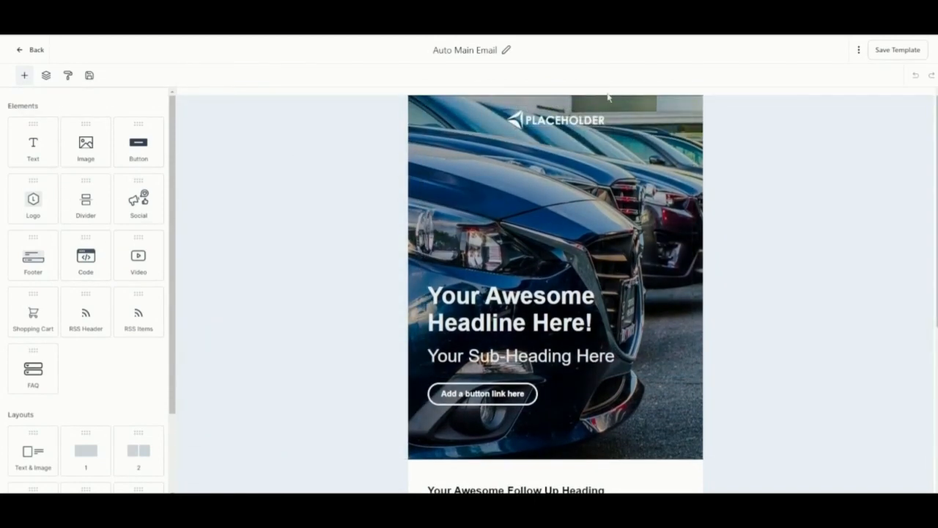
Step: Select the follow-up heading's text block and look through the Contact and User merge fields available for it
scroll(607, 96, "down", 3)
left_click(614, 424)
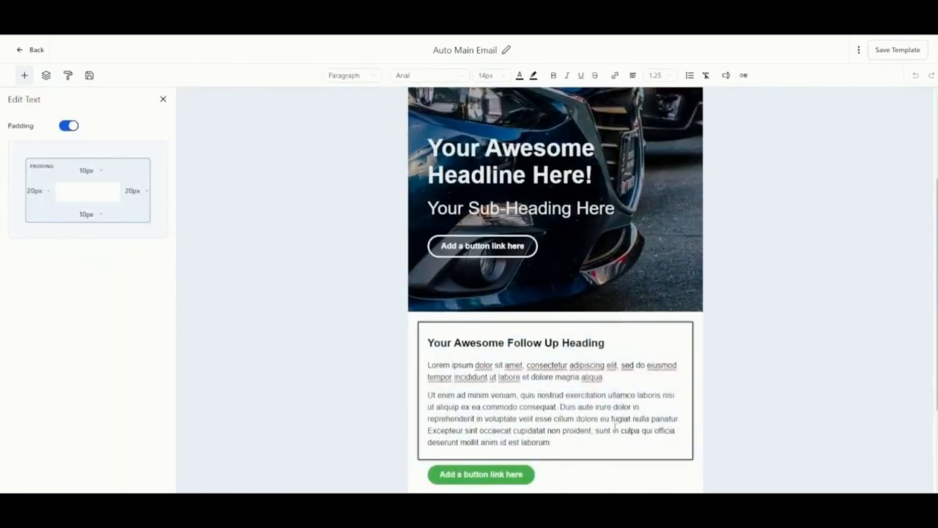
left_click(726, 76)
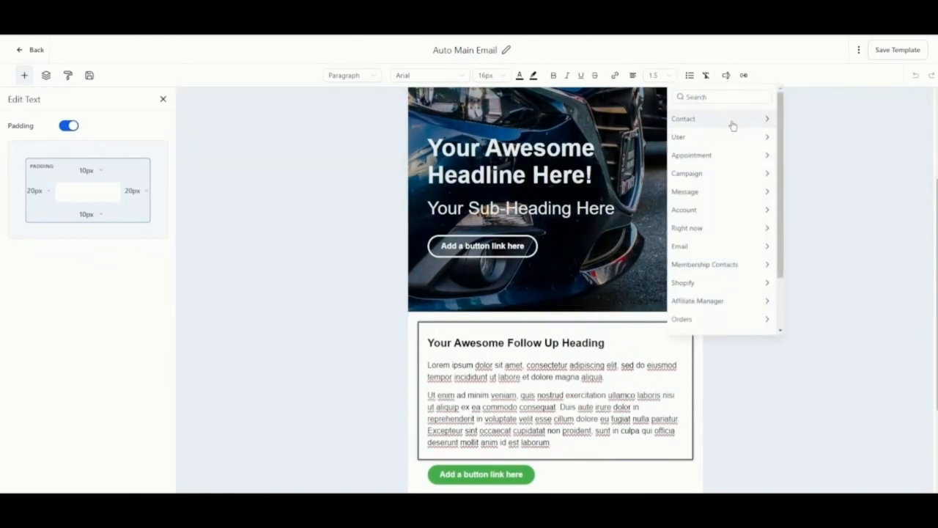
left_click(766, 119)
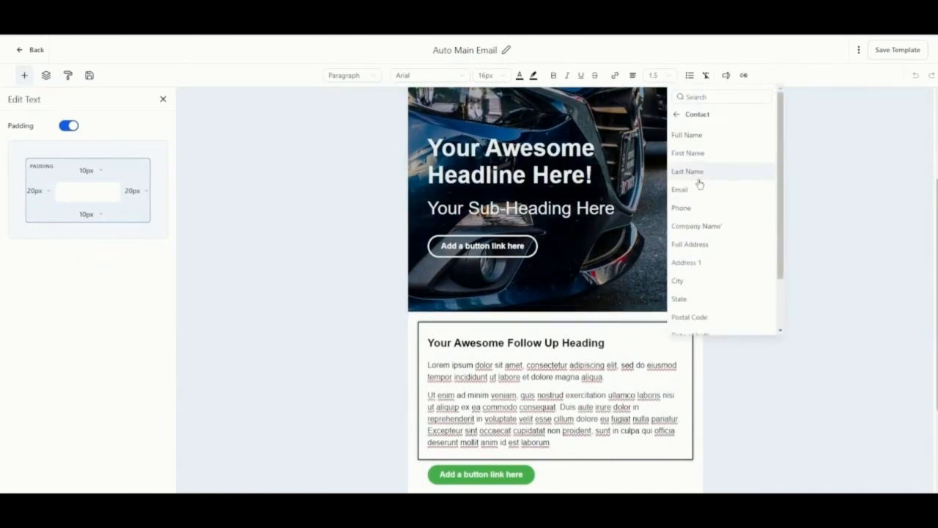
left_click(675, 114)
left_click(760, 138)
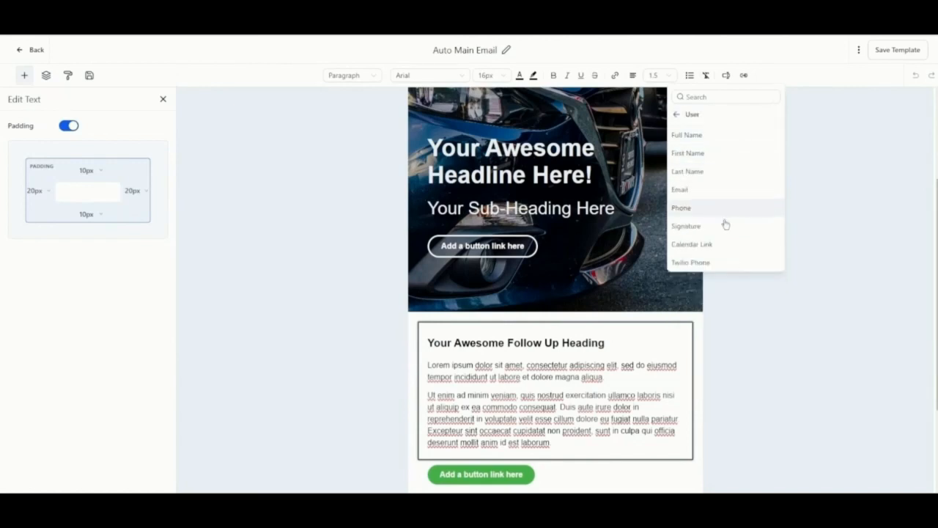
left_click(682, 115)
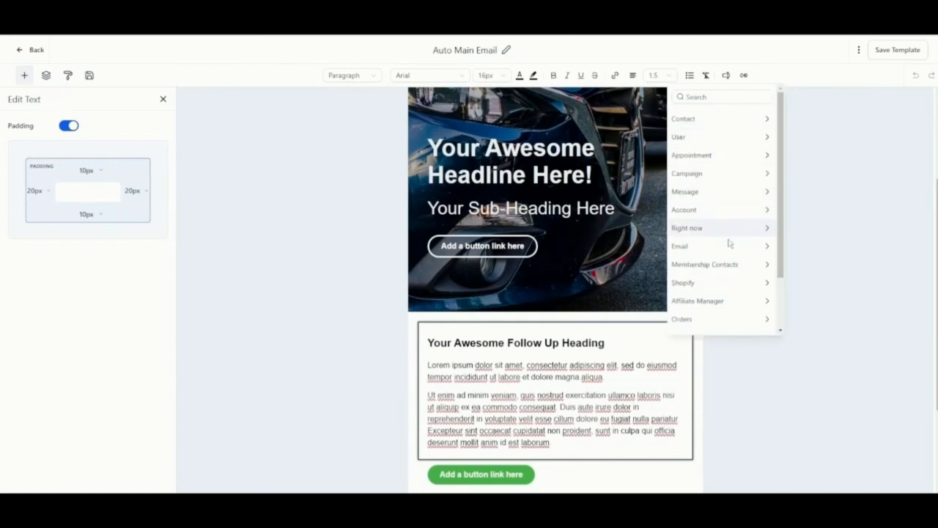
Step: Look through the Membership Contacts, Affiliate Manager and Shopify merge fields without inserting any
left_click(728, 265)
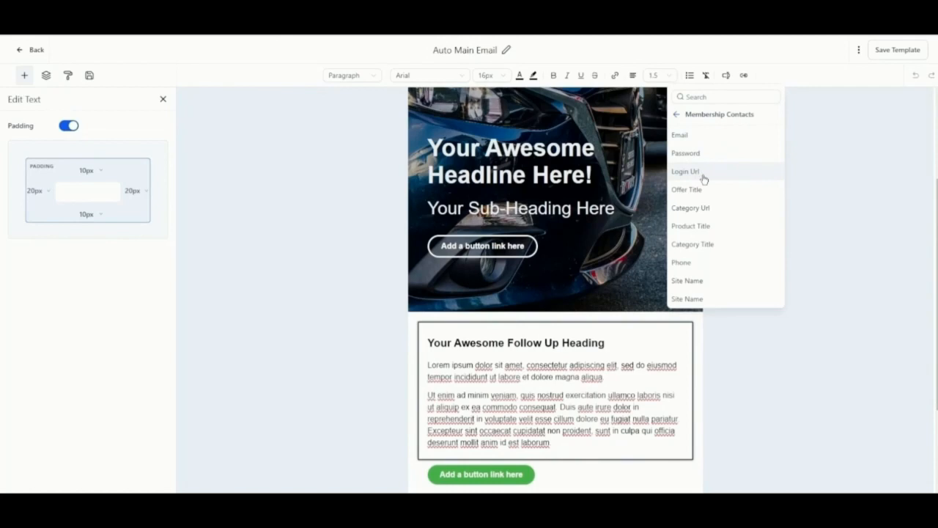
left_click(676, 114)
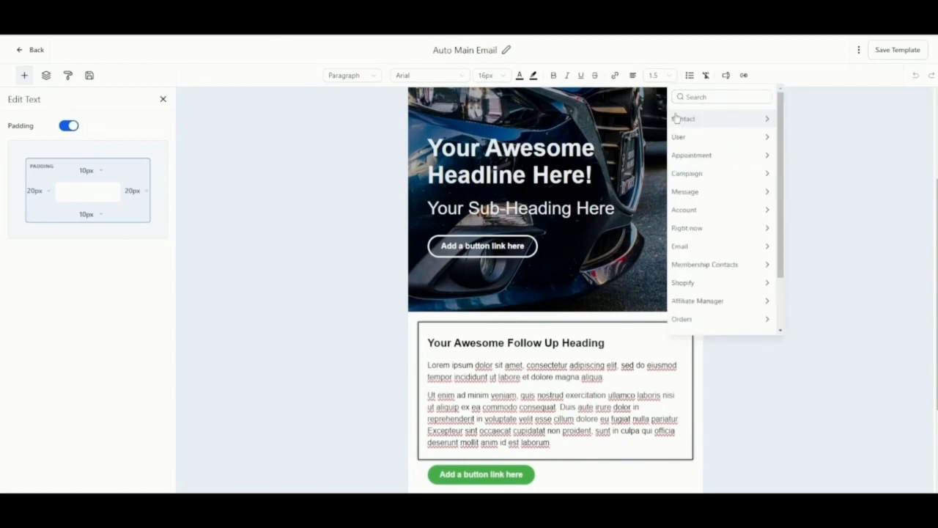
left_click(718, 283)
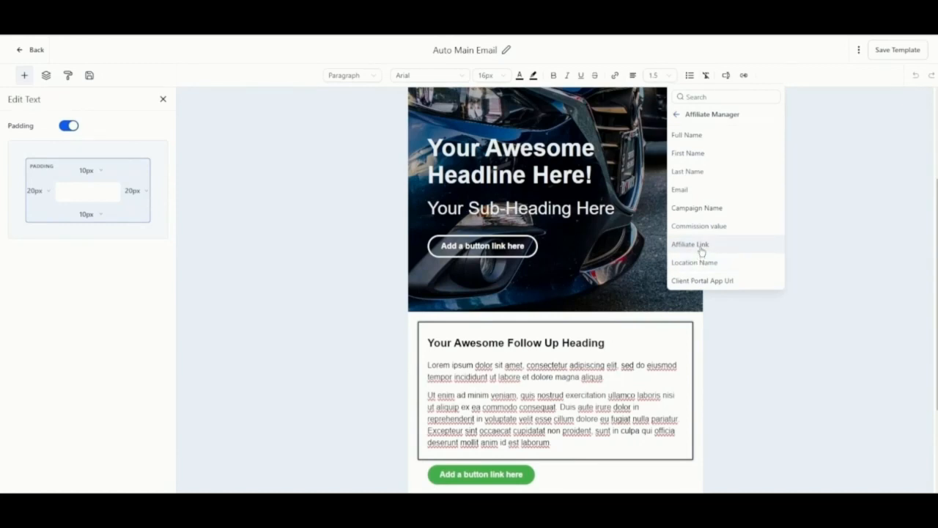
left_click(677, 114)
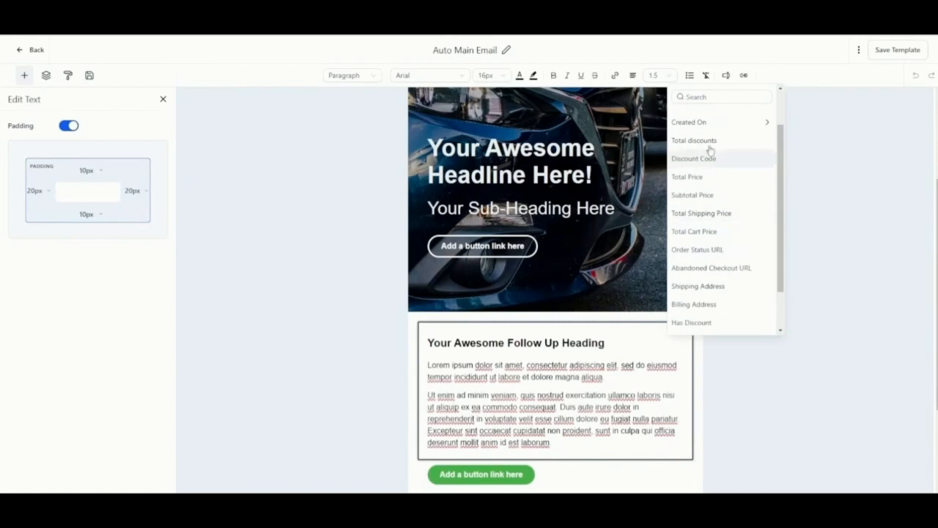
scroll(722, 293, "up", 2)
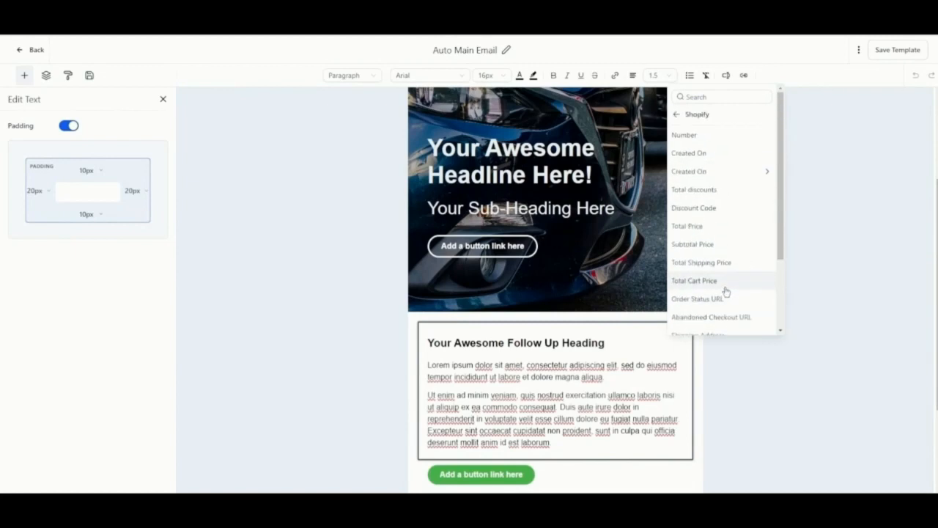
scroll(725, 292, "down", 2)
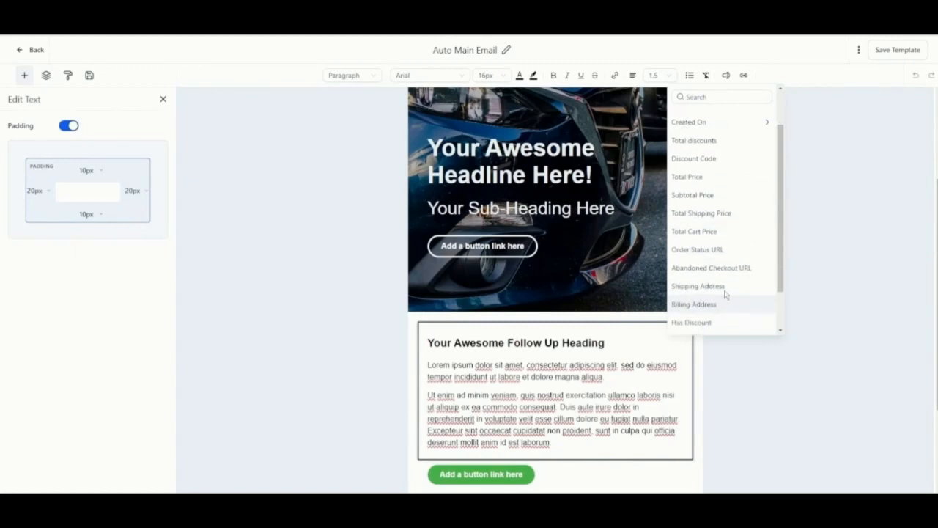
scroll(726, 293, "up", 2)
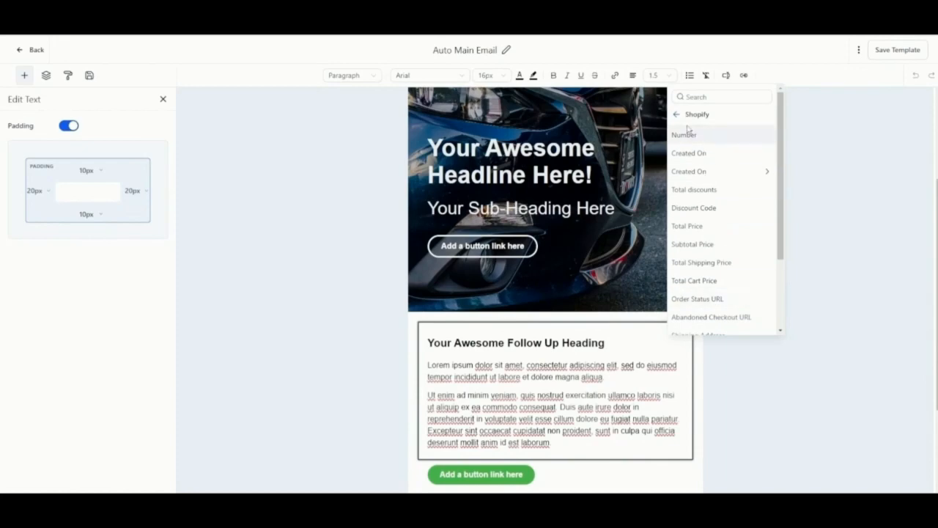
left_click(685, 115)
Step: Review the template settings for sender name, sender email, preview text and subject, then cancel without filling them in
scroll(597, 439, "up", 3)
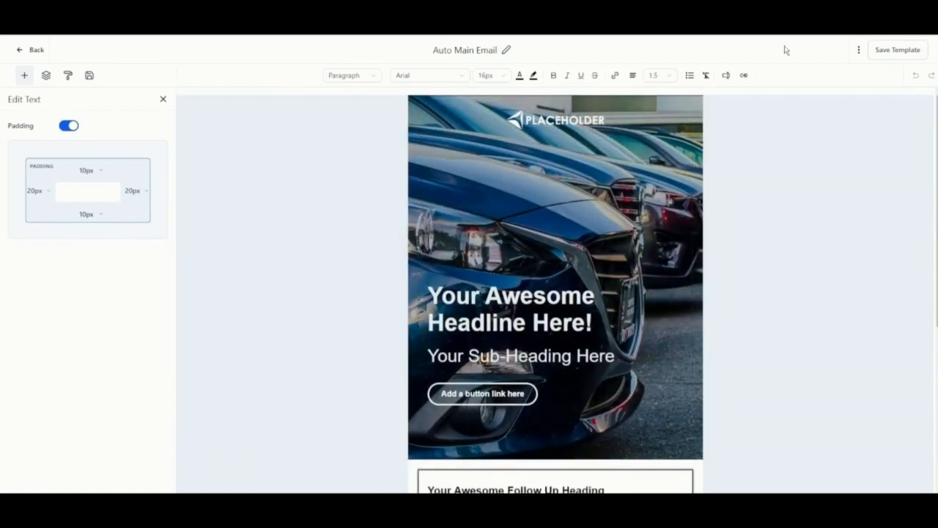
left_click(858, 49)
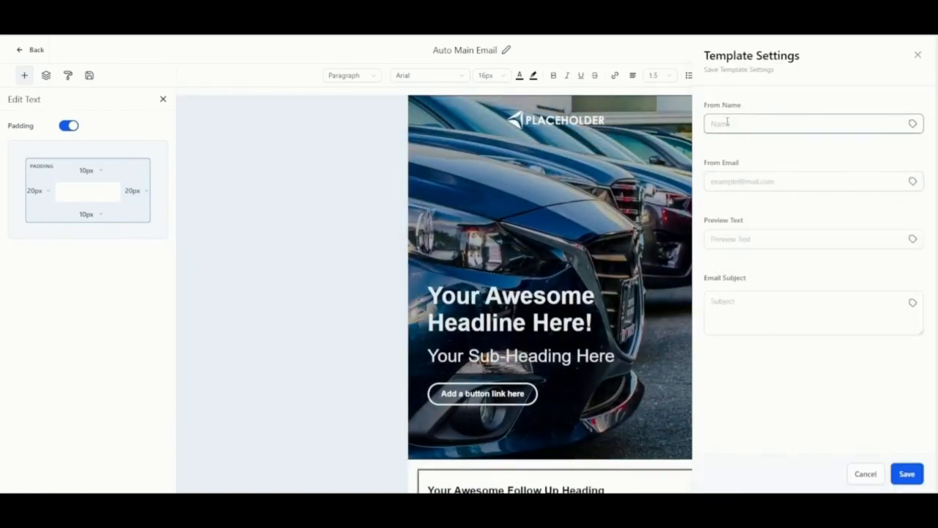
left_click(726, 181)
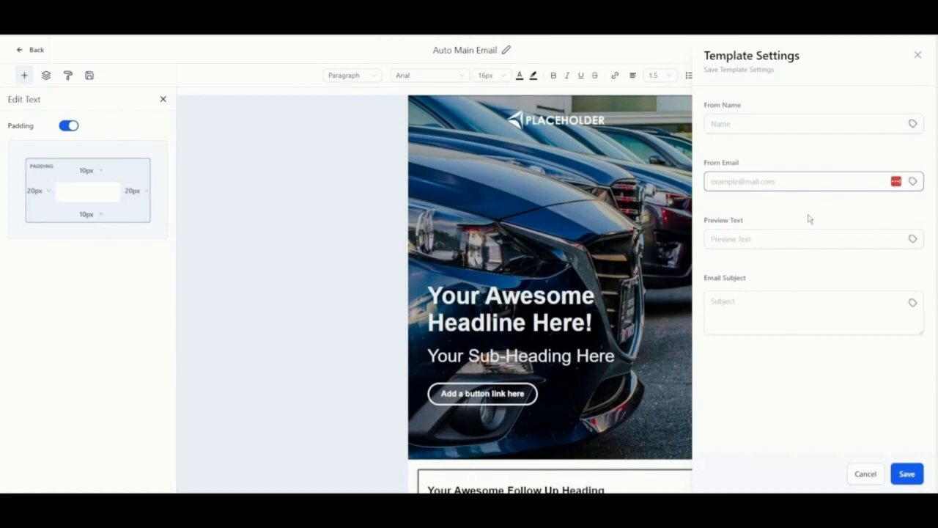
left_click(735, 125)
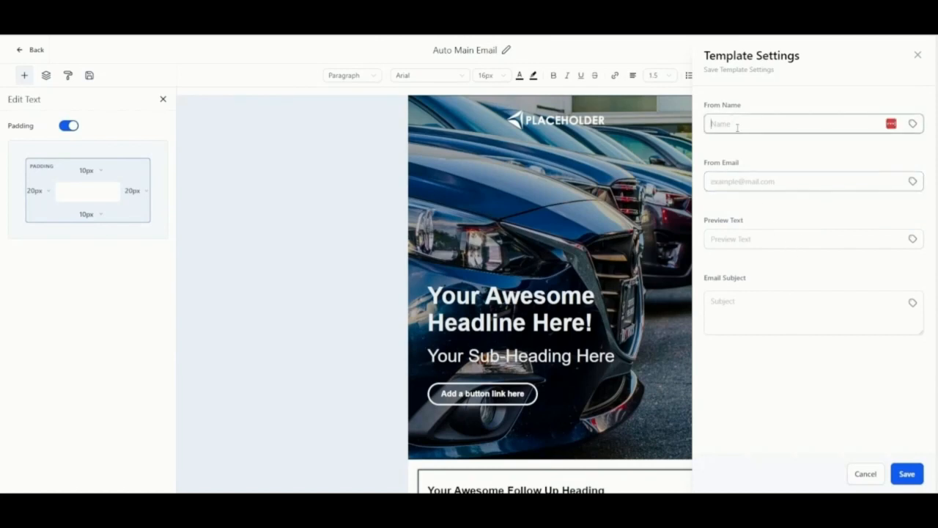
left_click(747, 183)
left_click(738, 240)
left_click(740, 305)
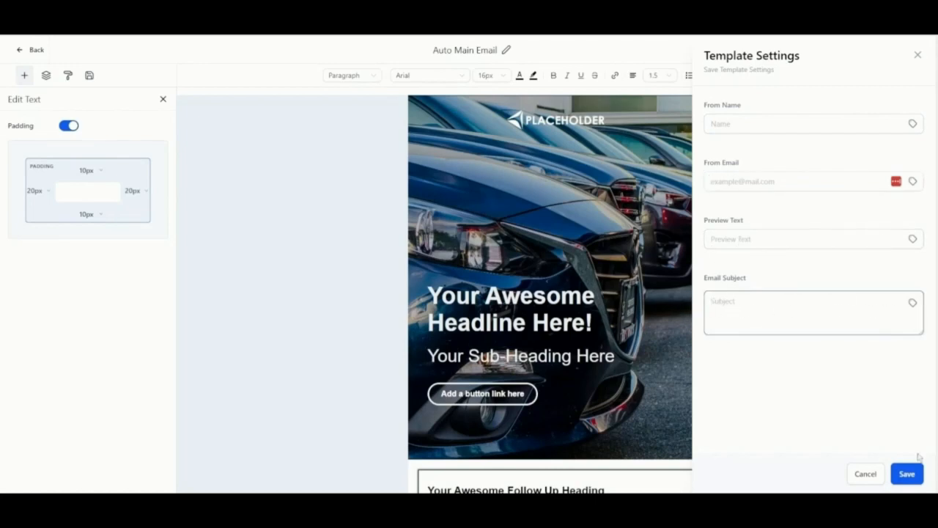
left_click(865, 474)
Step: Look over the available column and text-and-image layouts alongside the email design
scroll(555, 330, "down", 1)
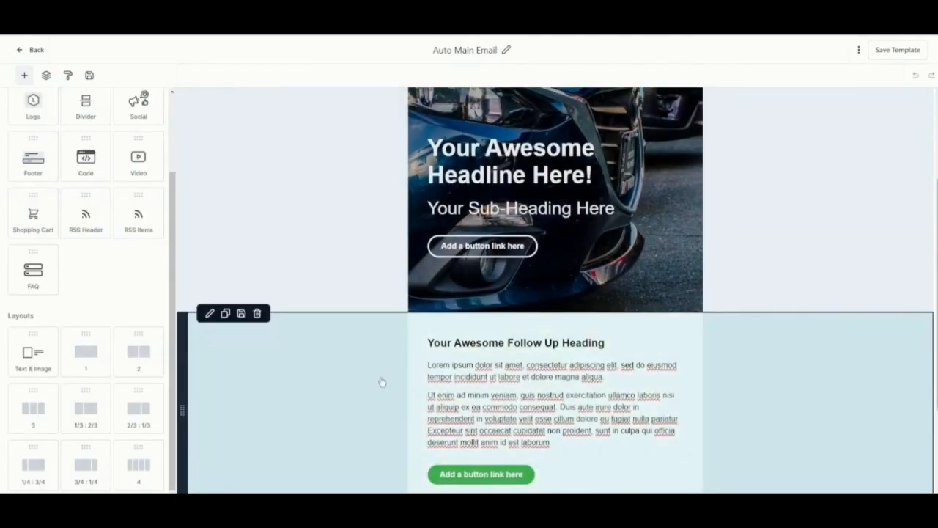
scroll(463, 388, "up", 1)
scroll(462, 389, "up", 2)
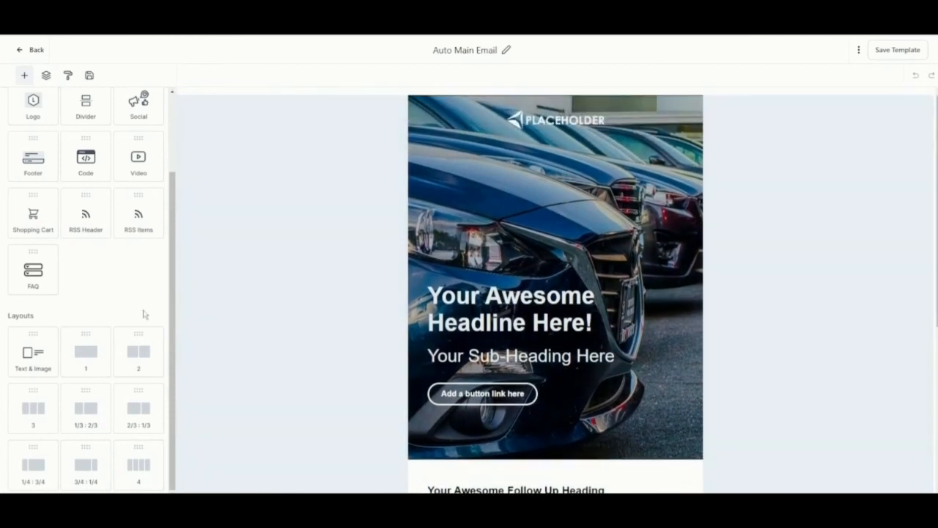
Step: Look over the available elements and layouts, then save the Auto Main Email template and return to the template list
scroll(90, 359, "up", 2)
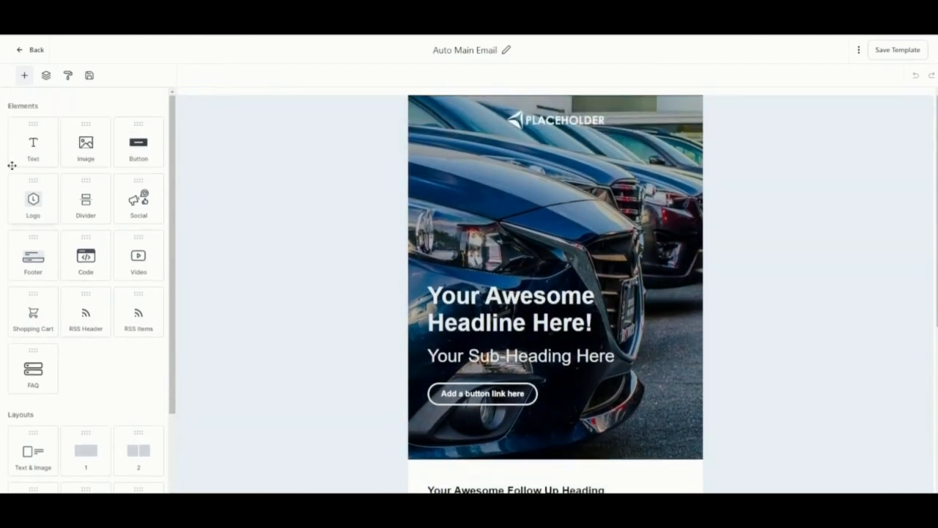
scroll(76, 434, "down", 2)
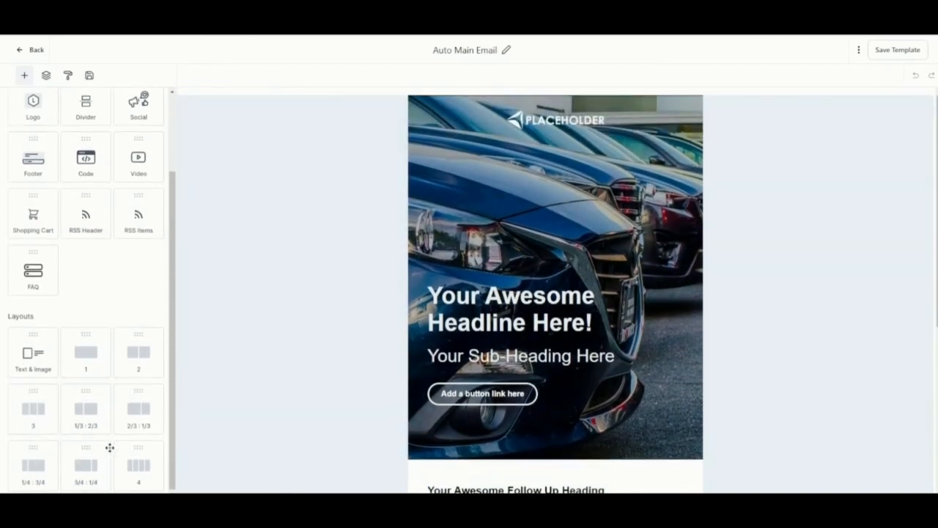
scroll(487, 348, "down", 2)
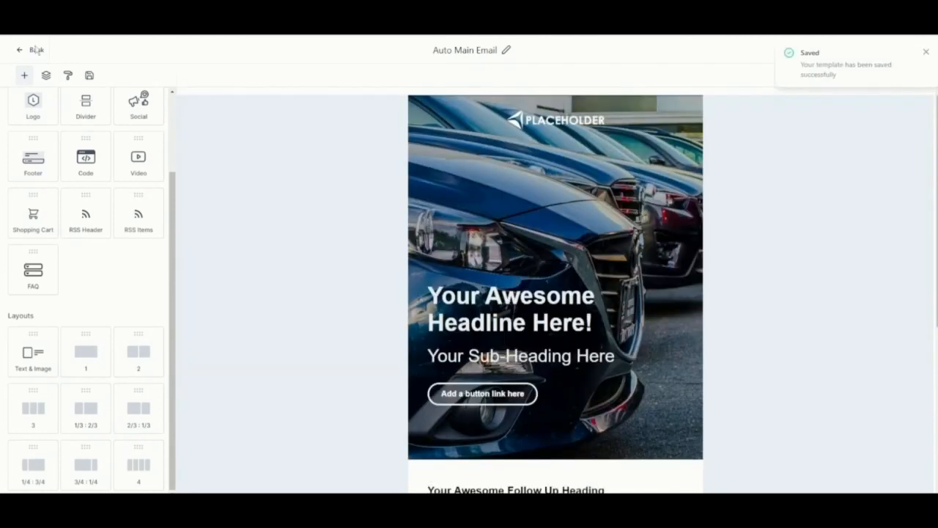
left_click(33, 49)
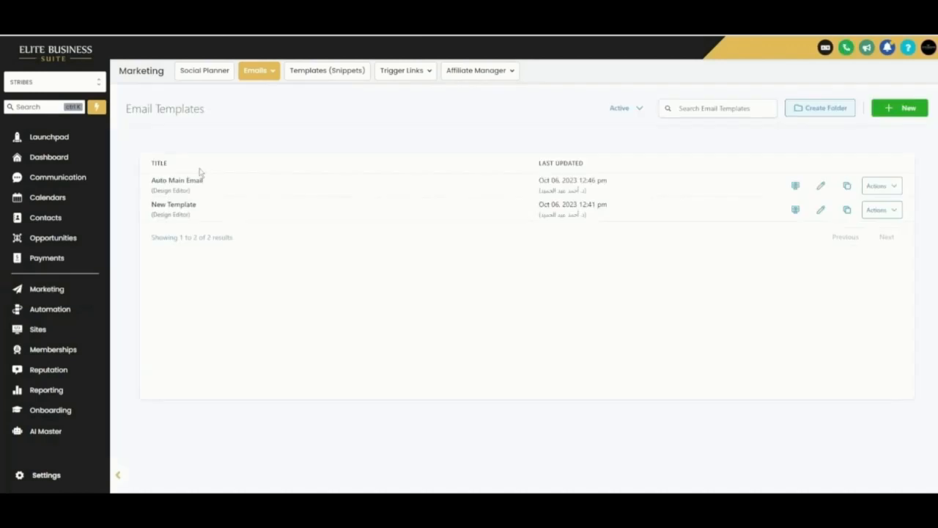
Step: Create a new email campaign based on the Auto Main Email template
left_click(262, 76)
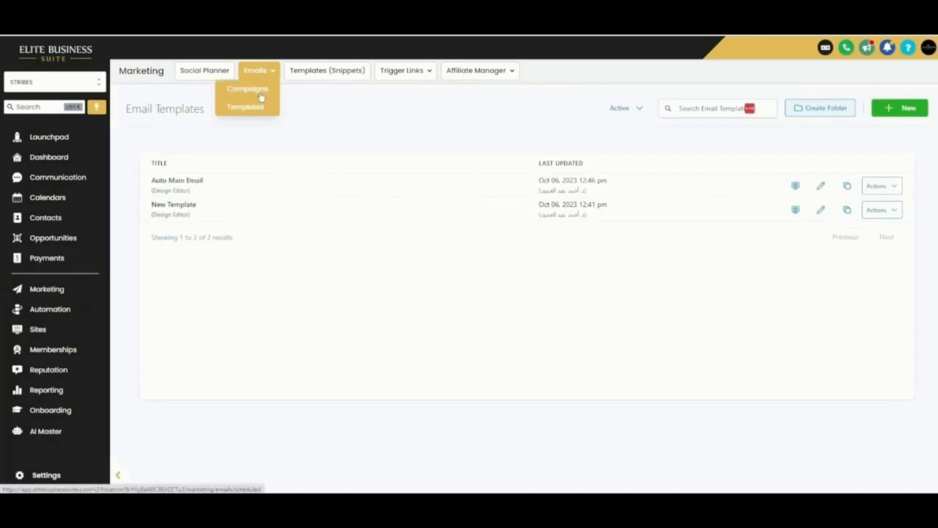
left_click(260, 94)
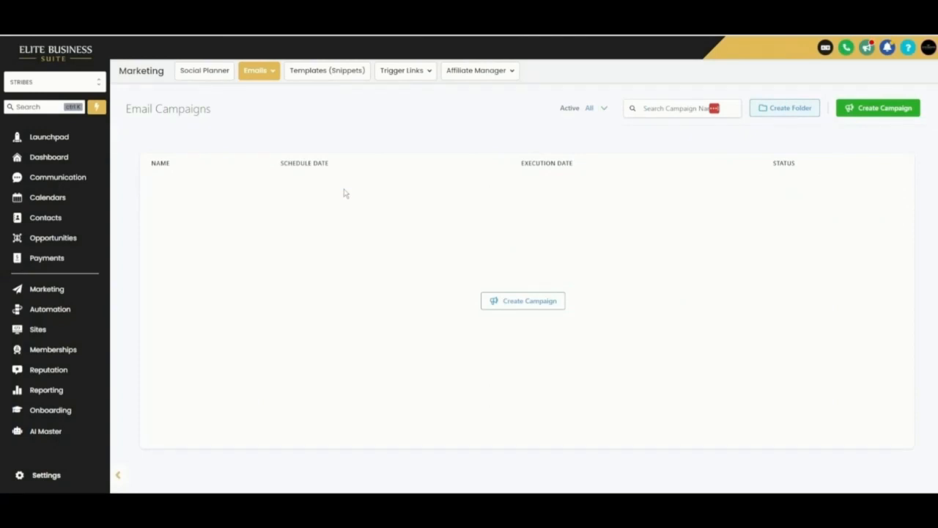
left_click(867, 115)
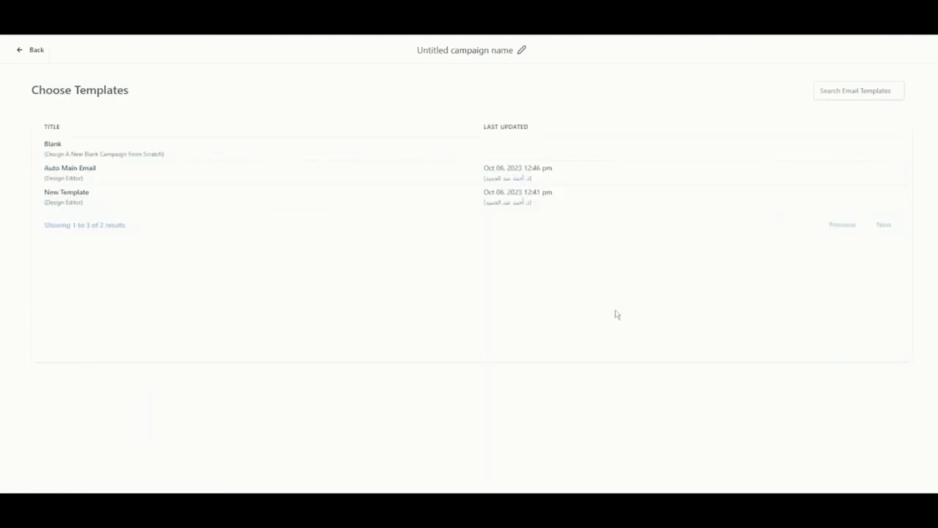
left_click(80, 172)
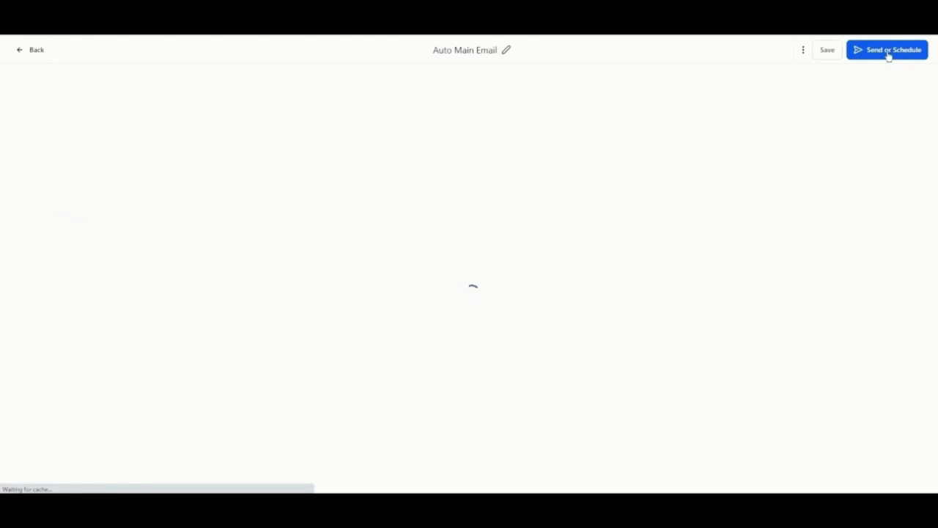
Step: Review the campaign's Schedule, Batch Schedule and RSS Schedule sending options, along with its email subject and recipient settings
left_click(888, 52)
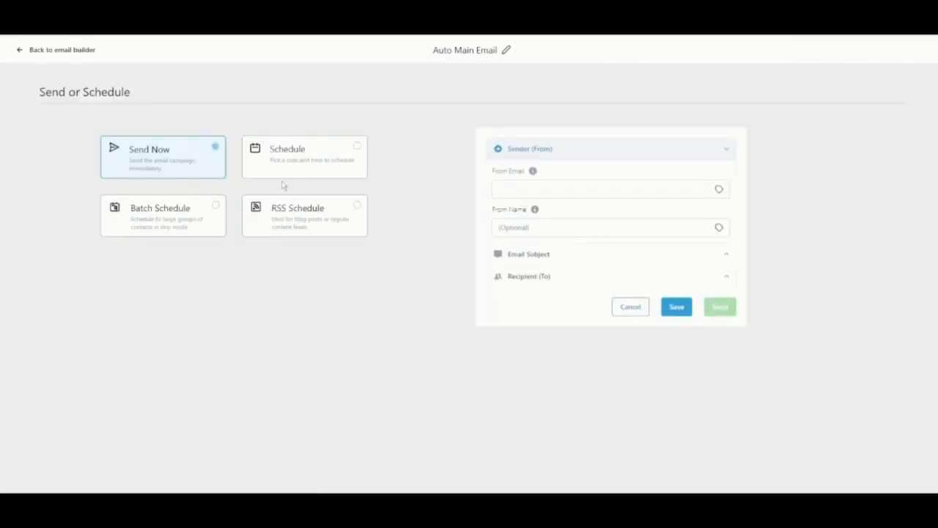
left_click(317, 159)
left_click(210, 213)
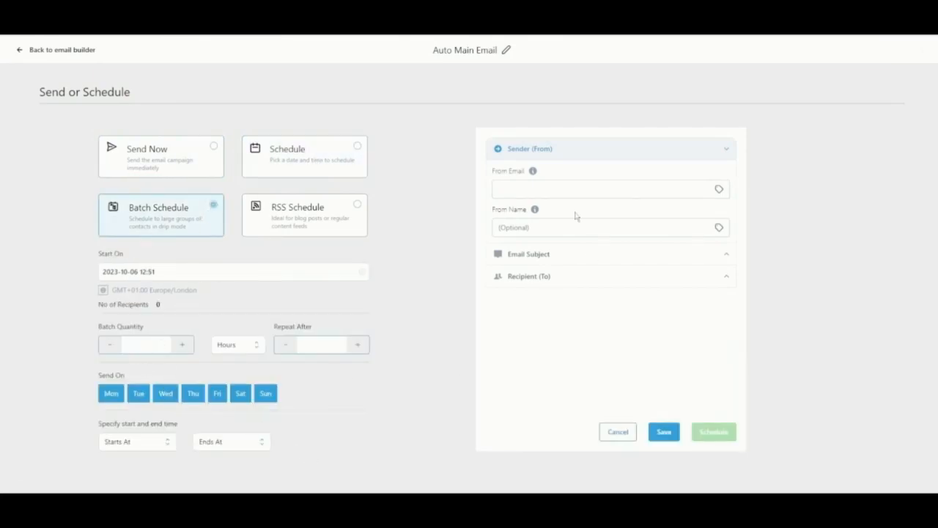
left_click(315, 217)
left_click(540, 255)
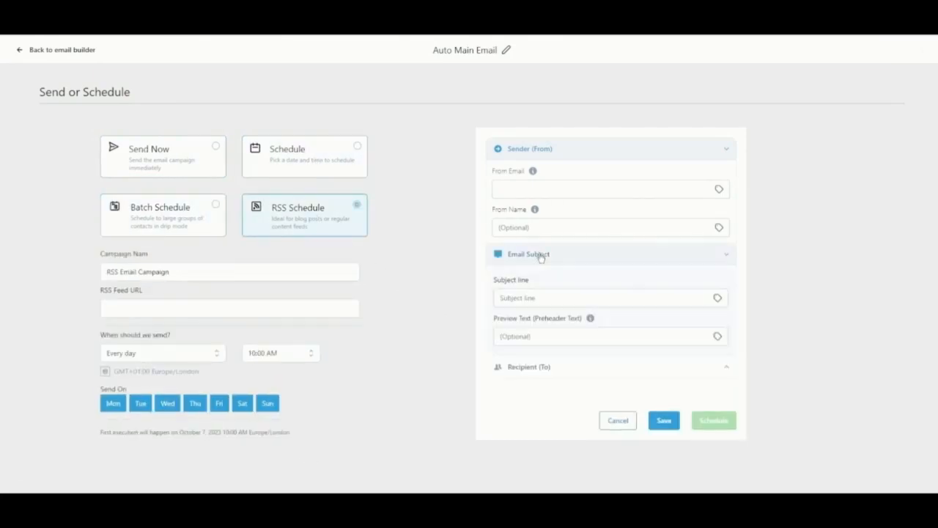
left_click(535, 370)
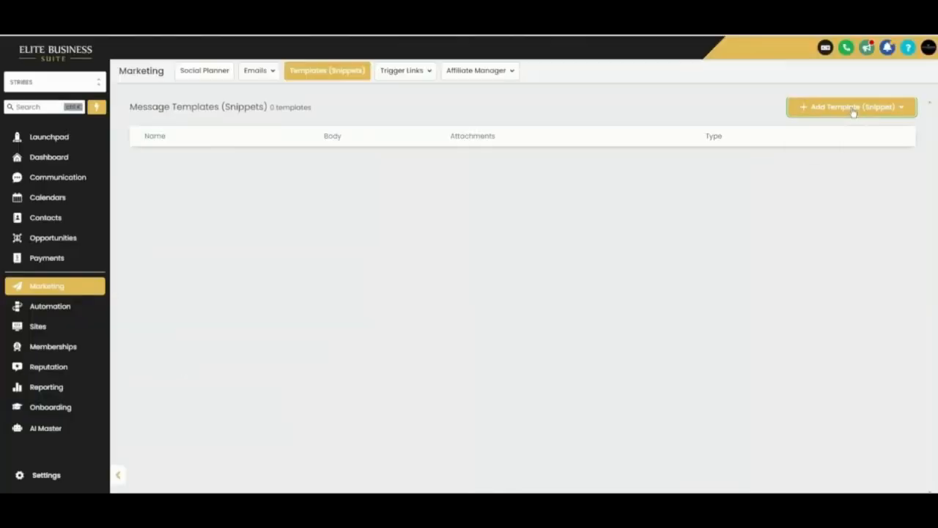
Step: Look at the composer for a new text template snippet, then close it without saving
left_click(853, 109)
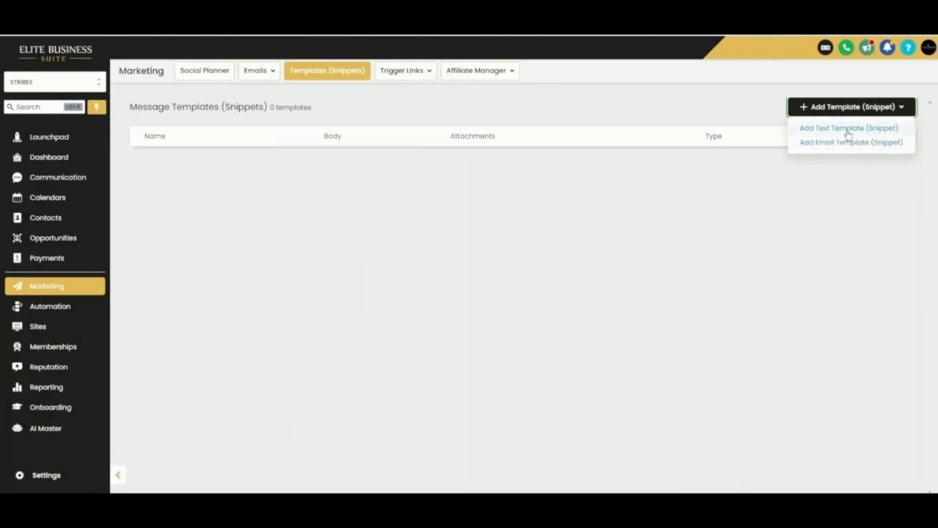
left_click(846, 130)
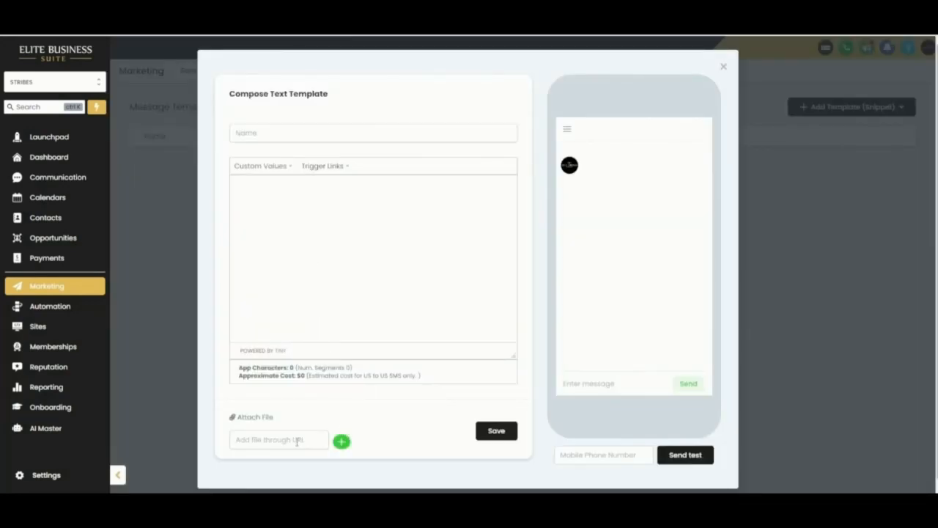
left_click(723, 68)
left_click(402, 70)
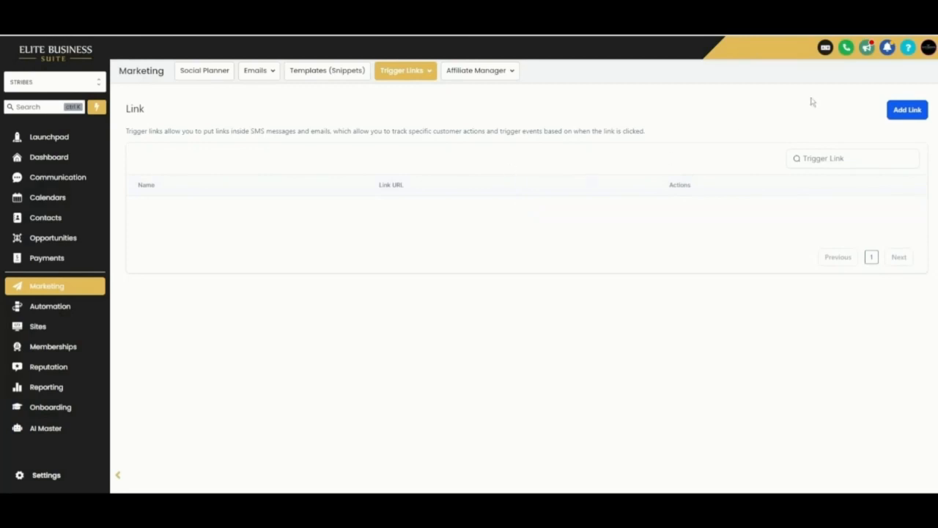
left_click(906, 110)
left_click(514, 291)
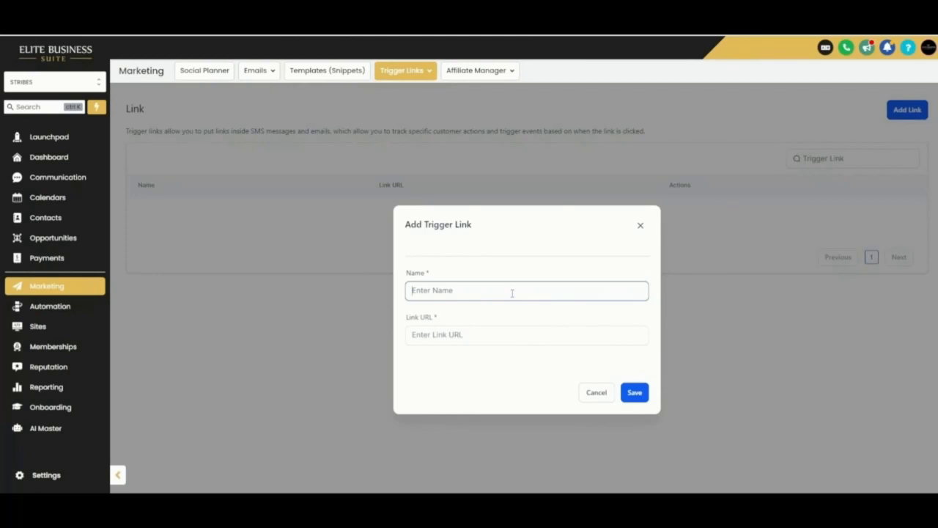
type("Checkout Page")
left_click(518, 341)
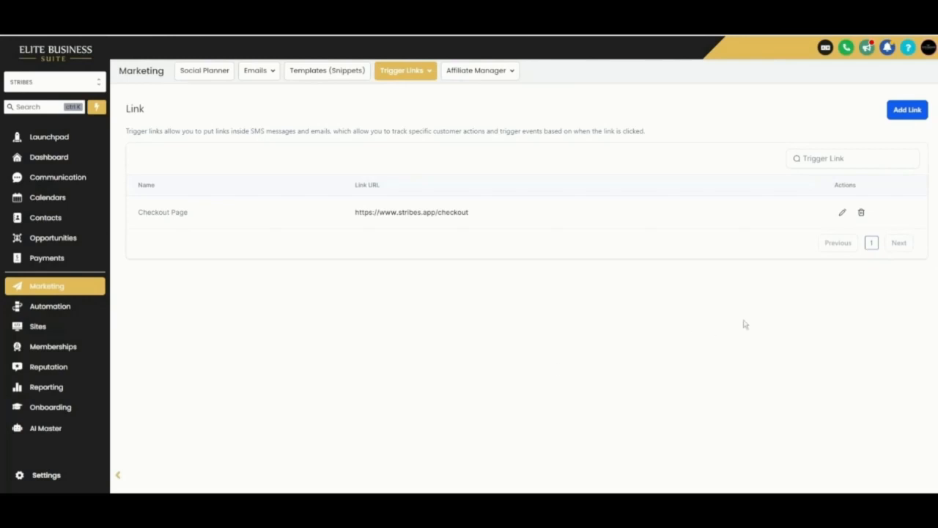
left_click(842, 213)
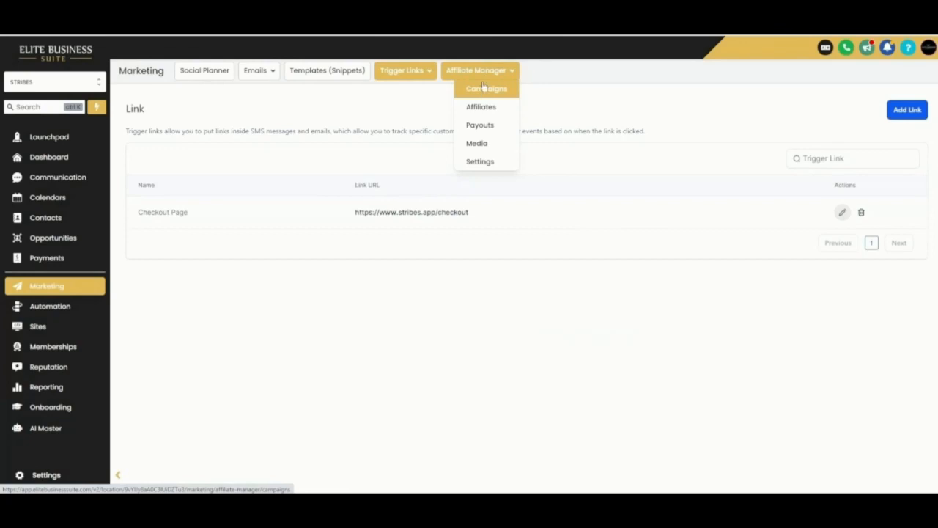
Step: Start a new affiliate campaign and name it Training Course Affiliate Program
left_click(486, 90)
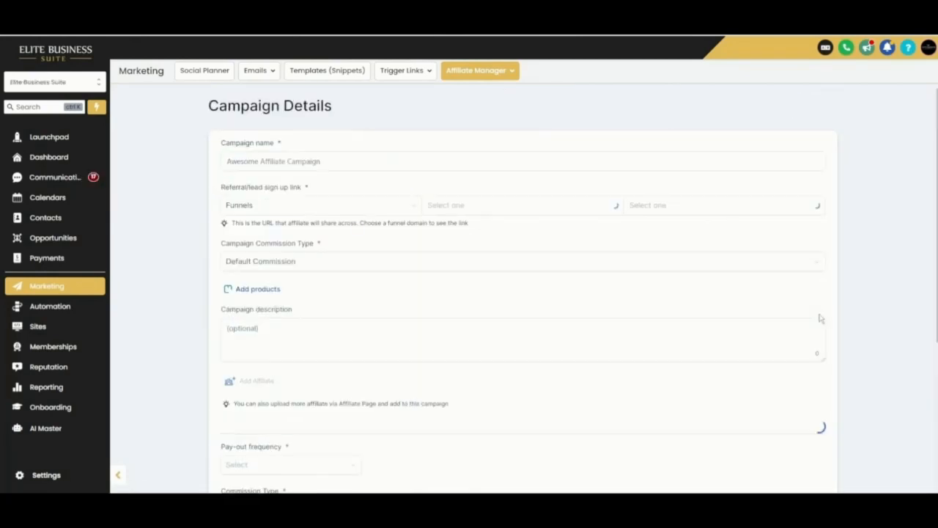
left_click(283, 160)
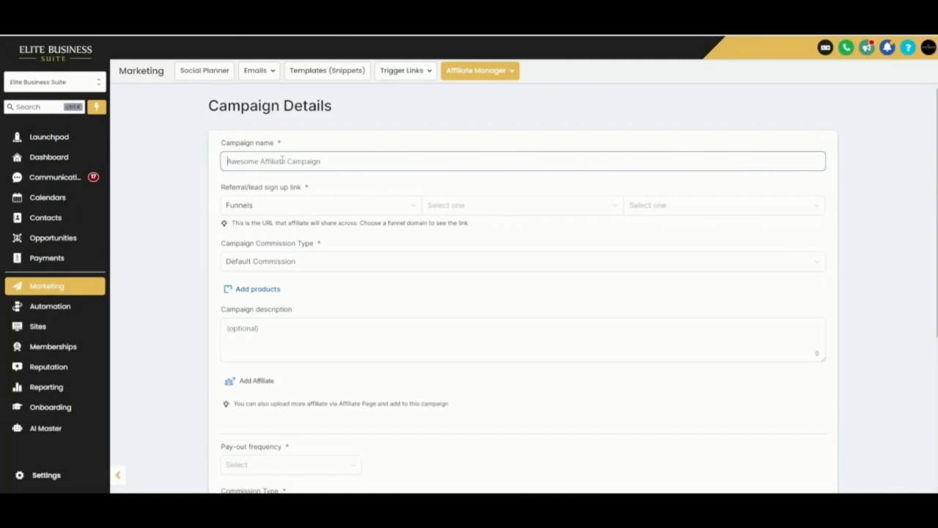
type("Training Course Affiliate Program")
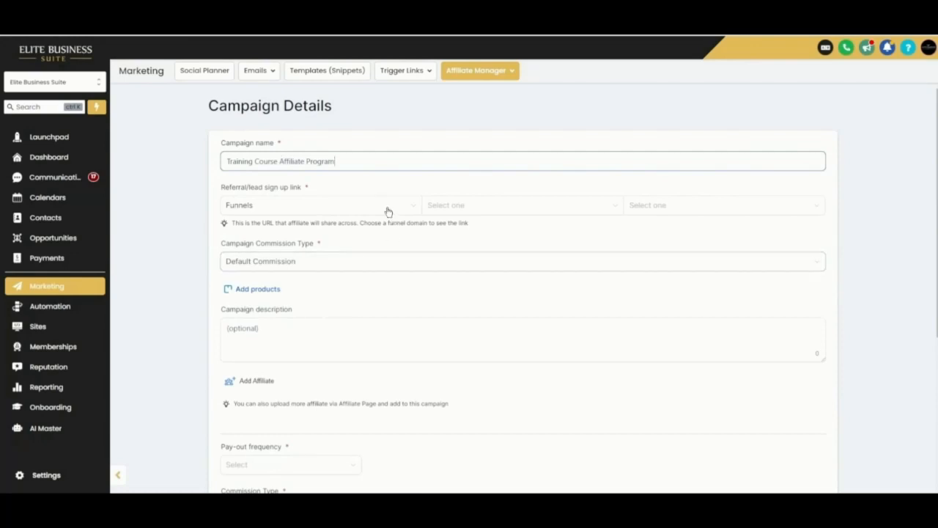
Step: Set the referral sign-up link to the Checkout Themes and Discount Code funnel's Two Step Checkout Theme 1 page, after trying VSL Video Page
left_click(525, 207)
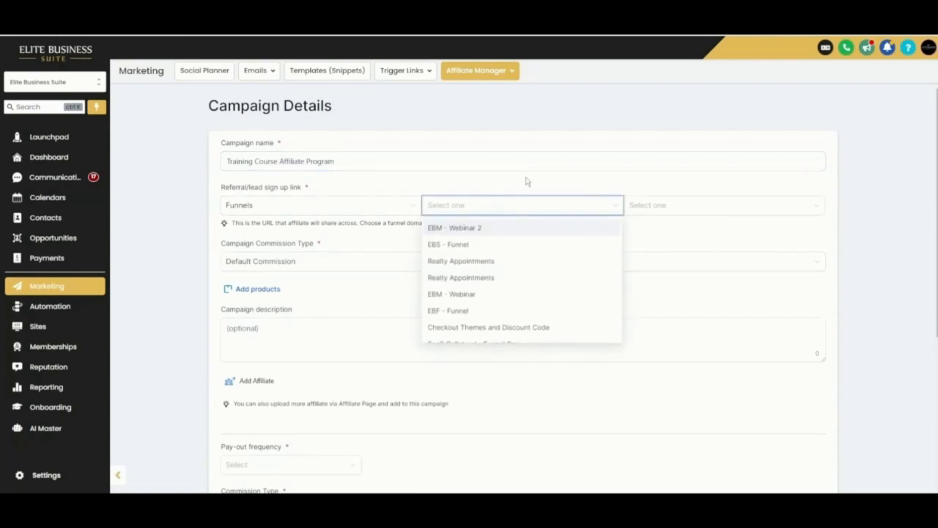
left_click(528, 180)
left_click(587, 212)
scroll(542, 299, "down", 5)
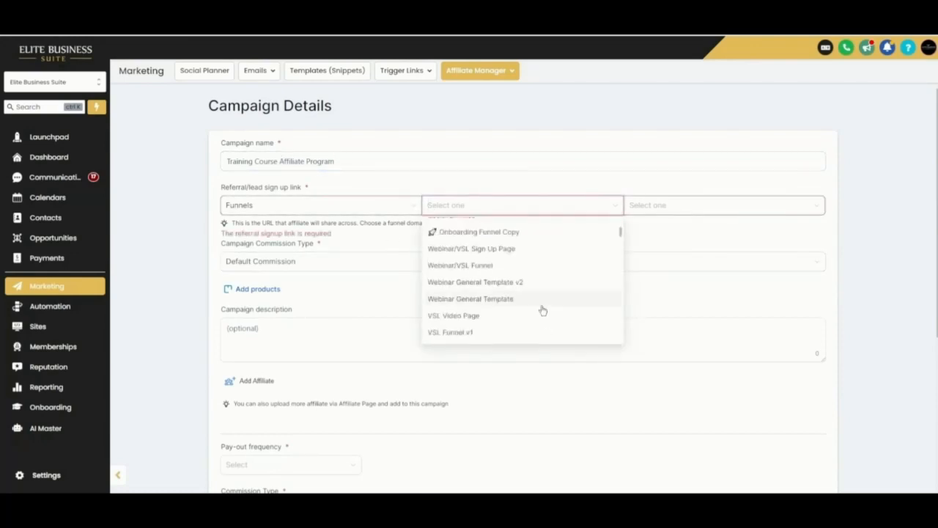
left_click(474, 315)
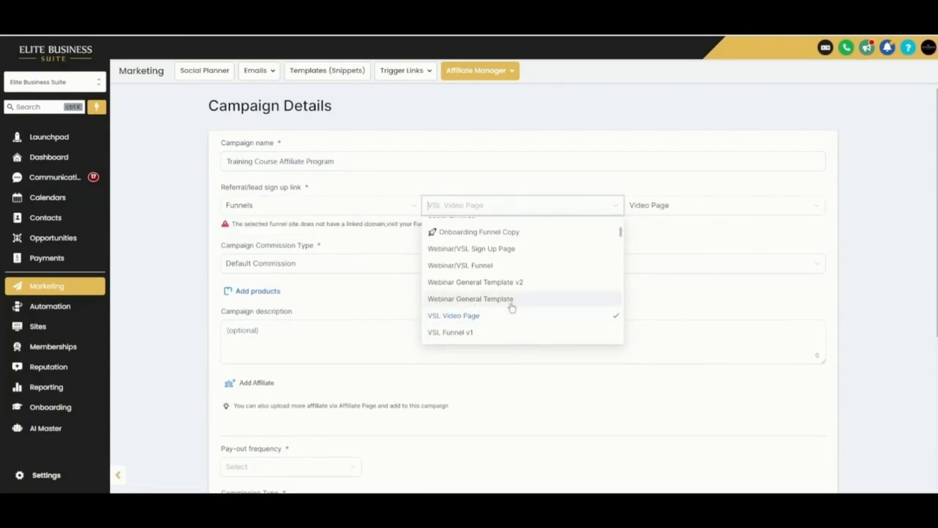
left_click(230, 293)
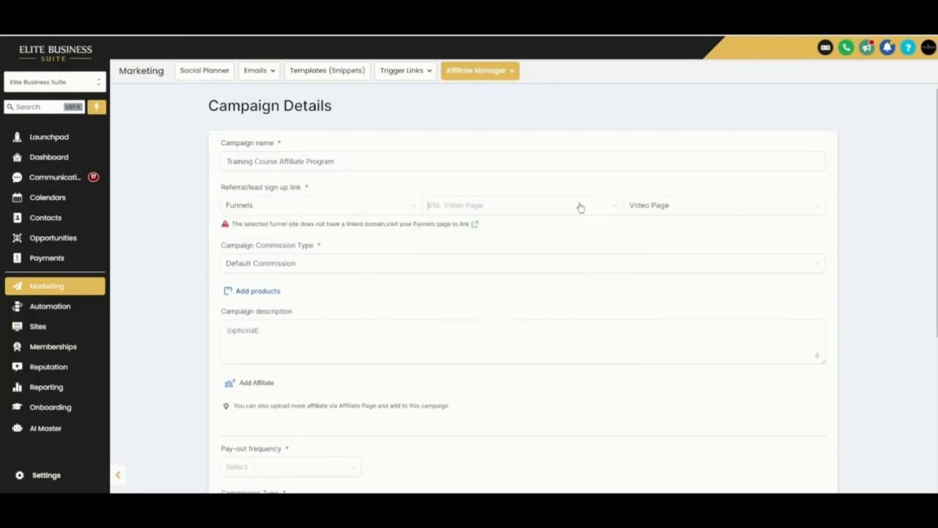
left_click(269, 264)
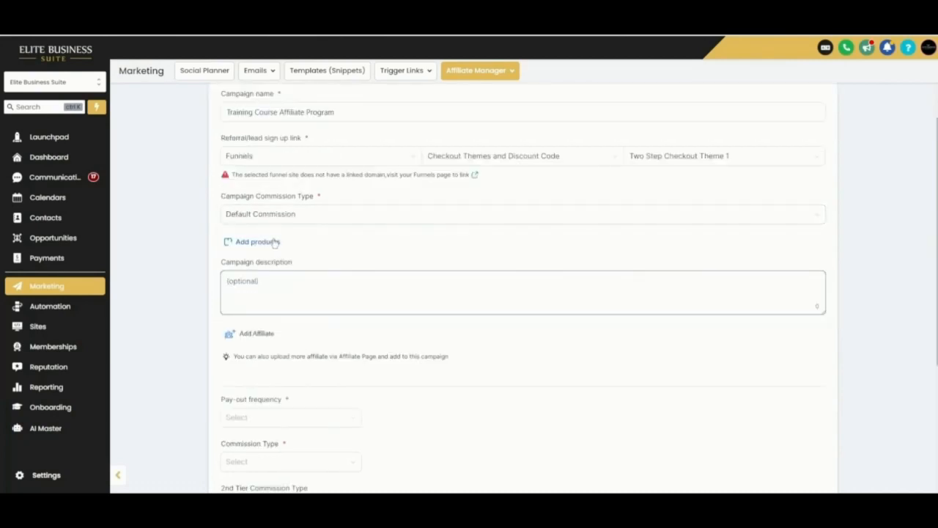
Step: Look at the list of affiliates that can be added to the campaign, then close it without selecting any
scroll(319, 344, "down", 2)
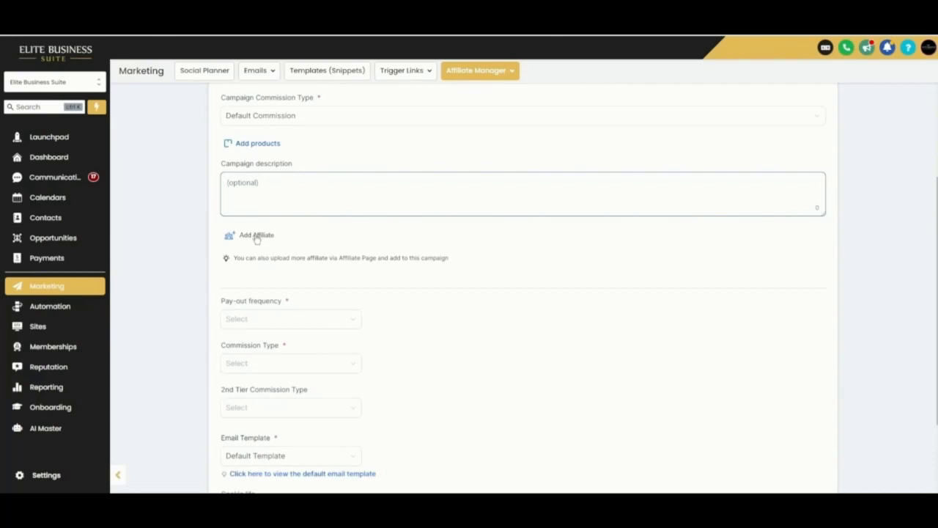
left_click(257, 235)
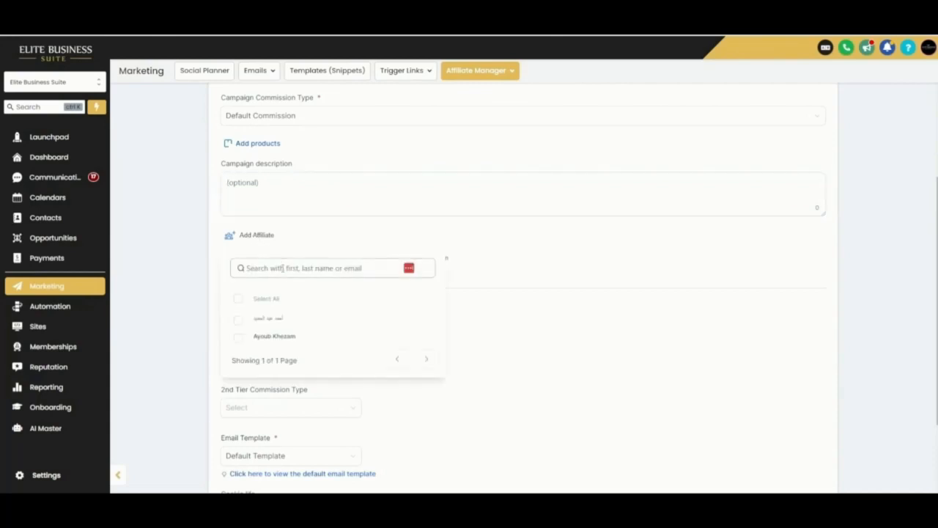
scroll(490, 283, "up", 1)
left_click(491, 283)
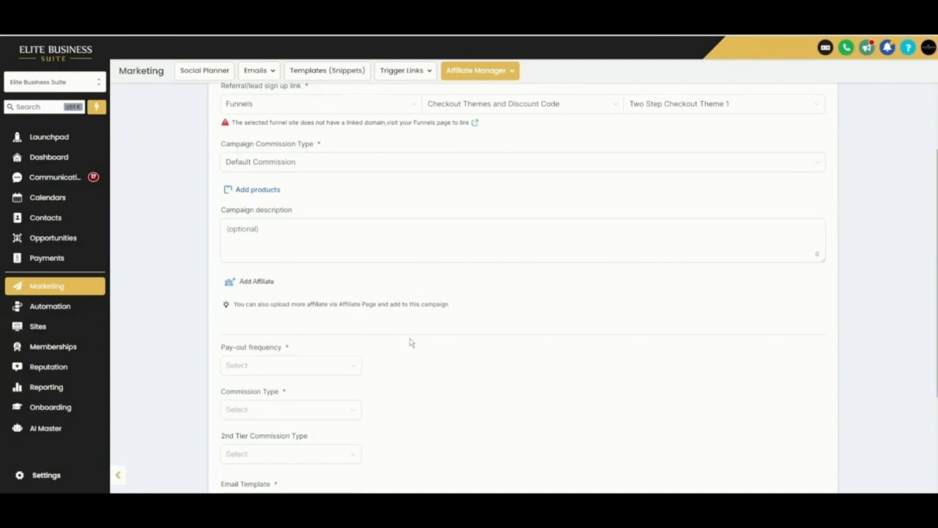
Step: Review the campaign's pay-out frequency options without choosing one
scroll(411, 342, "down", 2)
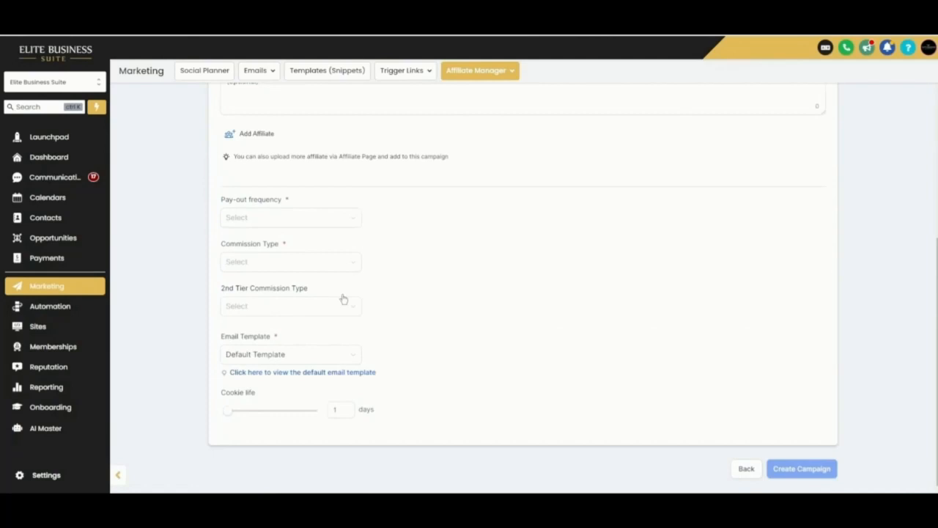
left_click(253, 216)
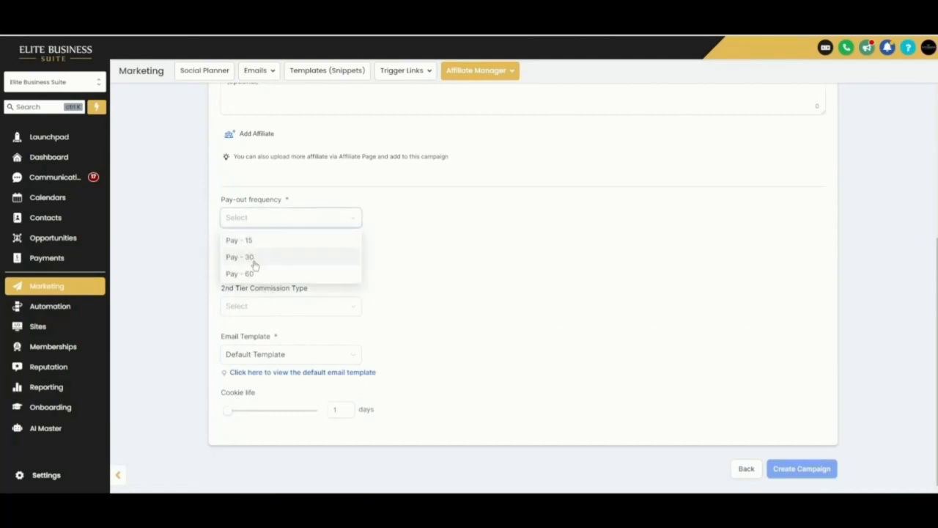
left_click(300, 294)
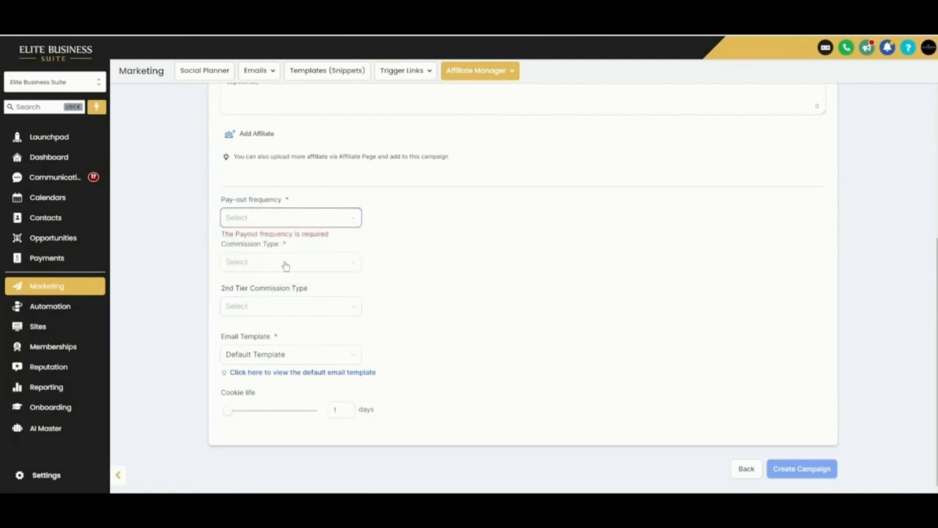
Step: Try Percentage Commission for the campaign, then set the commission type to Flat Commission
left_click(285, 262)
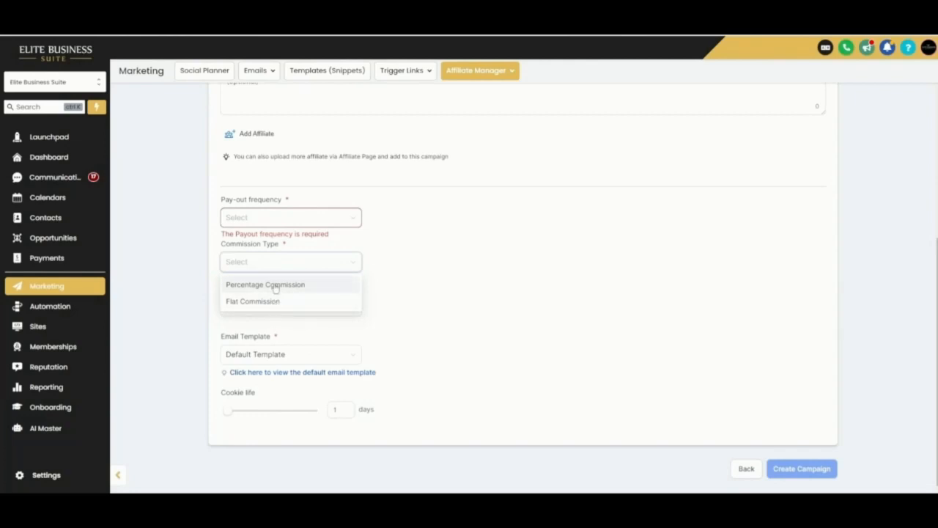
left_click(272, 286)
left_click_drag(388, 262, 372, 264)
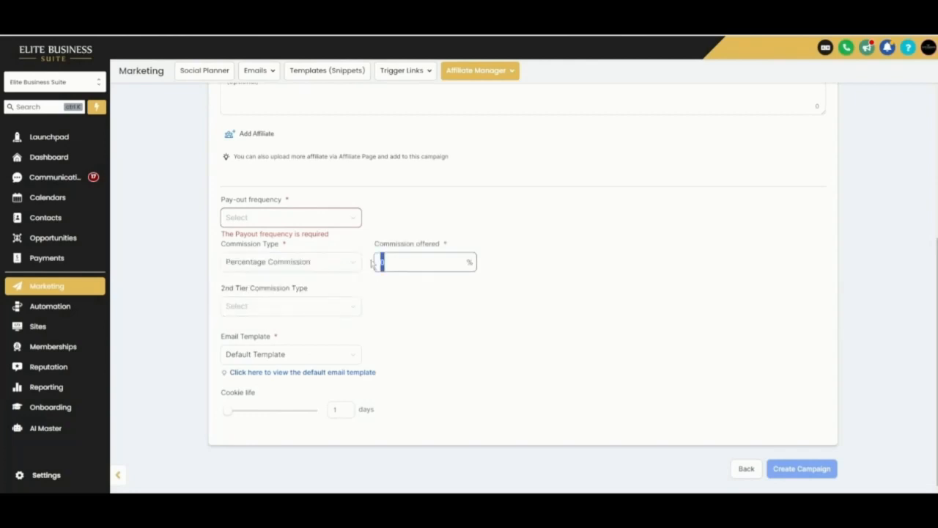
left_click(306, 264)
left_click(281, 300)
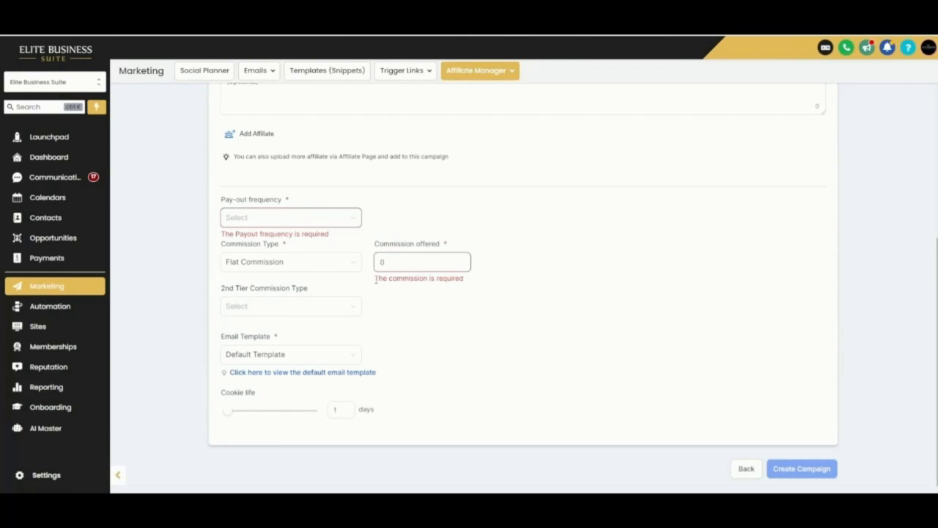
Step: Review the campaign's 2nd tier commission types, email template choices and cookie life setting without changing them
left_click(349, 306)
left_click(484, 399)
left_click(266, 356)
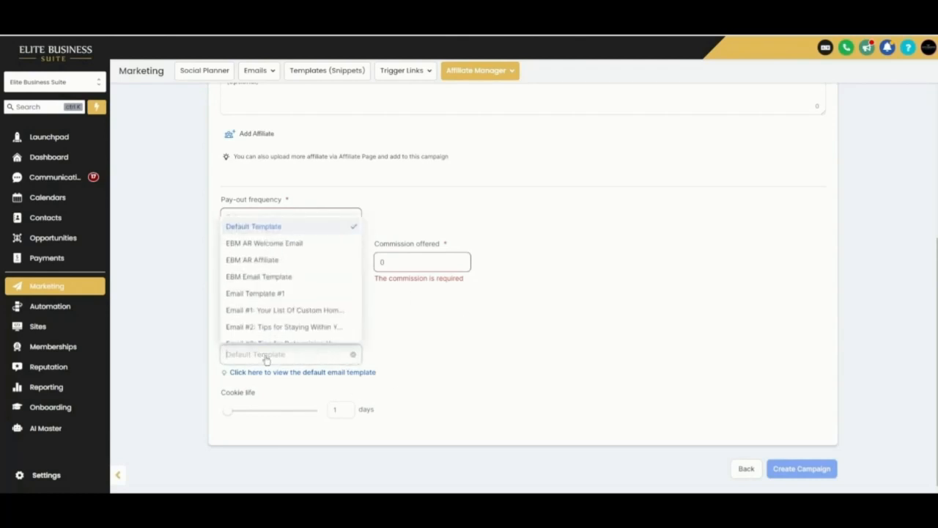
left_click(439, 363)
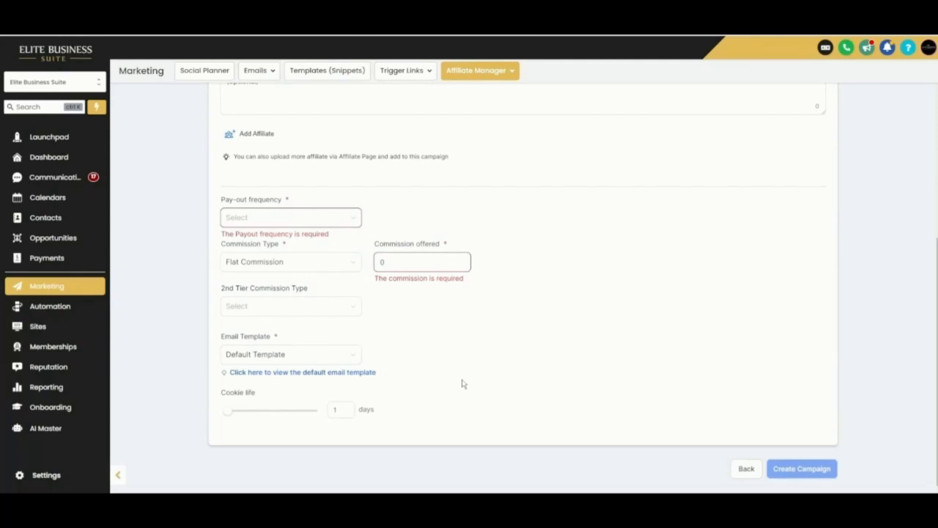
left_click(230, 412)
mouse_move(231, 415)
left_mouse_down()
mouse_move(251, 416)
mouse_move(238, 414)
left_mouse_up()
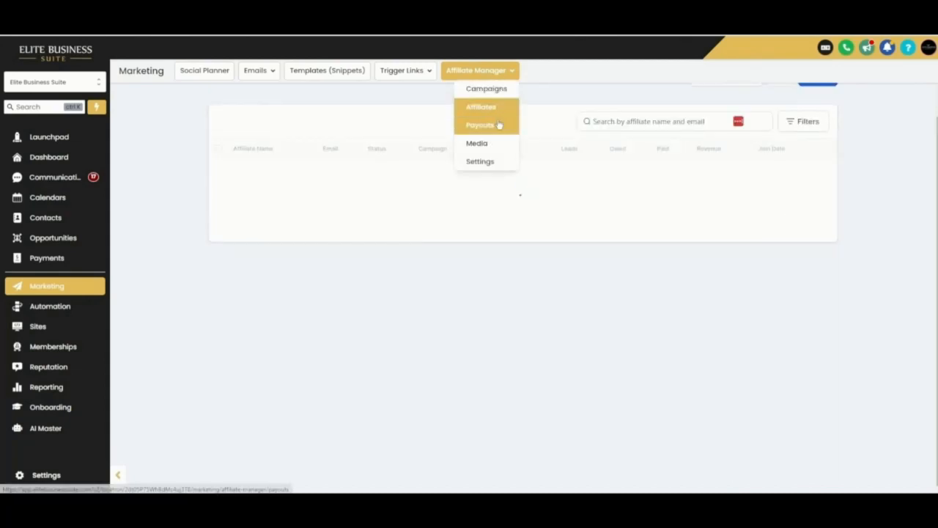
Step: Look at the affiliate list and the form for adding a new affiliate, then cancel the form
scroll(860, 230, "up", 1)
left_click(825, 114)
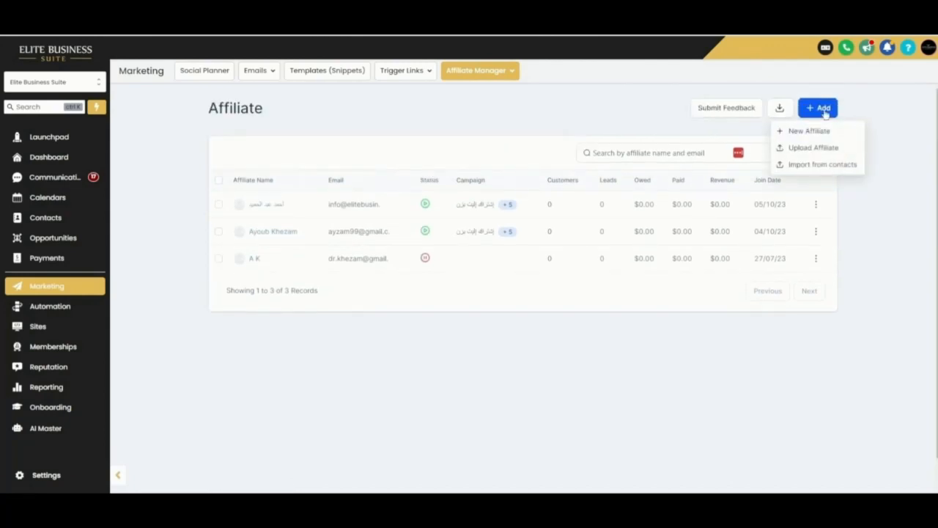
left_click(813, 131)
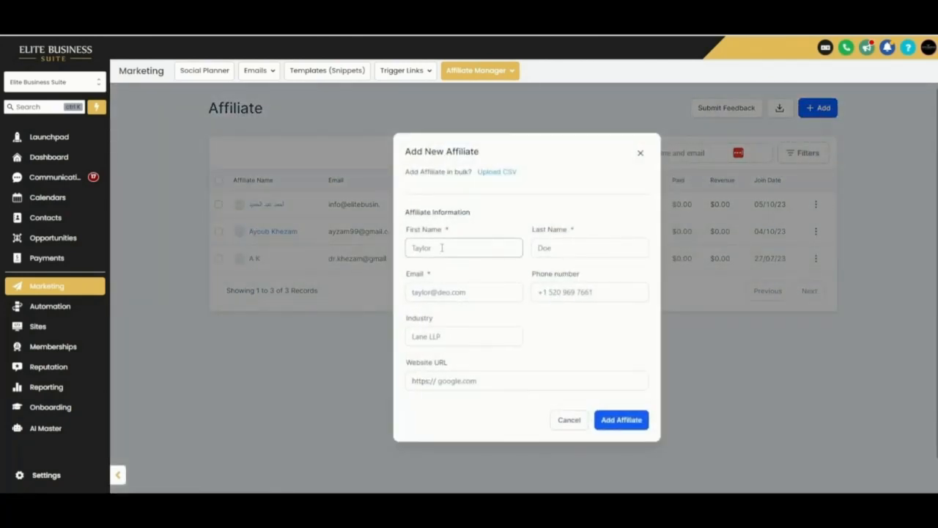
left_click(570, 420)
Step: View the affiliate payouts and media pages, checking the media file library without uploading anything
mouse_move(506, 73)
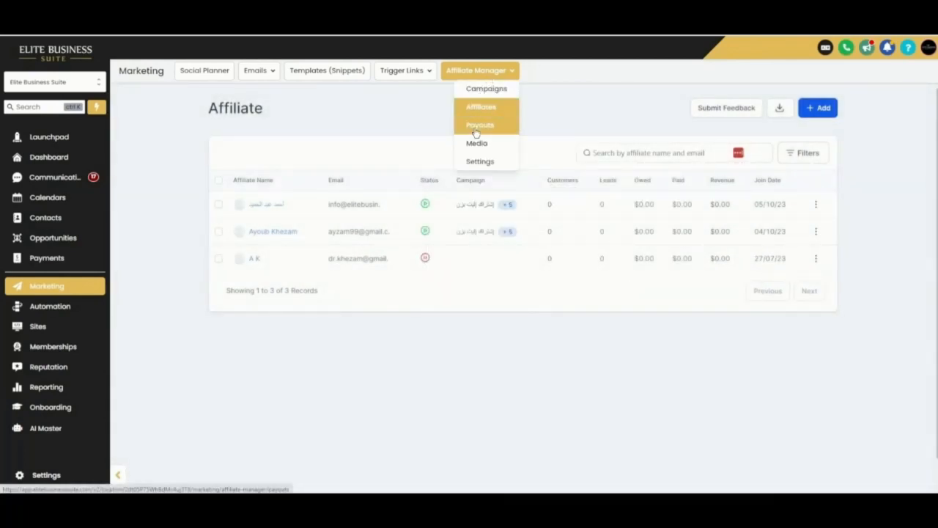
left_click(476, 126)
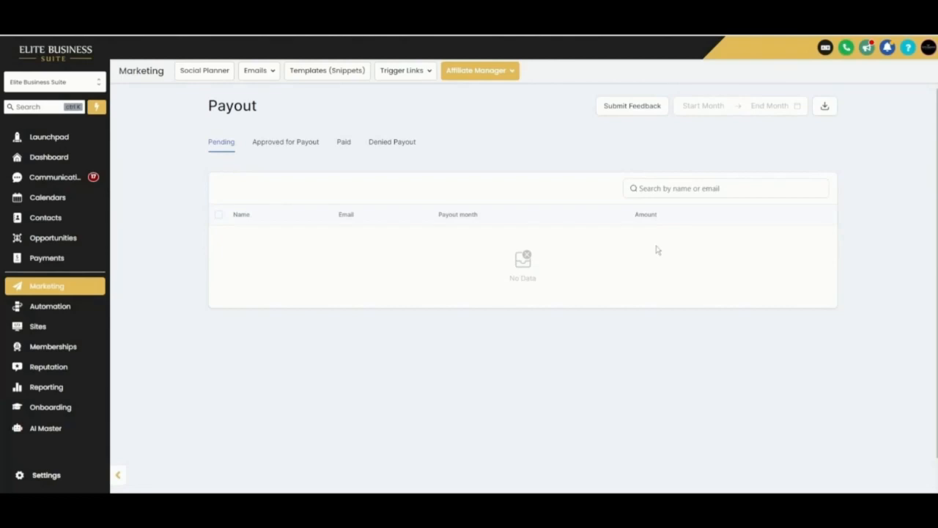
left_click(488, 71)
left_click(468, 163)
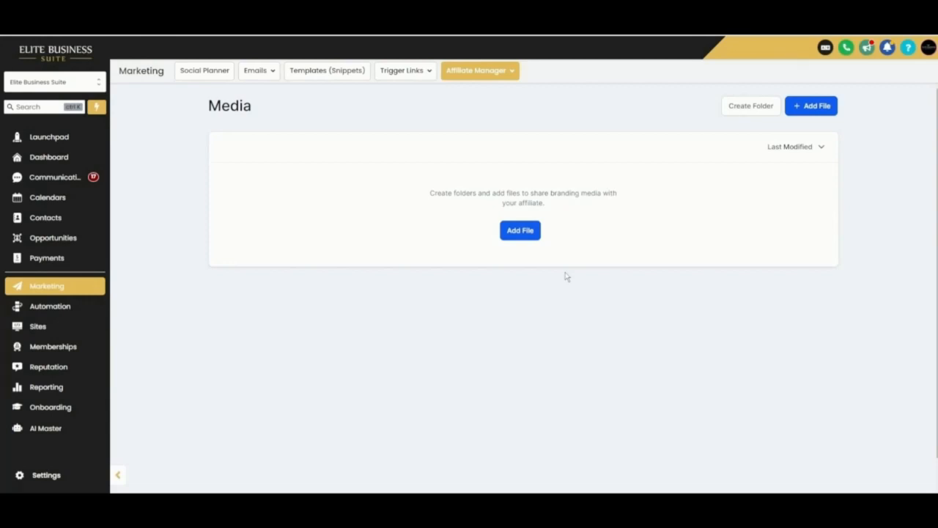
left_click(824, 111)
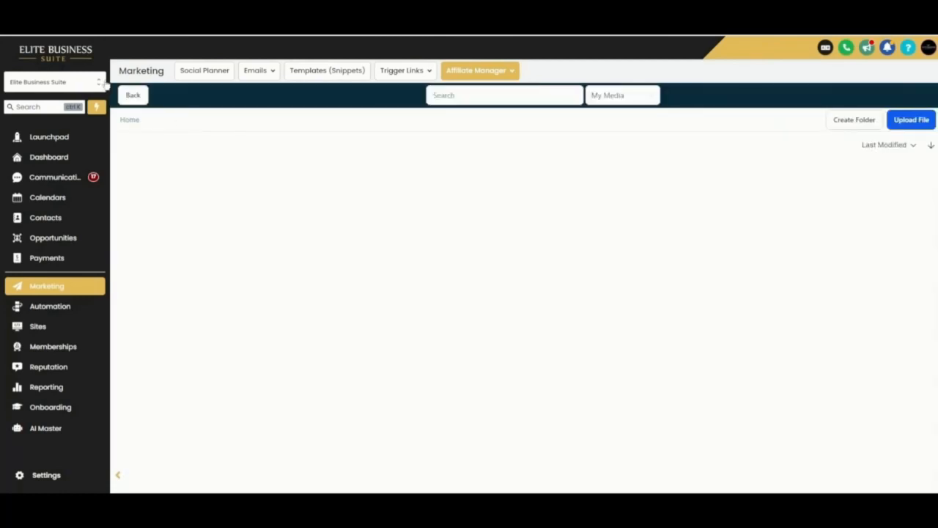
left_click(132, 98)
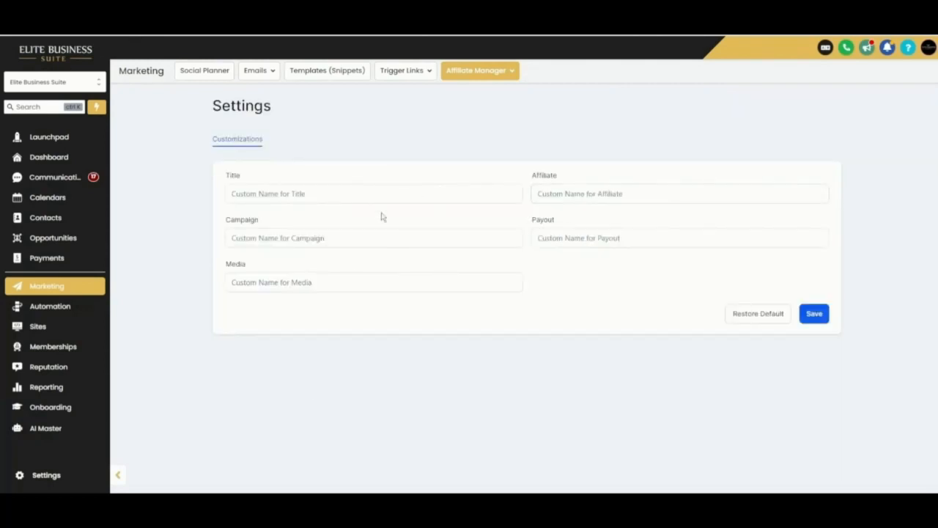
Step: In the affiliate manager's customization settings, enter Affiliate Links as the custom name for Campaign and Advertising Material for Media
left_click(477, 194)
left_click(499, 285)
left_click(603, 231)
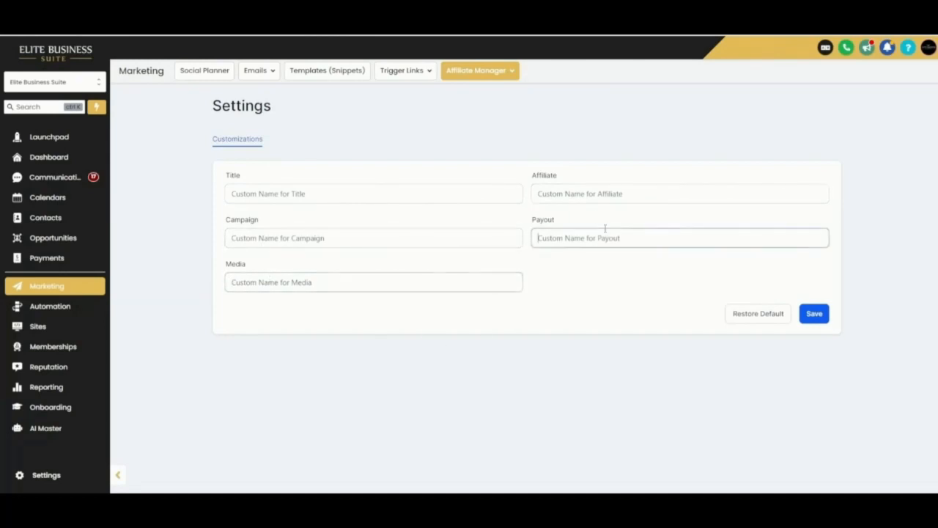
left_click(469, 241)
type("Job")
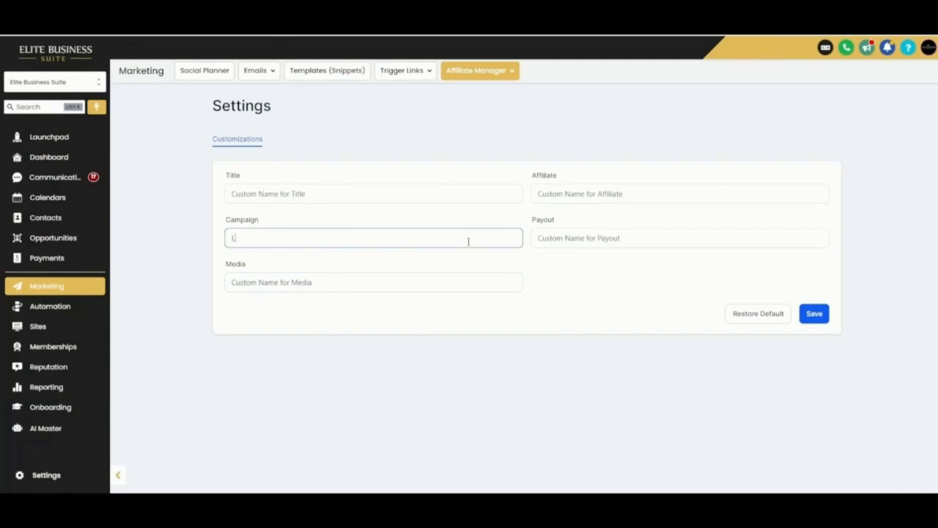
key("BackSpace")
key("BackSpace")
key("BackSpace")
type("Affiliate Links")
key("Tab")
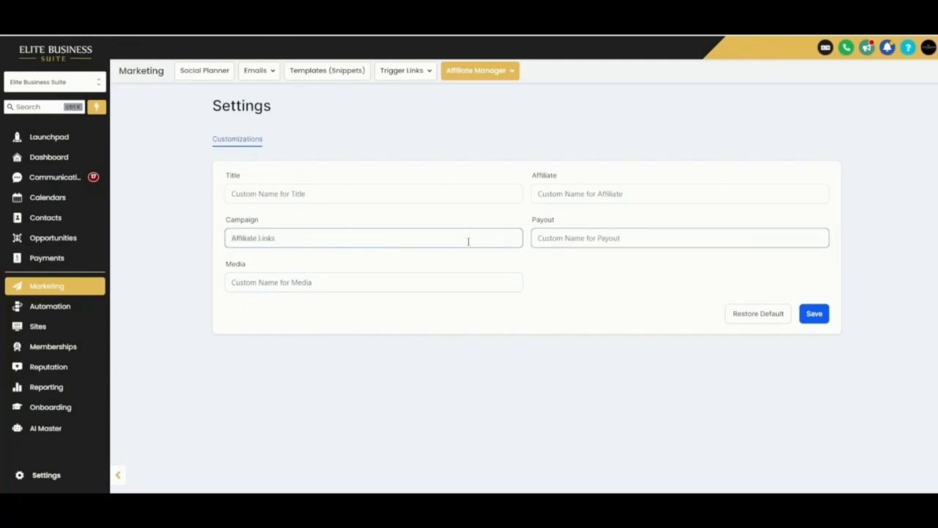
key("Tab")
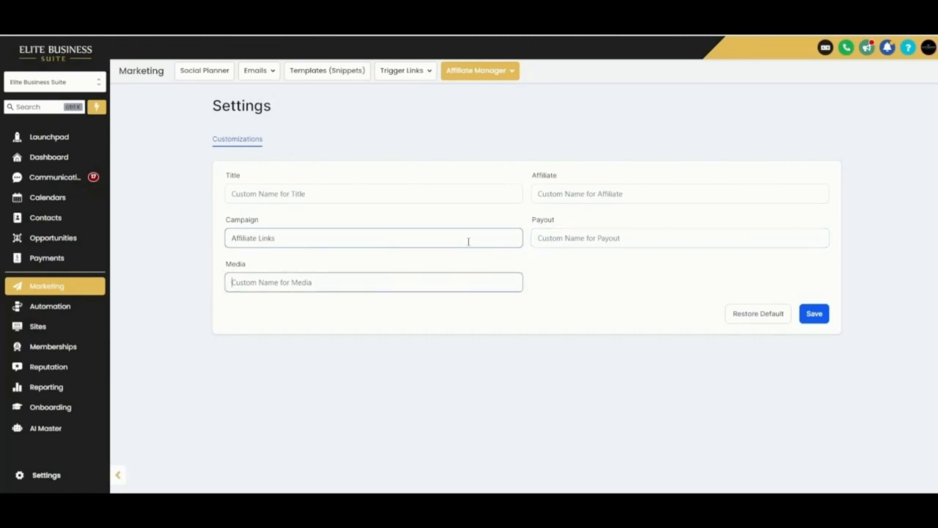
type("Advertising Material")
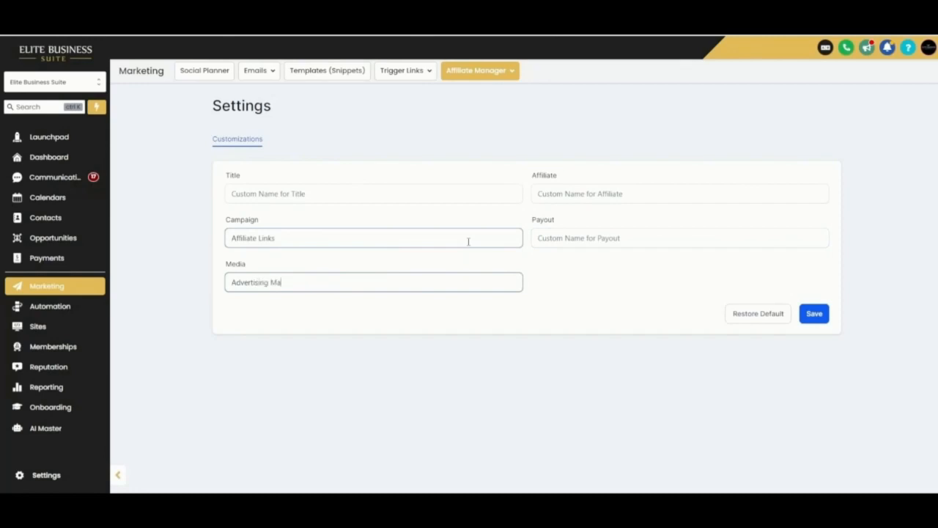
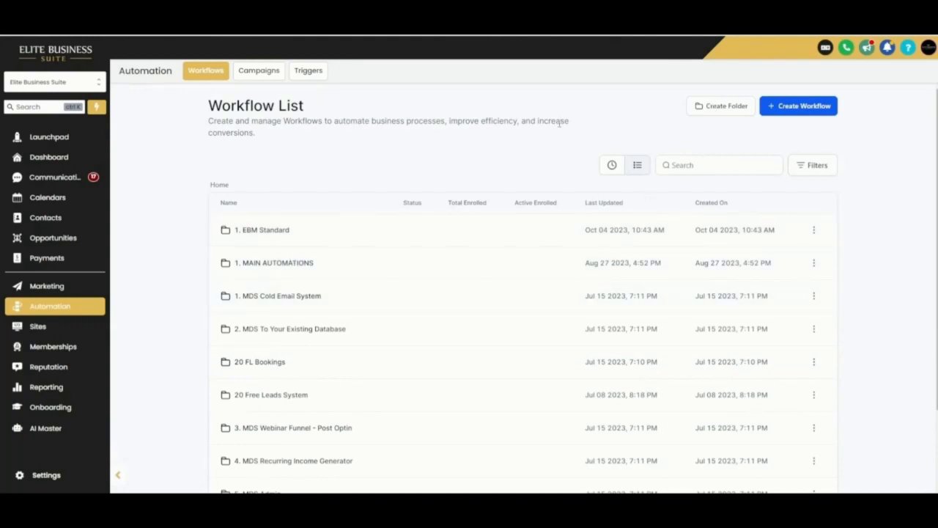
Step: Create a new automation workflow from scratch after browsing the available recipe templates
left_click(803, 107)
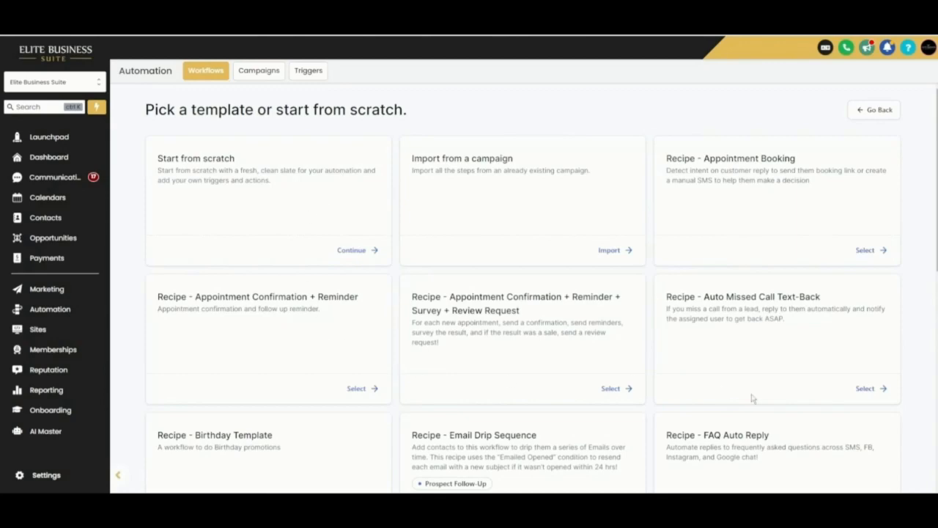
scroll(754, 398, "down", 3)
scroll(752, 398, "down", 3)
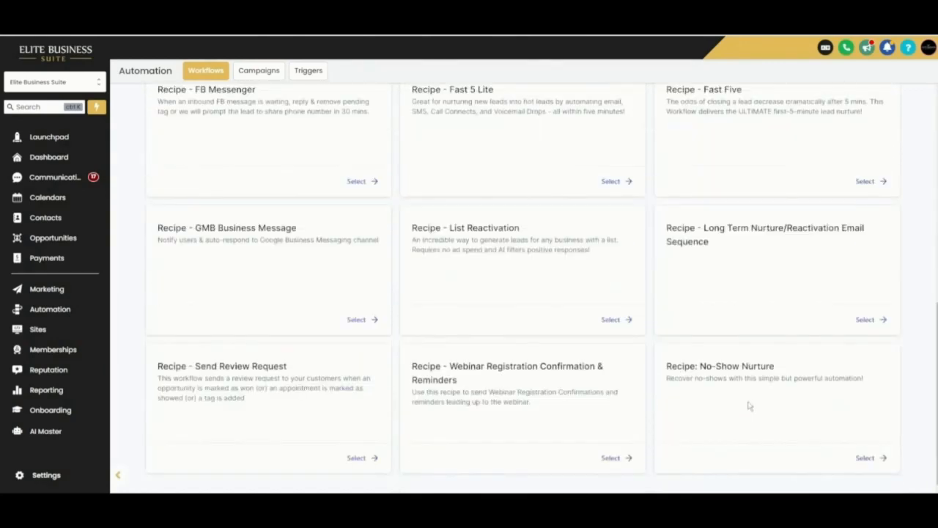
scroll(705, 387, "up", 6)
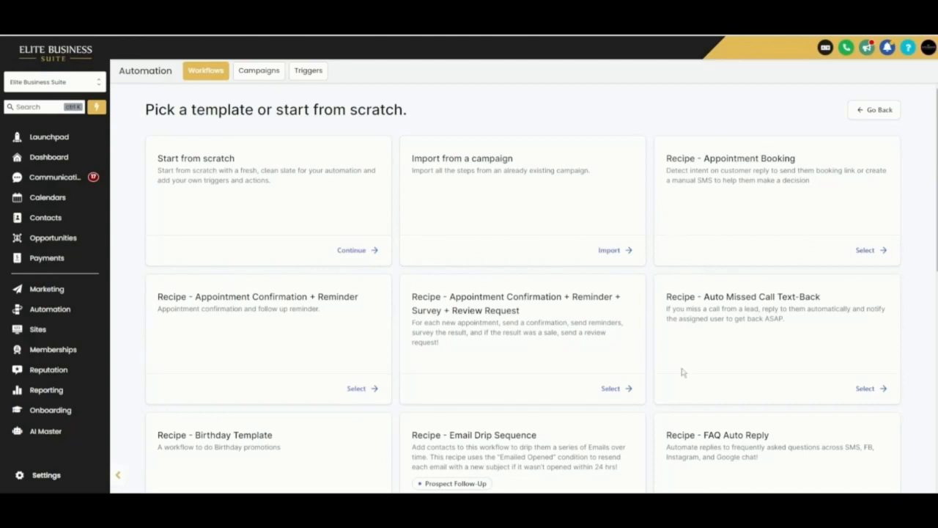
left_click(374, 251)
left_click_drag(565, 235, 583, 328)
left_click_drag(576, 383, 585, 319)
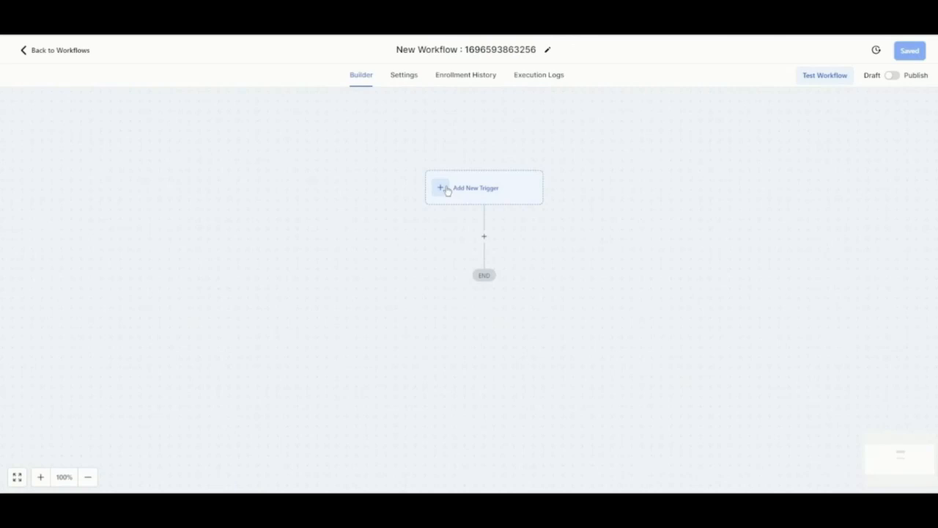
Step: Choose Form Submitted as a new trigger for the workflow after browsing the contact and event triggers
left_click(446, 190)
scroll(814, 293, "down", 1)
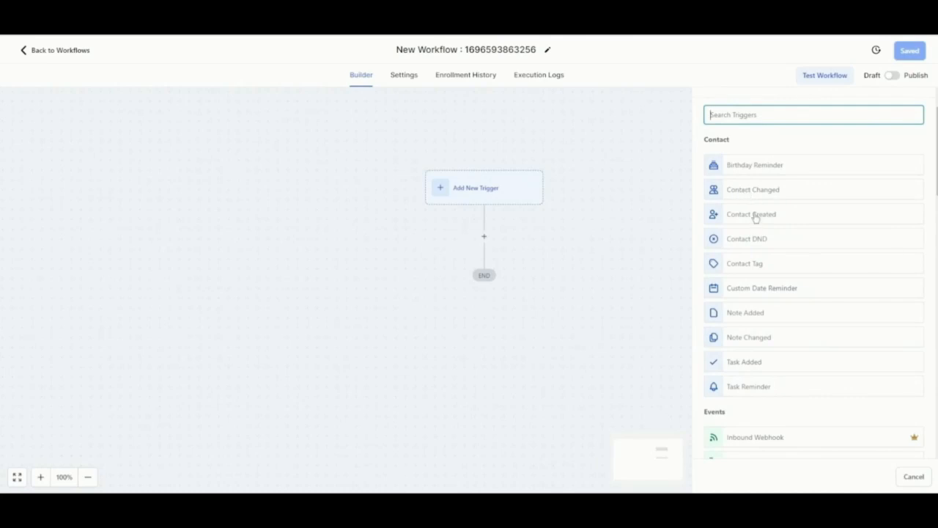
scroll(754, 217, "down", 5)
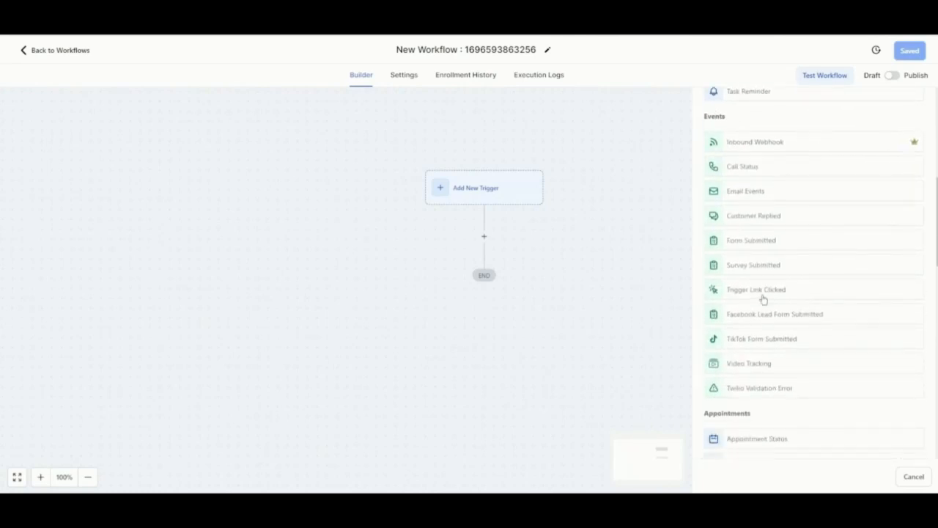
scroll(764, 297, "up", 1)
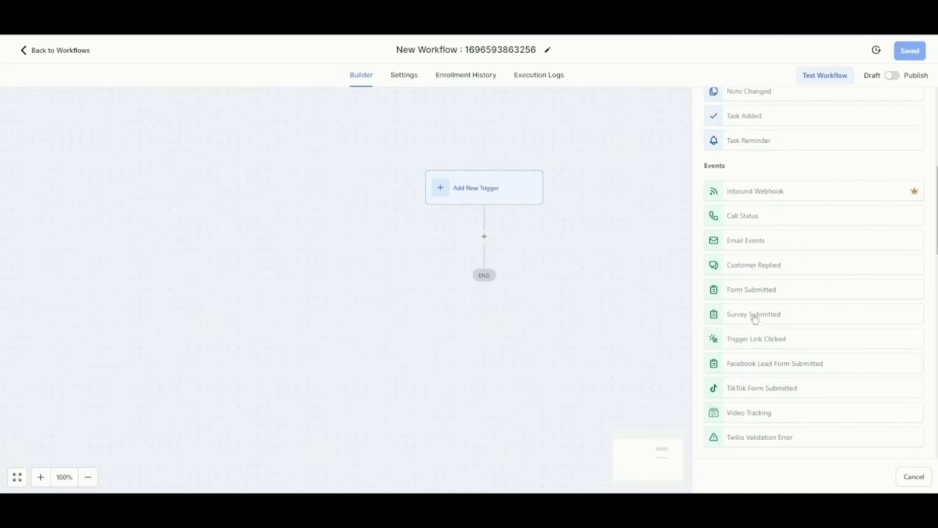
left_click(753, 295)
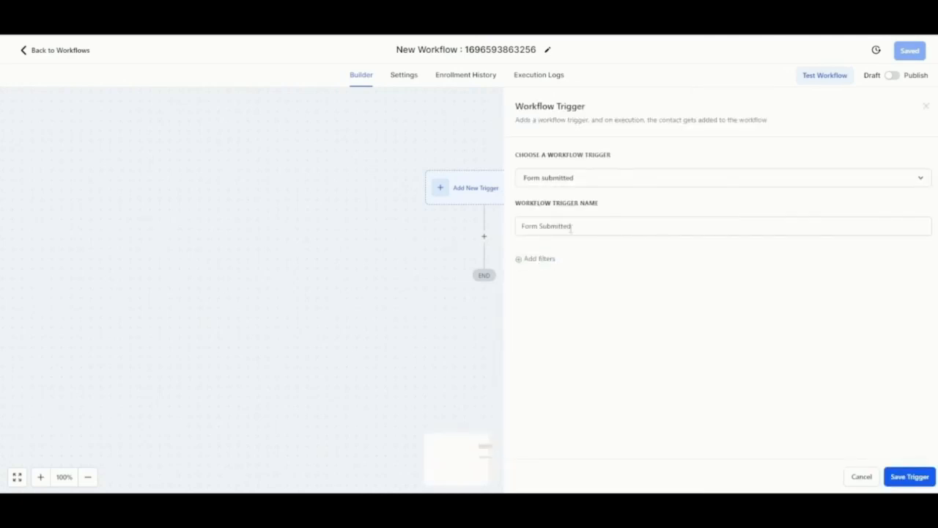
Step: Filter the Form Submitted trigger so the form is Basic Contact Form, and save the trigger
left_click(546, 260)
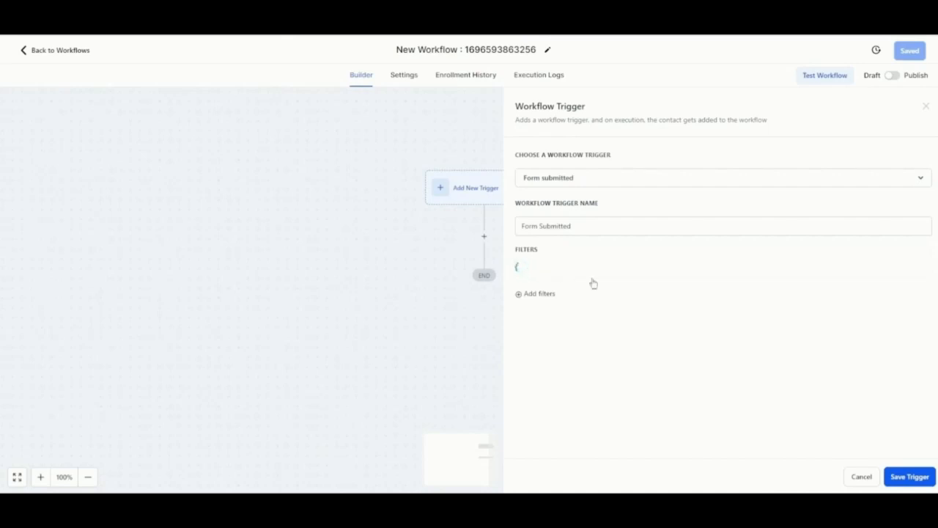
left_click(617, 277)
left_click(590, 338)
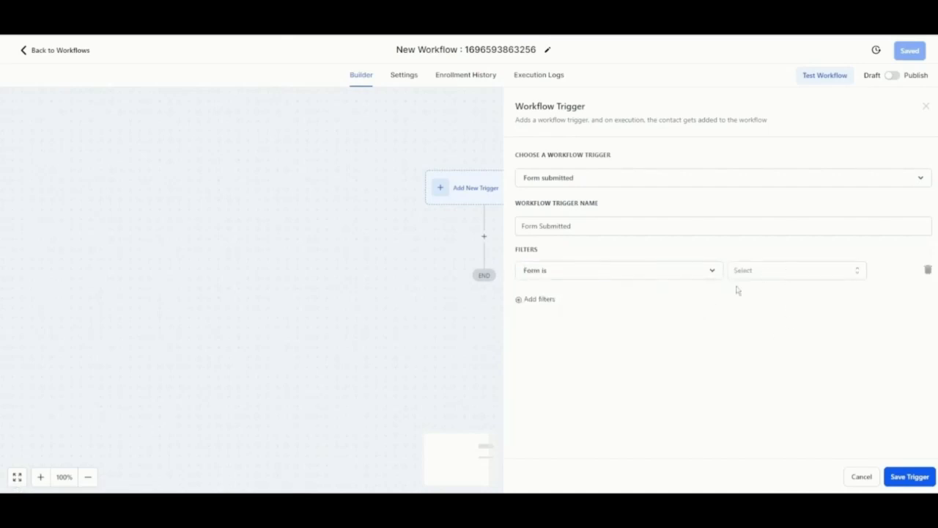
left_click(776, 275)
type("car")
double_click(776, 297)
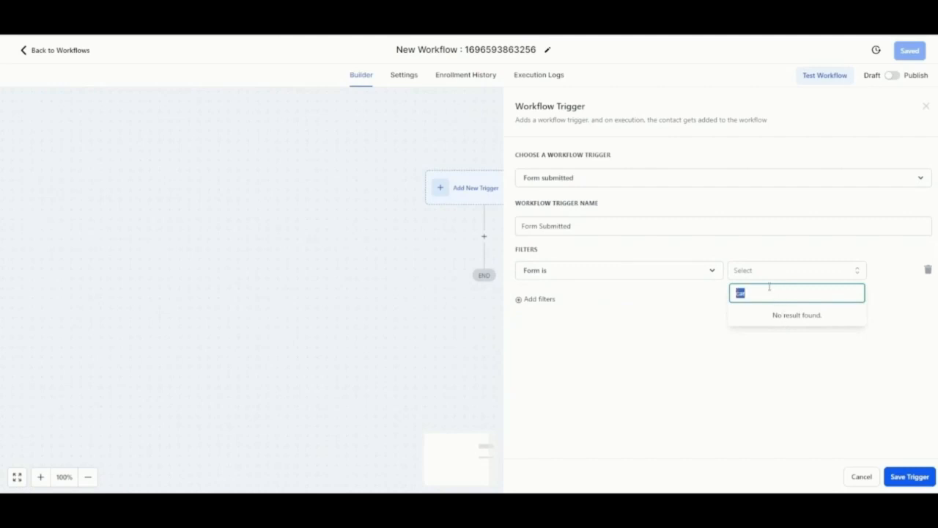
type("bas")
left_click(768, 315)
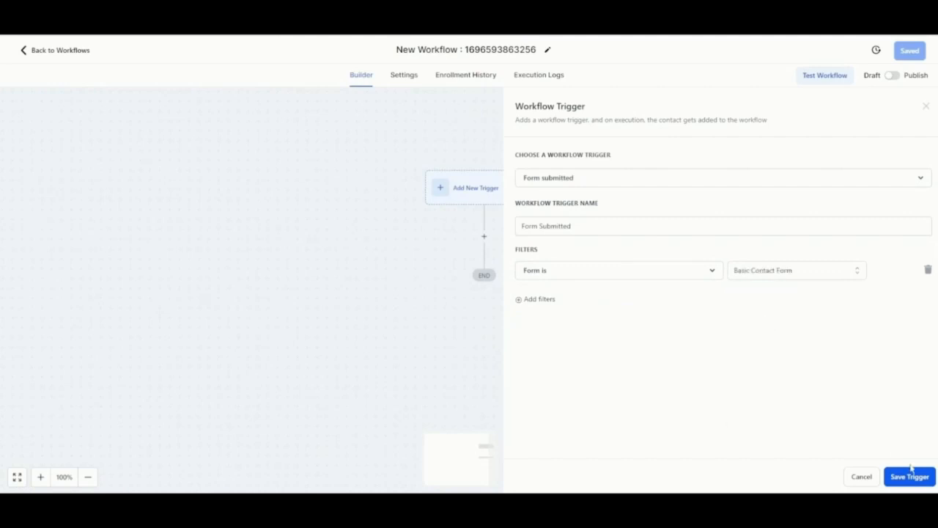
left_click(909, 476)
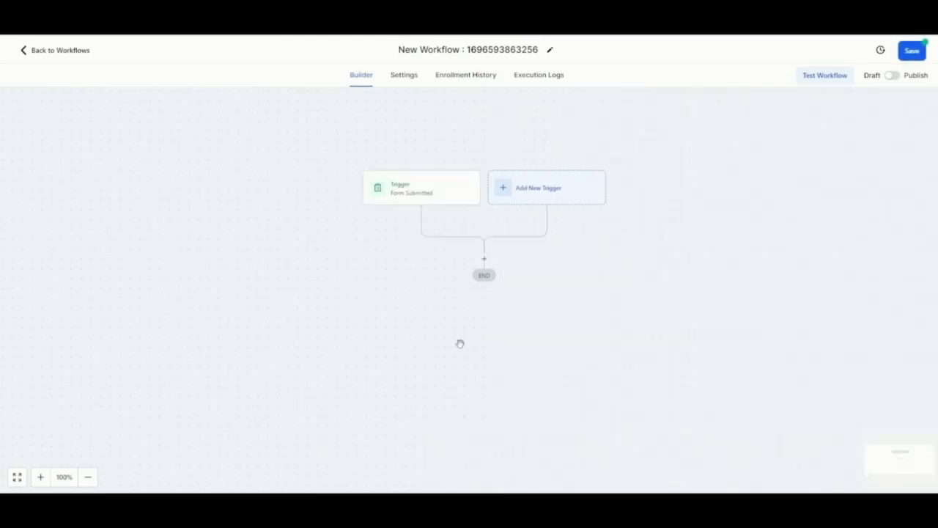
Step: Choose Video Tracking as a second trigger for the workflow
left_click(546, 192)
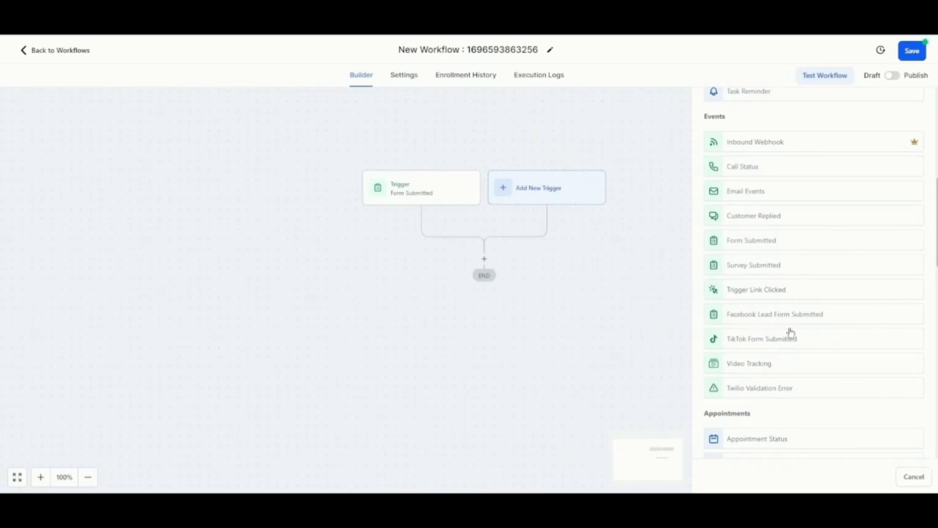
scroll(757, 343, "down", 3)
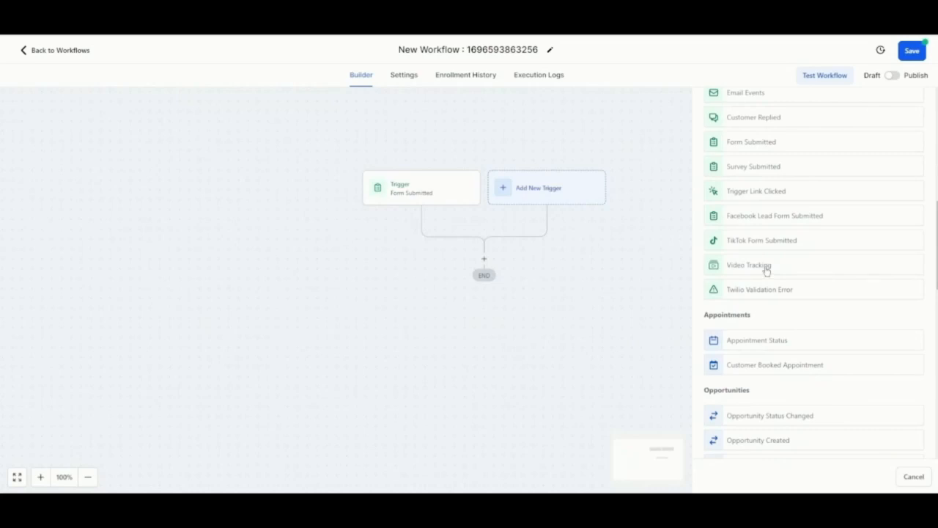
left_click(766, 270)
Step: Filter the Video Tracking trigger so the video duration (%) is greater than 10, and save the trigger
left_click(533, 271)
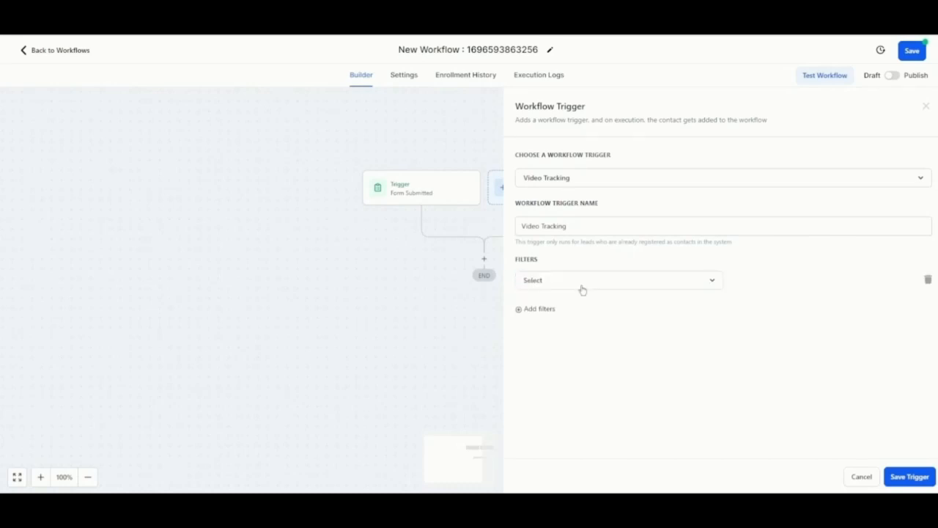
left_click(581, 288)
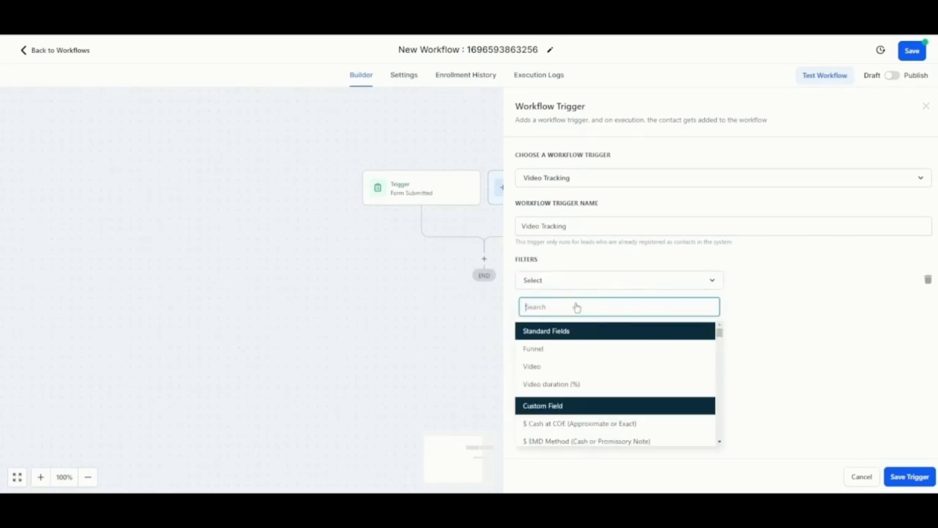
left_click(570, 385)
left_click(794, 285)
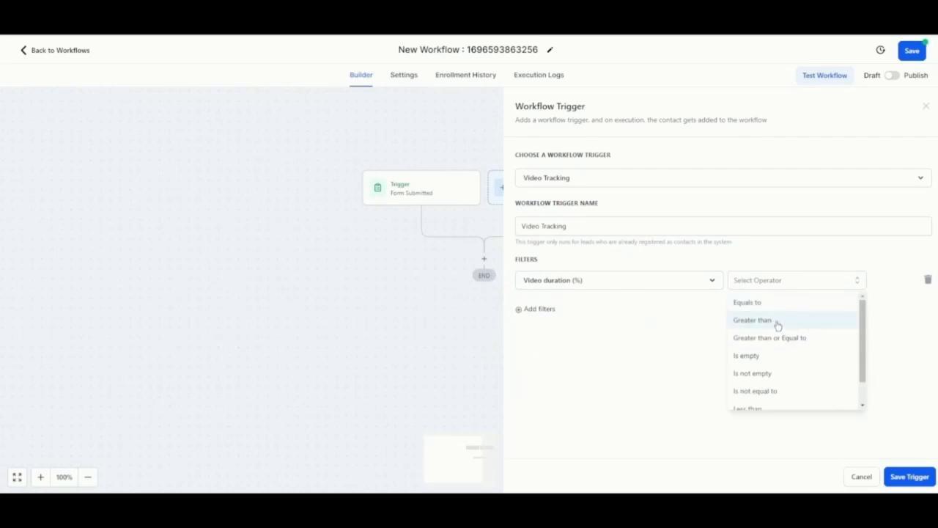
left_click(777, 322)
left_click(783, 279)
type("10")
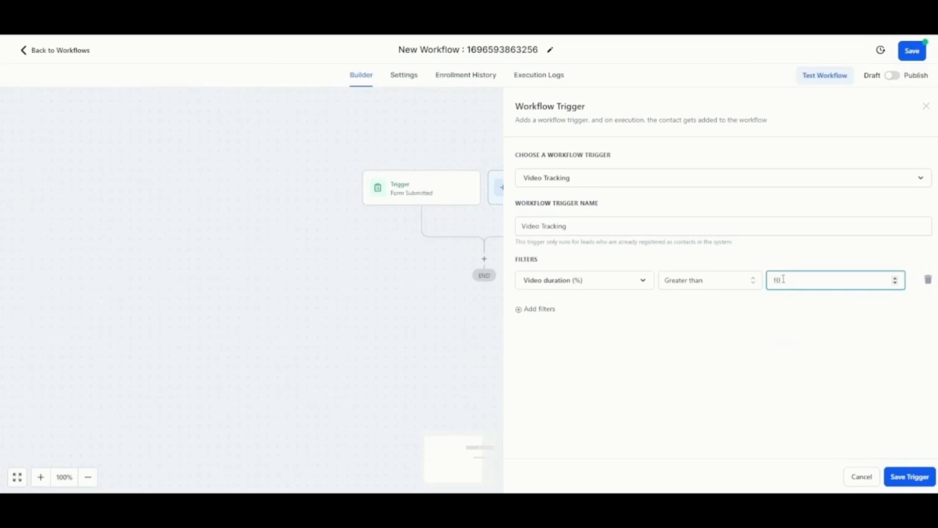
key("Return")
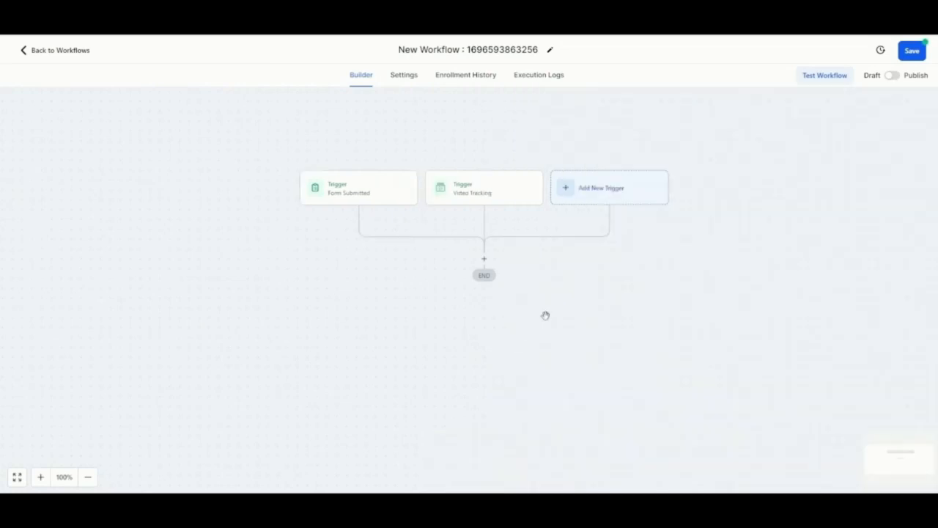
Step: Examine the event, appointment, opportunity, affiliate, membership, payment and Shopify options available for a third trigger
left_click(617, 190)
scroll(798, 409, "down", 5)
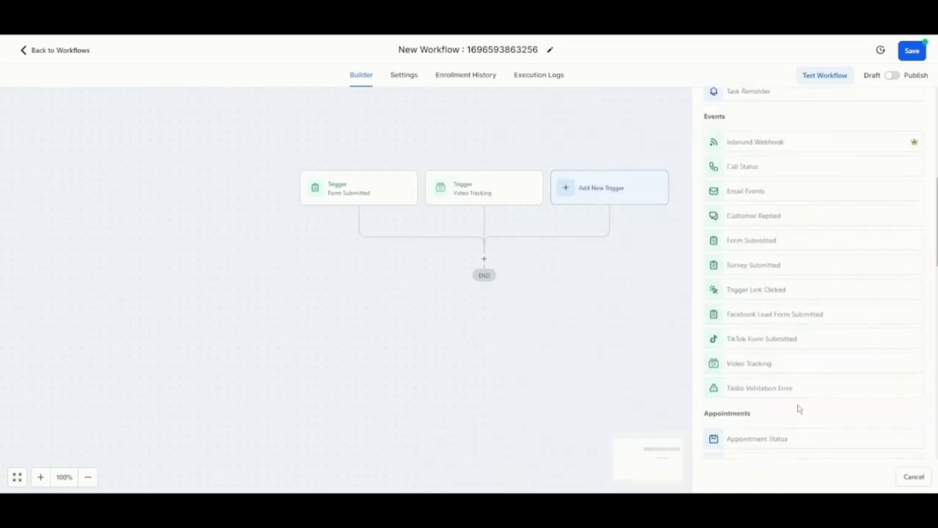
scroll(798, 409, "down", 6)
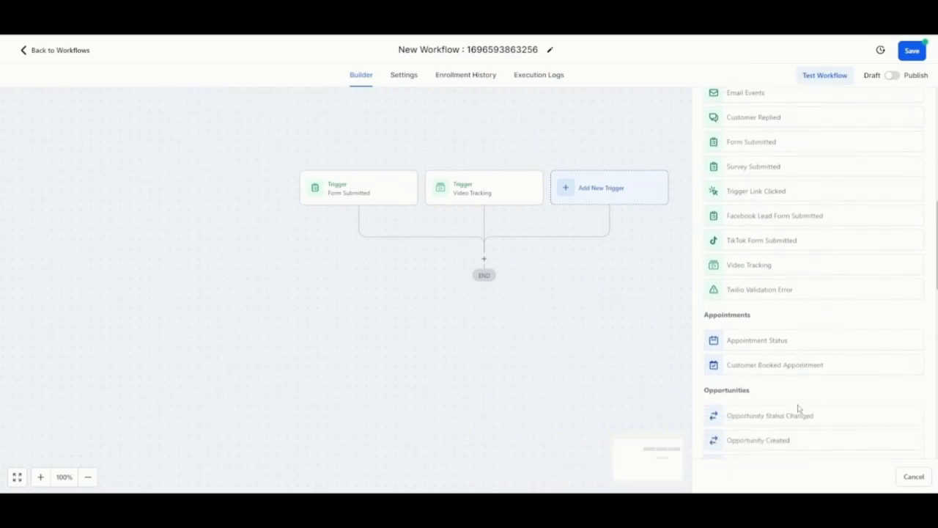
scroll(806, 415, "up", 4)
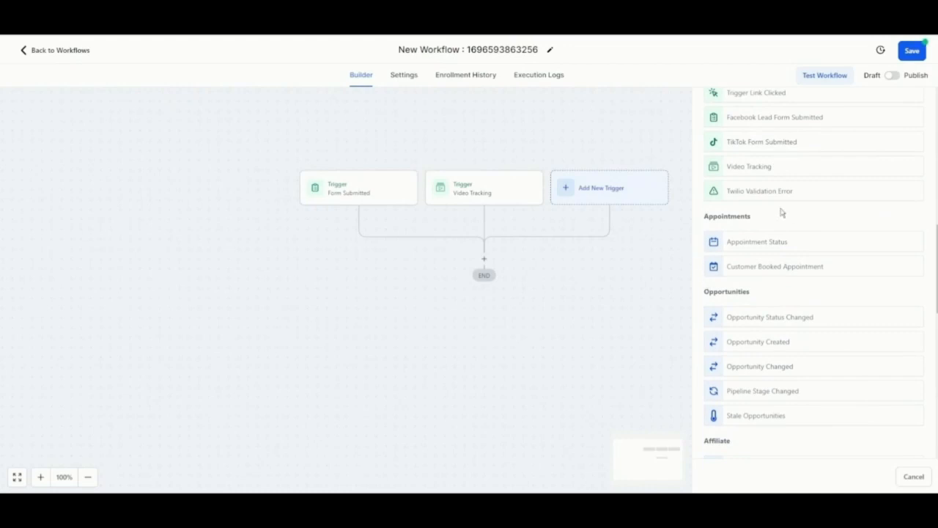
scroll(760, 314, "down", 2)
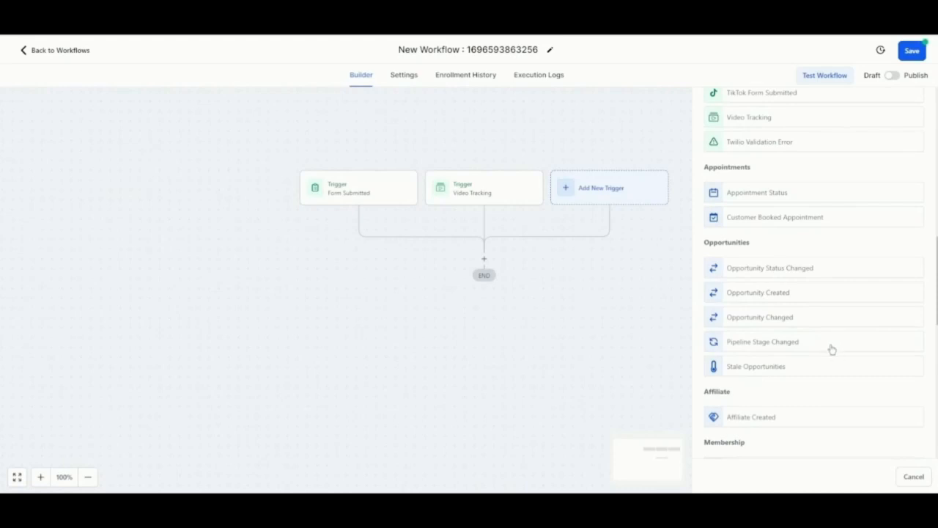
scroll(831, 349, "down", 4)
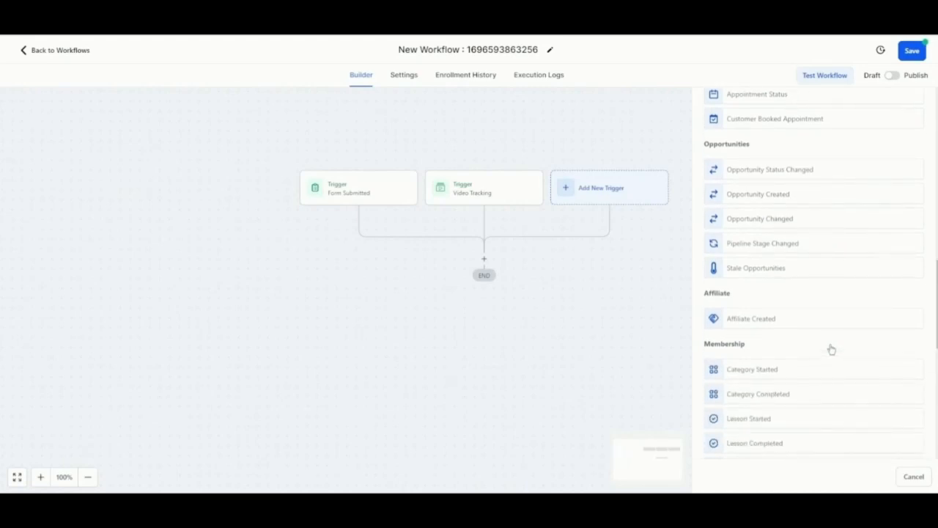
scroll(831, 348, "down", 2)
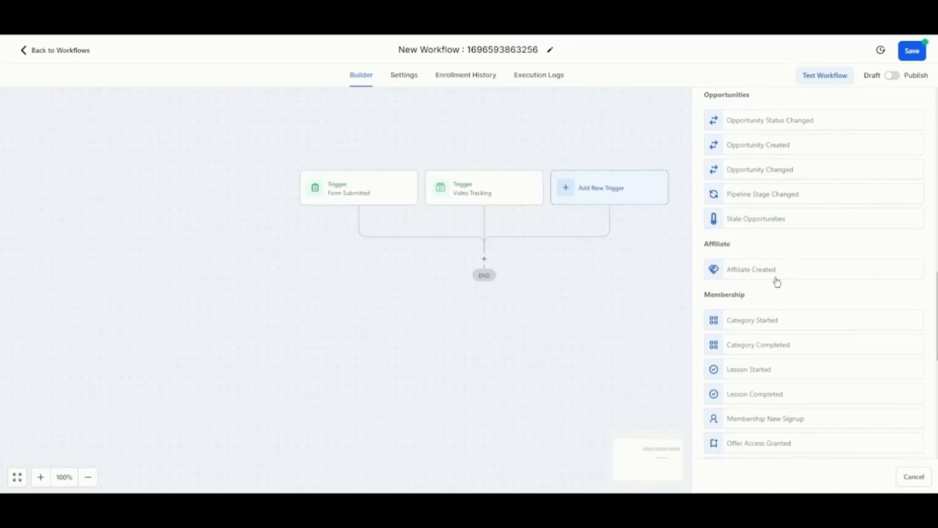
scroll(785, 300, "down", 6)
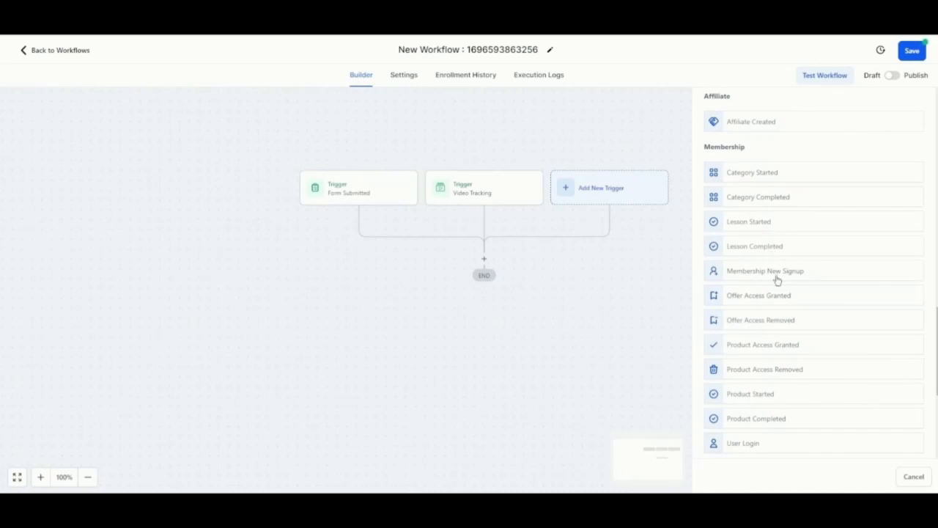
scroll(777, 280, "down", 2)
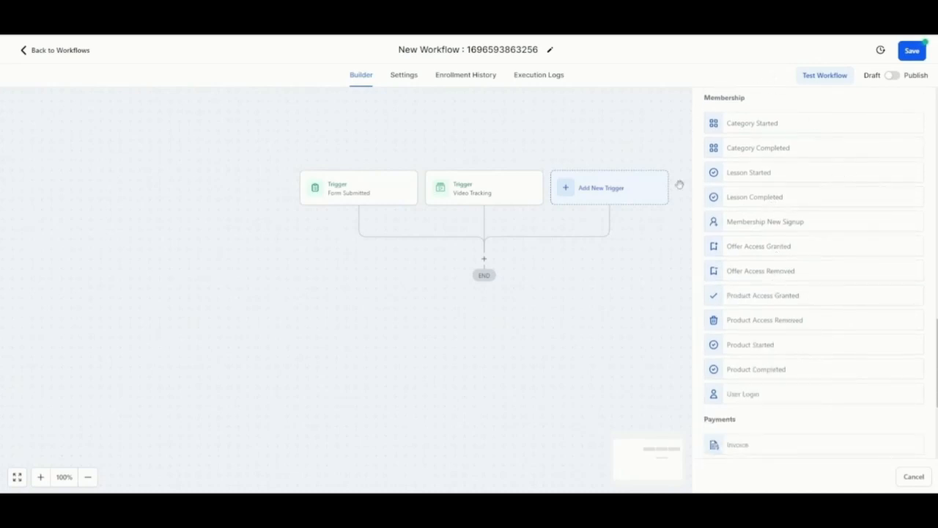
scroll(772, 377, "down", 2)
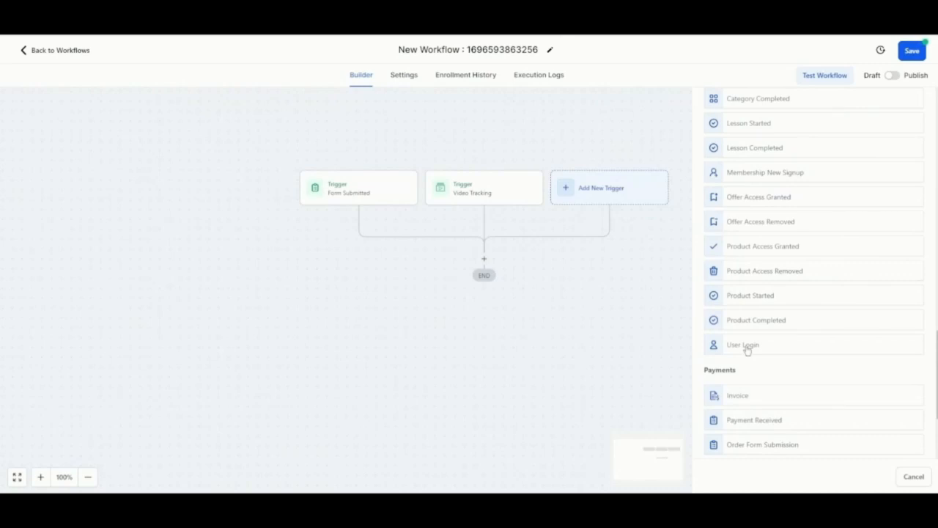
scroll(746, 350, "down", 2)
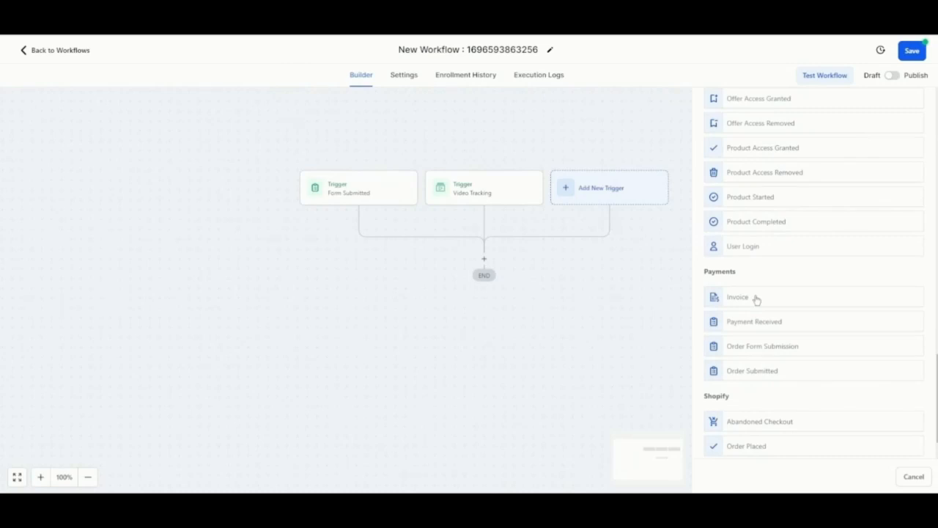
scroll(766, 402, "down", 1)
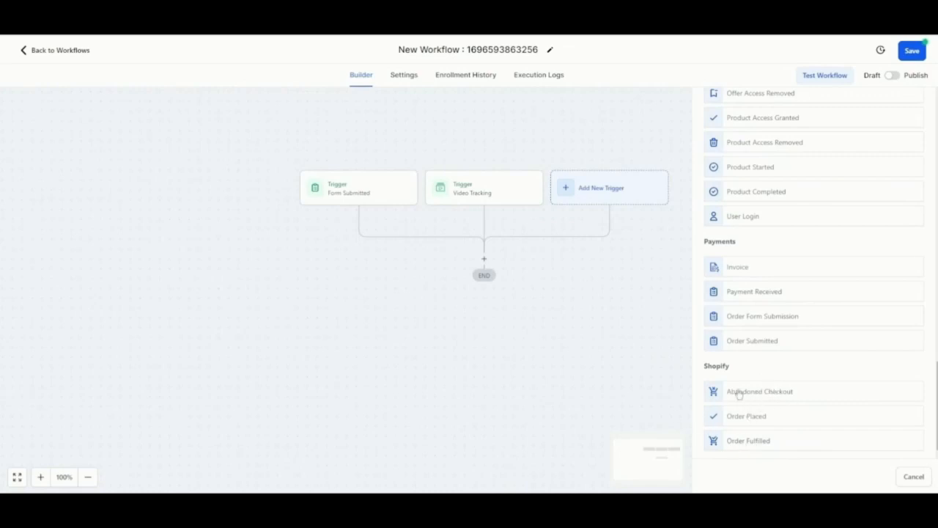
scroll(738, 393, "up", 15)
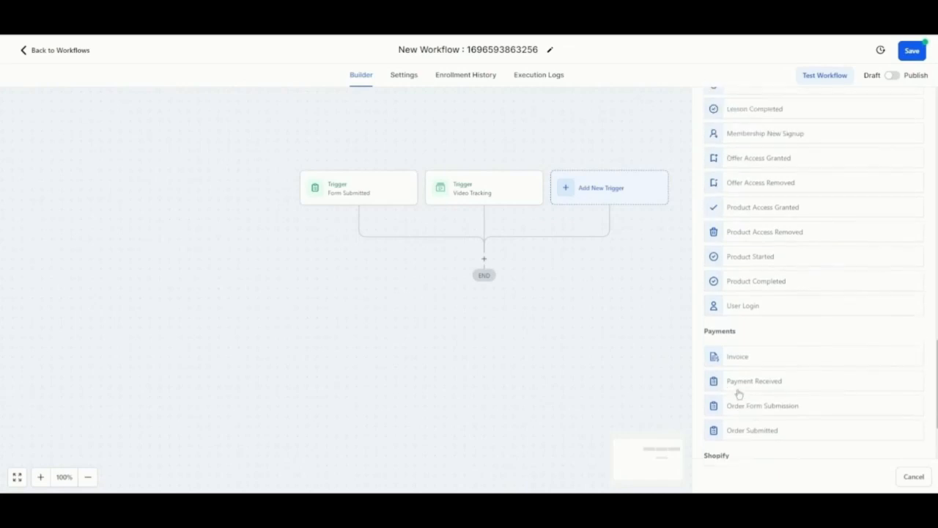
Step: Review the contact and communication actions available after the triggers, including the GMB Messaging action's settings
left_click(484, 261)
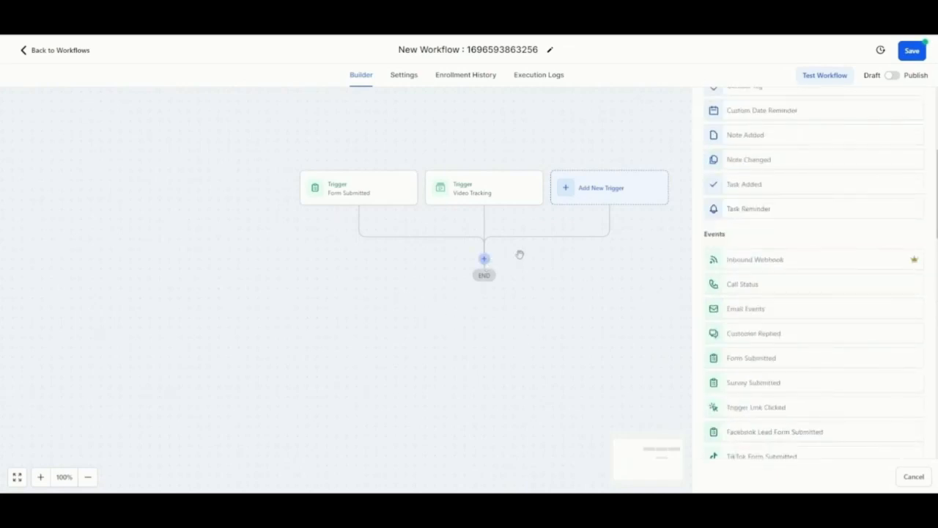
left_click(485, 260)
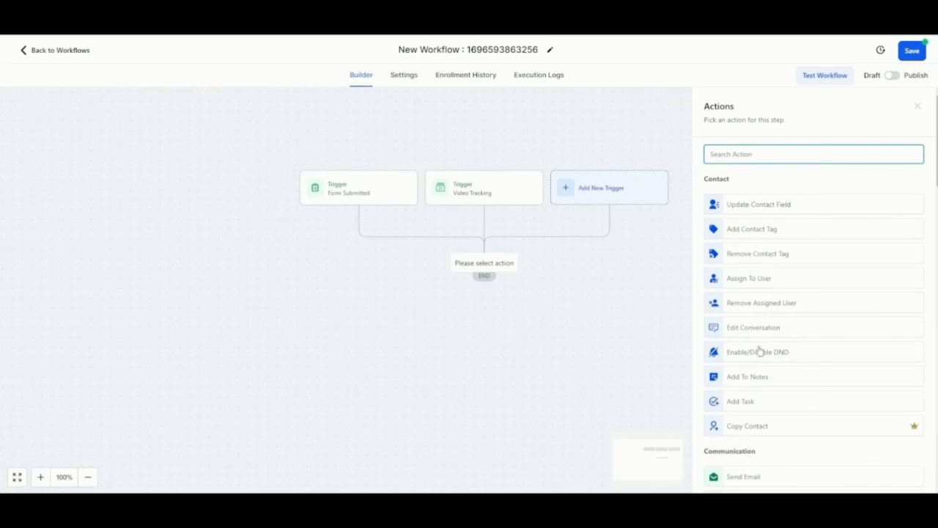
scroll(762, 354, "down", 1)
scroll(762, 353, "down", 1)
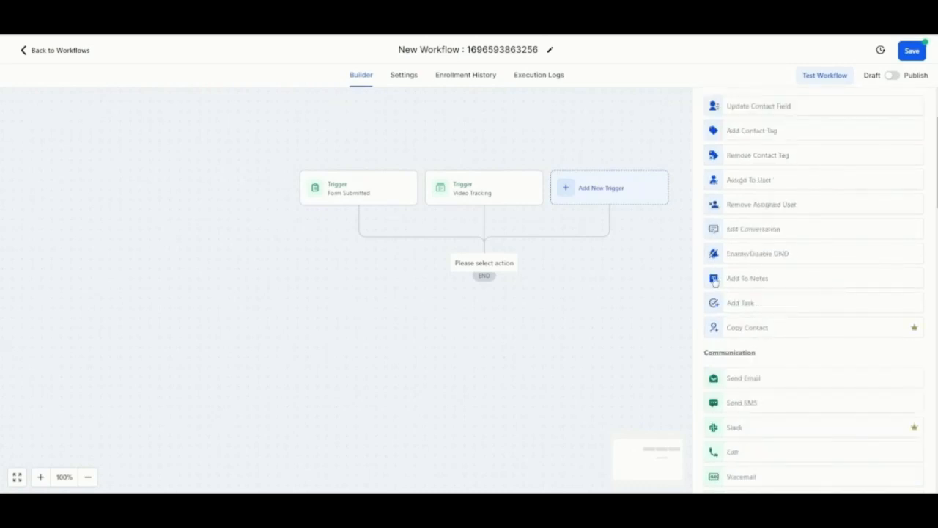
scroll(769, 338, "down", 1)
scroll(769, 340, "down", 3)
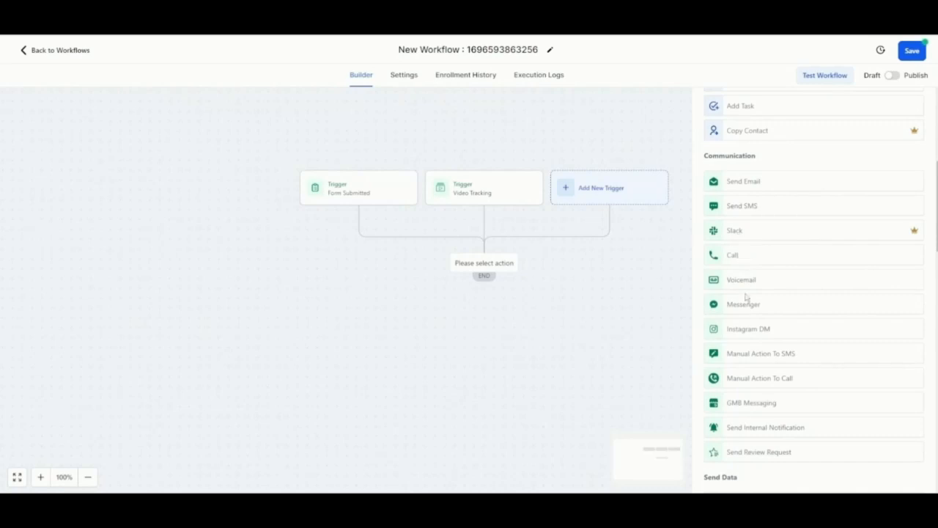
scroll(748, 286, "down", 1)
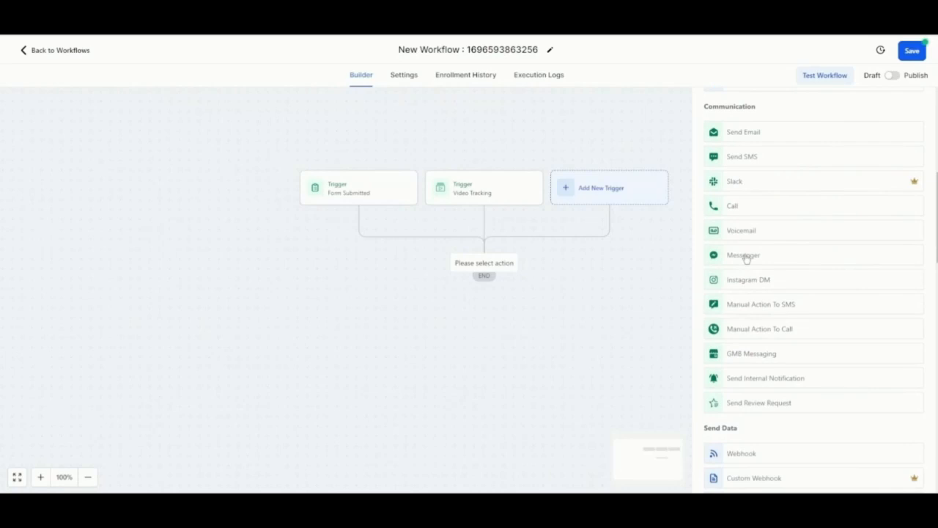
scroll(748, 280, "down", 1)
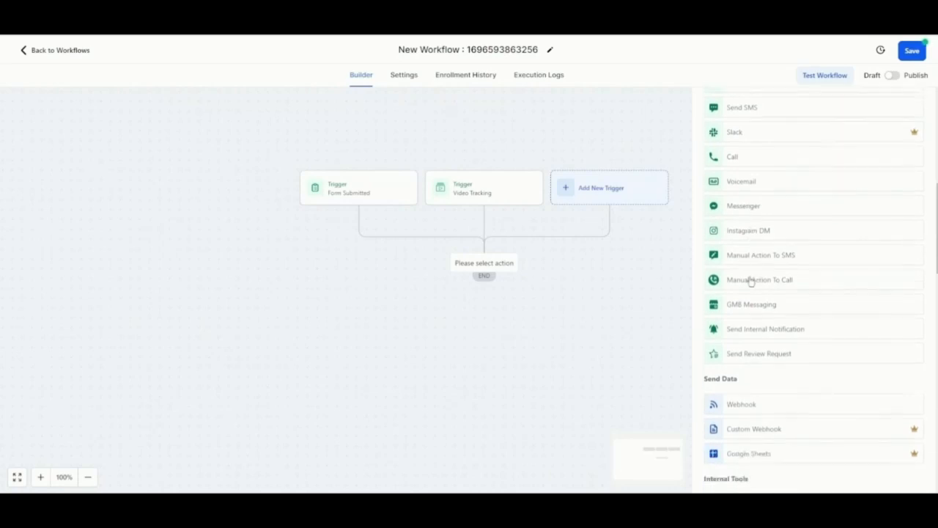
left_click(757, 306)
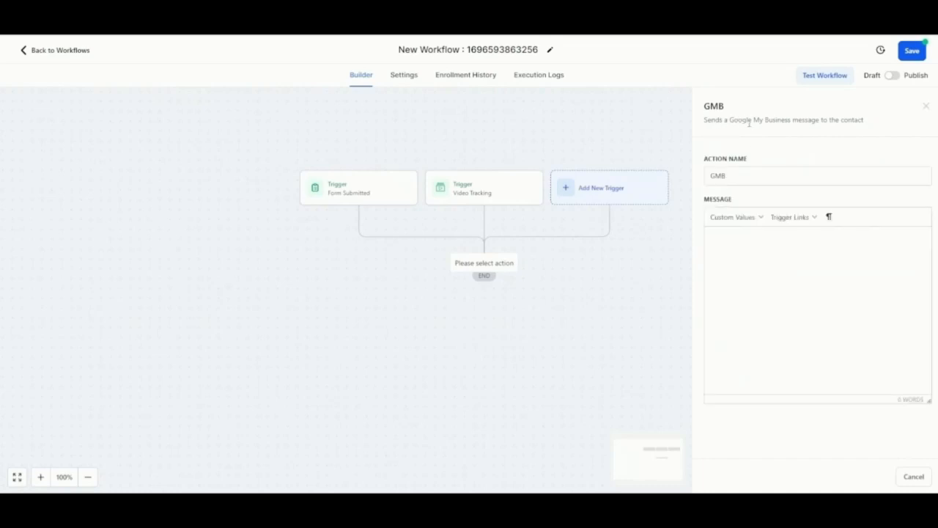
left_click(925, 106)
Step: Review the Communication, Send Data, Internal Tools and Workflow AI actions available for the workflow
scroll(838, 373, "down", 2)
scroll(801, 356, "up", 1)
scroll(802, 358, "down", 4)
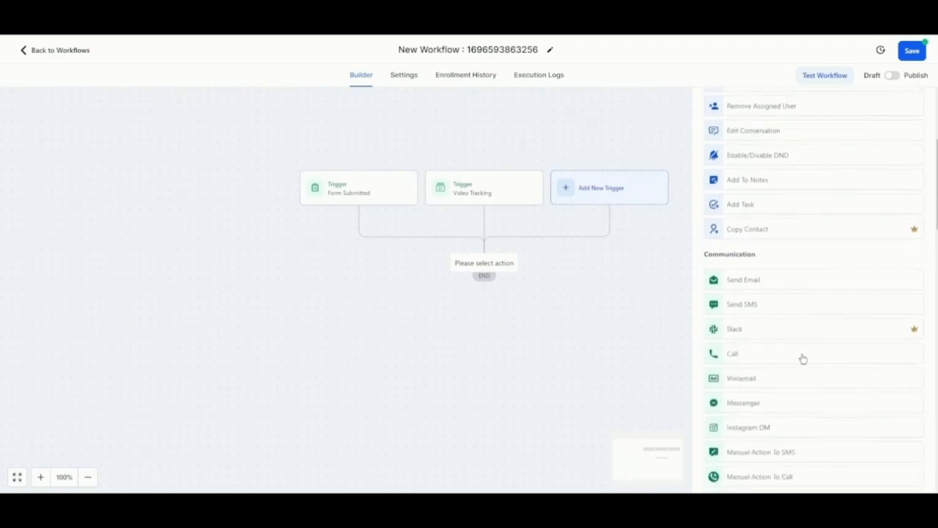
scroll(726, 387, "down", 3)
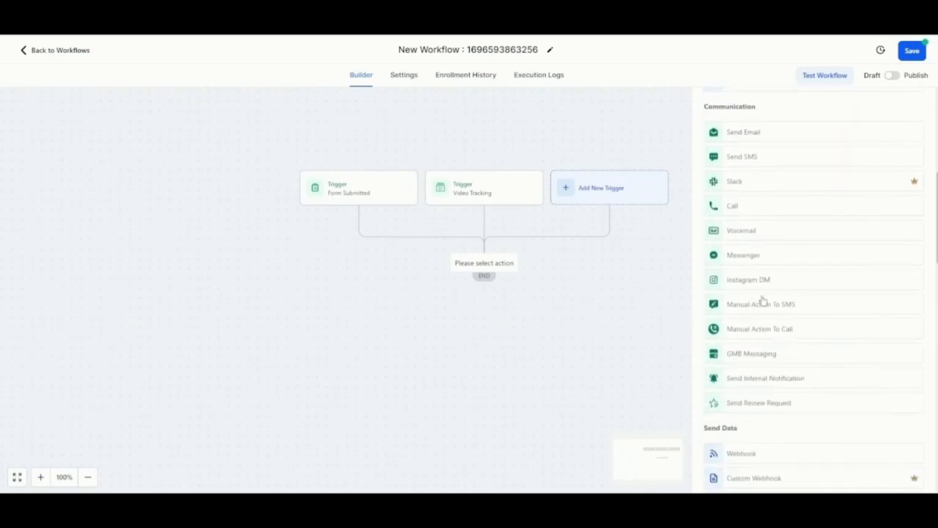
scroll(766, 278, "down", 5)
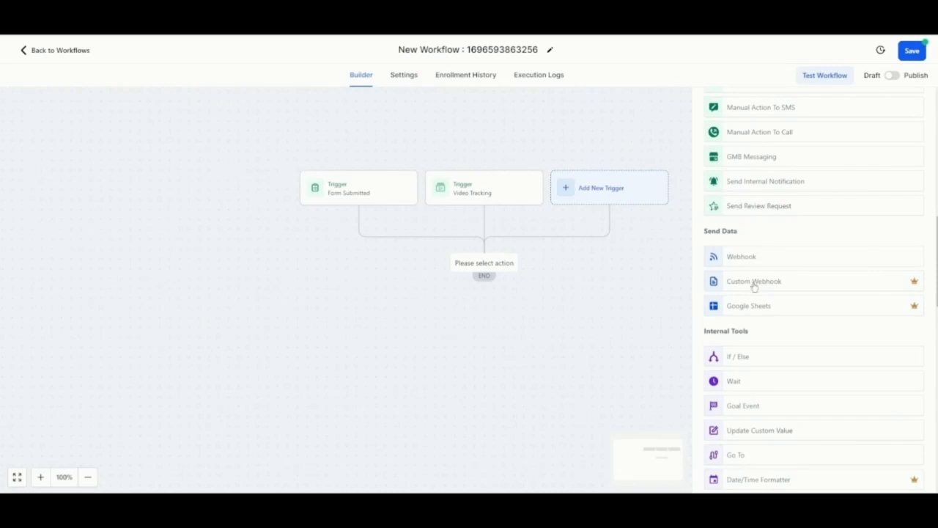
scroll(754, 280, "down", 1)
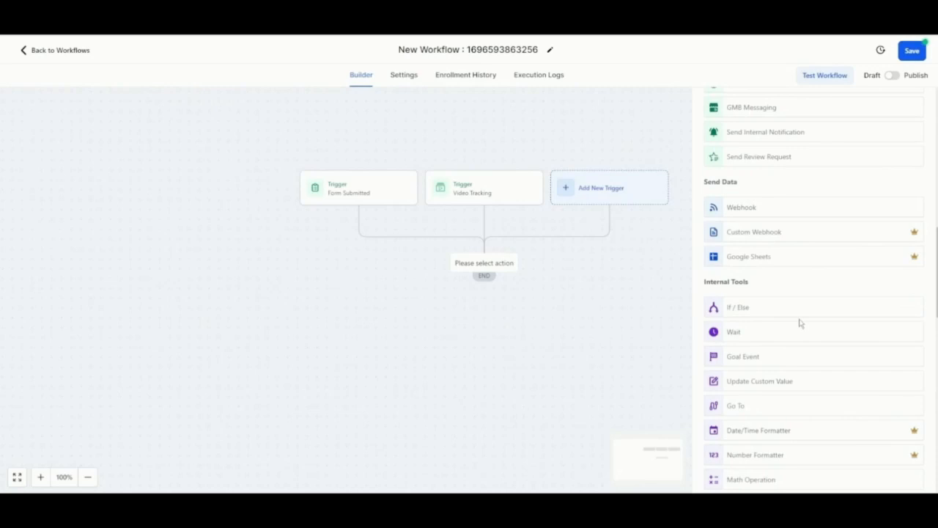
scroll(798, 322, "down", 3)
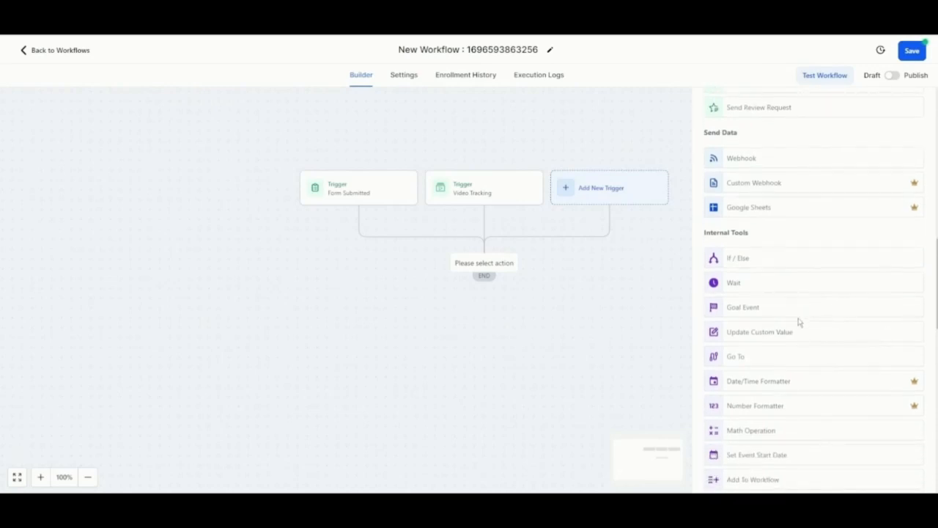
scroll(802, 274, "up", 1)
scroll(798, 234, "down", 1)
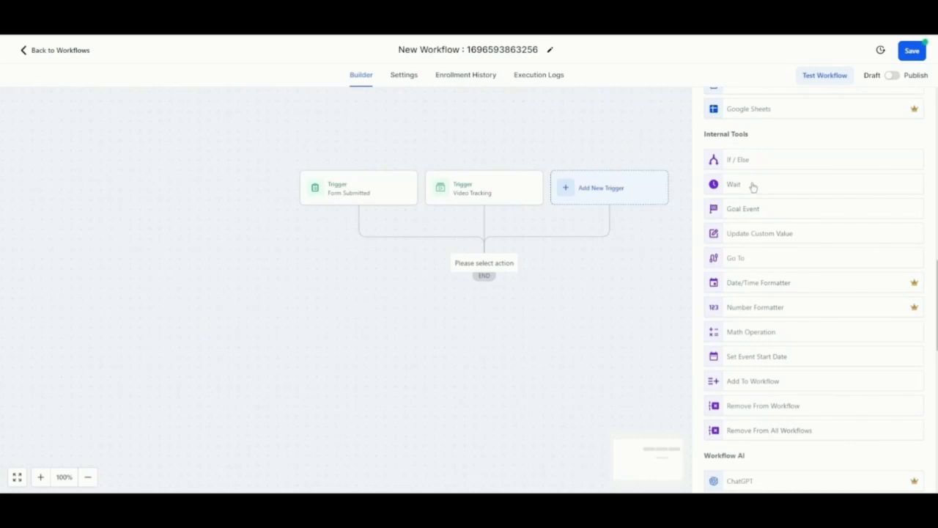
scroll(806, 293, "down", 2)
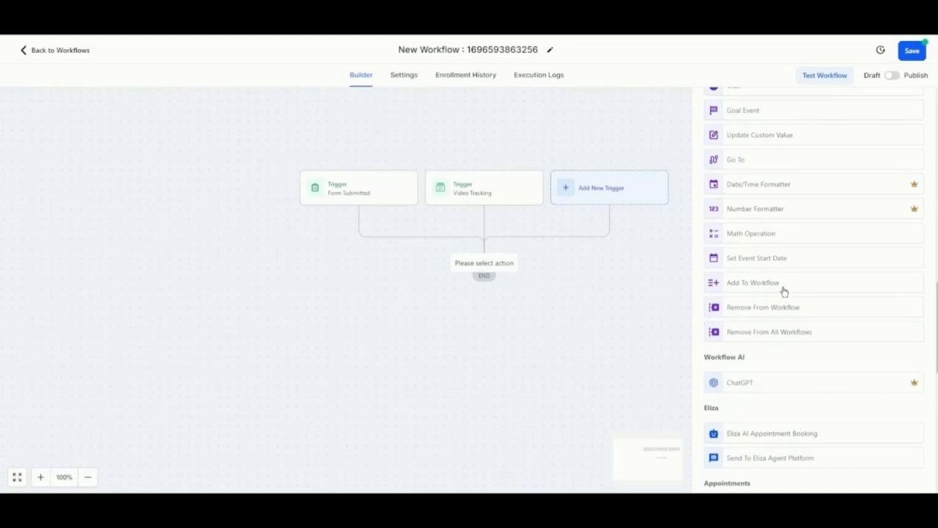
scroll(786, 289, "up", 1)
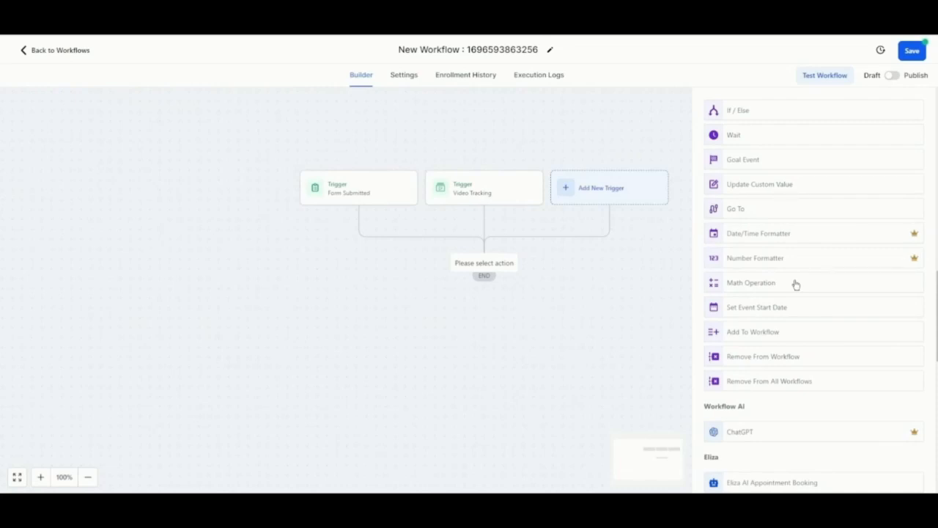
scroll(796, 284, "down", 2)
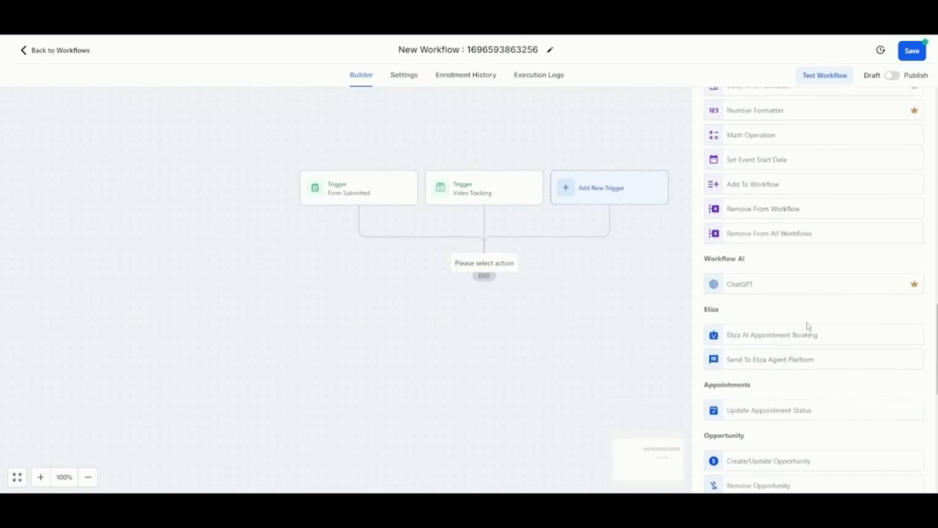
Step: Examine the available appointment, opportunity, payment, marketing, affiliate and membership actions, and close the action list without choosing one
scroll(806, 326, "down", 2)
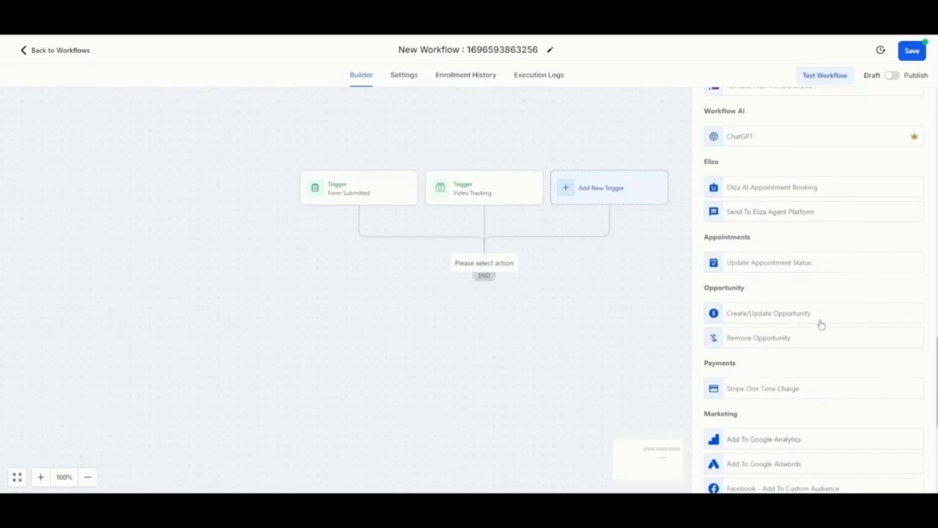
scroll(819, 315, "down", 3)
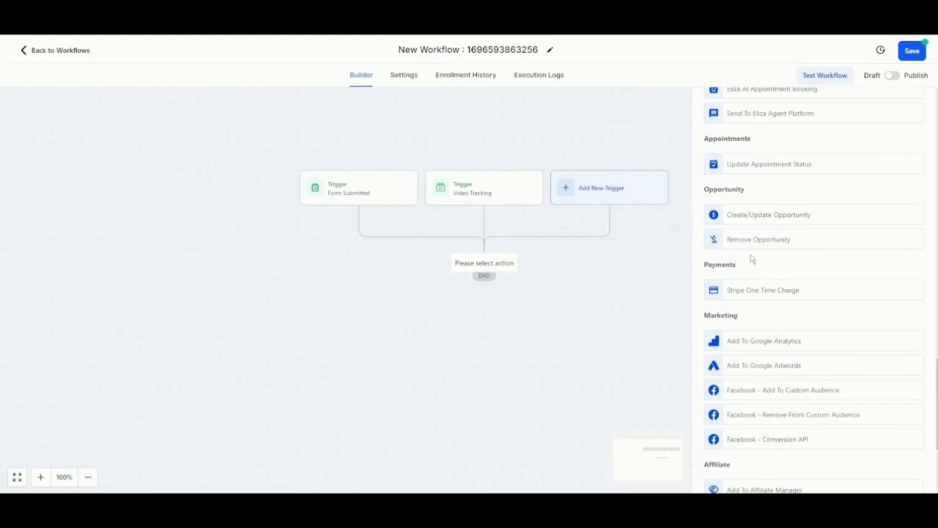
scroll(779, 253, "down", 1)
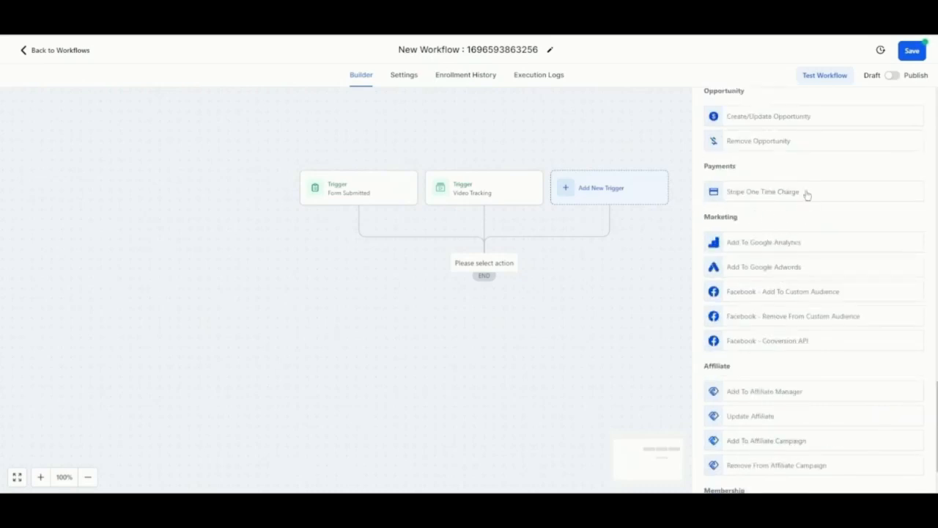
scroll(792, 242, "down", 1)
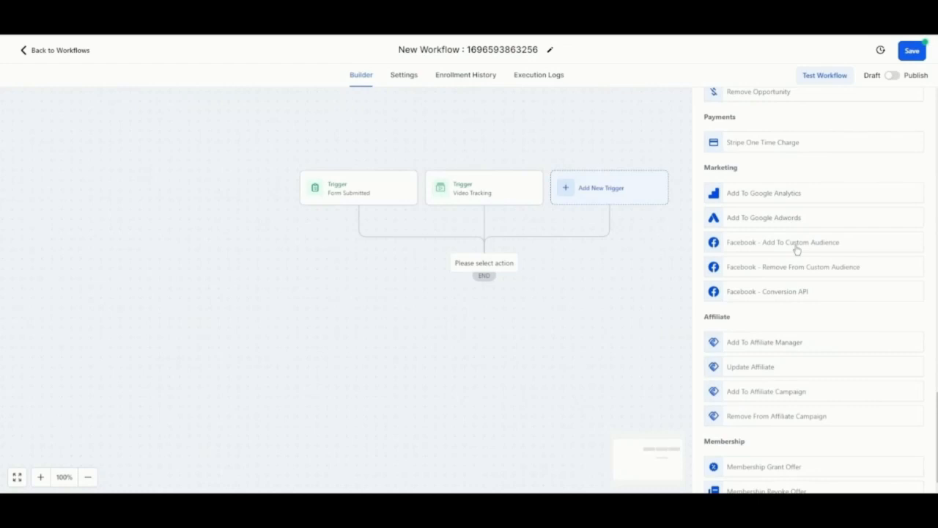
scroll(799, 293, "down", 1)
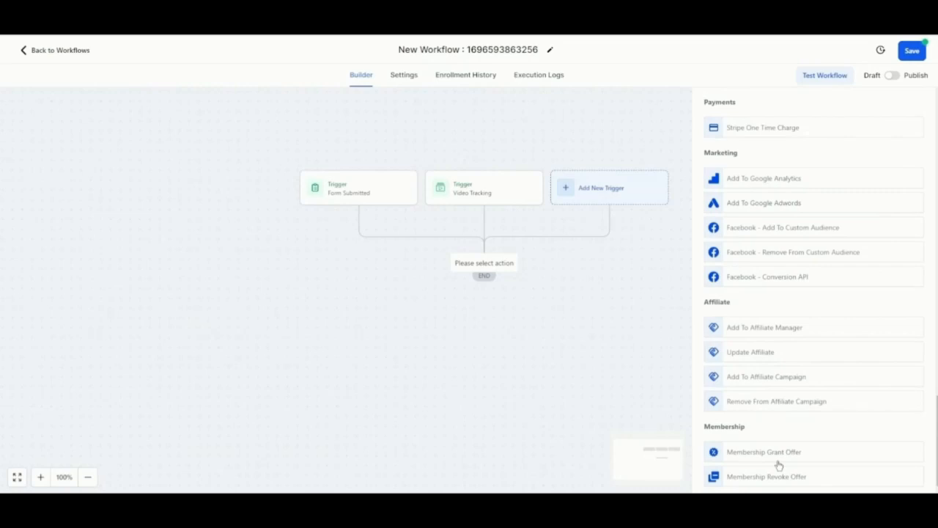
scroll(781, 443, "up", 3)
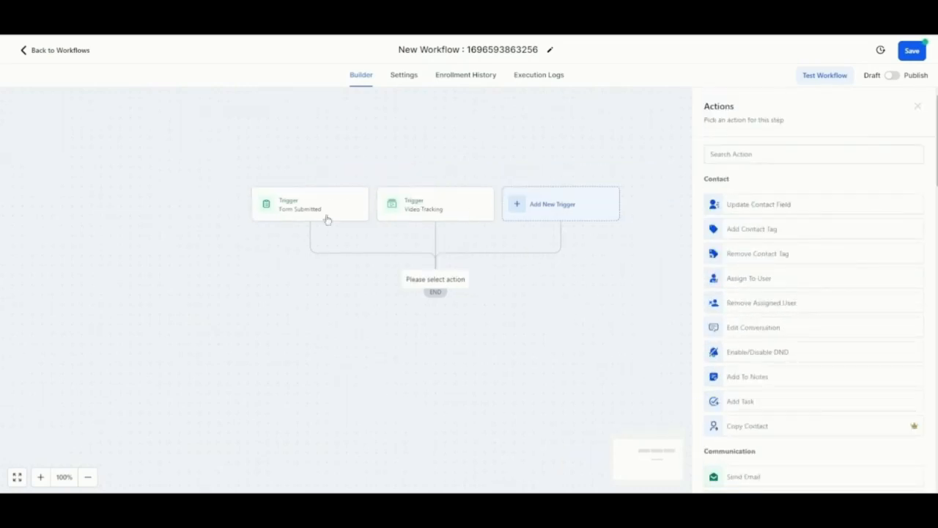
left_click(546, 320)
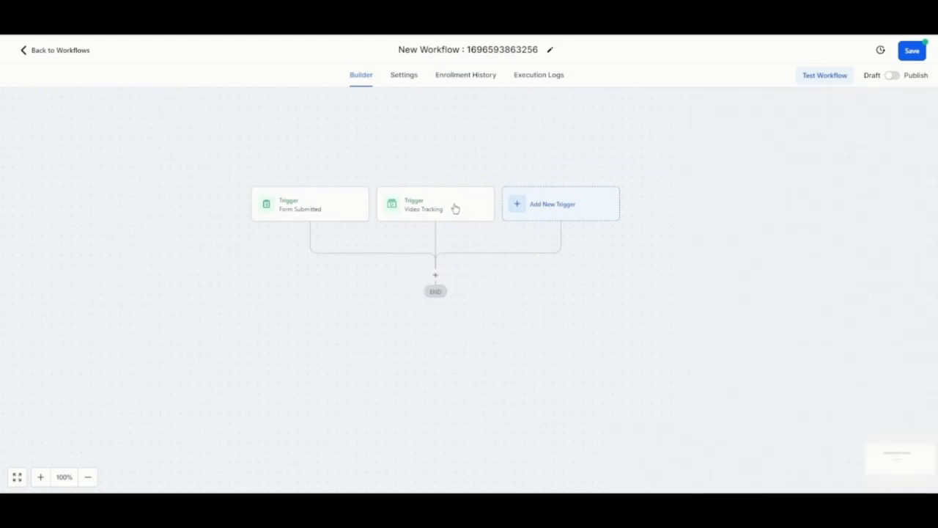
Step: Delete the Video Tracking trigger from the workflow
left_click(482, 204)
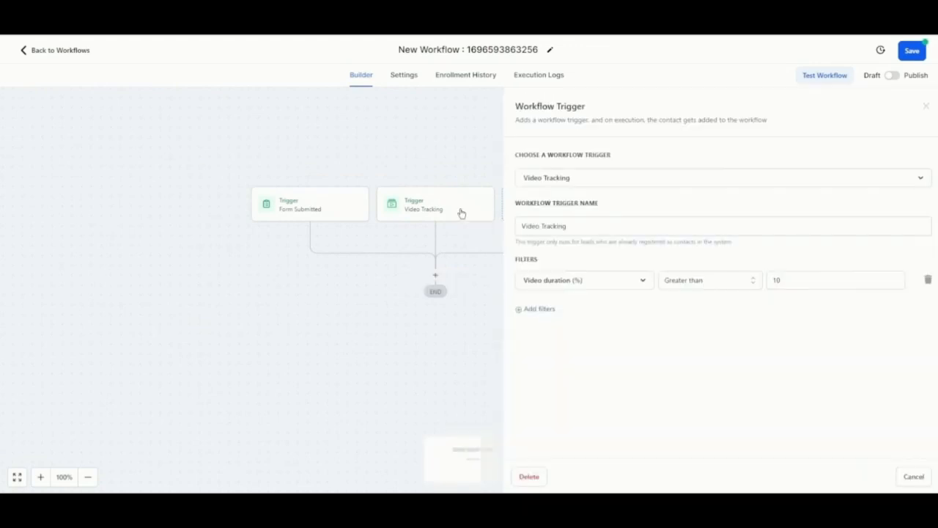
left_click(926, 107)
left_click(445, 208)
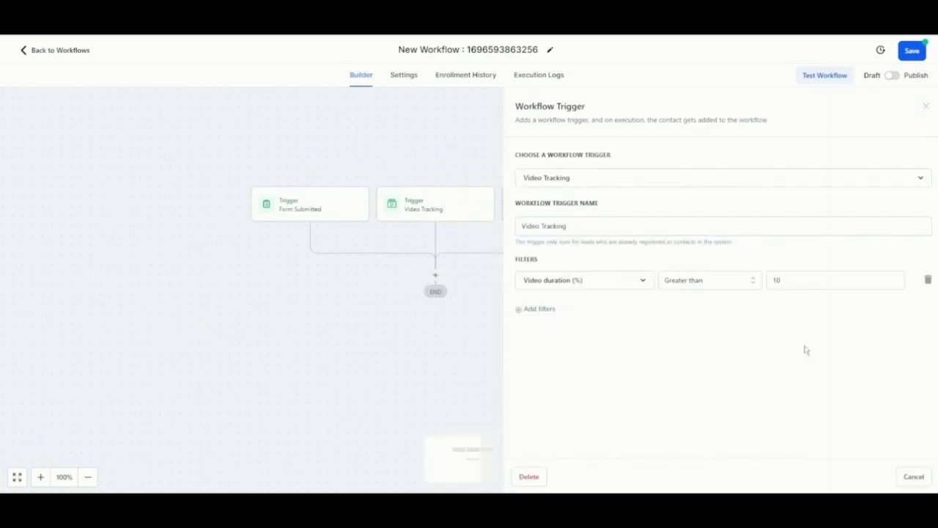
left_click(530, 476)
left_click(584, 296)
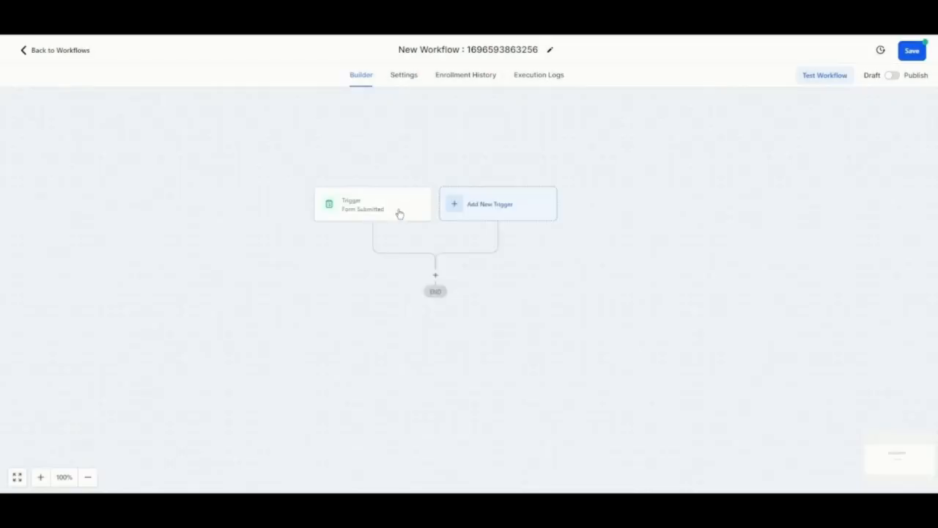
Step: Check the Form Submitted trigger's settings and save the workflow
left_click(381, 204)
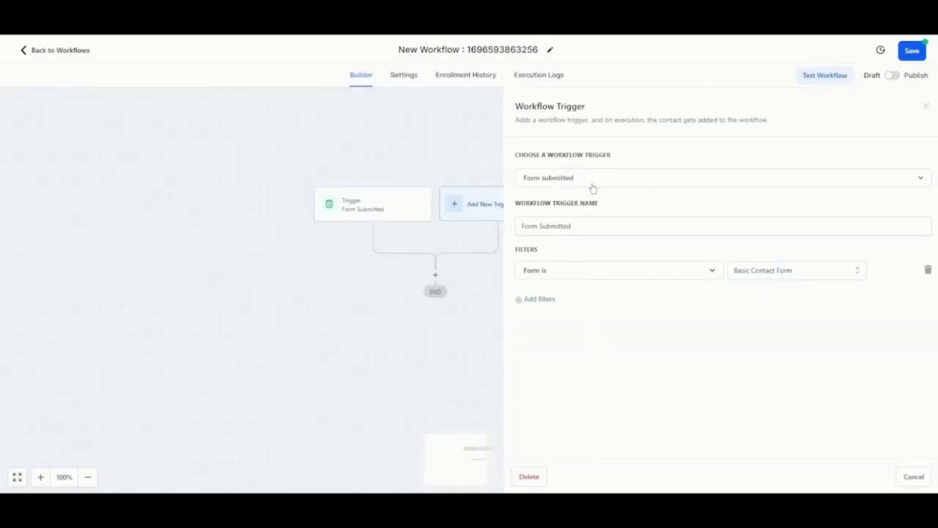
left_click(911, 50)
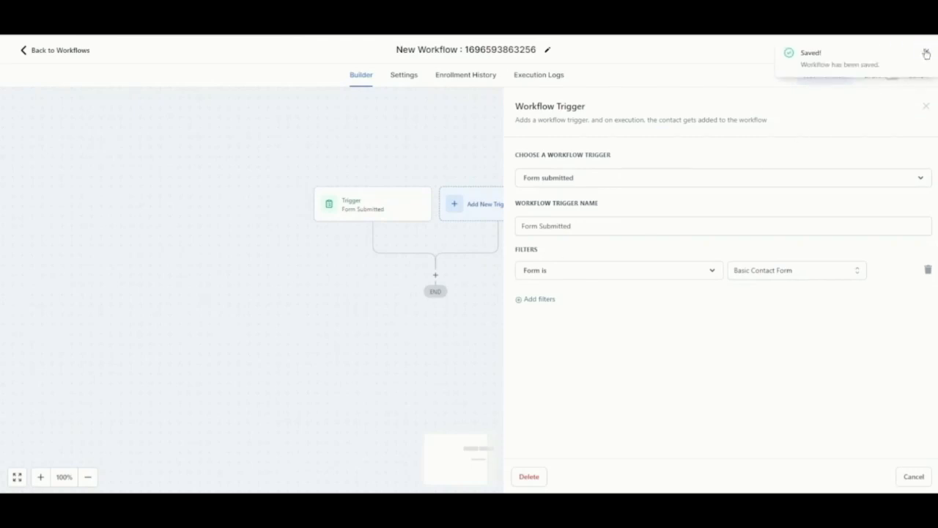
left_click(926, 51)
Step: Add an Add Contact Tag action below the trigger with the existing tag "completed", and save the action
left_click(435, 276)
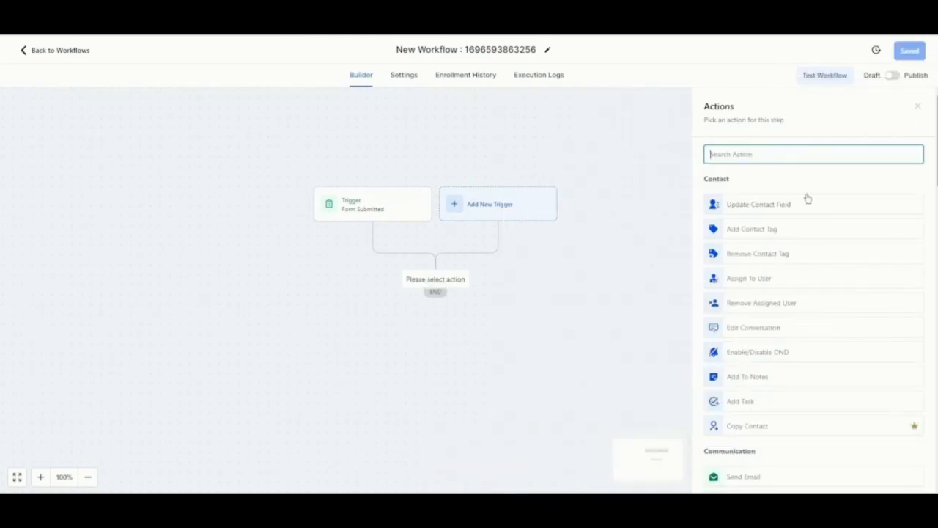
left_click(781, 229)
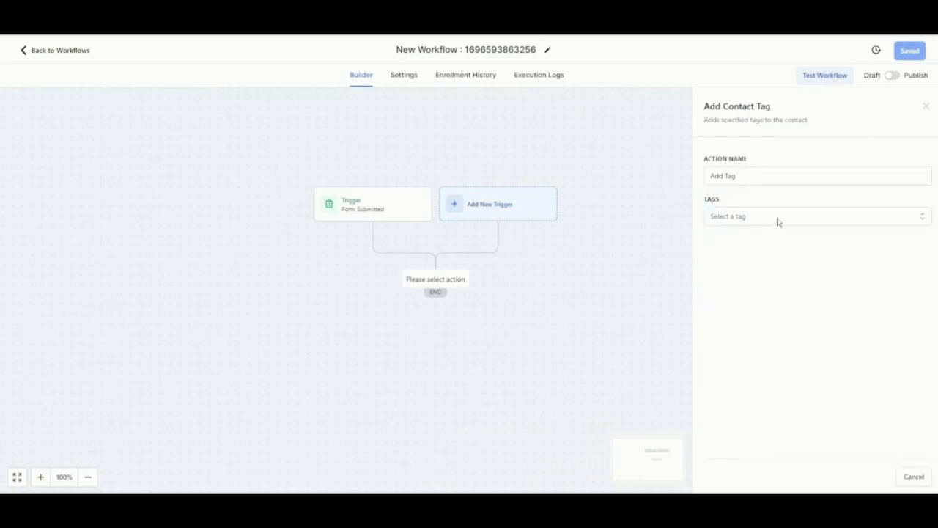
left_click(778, 218)
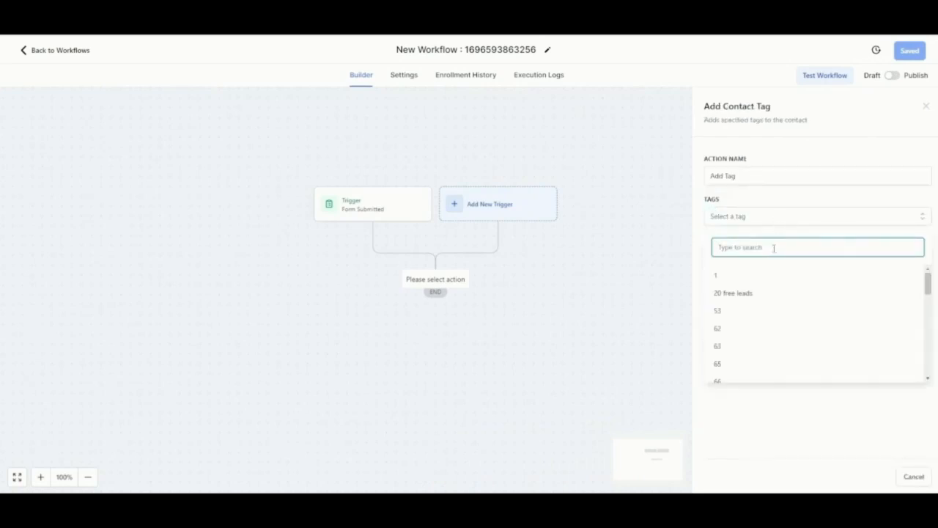
type("application")
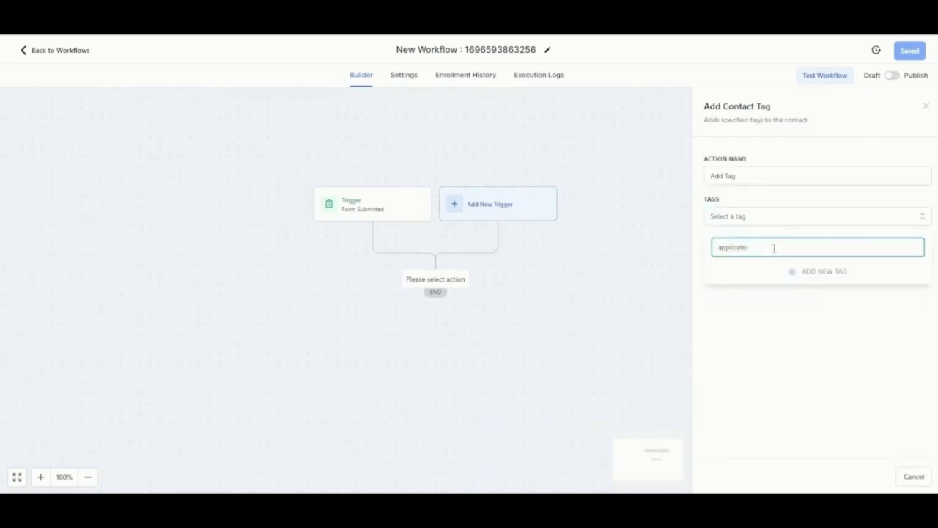
key("ctrl+a")
type("completed")
key("Return")
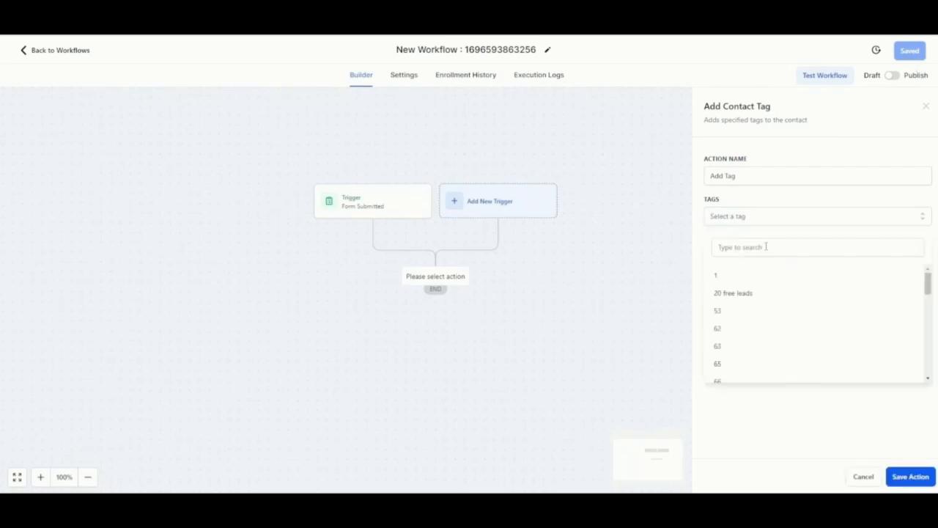
left_click(766, 247)
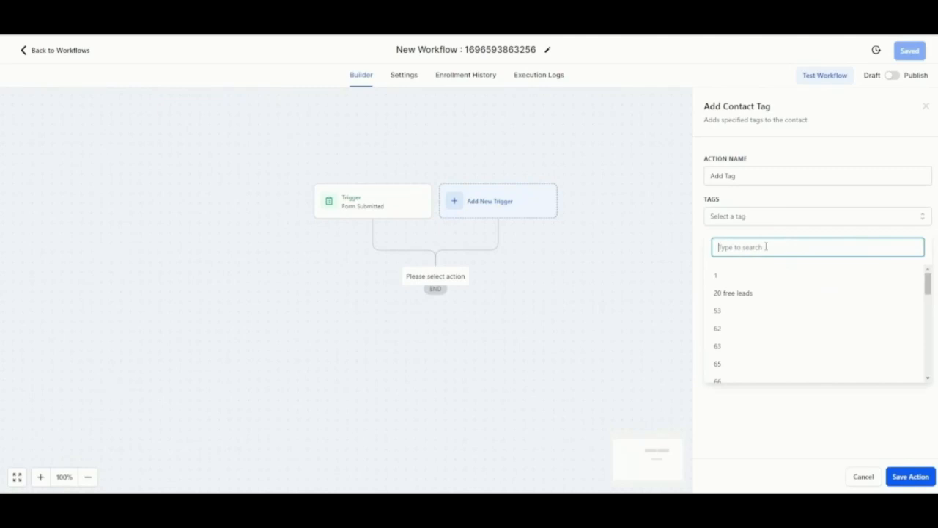
type("completed")
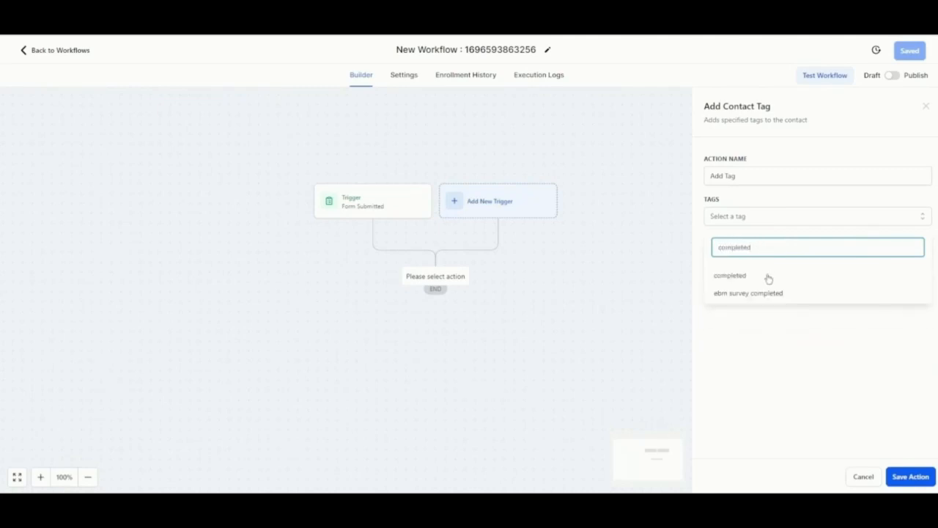
left_click(768, 278)
left_click(912, 477)
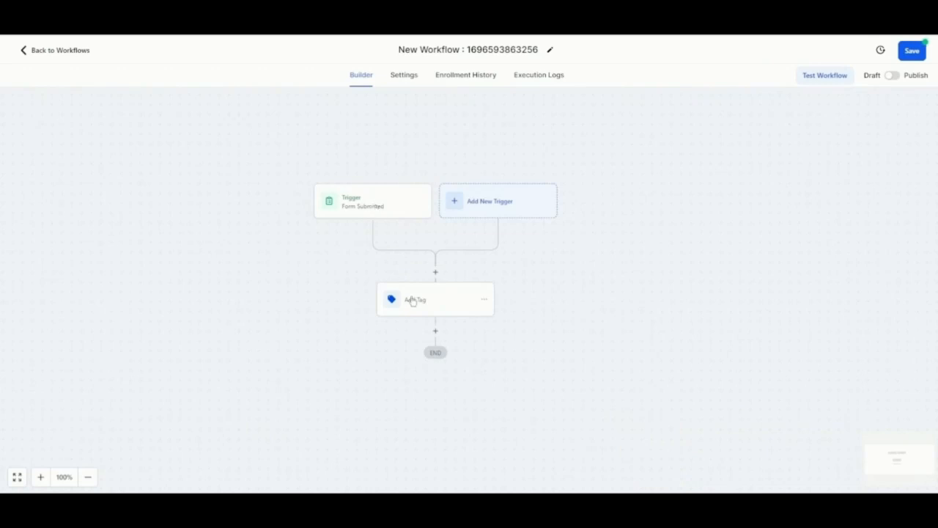
Step: Insert a Send Email action after Add Tag, using the template "Z-003-5a. EMAIL 2: Unable To Reach for call back"
left_click(435, 331)
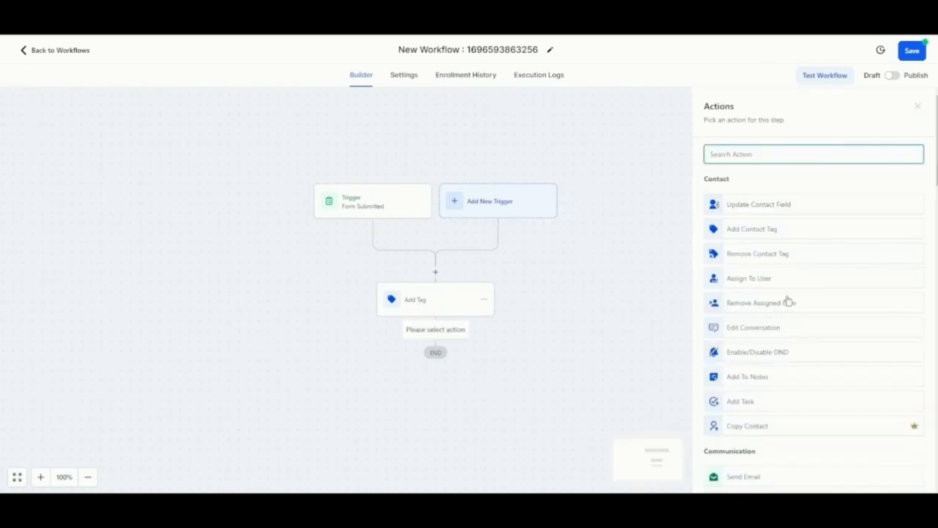
scroll(793, 316, "down", 3)
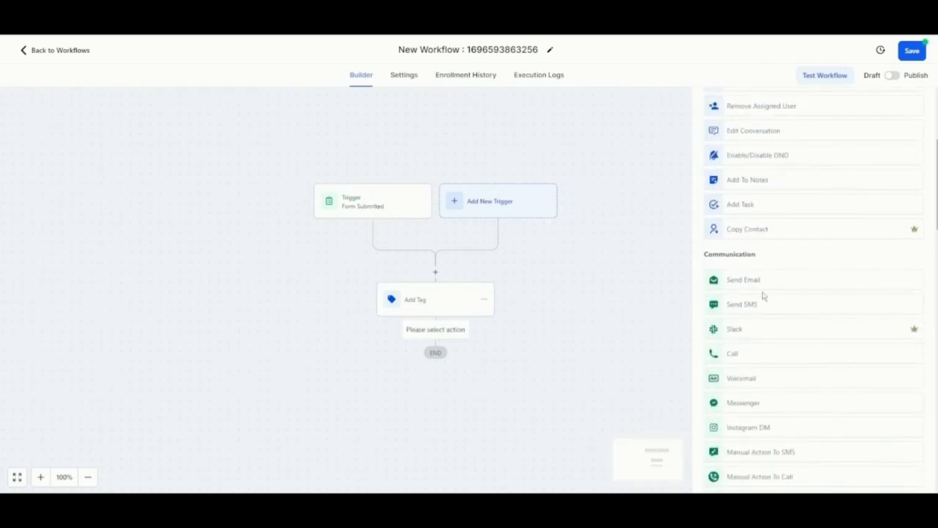
left_click(752, 279)
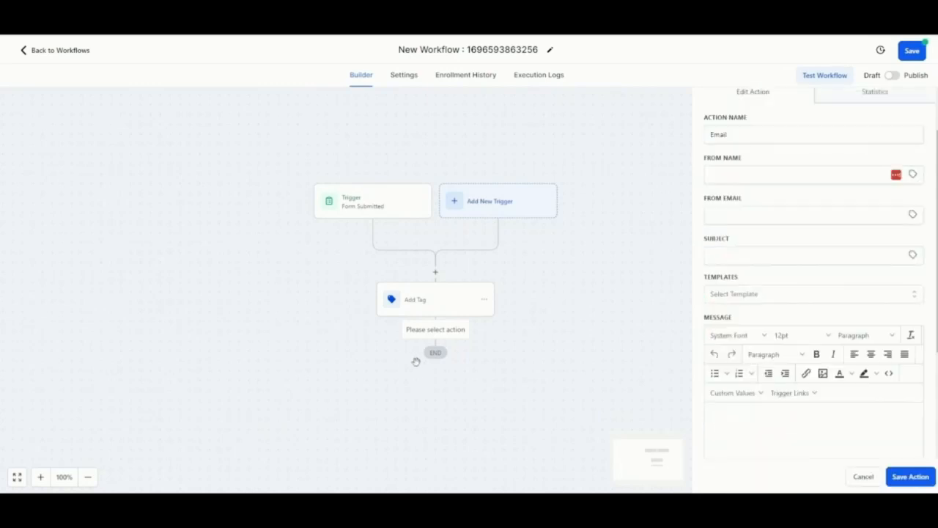
left_click(776, 295)
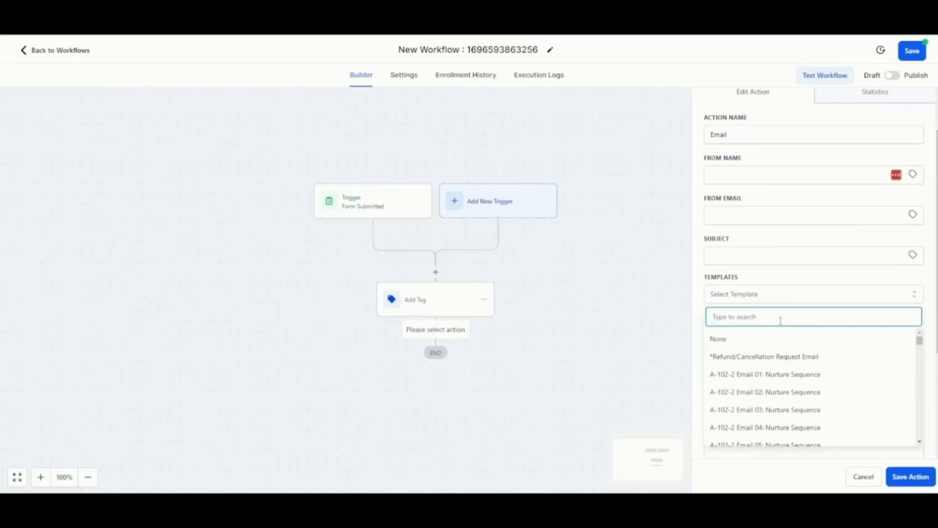
type("ba")
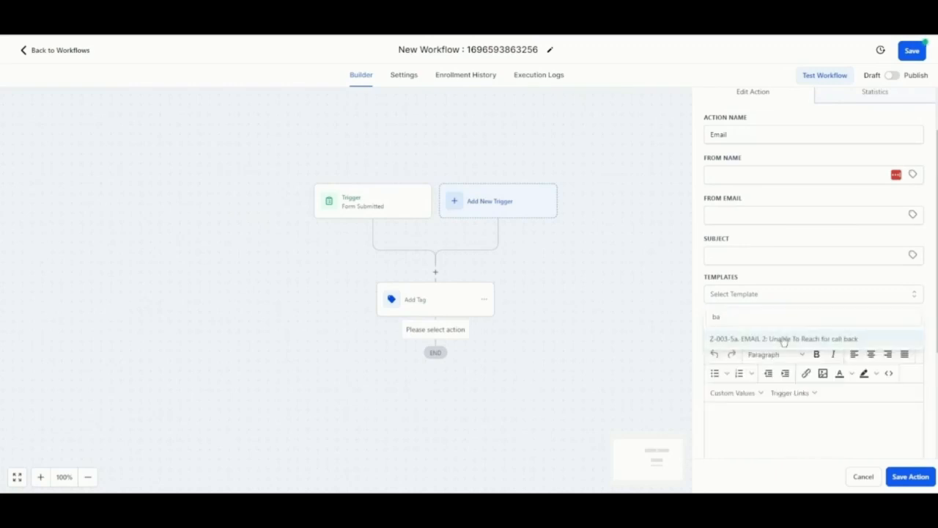
left_click(778, 339)
scroll(836, 376, "down", 2)
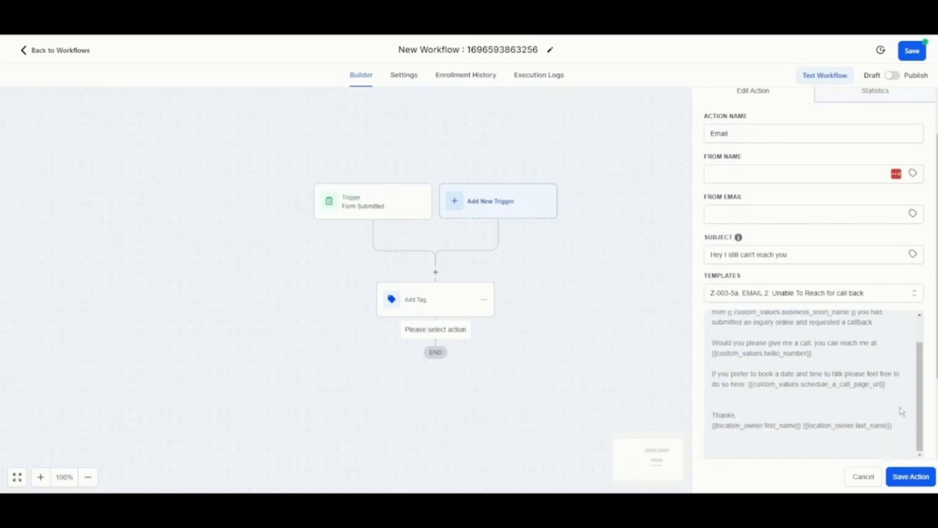
Step: Clear the email action's template selection by setting it to None
scroll(806, 389, "down", 3)
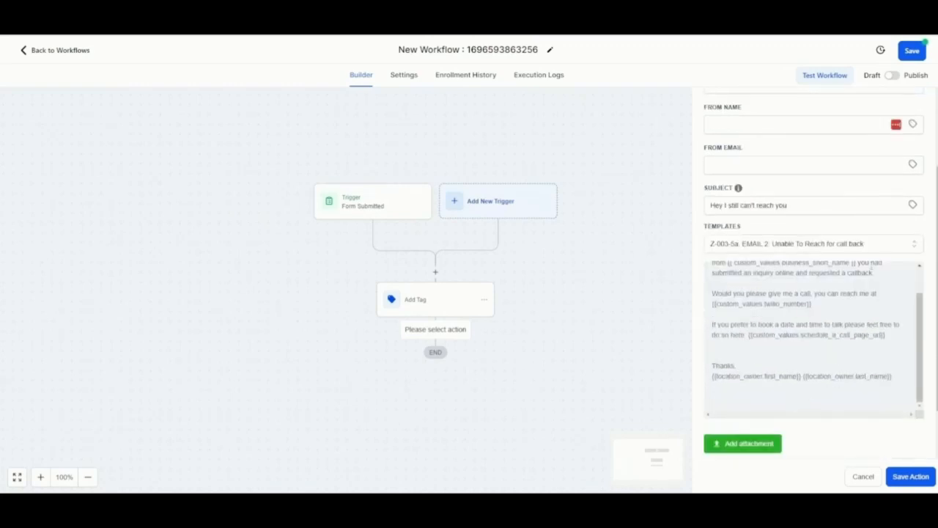
left_click(852, 248)
double_click(803, 262)
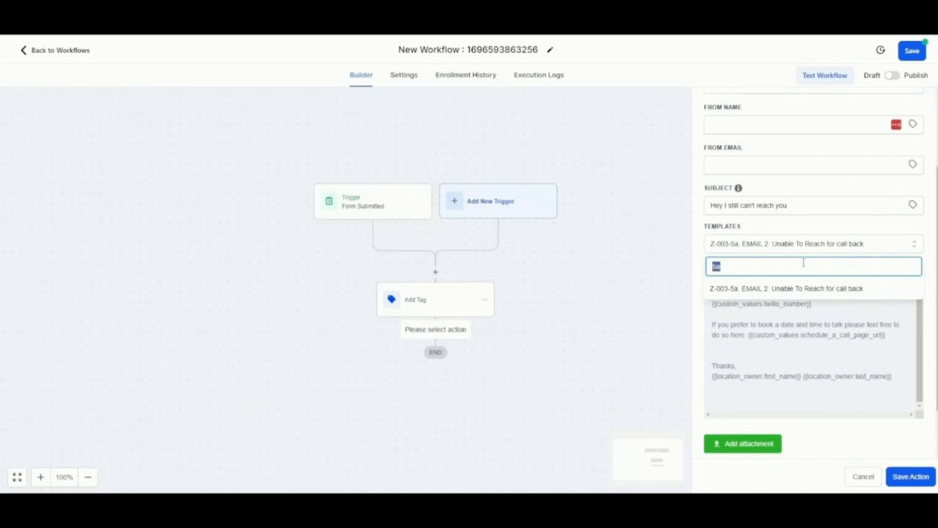
key("BackSpace")
left_click(748, 288)
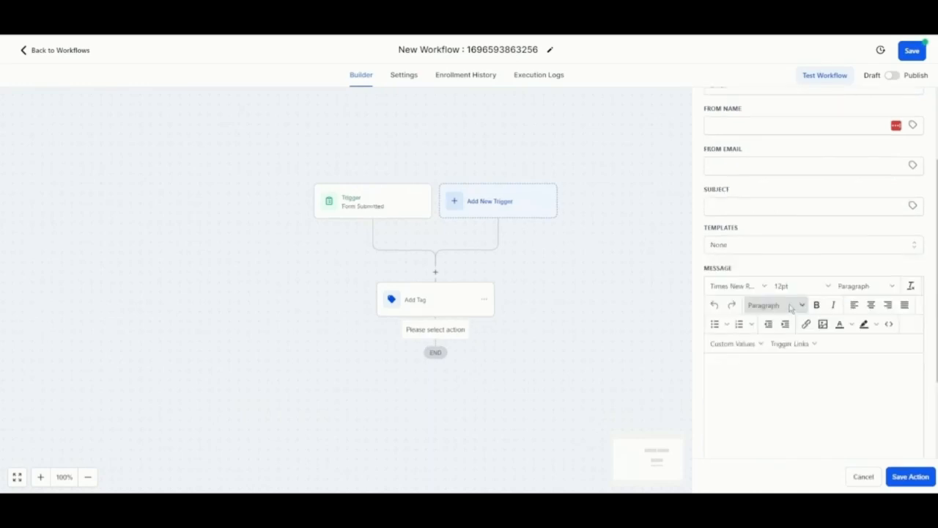
Step: Start the email message with the greeting "Hello" followed by the contact's Full Name custom value
scroll(807, 385, "down", 2)
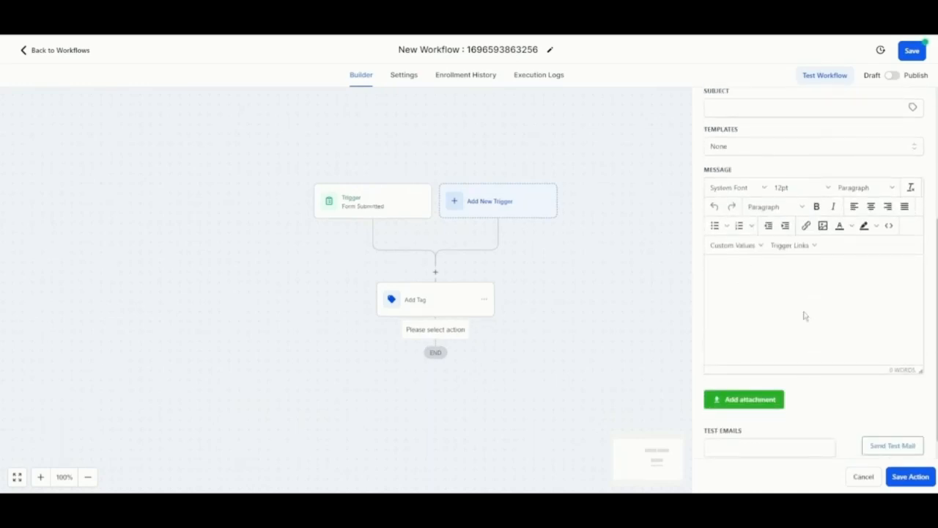
left_click(746, 249)
mouse_move(741, 265)
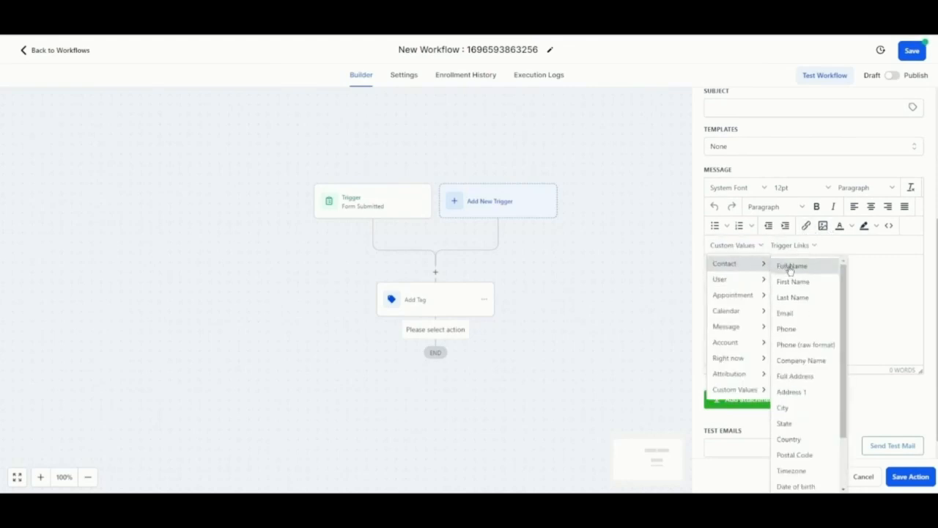
left_click(790, 266)
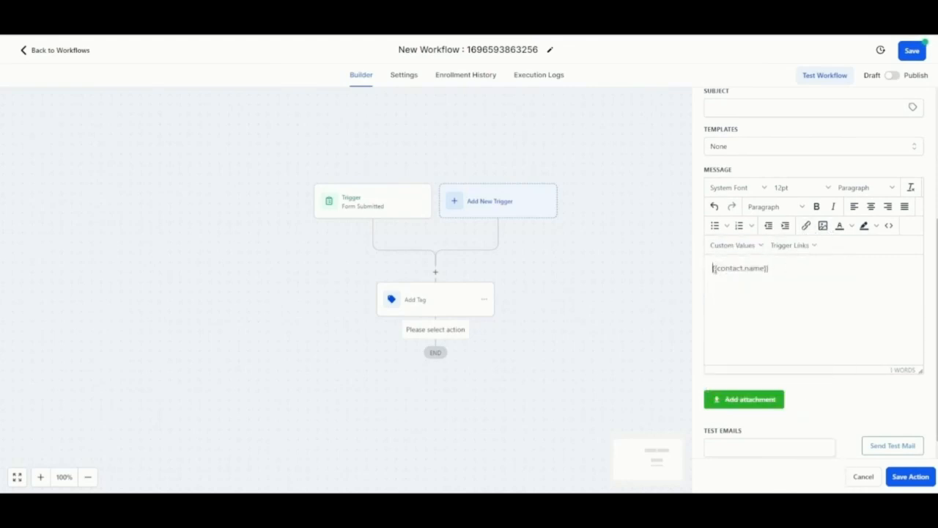
type("Hello")
left_click(864, 271)
Step: Add the line "To book an appointment please click here" below the greeting in the email message
left_click(804, 247)
left_click(730, 293)
type("Toge")
type("book an appoin")
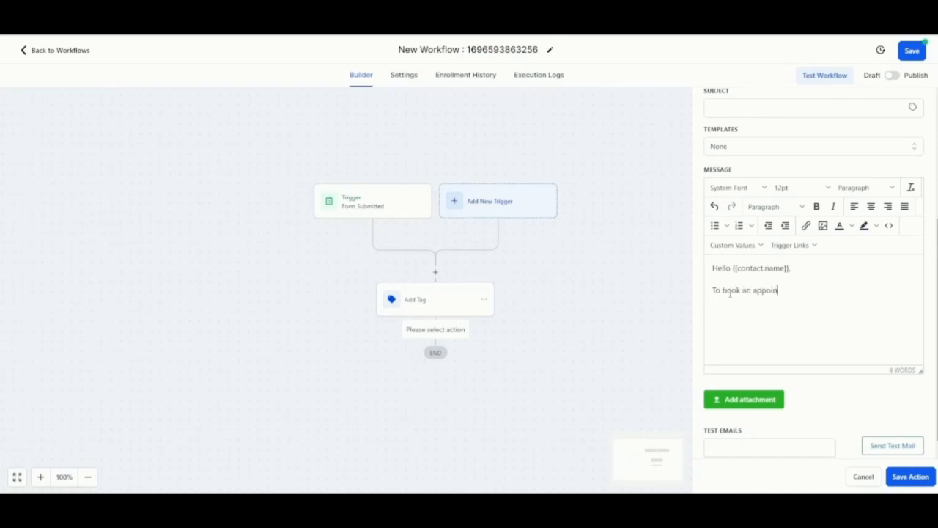
type("tment ")
type("please click here")
Step: Link the words "please click here" to the trigger link "Direccción Roma" and start a new line below them
left_click_drag(876, 289, 799, 293)
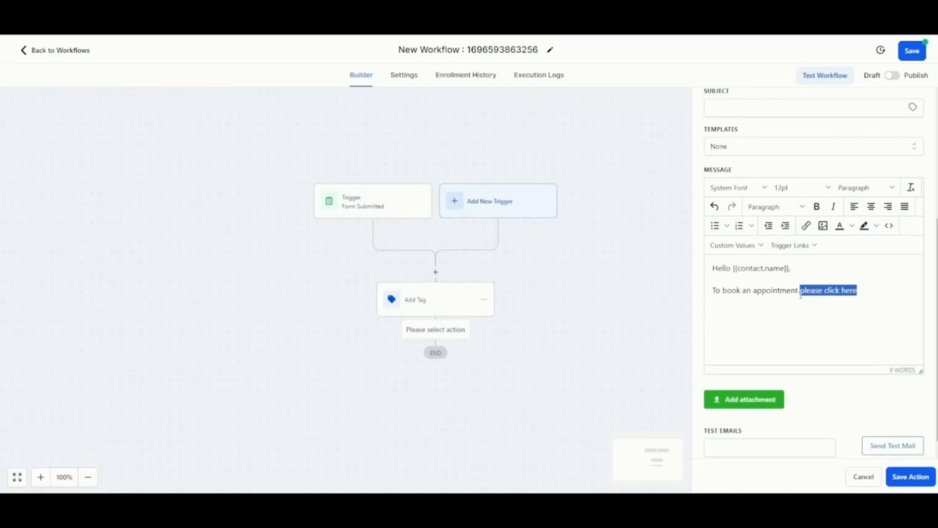
left_click(806, 225)
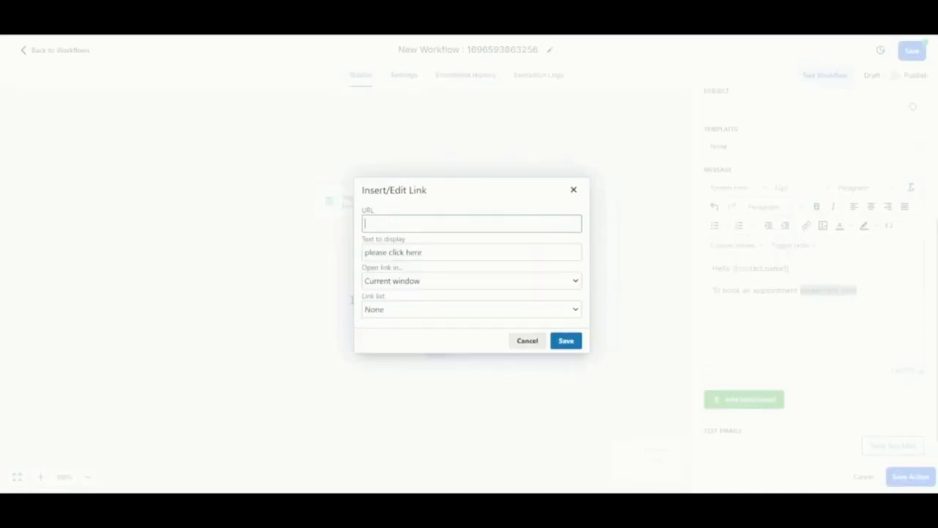
left_click(381, 312)
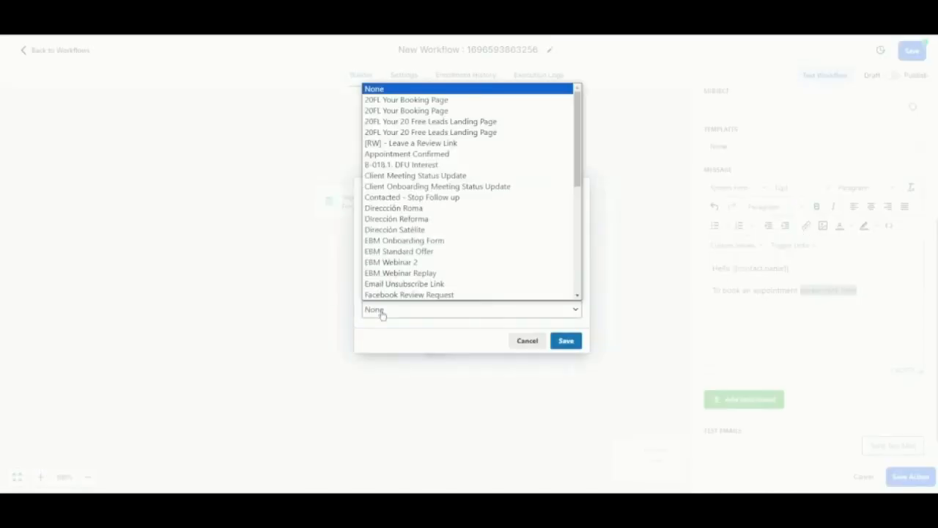
left_click(381, 314)
left_click(437, 314)
left_click(438, 208)
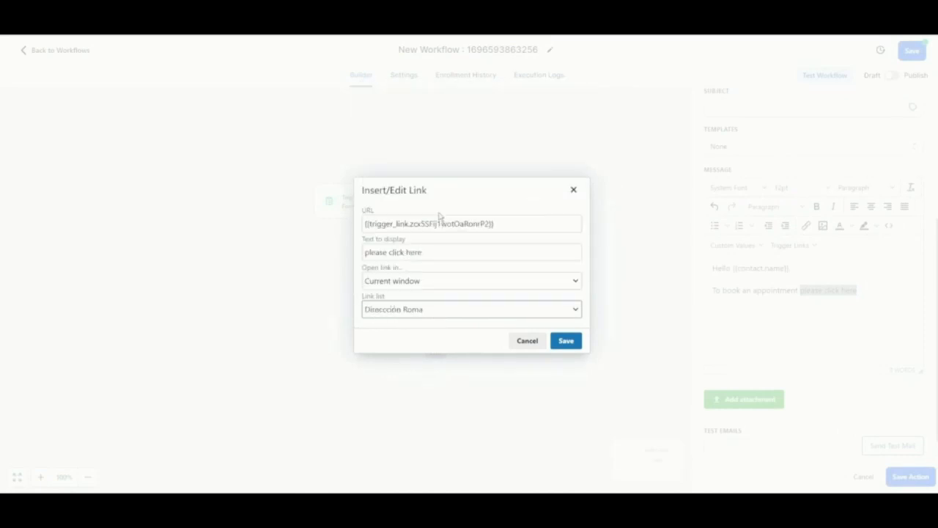
double_click(414, 252)
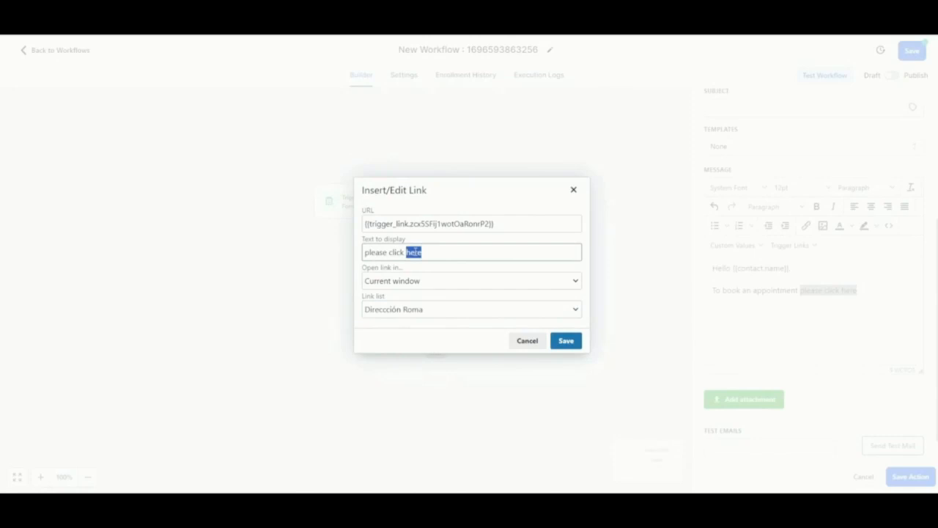
left_click(564, 340)
left_click(835, 303)
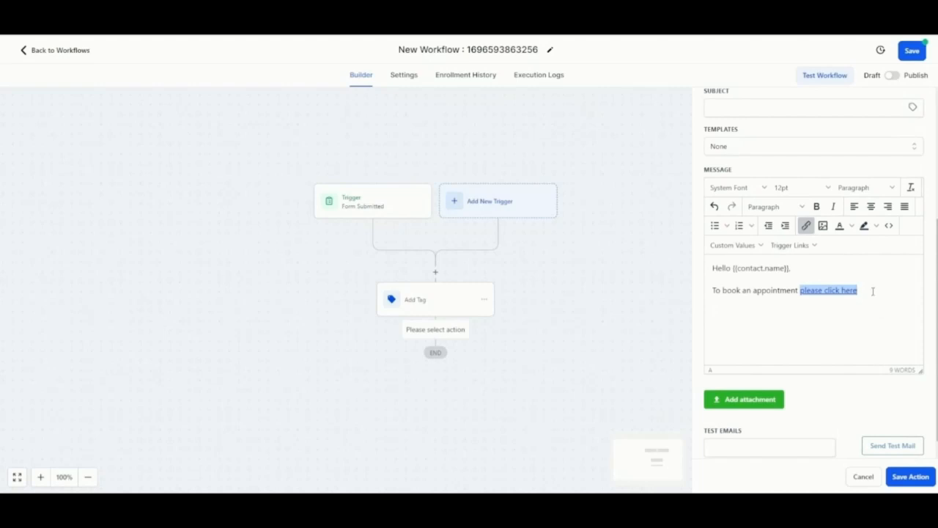
key("Return")
key("Return")
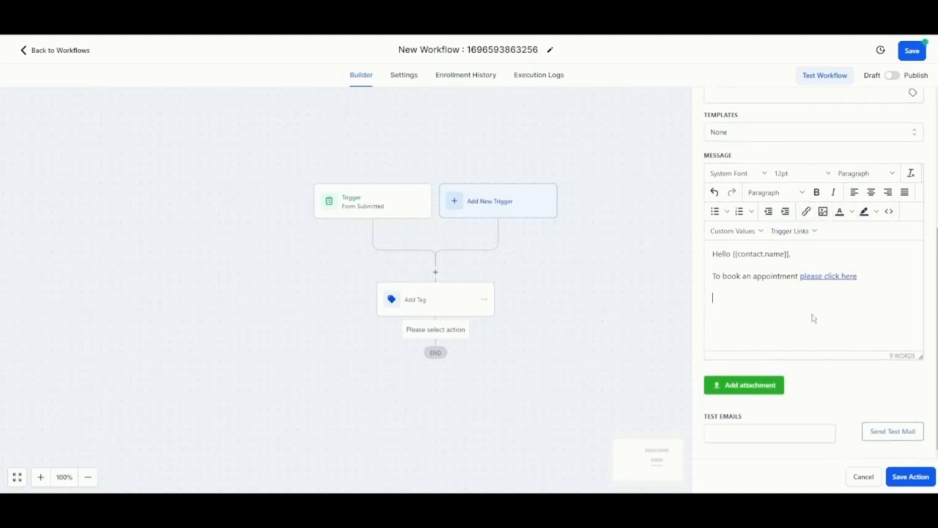
Step: Set the email subject to "Thanks for booking with us" and save the email action
scroll(812, 318, "up", 3)
left_click(738, 244)
left_click(747, 230)
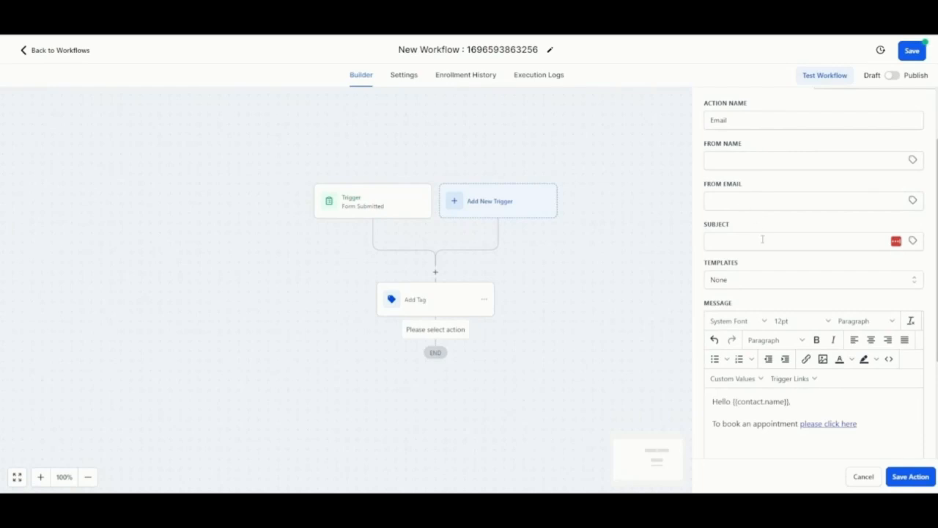
scroll(762, 239, "up", 2)
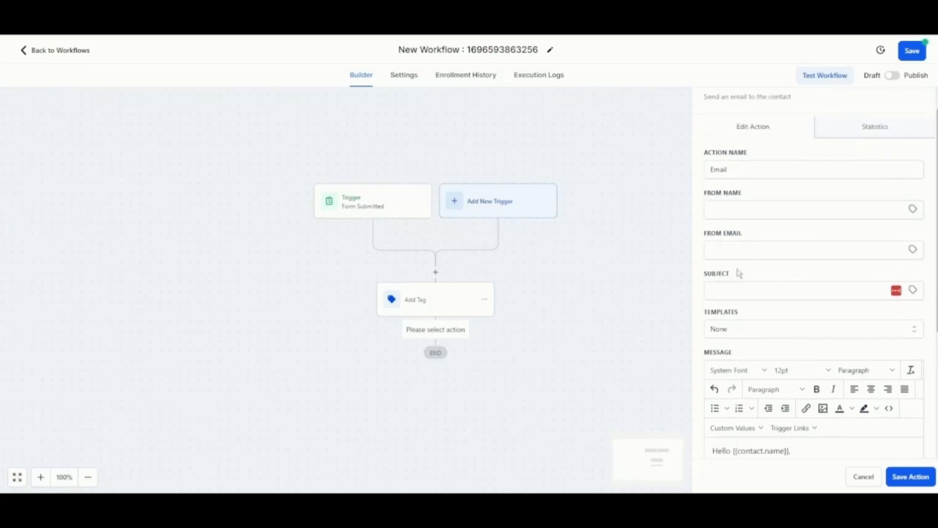
scroll(744, 291, "down", 5)
left_click(910, 477)
scroll(768, 293, "up", 3)
left_click(768, 238)
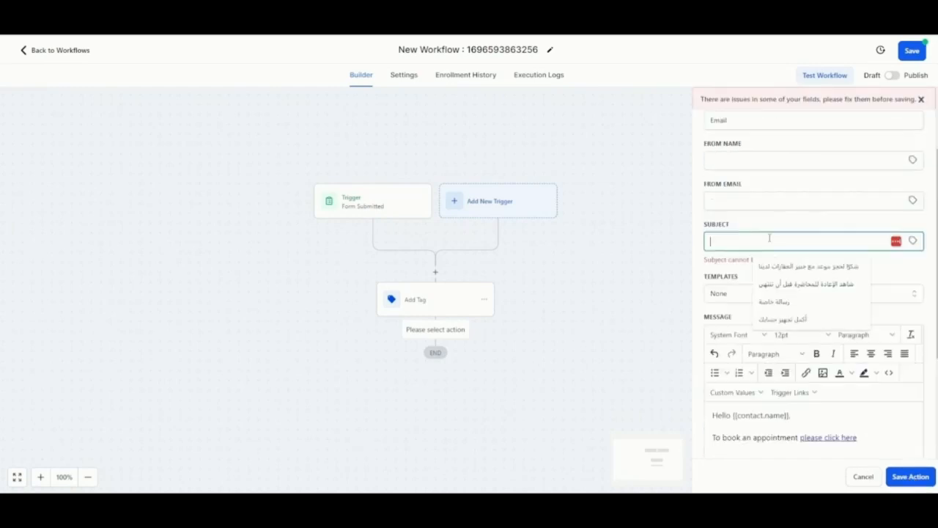
type("d")
key("BackSpace")
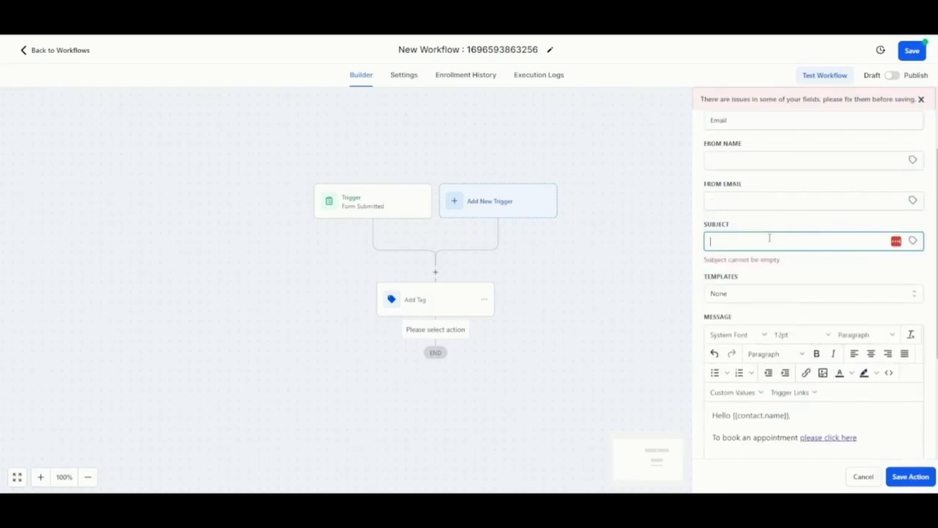
type("Thanks for booking with us")
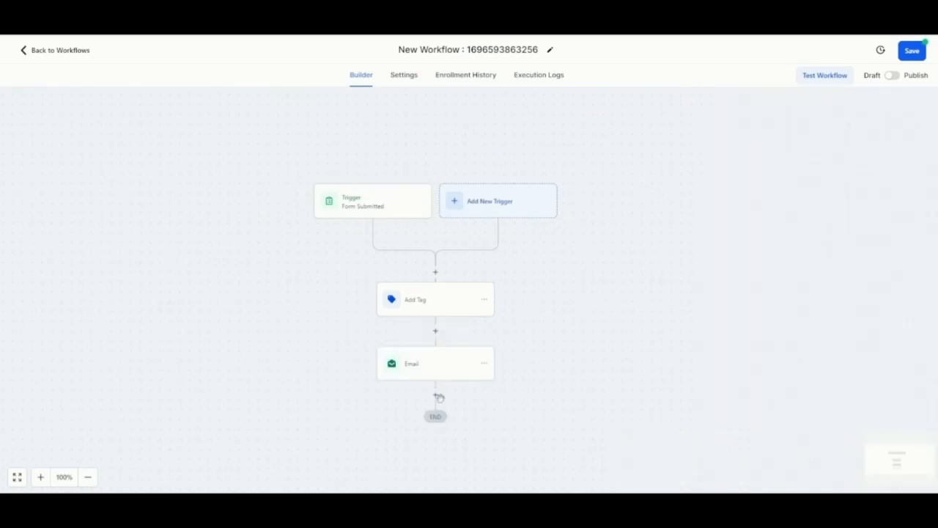
Step: Add a Send SMS action after Email with the message "Thank for booking" plus the contact's First Name value, and save it
left_click(436, 395)
scroll(762, 366, "down", 2)
scroll(756, 396, "down", 1)
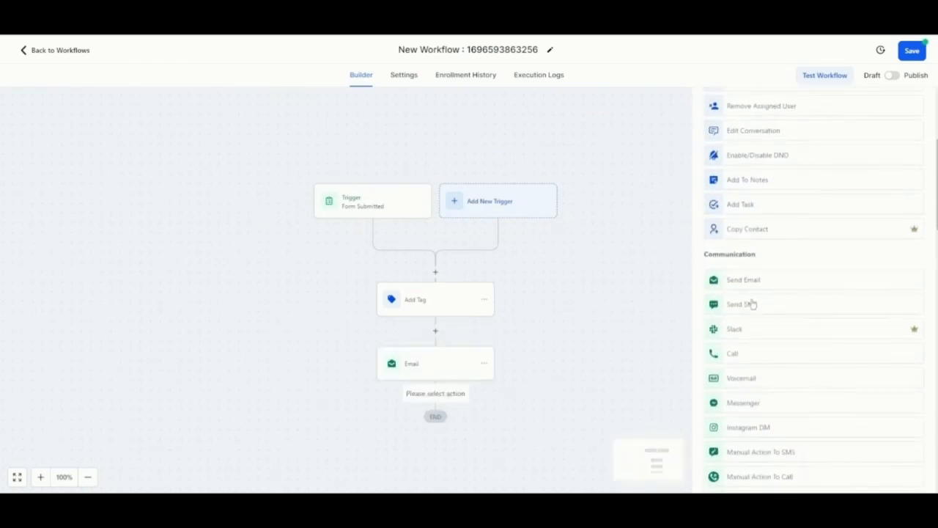
left_click(754, 311)
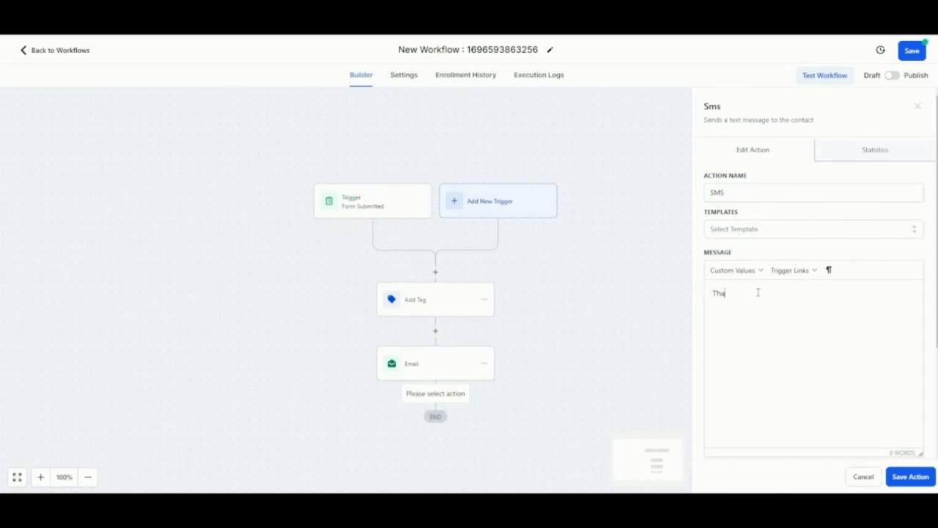
type("Thank for booking")
left_click(732, 270)
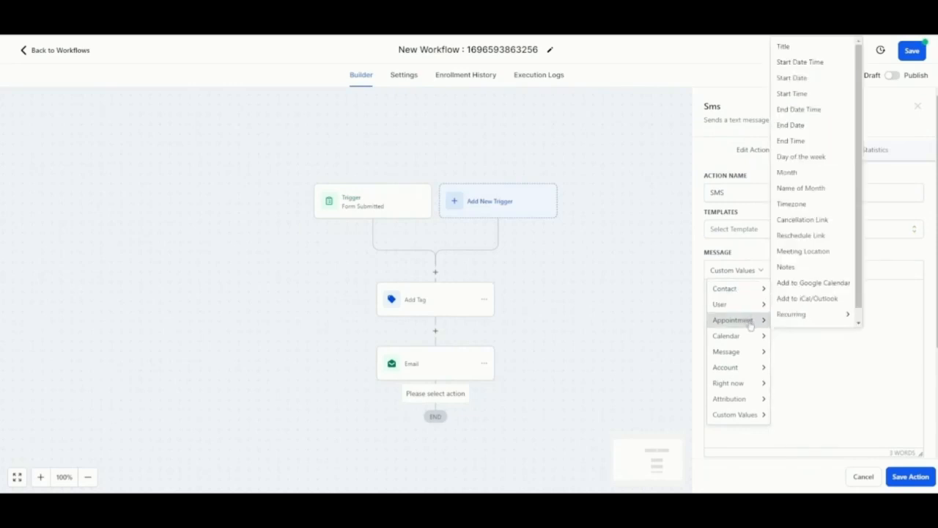
mouse_move(737, 293)
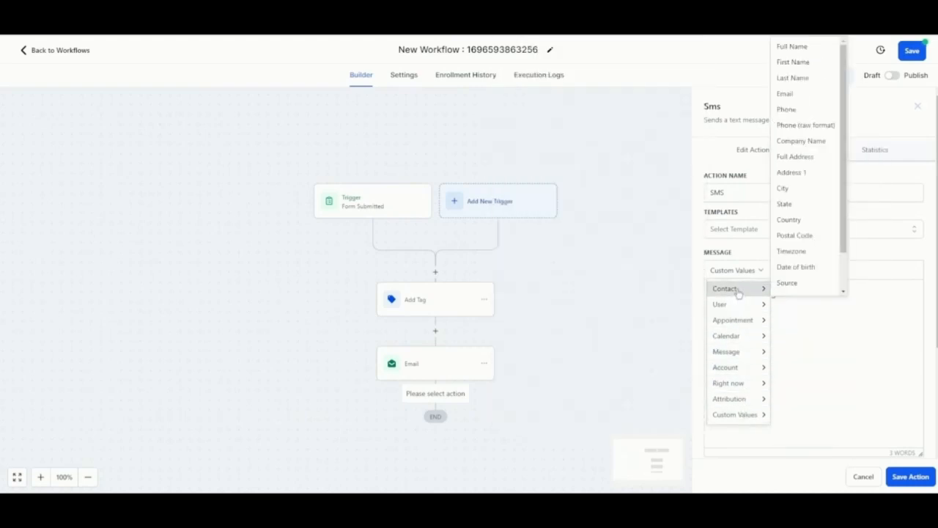
left_click(793, 62)
left_click(910, 476)
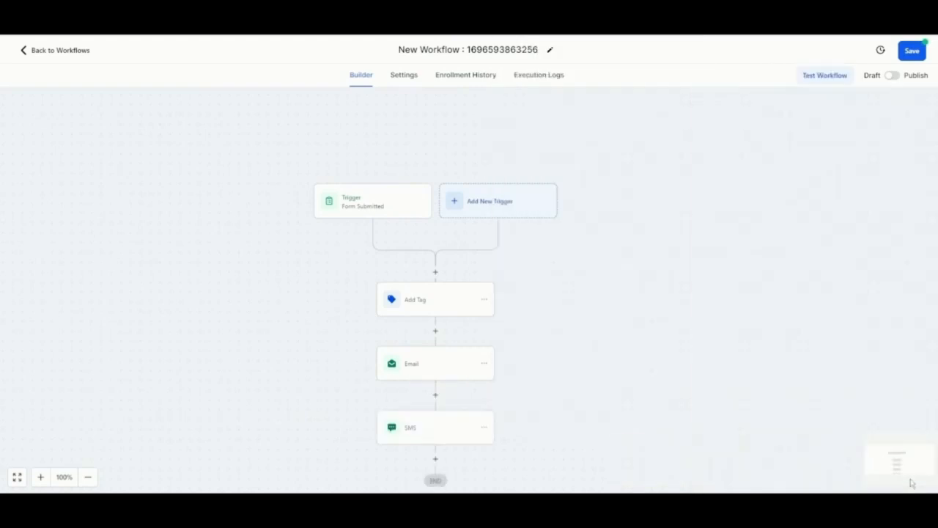
Step: Add an Assign To User action after SMS, choose the first listed user, and save the action
scroll(447, 443, "down", 1)
left_click(435, 409)
scroll(802, 383, "down", 6)
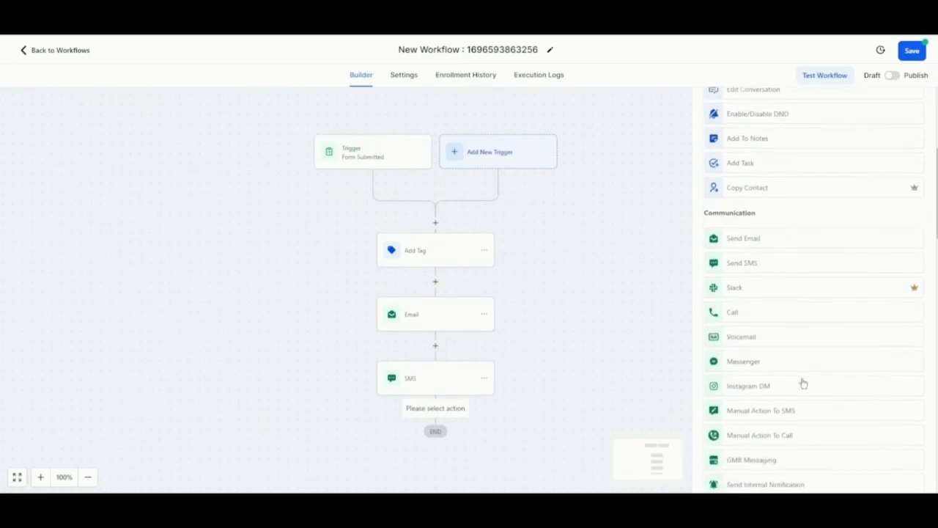
scroll(802, 384, "down", 6)
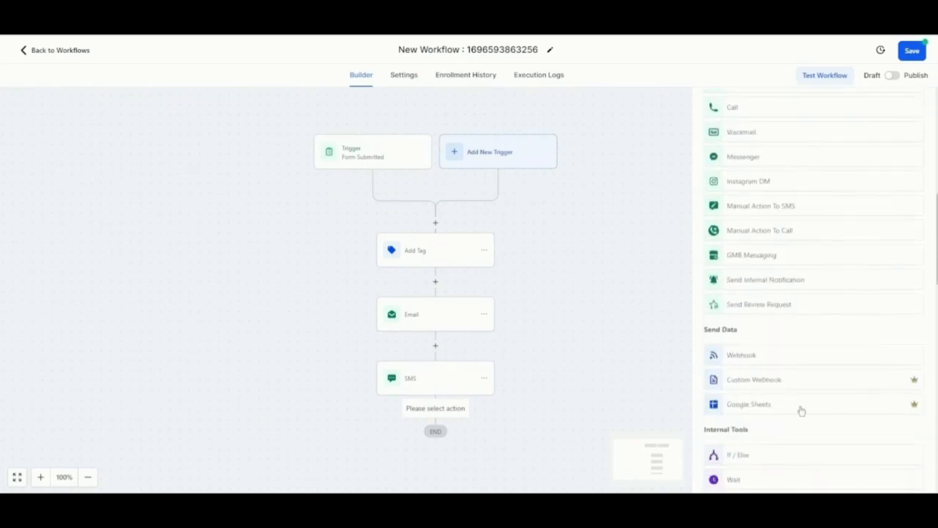
scroll(801, 410, "down", 6)
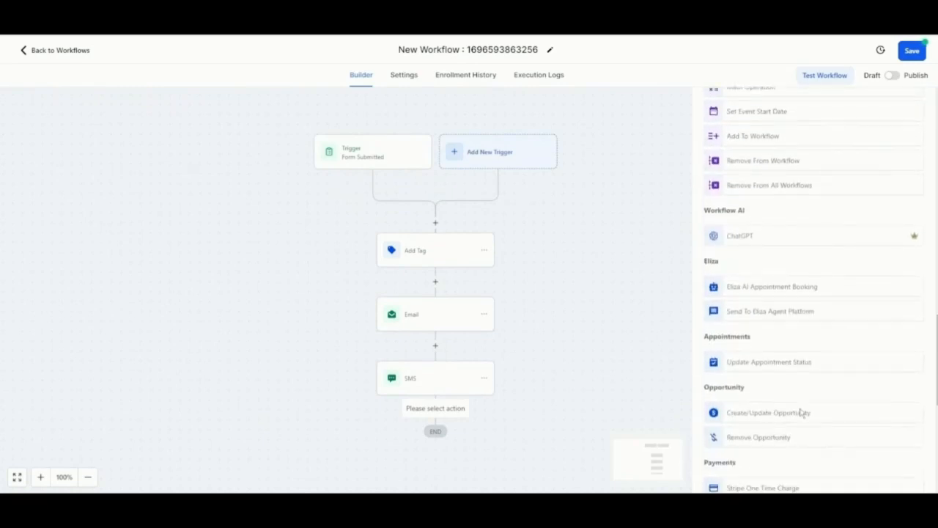
scroll(801, 414, "up", 15)
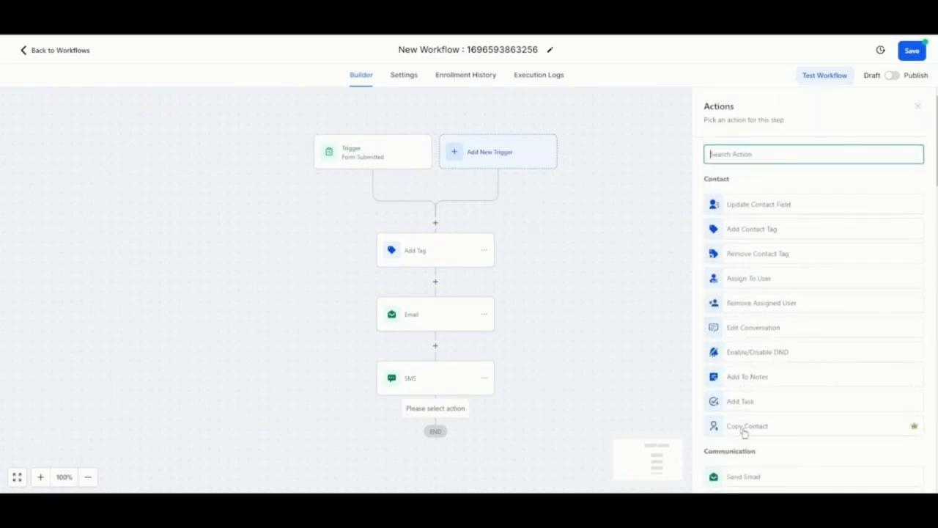
left_click(758, 280)
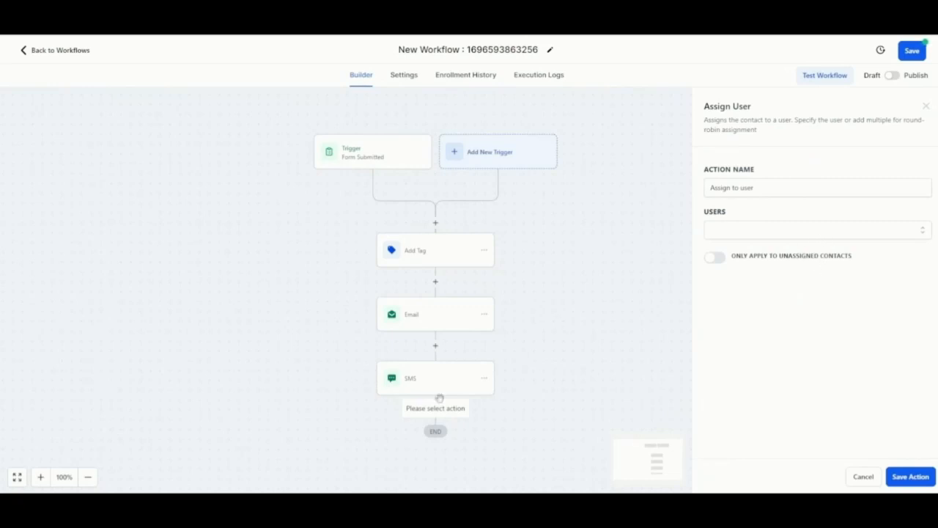
left_click(838, 238)
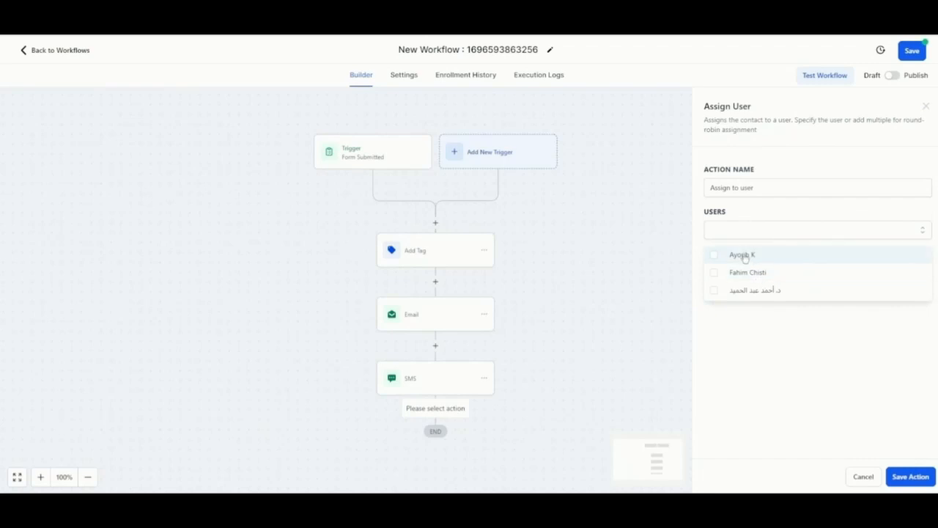
left_click(748, 254)
left_click(916, 479)
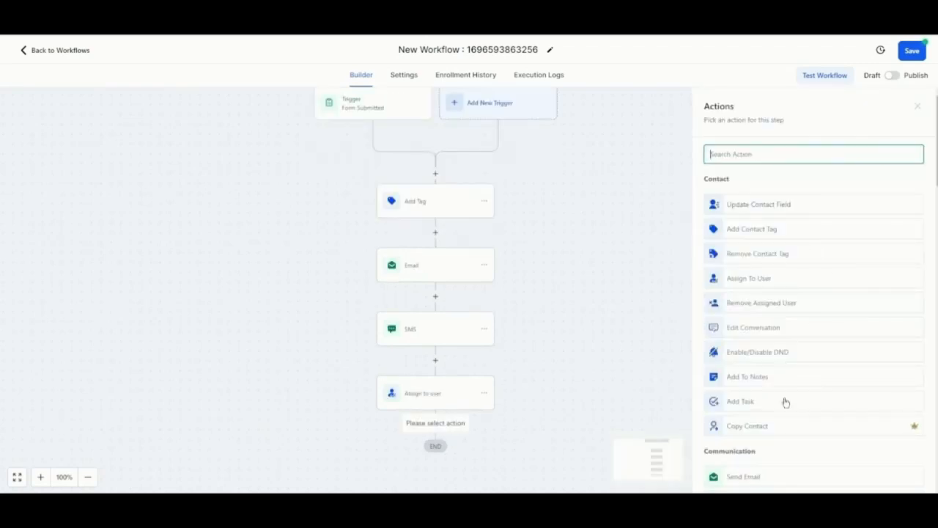
Step: Add an Add Task action after Assign to user, titled "Follow up with lead", assigned to a user and due in 3 Days
scroll(804, 440, "down", 1)
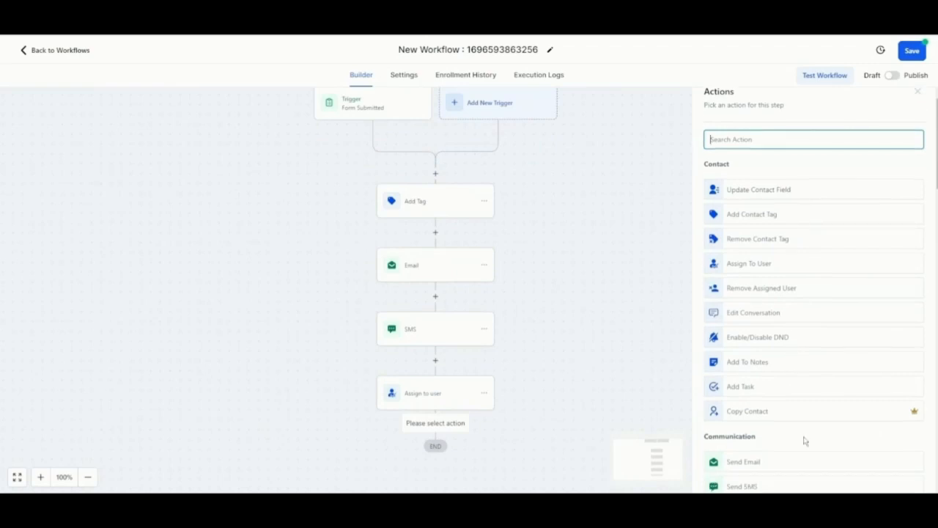
left_click(748, 387)
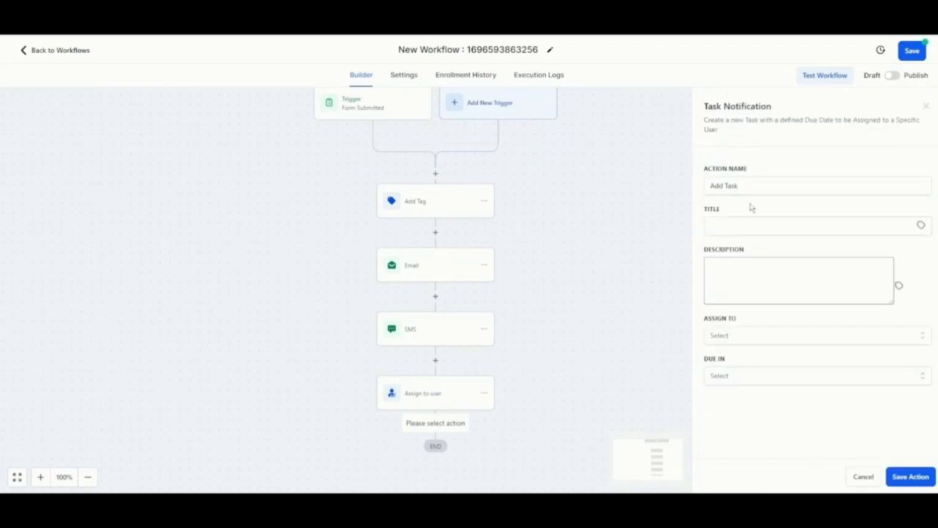
left_click(714, 226)
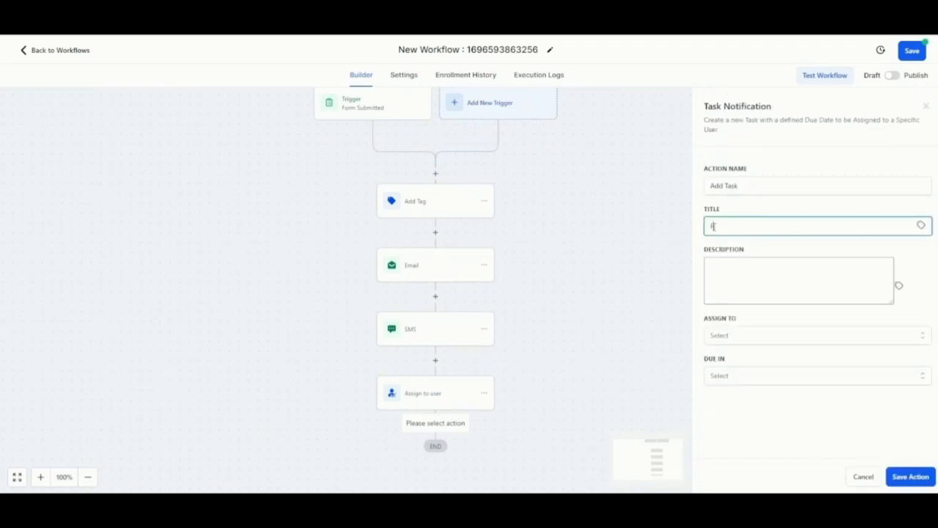
type("Follow up with lead")
left_click(735, 340)
left_click(735, 380)
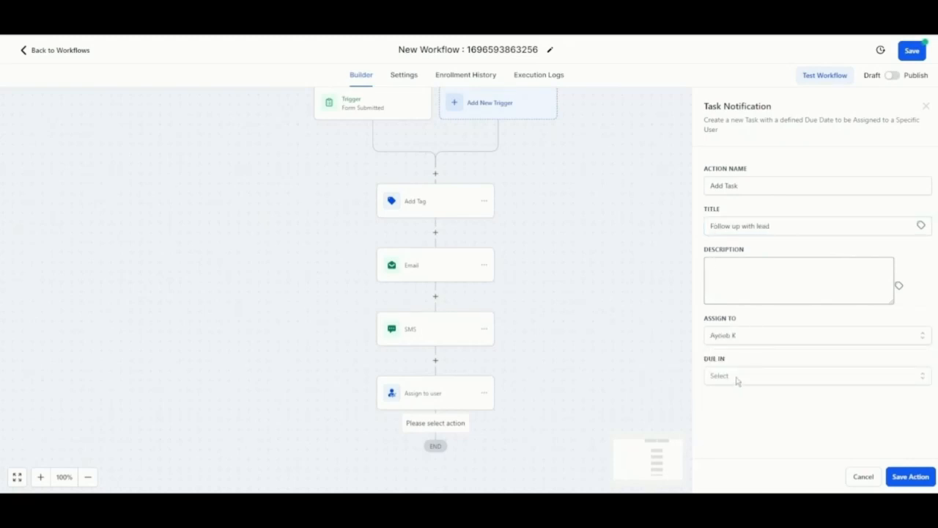
left_click(737, 379)
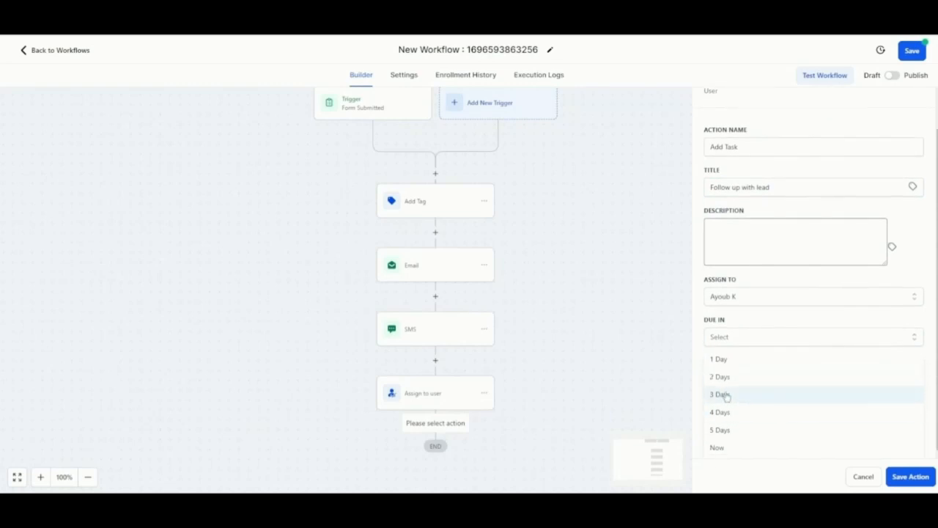
left_click(725, 396)
left_click(916, 478)
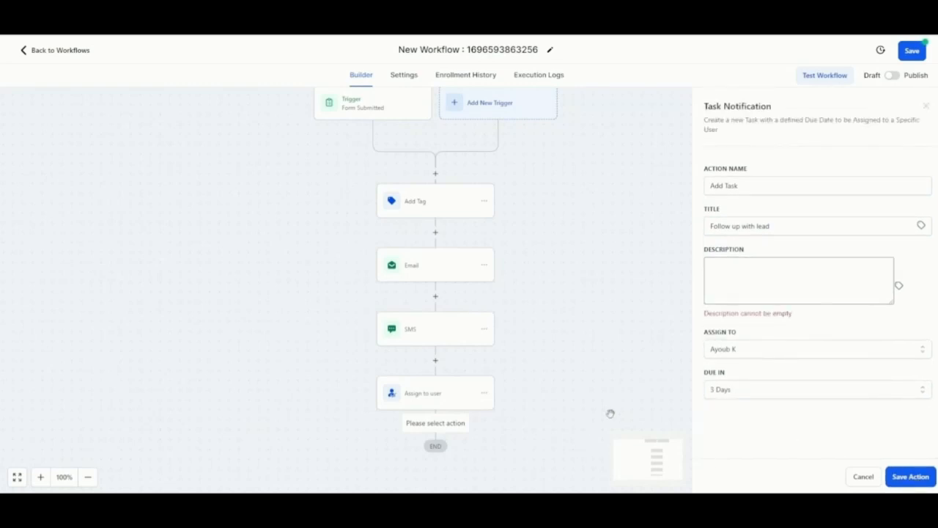
Step: Set the task's description to "Need to follow up with the lead" and save the action
left_click(749, 296)
type("Need to foll")
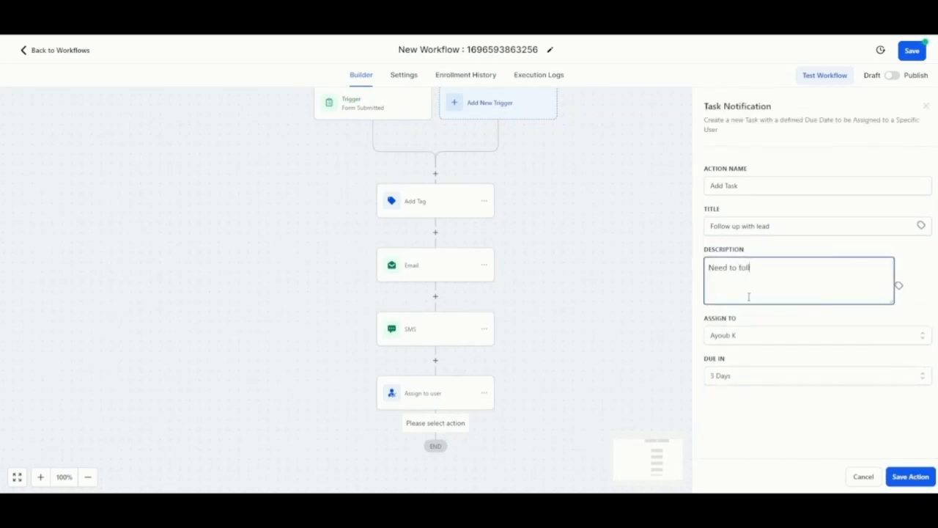
type("ow up with the lead")
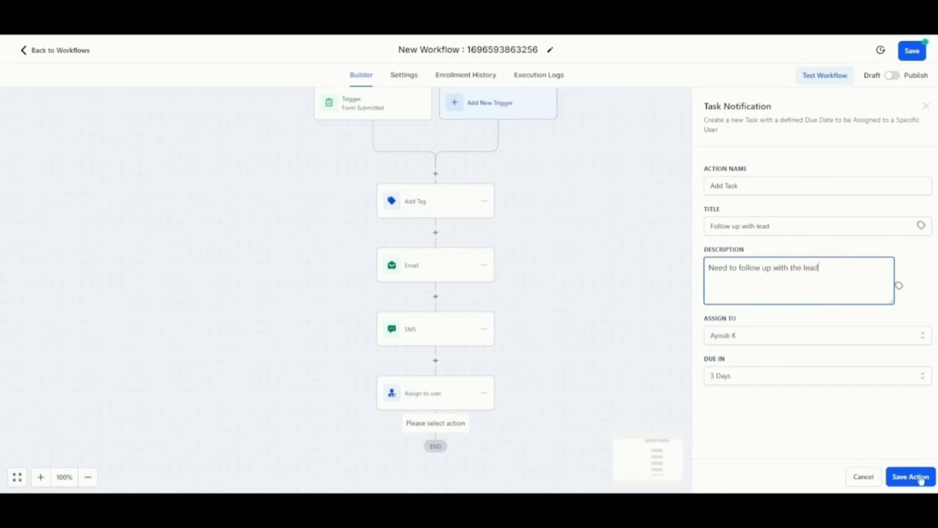
left_click(914, 478)
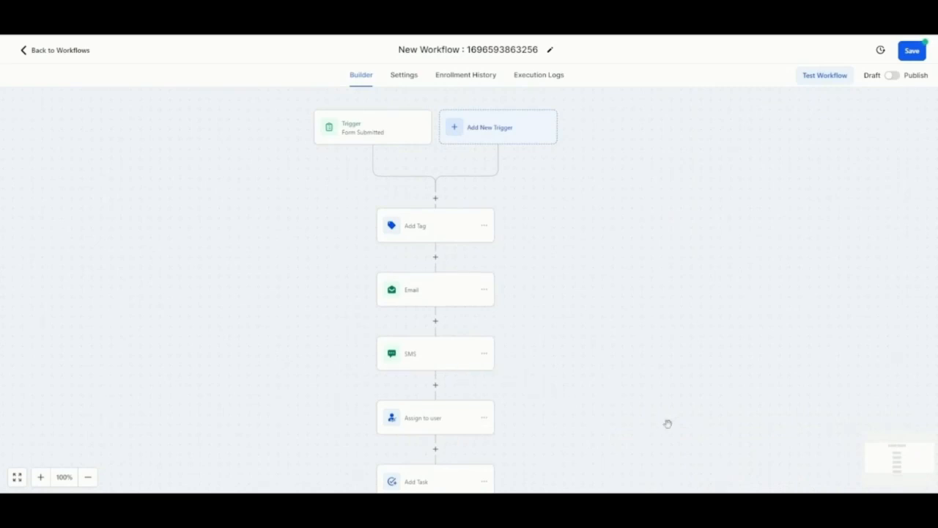
Step: Add a Wait action after Add Task with 24 as its time delay value, and save the action
scroll(503, 425, "down", 1)
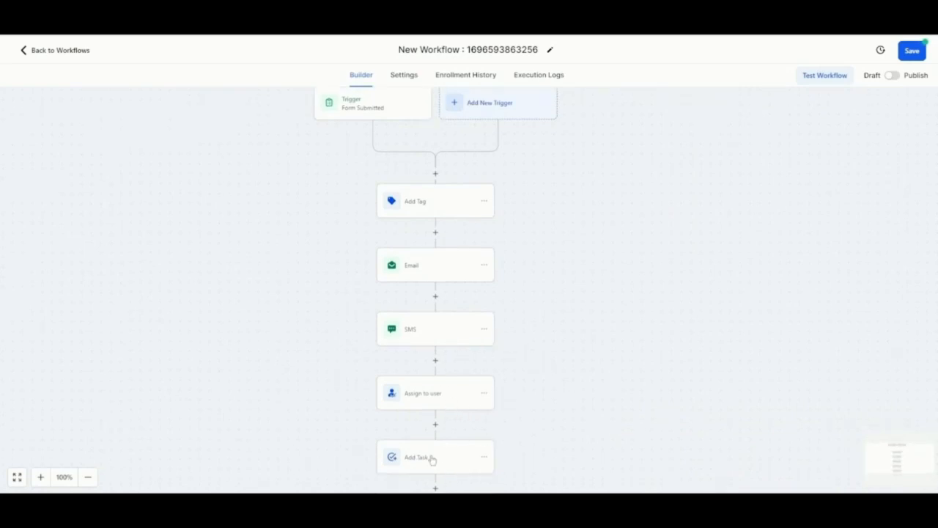
scroll(544, 437, "down", 2)
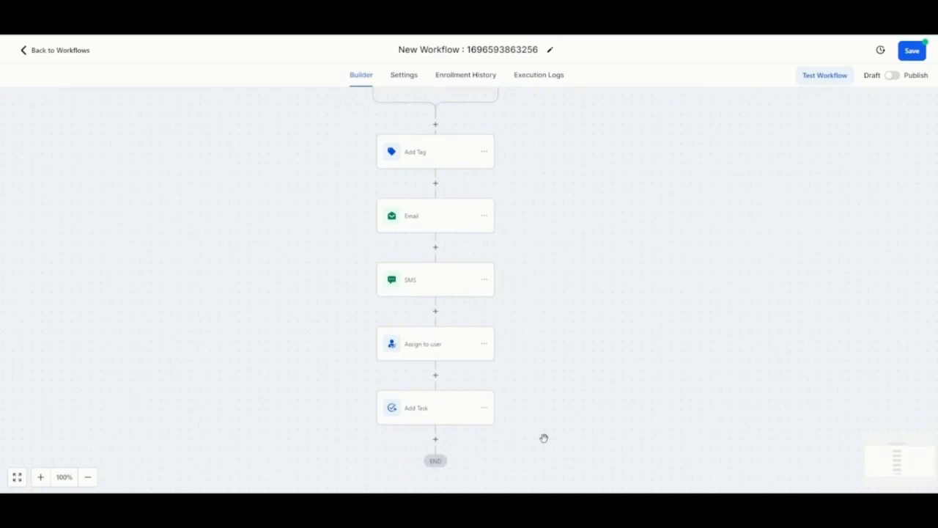
scroll(544, 438, "down", 1)
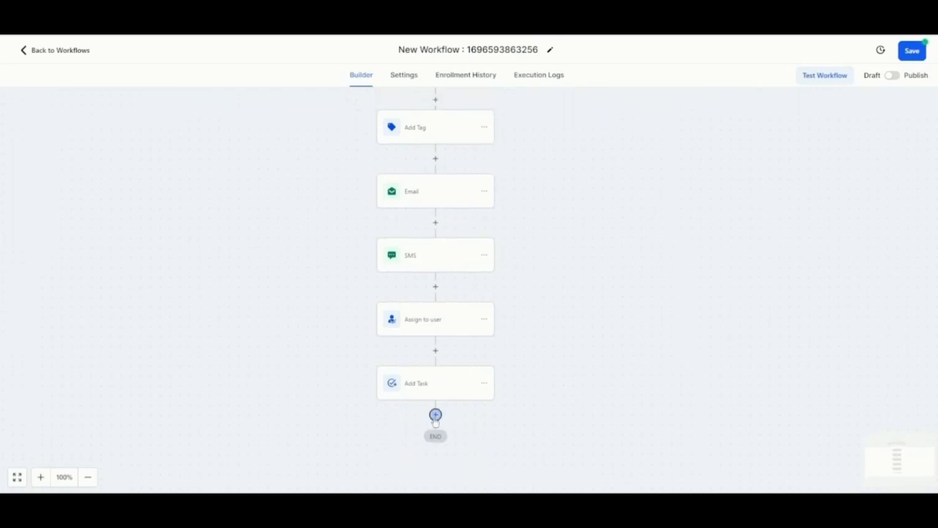
left_click(435, 414)
scroll(769, 397, "down", 9)
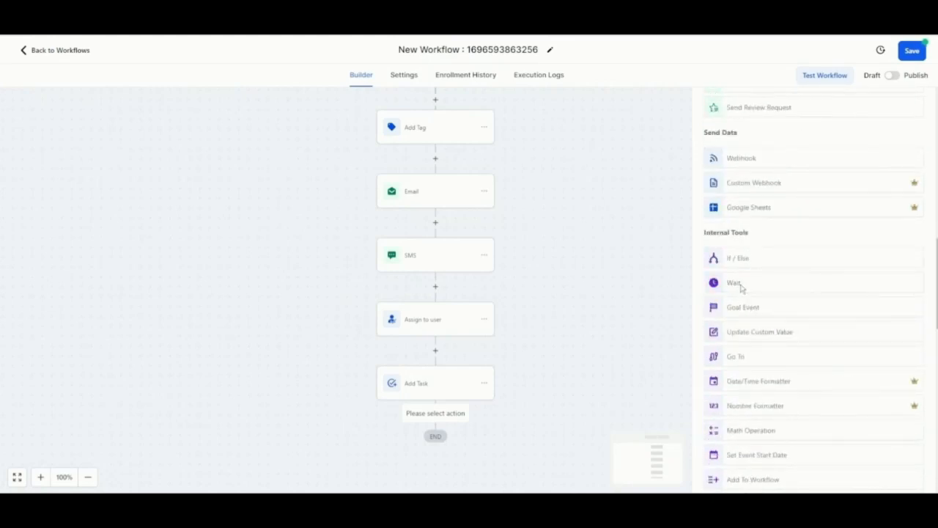
left_click(739, 285)
left_click_drag(555, 262, 511, 268)
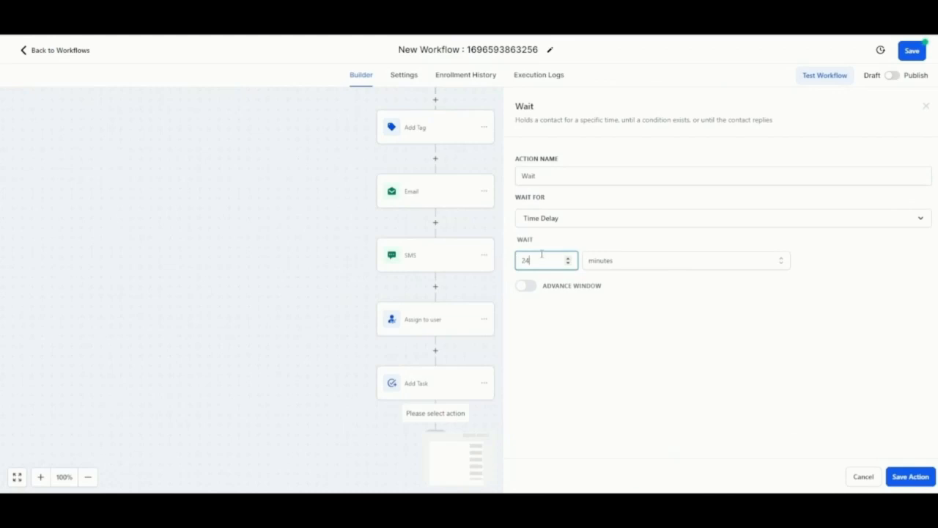
left_click_drag(542, 254, 501, 253)
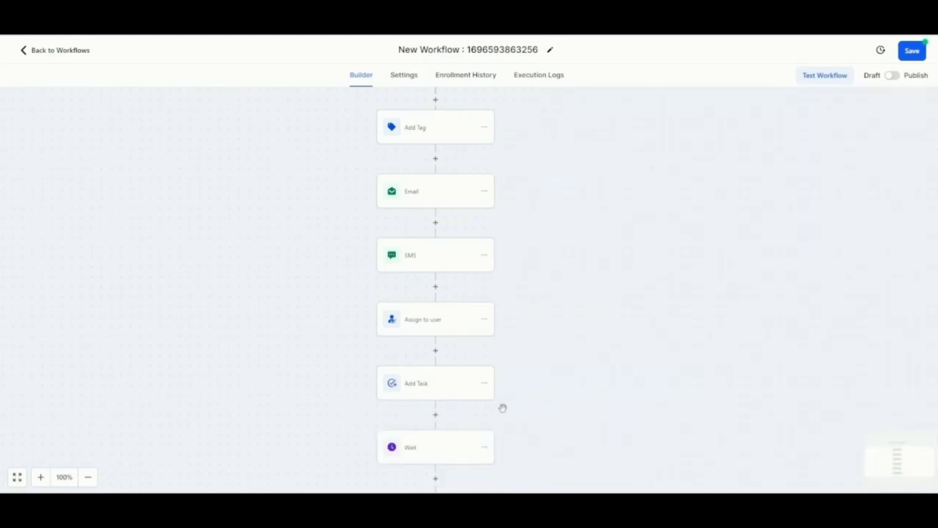
Step: Add an If / Else action after Wait, name it "Condition - Booked Appointment" and rename its branch "Yes"
scroll(502, 408, "down", 1)
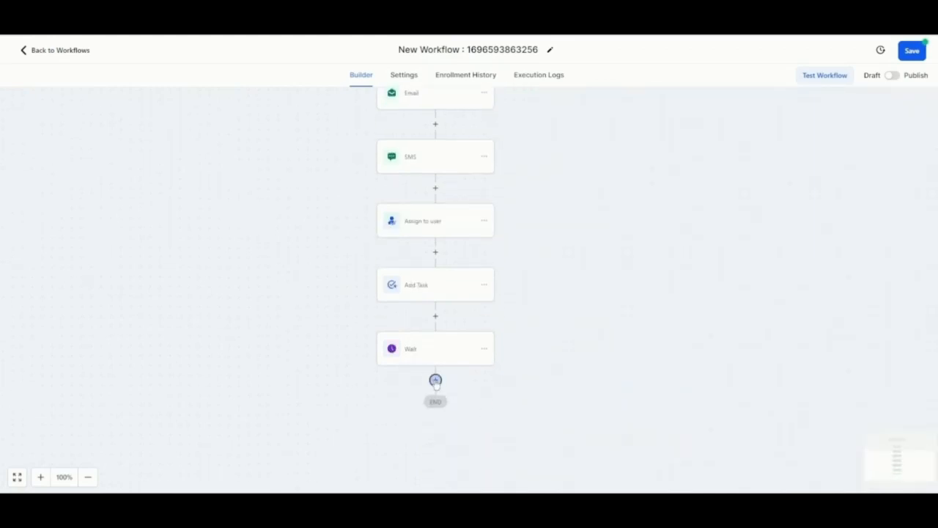
left_click(435, 380)
scroll(775, 365, "down", 2)
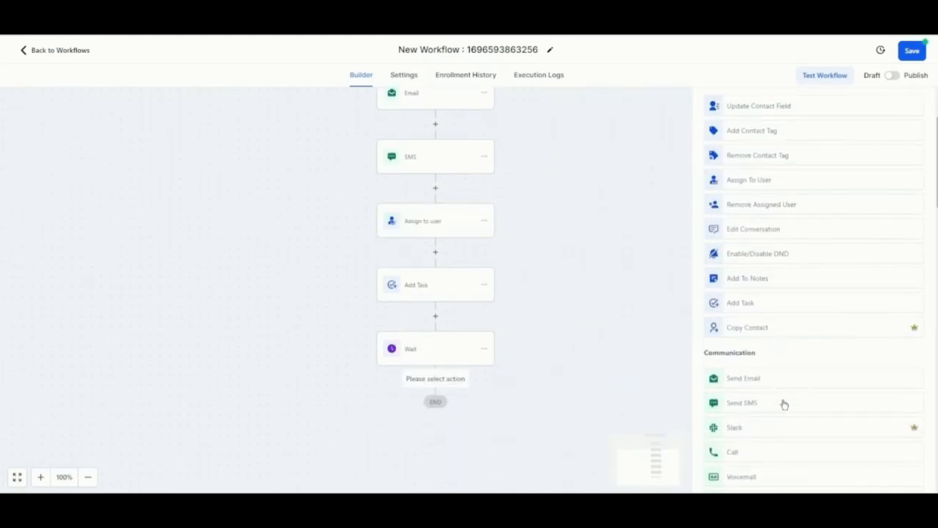
scroll(779, 362, "down", 8)
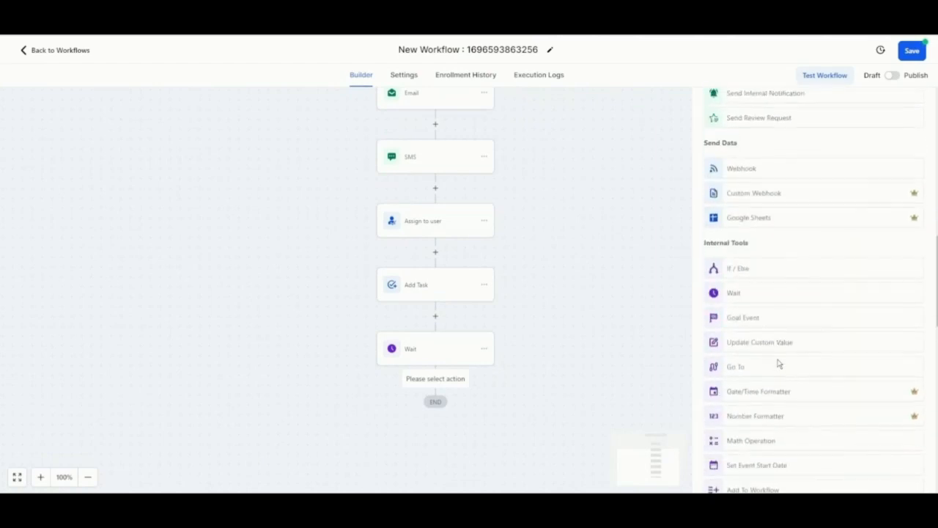
left_click(738, 259)
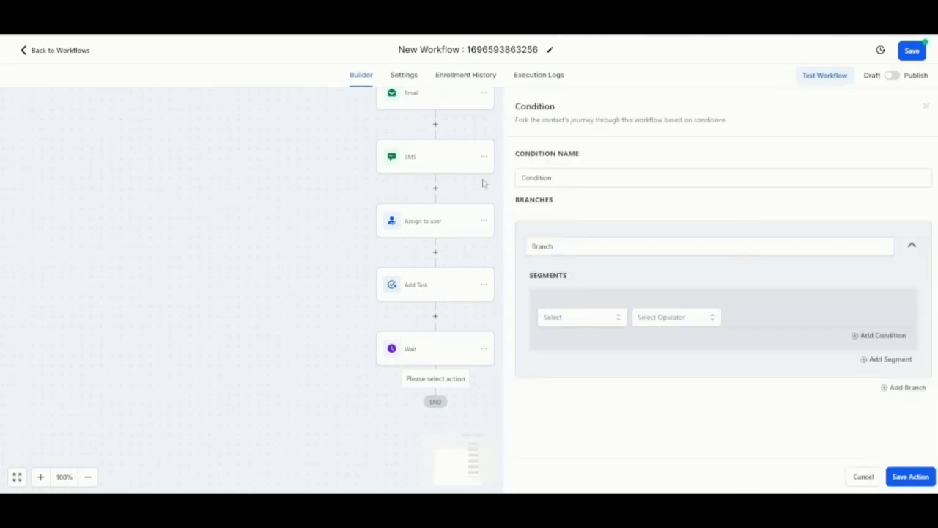
left_click(619, 178)
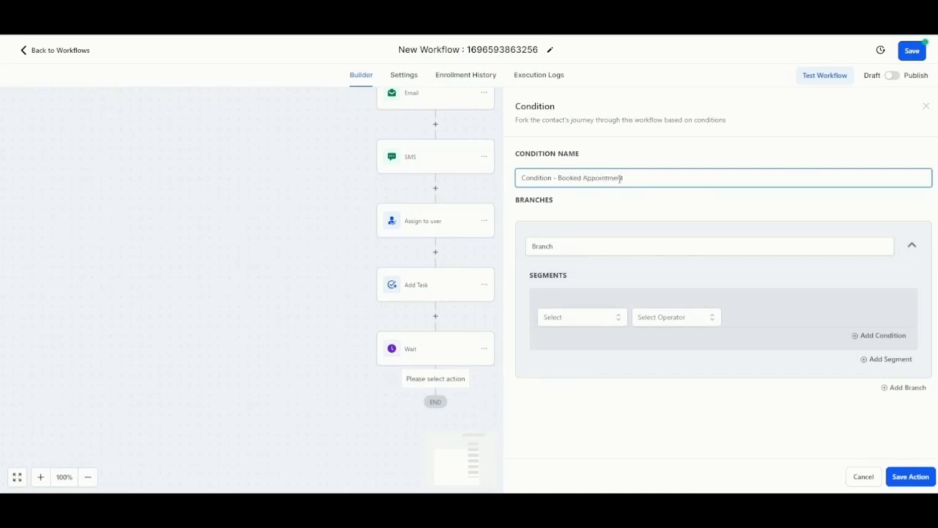
double_click(551, 246)
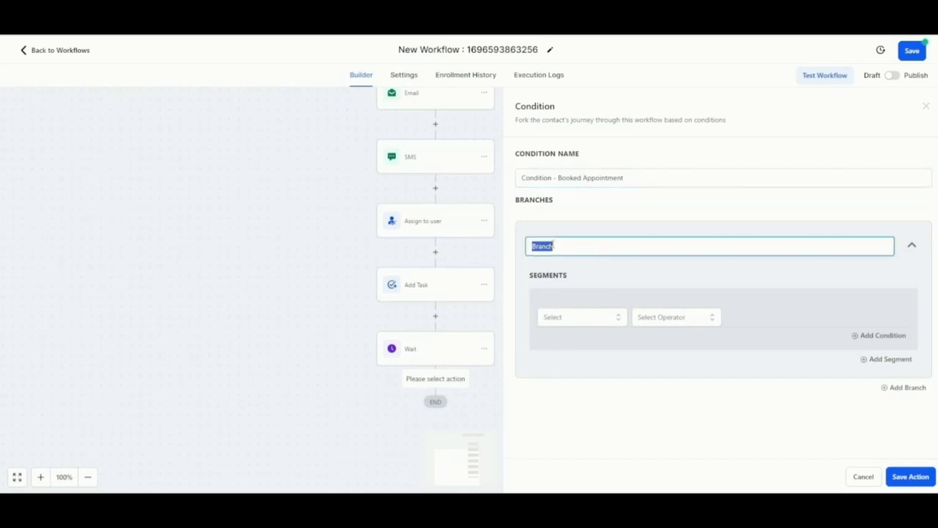
type("Yes")
Step: Set the Yes branch's segment to Tags Includes "booked-salescall" and save the condition
left_click(598, 325)
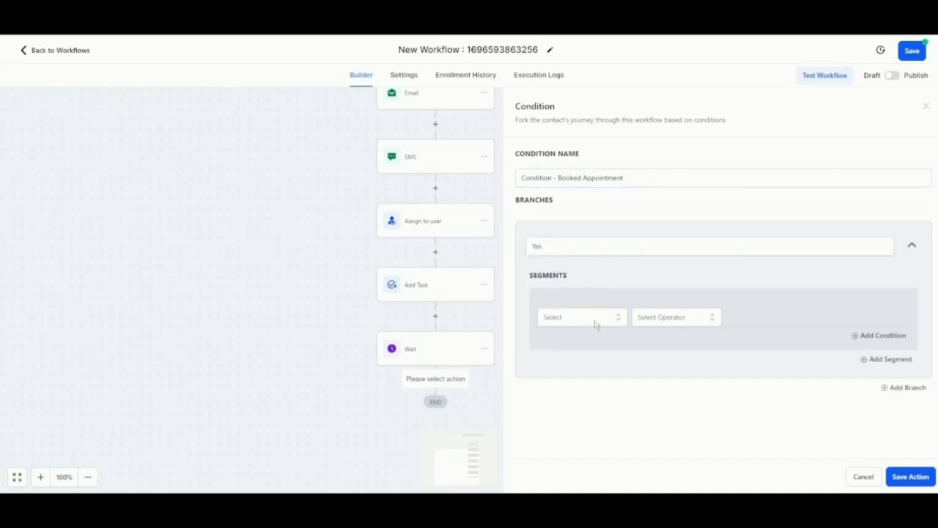
type("tag")
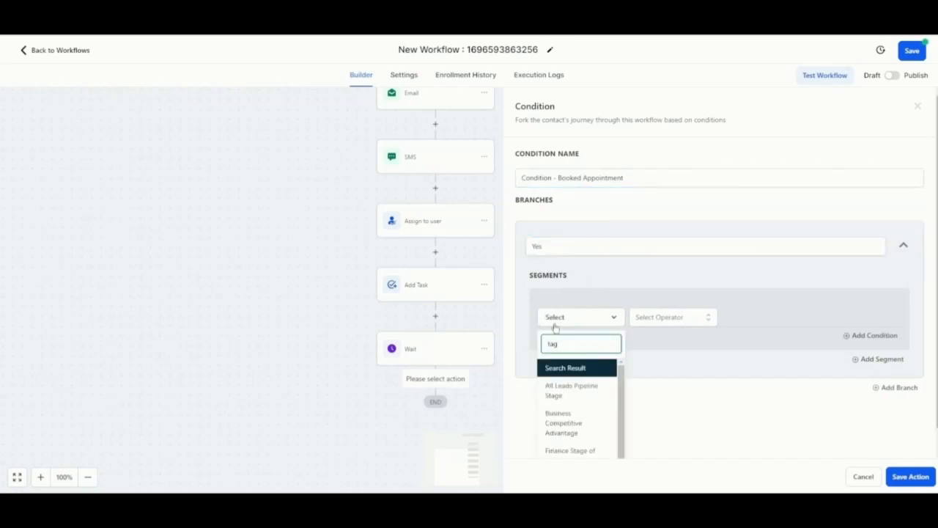
type("s")
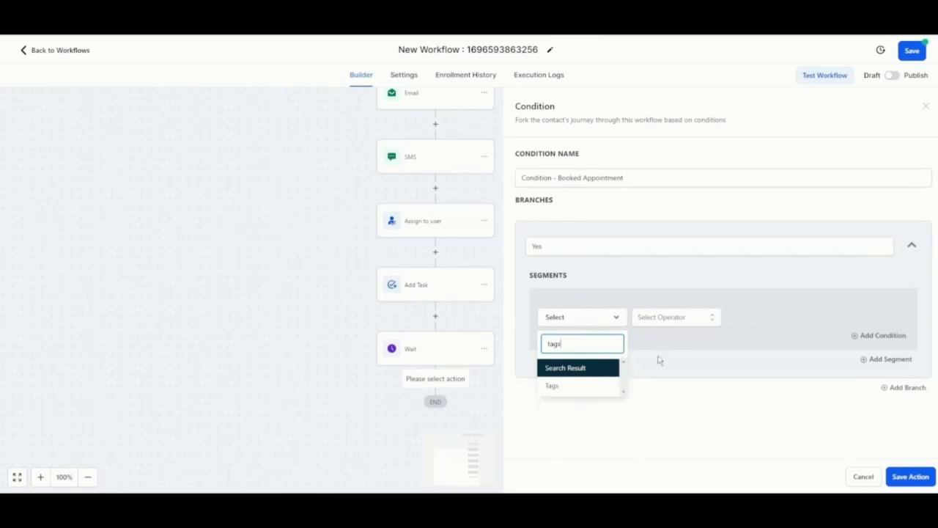
left_click(589, 385)
left_click(689, 320)
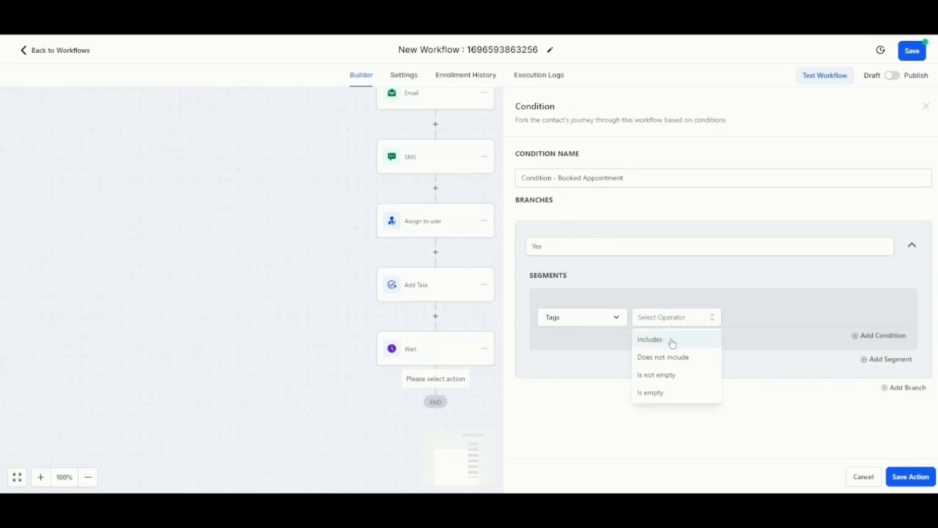
left_click(671, 340)
left_click(755, 318)
type("bo")
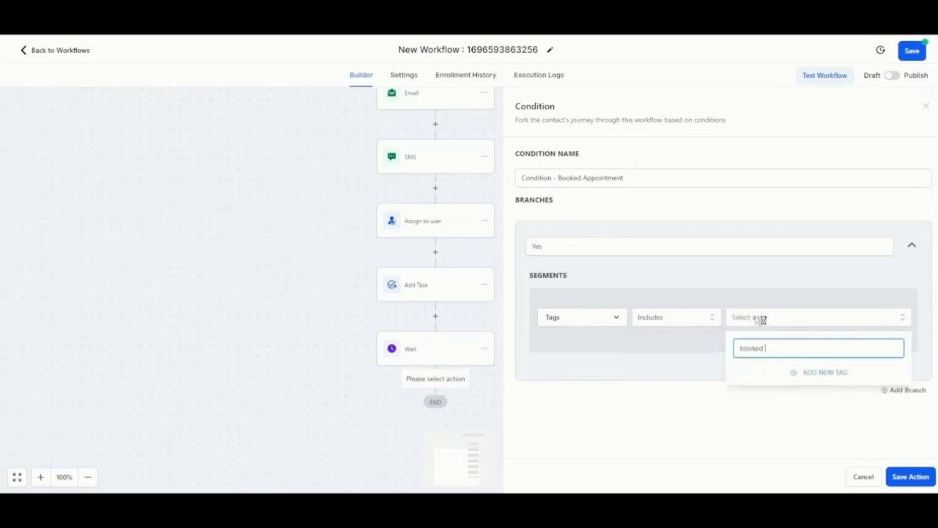
type("oked")
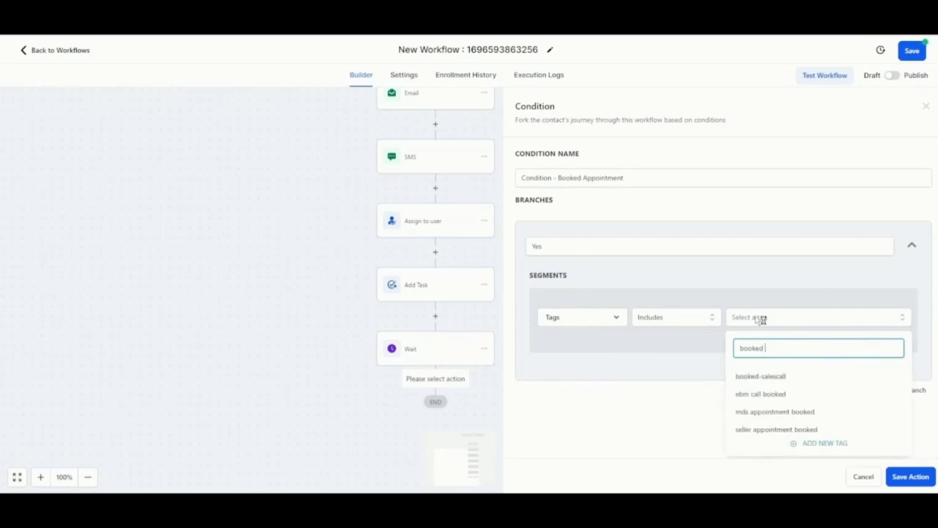
left_click(776, 378)
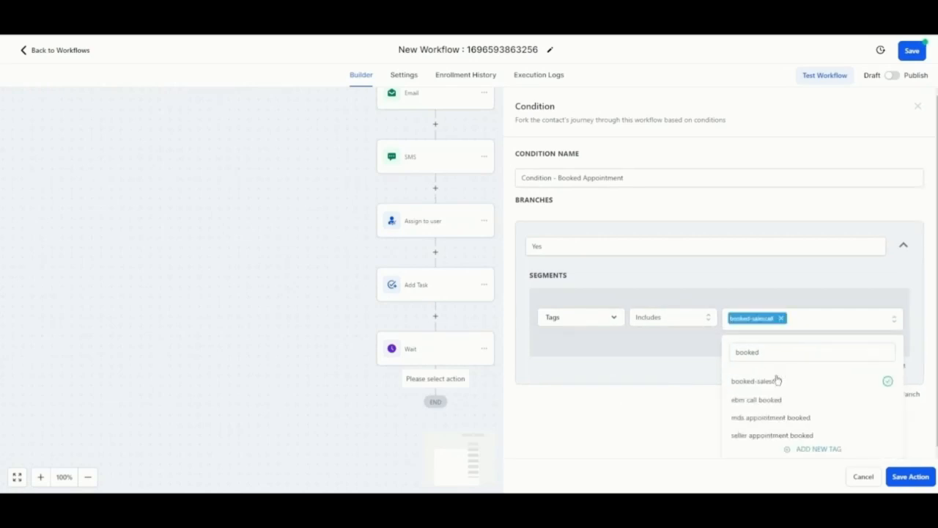
left_click(693, 419)
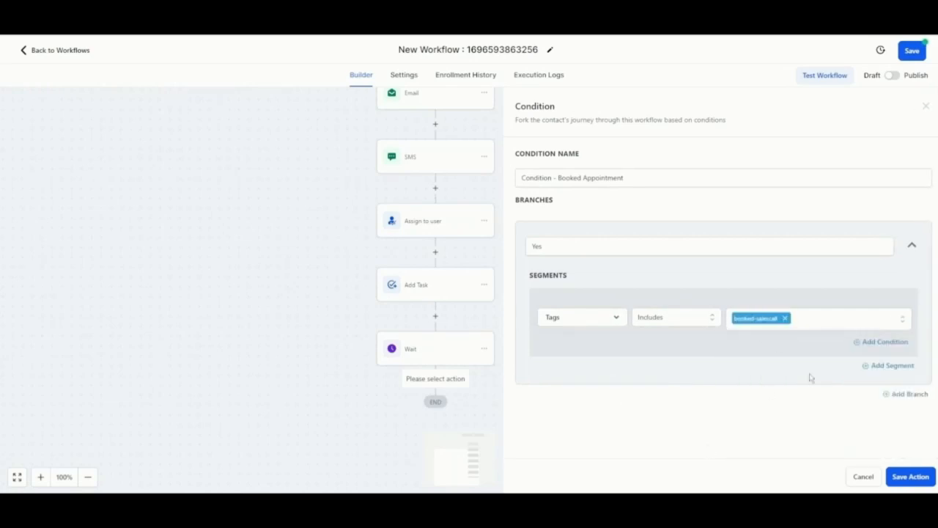
left_click(922, 481)
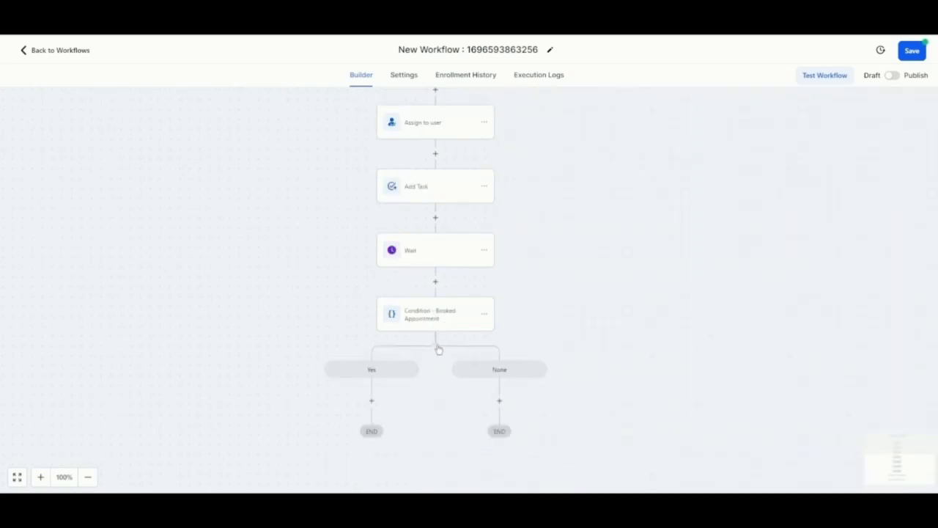
Step: Look through the actions available for the Yes and None branches of the booked-appointment condition
left_click(372, 400)
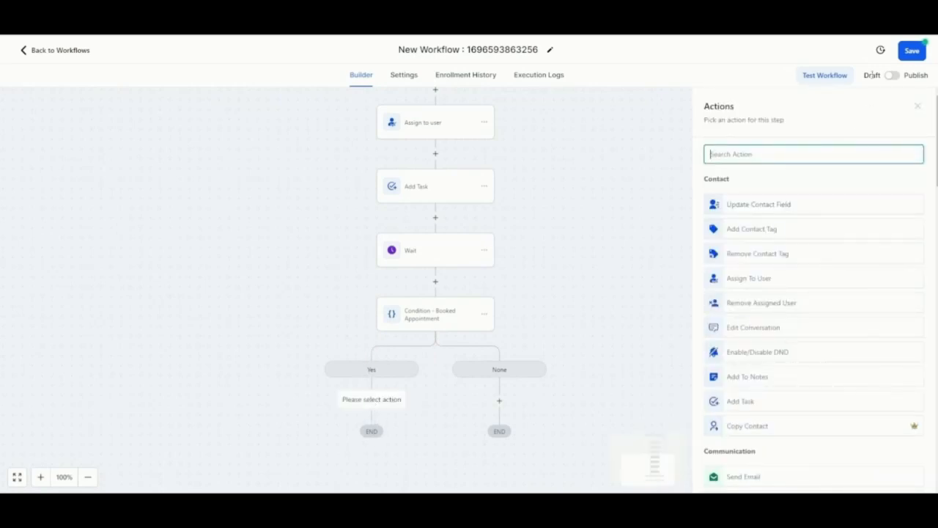
left_click(550, 390)
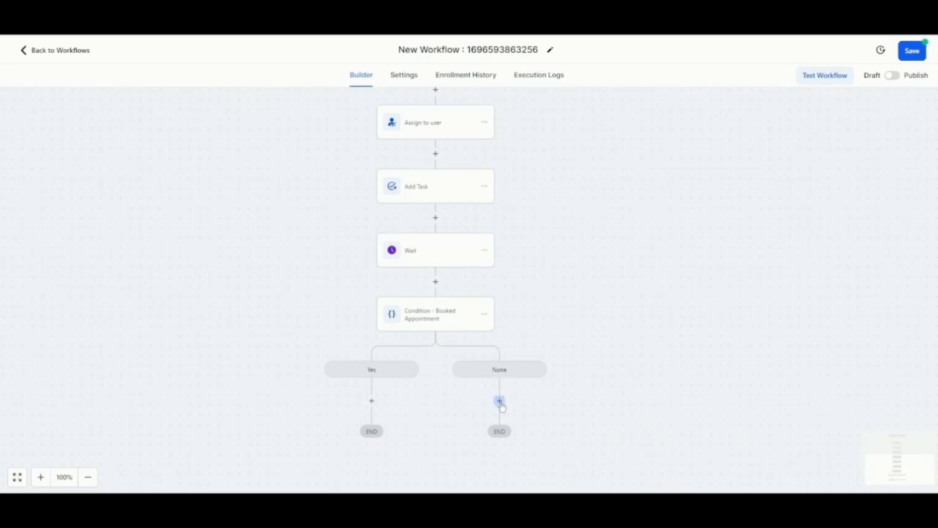
left_click(499, 400)
scroll(848, 427, "down", 1)
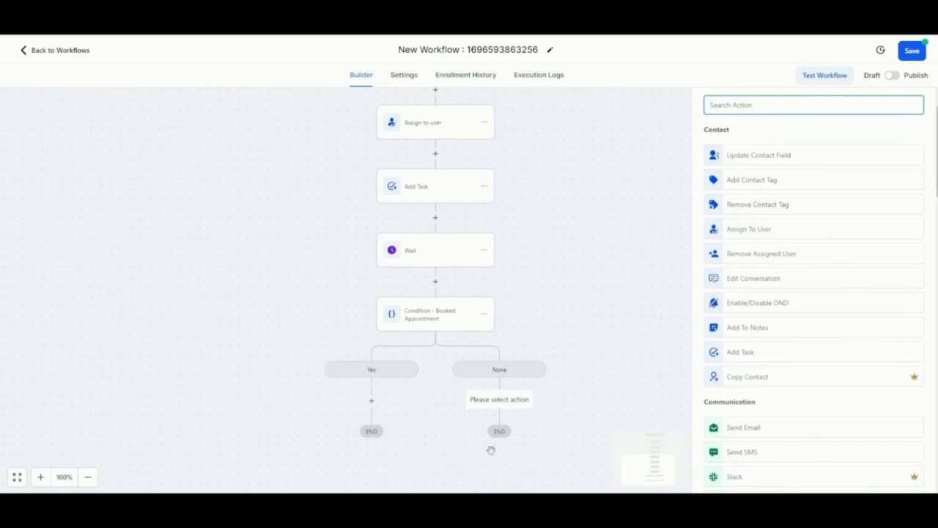
scroll(813, 434, "down", 2)
scroll(814, 434, "down", 2)
scroll(608, 352, "up", 1)
scroll(607, 352, "down", 1)
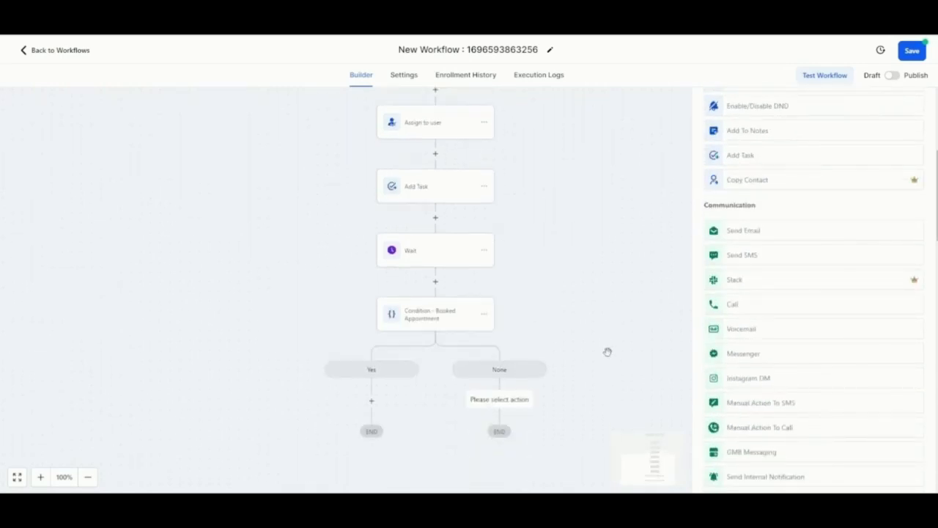